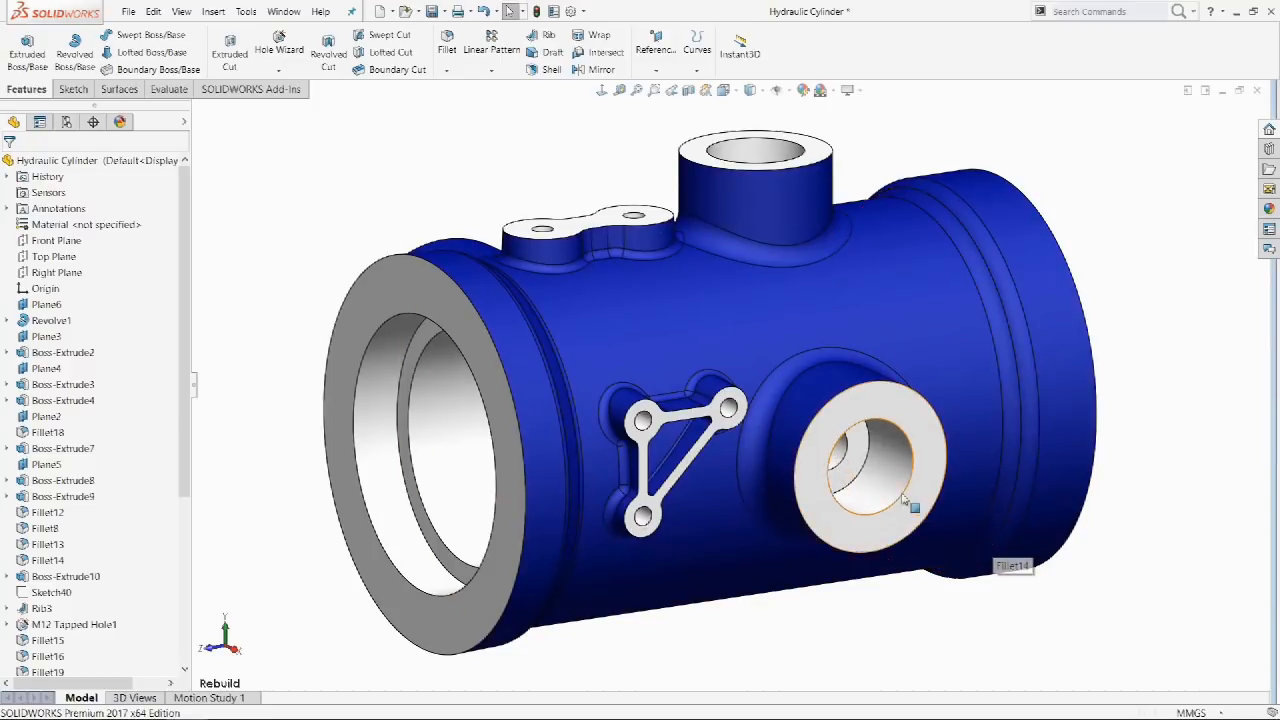
# Change the side port hole's Ø45 dimension to 50 mm, then move to Jug Finished.
pyautogui.click(905, 430)
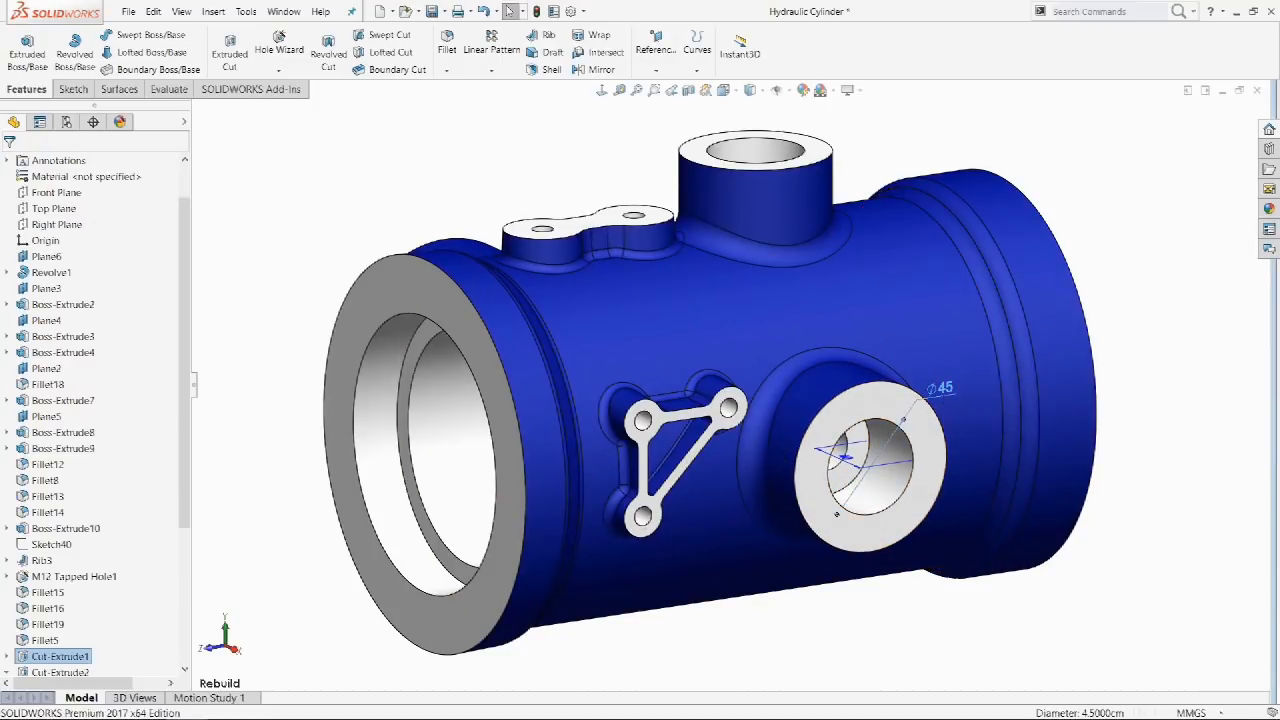
pyautogui.doubleClick(941, 389)
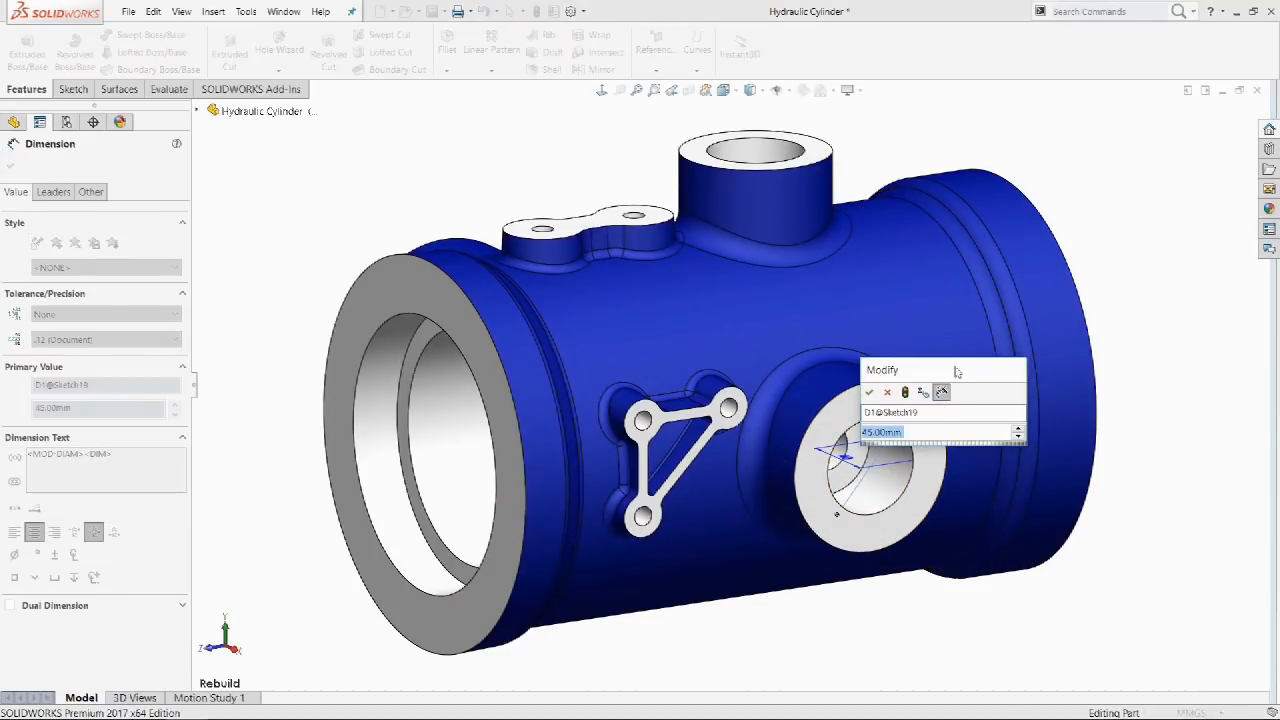
pyautogui.write('50')
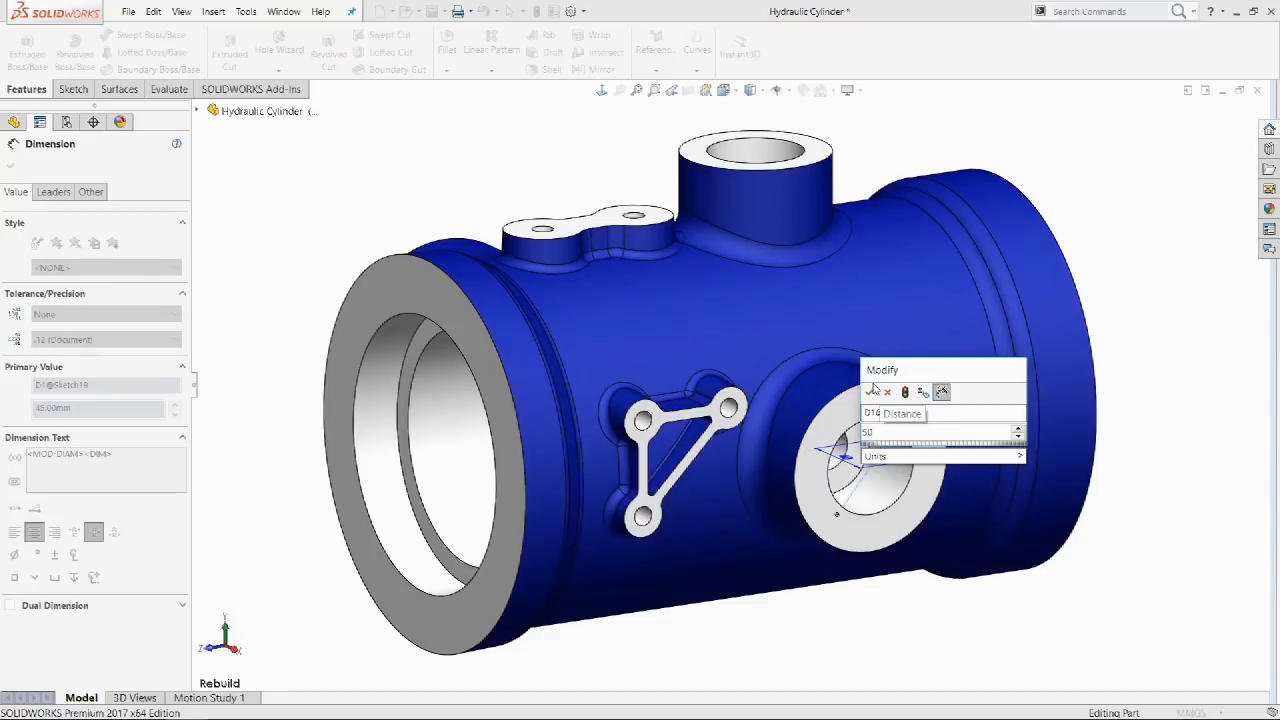
pyautogui.click(872, 391)
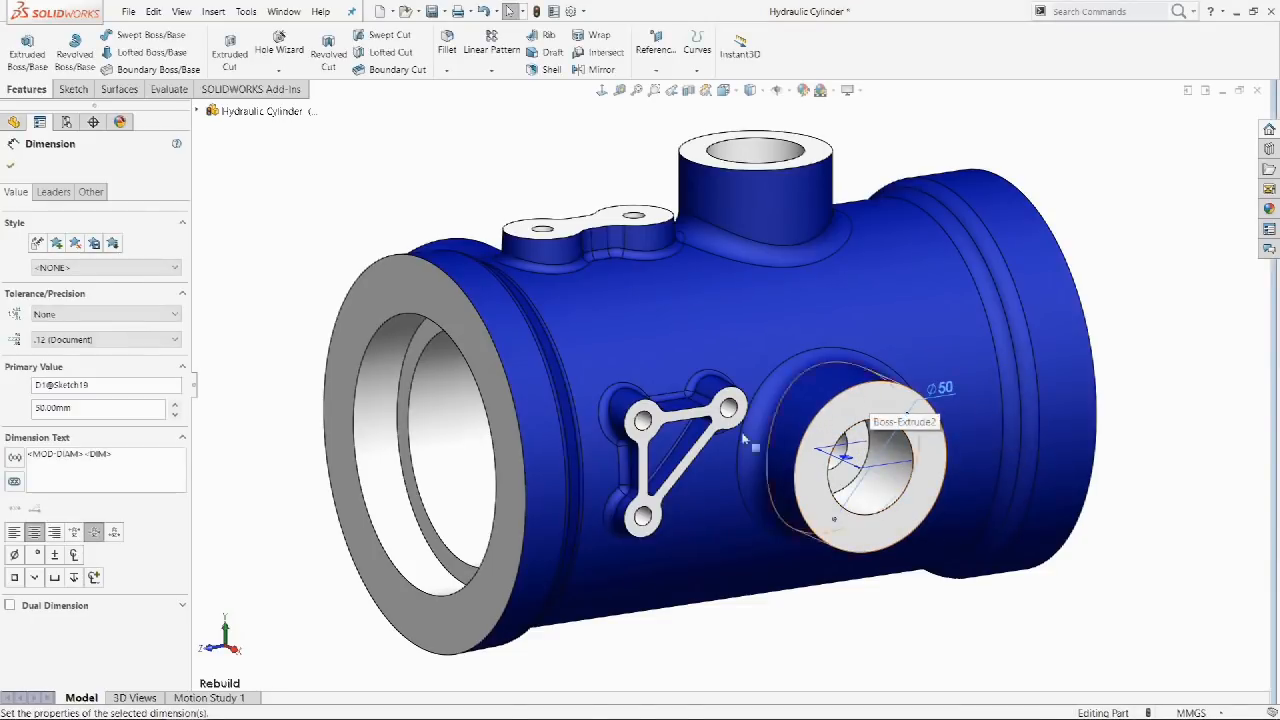
pyautogui.click(256, 456)
pyautogui.moveTo(183, 426); pyautogui.dragTo(153, 577)
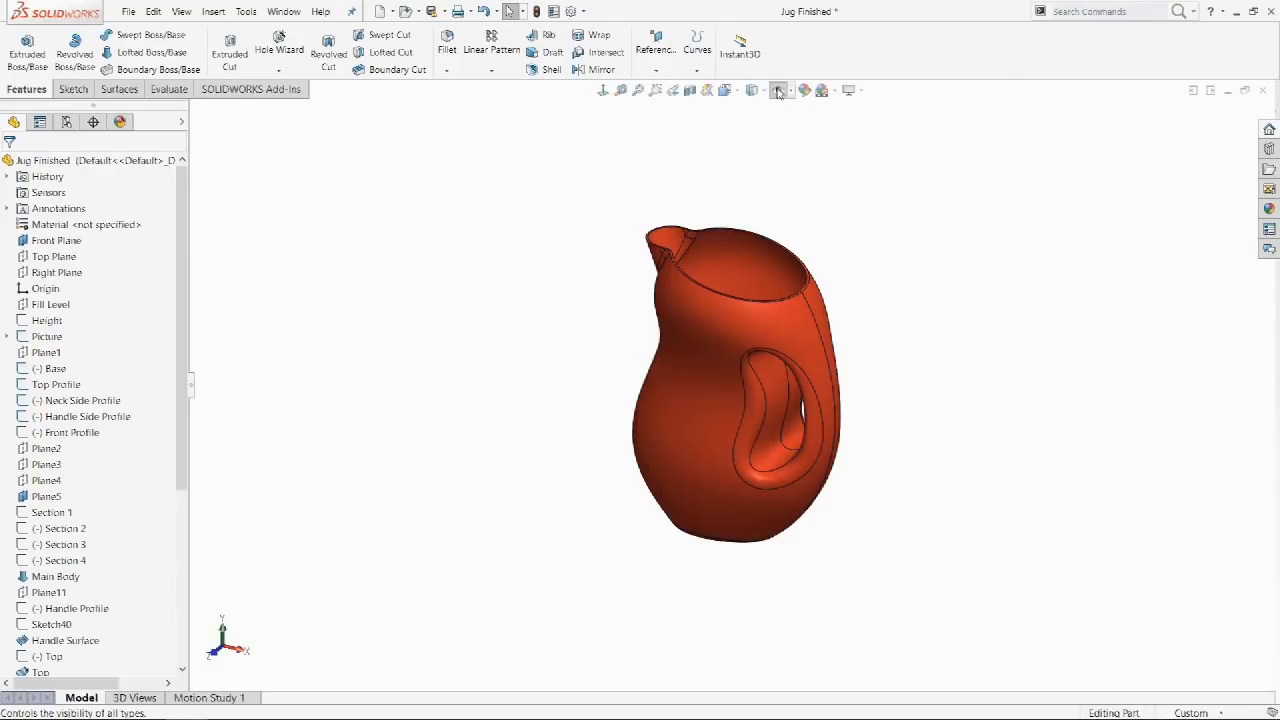
# Show the reference planes and Ctrl-drag Plane5 upward to create Plane12.
pyautogui.click(779, 92)
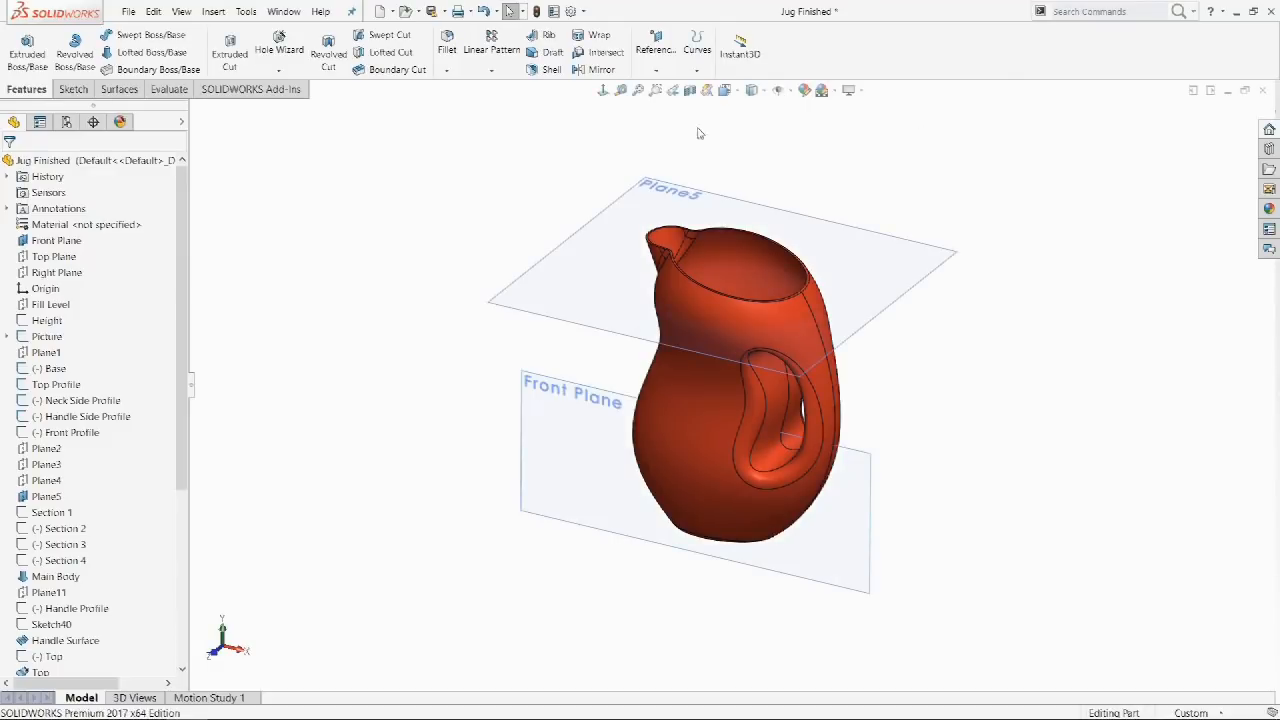
pyautogui.click(614, 234)
pyautogui.keyDown('ctrl'); pyautogui.moveTo(596, 222); pyautogui.dragTo(609, 166); pyautogui.keyUp('ctrl')
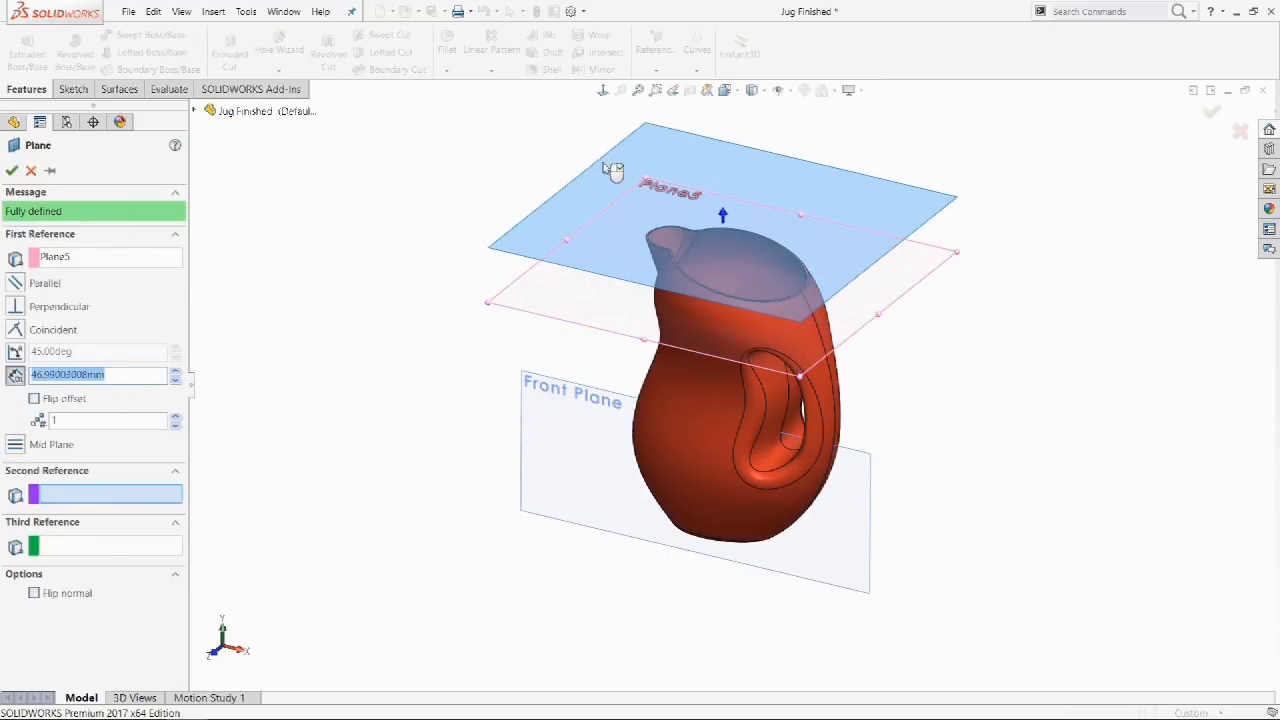
pyautogui.keyDown('ctrl'); pyautogui.moveTo(613, 170); pyautogui.dragTo(609, 170); pyautogui.keyUp('ctrl')
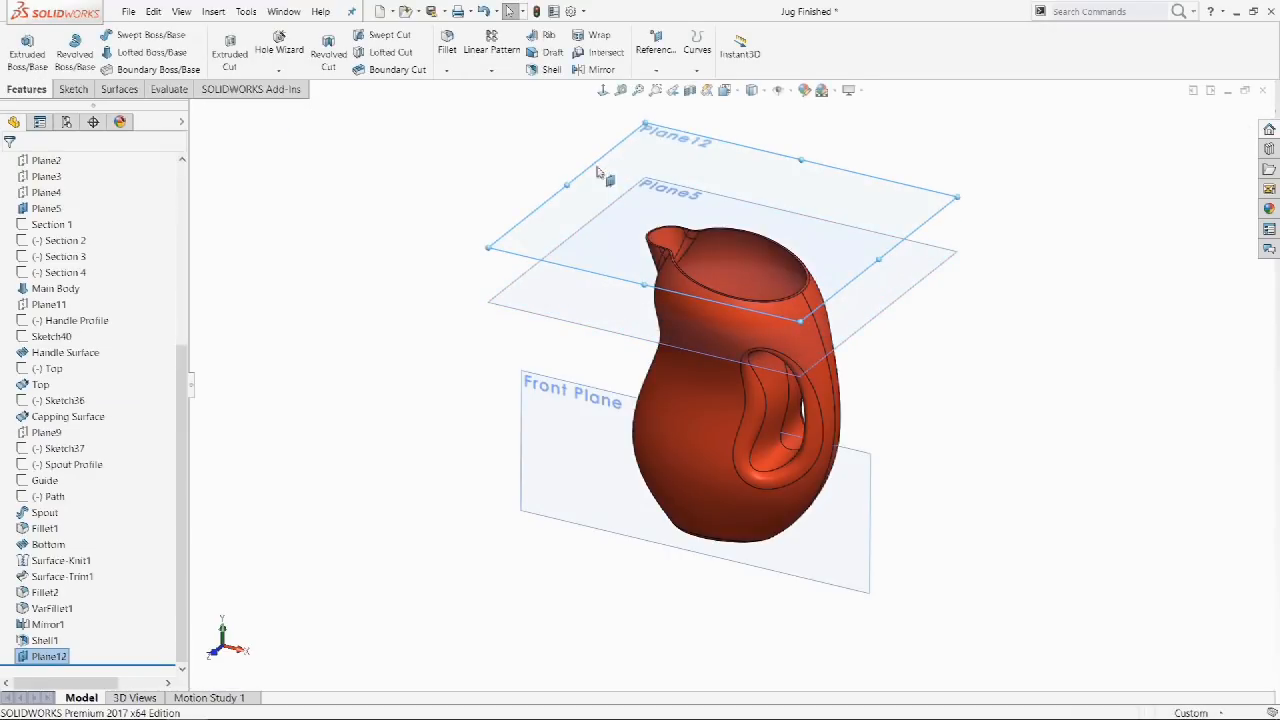
# Create Plane13 45 mm below Plane5, then drag out an offset copy of Front Plane.
pyautogui.click(515, 297)
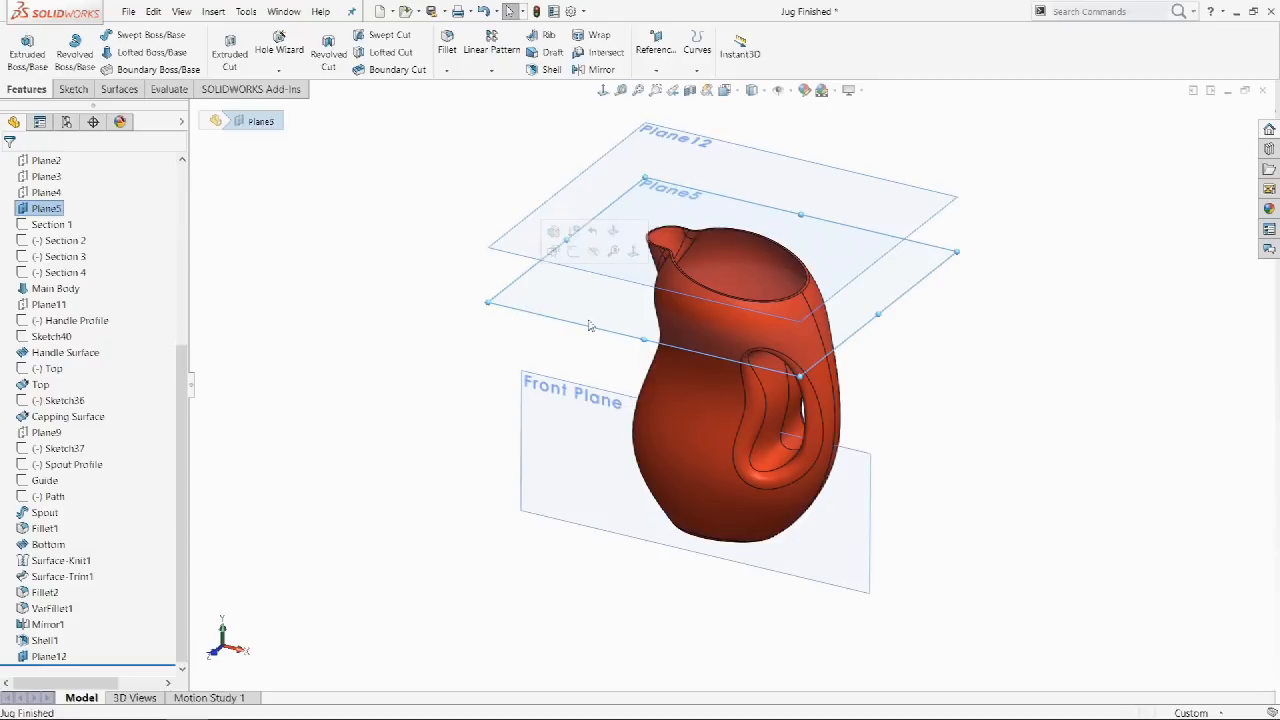
pyautogui.keyDown('ctrl'); pyautogui.moveTo(946, 265); pyautogui.dragTo(950, 316); pyautogui.keyUp('ctrl')
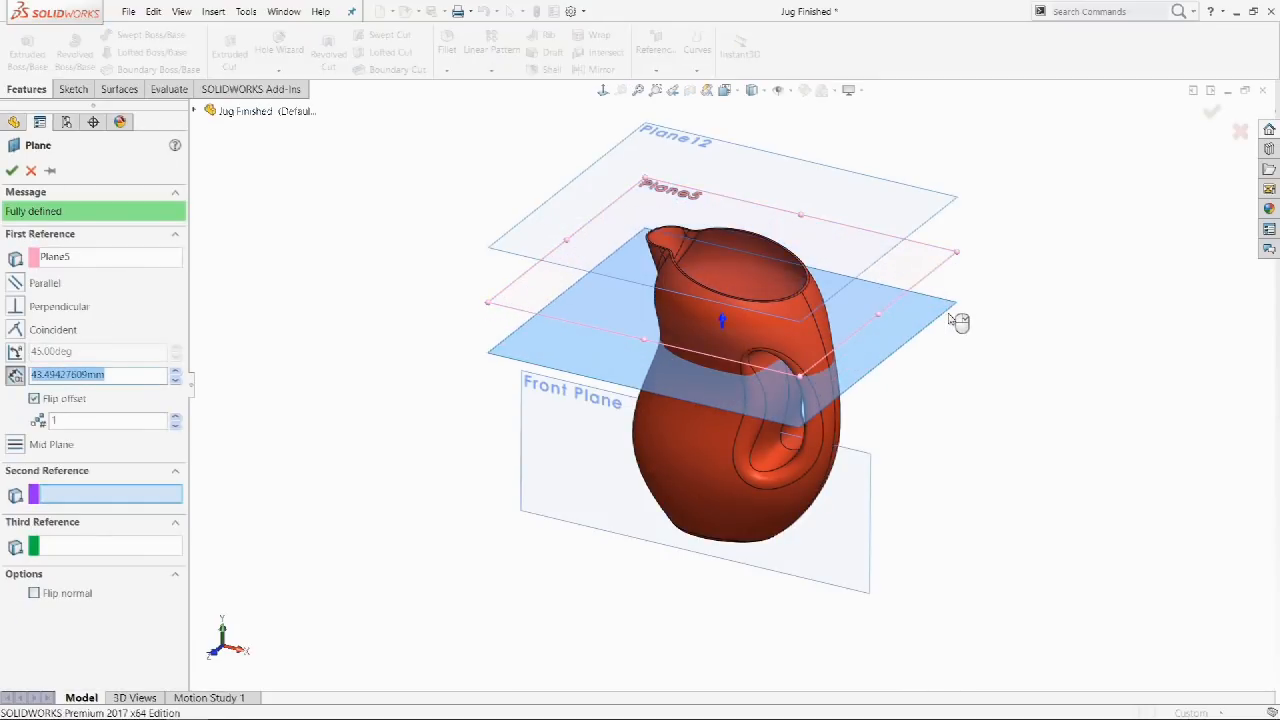
pyautogui.write('45')
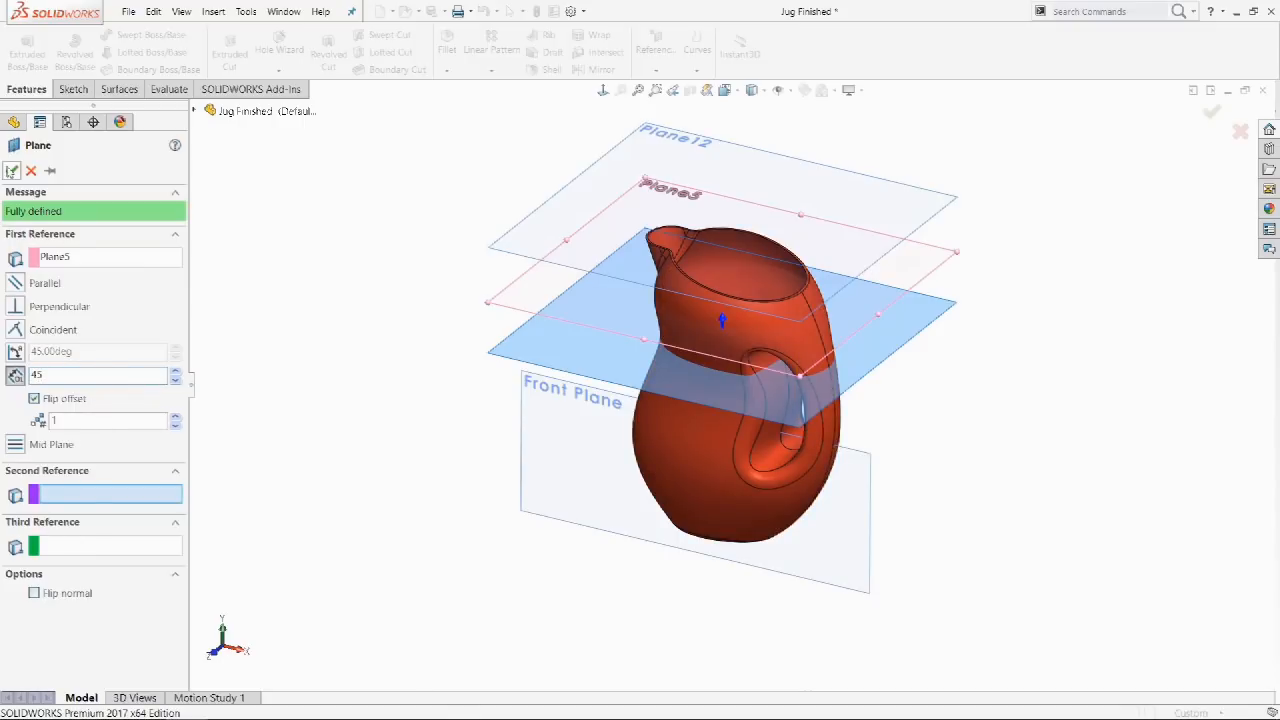
pyautogui.click(11, 170)
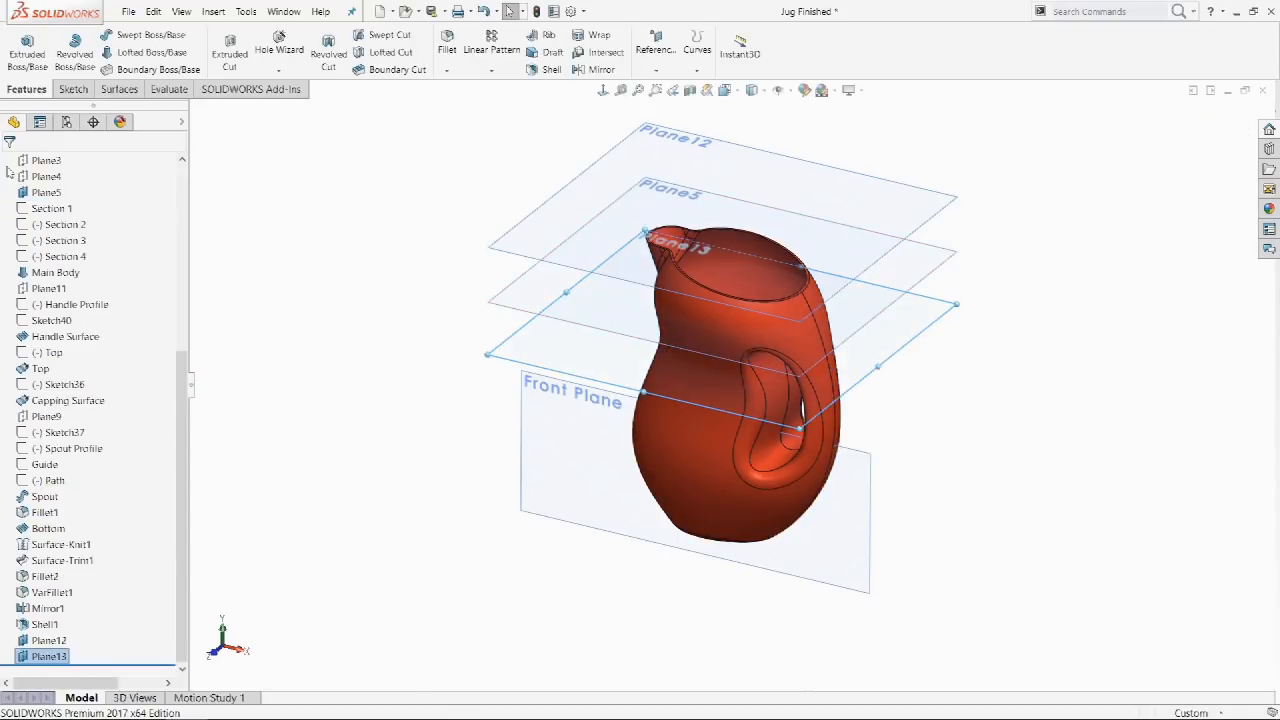
pyautogui.click(533, 458)
pyautogui.keyDown('ctrl'); pyautogui.moveTo(521, 466); pyautogui.dragTo(486, 496); pyautogui.keyUp('ctrl')
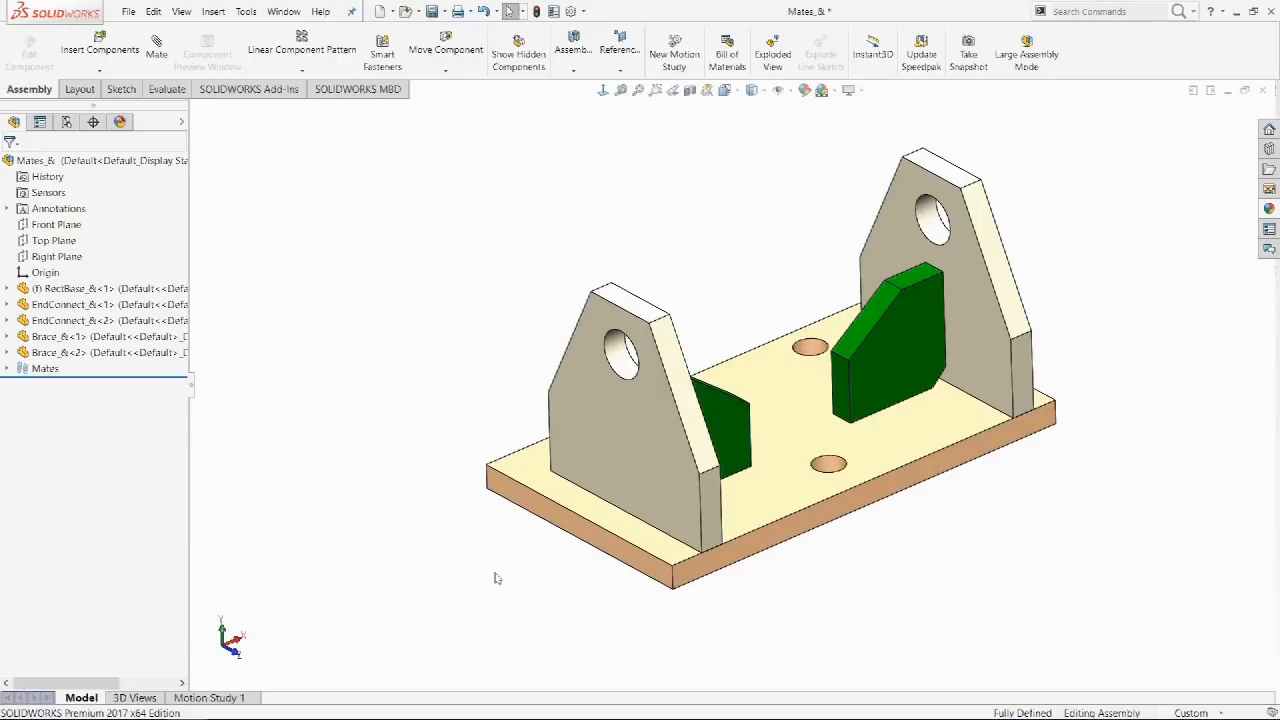
# Create a reference plane midway between the base plate's two end faces.
pyautogui.click(612, 543)
pyautogui.moveTo(1103, 600); pyautogui.dragTo(943, 494, button='middle')
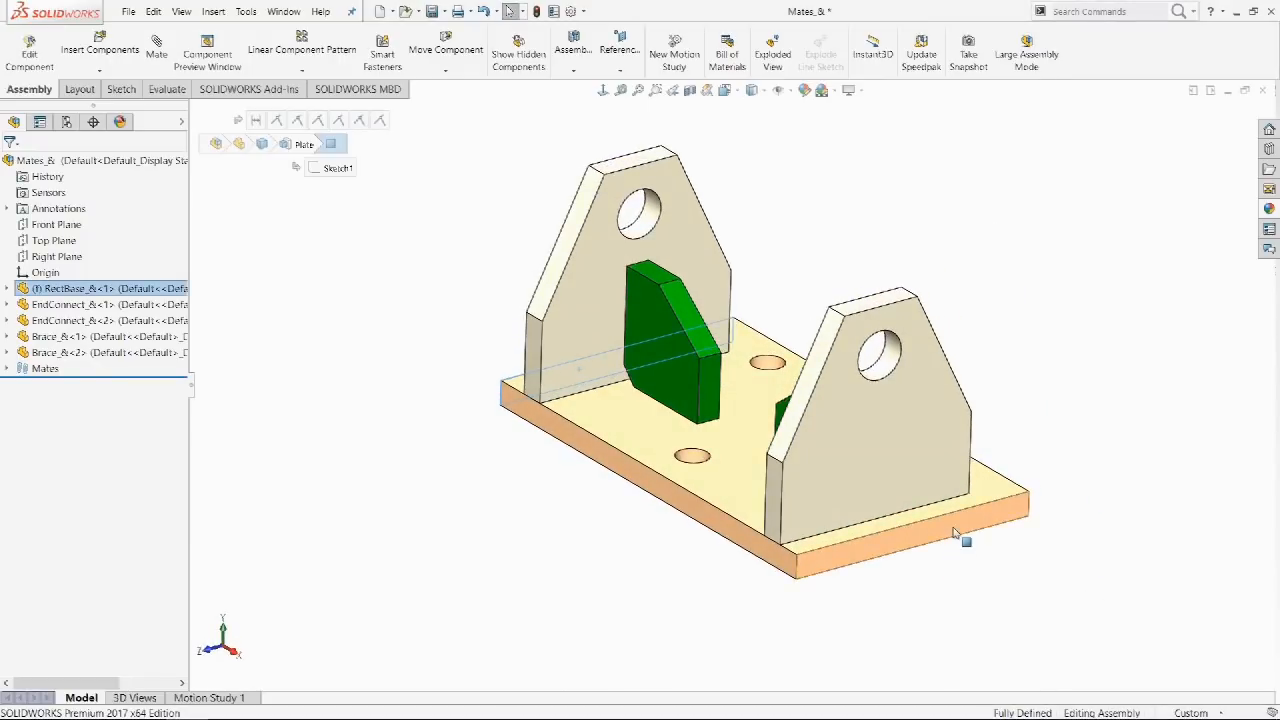
pyautogui.click(955, 535)
pyautogui.click(620, 62)
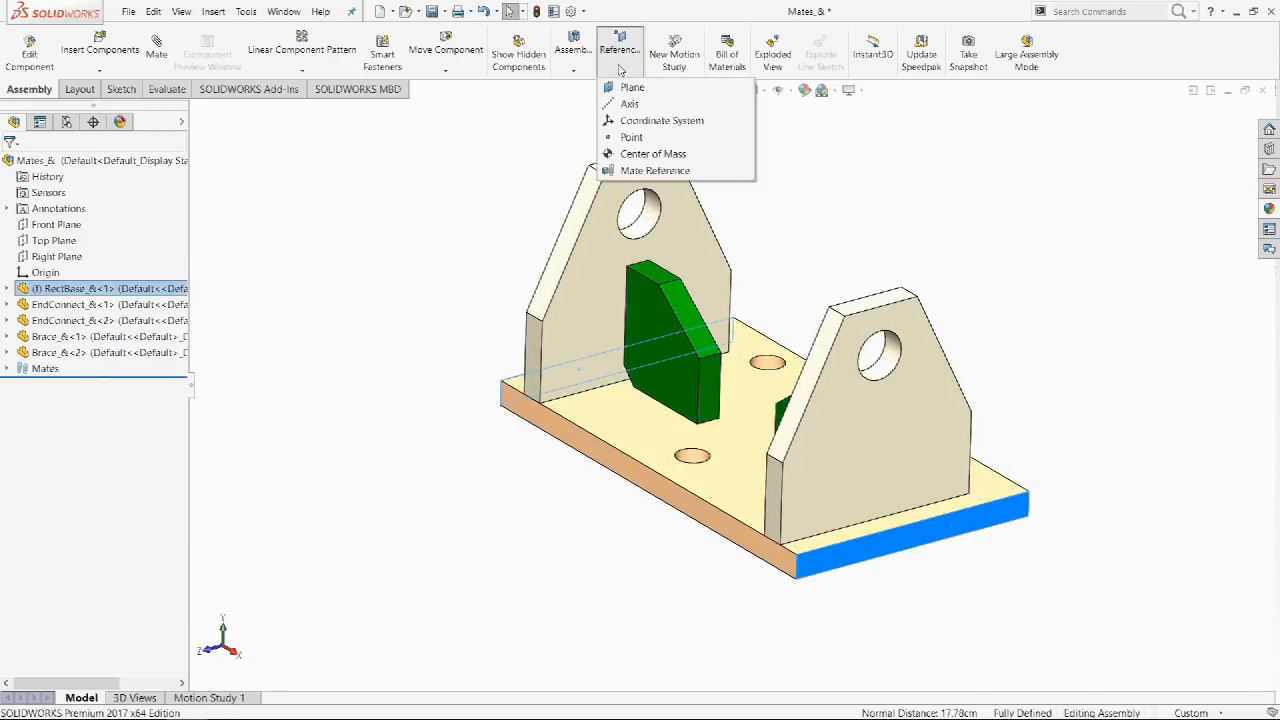
pyautogui.click(630, 87)
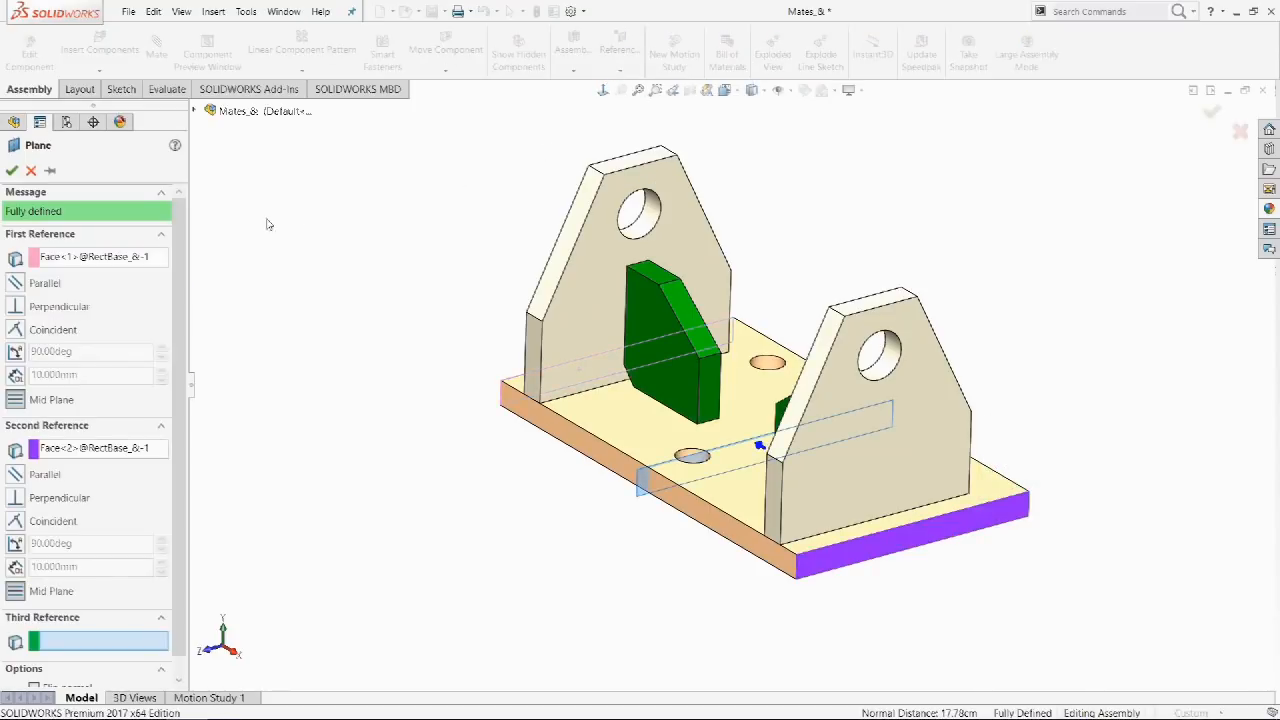
pyautogui.click(12, 170)
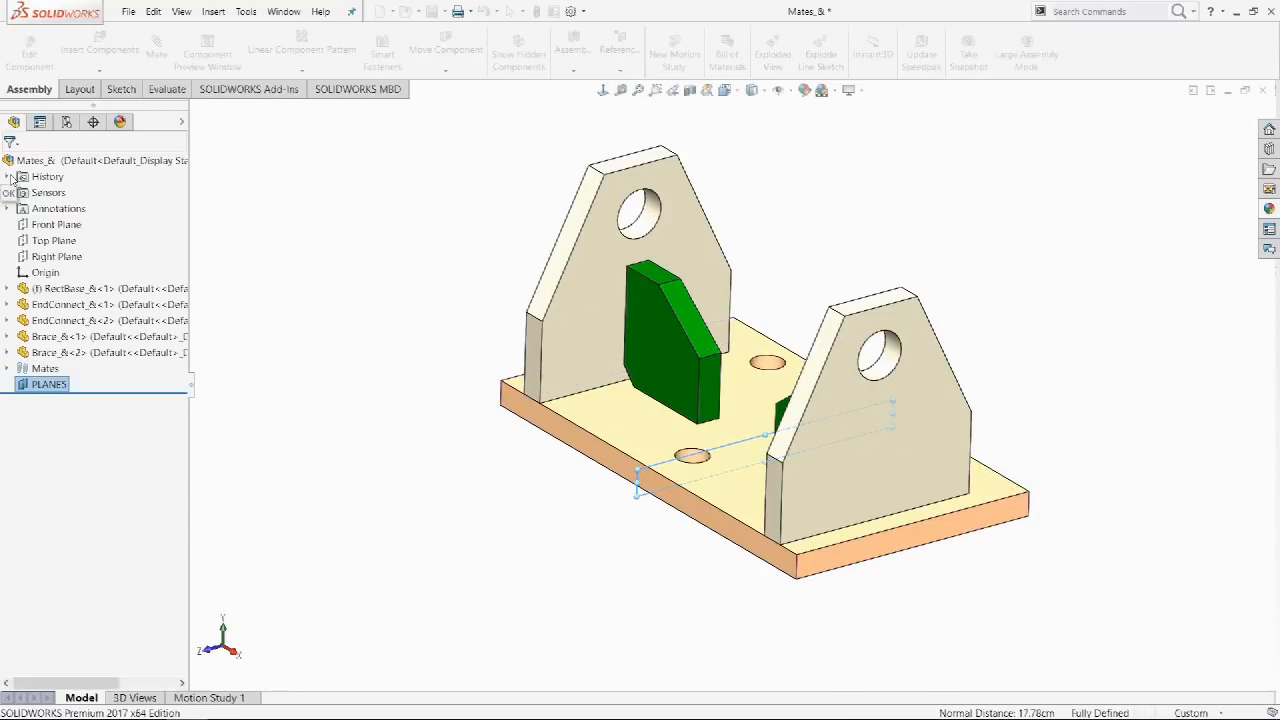
pyautogui.click(258, 364)
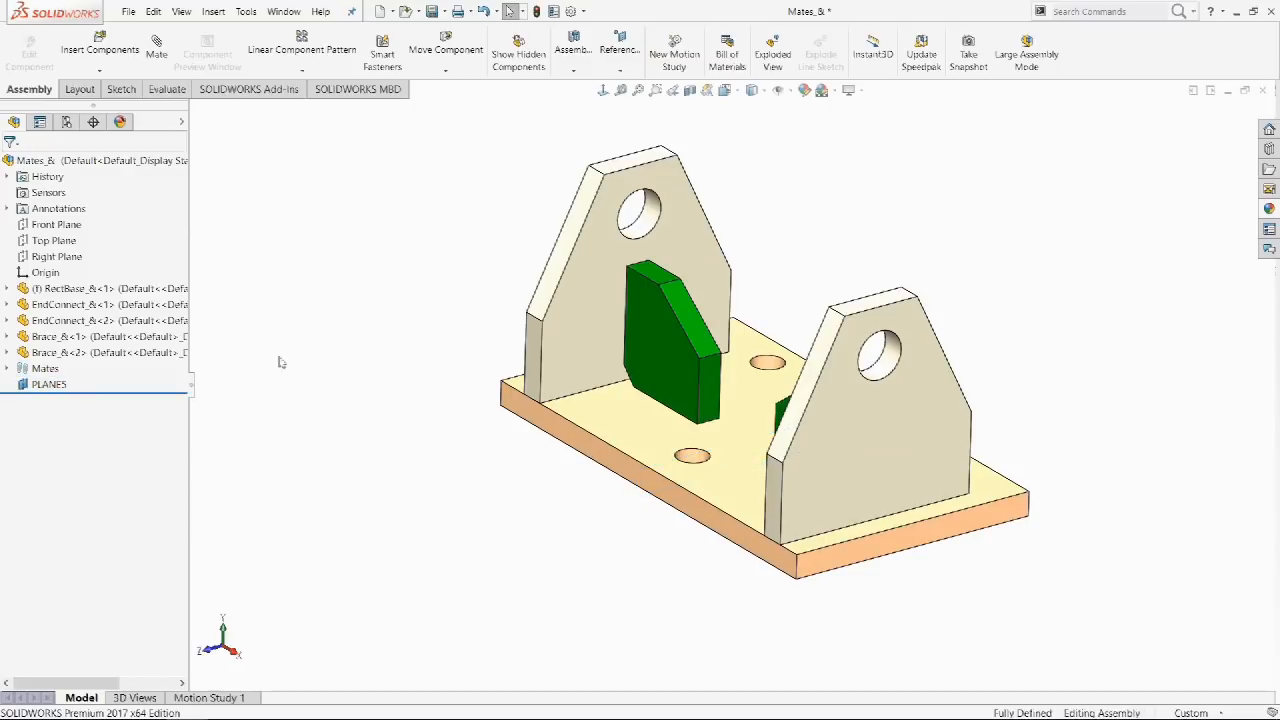
# Select both EndConnect faces and repeat the Plane command between them.
pyautogui.click(534, 370)
pyautogui.moveTo(1187, 568); pyautogui.dragTo(1051, 569, button='middle')
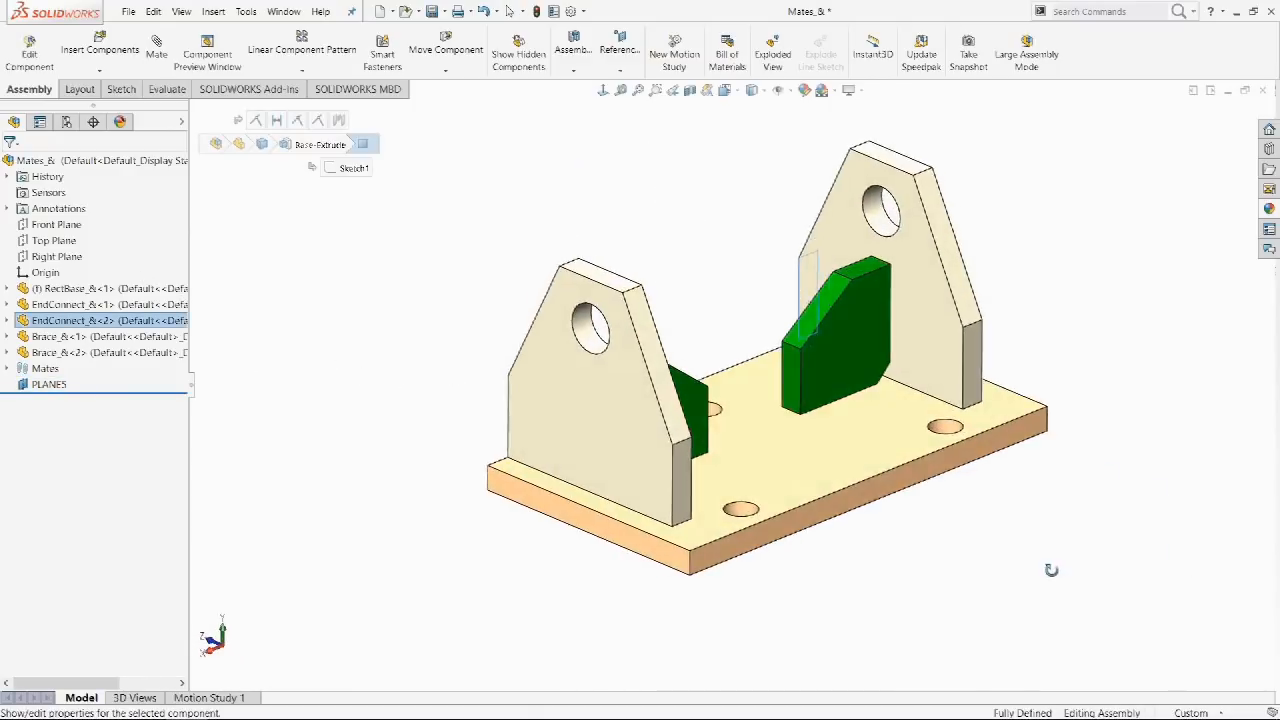
pyautogui.keyDown('ctrl'); pyautogui.click(684, 505); pyautogui.keyUp('ctrl')
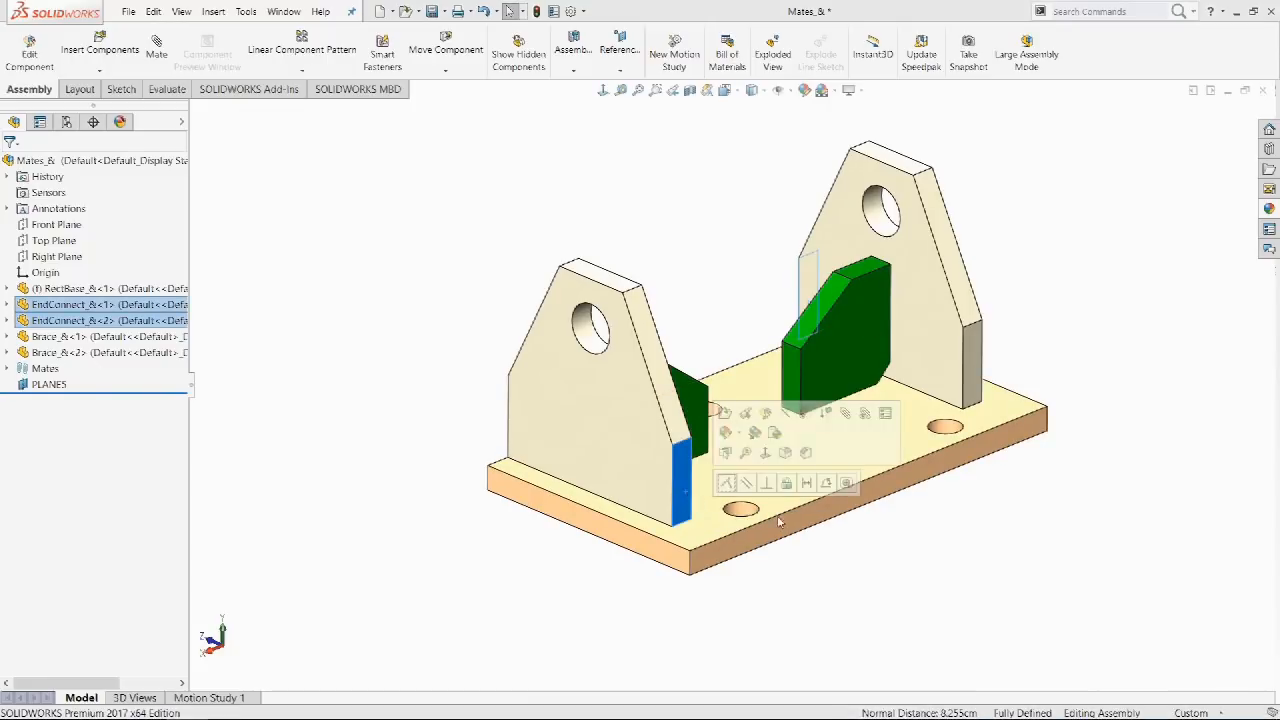
pyautogui.press('Return')
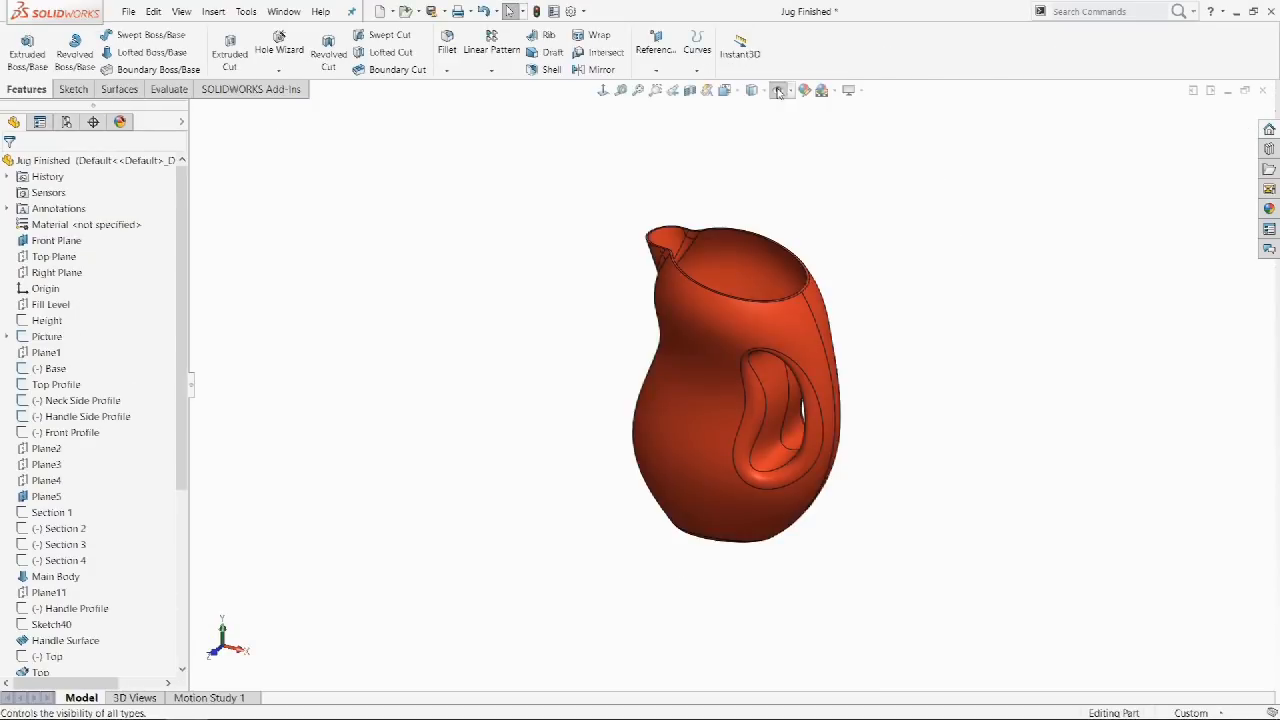
# Turn on plane visibility in Jug Finished with Hide/Show Items.
pyautogui.click(779, 92)
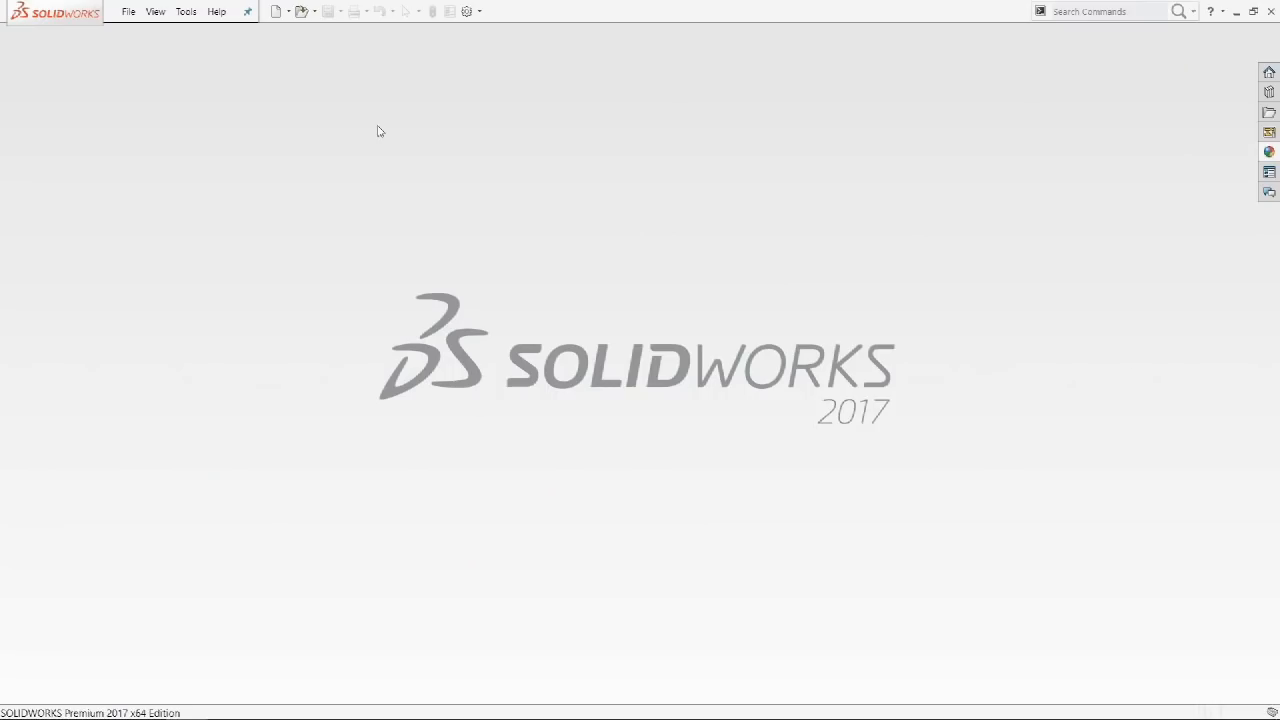
# Pin Linear actuator in the File menu's recent list, then press R to browse recent documents.
pyautogui.click(130, 13)
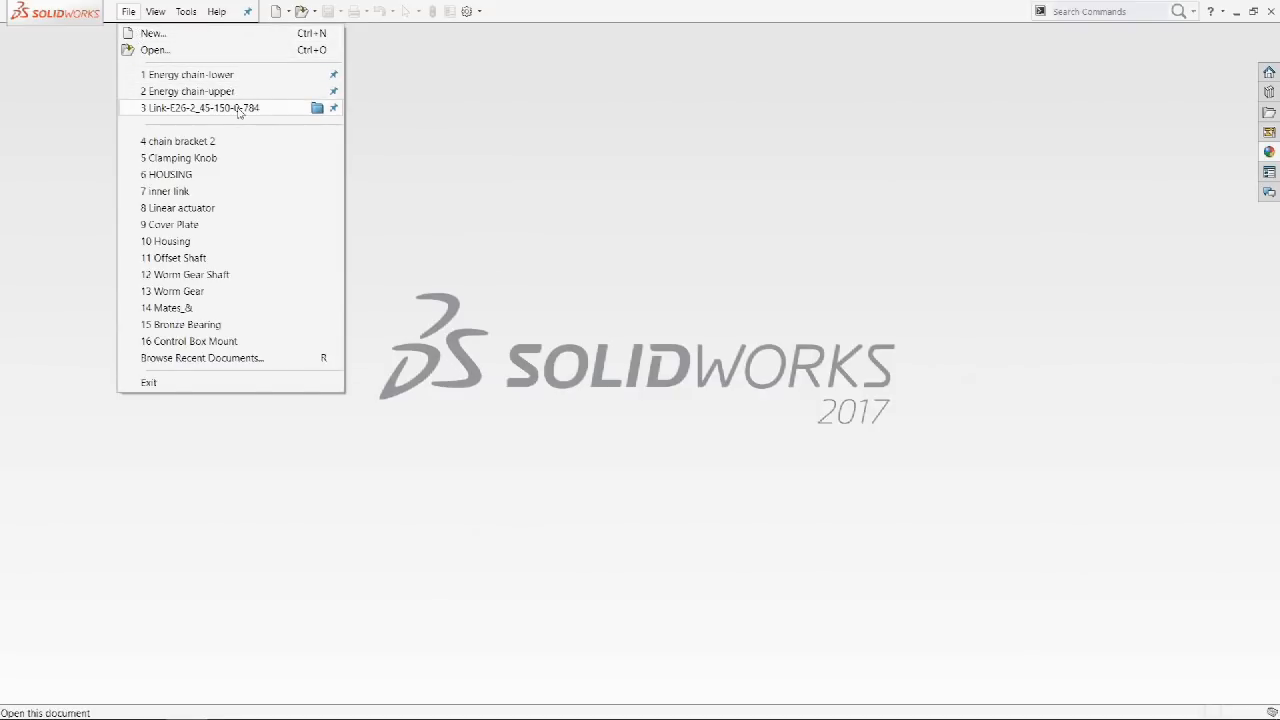
pyautogui.moveTo(238, 110)
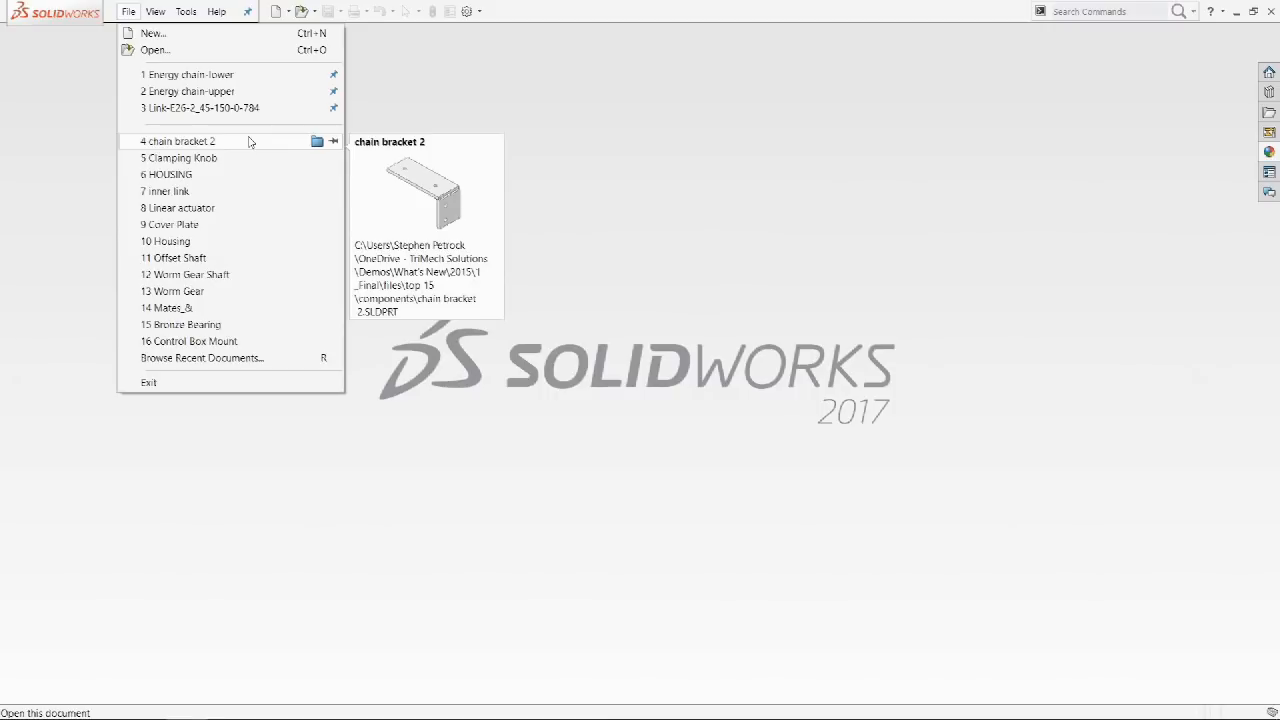
pyautogui.moveTo(248, 163)
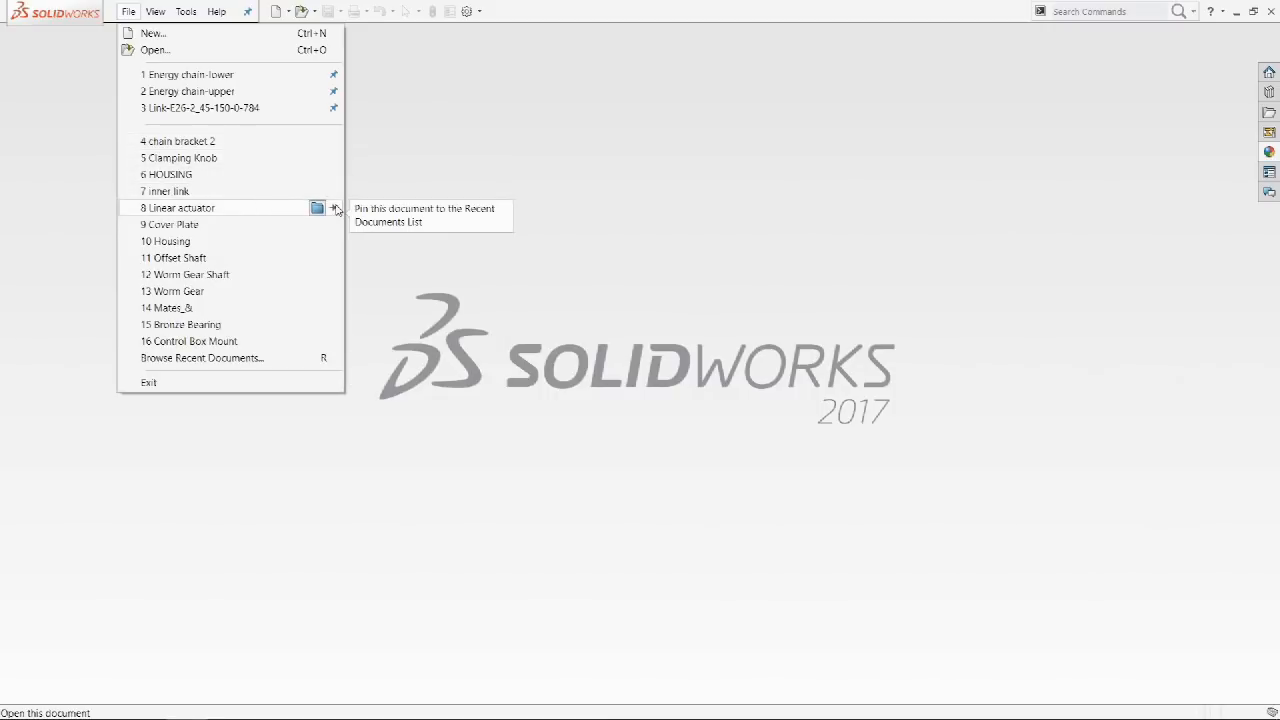
pyautogui.click(335, 208)
pyautogui.click(418, 172)
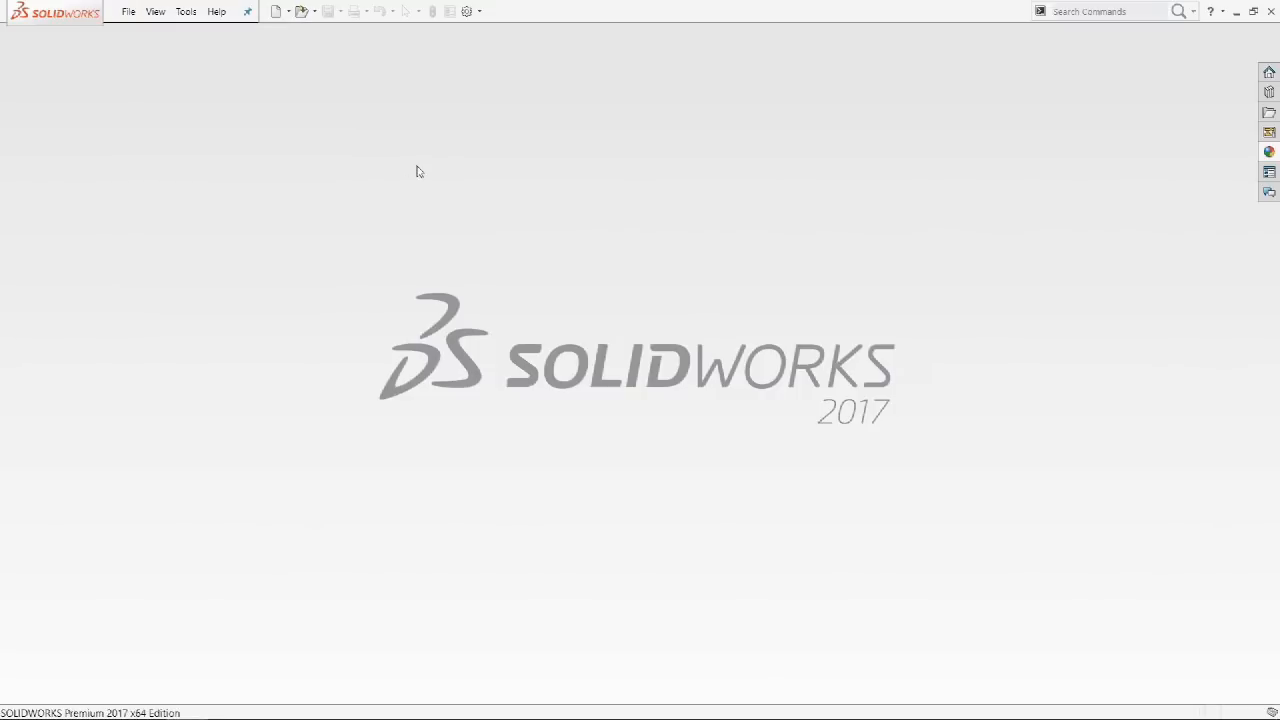
pyautogui.press('r')
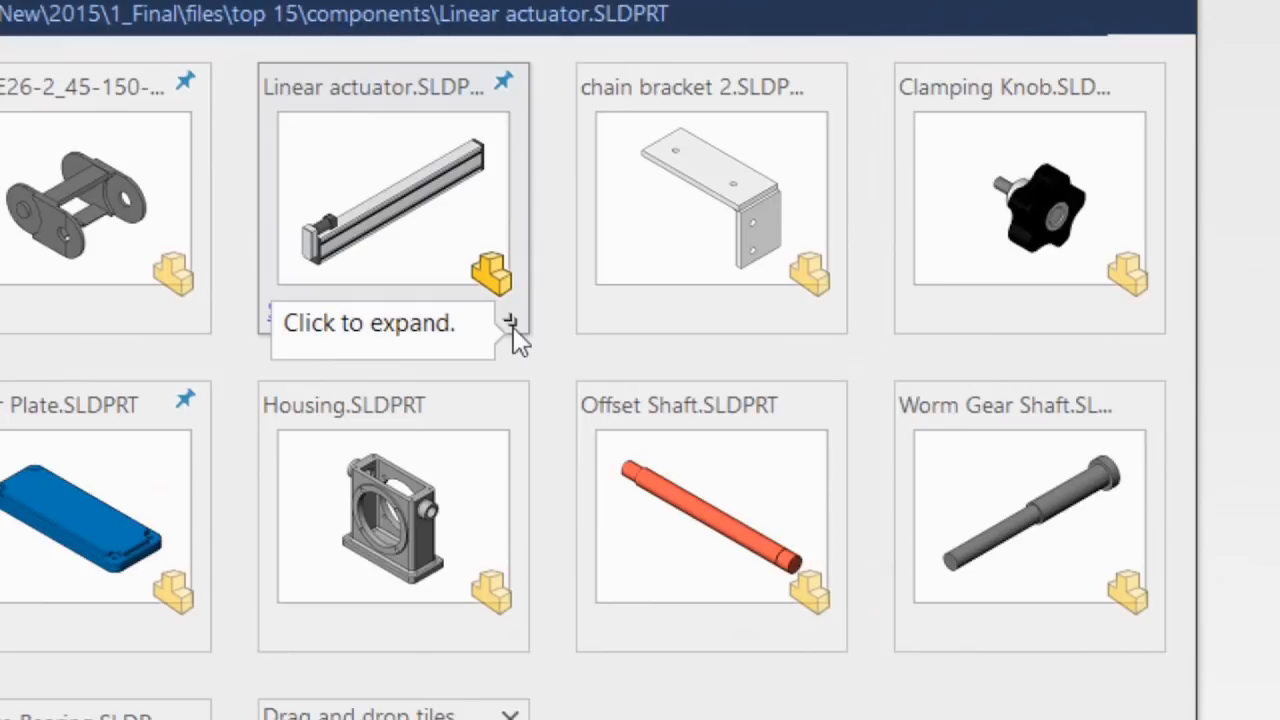
# Keep Linear actuator at Resolved mode, configuration 1600 and default display state, then close the dialog.
pyautogui.click(510, 323)
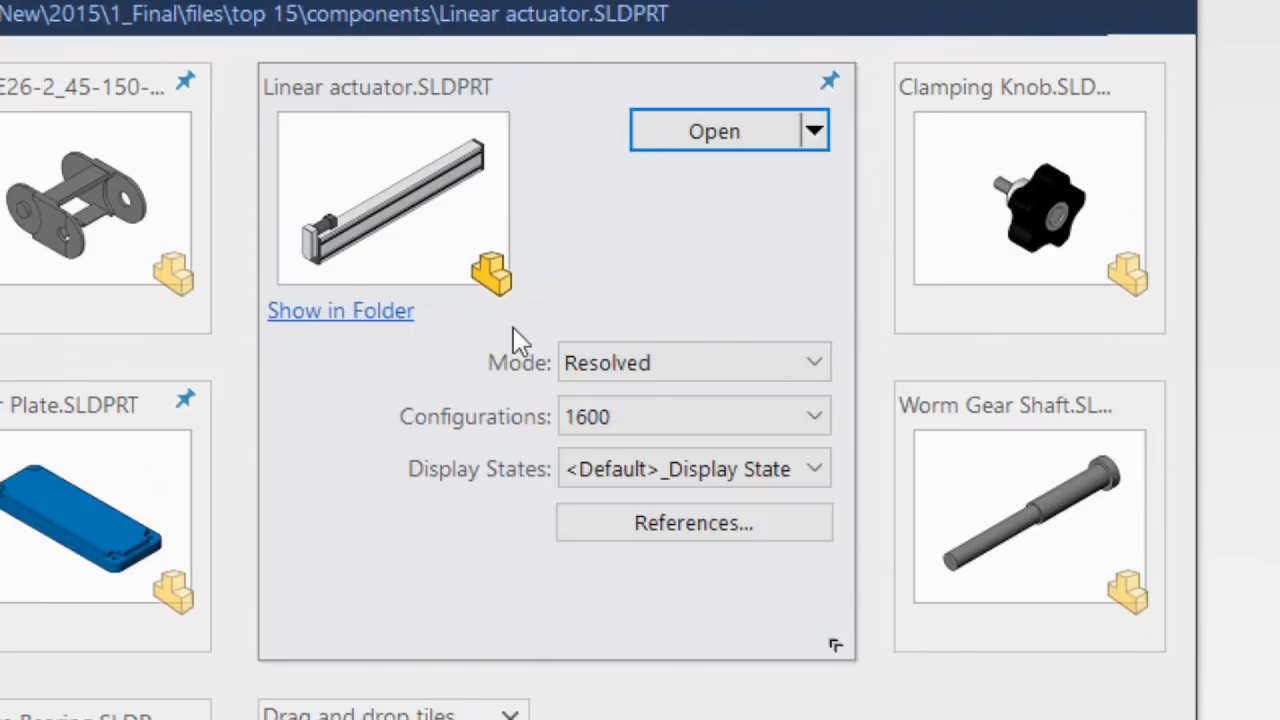
pyautogui.click(740, 368)
pyautogui.click(736, 365)
pyautogui.click(776, 425)
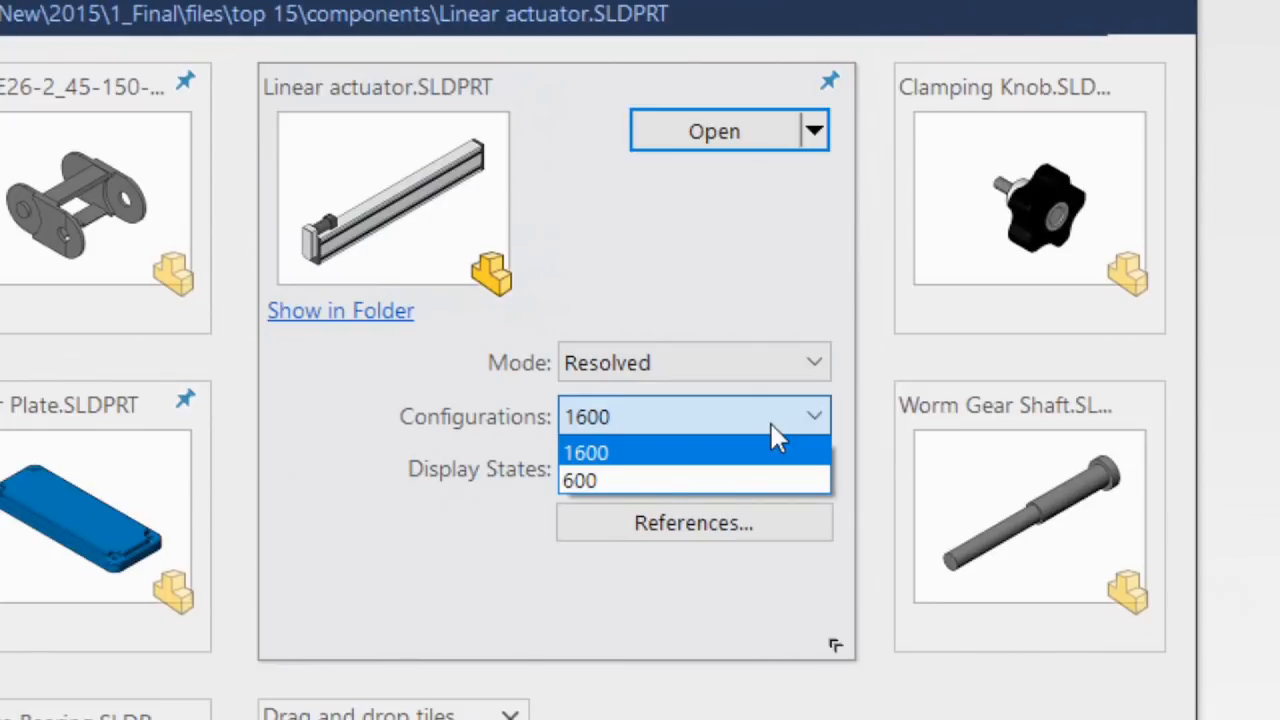
pyautogui.click(771, 424)
pyautogui.click(790, 470)
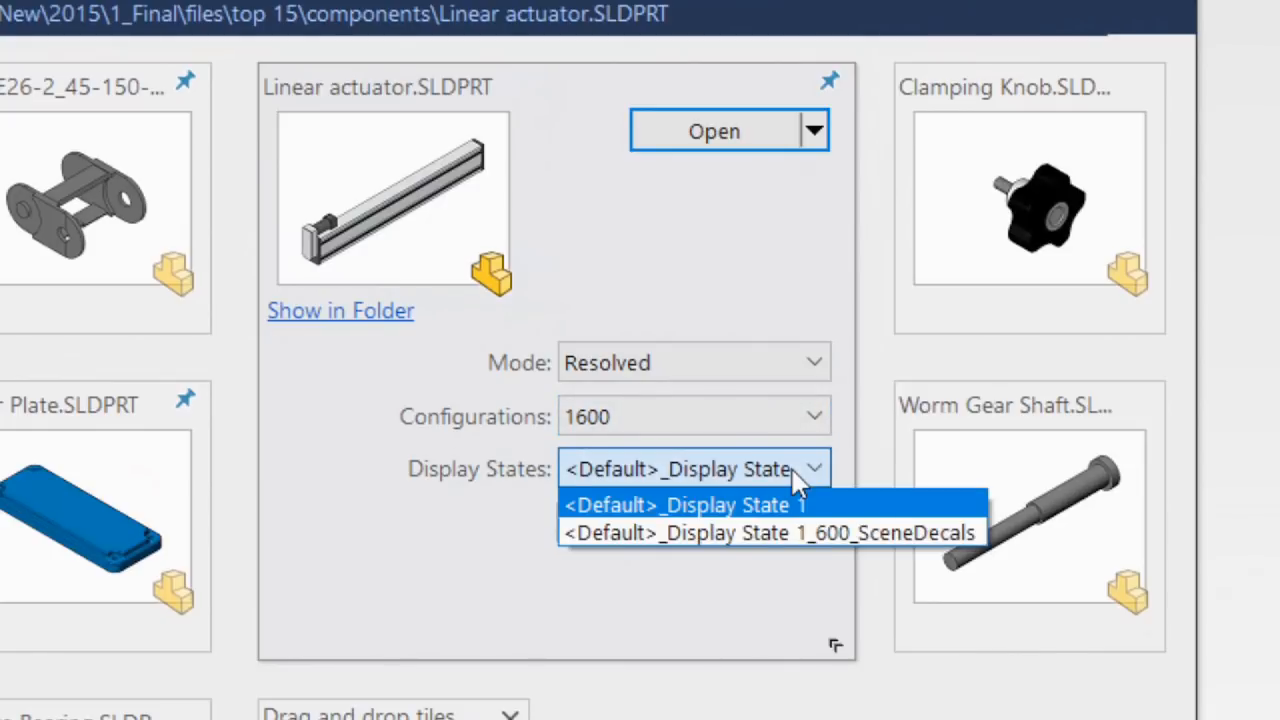
pyautogui.click(795, 472)
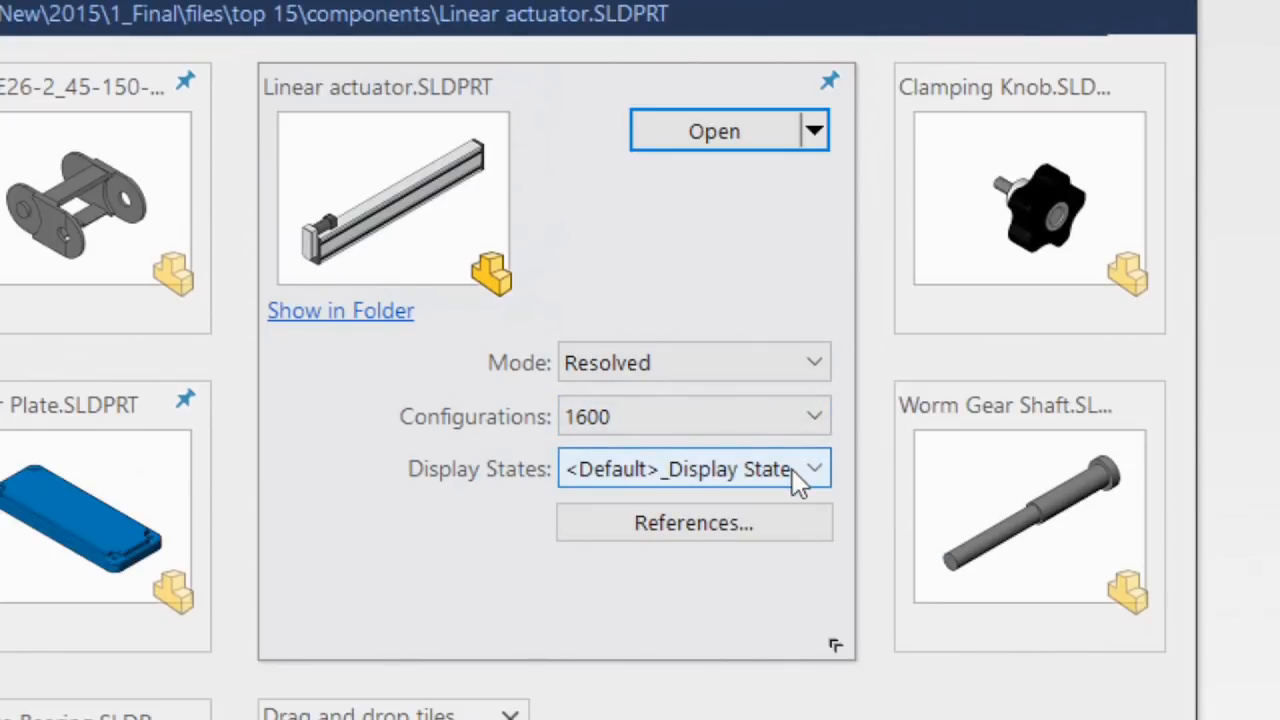
pyautogui.click(710, 137)
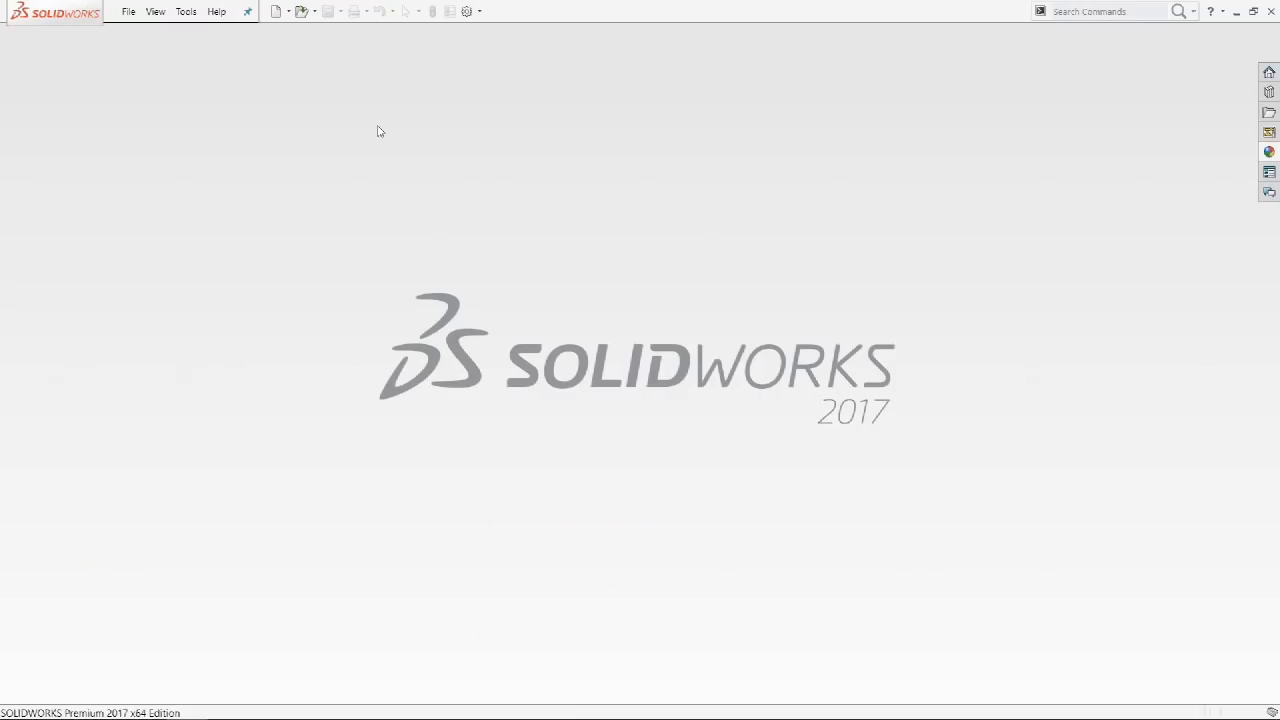
# Look over the recently opened files listed in the File menu.
pyautogui.click(132, 17)
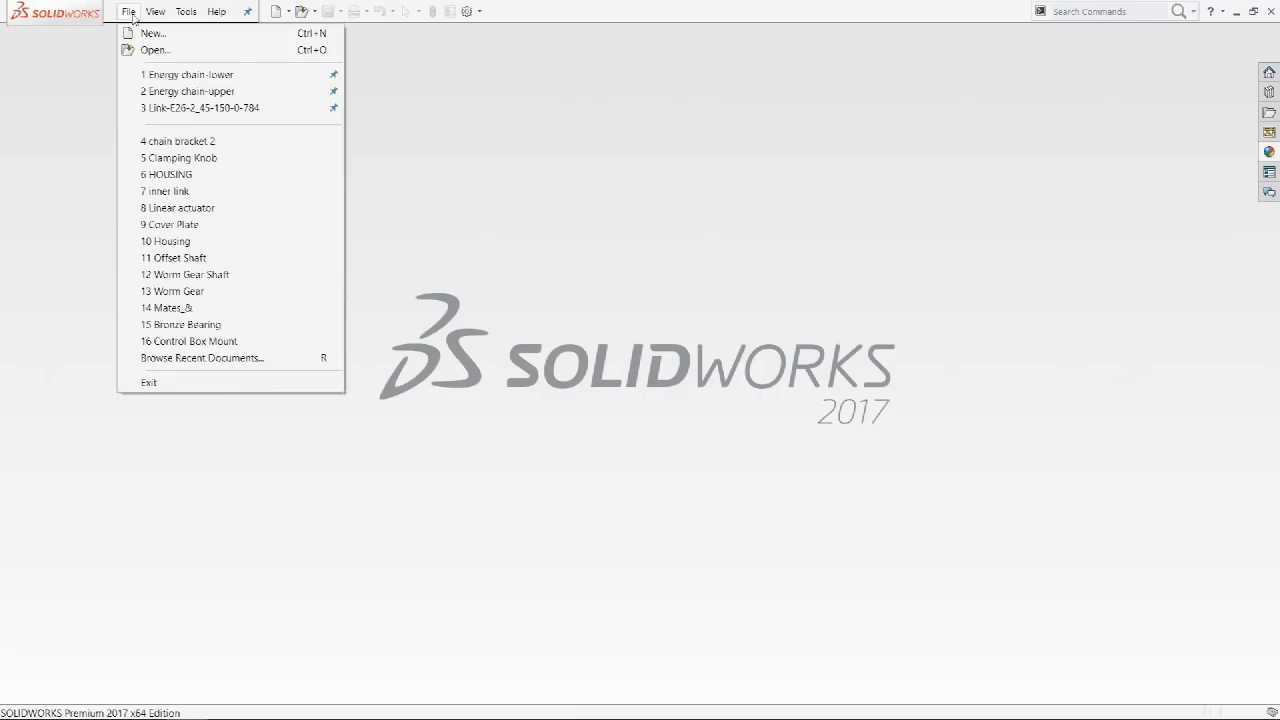
pyautogui.moveTo(222, 78)
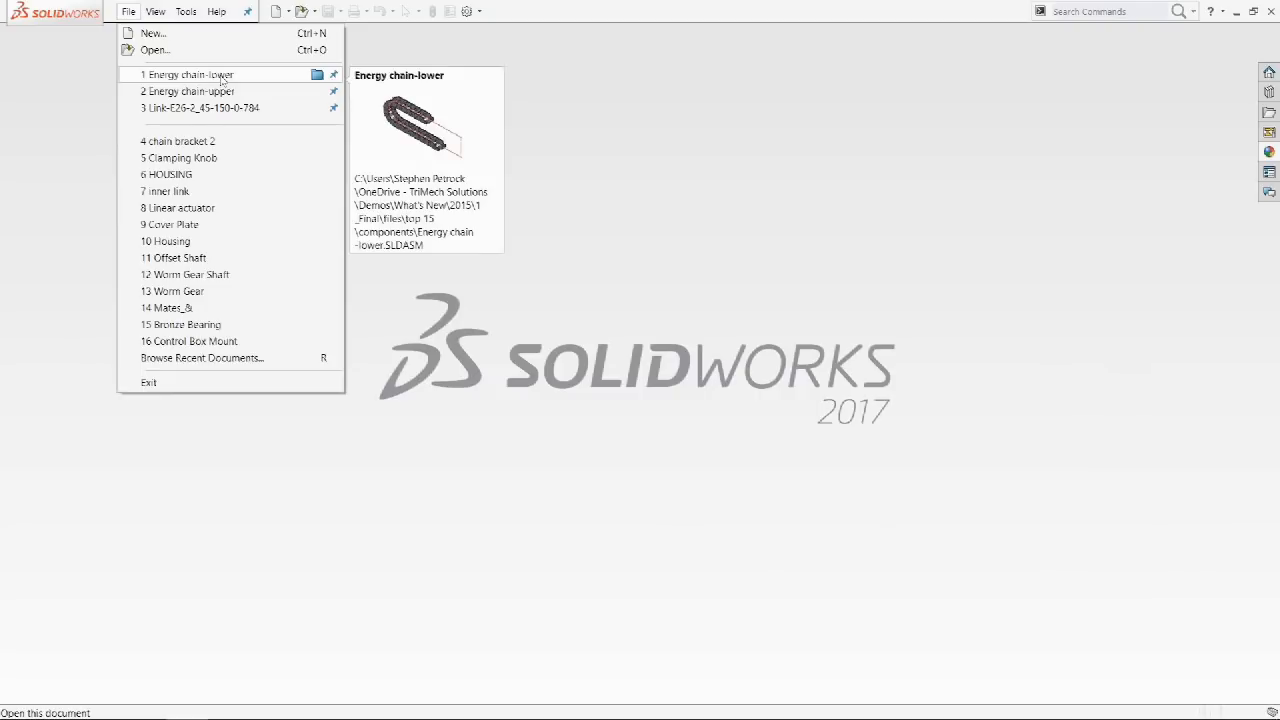
pyautogui.moveTo(238, 111)
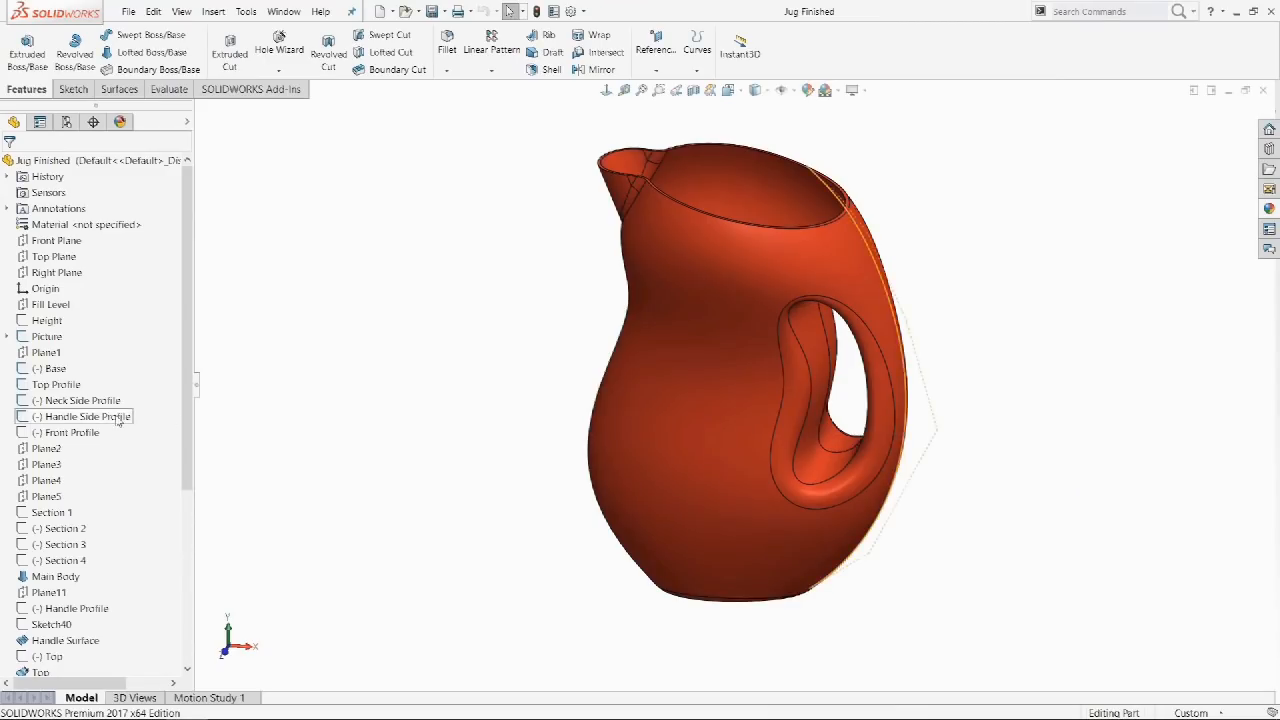
# Make the Handle Side Profile spline construction geometry and exit the sketch.
pyautogui.click(118, 417)
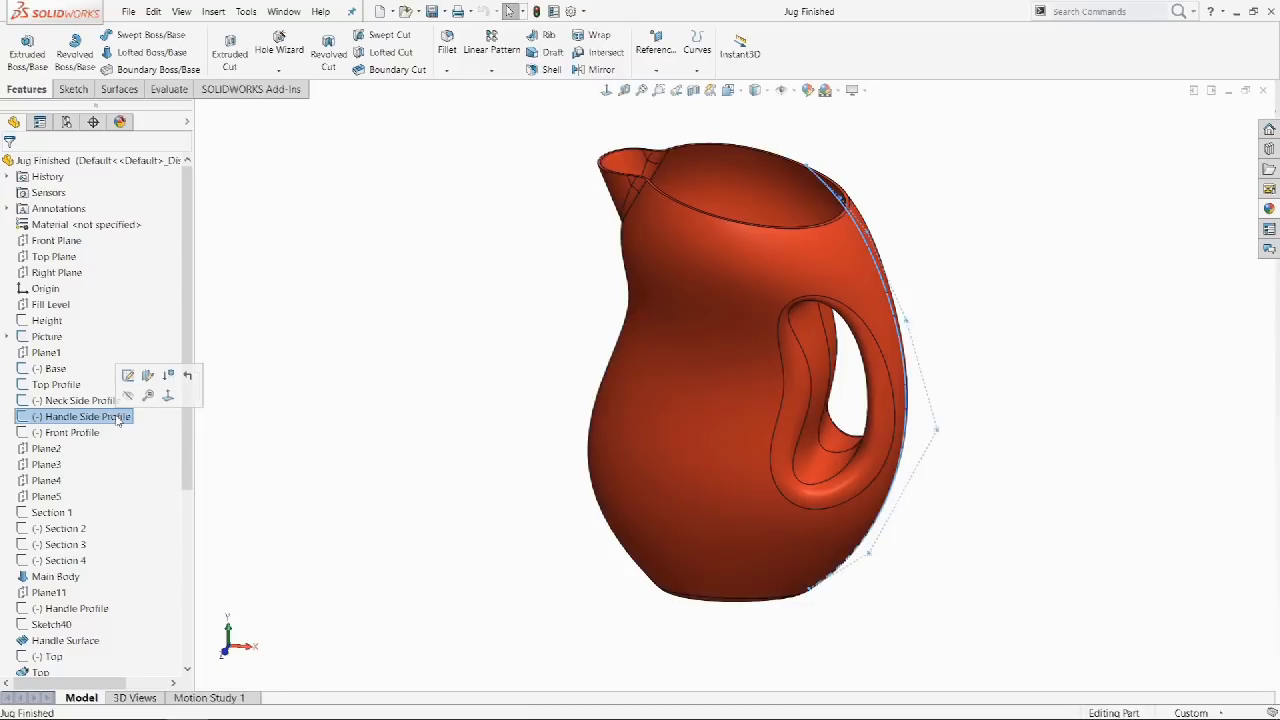
pyautogui.click(128, 375)
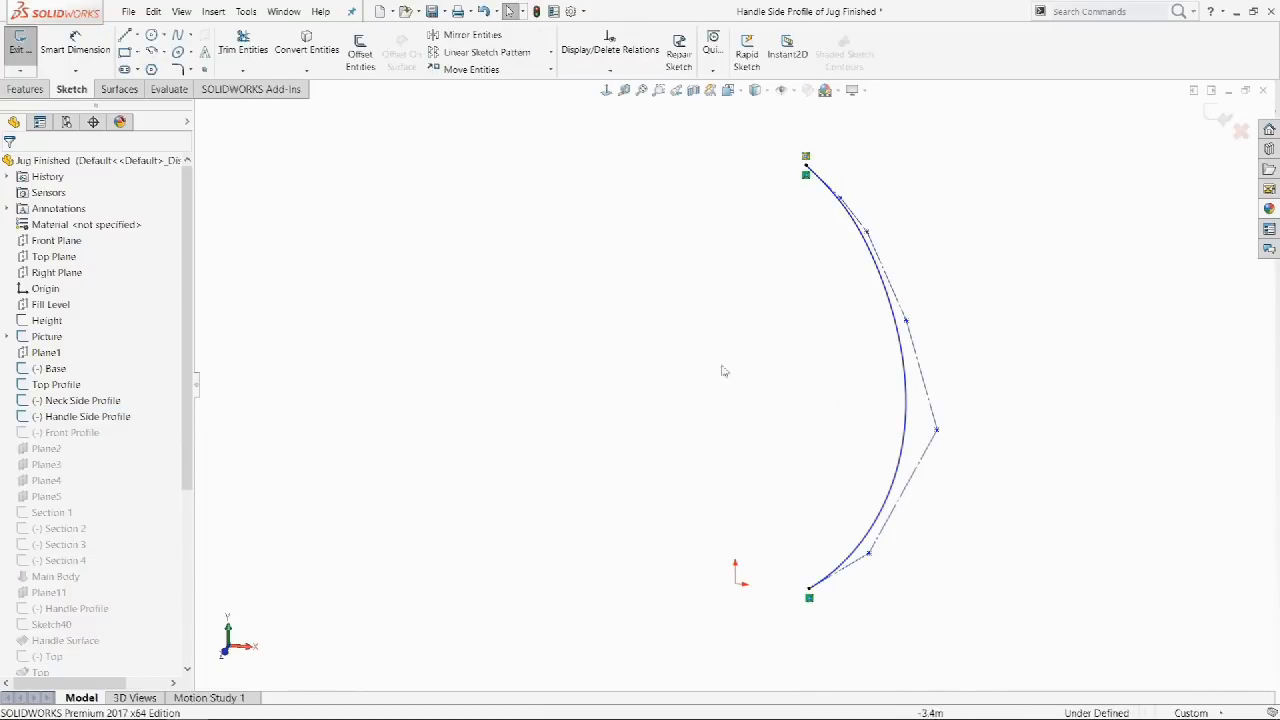
pyautogui.click(908, 413)
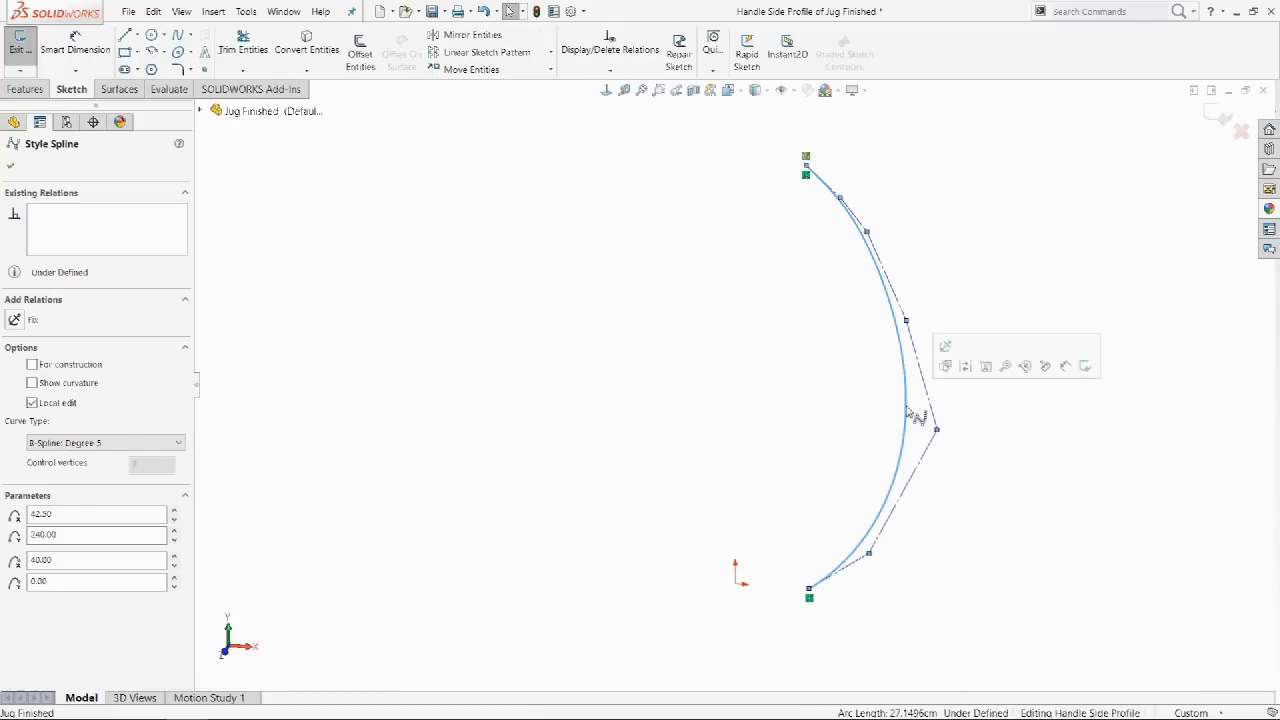
pyautogui.click(966, 369)
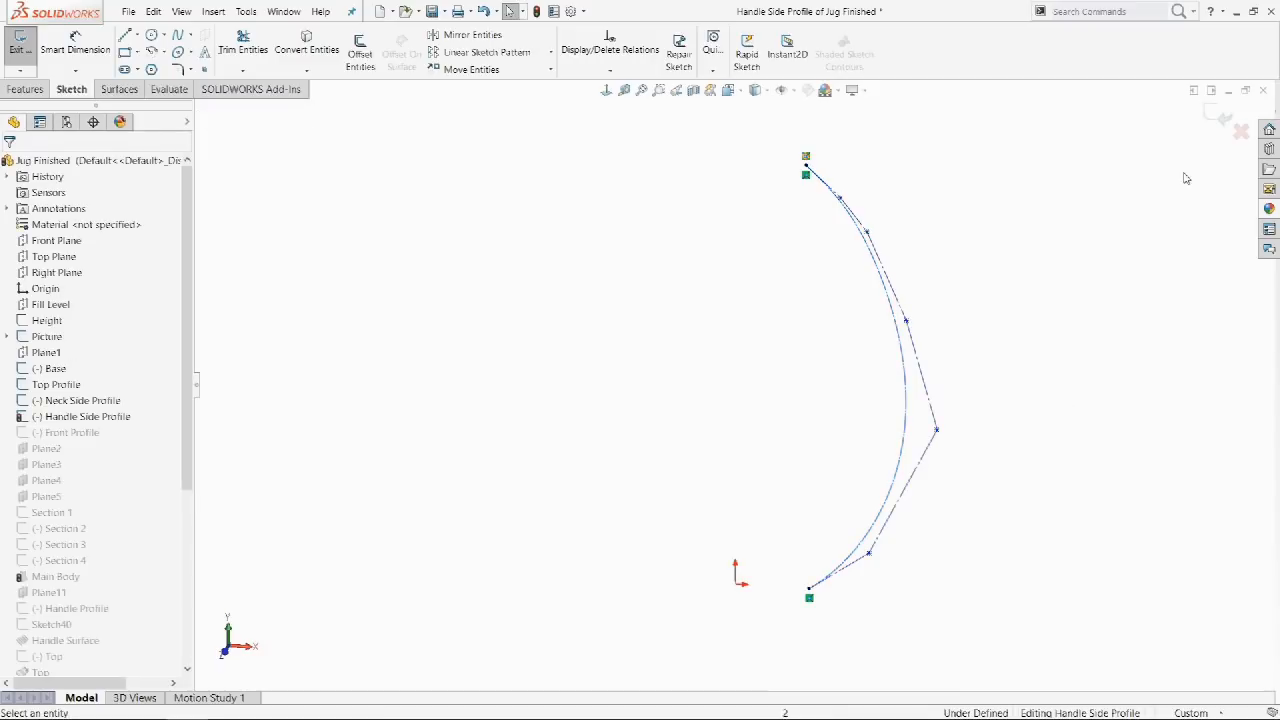
pyautogui.click(1222, 117)
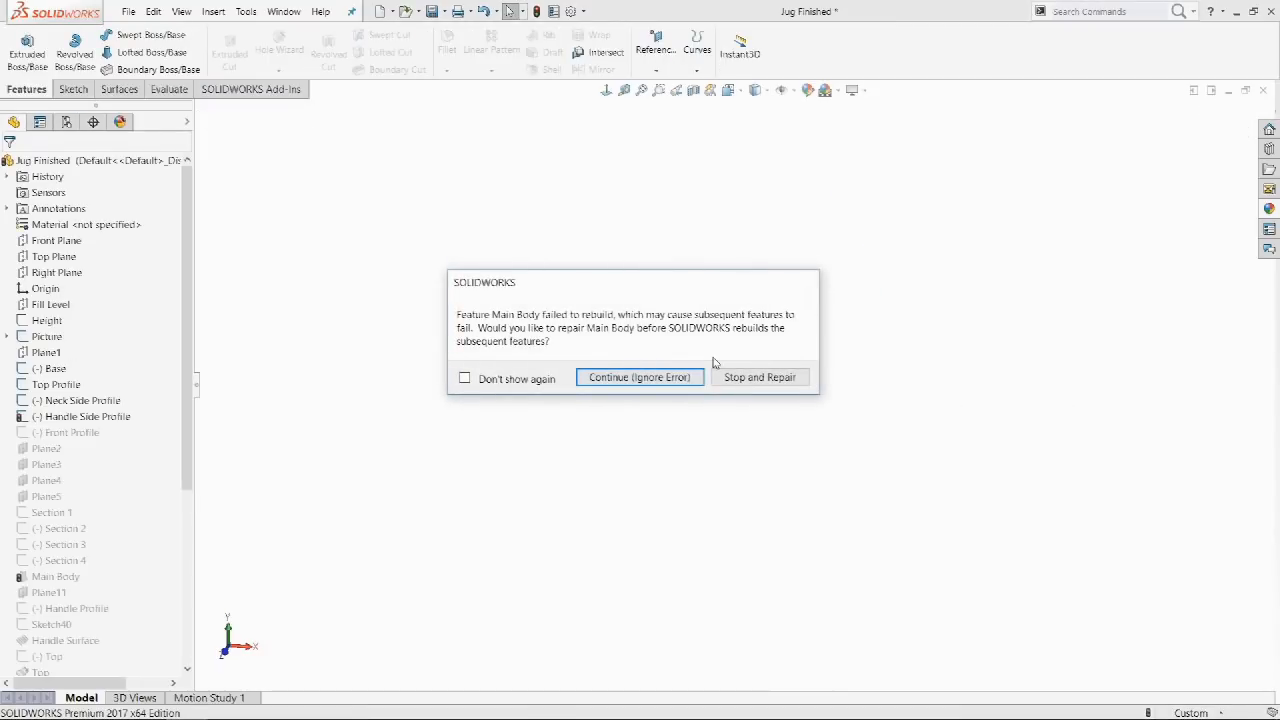
# Ignore the Main Body rebuild error, close the error list, and inspect the broken jug.
pyautogui.click(694, 377)
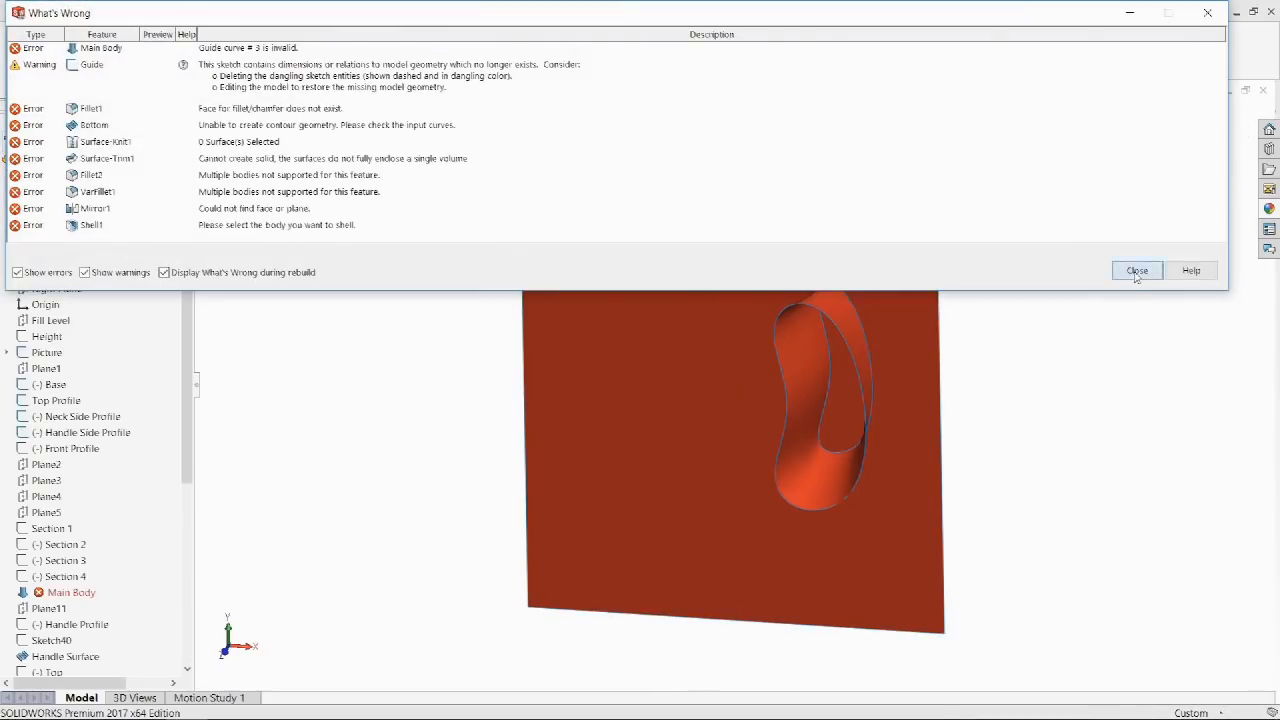
pyautogui.click(1137, 271)
pyautogui.moveTo(1063, 340); pyautogui.dragTo(1027, 411, button='middle')
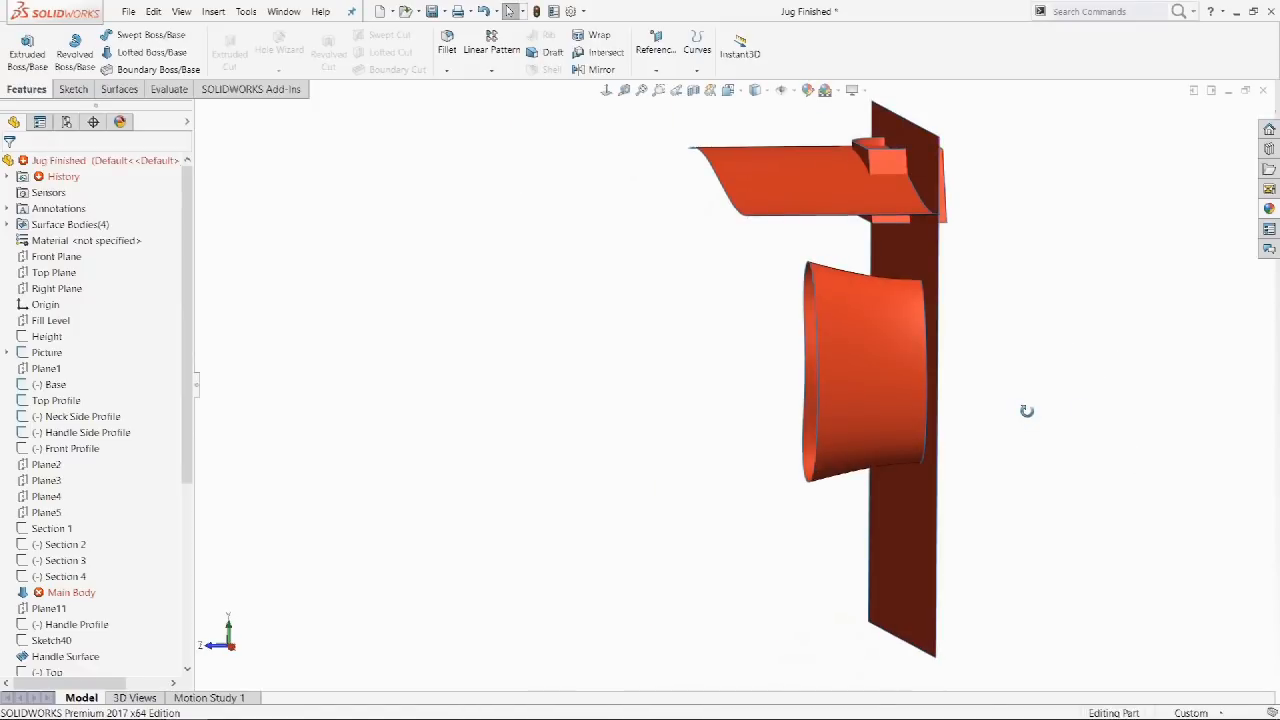
# Reload Jug Finished from disk without saving to restore the intact jug.
pyautogui.click(130, 13)
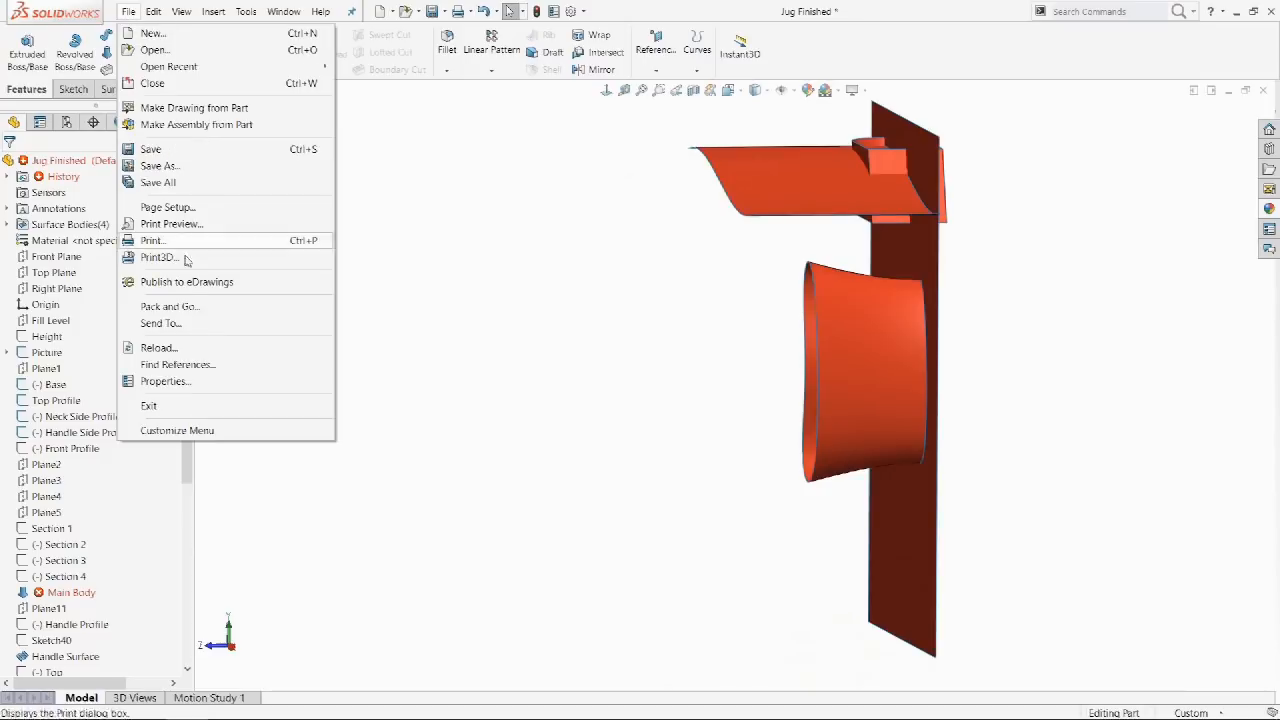
pyautogui.click(185, 351)
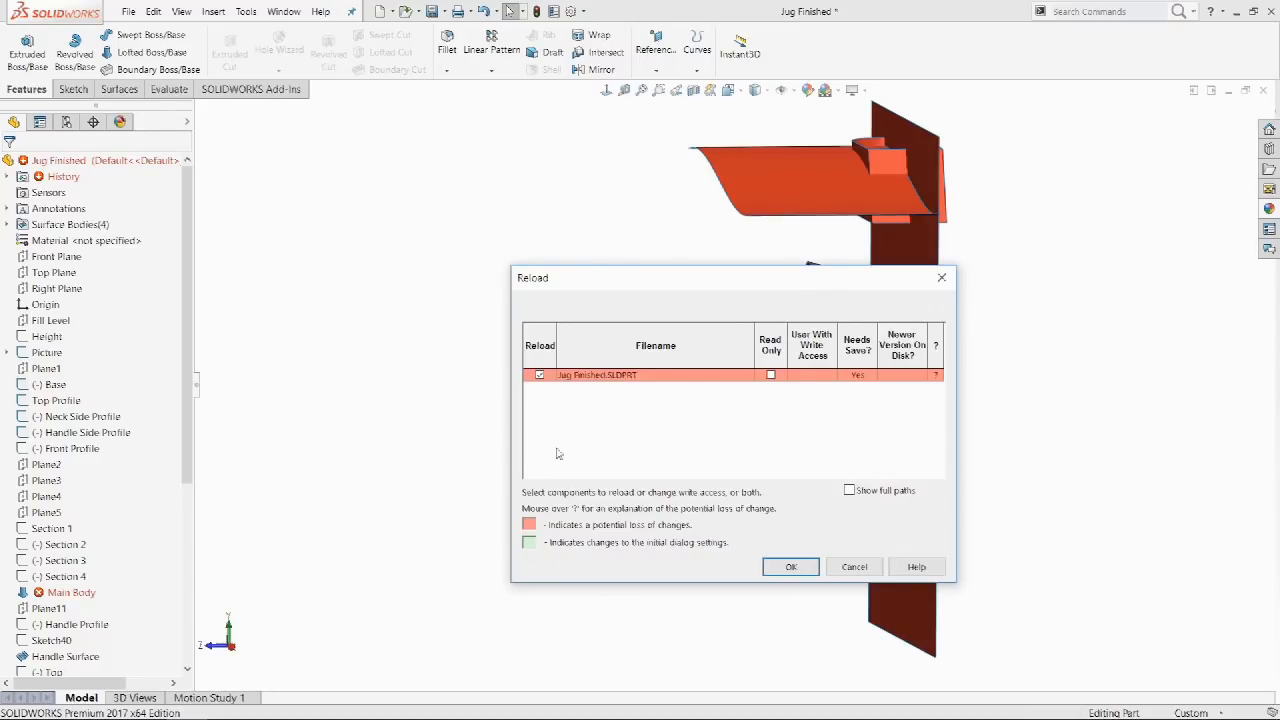
pyautogui.click(788, 568)
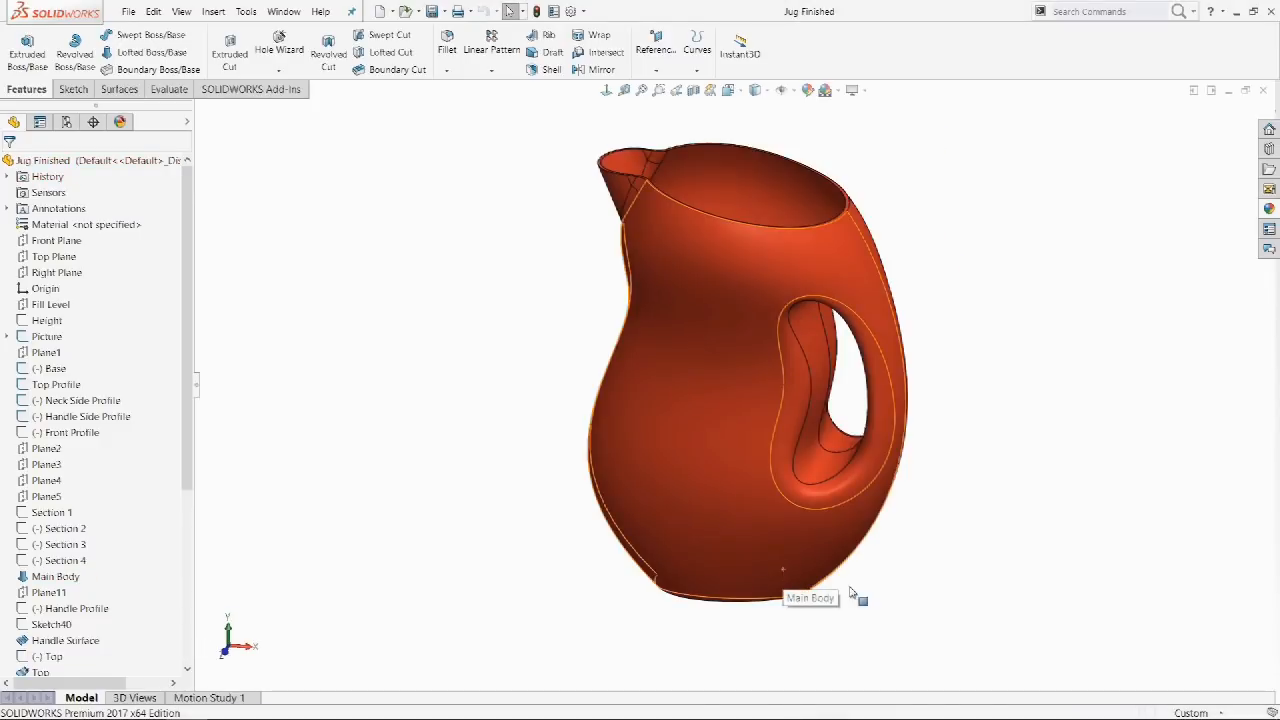
pyautogui.moveTo(1006, 620); pyautogui.dragTo(984, 587, button='middle')
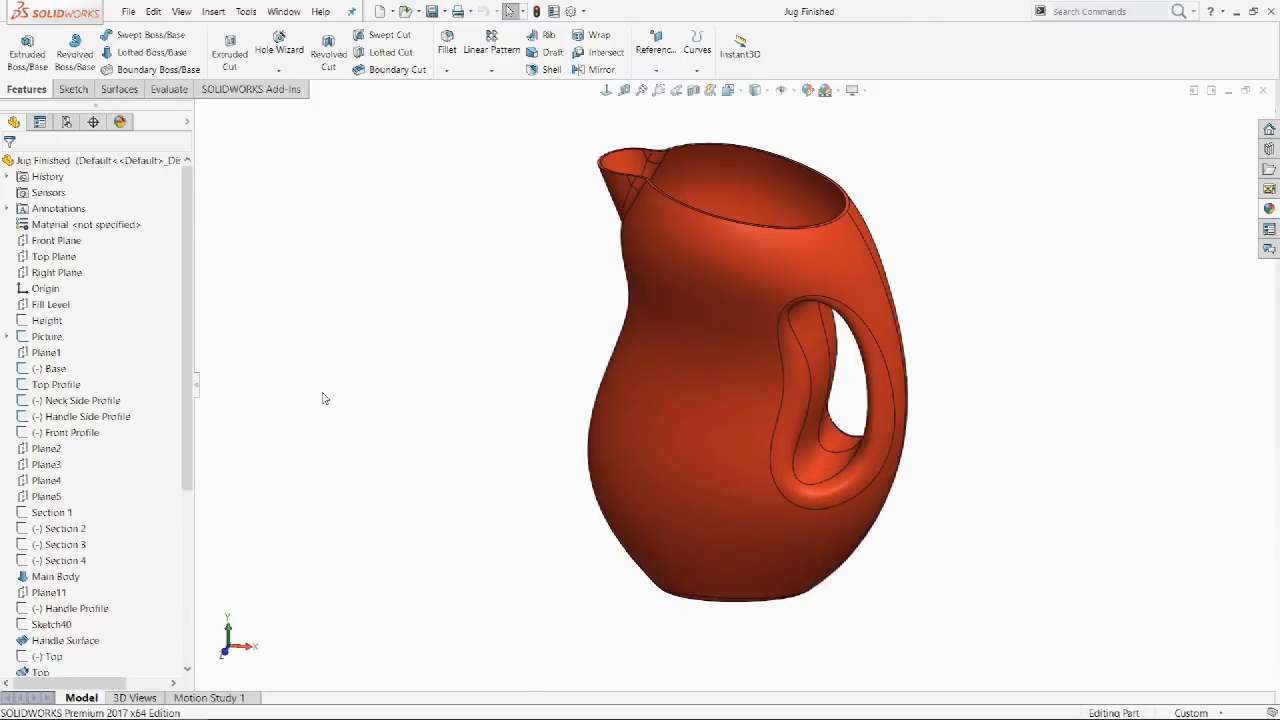
pyautogui.click(146, 417)
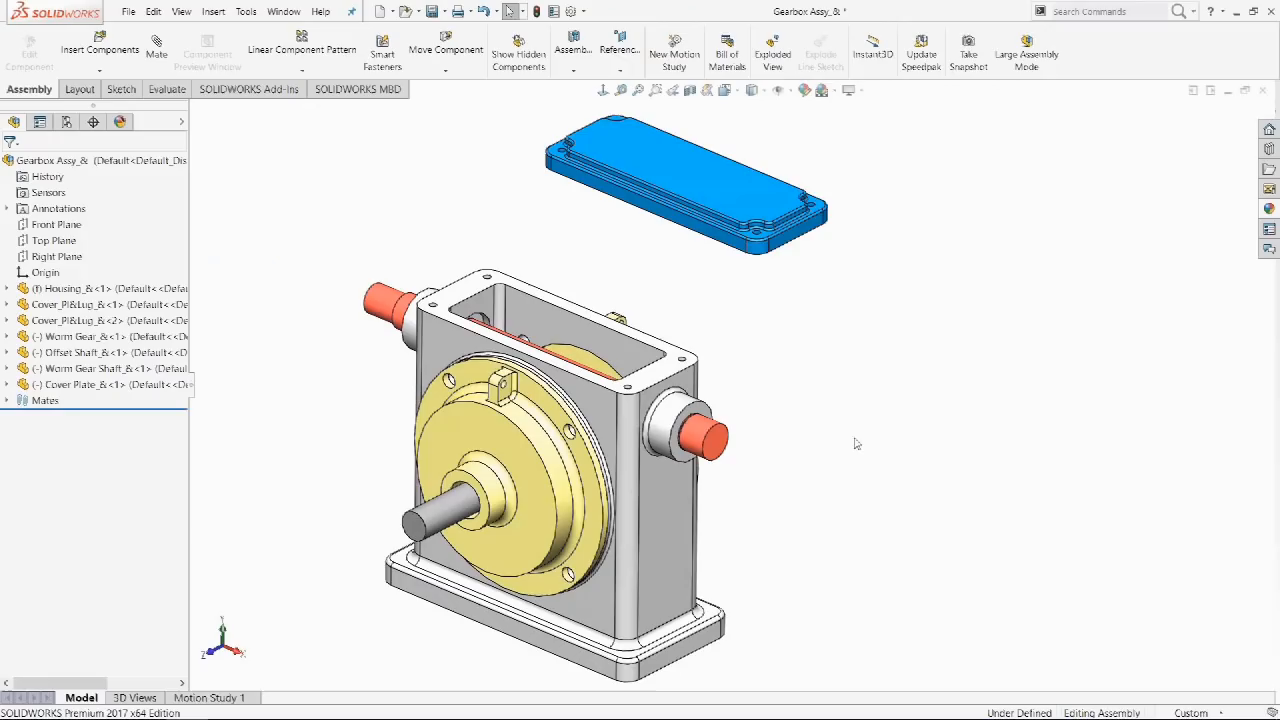
# Apply a coincident mate between a housing face and the cover plate.
pyautogui.click(690, 510)
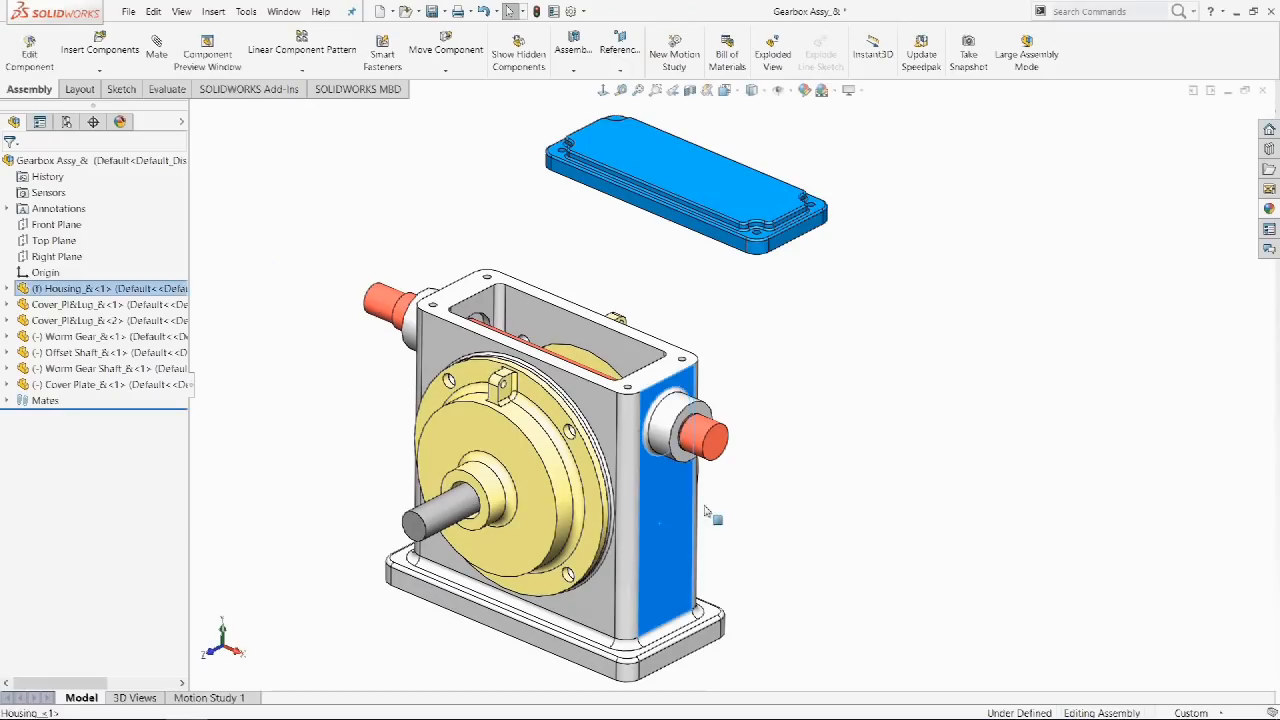
pyautogui.keyDown('ctrl'); pyautogui.click(800, 240); pyautogui.keyUp('ctrl')
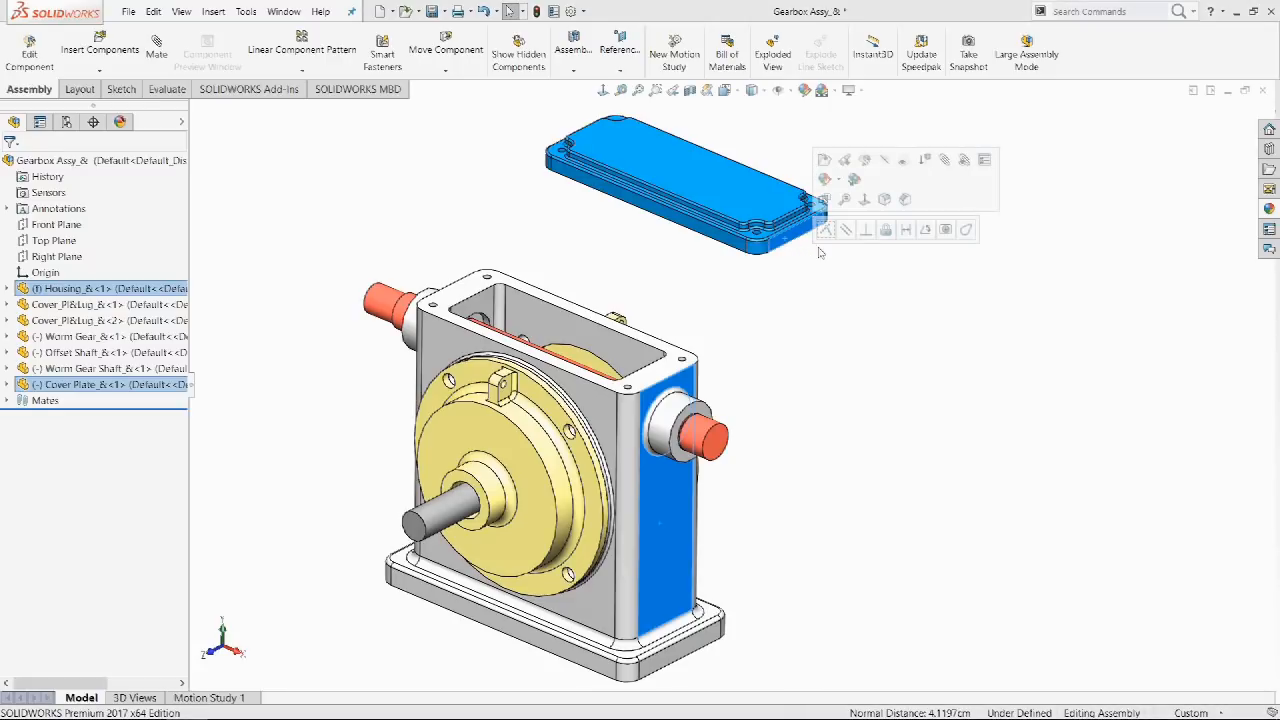
pyautogui.click(826, 230)
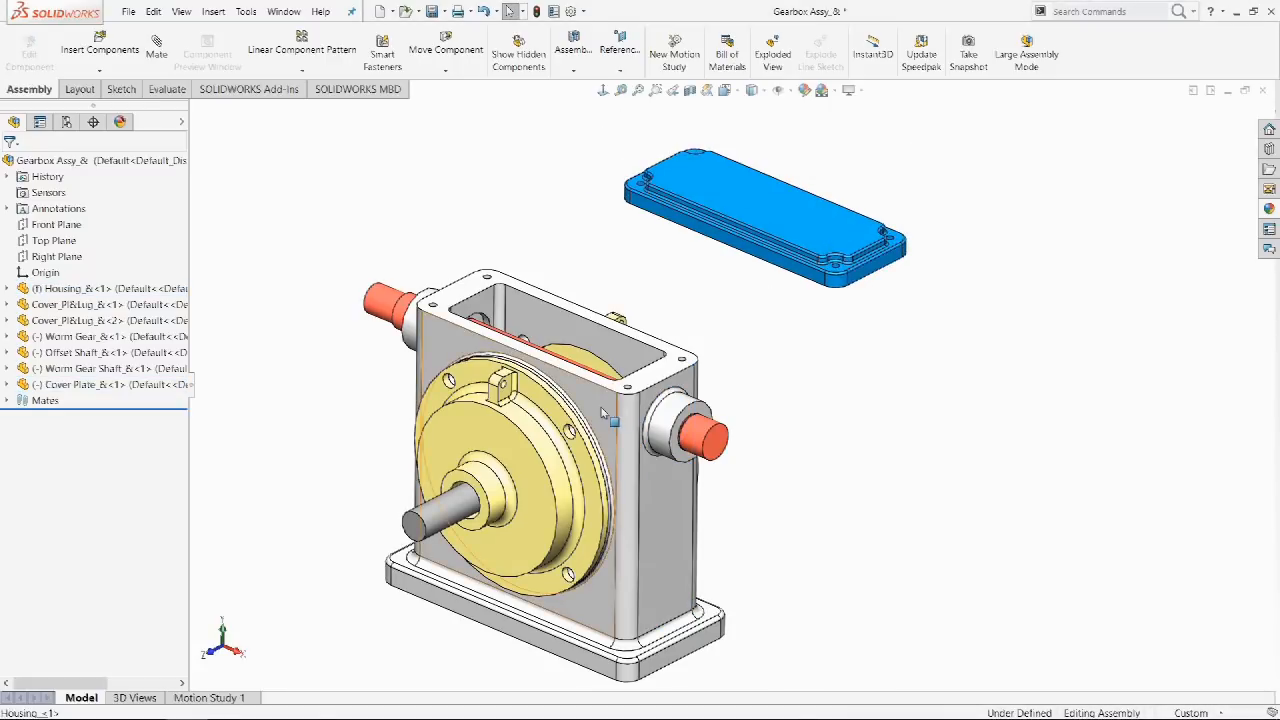
pyautogui.keyDown('ctrl'); pyautogui.click(785, 279); pyautogui.keyUp('ctrl')
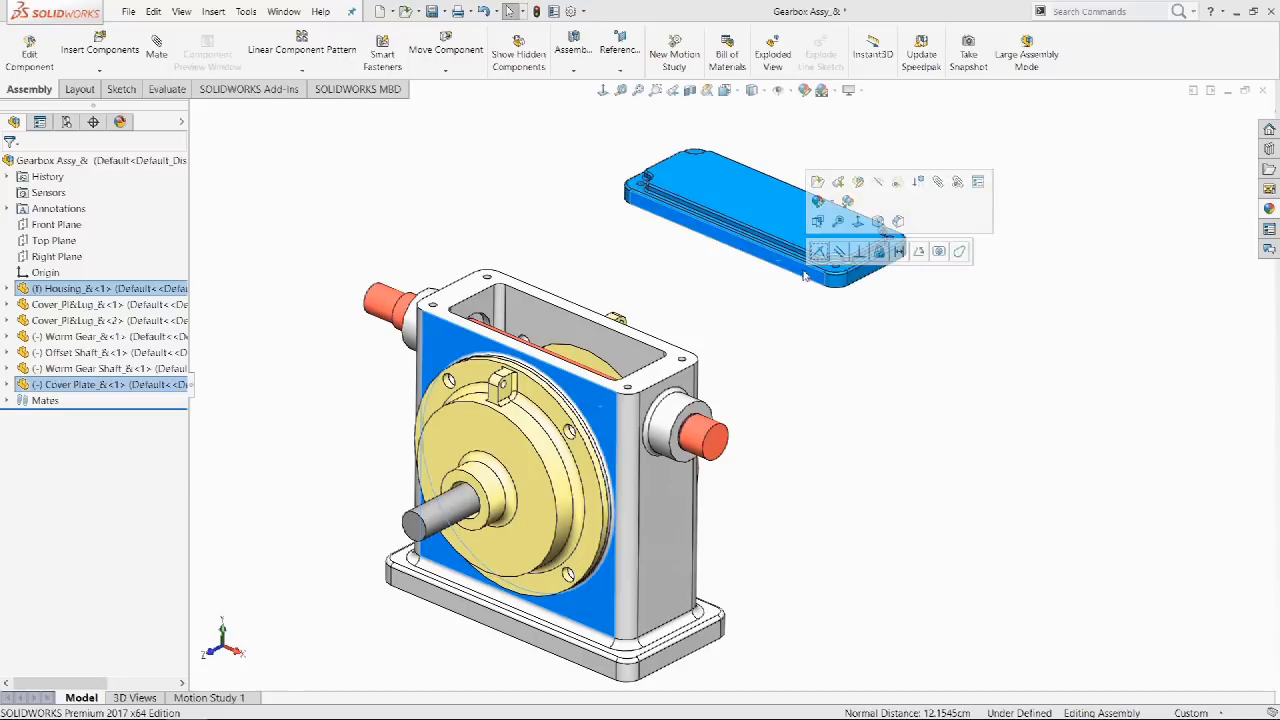
pyautogui.click(818, 254)
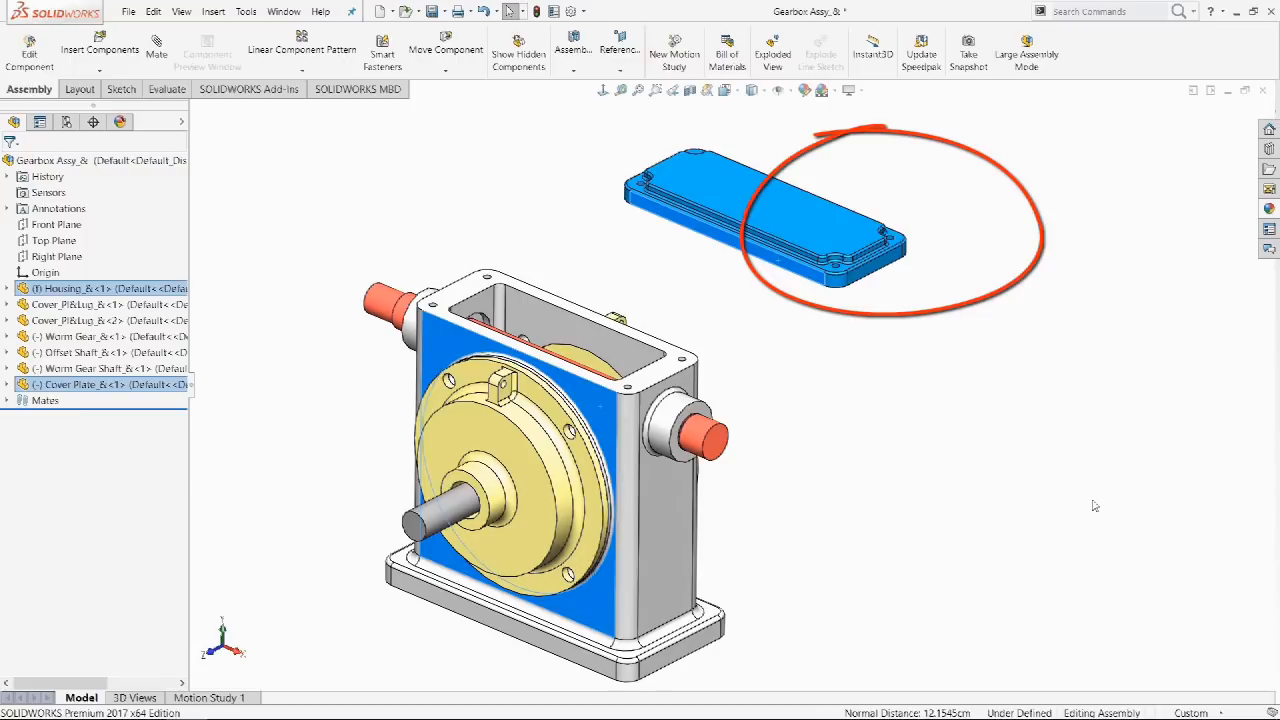
# Snap the cover plate coincident onto the housing top, then undo that mate with Ctrl+Z.
pyautogui.click(882, 282)
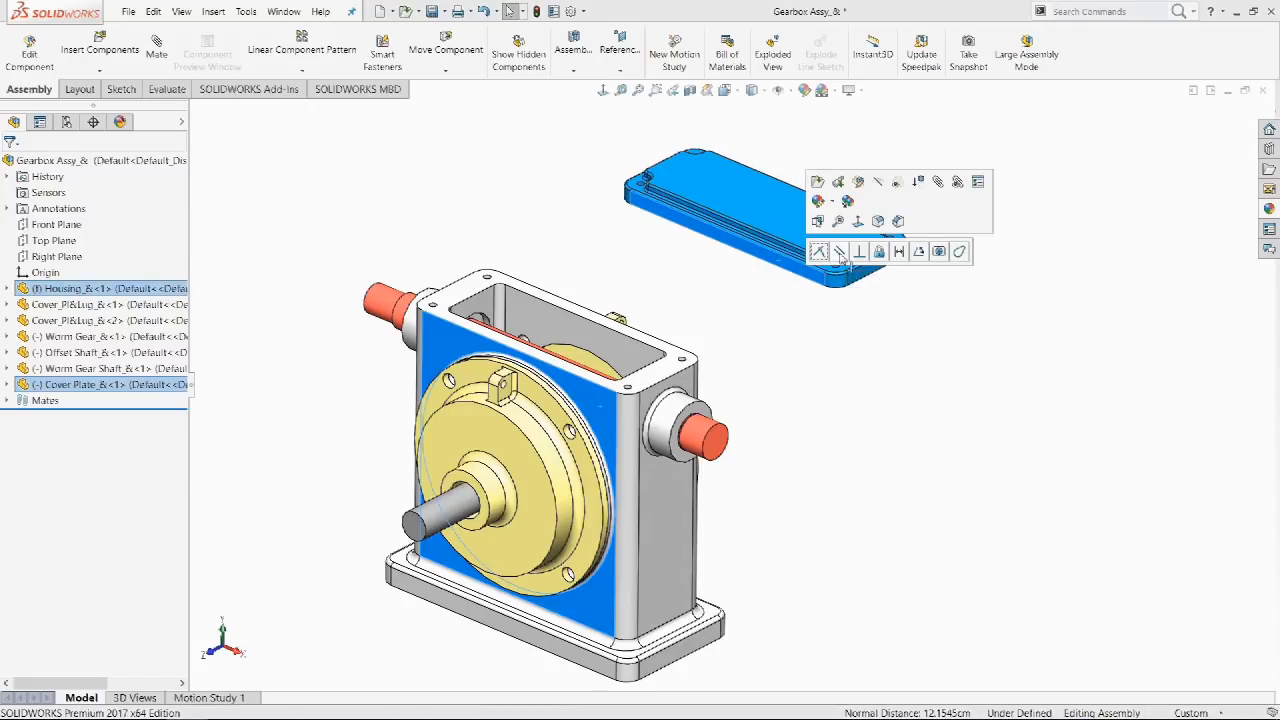
pyautogui.click(818, 253)
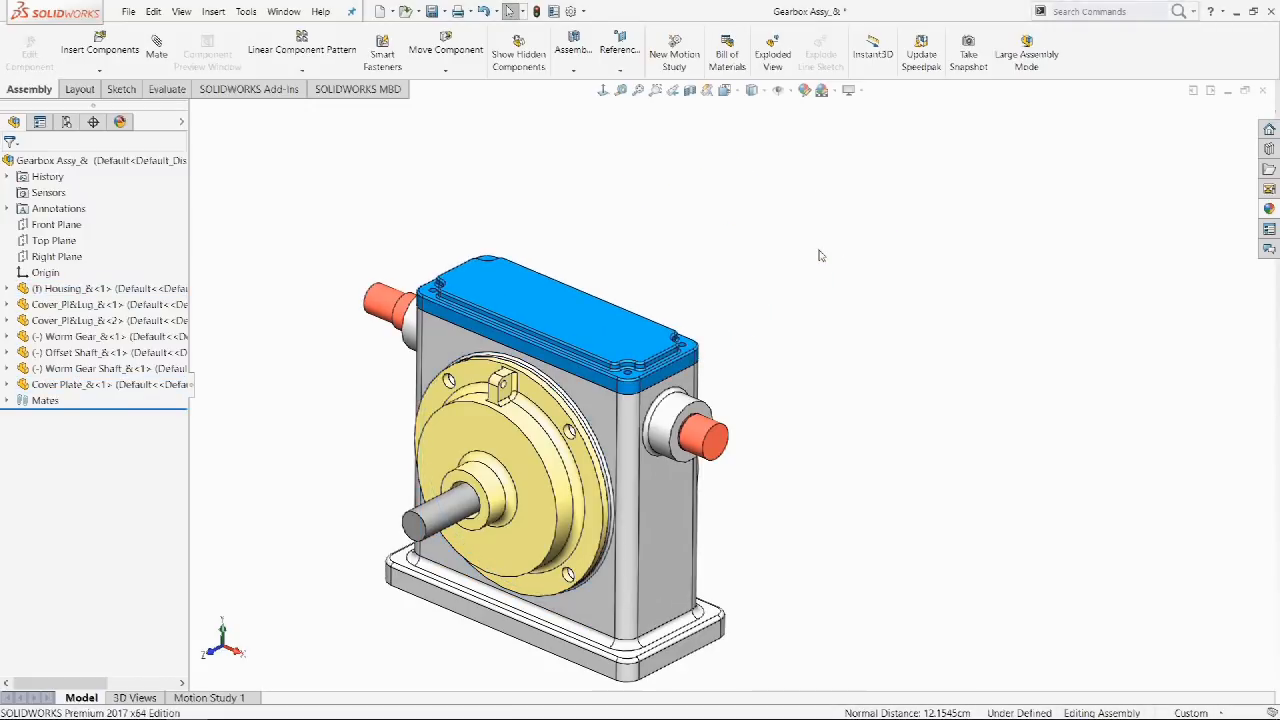
pyautogui.hotkey('ctrl', 'z')
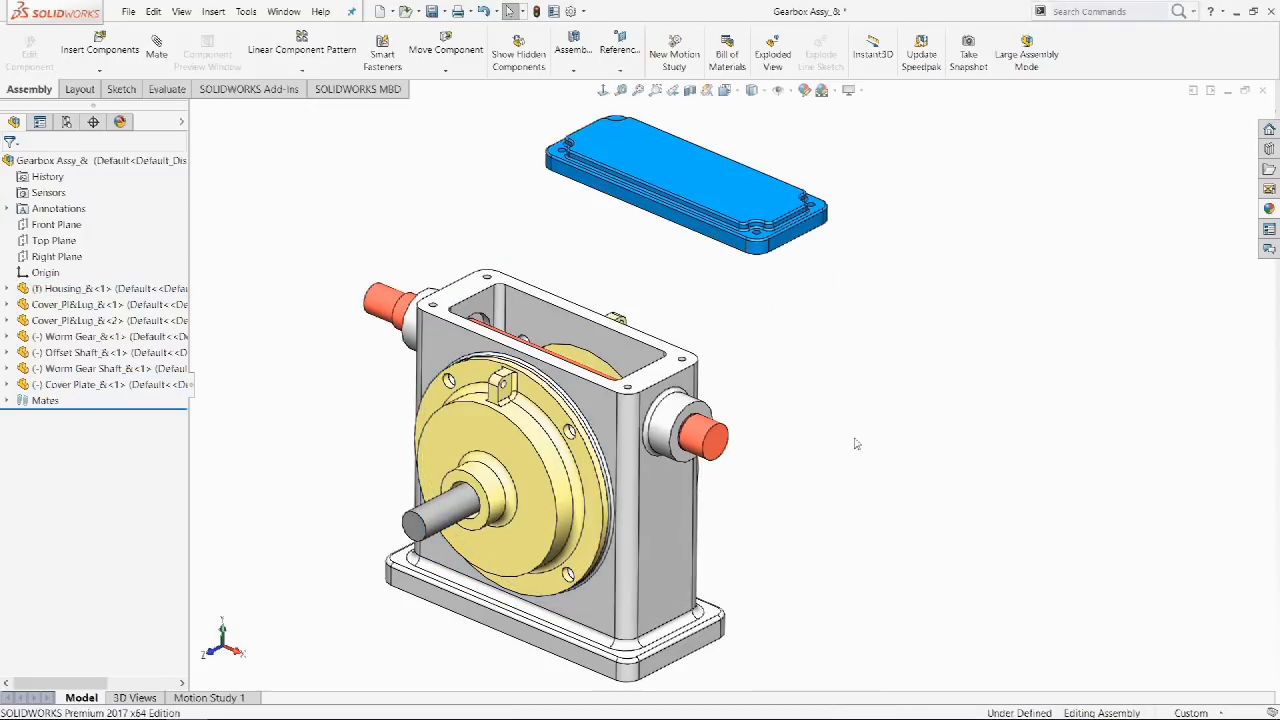
pyautogui.click(664, 528)
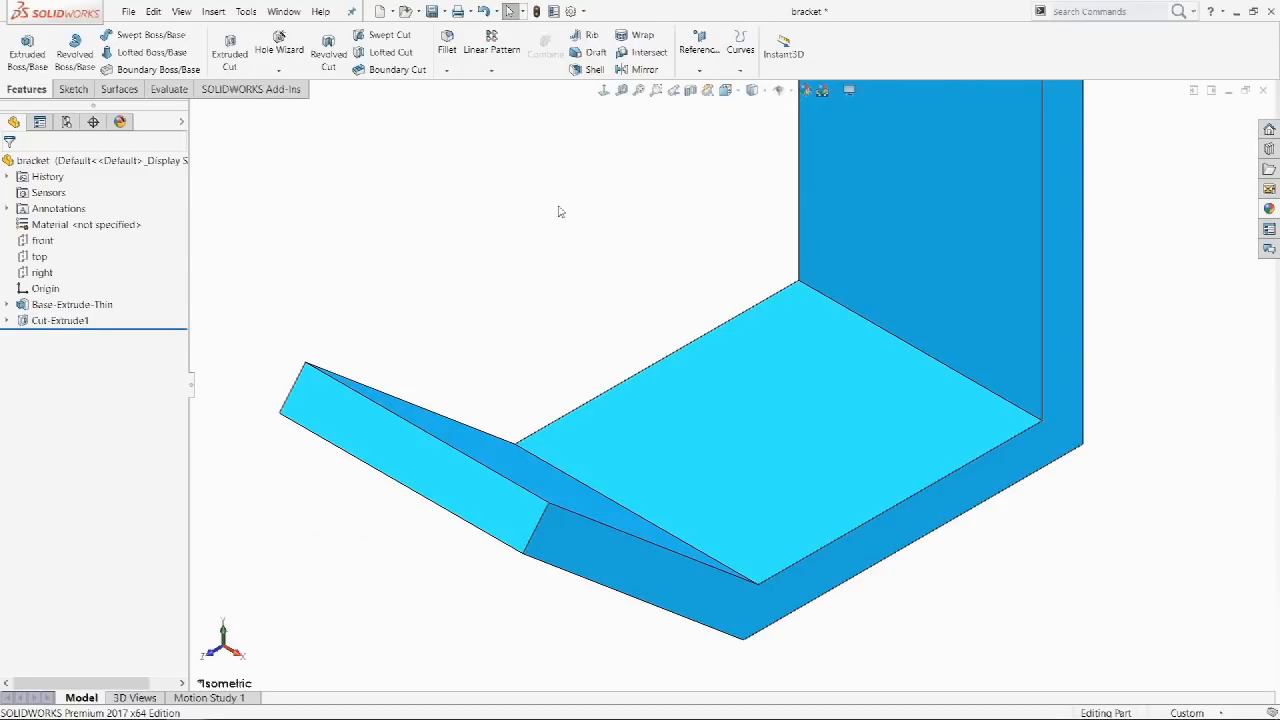
# Fillet the bracket's two inner floor edges at 0.125in.
pyautogui.press('s')
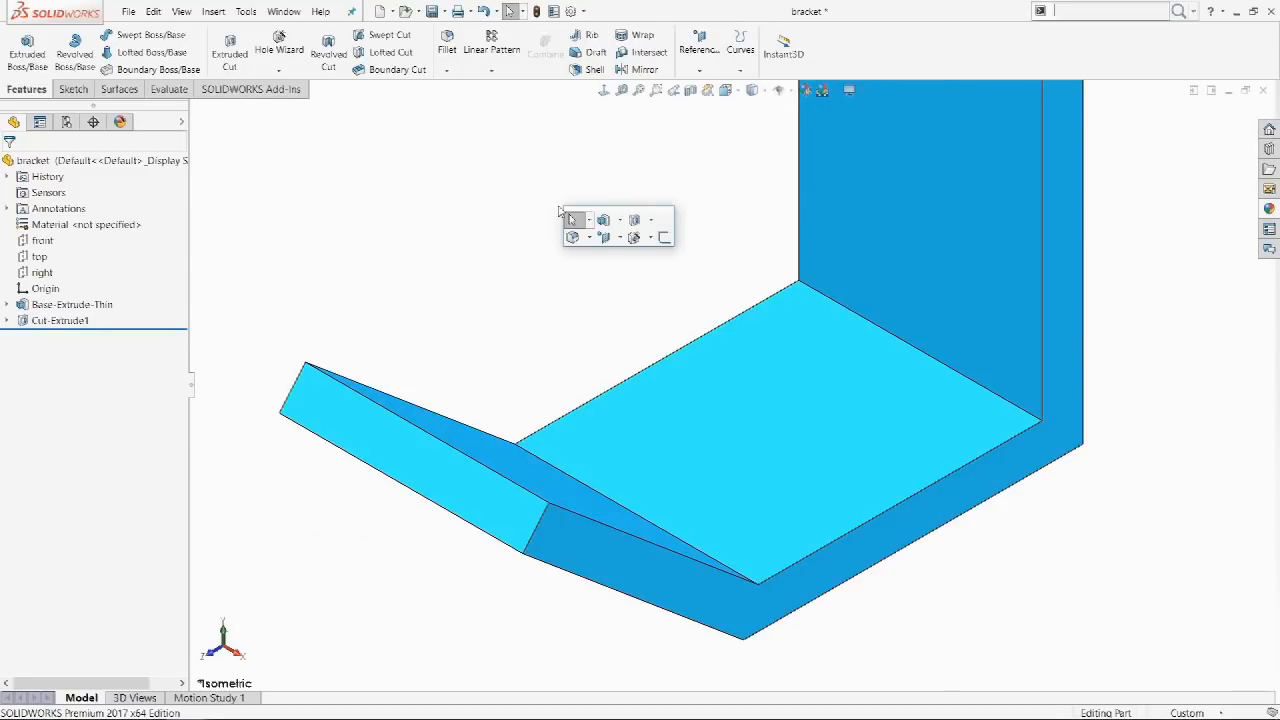
pyautogui.click(572, 237)
pyautogui.click(813, 291)
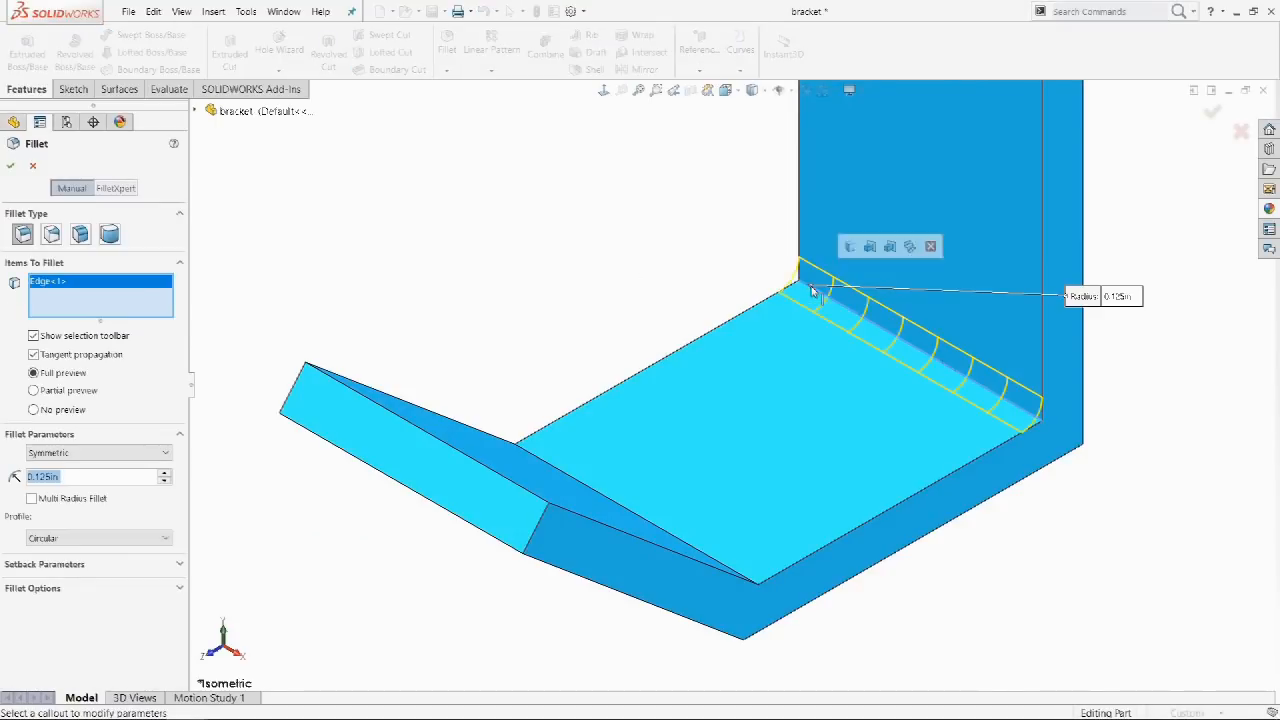
pyautogui.click(572, 476)
pyautogui.press('Return')
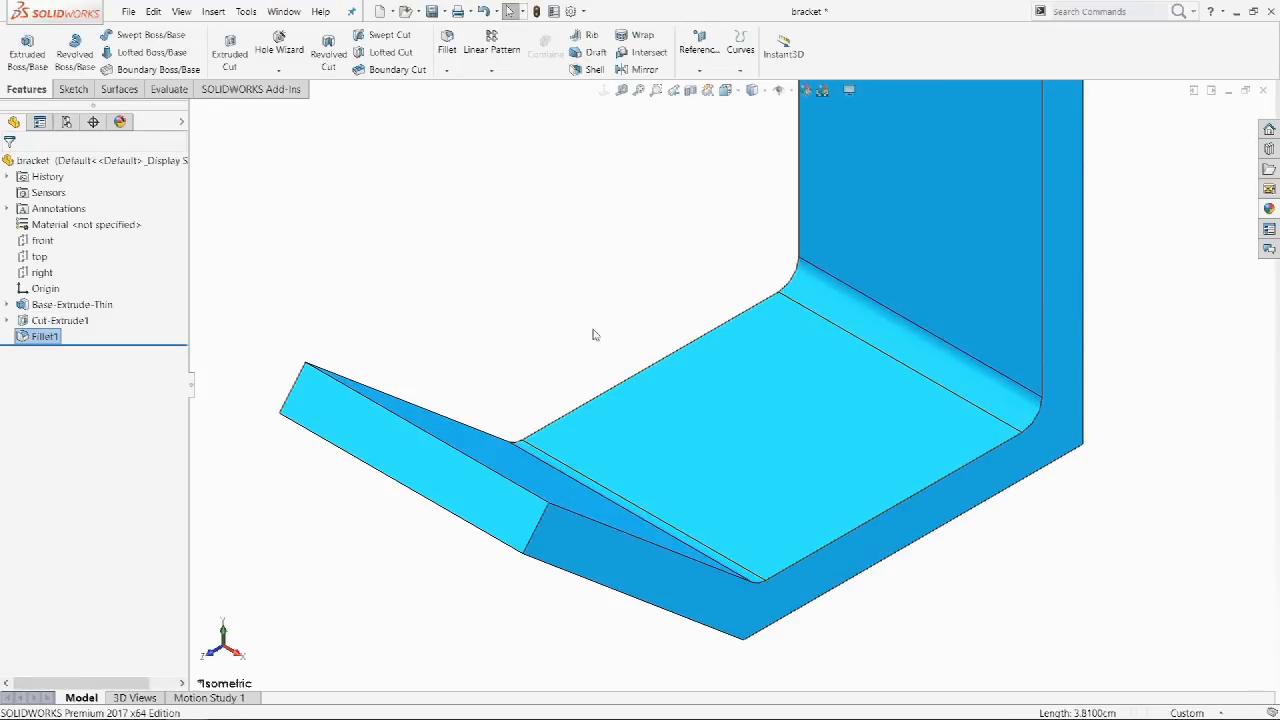
# Sketch a slot on the bracket's floor face.
pyautogui.press('s')
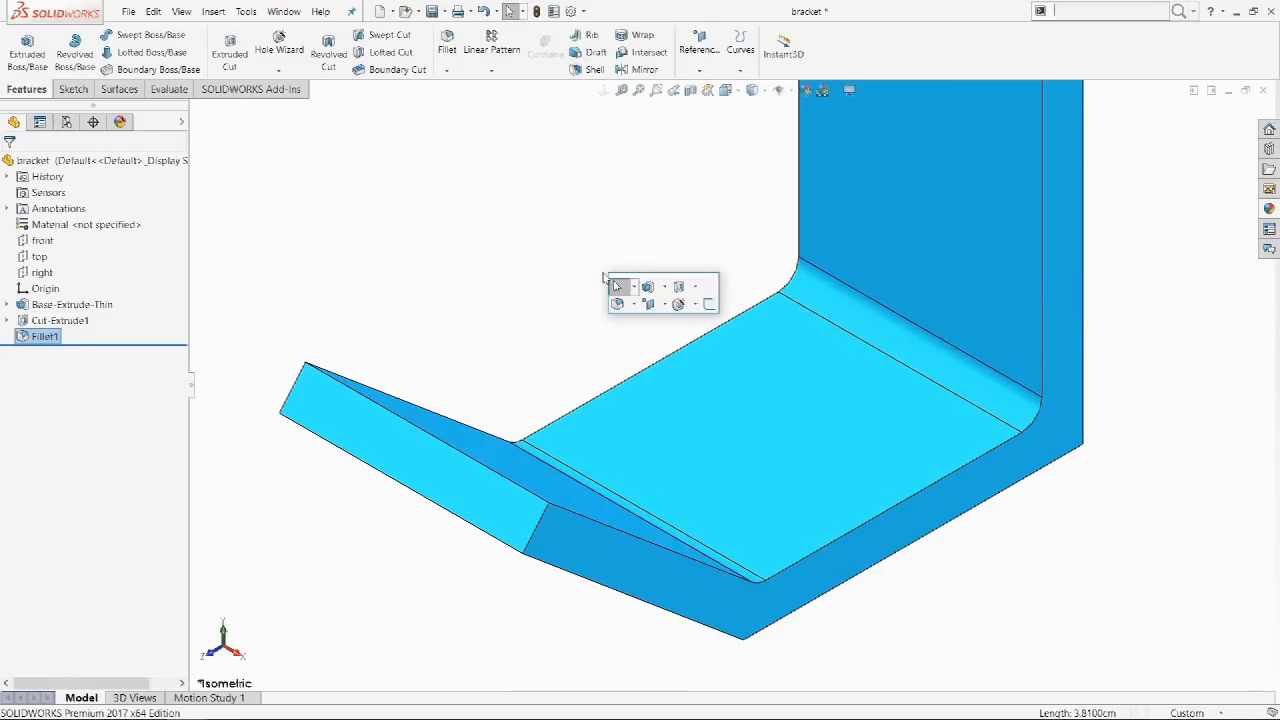
pyautogui.click(709, 303)
pyautogui.click(765, 406)
pyautogui.press('s')
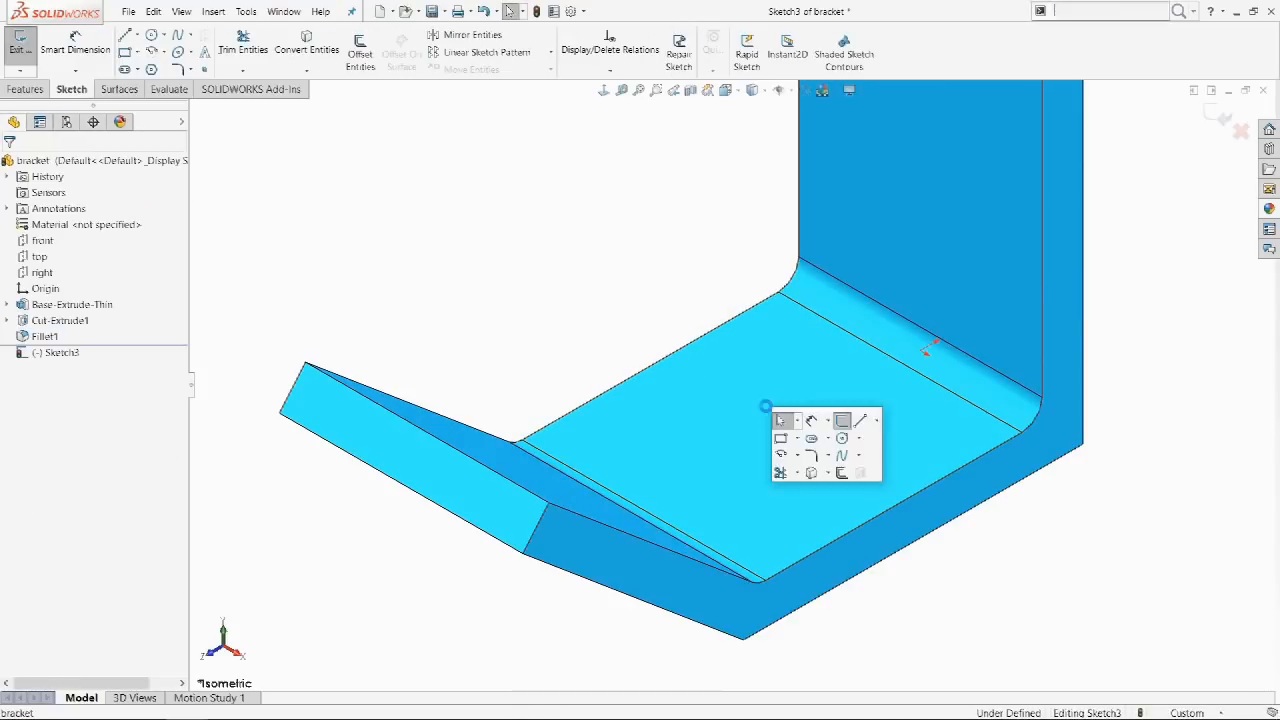
pyautogui.click(811, 438)
pyautogui.click(788, 428)
pyautogui.click(825, 449)
pyautogui.click(842, 433)
pyautogui.press('Escape')
# Dimension the slot's length at .500.
pyautogui.press('s')
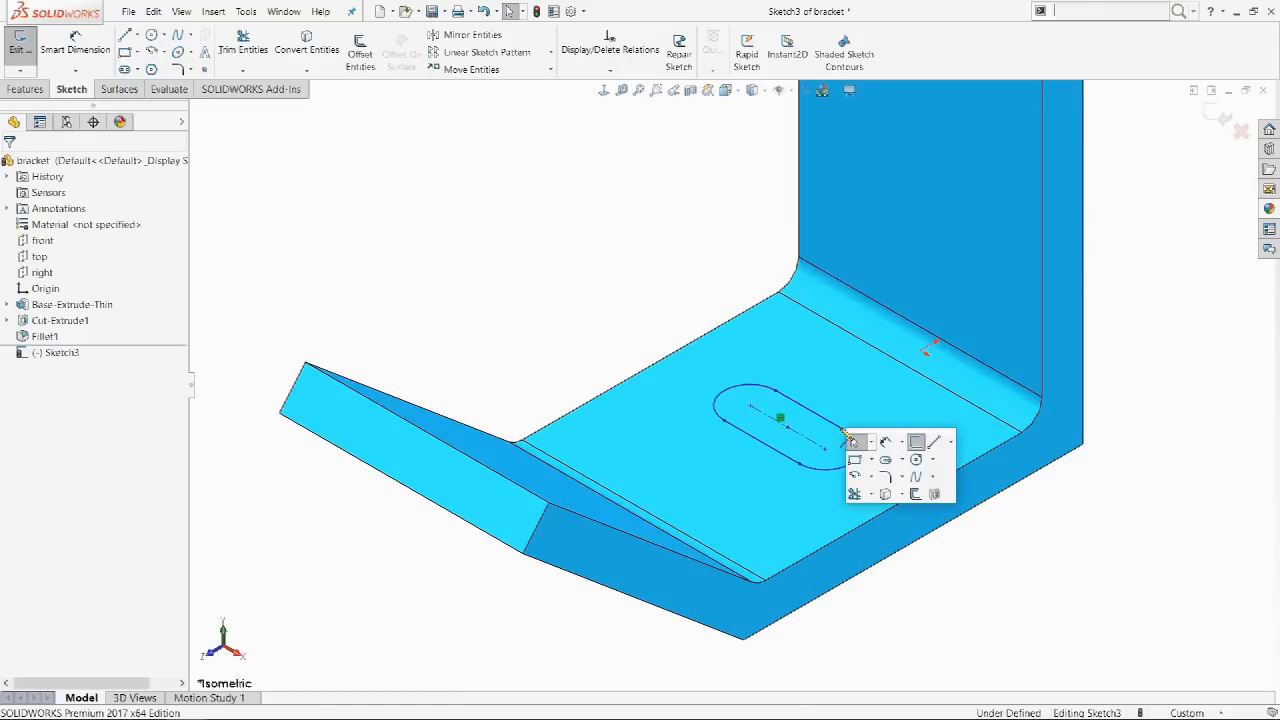
pyautogui.click(853, 441)
pyautogui.click(794, 449)
pyautogui.click(757, 460)
pyautogui.write('.5')
pyautogui.press('Return')
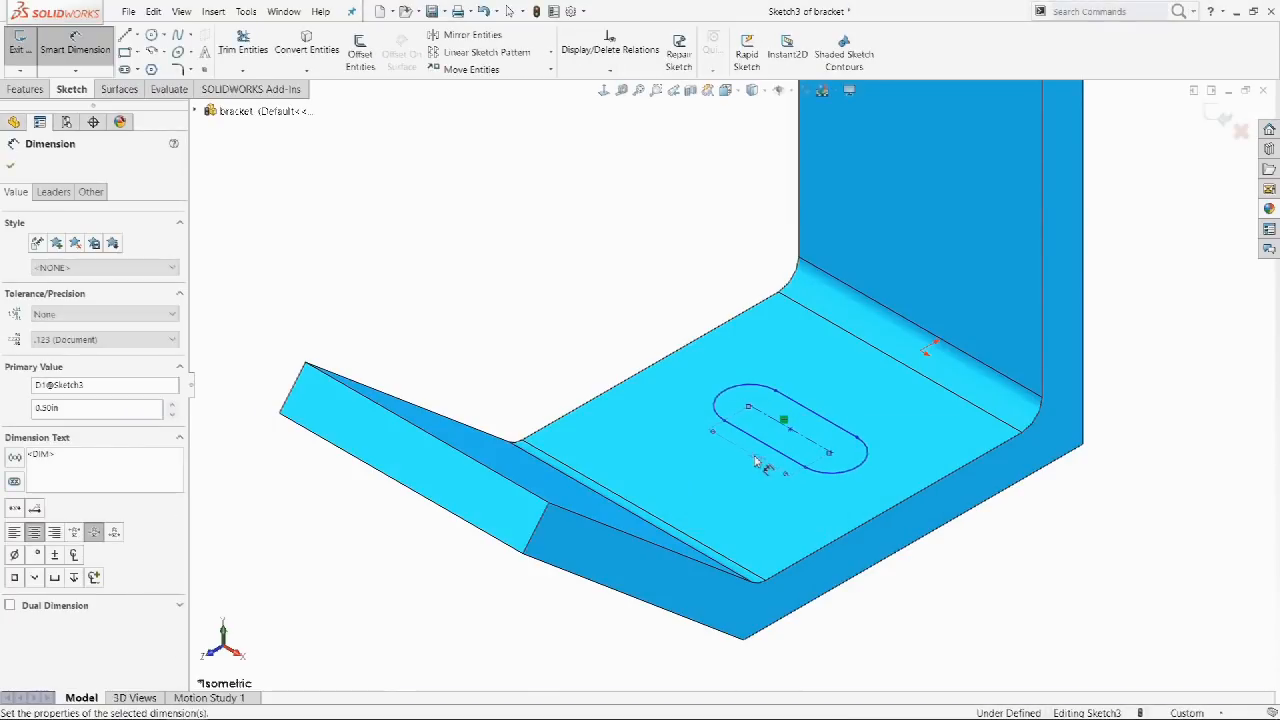
pyautogui.click(620, 311)
# Extrude-cut the slot through the floor, creating Cut-Extrude2.
pyautogui.press('s')
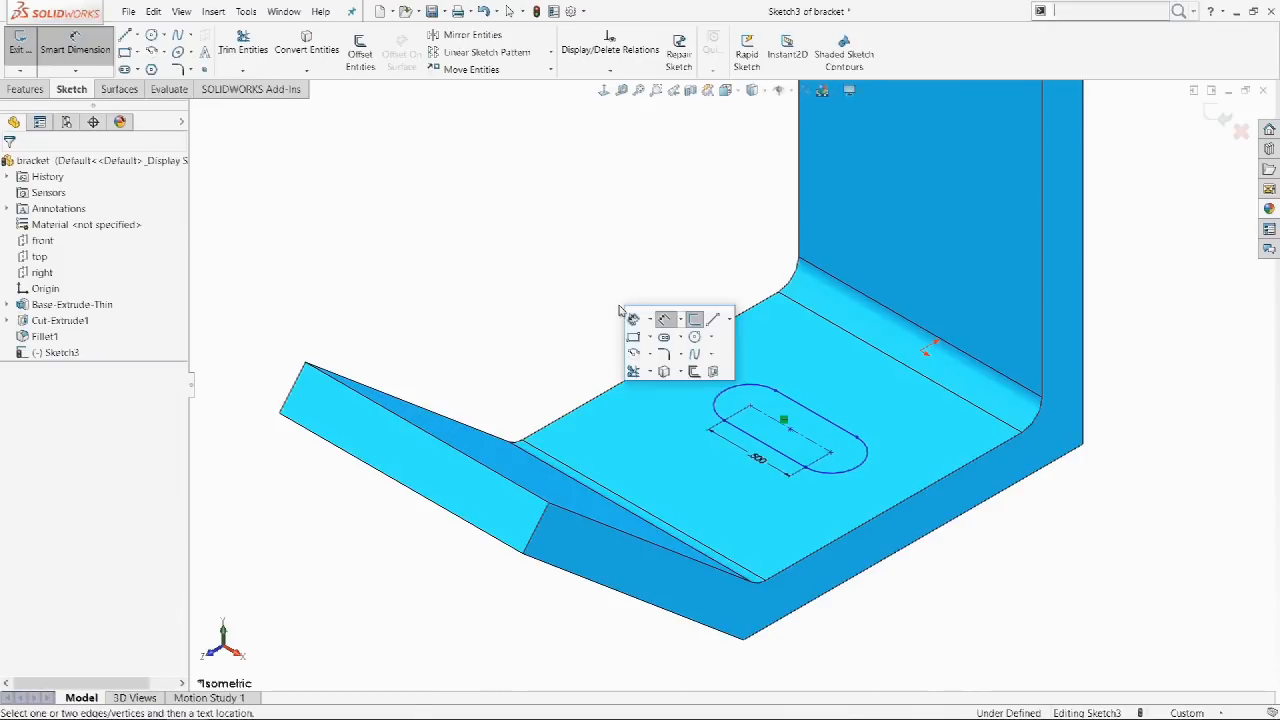
pyautogui.click(714, 370)
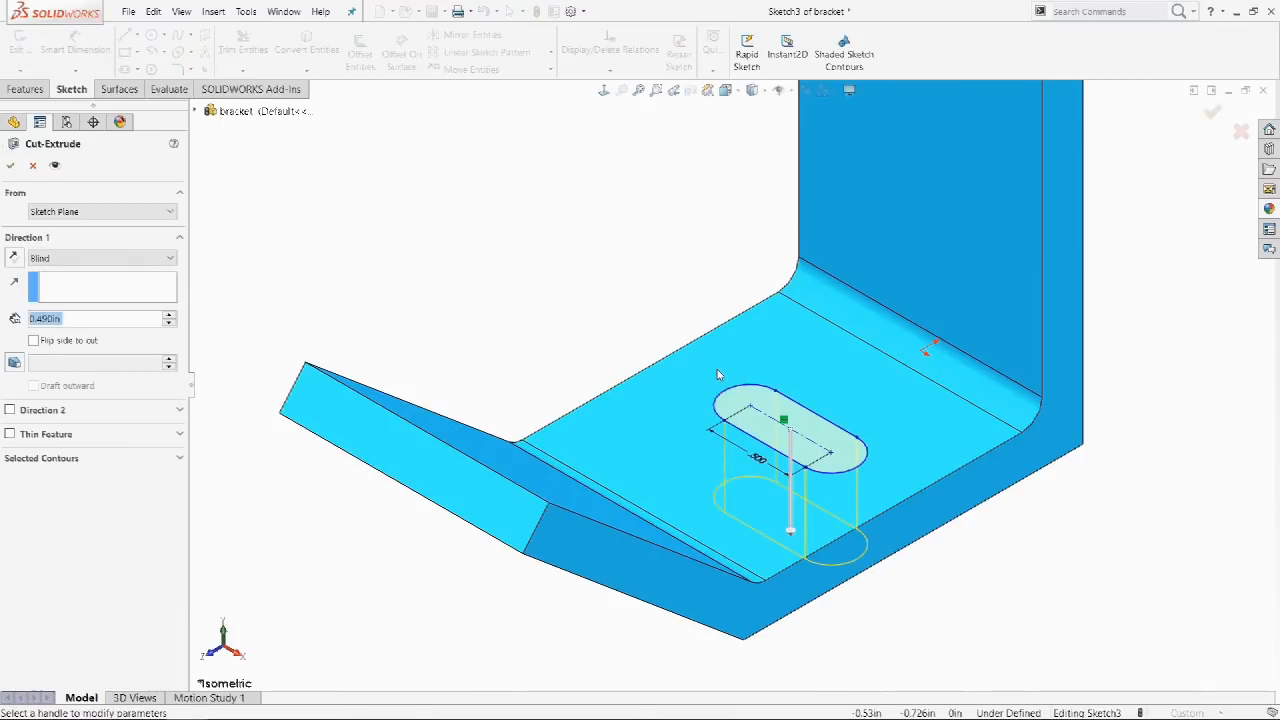
pyautogui.press('Return')
pyautogui.click(648, 297)
pyautogui.press('s')
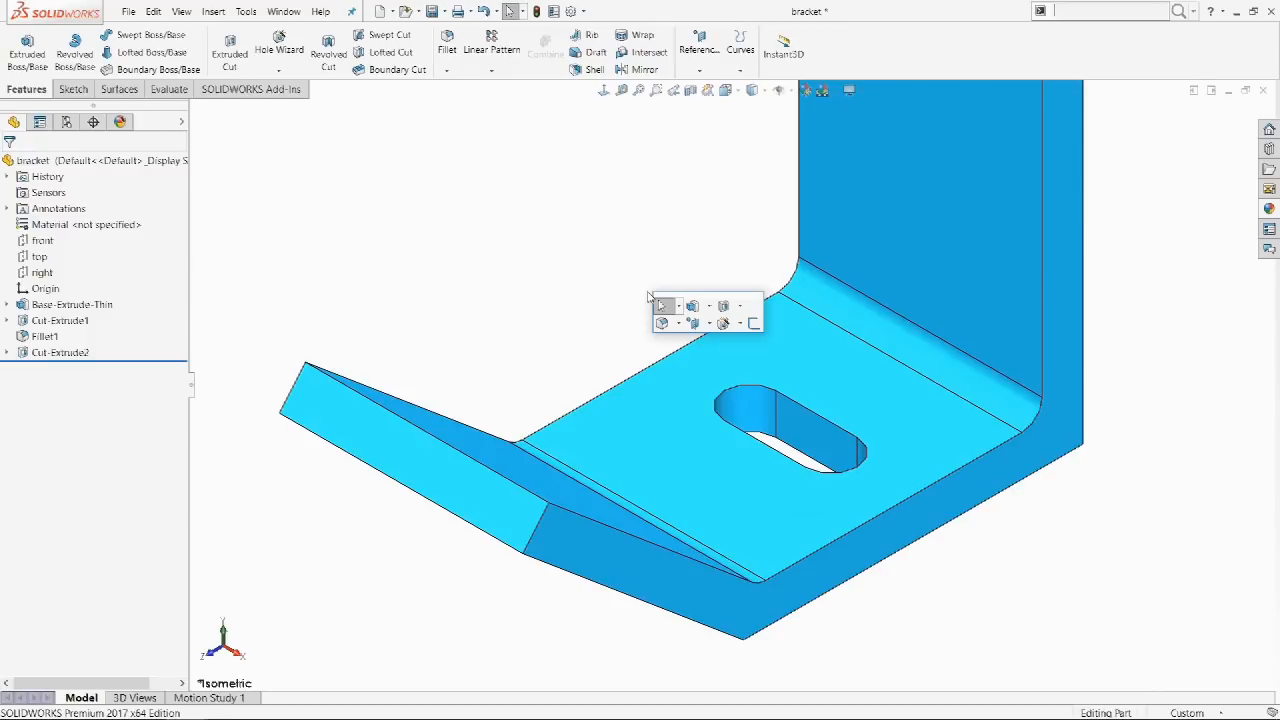
pyautogui.write('del')
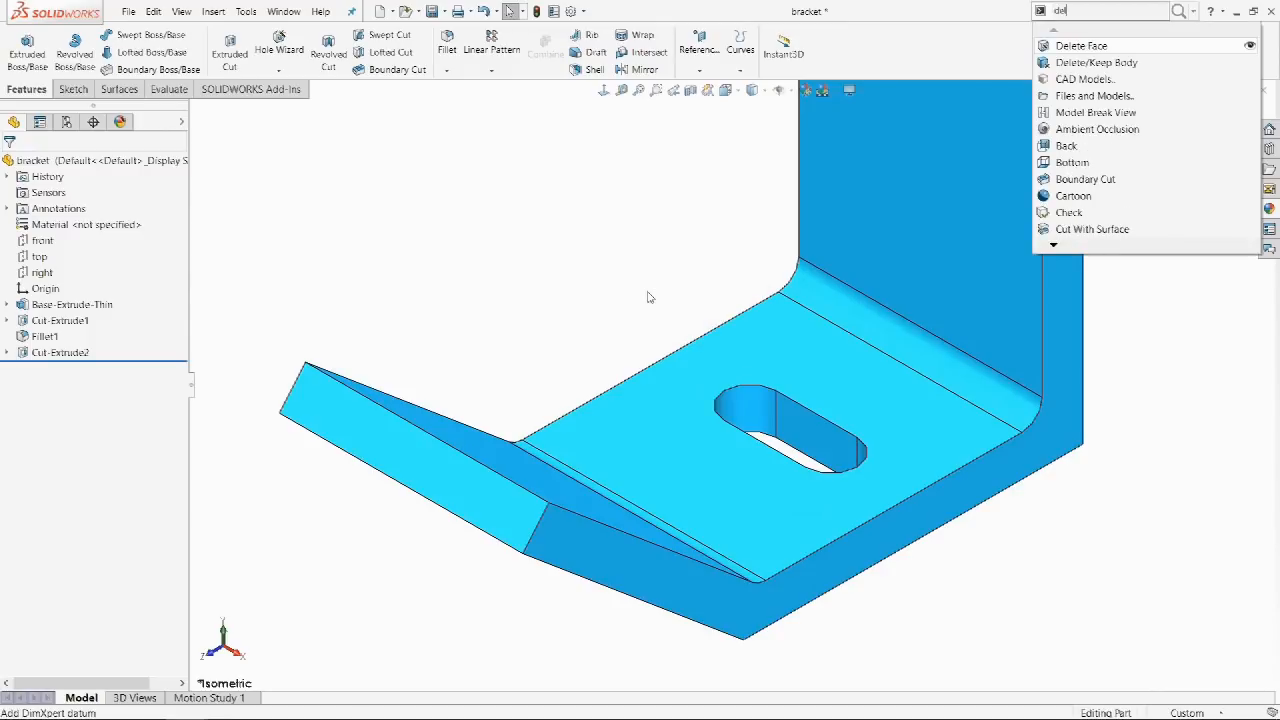
# Run Delete Face and remove the fillet face from the bracket.
pyautogui.press('Return')
pyautogui.click(812, 292)
pyautogui.rightClick(815, 293)
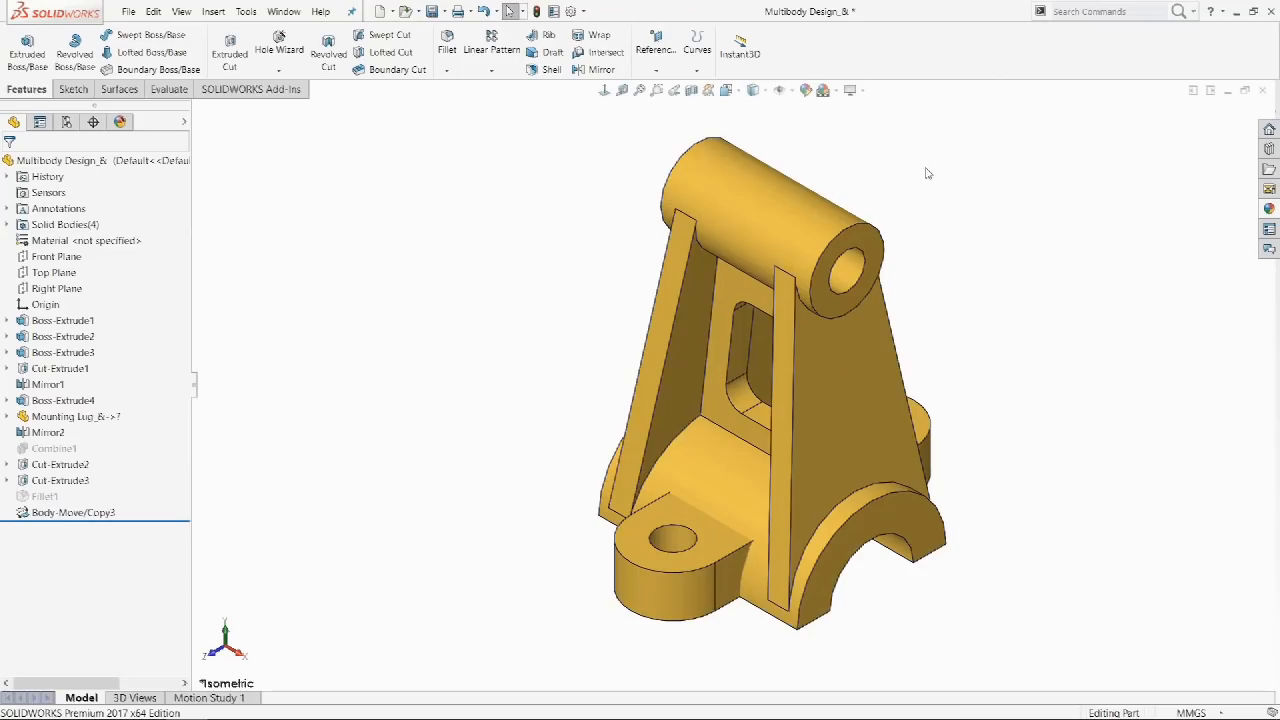
pyautogui.click(1094, 12)
pyautogui.write('cos')
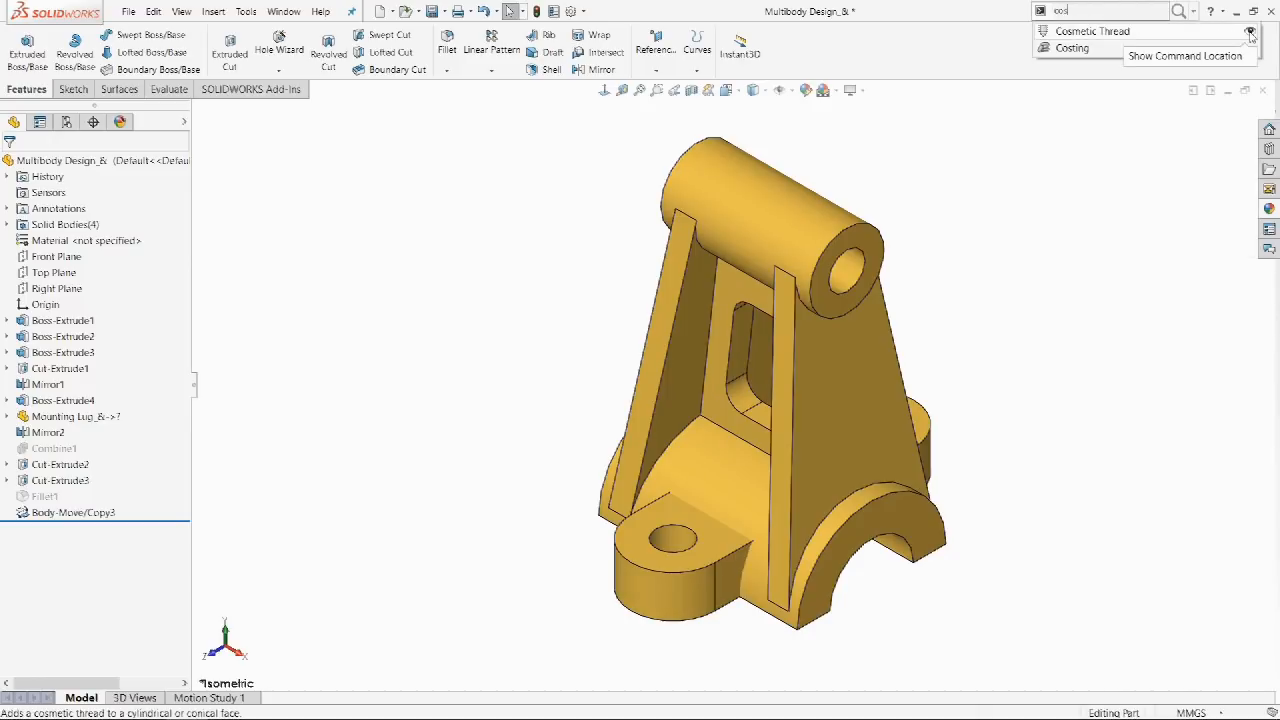
pyautogui.click(1250, 33)
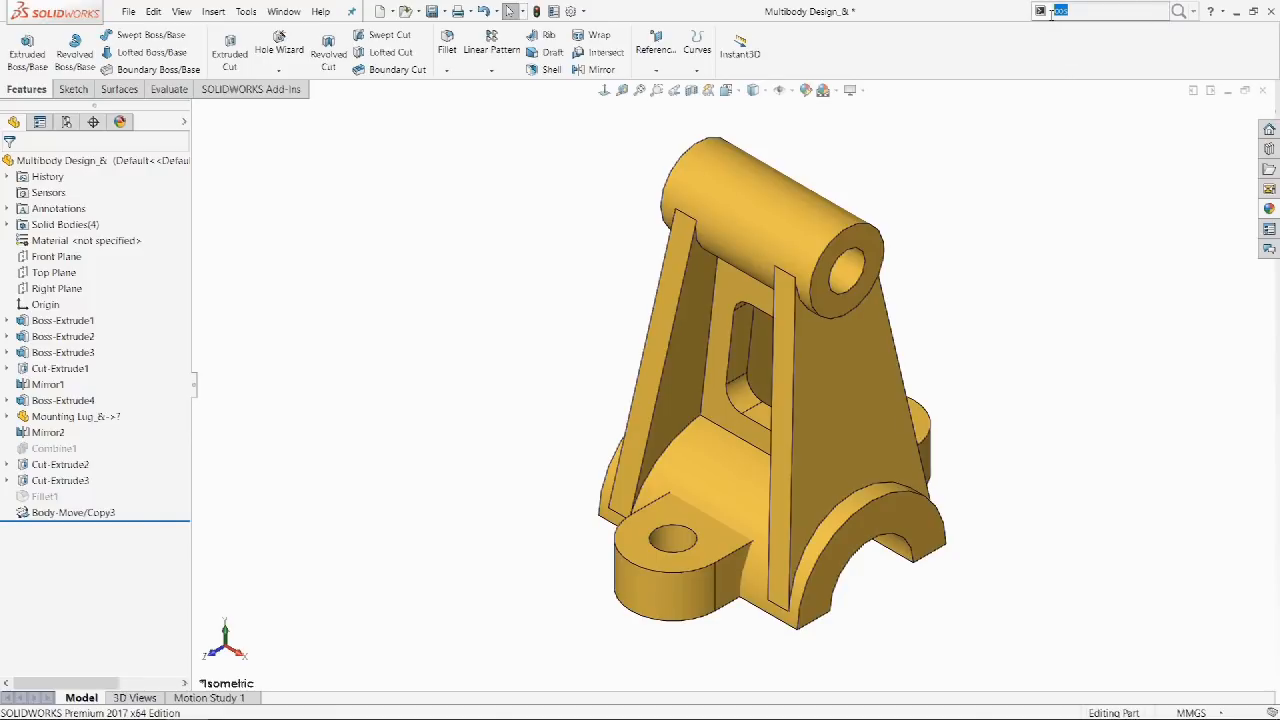
pyautogui.press('BackSpace')
pyautogui.write('com')
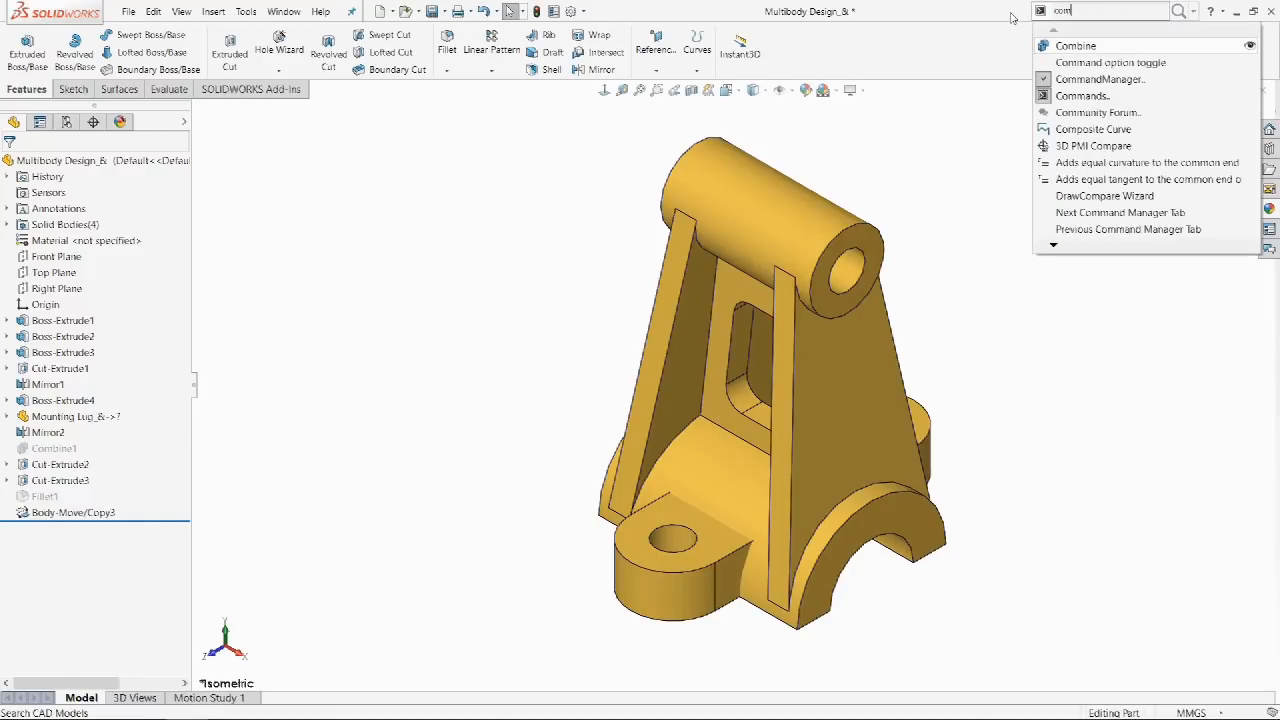
pyautogui.press('Return')
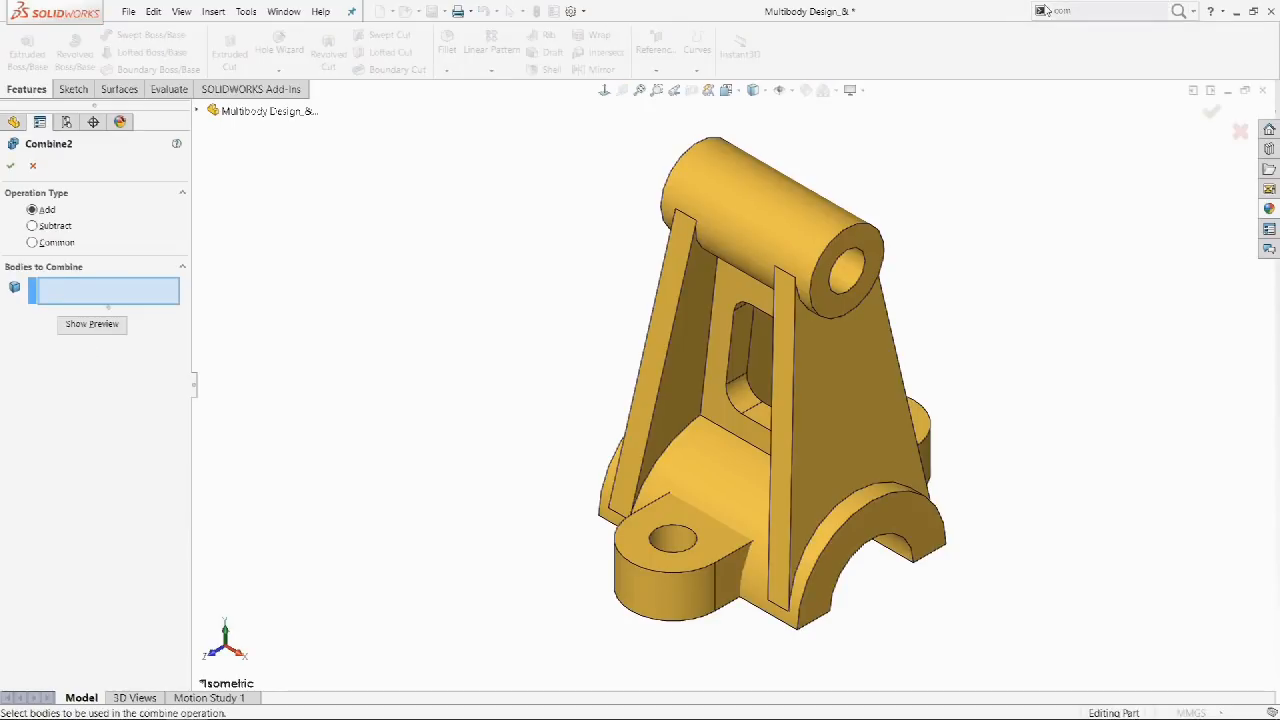
pyautogui.click(922, 432)
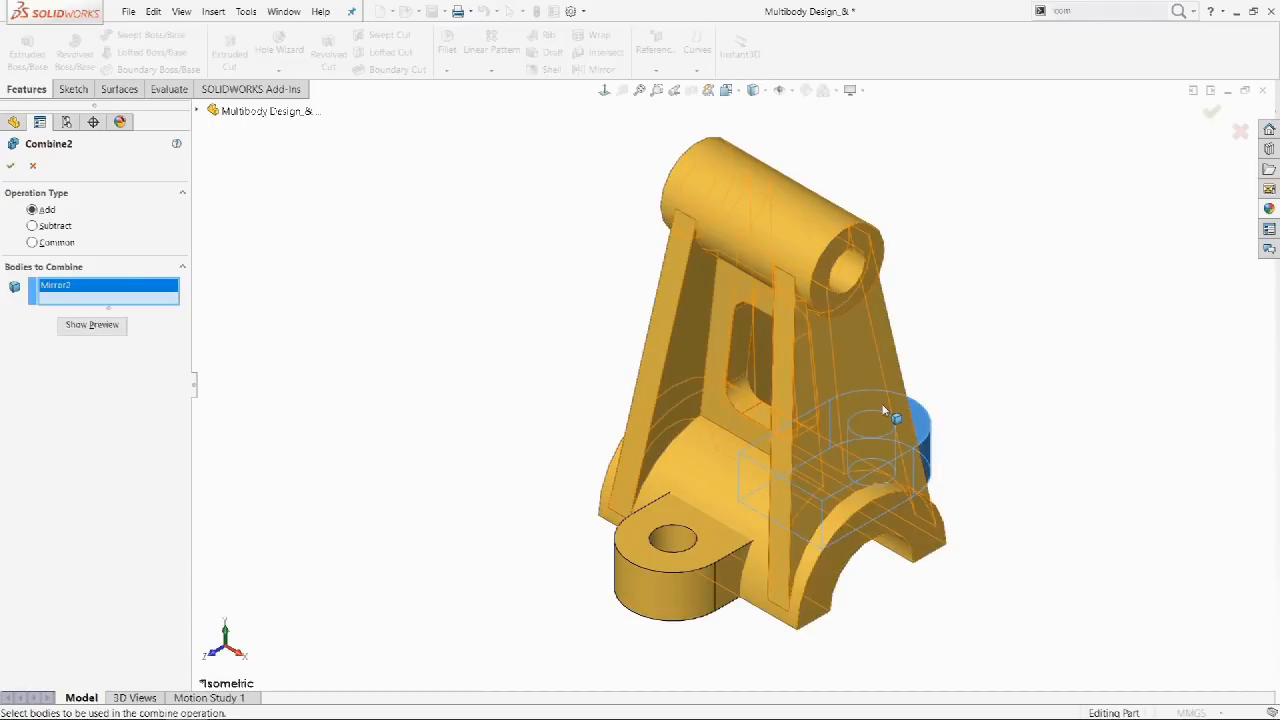
pyautogui.click(884, 410)
pyautogui.click(720, 552)
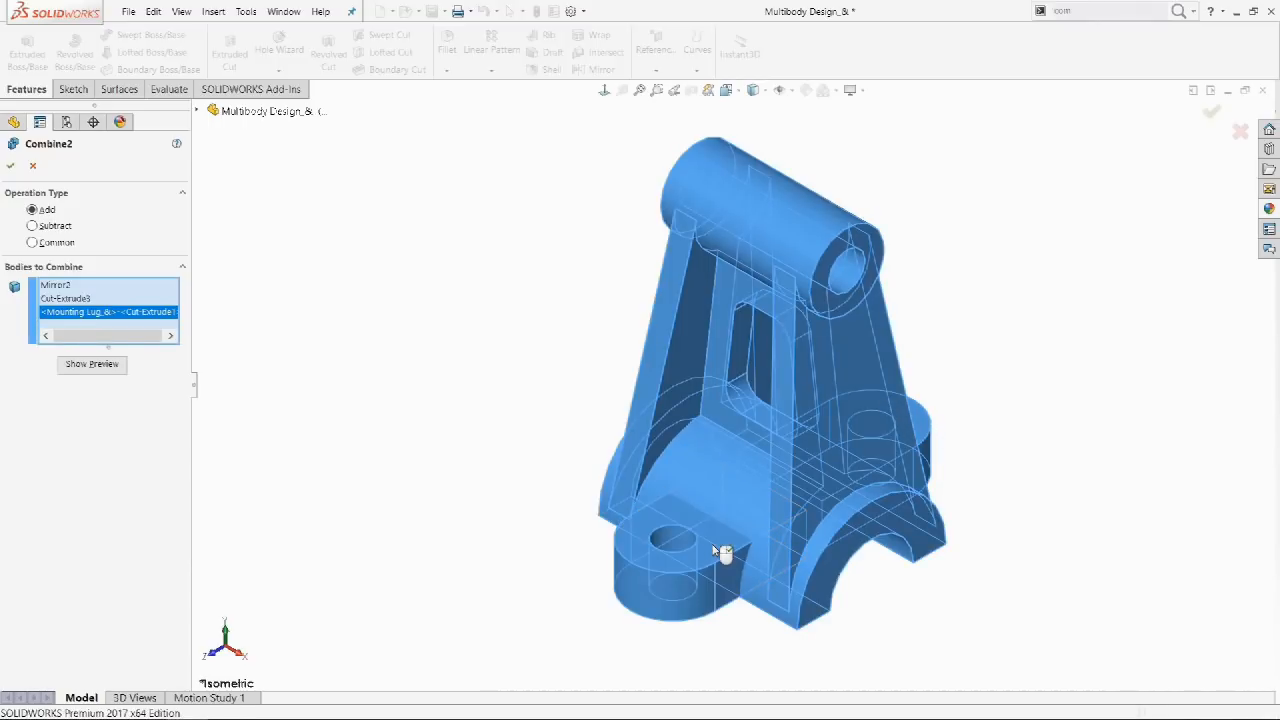
pyautogui.rightClick(720, 552)
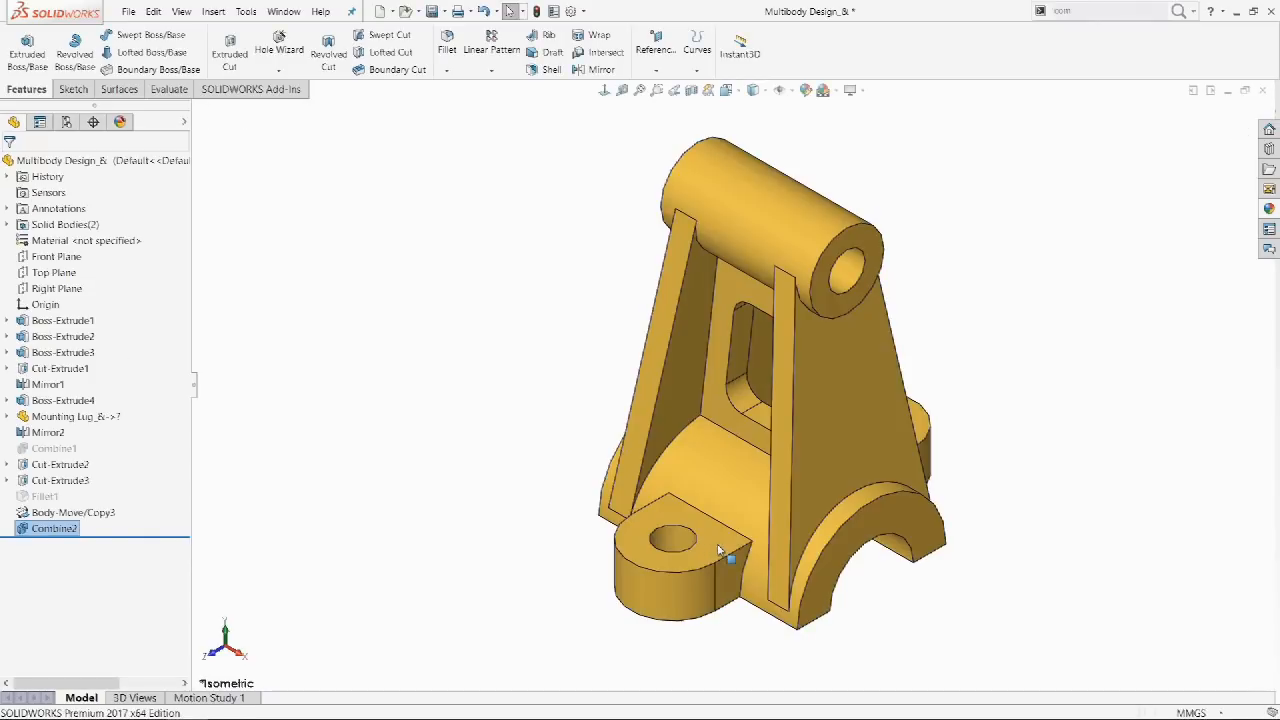
pyautogui.click(1180, 12)
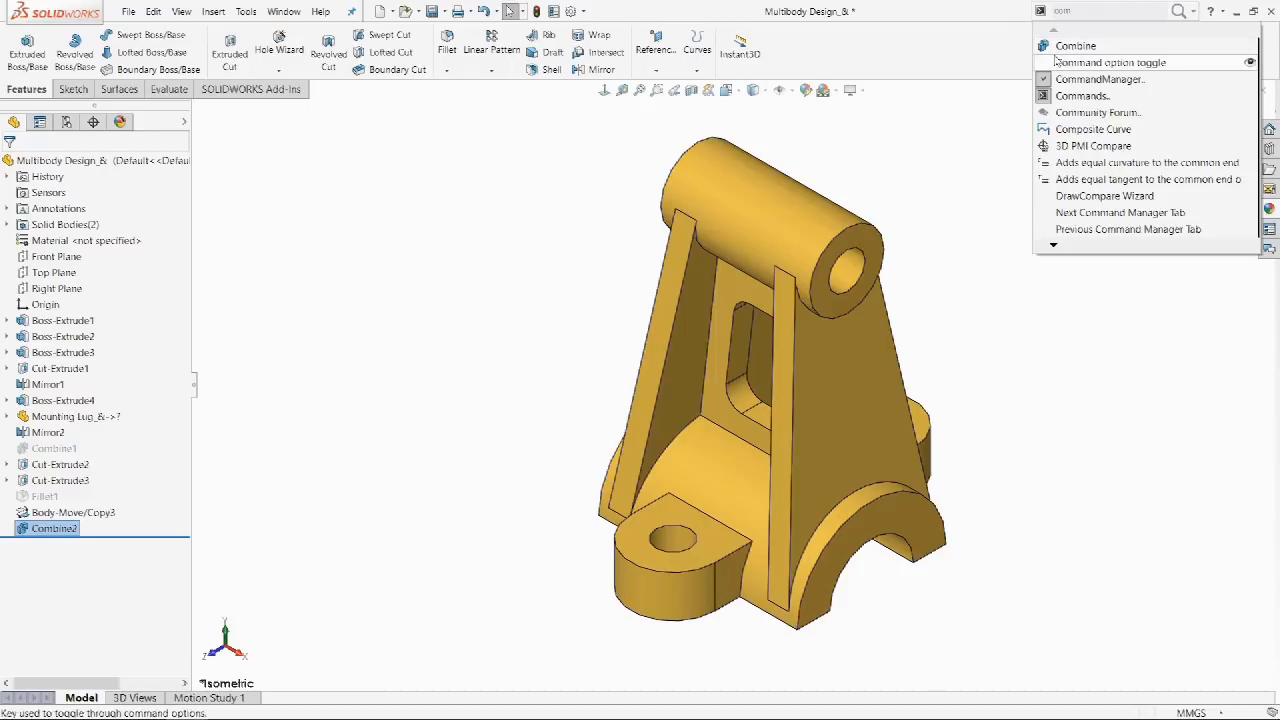
pyautogui.moveTo(1043, 52); pyautogui.dragTo(530, 55)
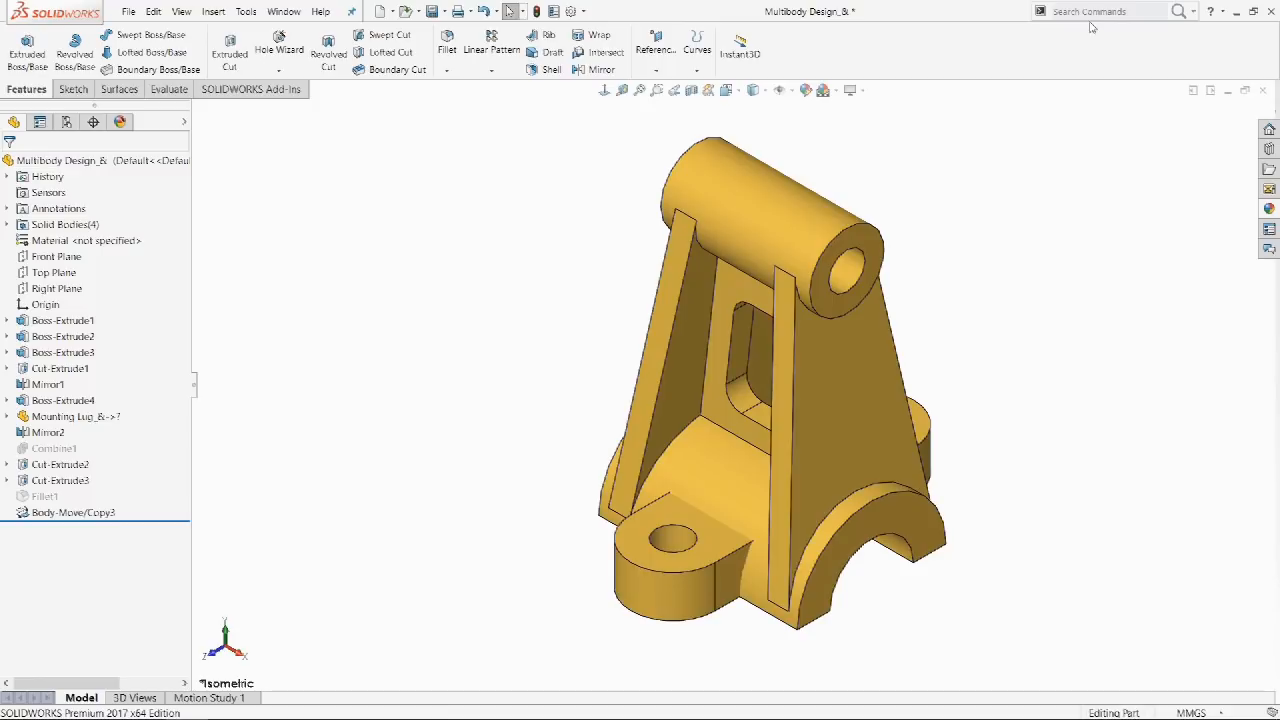
# Search commands for 'com' to begin reaching the Cover Plate part.
pyautogui.click(1094, 12)
pyautogui.write('c')
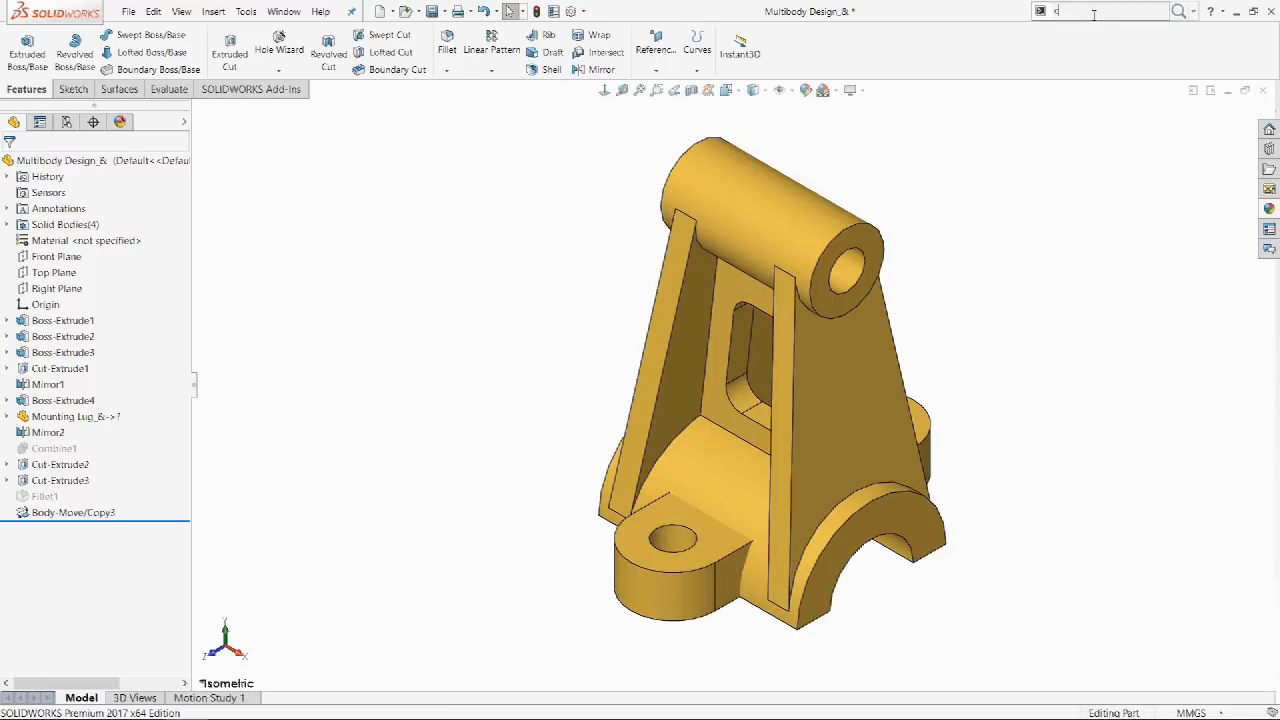
pyautogui.write('om')
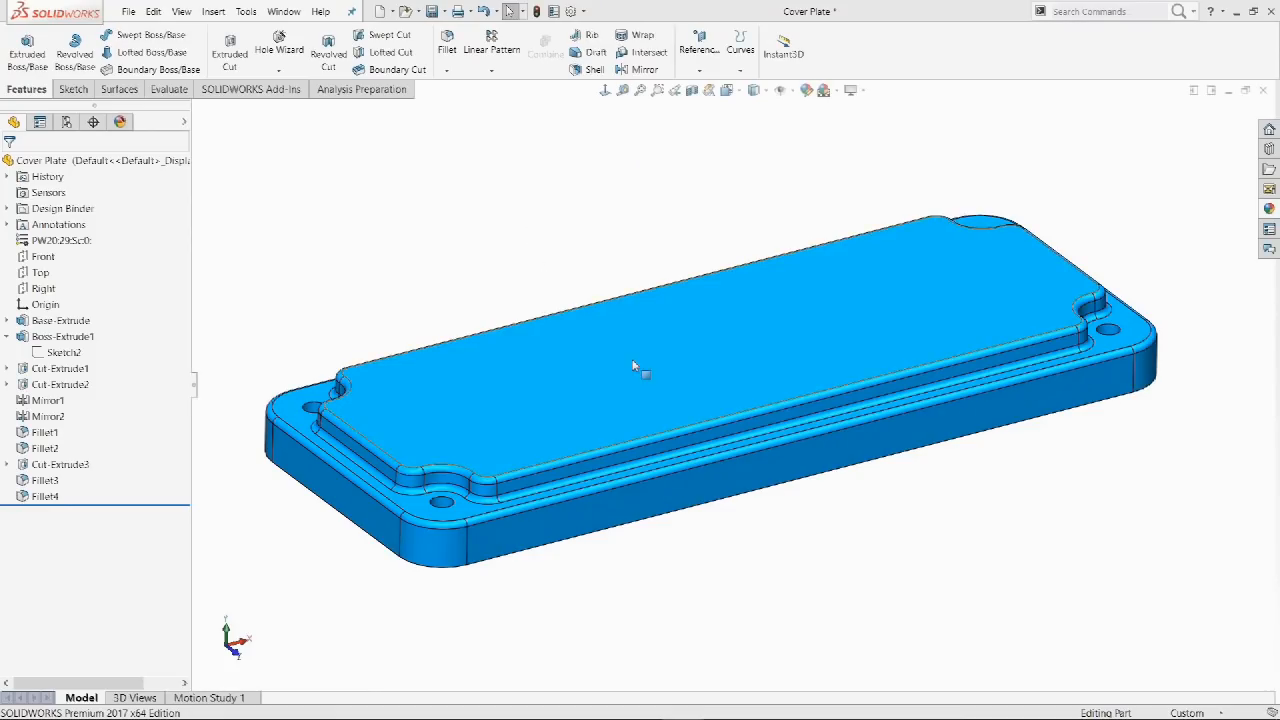
# Edit Sketch2 from the top-face breadcrumbs, exit it, then show Fillet2's parent chain.
pyautogui.click(634, 366)
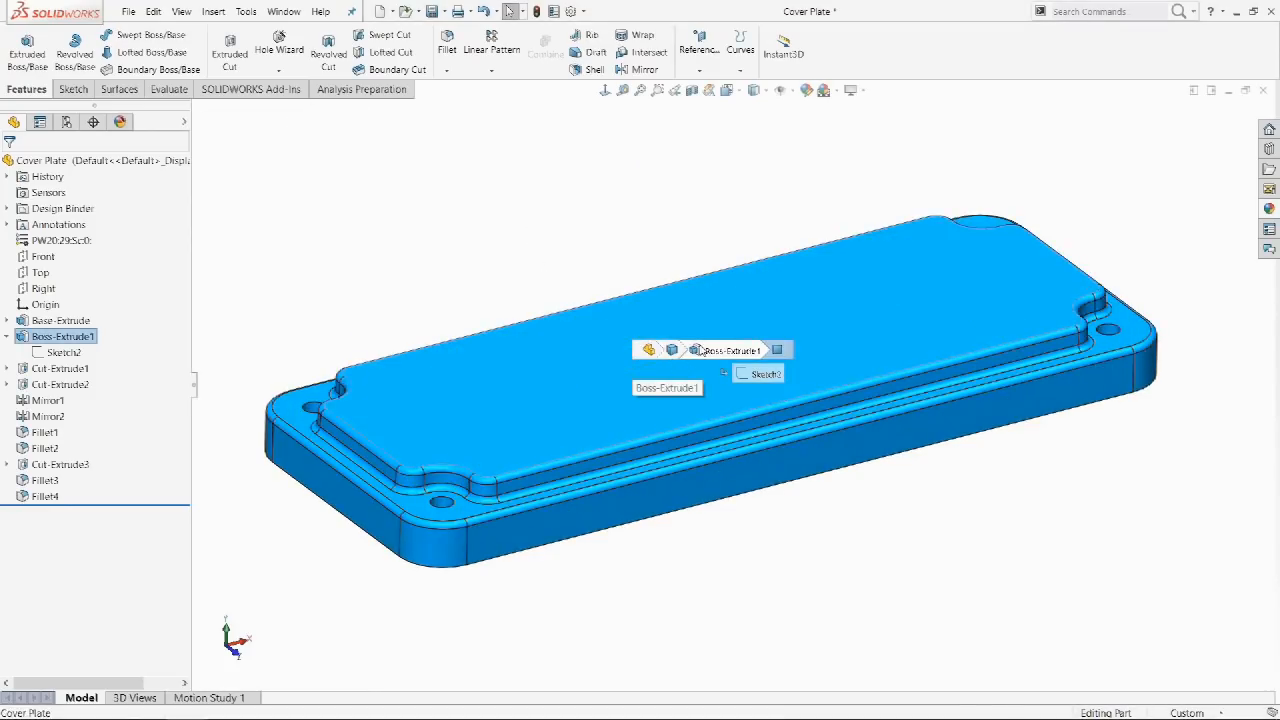
pyautogui.click(758, 373)
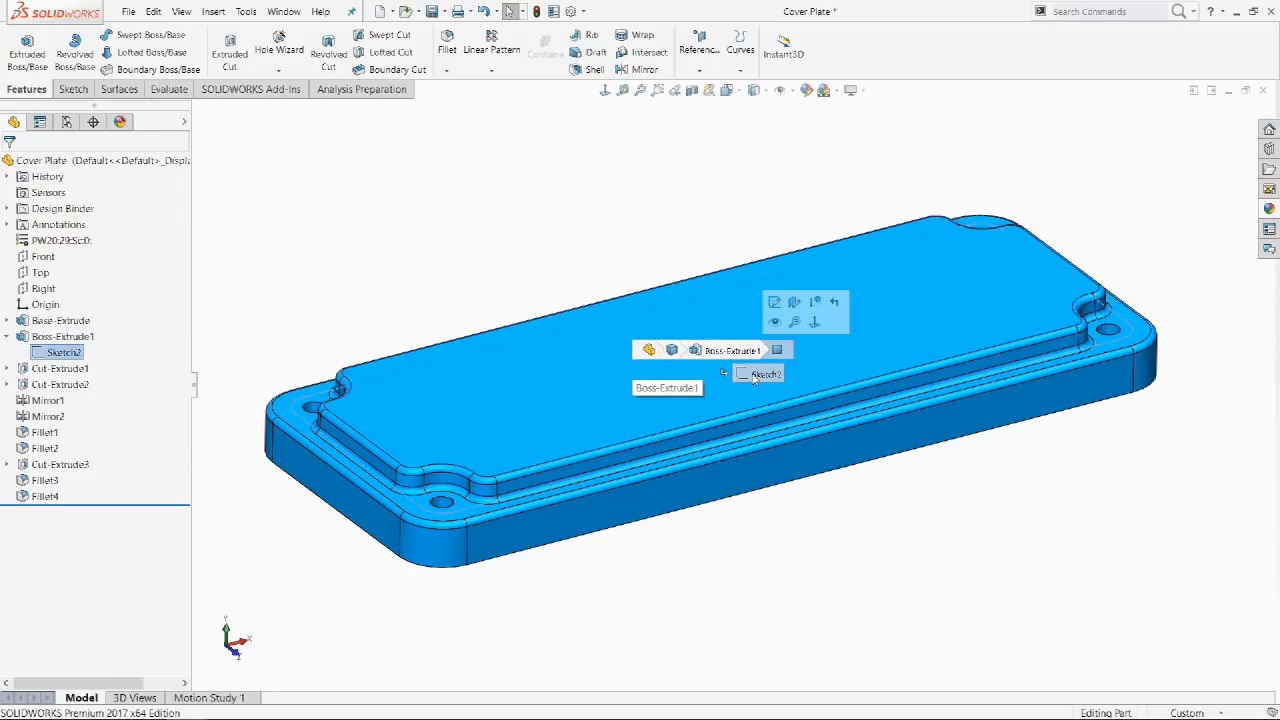
pyautogui.click(776, 304)
pyautogui.press('d')
pyautogui.click(572, 207)
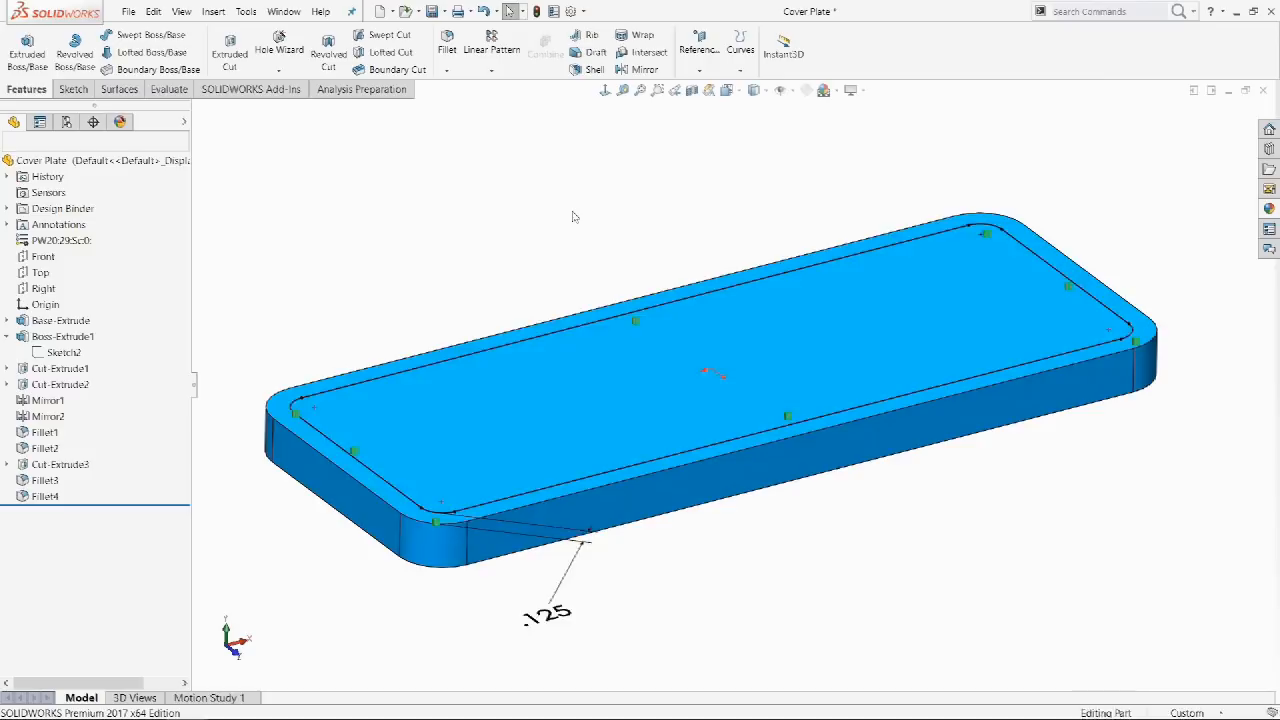
pyautogui.click(573, 468)
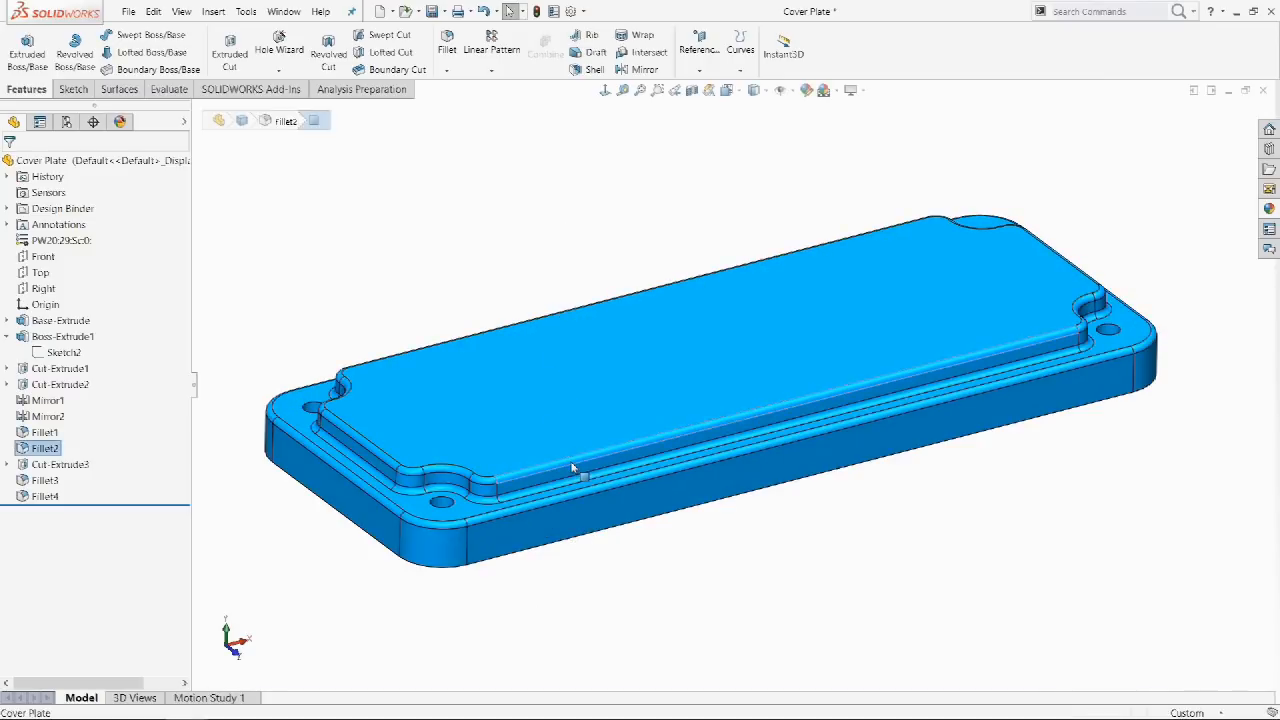
pyautogui.press('d')
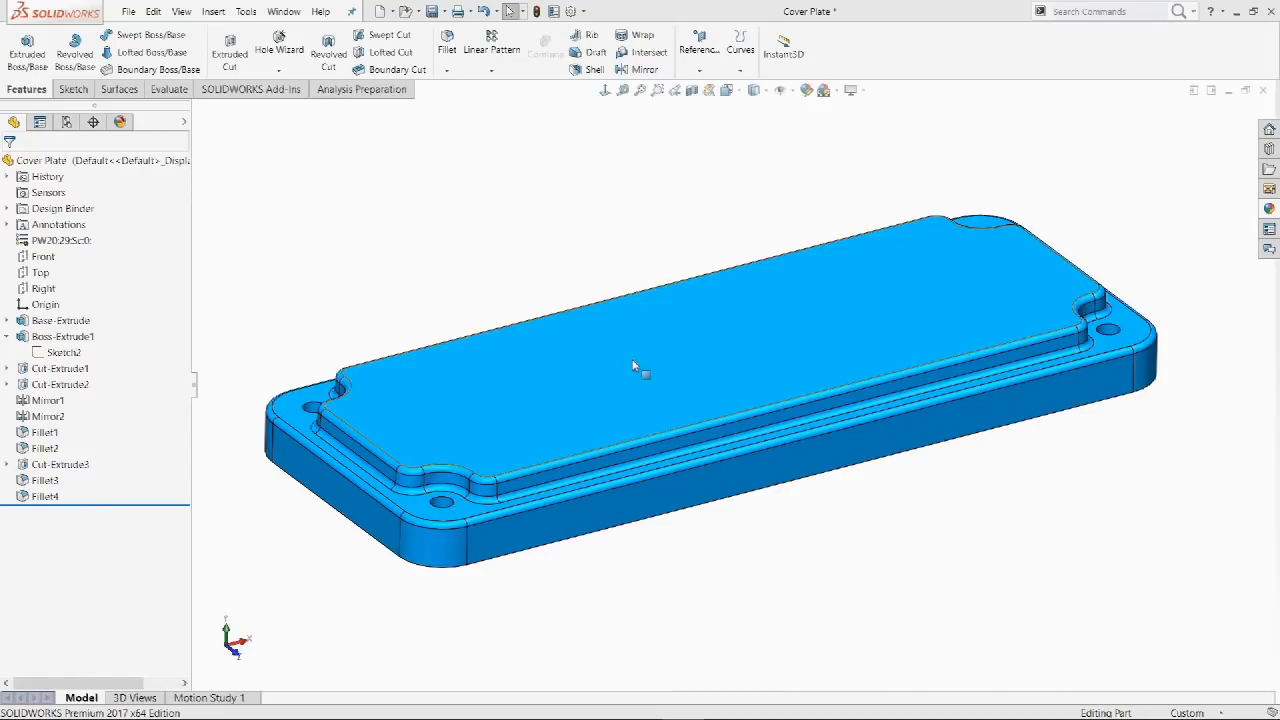
# Reopen Sketch2 through the top-face breadcrumbs and rebuild the part with Ctrl+B.
pyautogui.click(632, 359)
pyautogui.press('d')
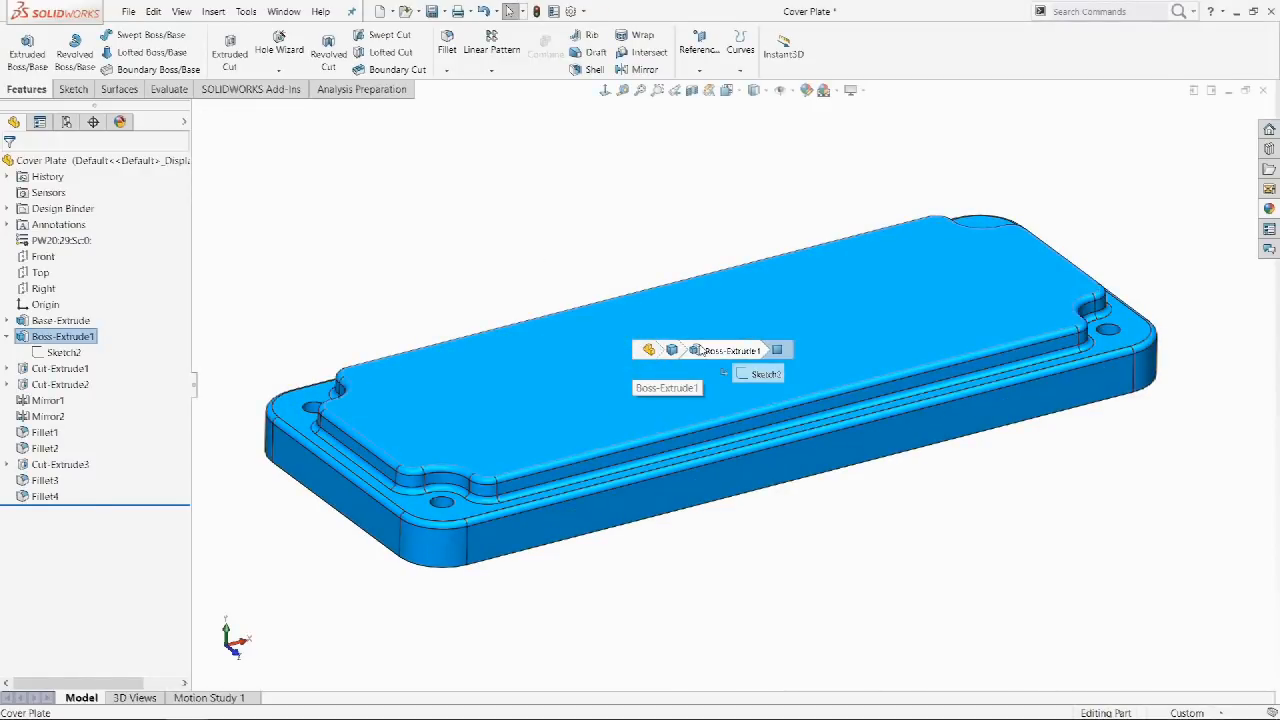
pyautogui.click(758, 374)
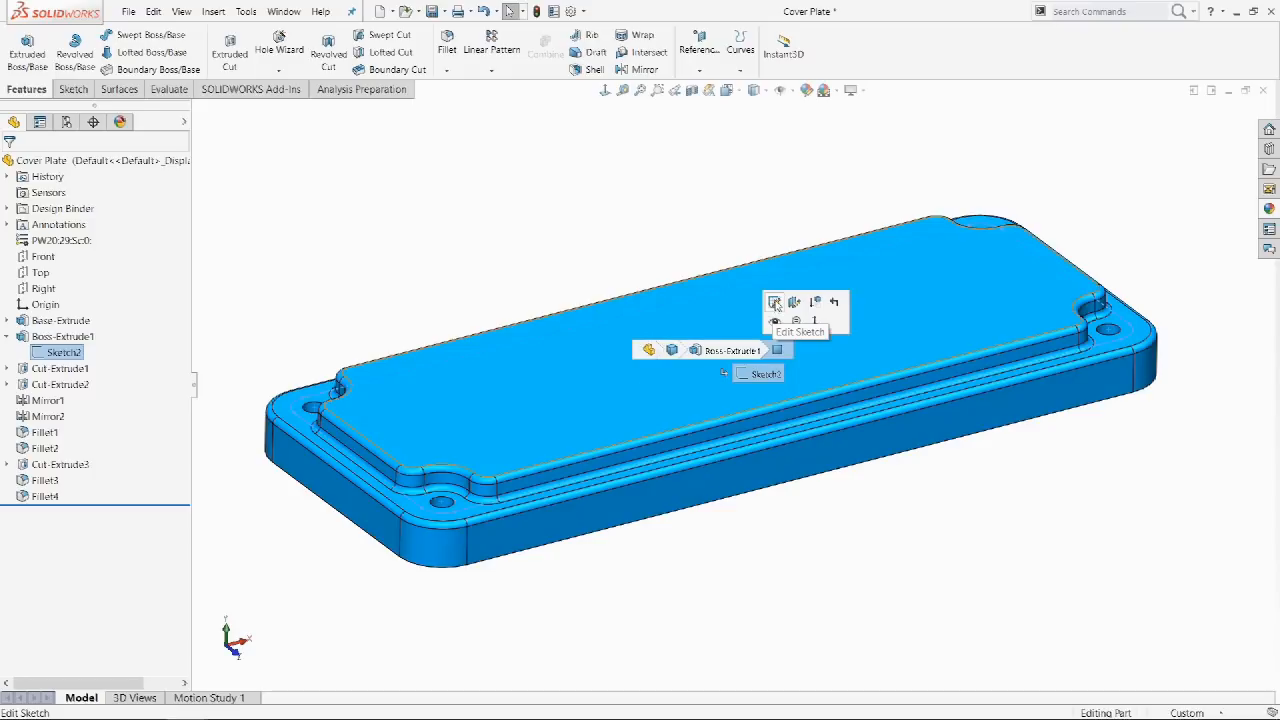
pyautogui.click(773, 301)
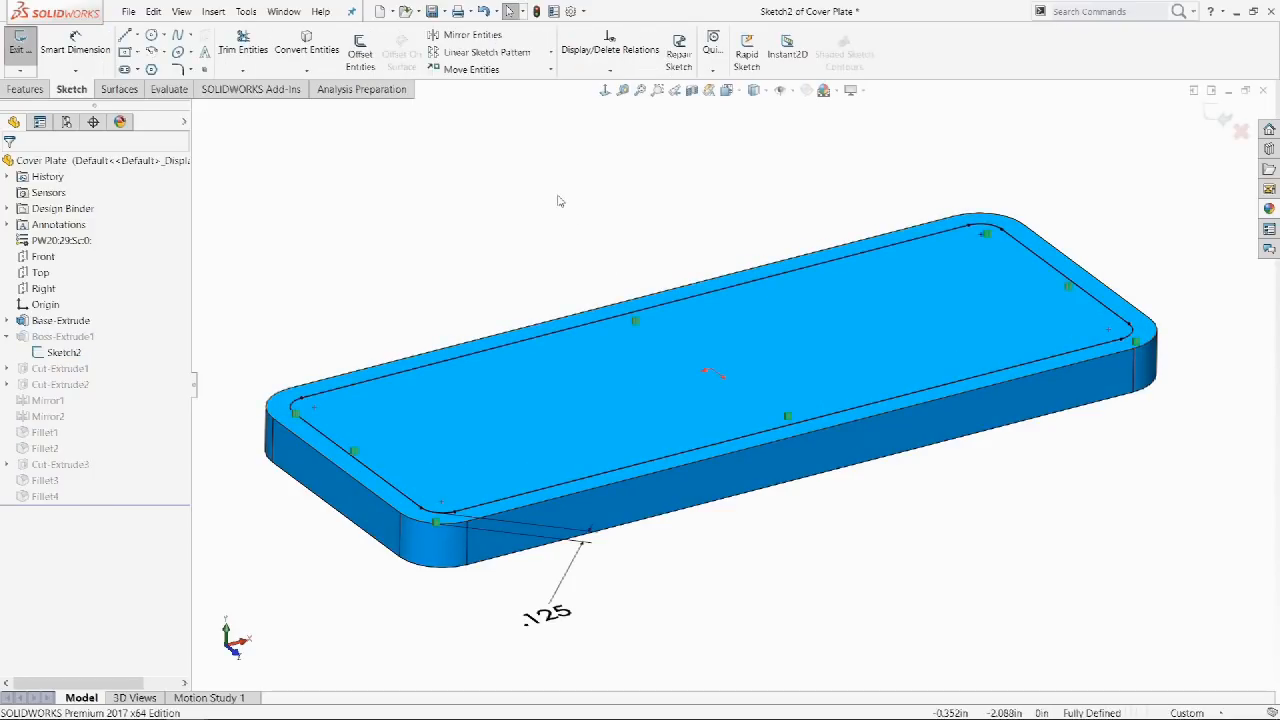
pyautogui.hotkey('ctrl', 'b')
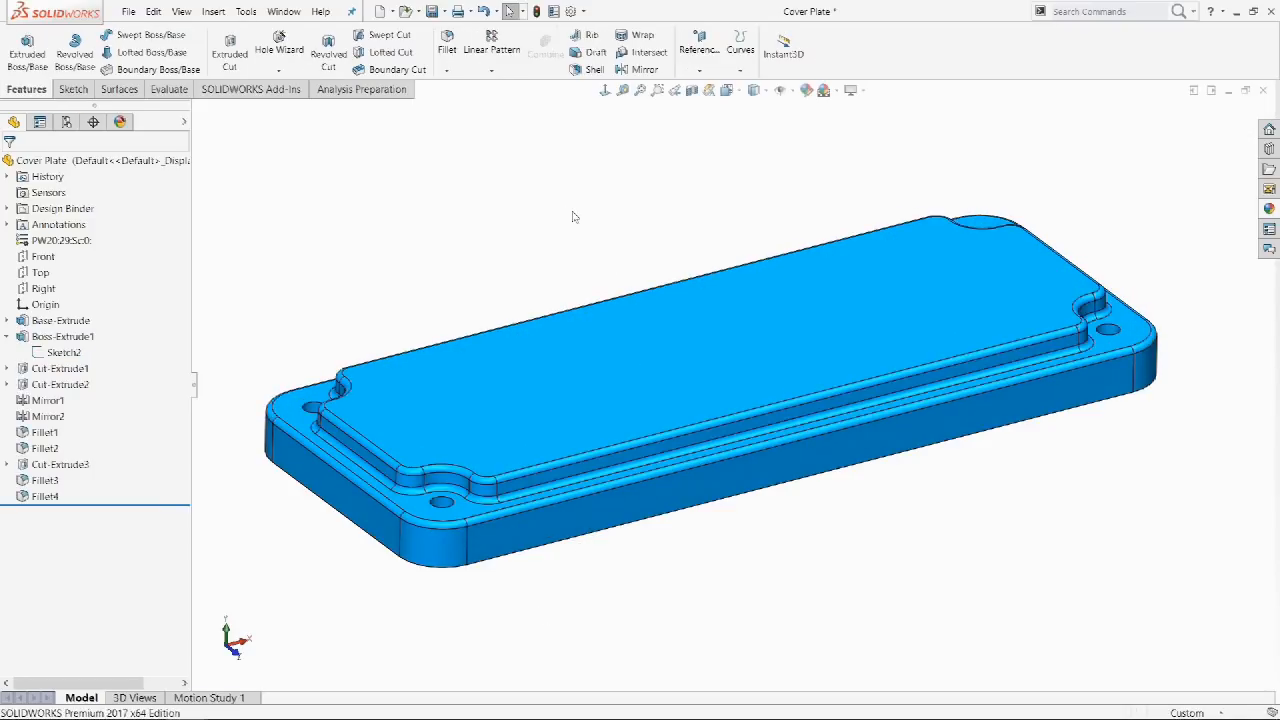
# Edit Fillet2 from the fillet face's breadcrumb chain and accept it unchanged.
pyautogui.click(572, 468)
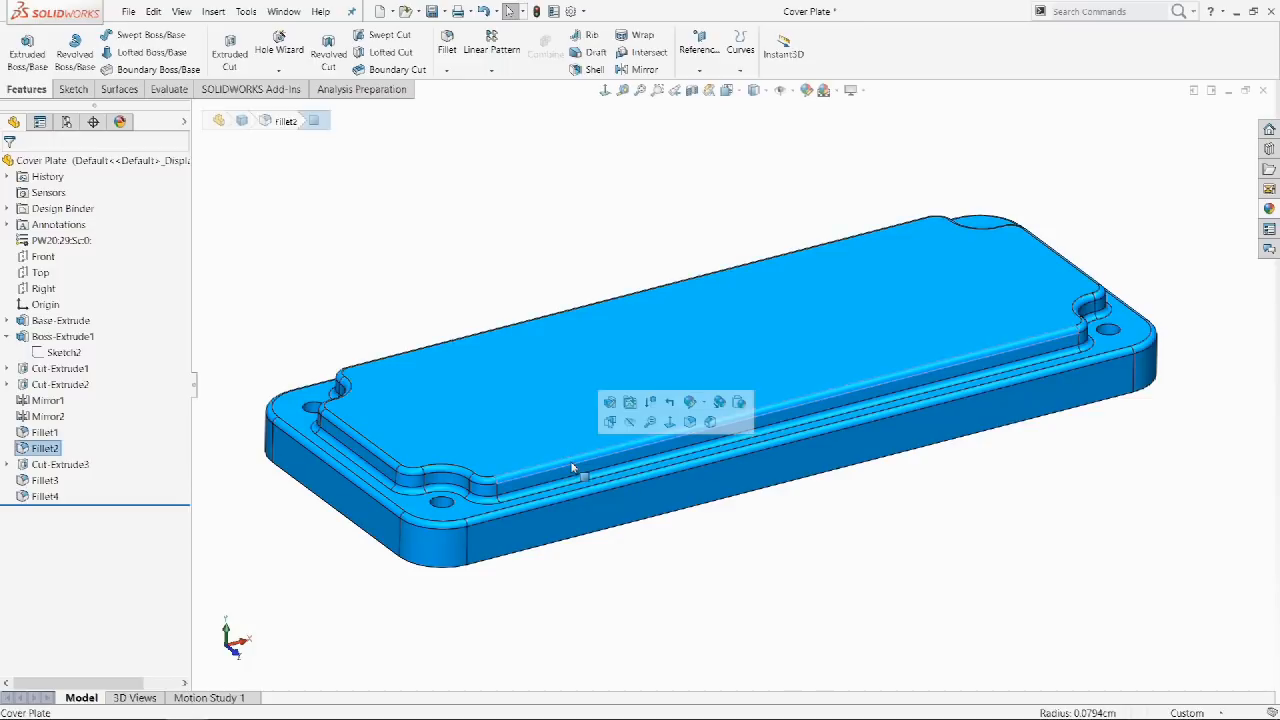
pyautogui.click(652, 452)
pyautogui.click(655, 407)
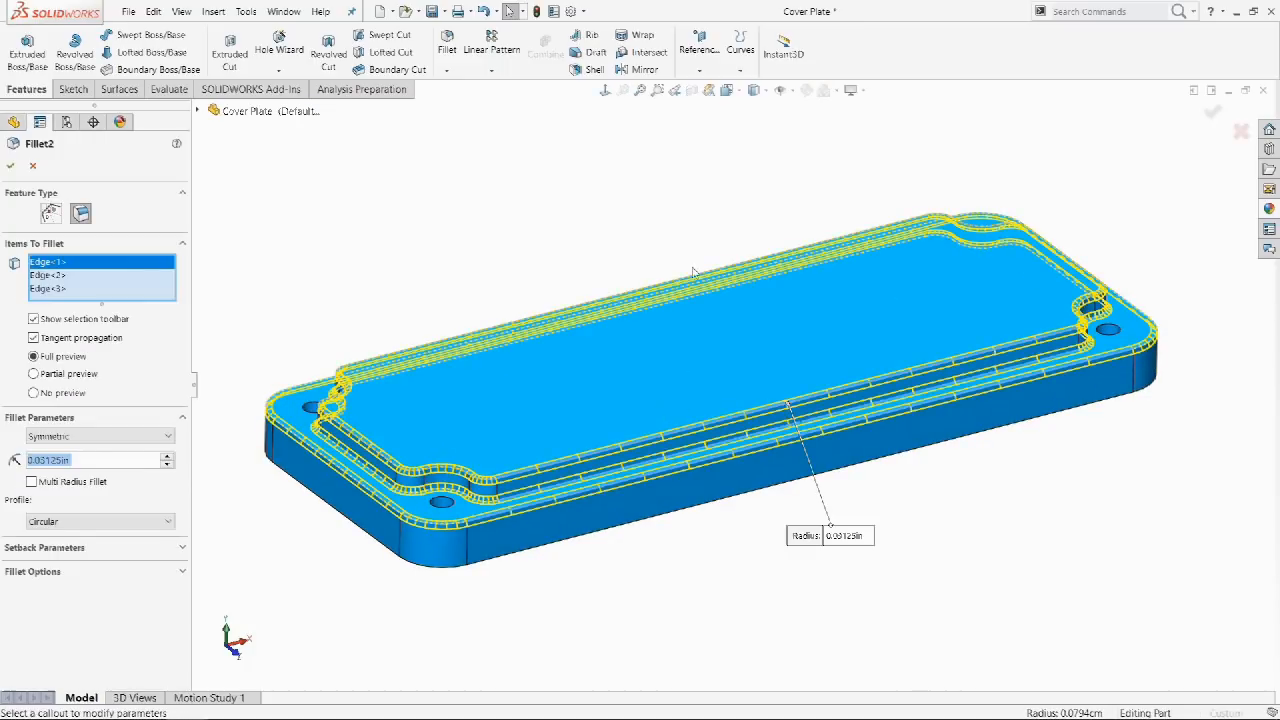
pyautogui.rightClick(712, 202)
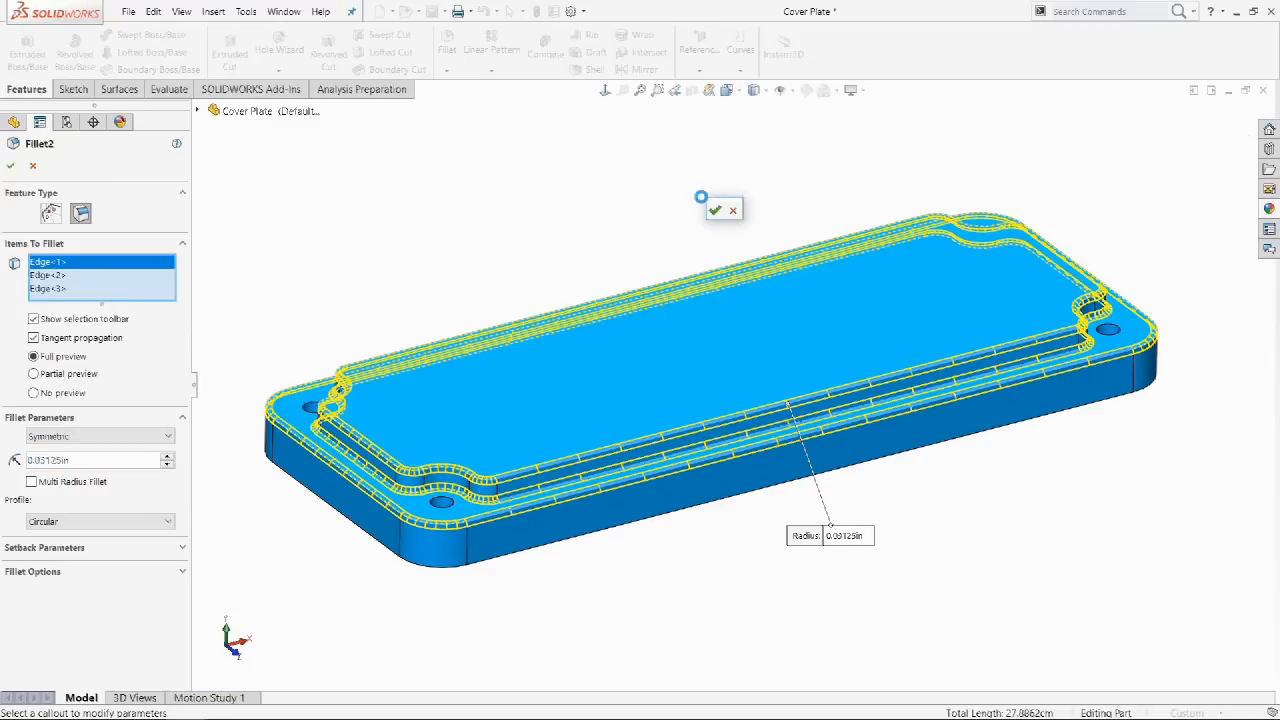
pyautogui.click(718, 207)
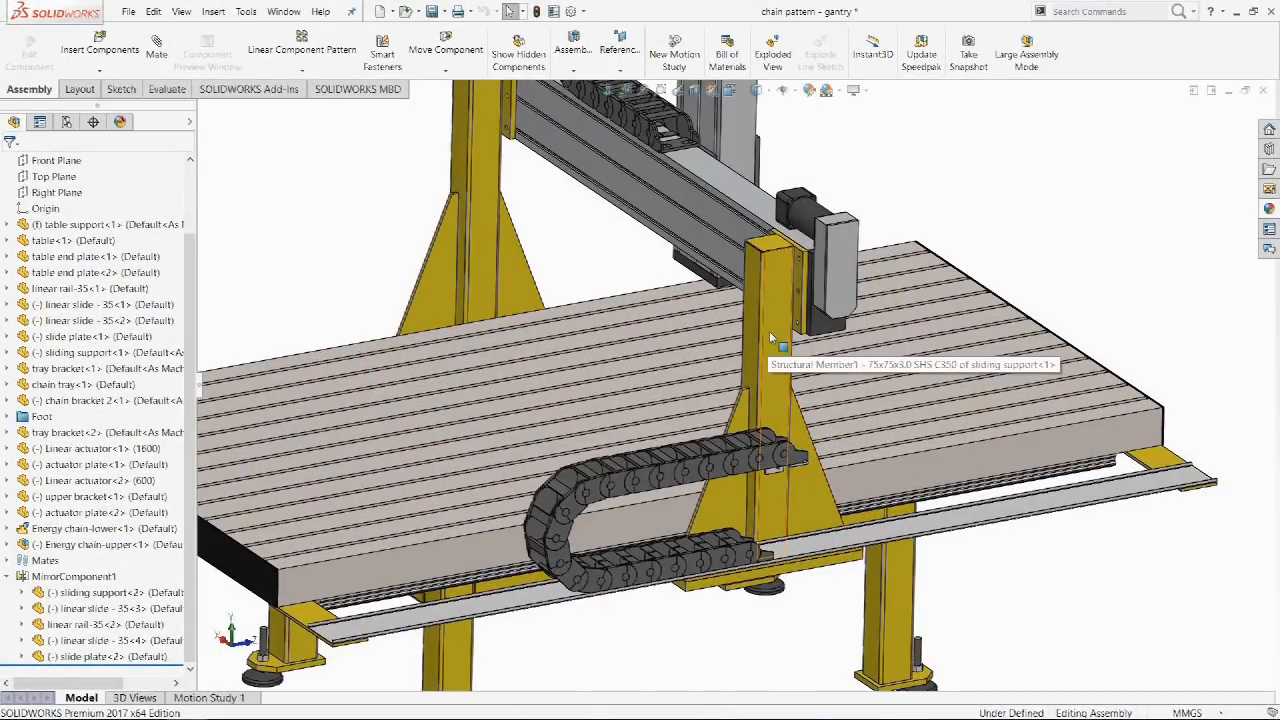
# Select and clear the gantry member, then edit and exit Sketch2 via the top-face breadcrumbs.
pyautogui.click(770, 338)
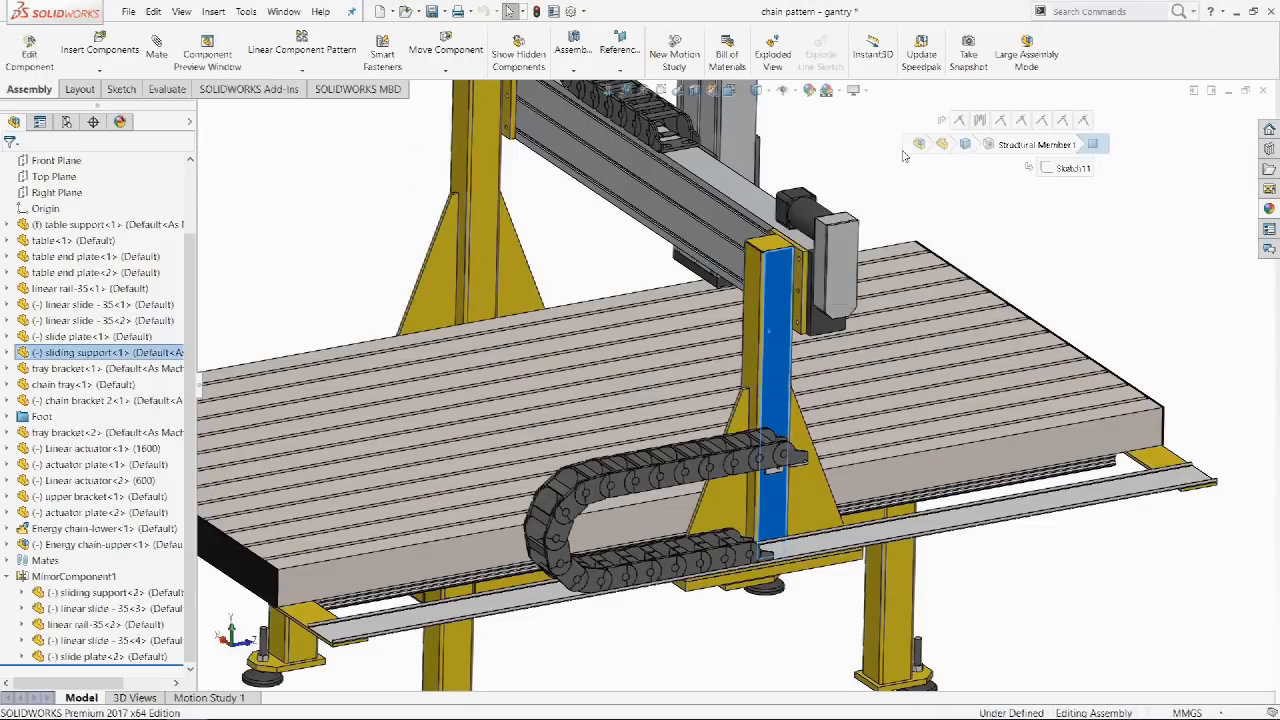
pyautogui.click(1068, 128)
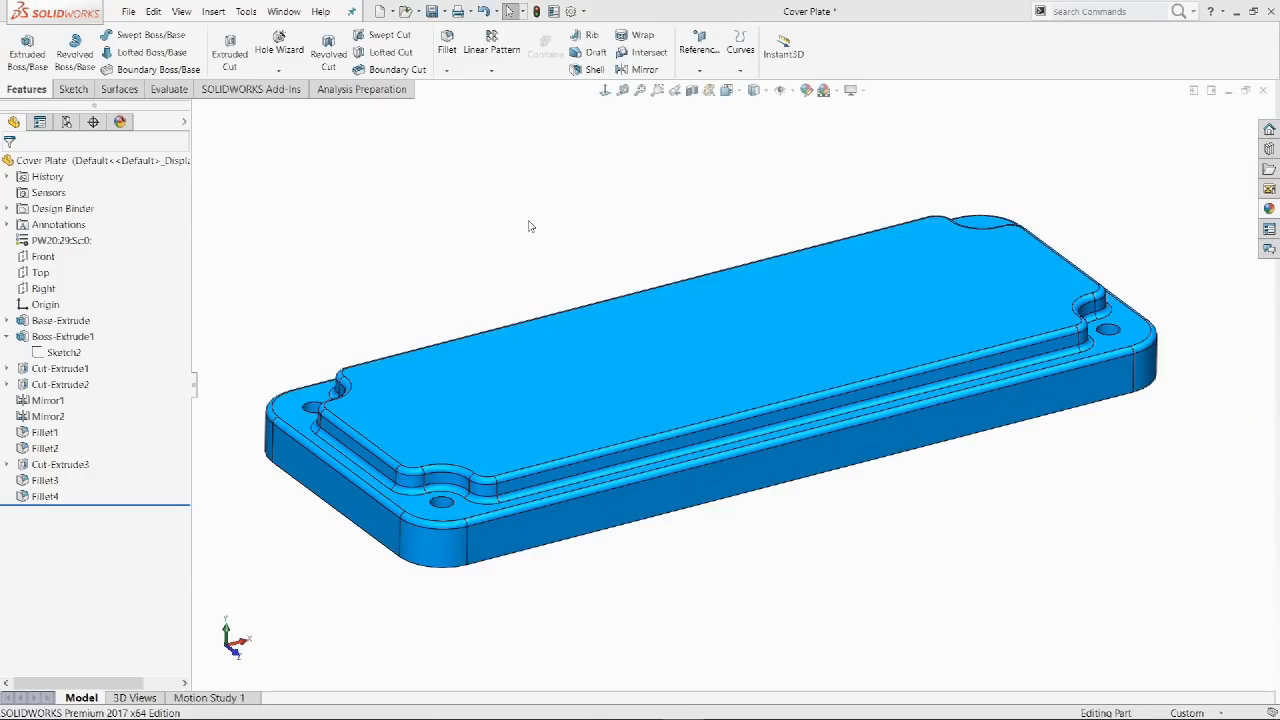
pyautogui.click(632, 366)
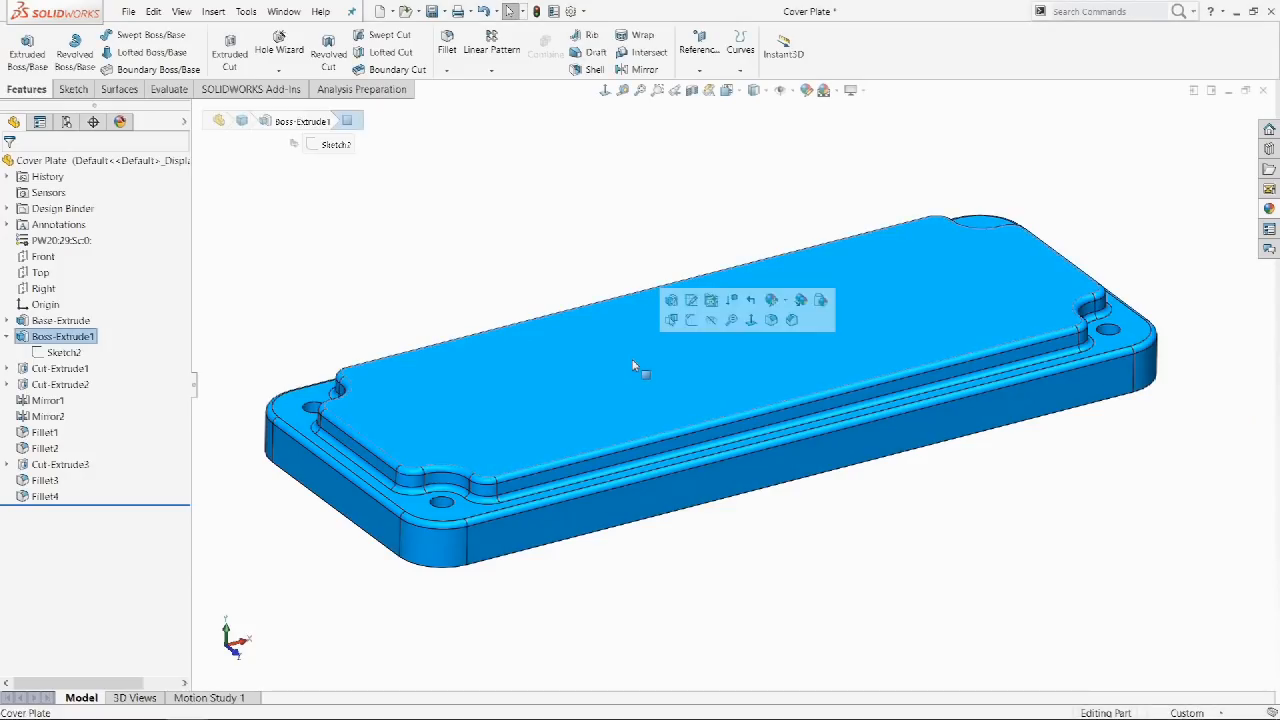
pyautogui.press('d')
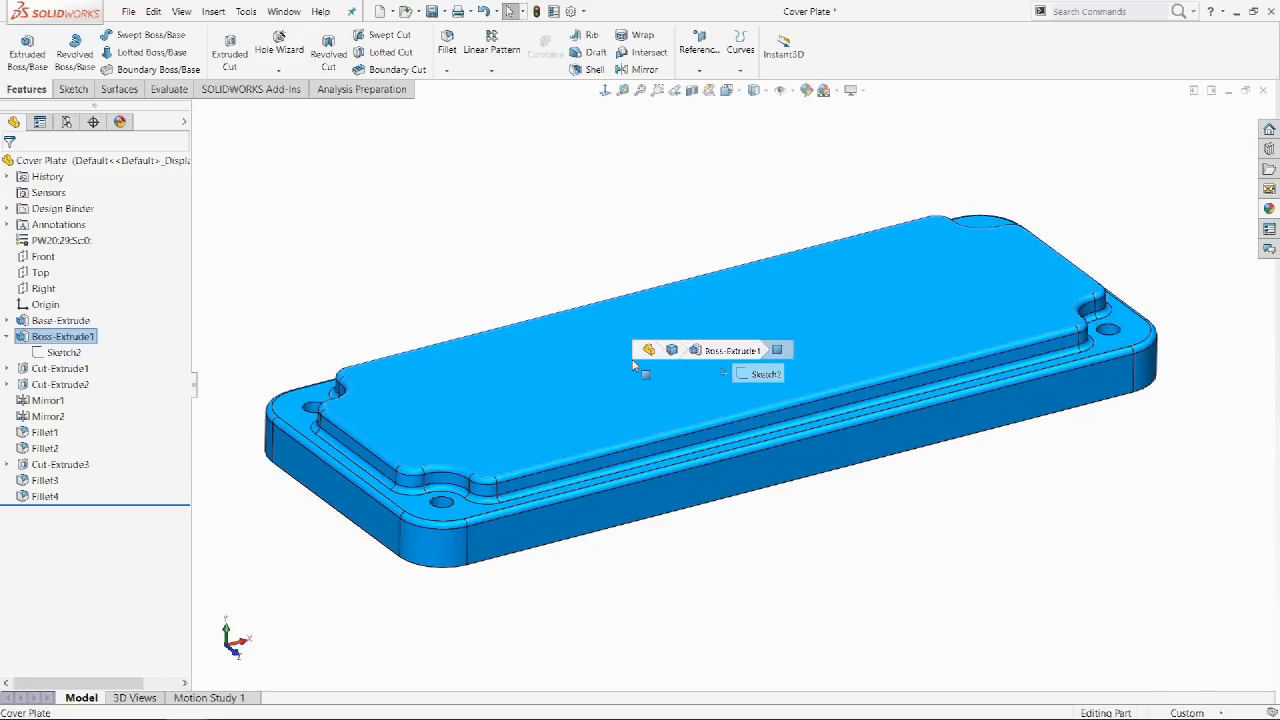
pyautogui.click(758, 374)
pyautogui.click(774, 303)
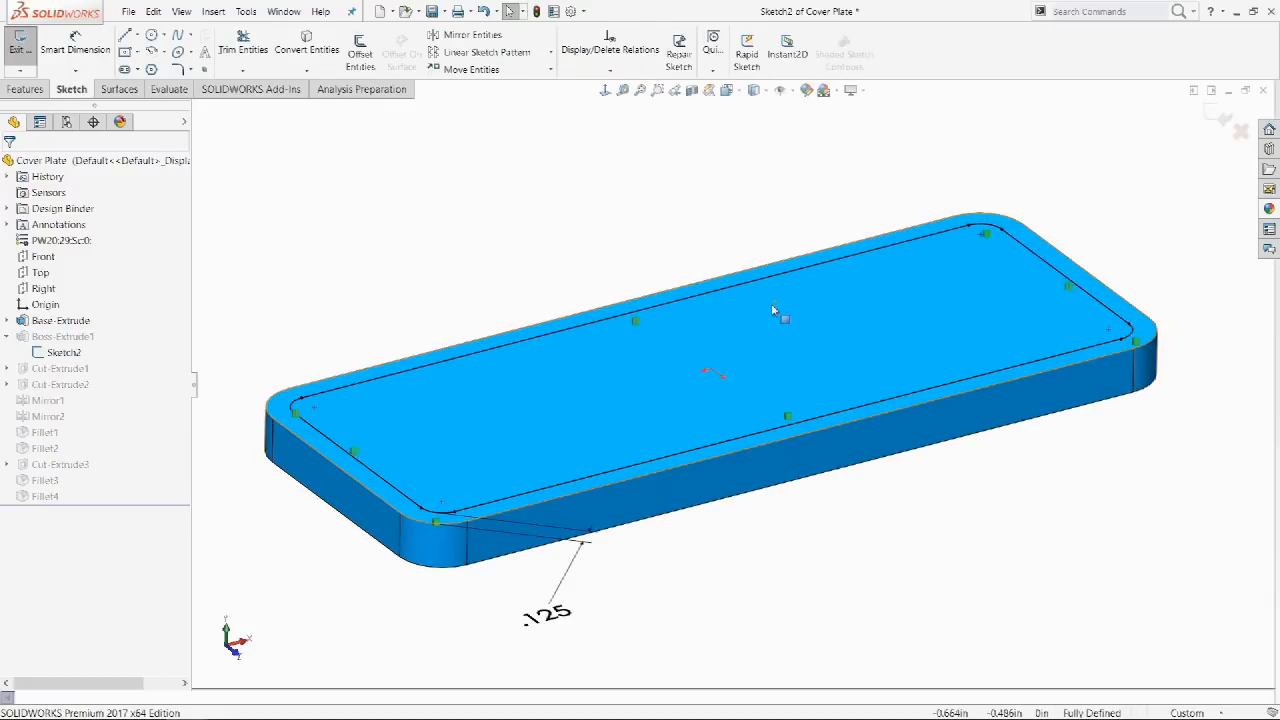
pyautogui.press('d')
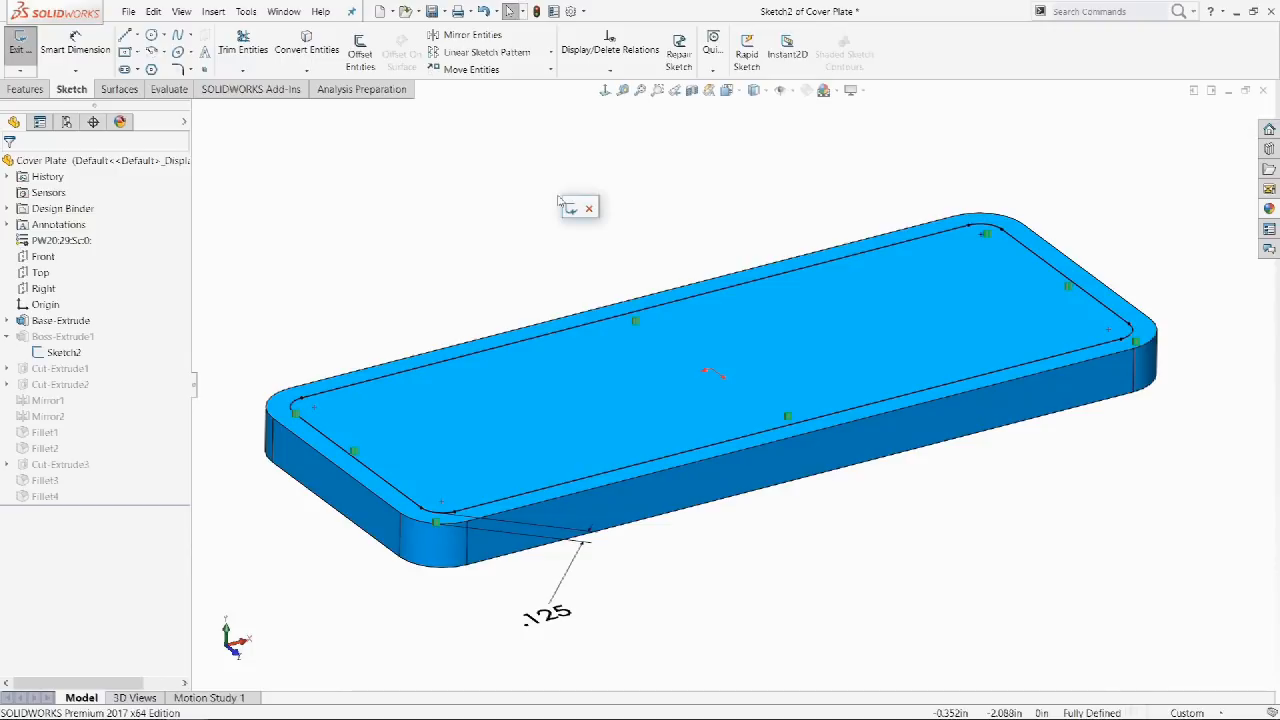
pyautogui.click(571, 210)
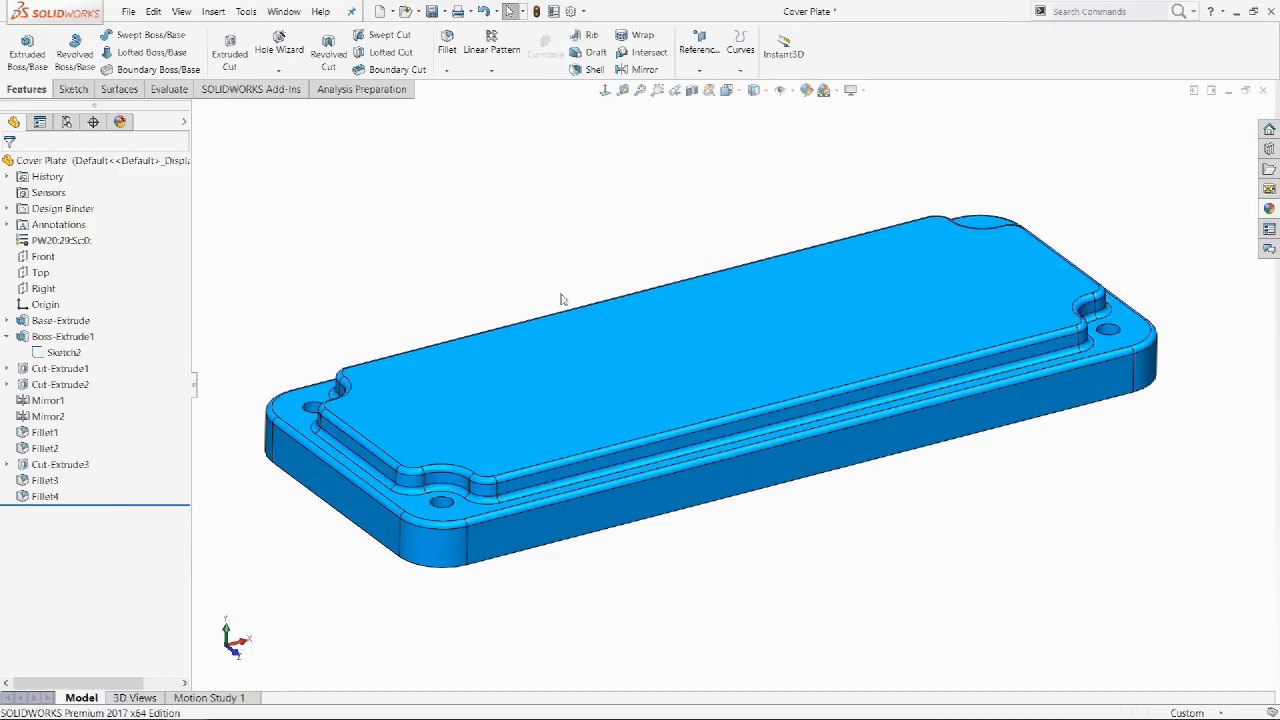
# Open Fillet2 from the fillet face's breadcrumbs and accept it unchanged.
pyautogui.click(572, 468)
pyautogui.press('d')
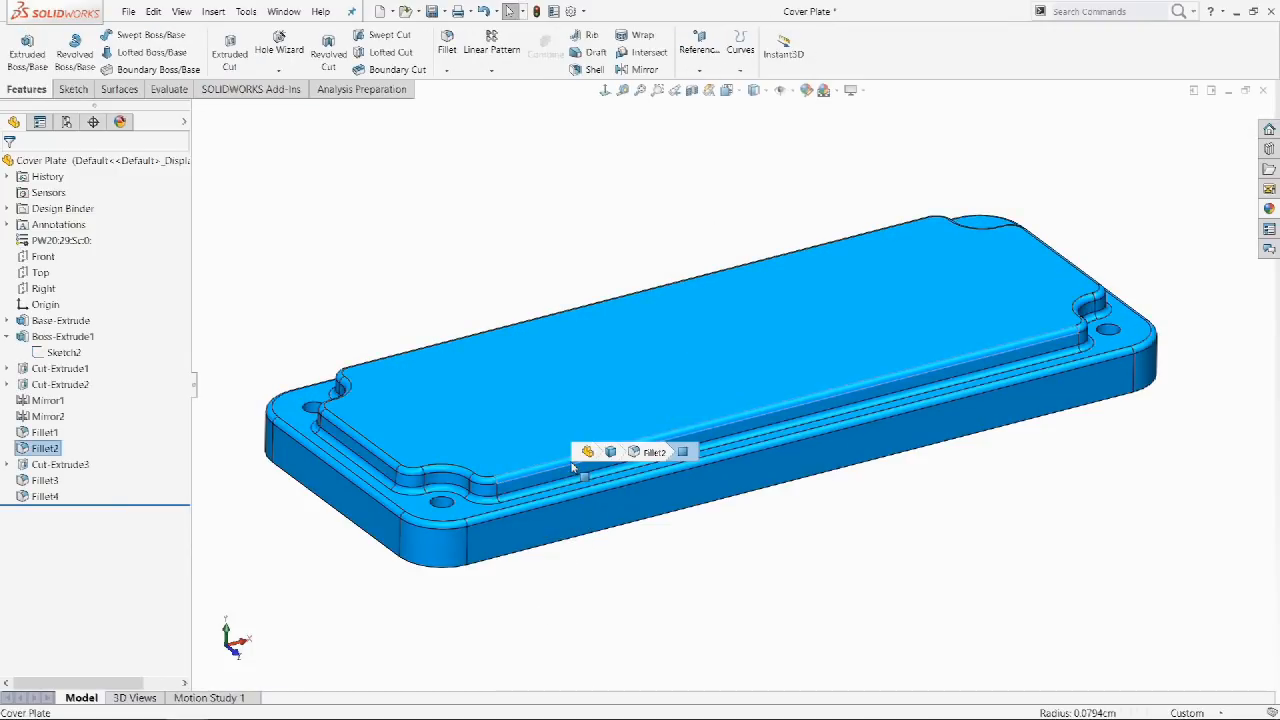
pyautogui.click(645, 452)
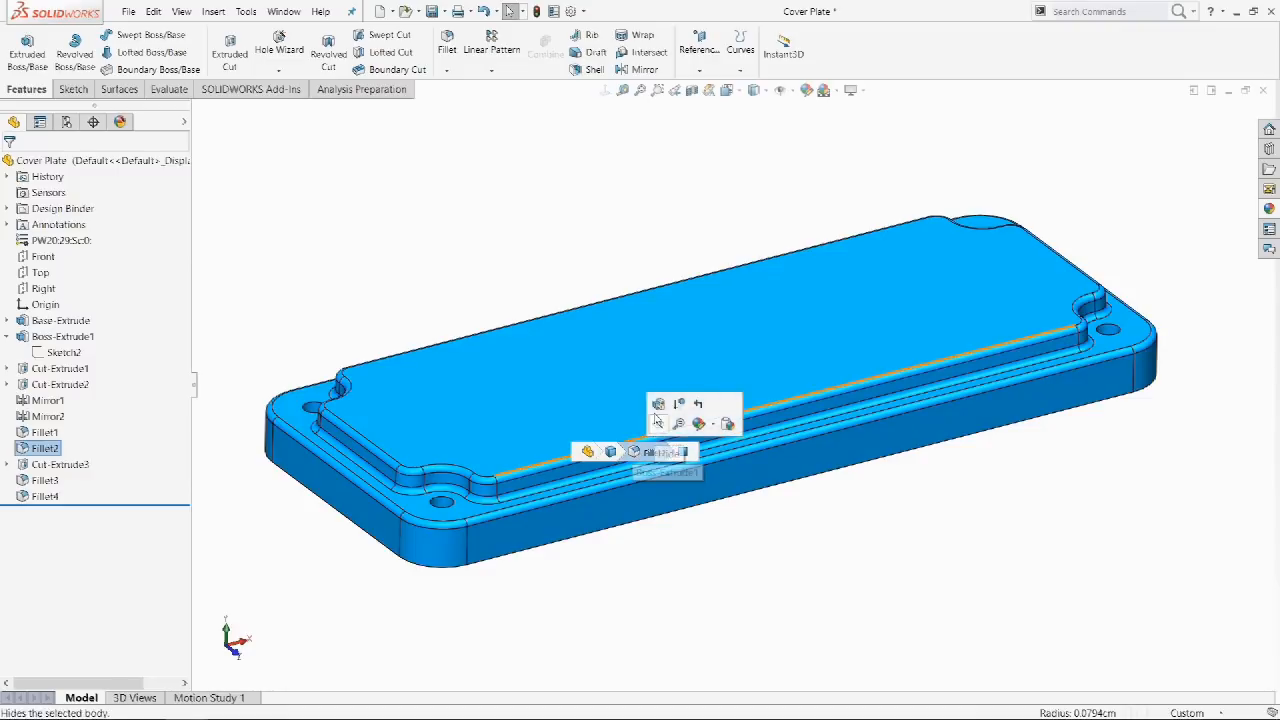
pyautogui.click(656, 406)
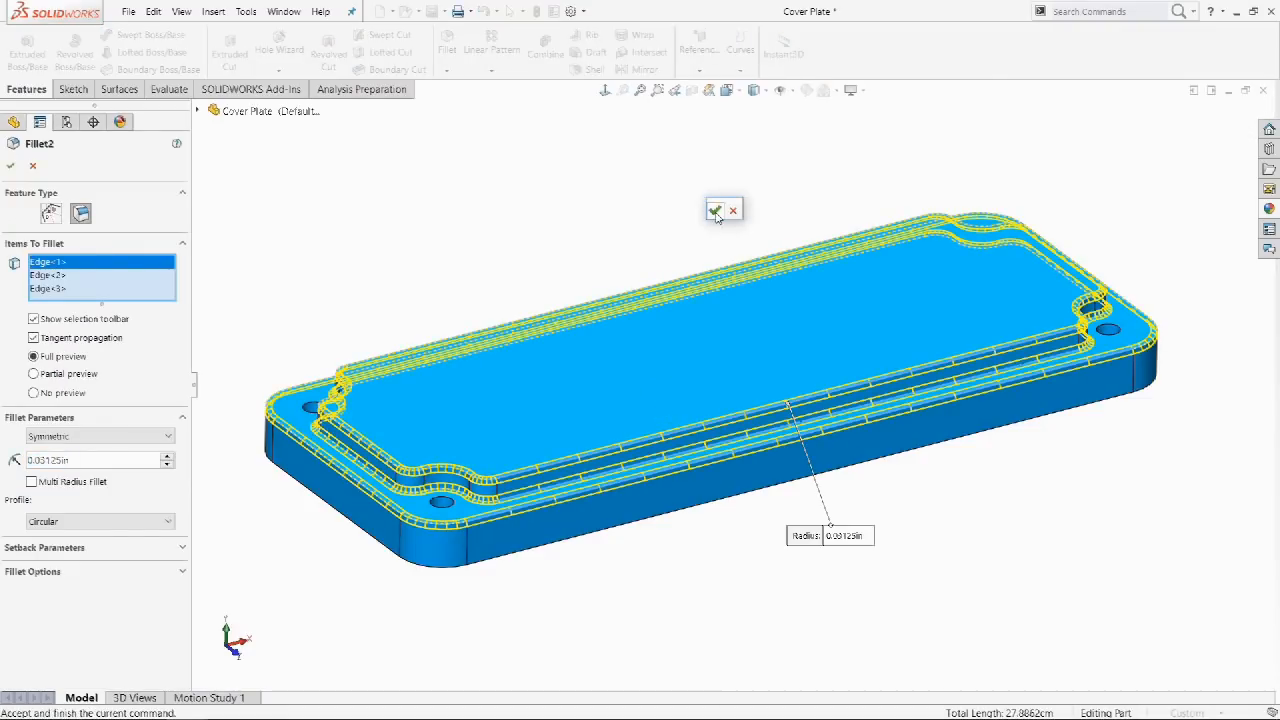
pyautogui.click(720, 207)
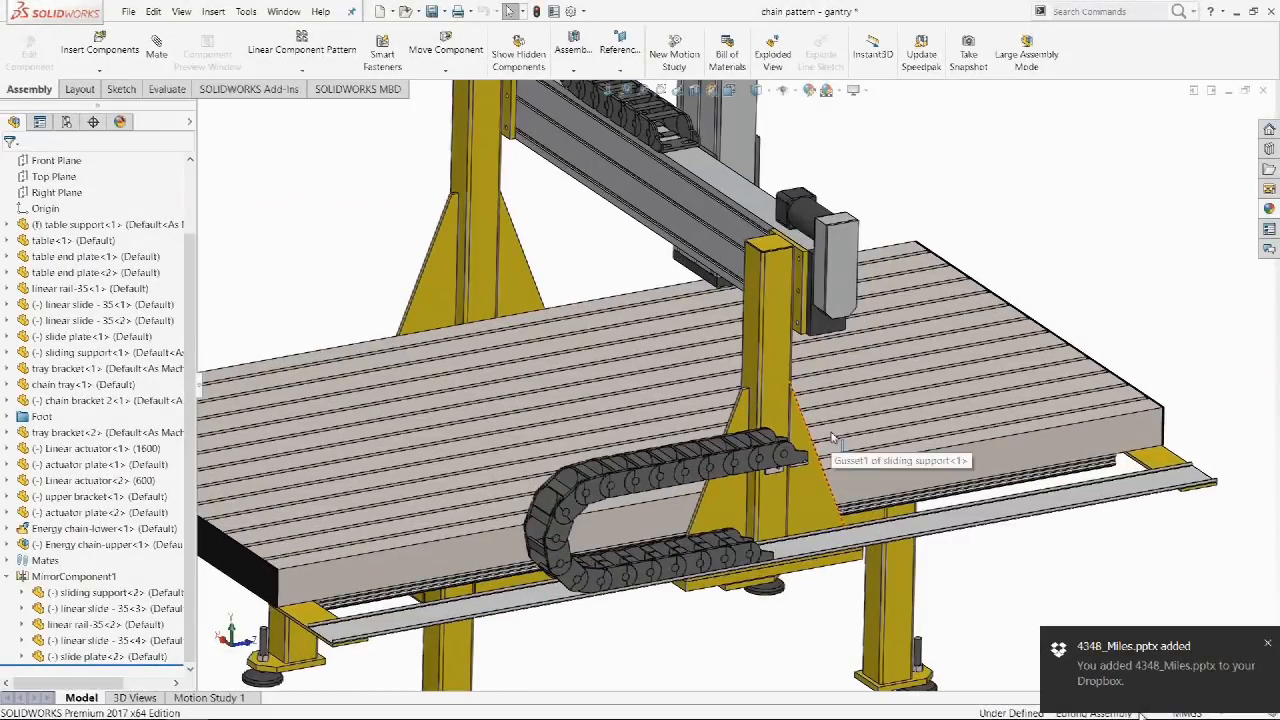
# Show the vertical gantry member's breadcrumb chain, then clear the selection.
pyautogui.click(771, 337)
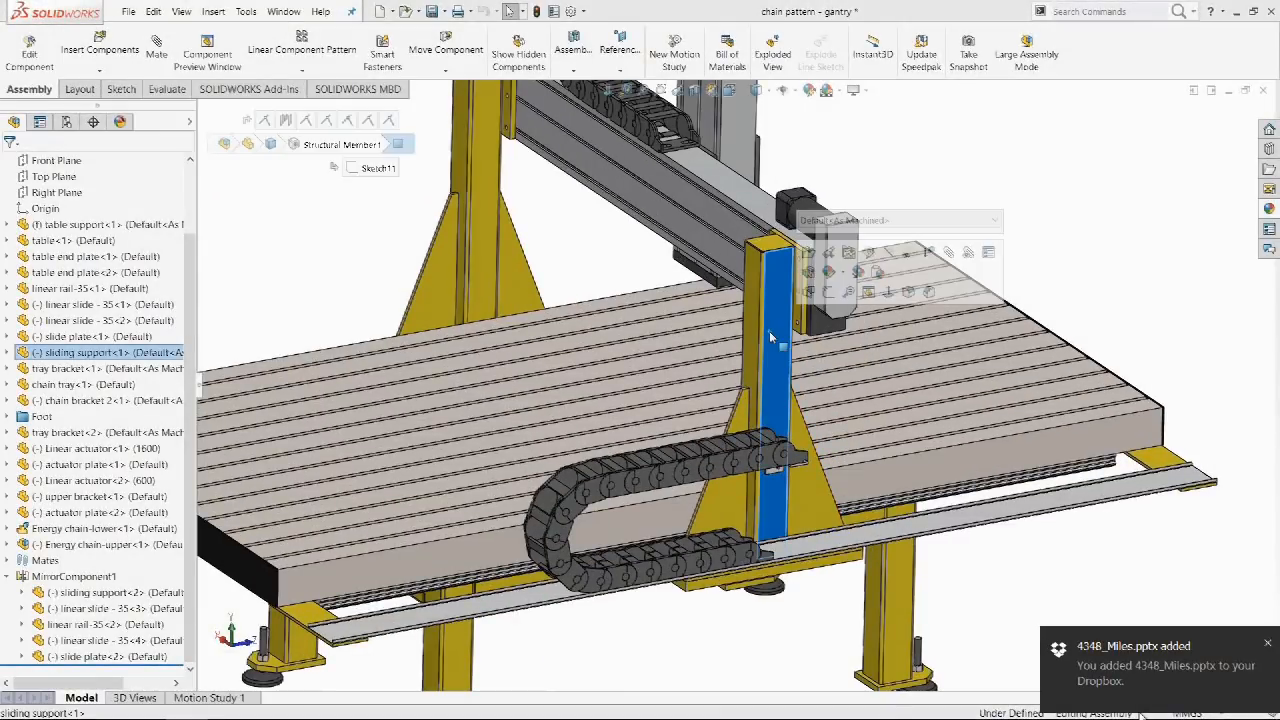
pyautogui.press('d')
pyautogui.moveTo(942, 147)
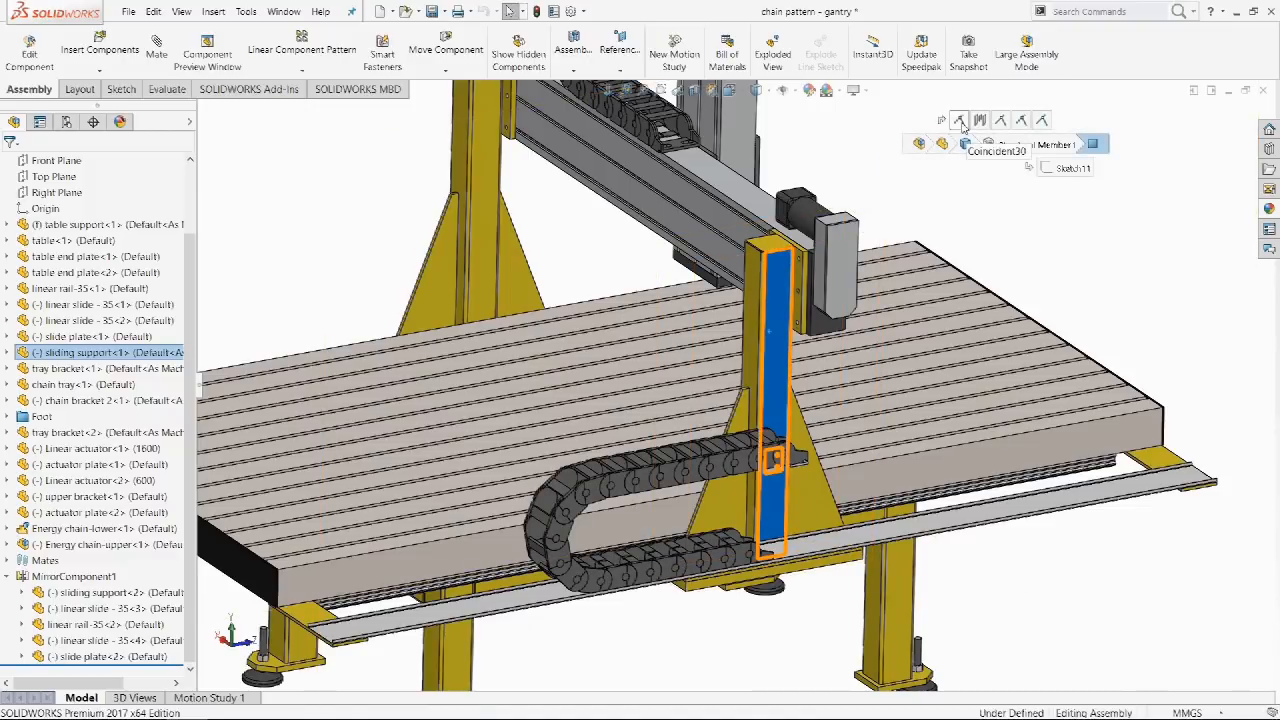
pyautogui.click(1068, 128)
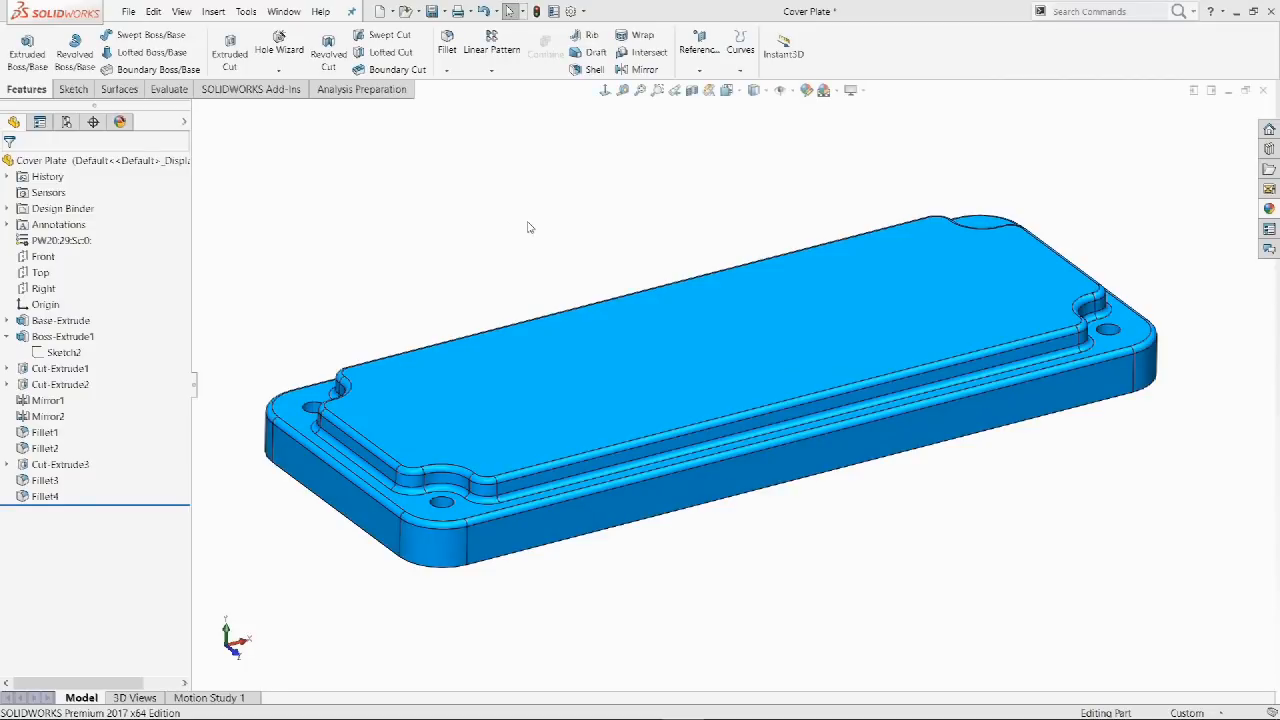
# Open Sketch2 beneath Boss-Extrude1 for editing from the top-face breadcrumbs.
pyautogui.click(636, 366)
pyautogui.press('d')
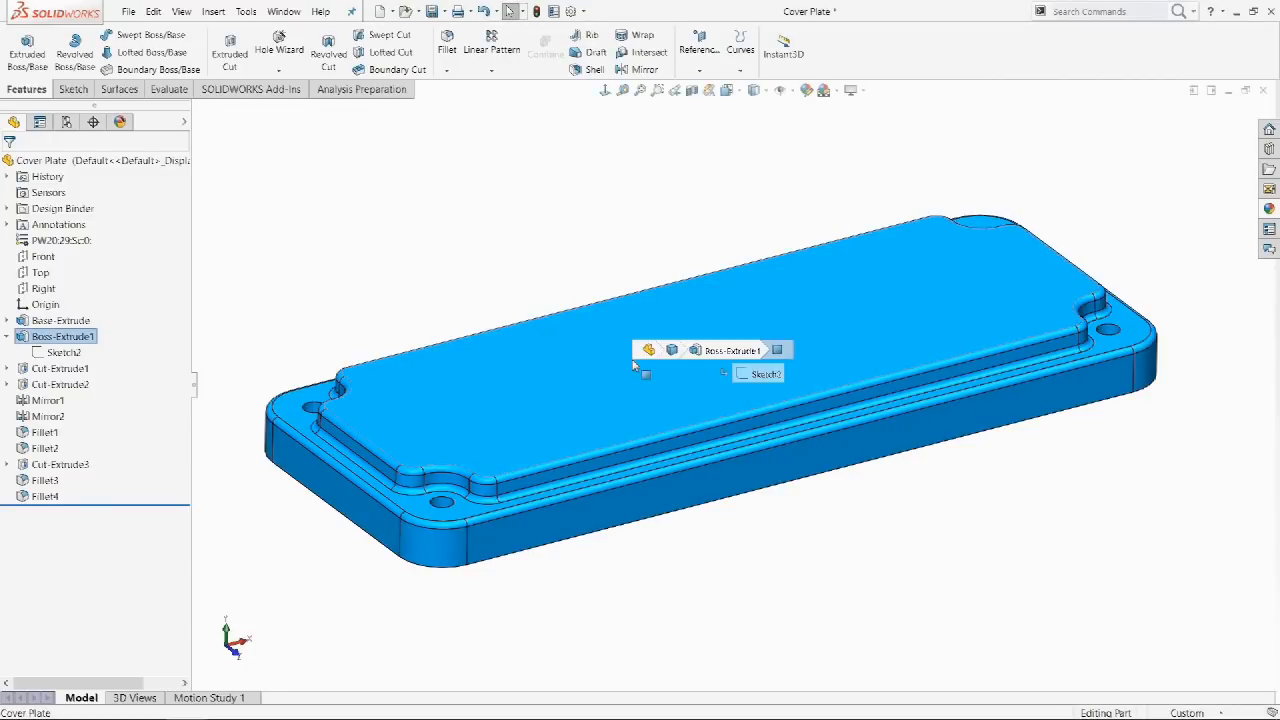
pyautogui.click(755, 374)
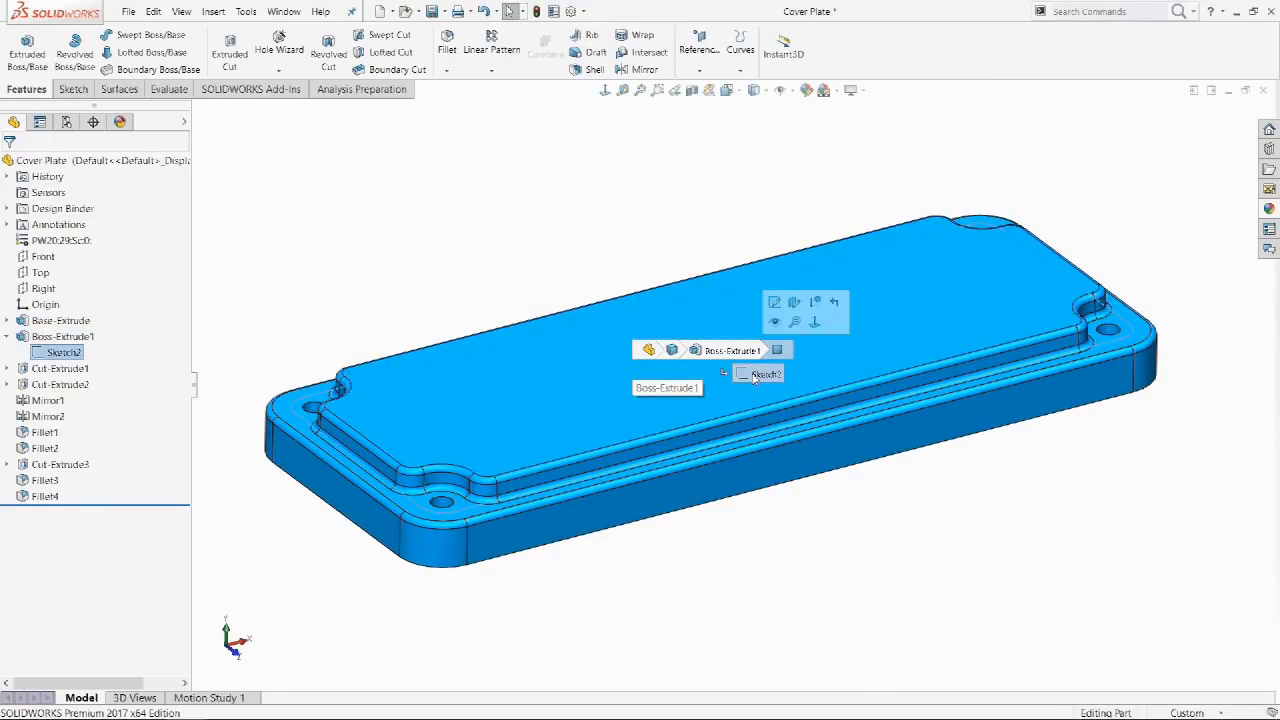
pyautogui.click(771, 303)
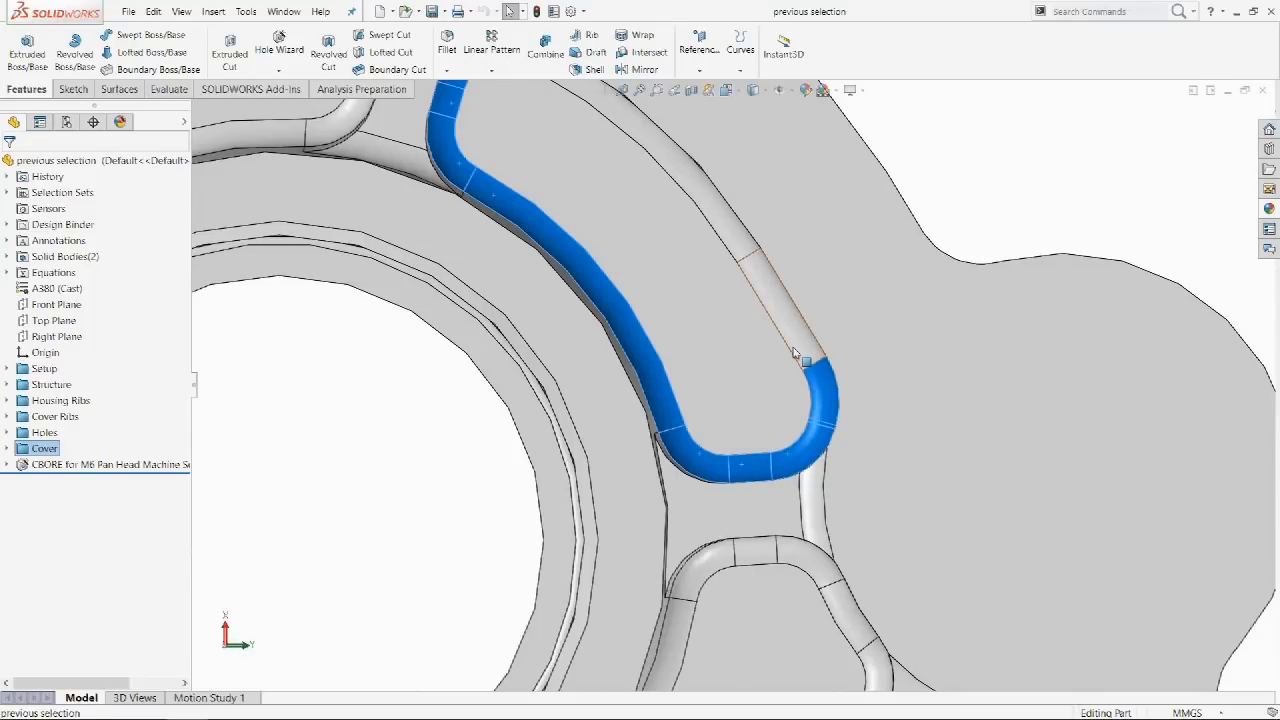
# Select the right and upper-right edge segments, clear them, then restore them with Previous Selection.
pyautogui.keyDown('ctrl'); pyautogui.click(803, 330); pyautogui.keyUp('ctrl')
pyautogui.scroll(1, 803, 330)
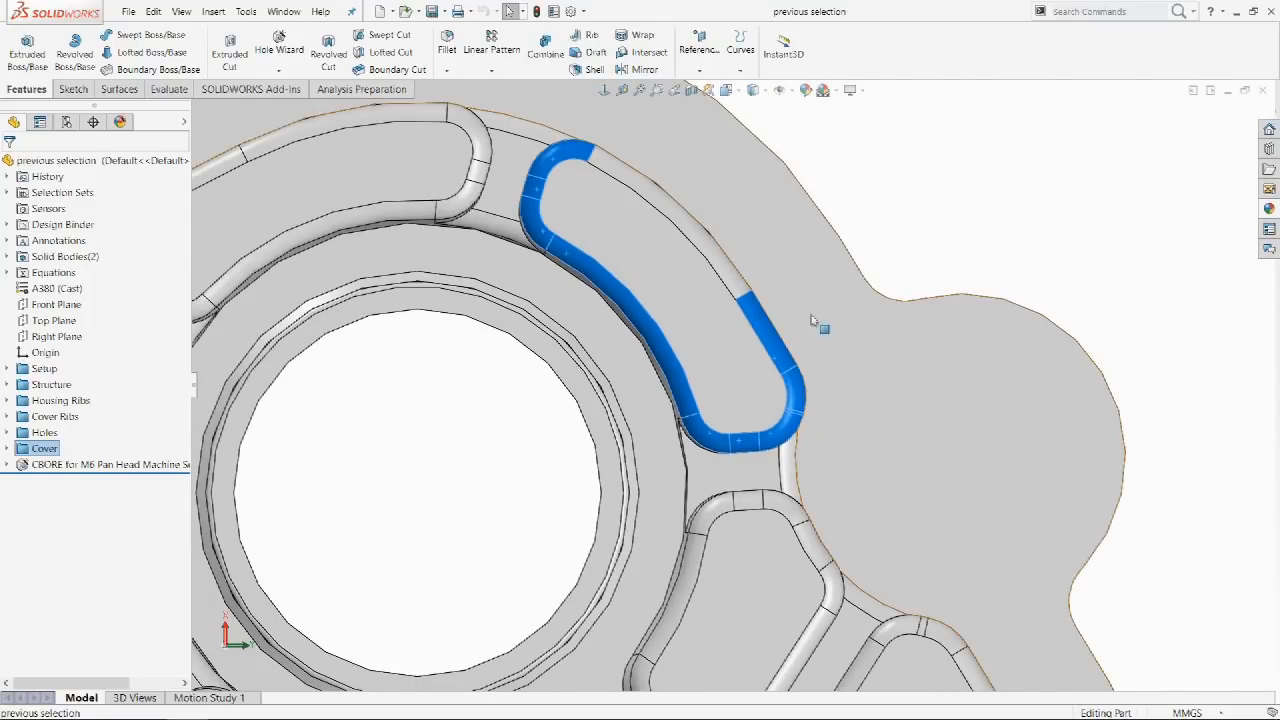
pyautogui.keyDown('ctrl'); pyautogui.click(748, 282); pyautogui.keyUp('ctrl')
pyautogui.moveTo(935, 236)
pyautogui.mouseDown(button='middle')
pyautogui.moveTo(914, 223)
pyautogui.moveTo(943, 243)
pyautogui.mouseUp(button='middle')
pyautogui.click(949, 251)
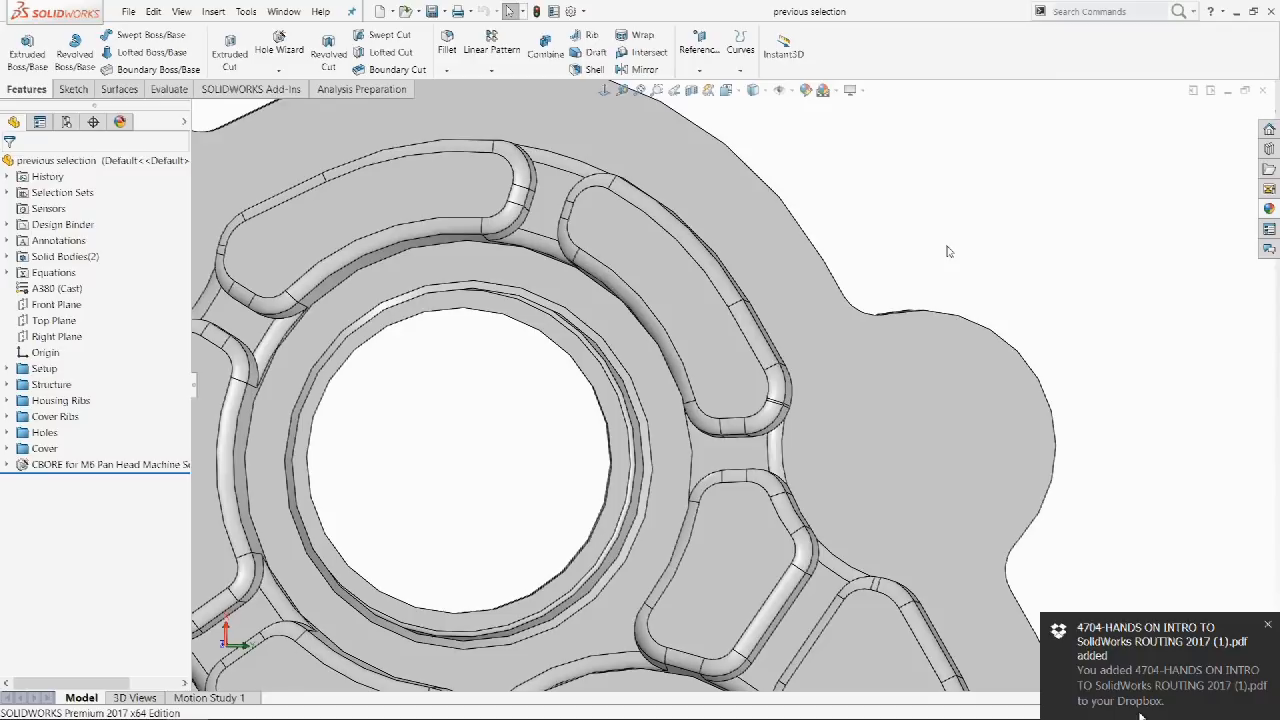
pyautogui.rightClick(949, 251)
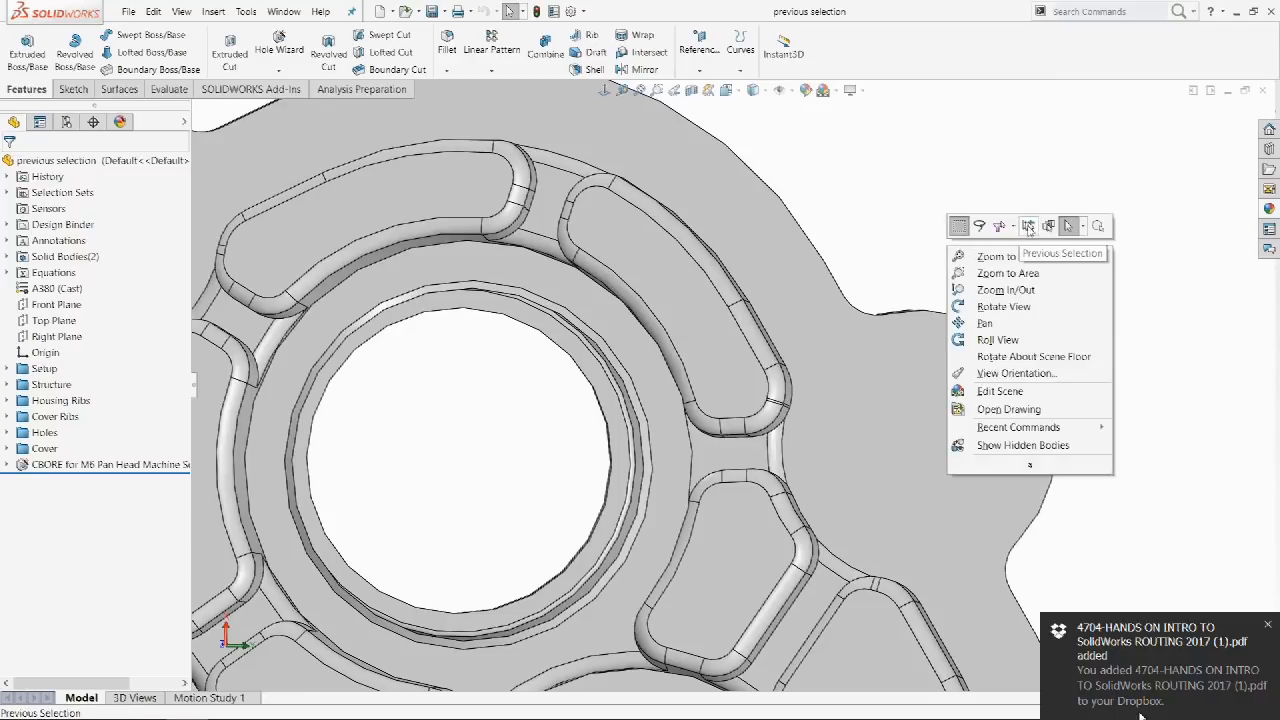
pyautogui.click(1030, 231)
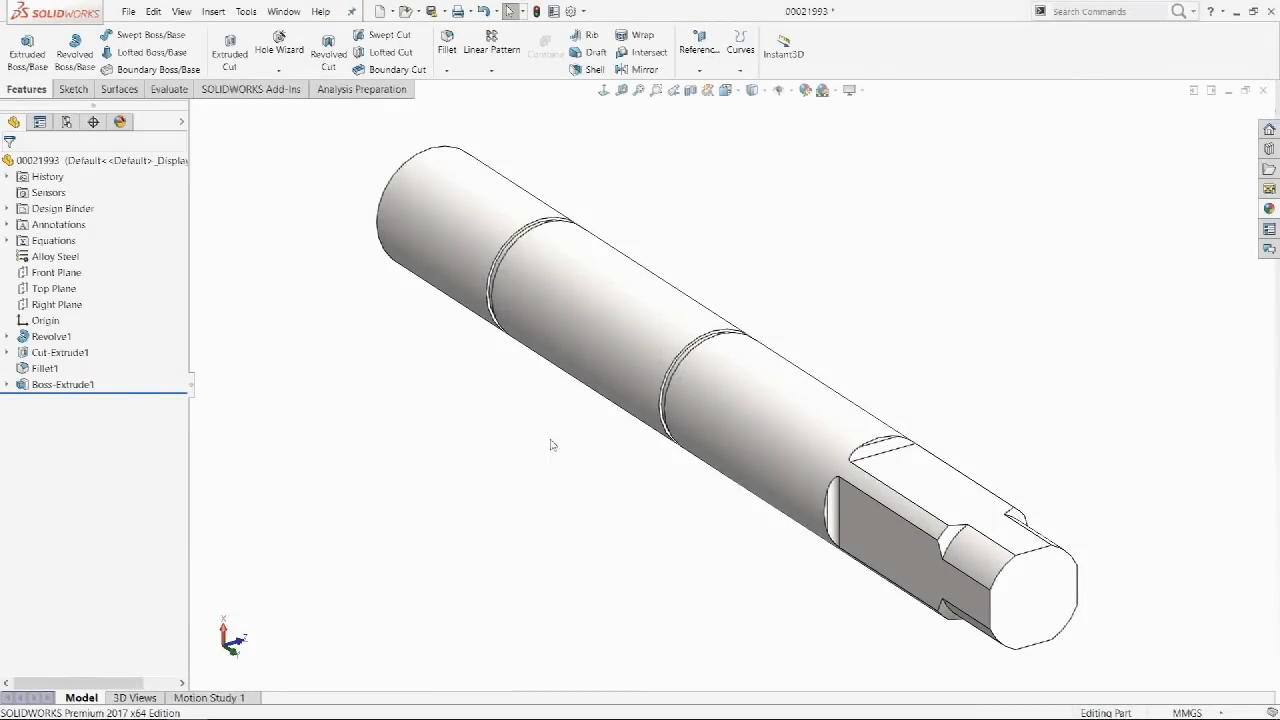
# Use Select Other to pick the hidden inner Face@Revolve1 of the shaft.
pyautogui.click(614, 315)
pyautogui.click(653, 274)
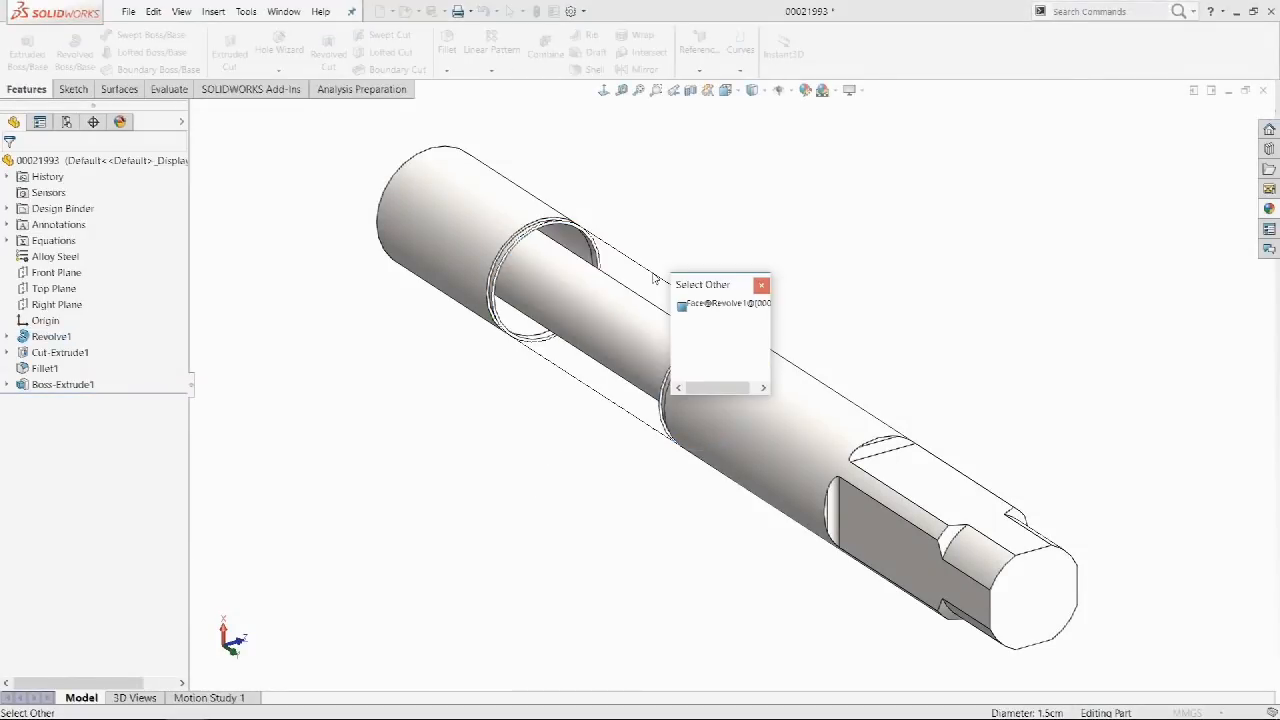
pyautogui.click(729, 304)
# Offset the whole tangent slot outline by 1.00 mm using Select Tangency.
pyautogui.moveTo(729, 259); pyautogui.dragTo(895, 491, button='middle')
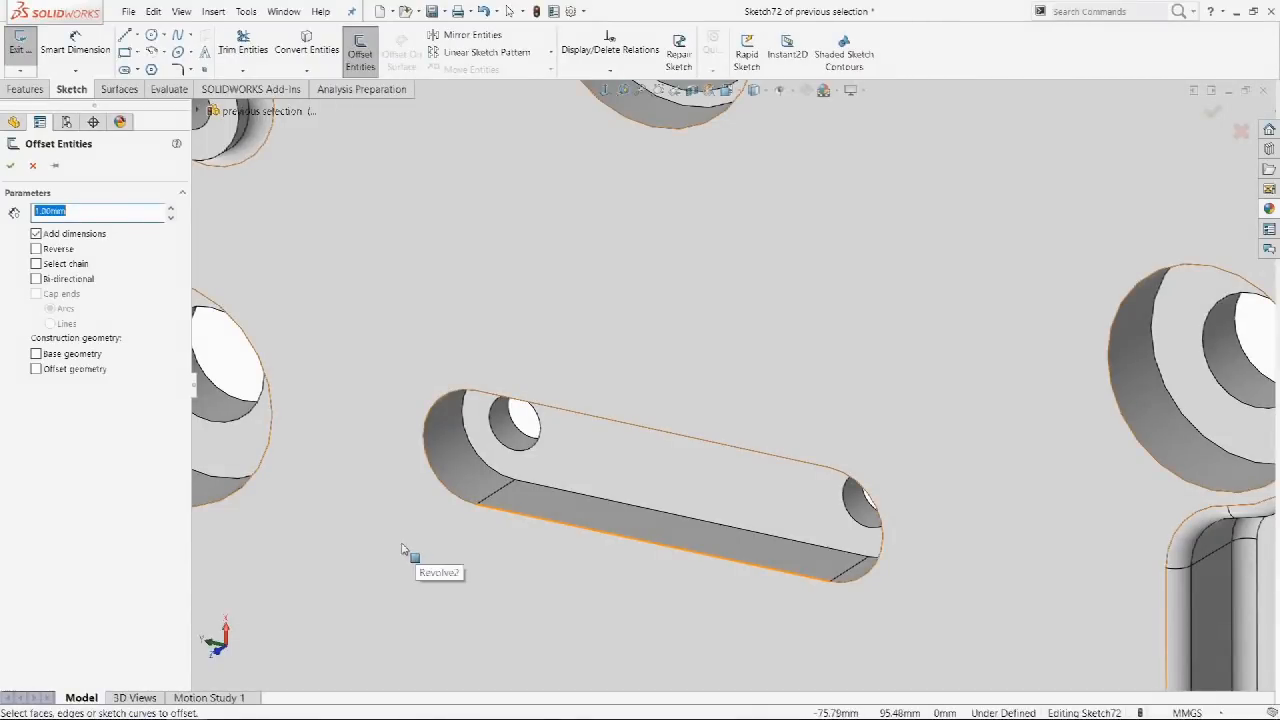
pyautogui.rightClick(546, 522)
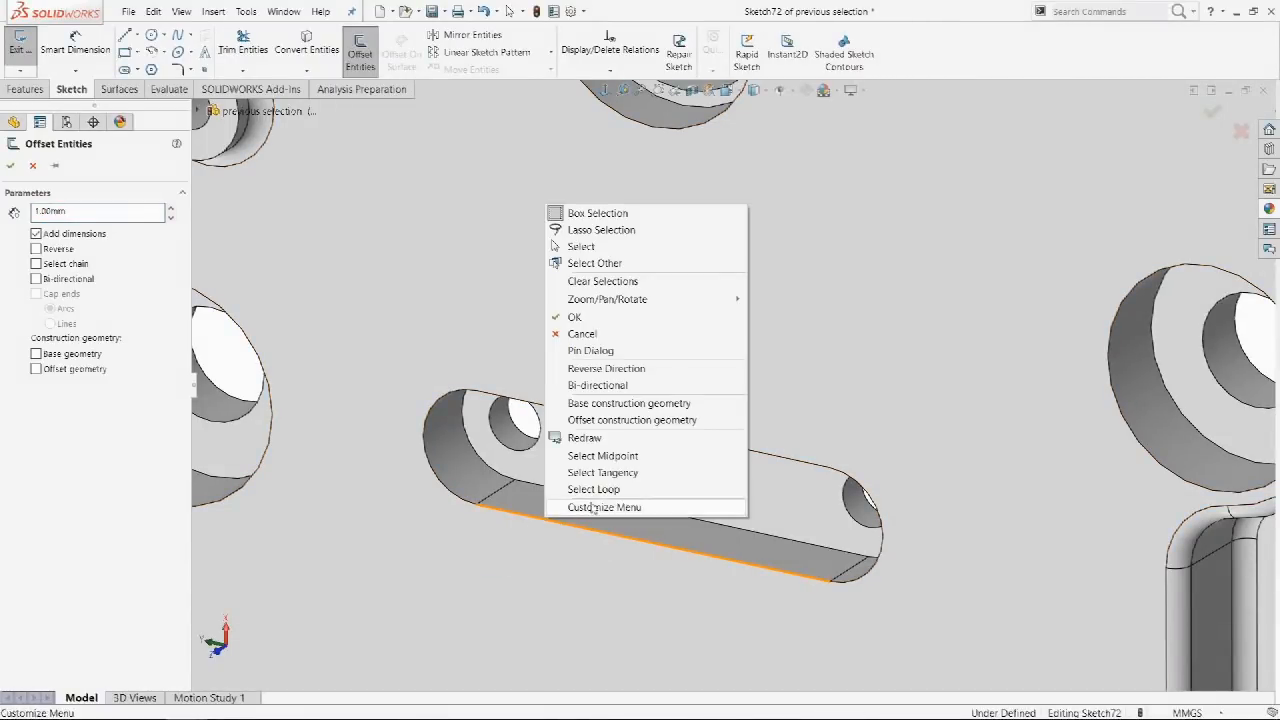
pyautogui.click(615, 474)
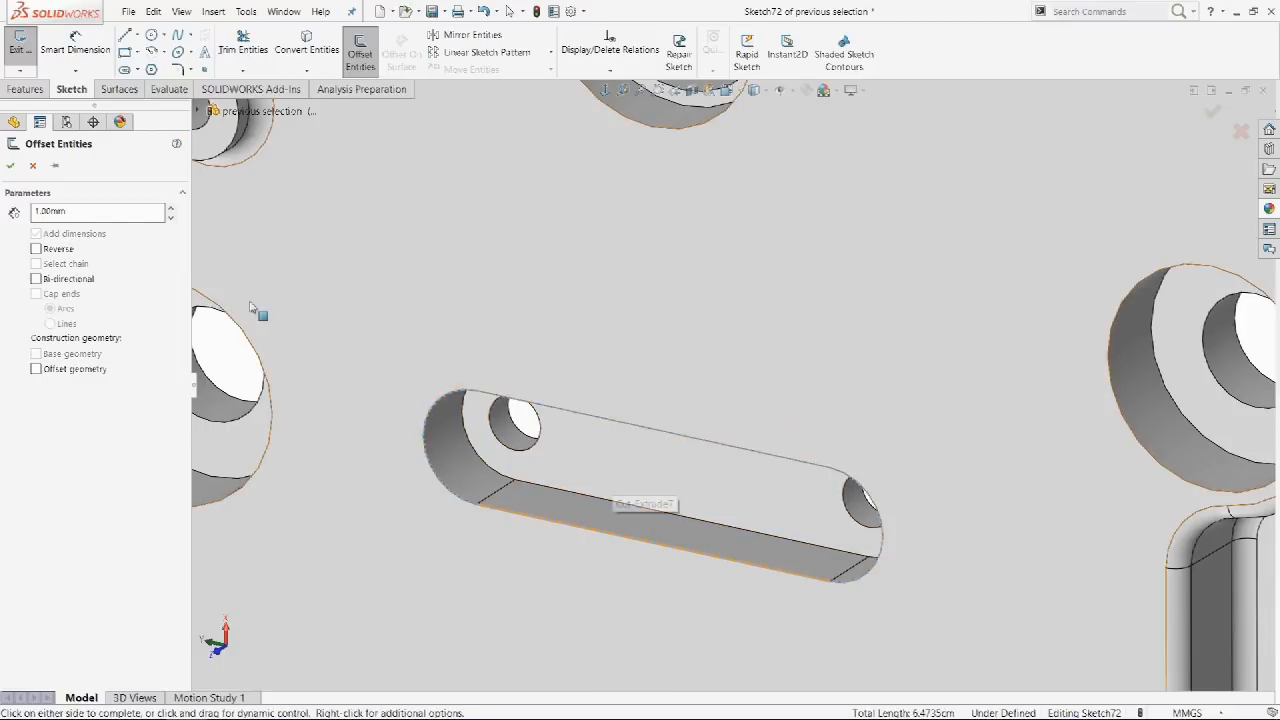
pyautogui.click(8, 168)
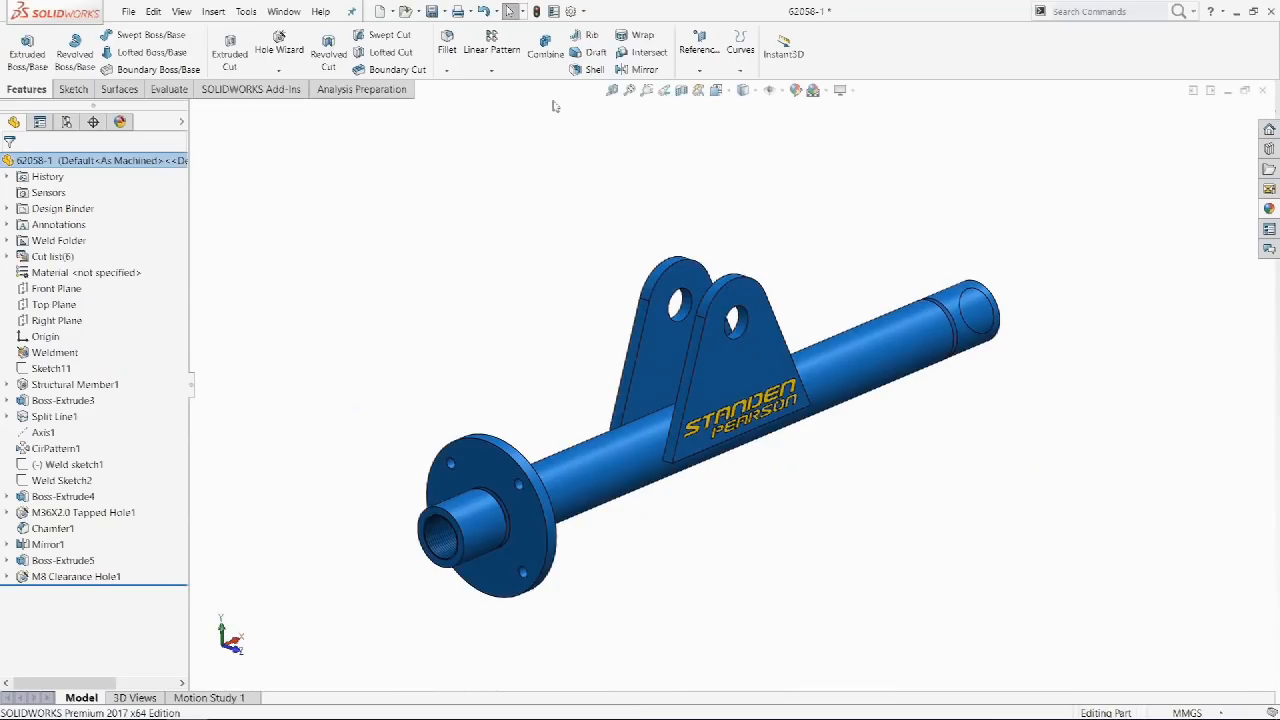
# Drag Normal To from Customize's Standard Views commands onto the Heads-up View toolbar.
pyautogui.click(583, 11)
pyautogui.click(604, 47)
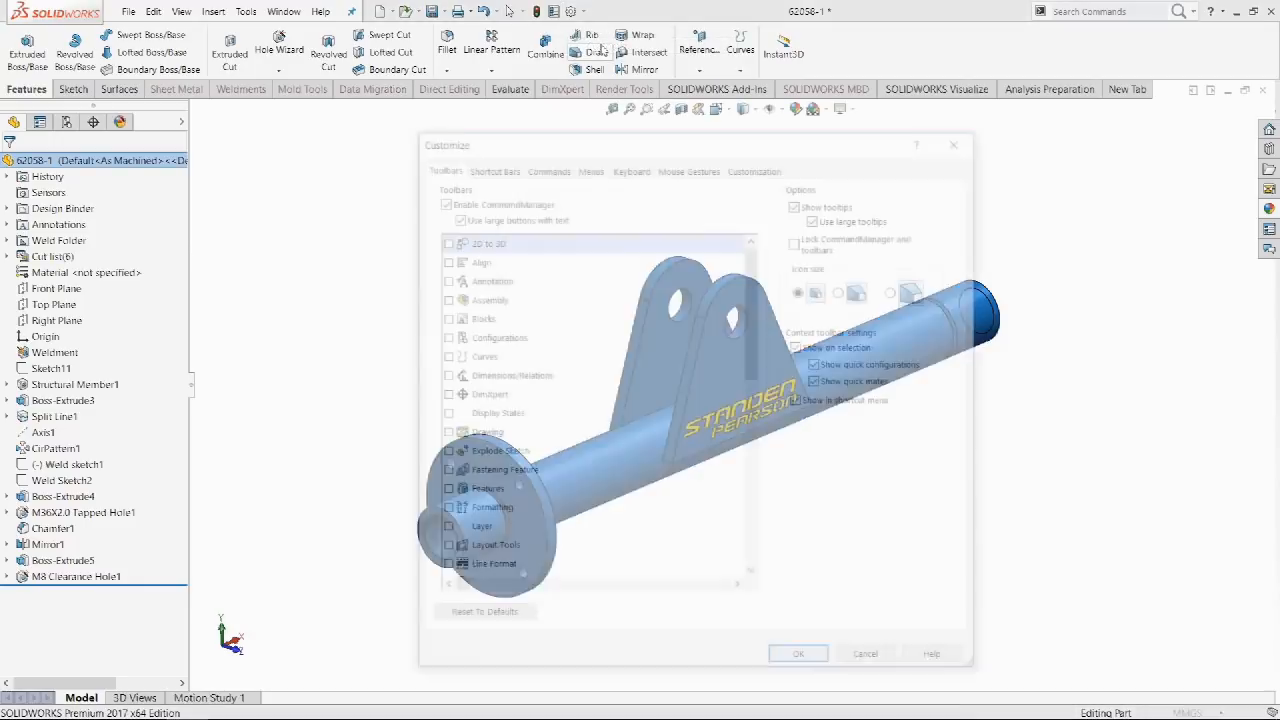
pyautogui.click(546, 166)
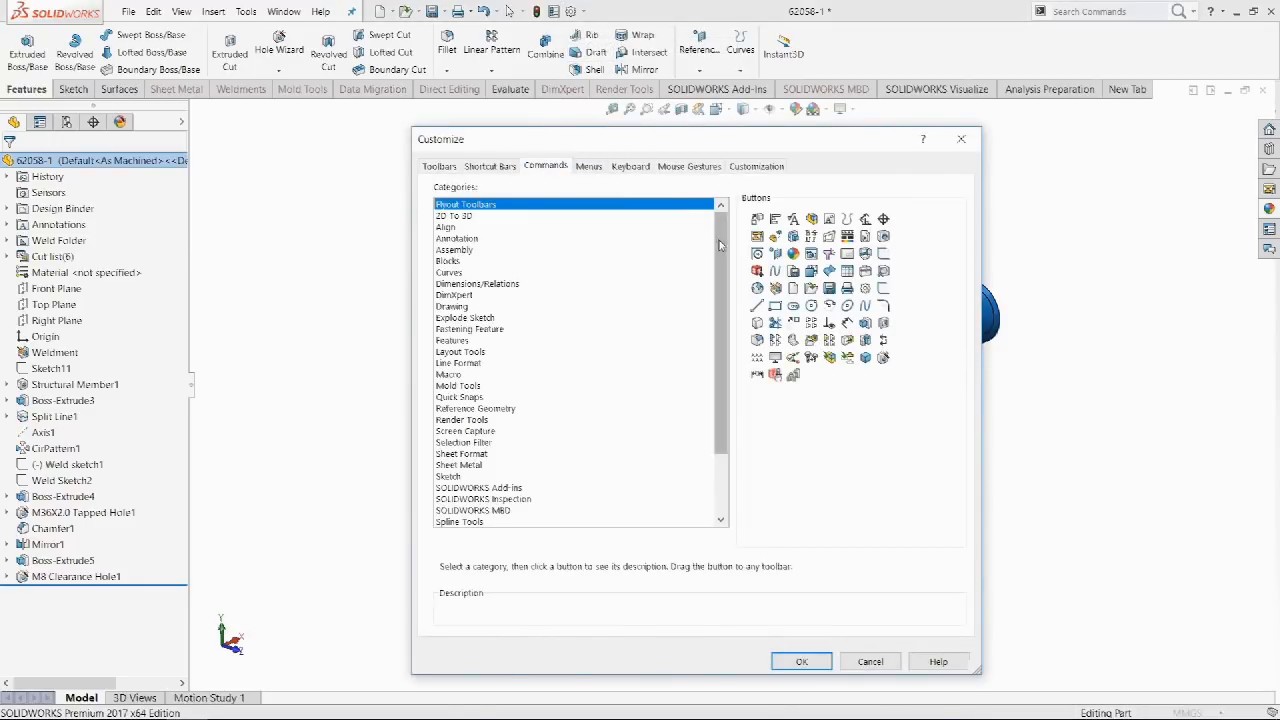
pyautogui.moveTo(721, 264); pyautogui.dragTo(721, 346)
pyautogui.click(488, 465)
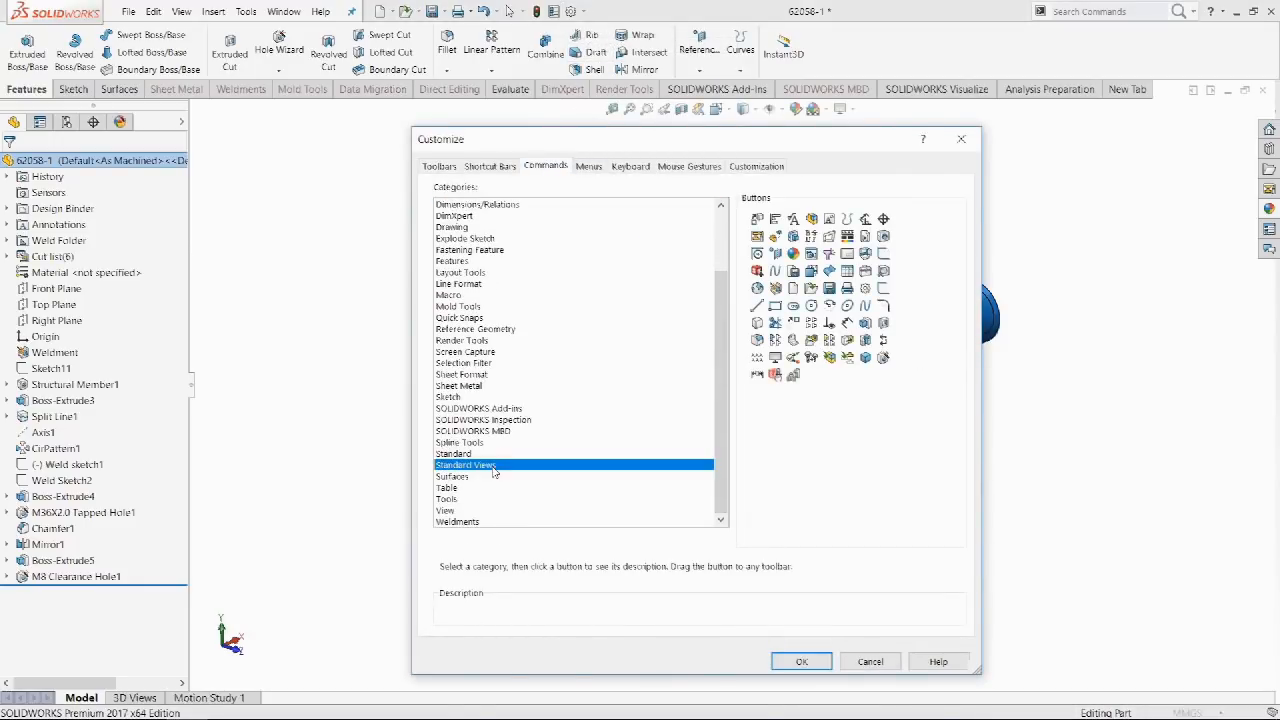
pyautogui.moveTo(771, 243); pyautogui.dragTo(600, 113)
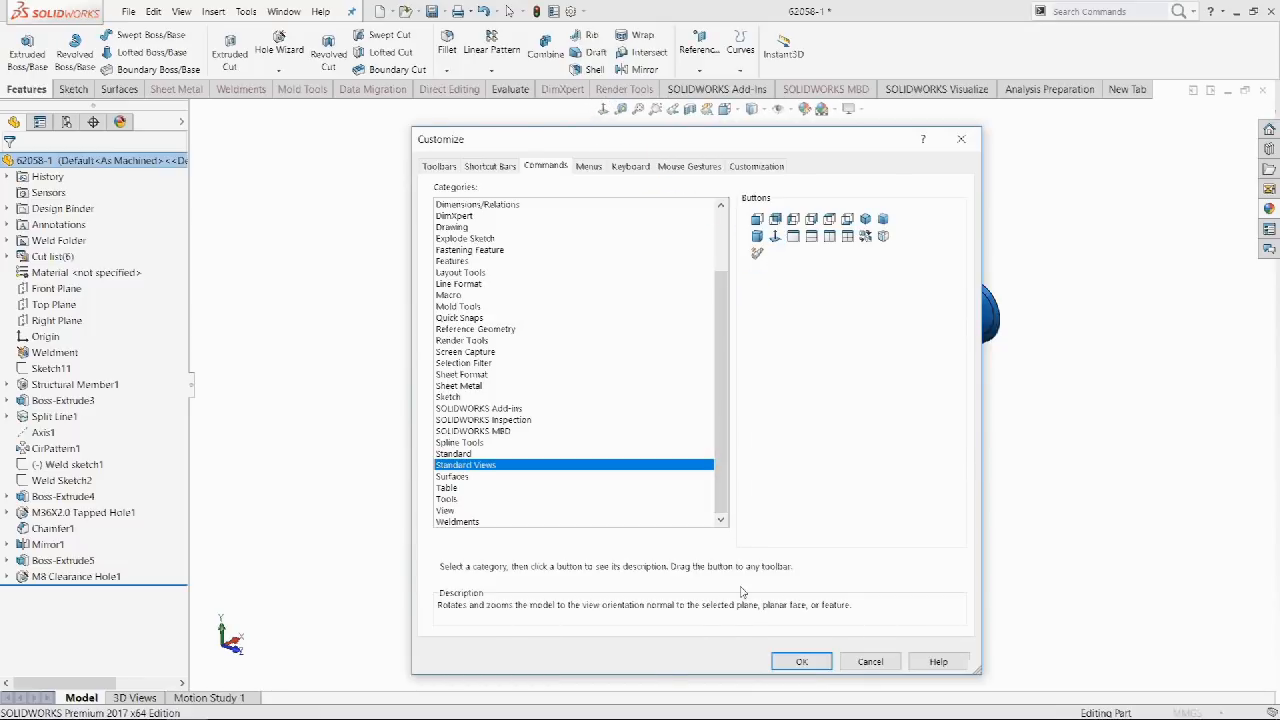
pyautogui.click(784, 660)
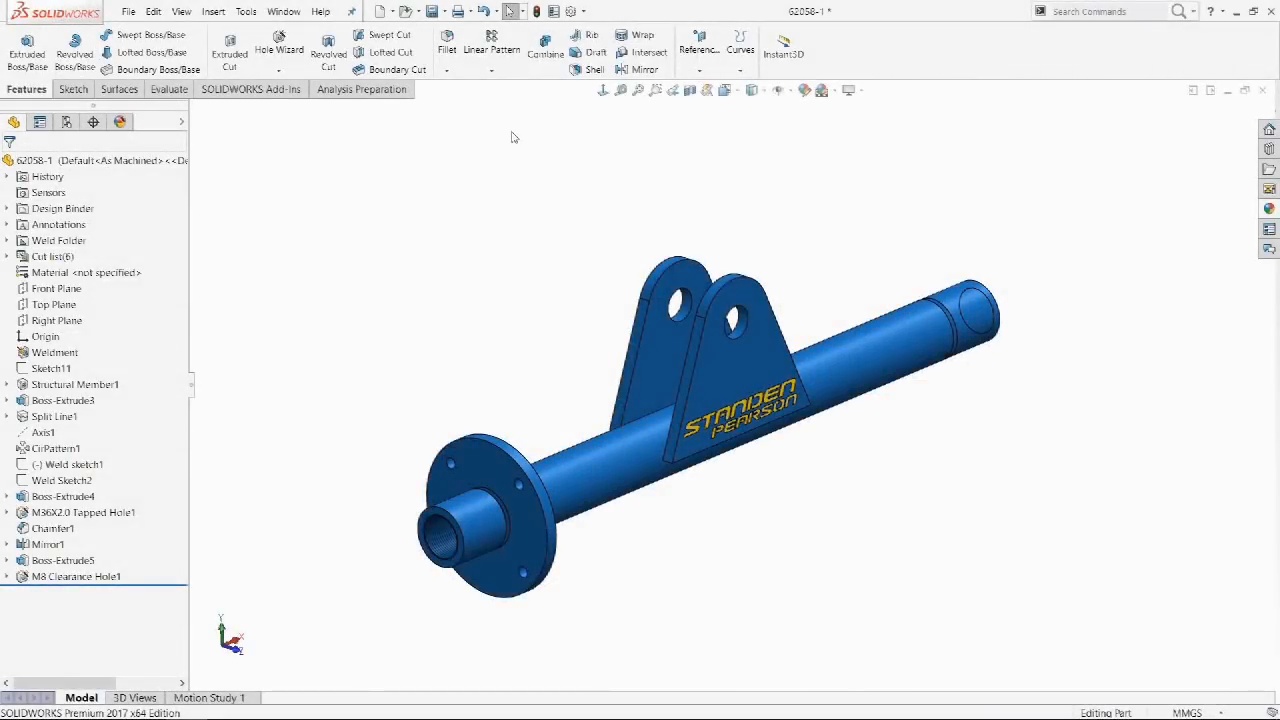
# In Mouse Gestures, keep the 4-gesture layout and assign Isometric a part gesture.
pyautogui.click(583, 11)
pyautogui.click(605, 46)
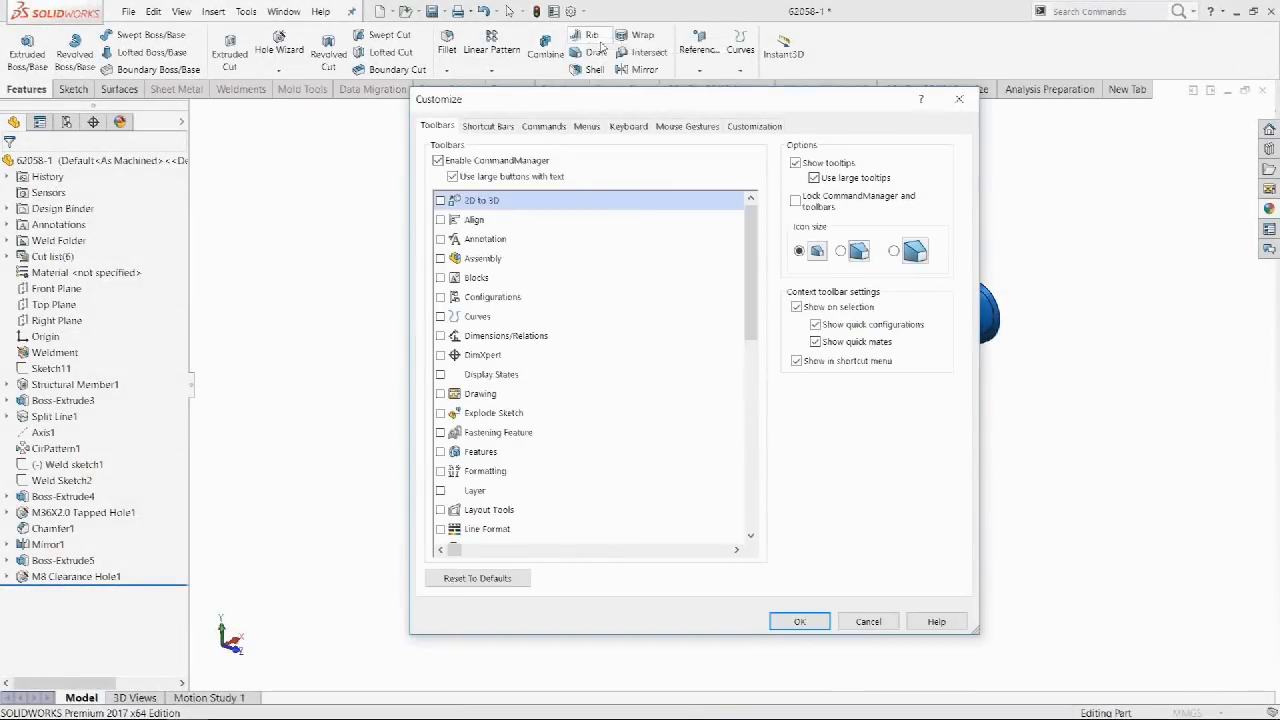
pyautogui.click(667, 128)
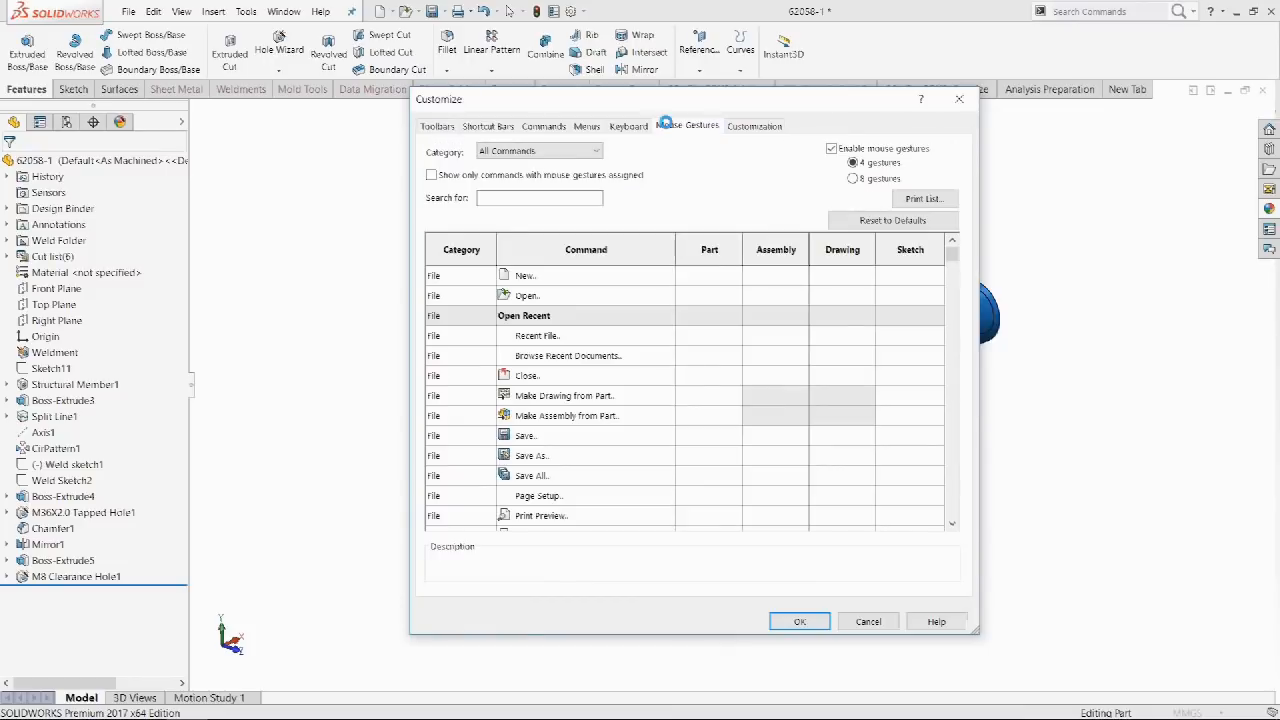
pyautogui.click(855, 180)
pyautogui.click(852, 162)
pyautogui.click(574, 196)
pyautogui.write('iso')
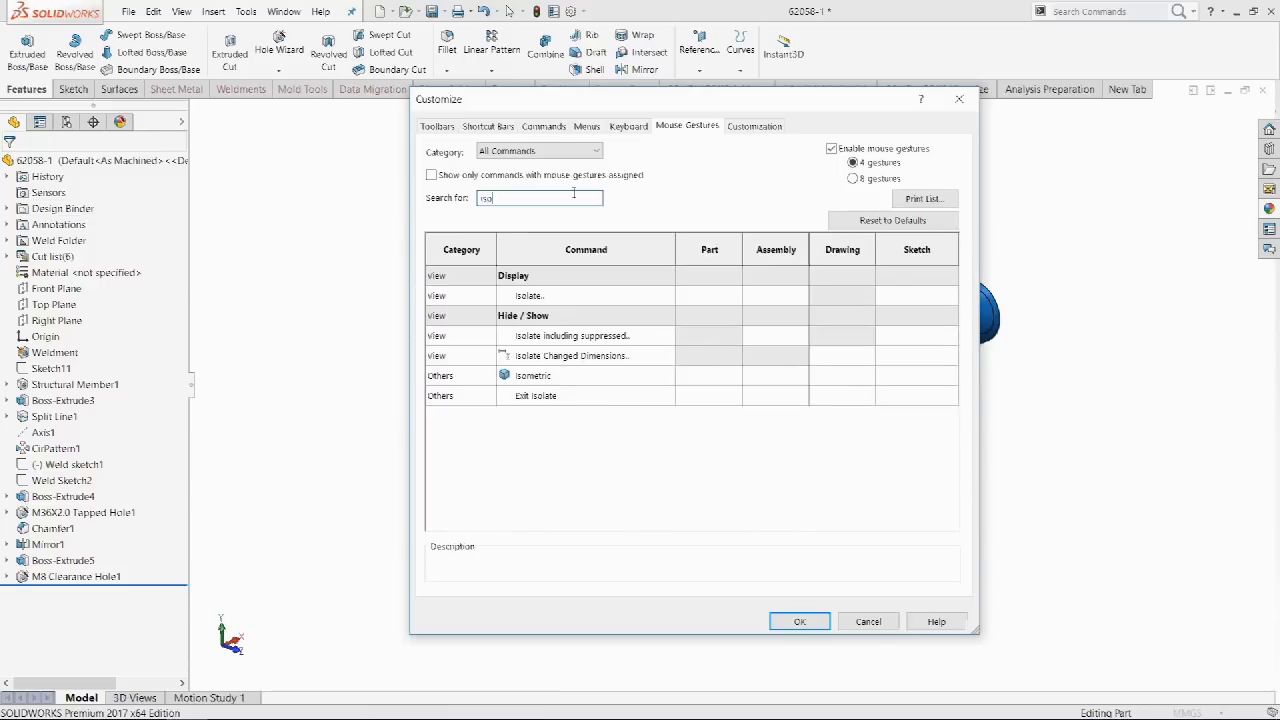
pyautogui.click(720, 377)
pyautogui.click(737, 376)
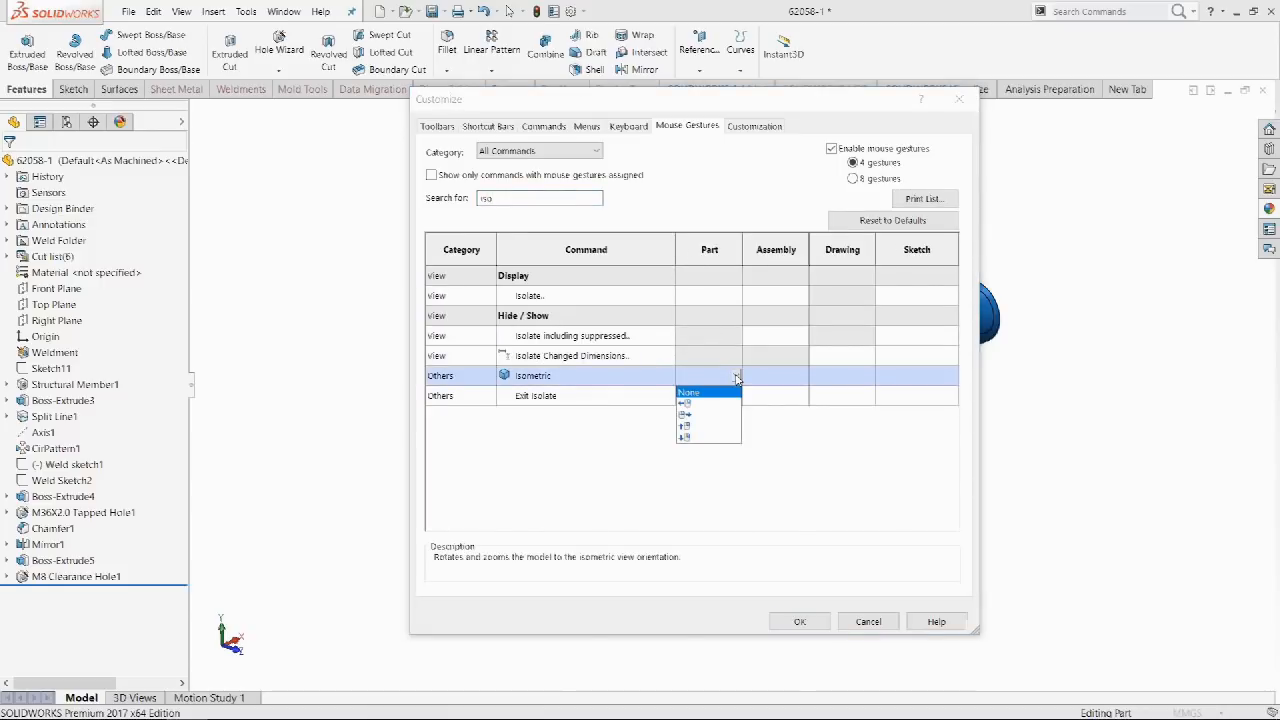
pyautogui.click(718, 426)
# Search 'rectan' and assign Center Rectangle the left part gesture.
pyautogui.doubleClick(537, 200)
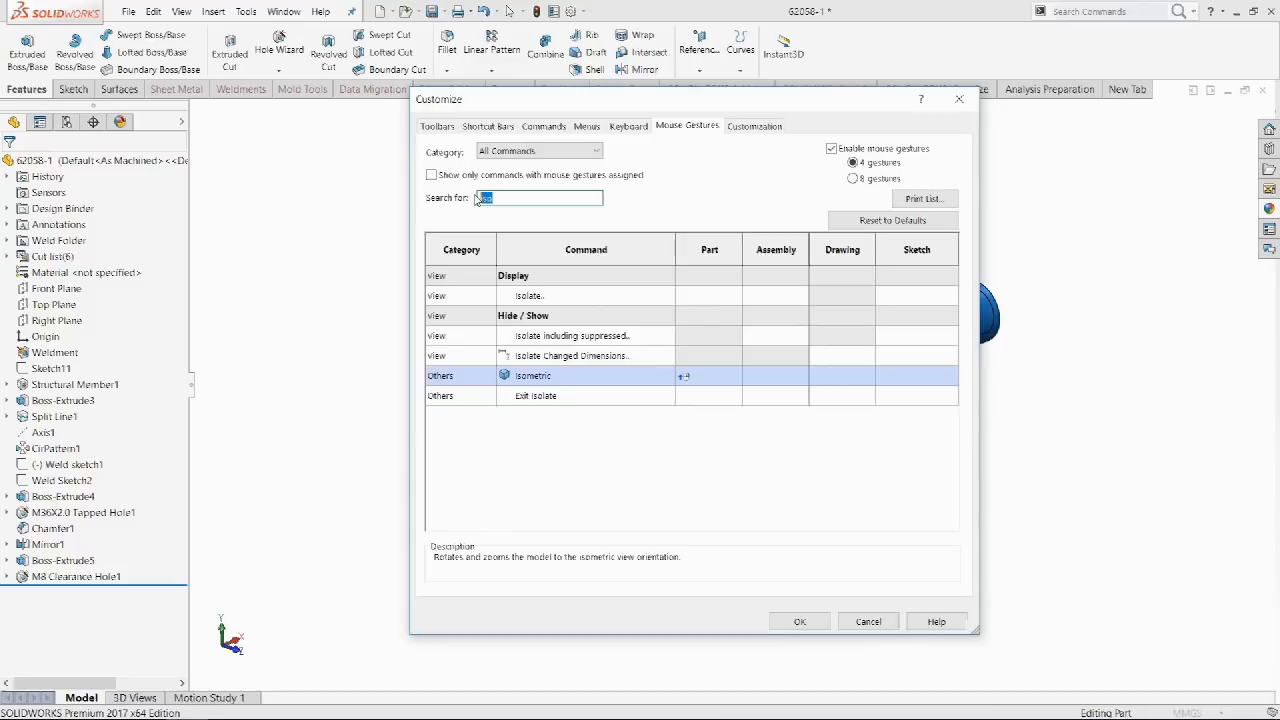
pyautogui.write('rectan')
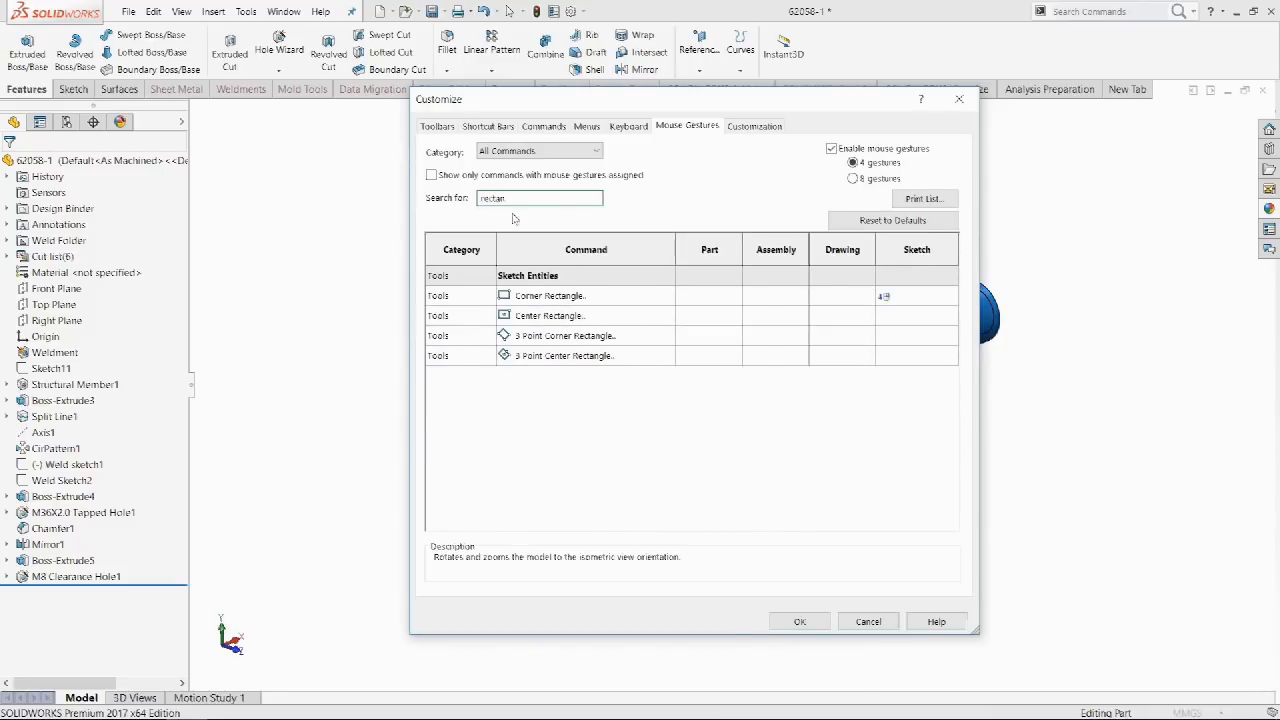
pyautogui.click(716, 318)
pyautogui.click(737, 316)
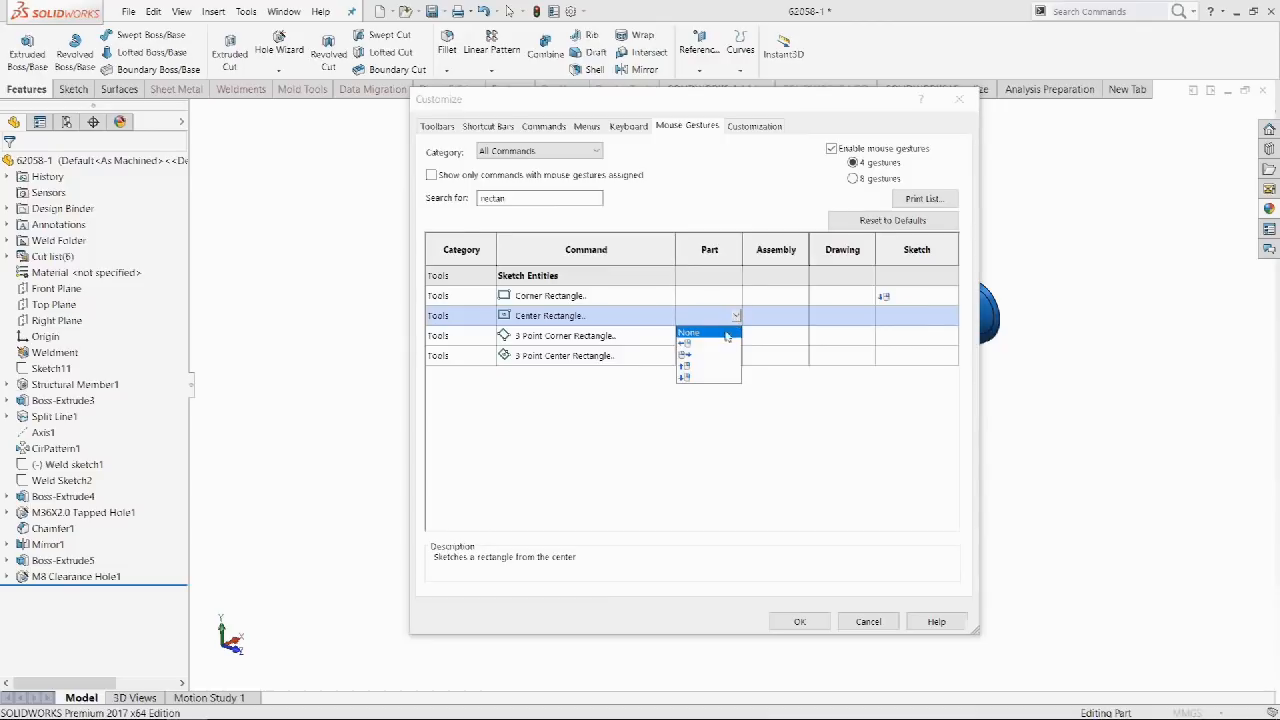
pyautogui.click(723, 344)
# Save the gestures, then use them to go isometric and start a sketch normal to the gusset face.
pyautogui.click(800, 622)
pyautogui.moveTo(450, 236); pyautogui.dragTo(447, 208, button='right')
pyautogui.moveTo(460, 142)
pyautogui.mouseDown(button='right')
pyautogui.moveTo(474, 174)
pyautogui.moveTo(519, 142)
pyautogui.mouseUp(button='right')
pyautogui.click(677, 358)
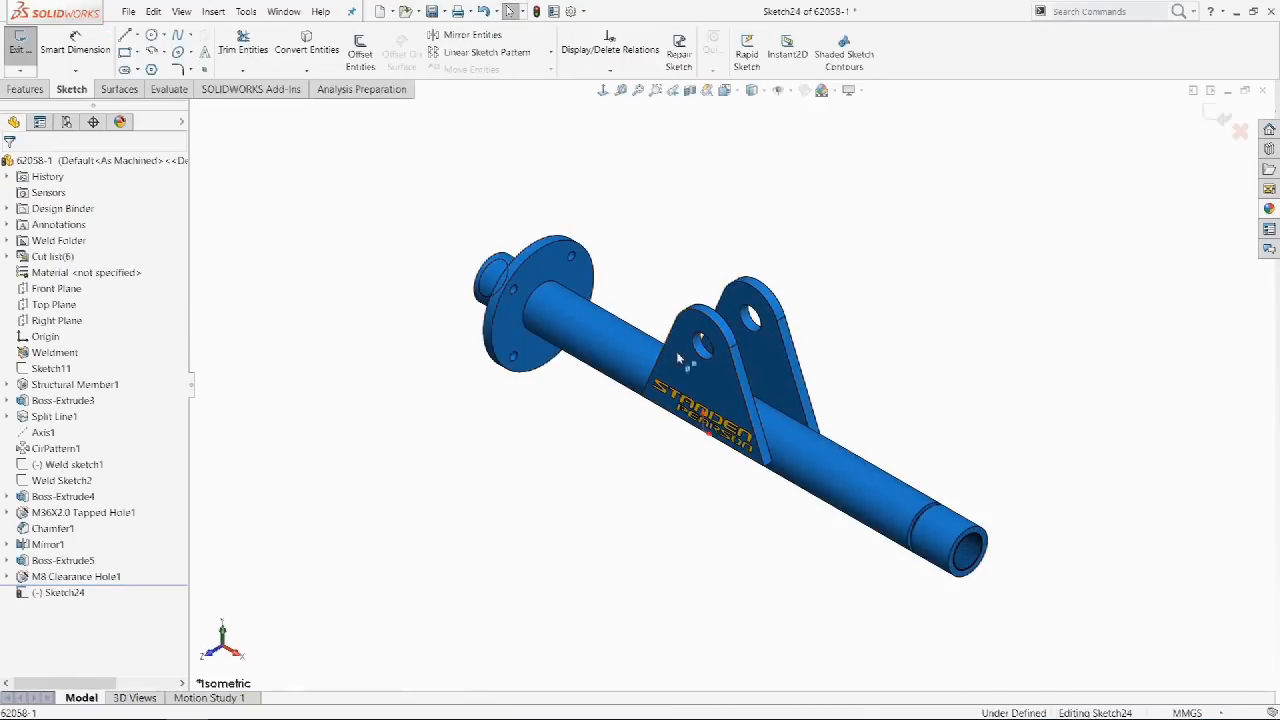
pyautogui.moveTo(598, 146); pyautogui.dragTo(596, 188, button='right')
# Draw a rectangle on the gusset face and dimension its top edge at 60.935.
pyautogui.click(698, 376)
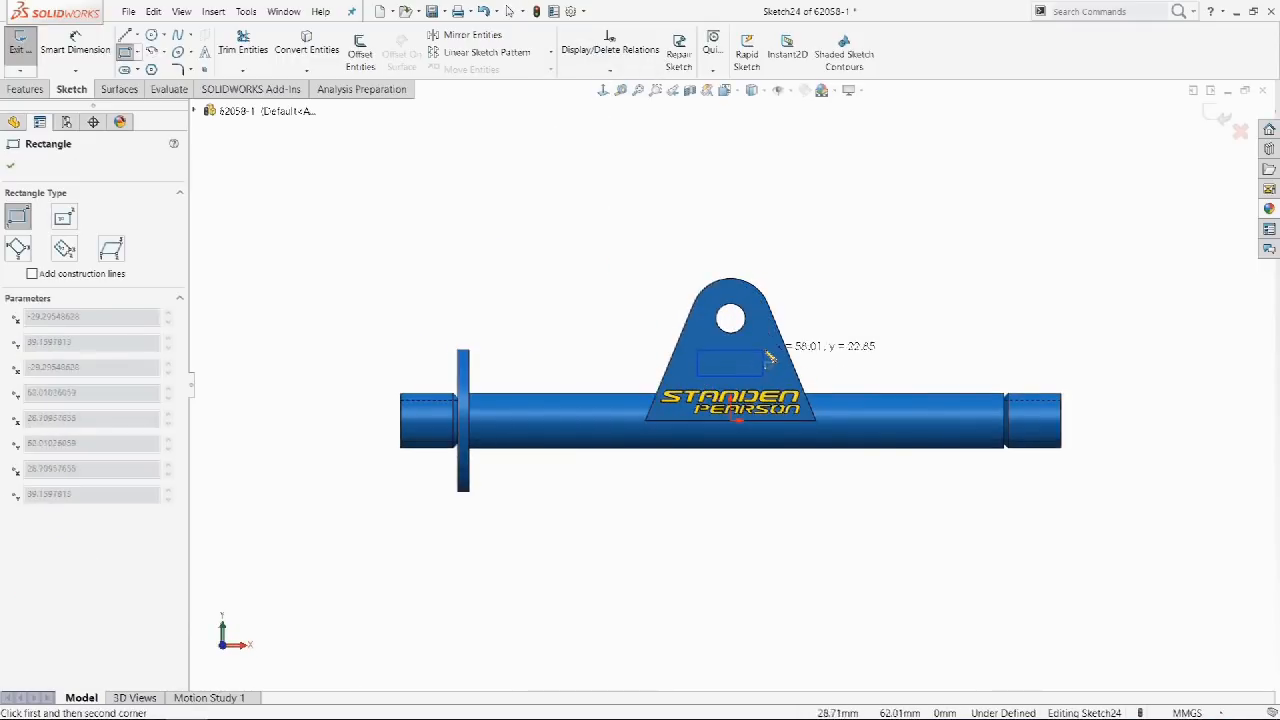
pyautogui.click(768, 346)
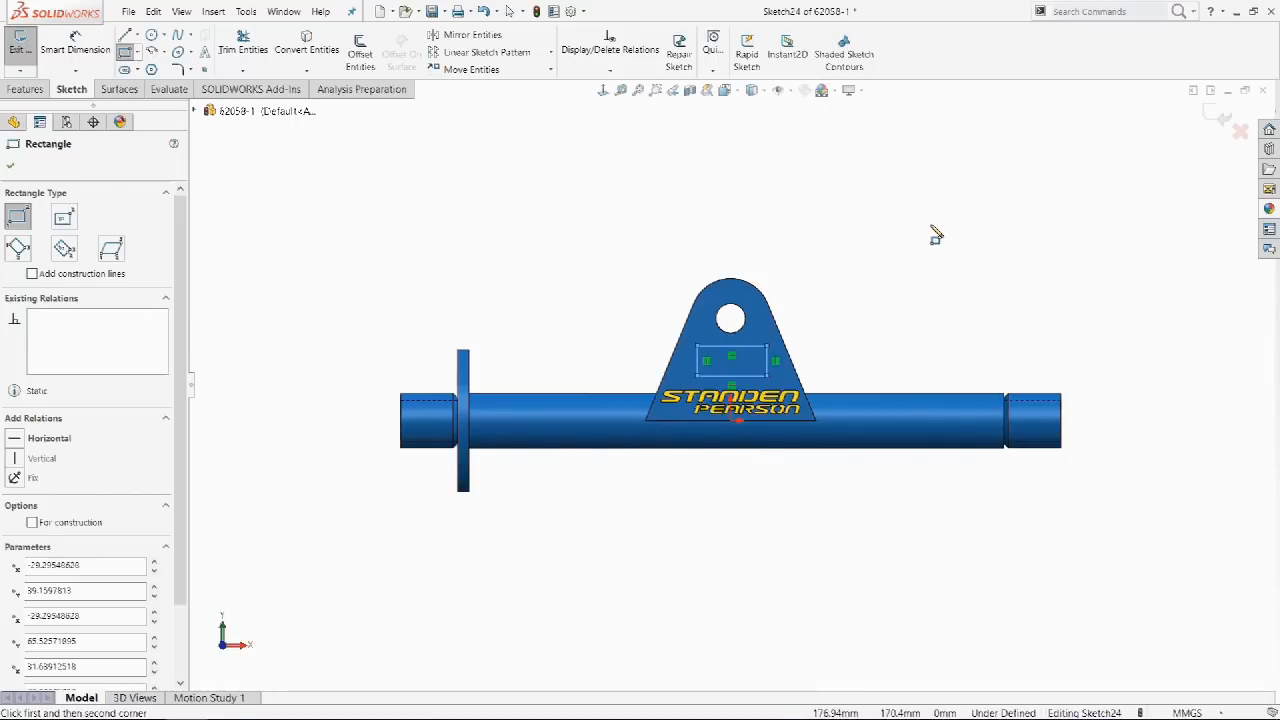
pyautogui.moveTo(937, 176); pyautogui.dragTo(937, 166, button='right')
pyautogui.click(733, 346)
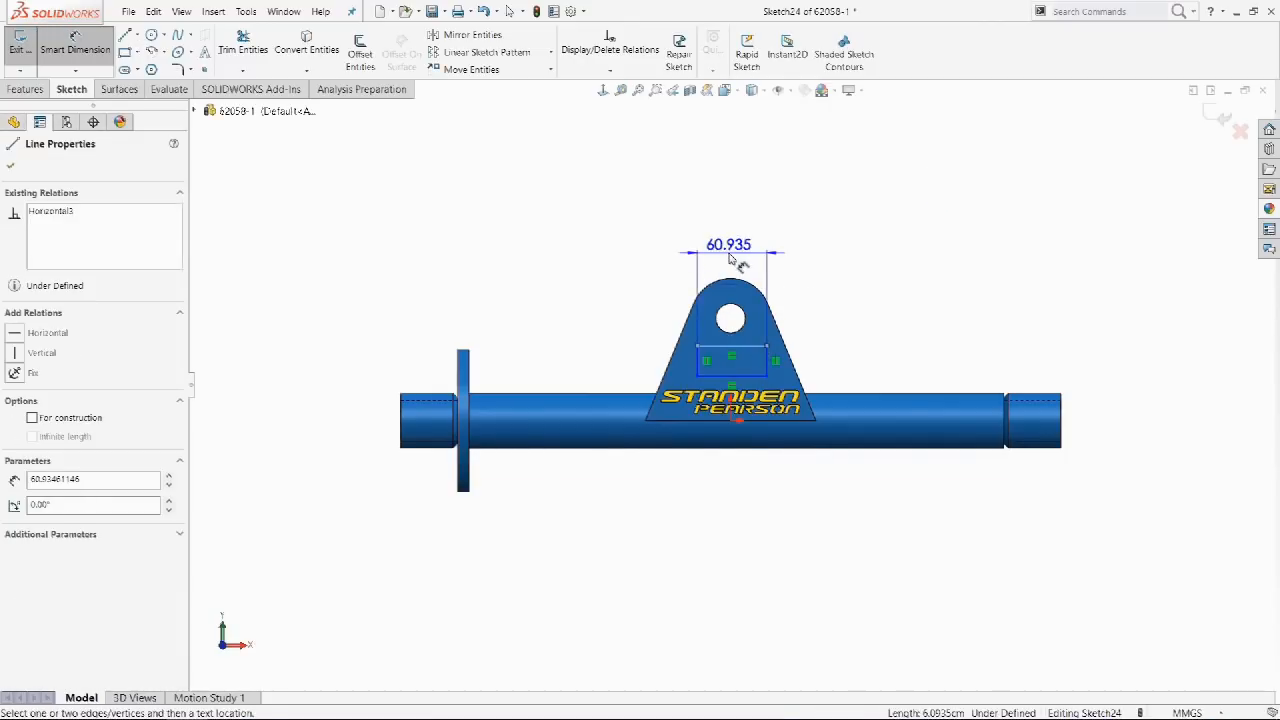
pyautogui.click(729, 255)
pyautogui.click(655, 254)
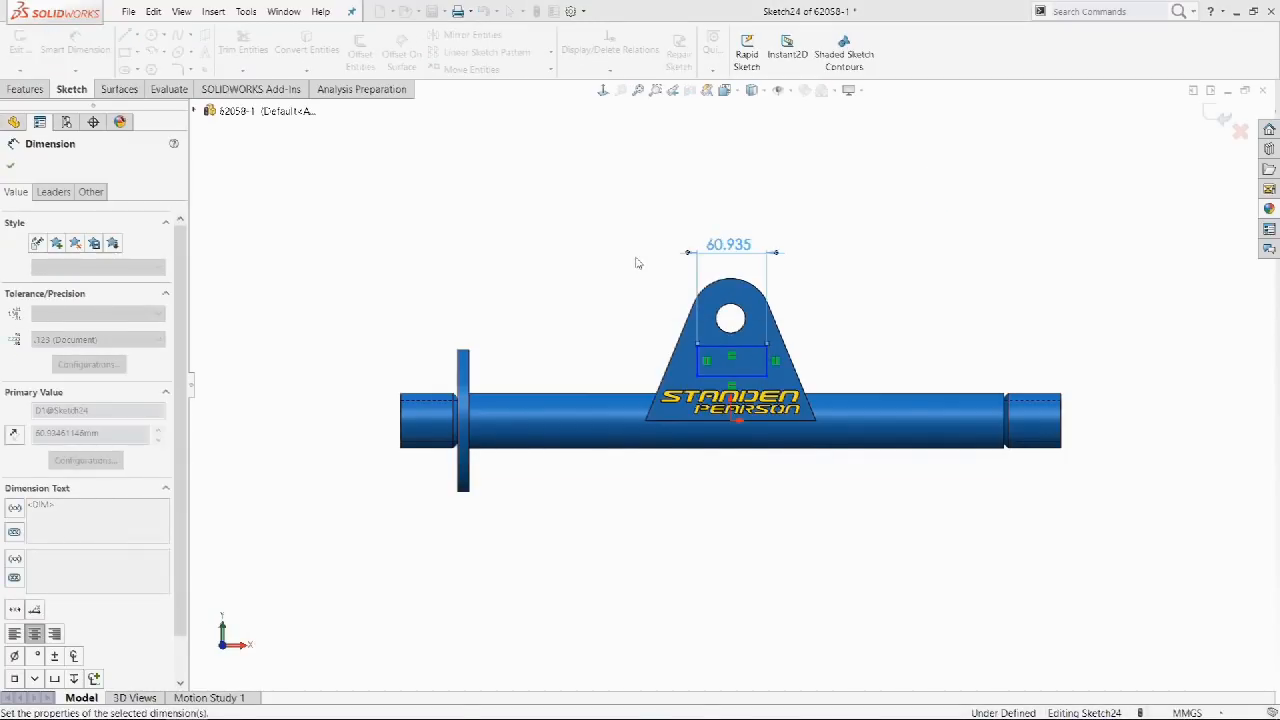
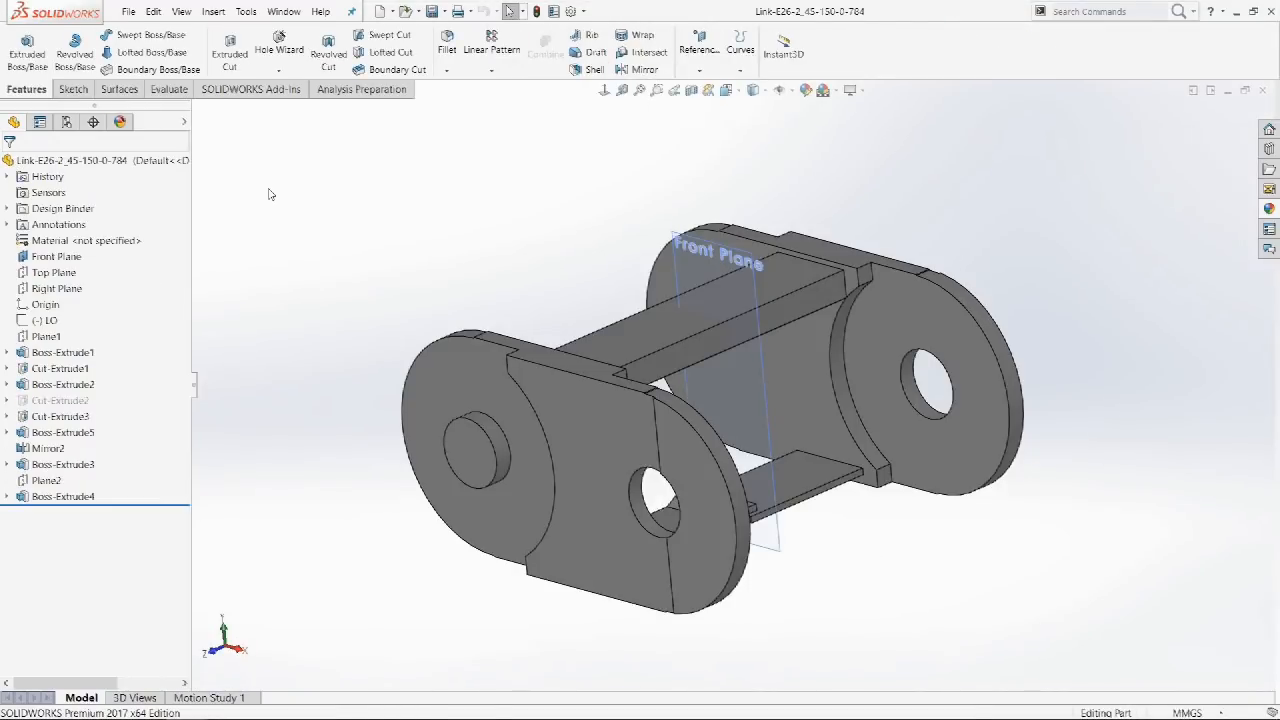
# Cycle through the open documents with Ctrl+Tab and the Window list, ending on Abfan16_DOF1.
pyautogui.hotkey('ctrl', 'Tab')
pyautogui.click(288, 14)
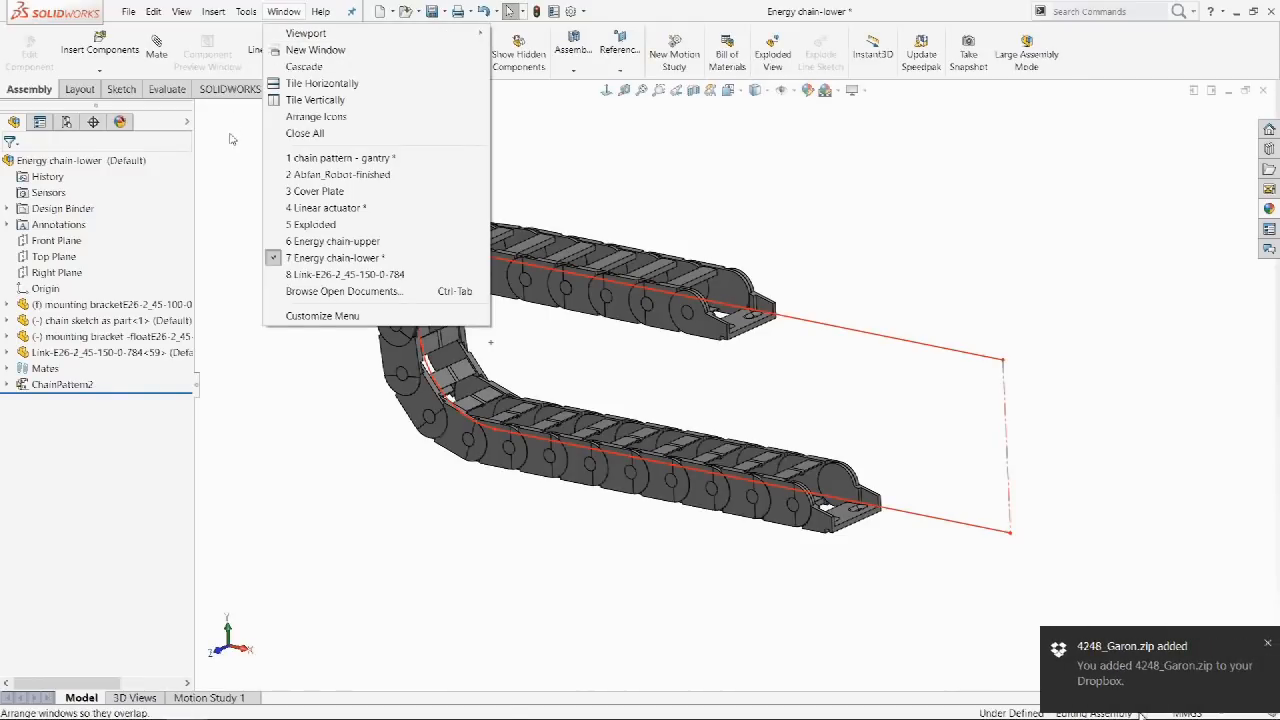
pyautogui.hotkey('ctrl', 'Tab')
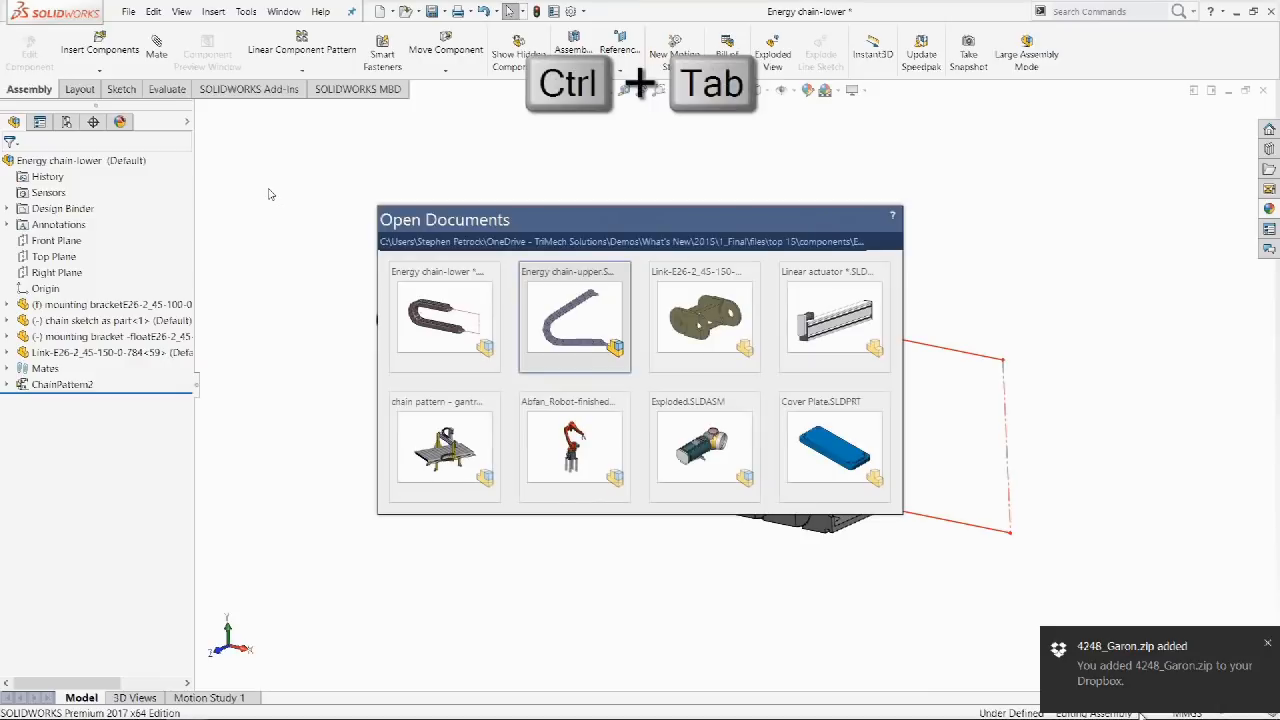
pyautogui.hotkey('ctrl', 'Tab')
pyautogui.hotkey('ctrl', 'Tab')
pyautogui.hotkey('ctrl', 'Tab')
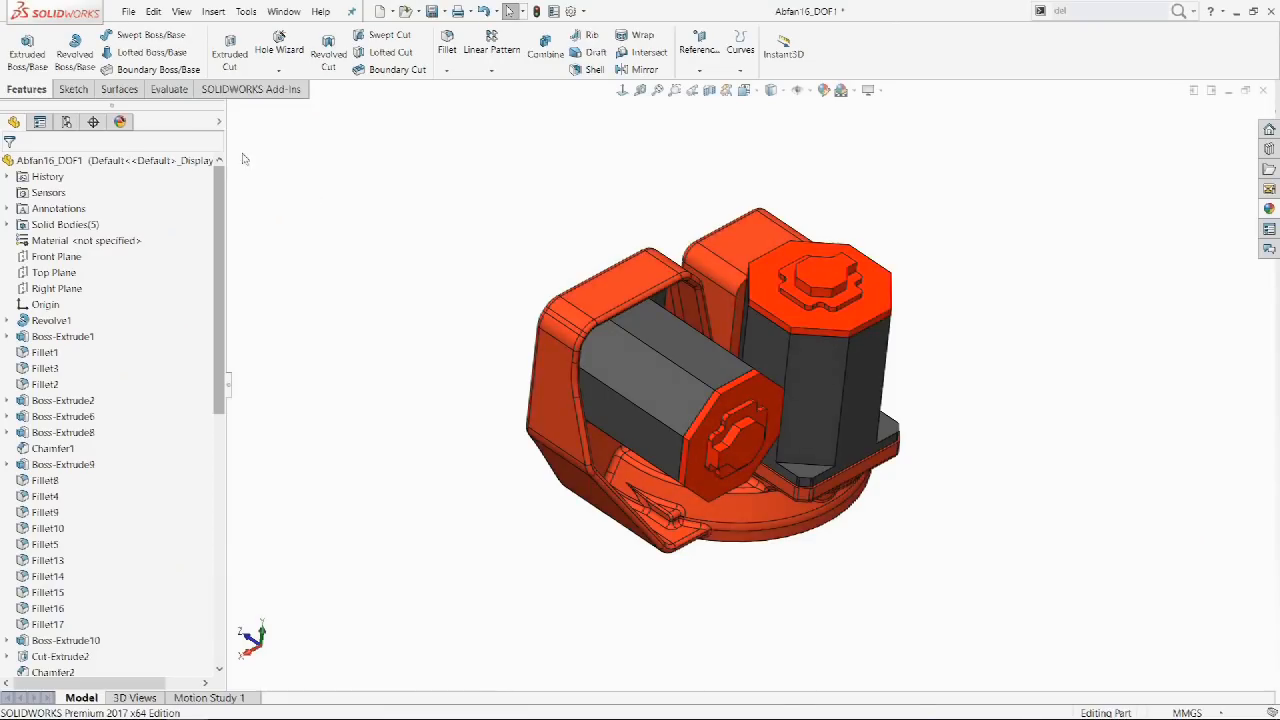
# Filter the Abfan16_DOF1 feature tree by 'lay', 'hor' and 'vert', clearing the filter between searches.
pyautogui.click(168, 140)
pyautogui.write('lay')
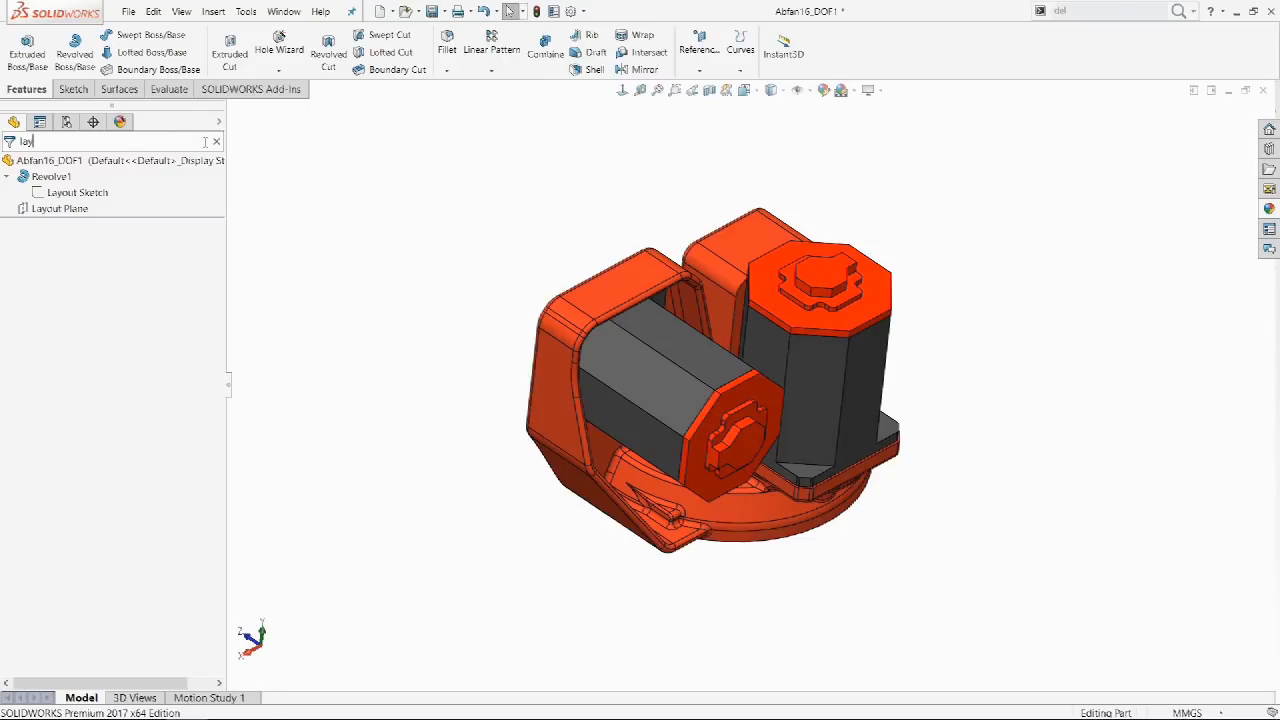
pyautogui.click(217, 143)
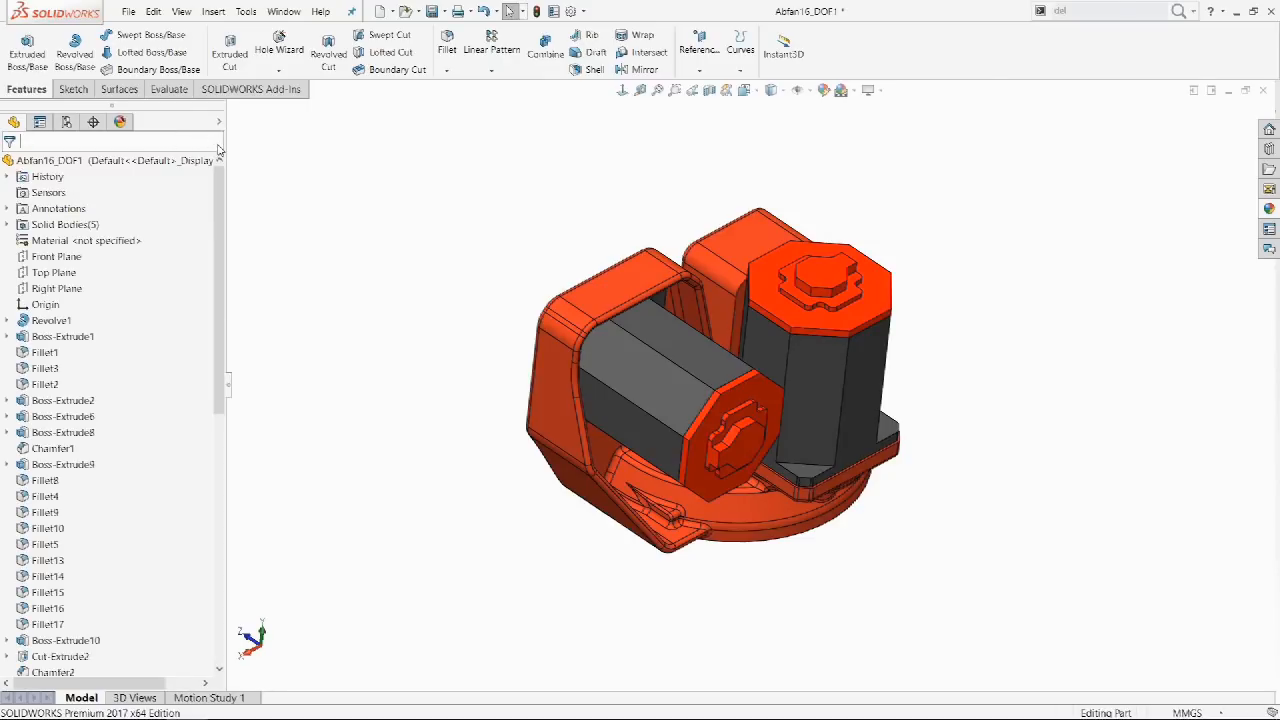
pyautogui.write('hor')
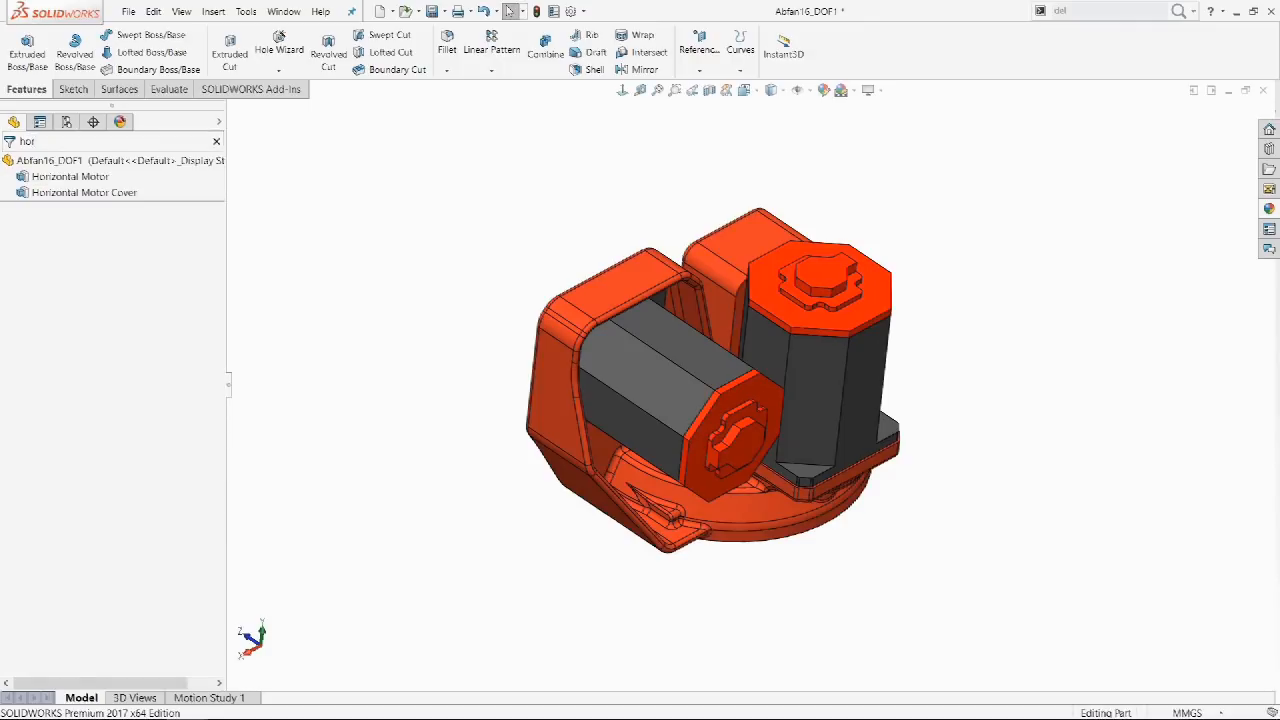
pyautogui.click(217, 143)
pyautogui.write('vert')
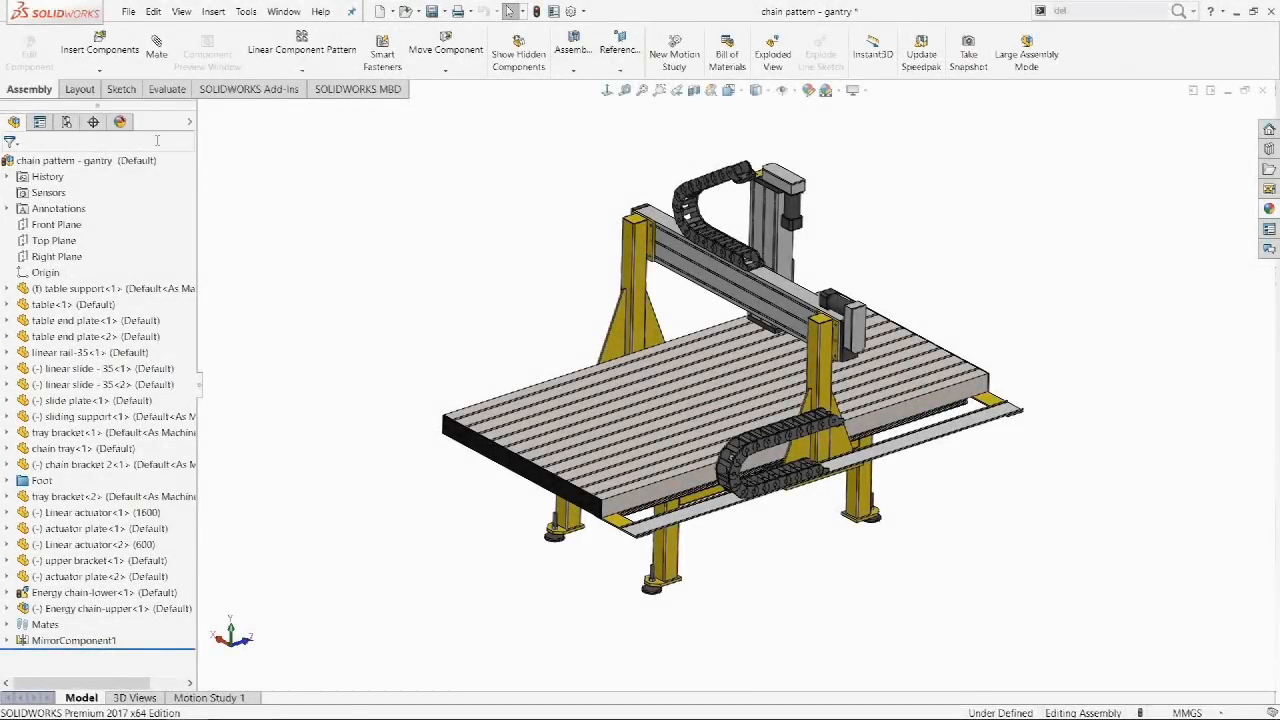
# Filter the chain pattern - gantry assembly tree by typing 'end' in the filter box.
pyautogui.click(157, 141)
pyautogui.write('en')
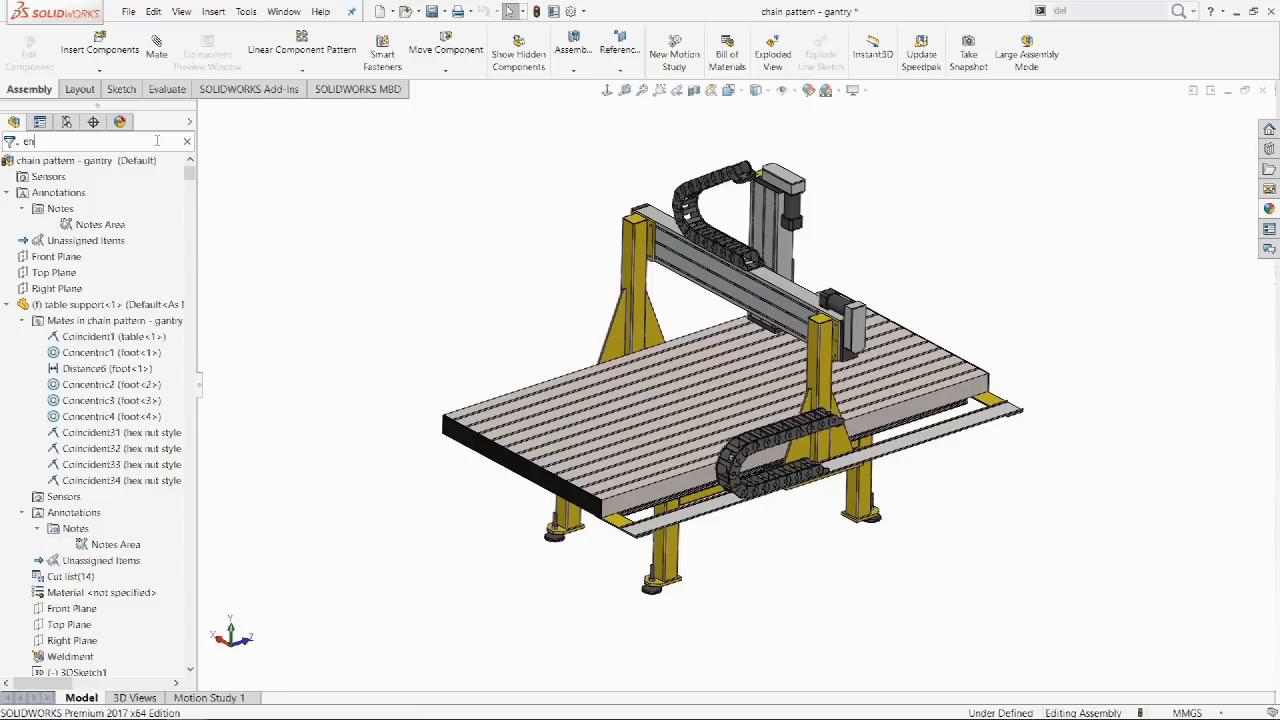
pyautogui.write('d')
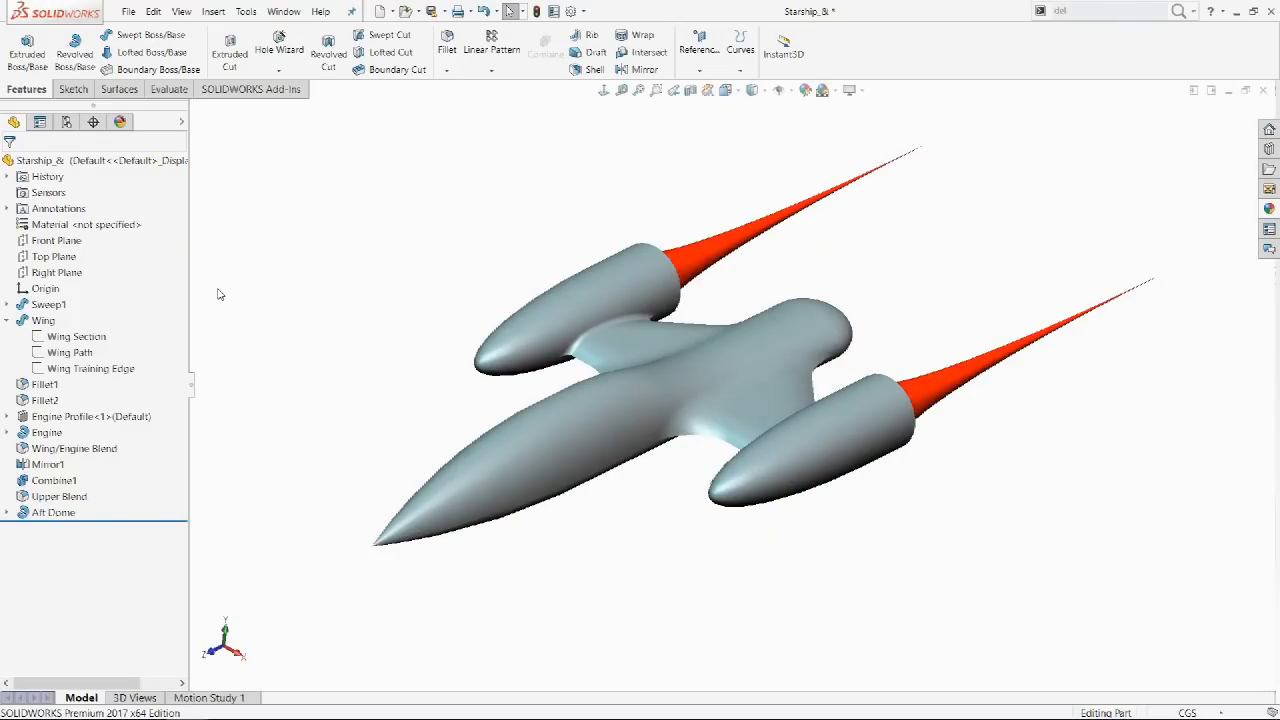
# Show the Starship_& tree in Flat Tree View, then restore the nested view with Ctrl+T.
pyautogui.rightClick(166, 162)
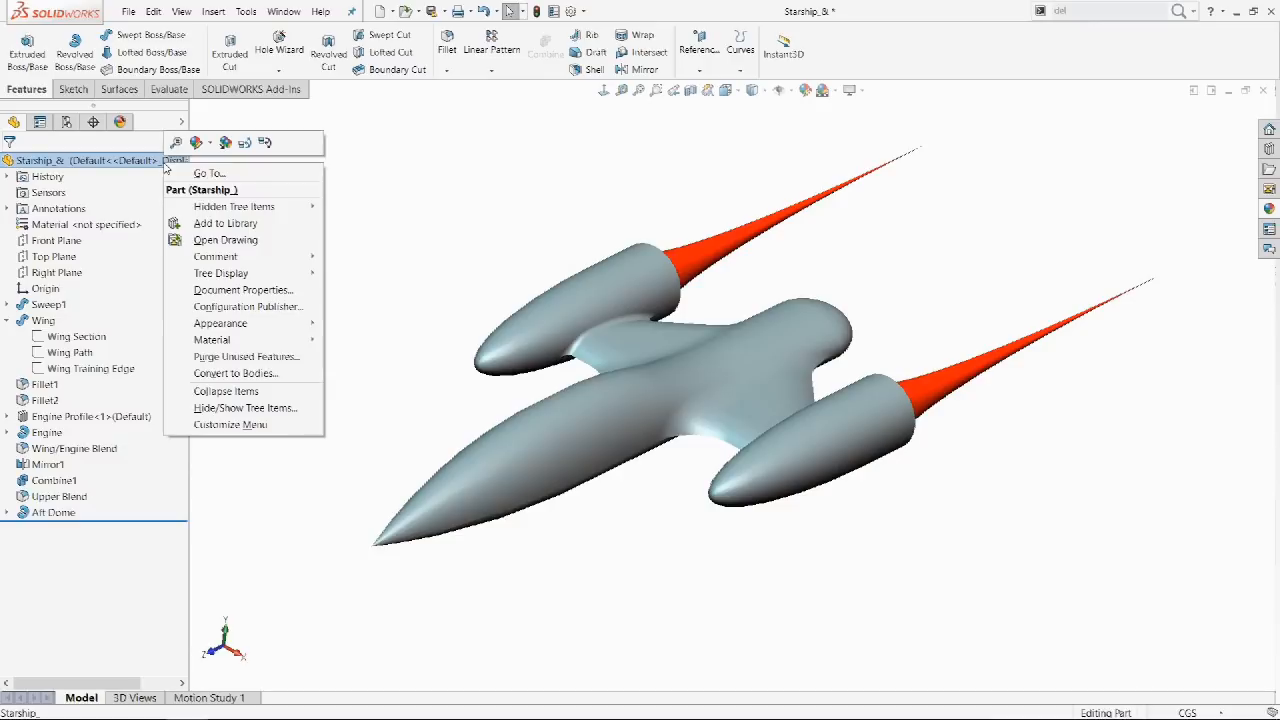
pyautogui.moveTo(288, 274)
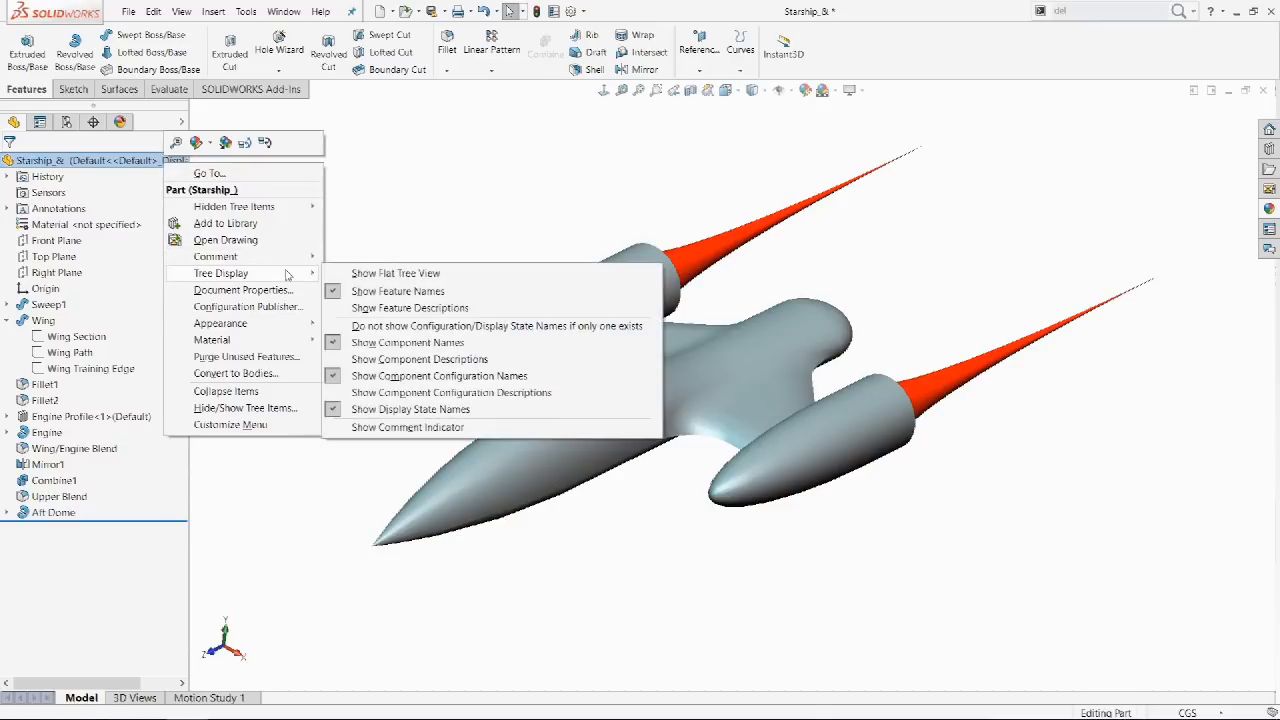
pyautogui.click(377, 274)
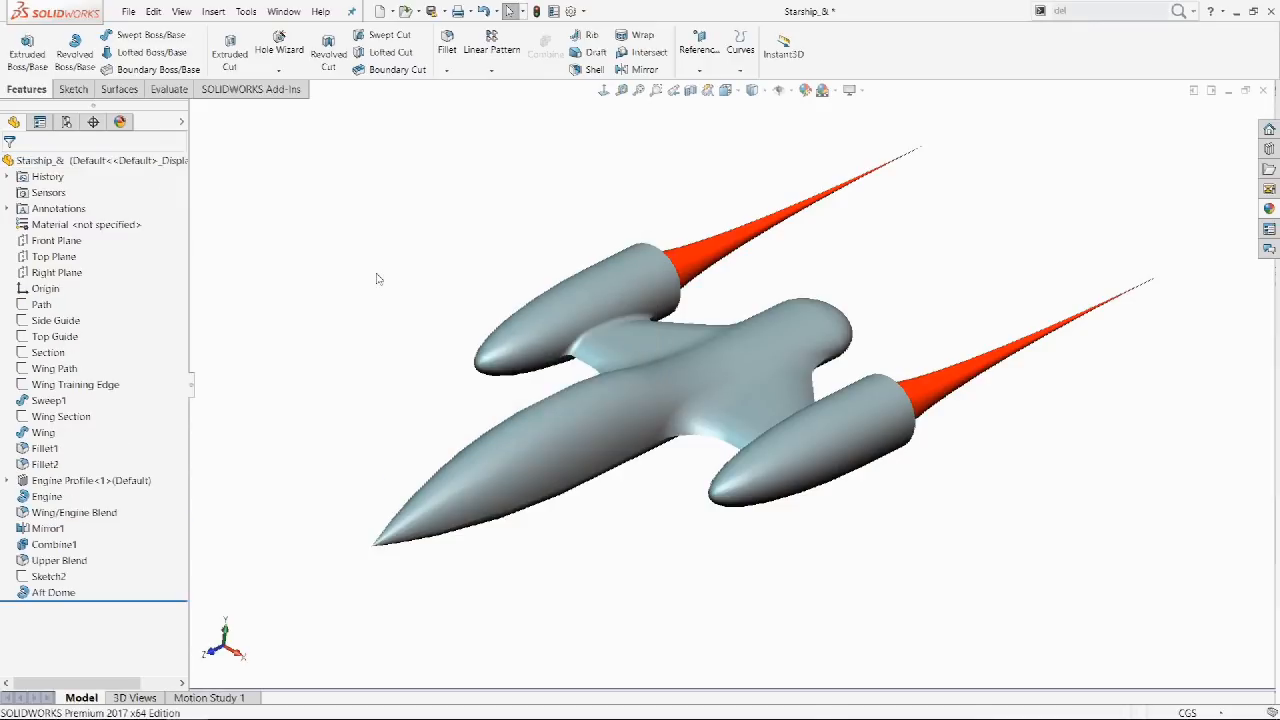
pyautogui.hotkey('ctrl', 't')
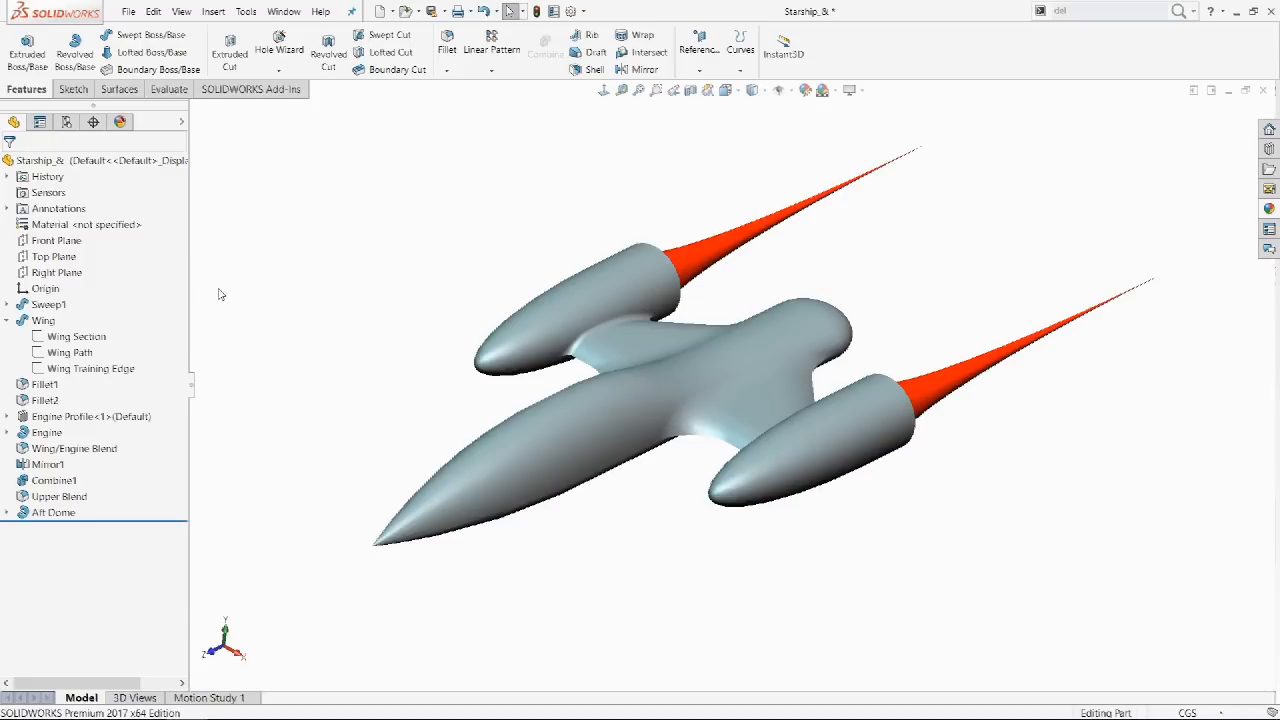
# Switch the Starship_& tree back to Show Flat Tree View.
pyautogui.rightClick(168, 168)
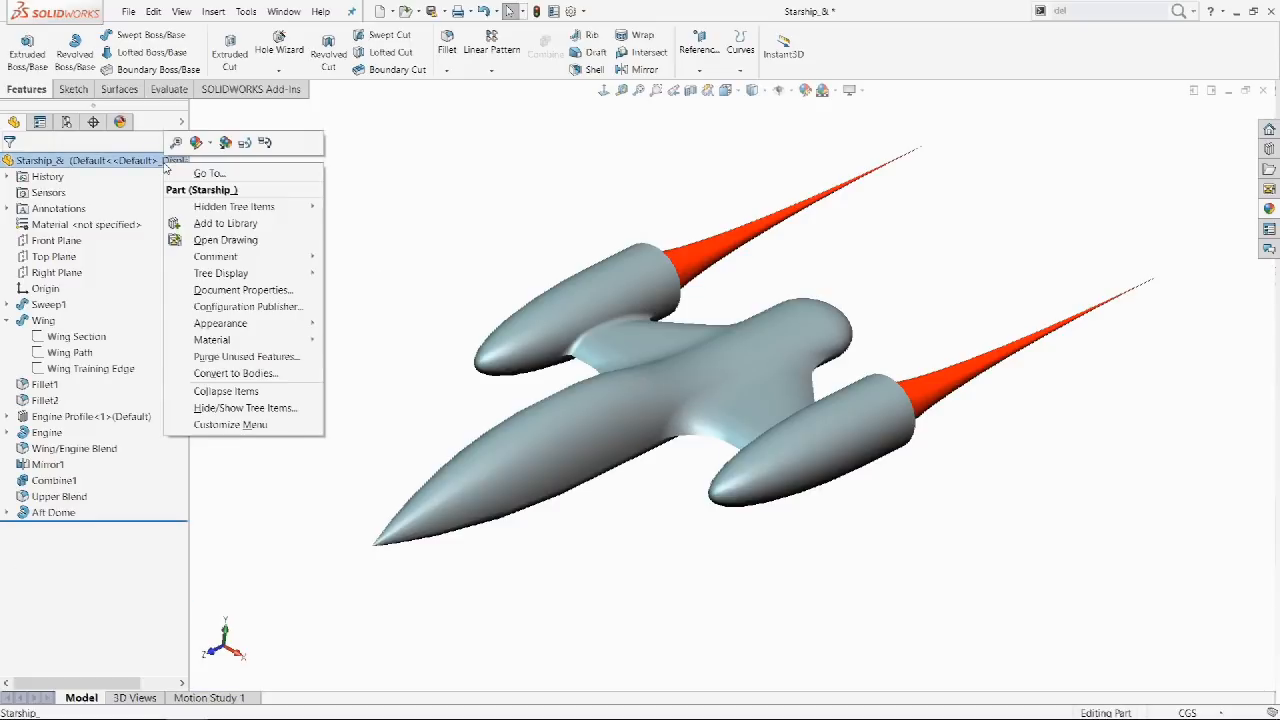
pyautogui.moveTo(287, 275)
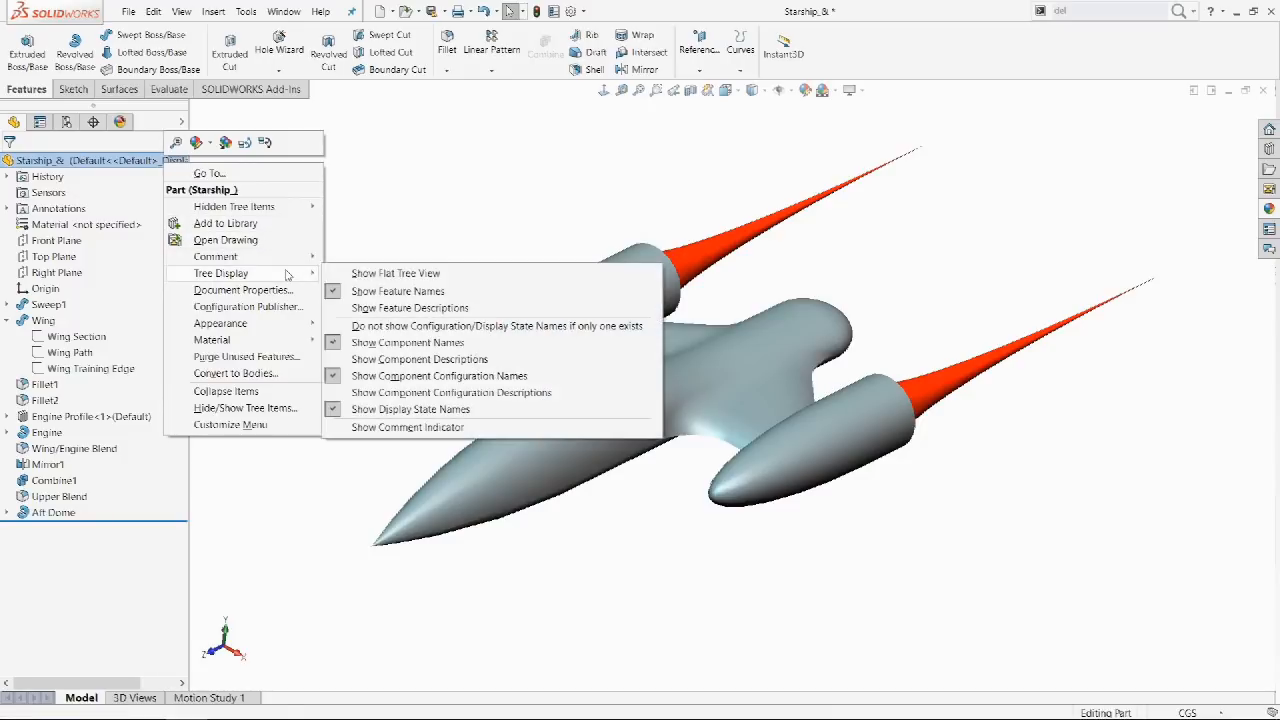
pyautogui.click(378, 274)
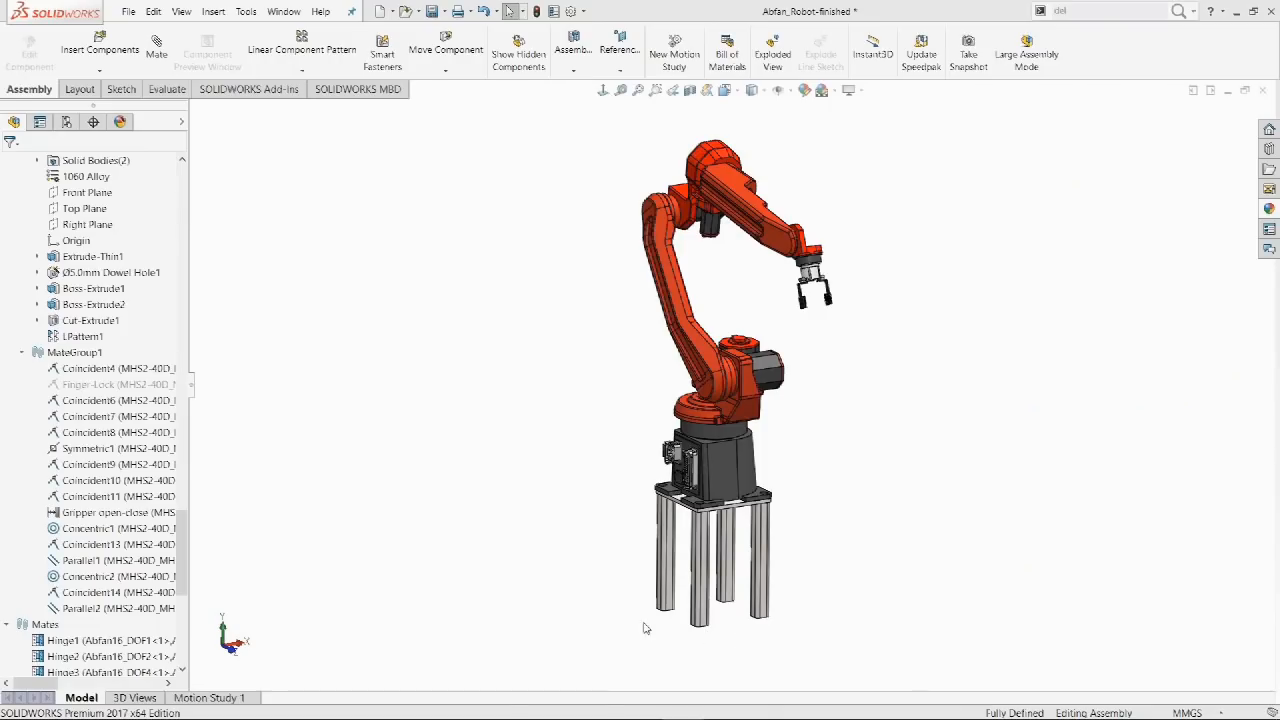
# Collapse the expanded Abfan_Robot-finished tree items using Shift+C and the Collapse Items command.
pyautogui.moveTo(185, 578); pyautogui.dragTo(203, 431)
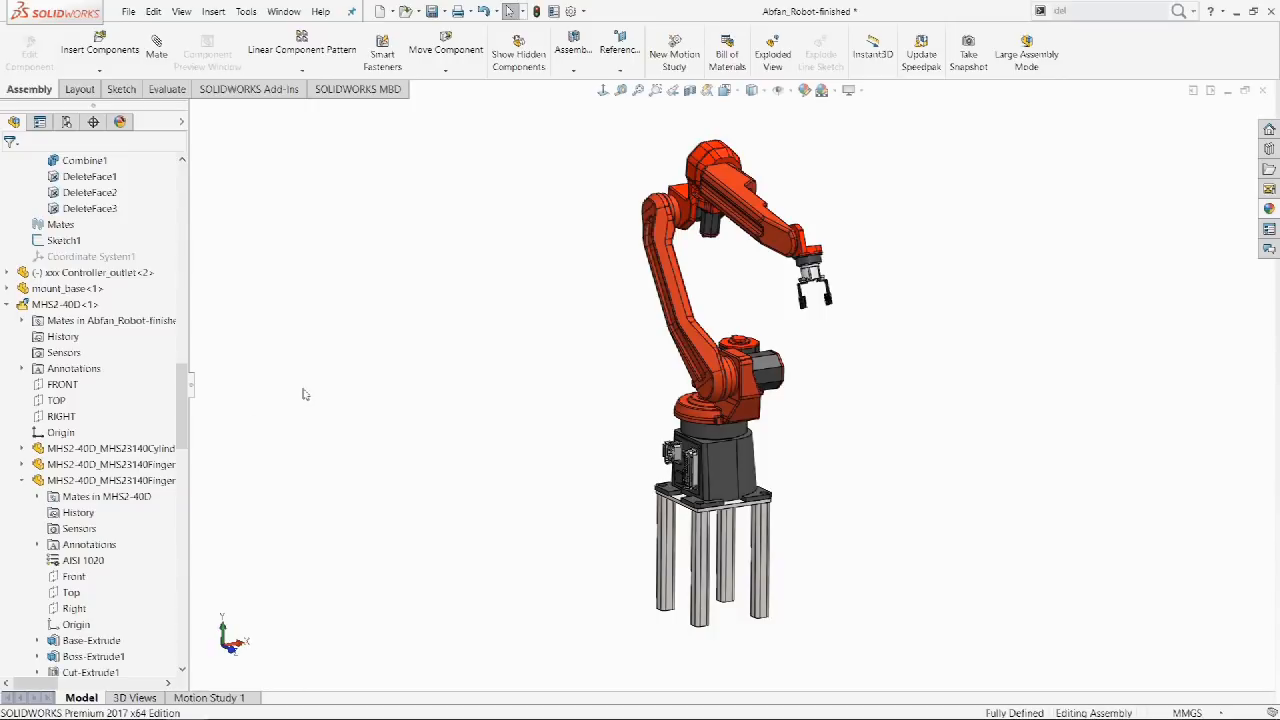
pyautogui.hotkey('shift', 'c')
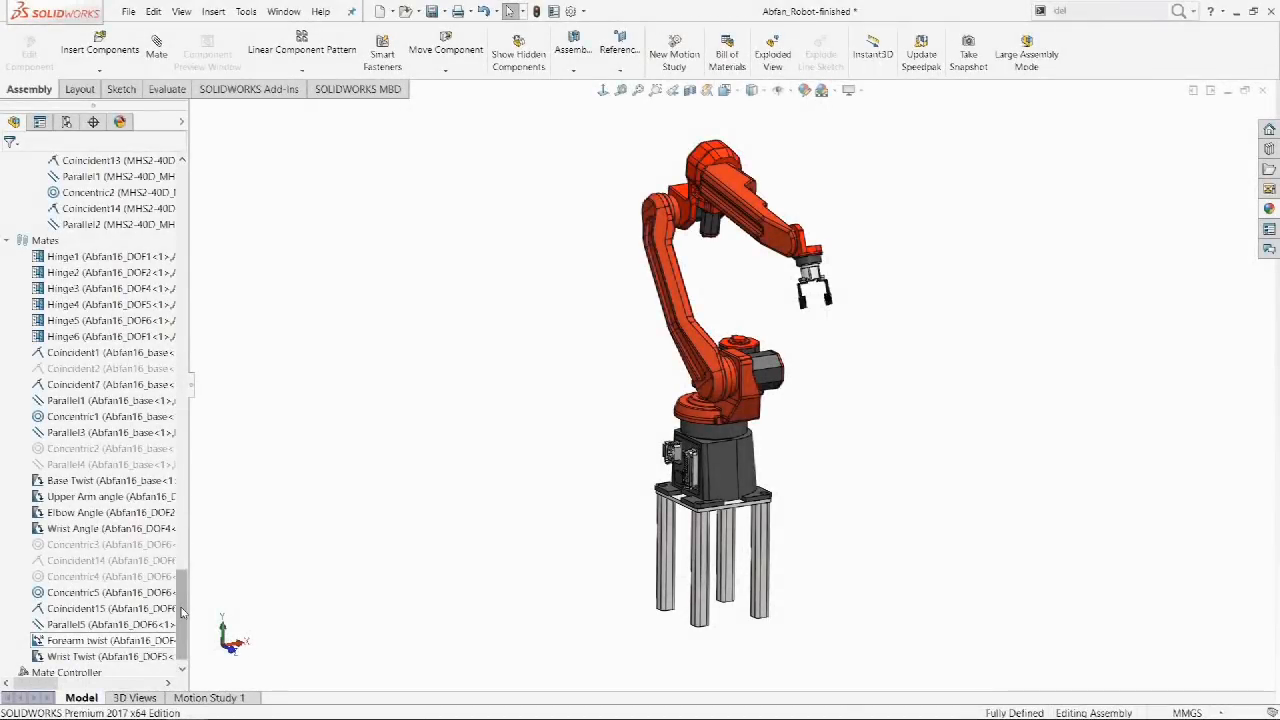
pyautogui.moveTo(181, 612); pyautogui.dragTo(178, 494)
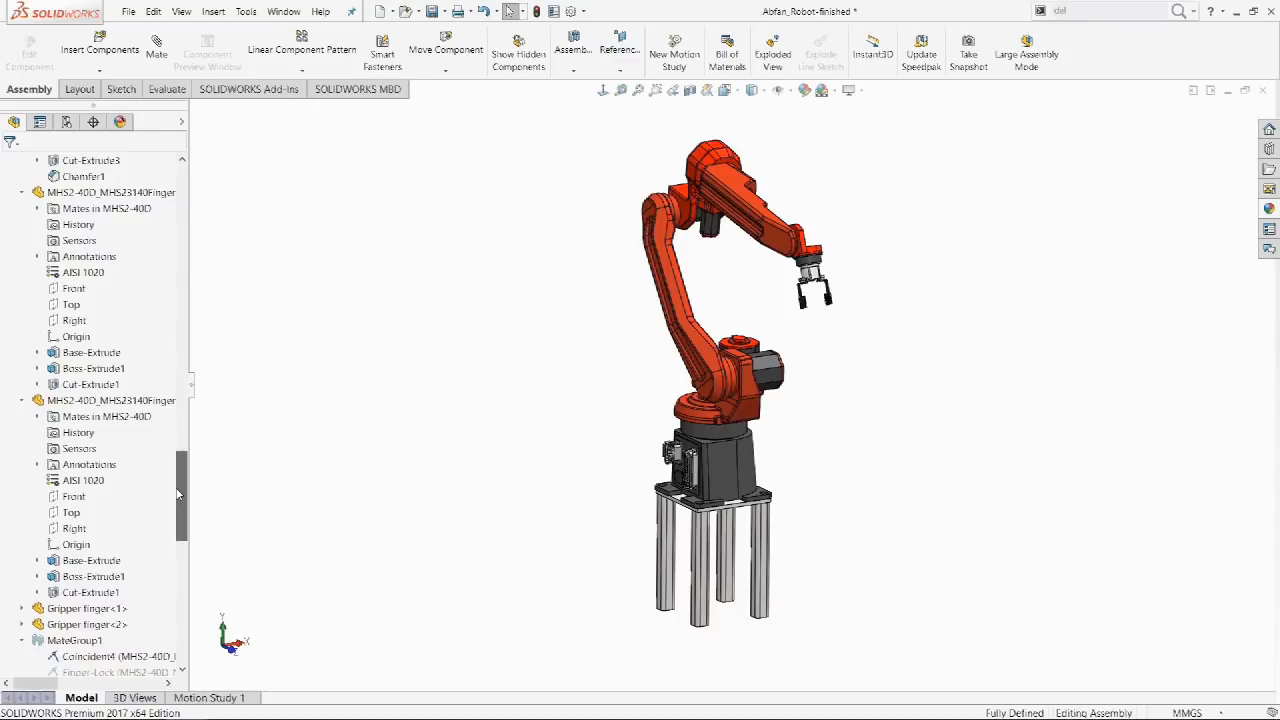
pyautogui.rightClick(98, 418)
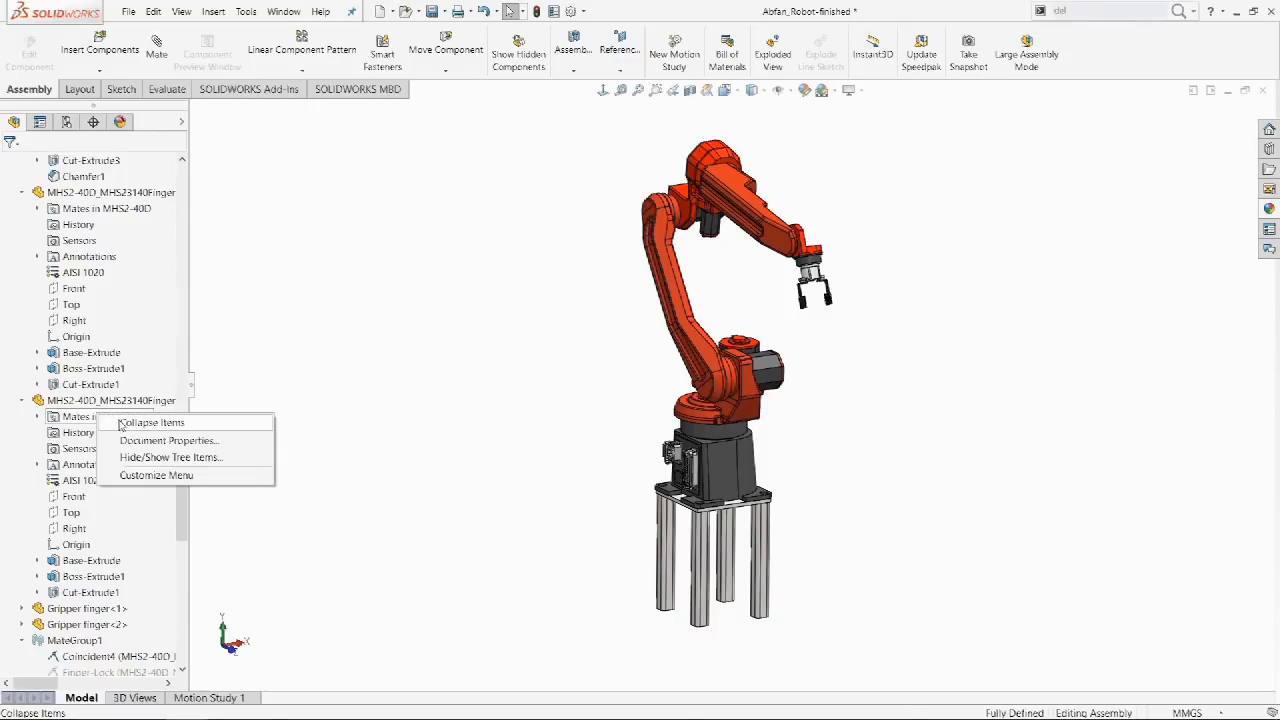
pyautogui.click(120, 423)
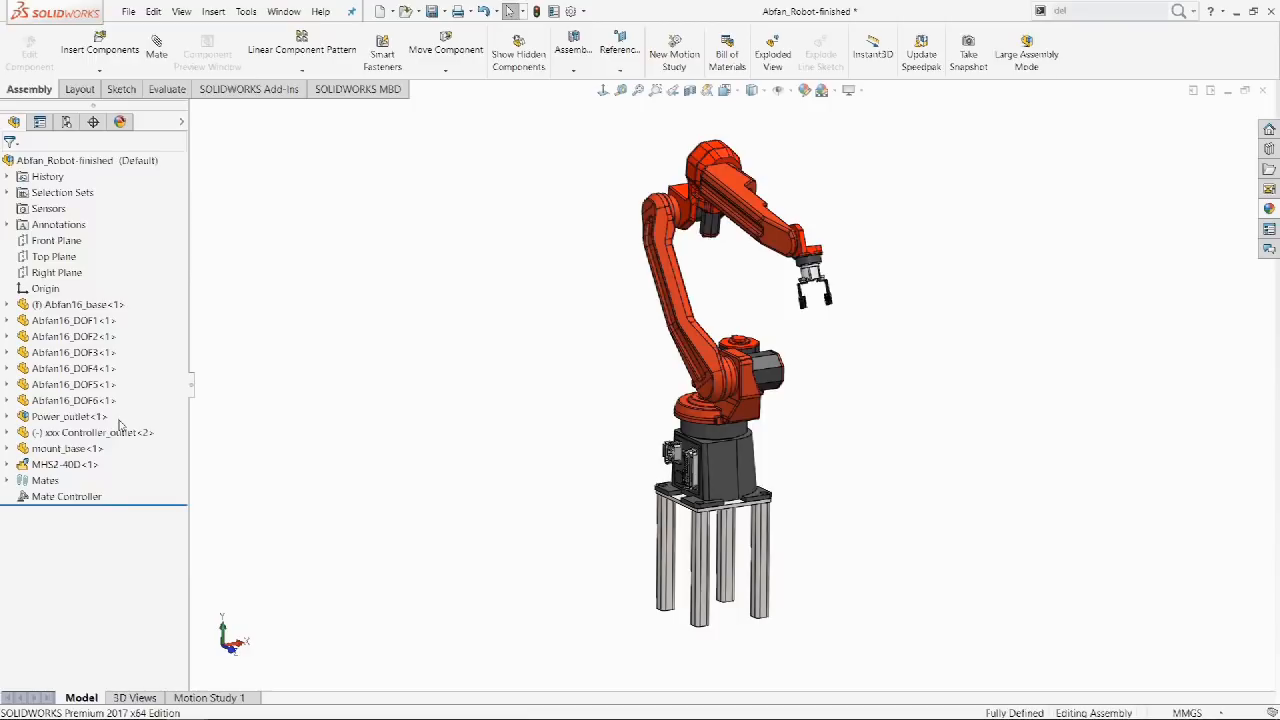
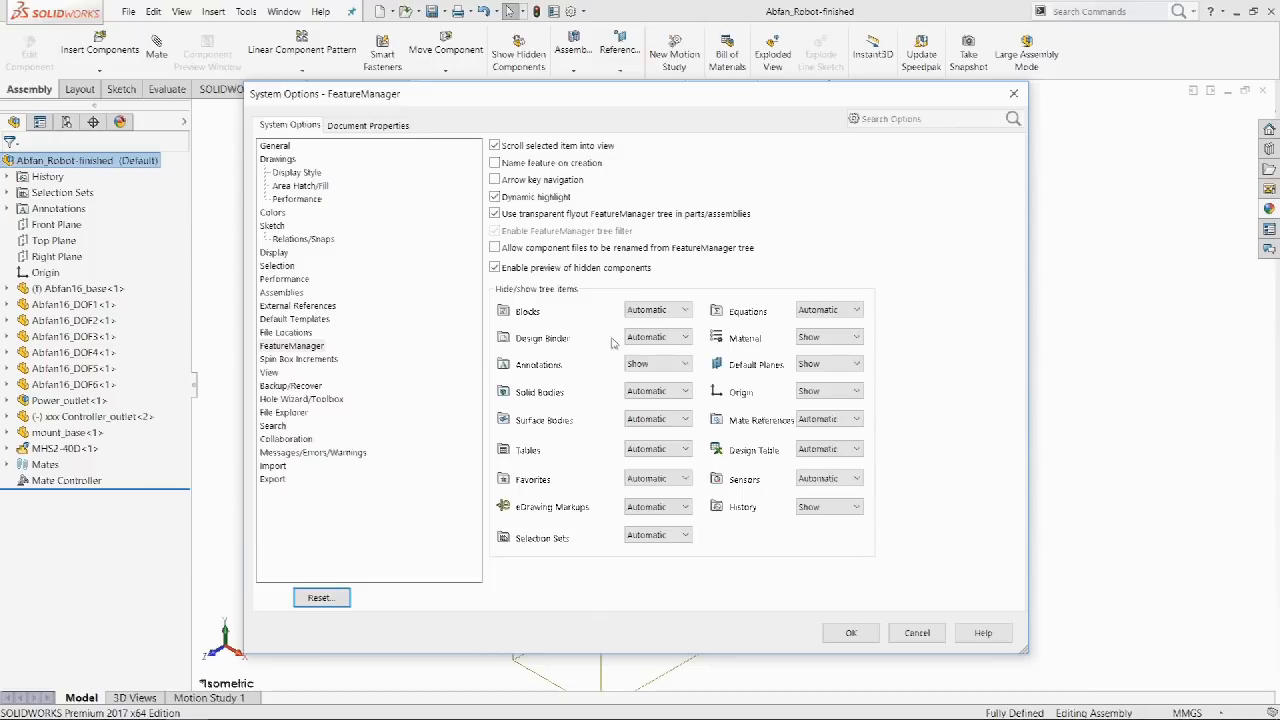
# Set the Design Binder to Show in the FeatureManager system options and confirm.
pyautogui.click(670, 380)
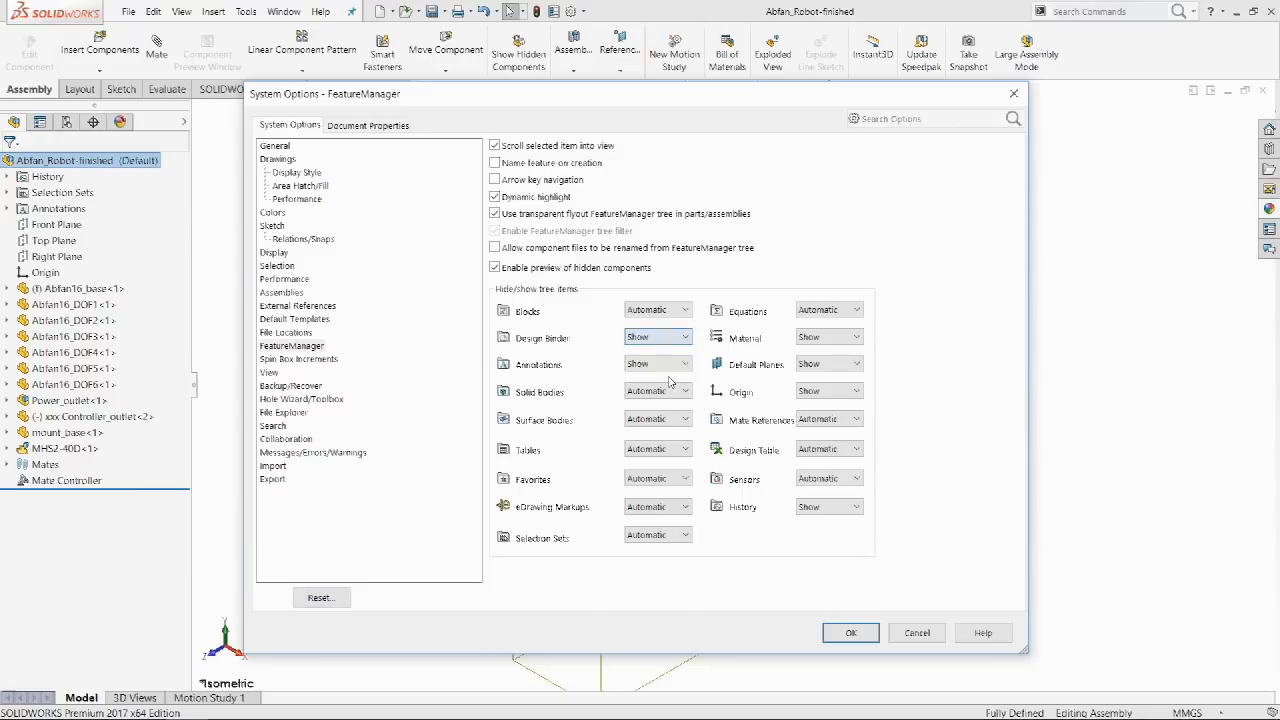
pyautogui.click(850, 632)
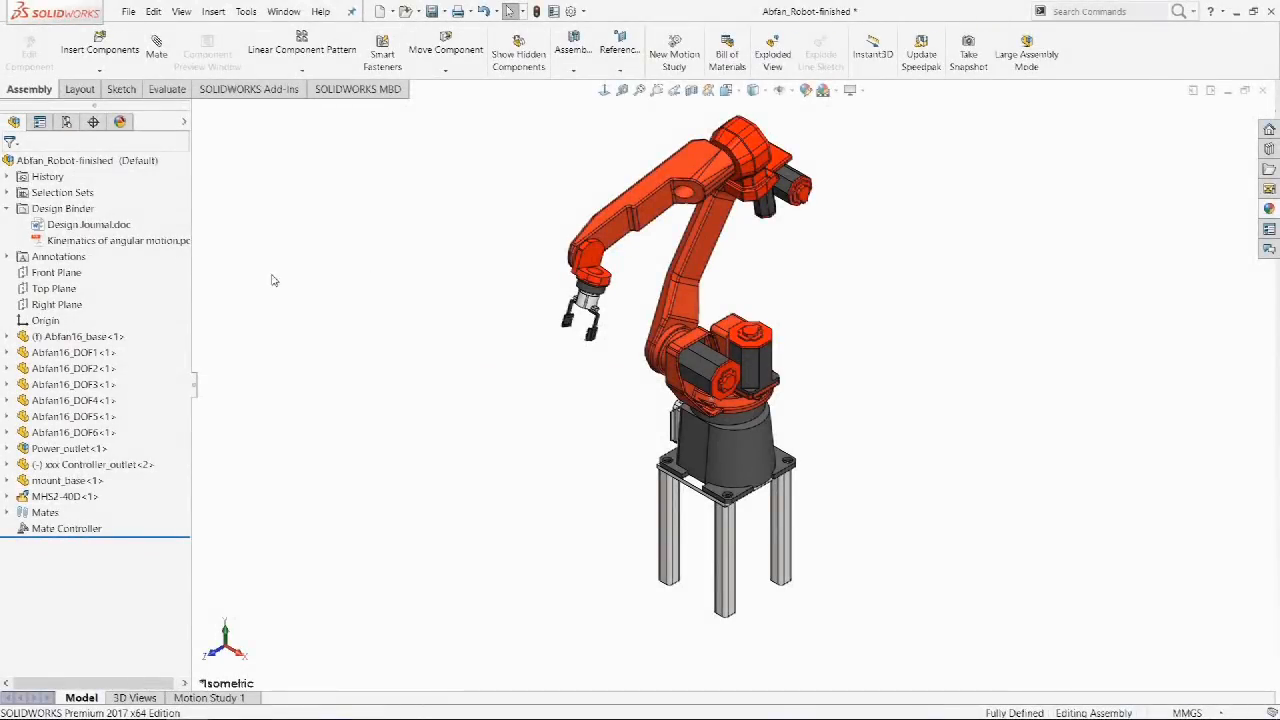
# Attach the Kinematics of linear motion PDF from the Design Docs folder to the Design Binder.
pyautogui.rightClick(88, 209)
pyautogui.click(105, 221)
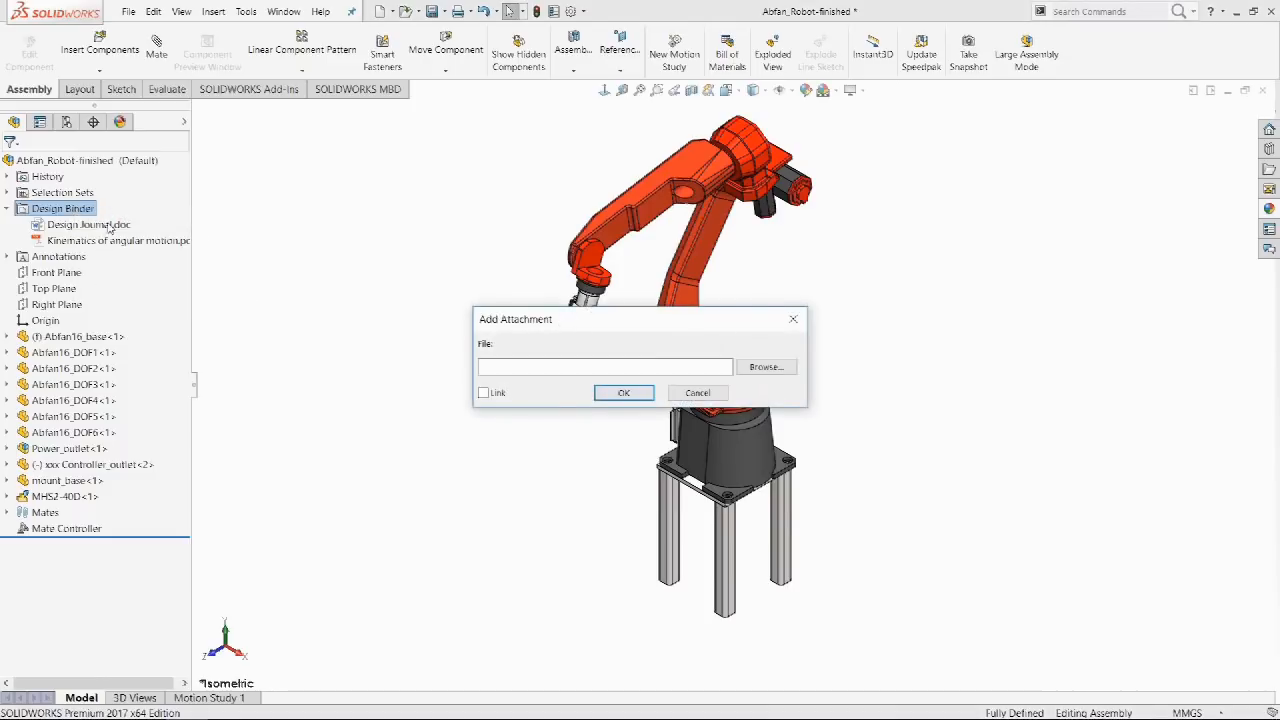
pyautogui.click(757, 368)
pyautogui.click(364, 250)
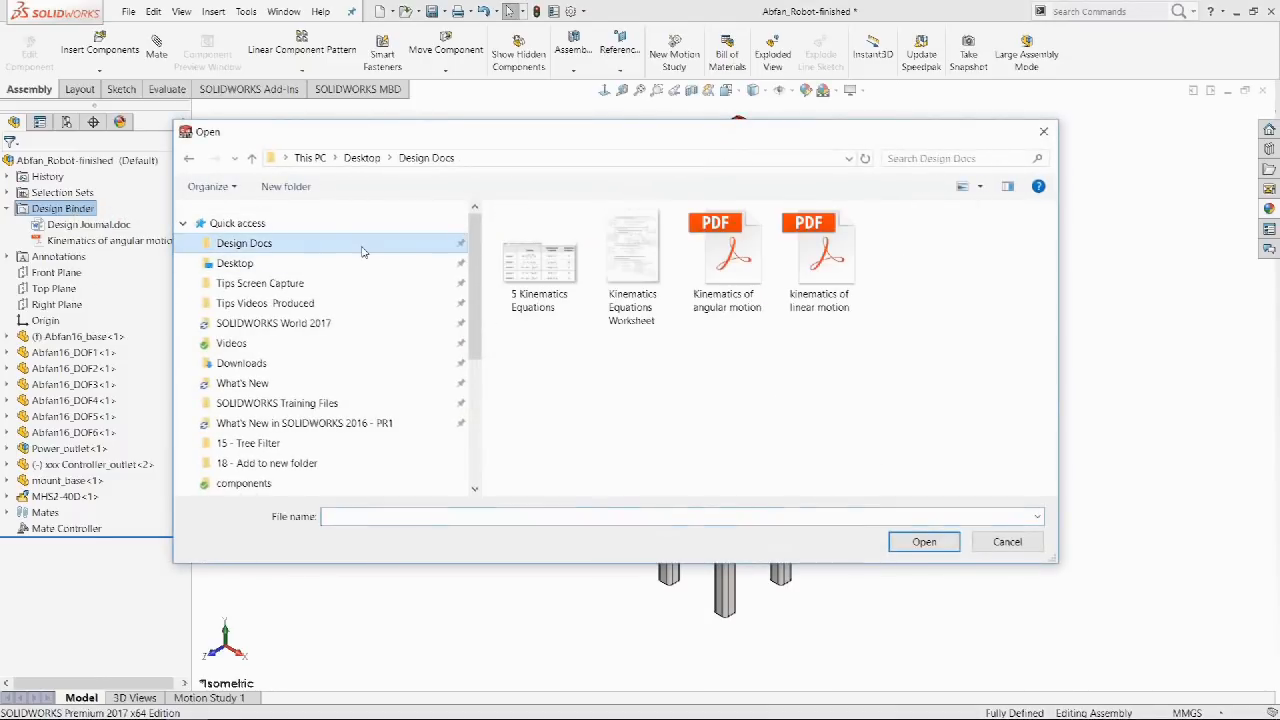
pyautogui.doubleClick(820, 260)
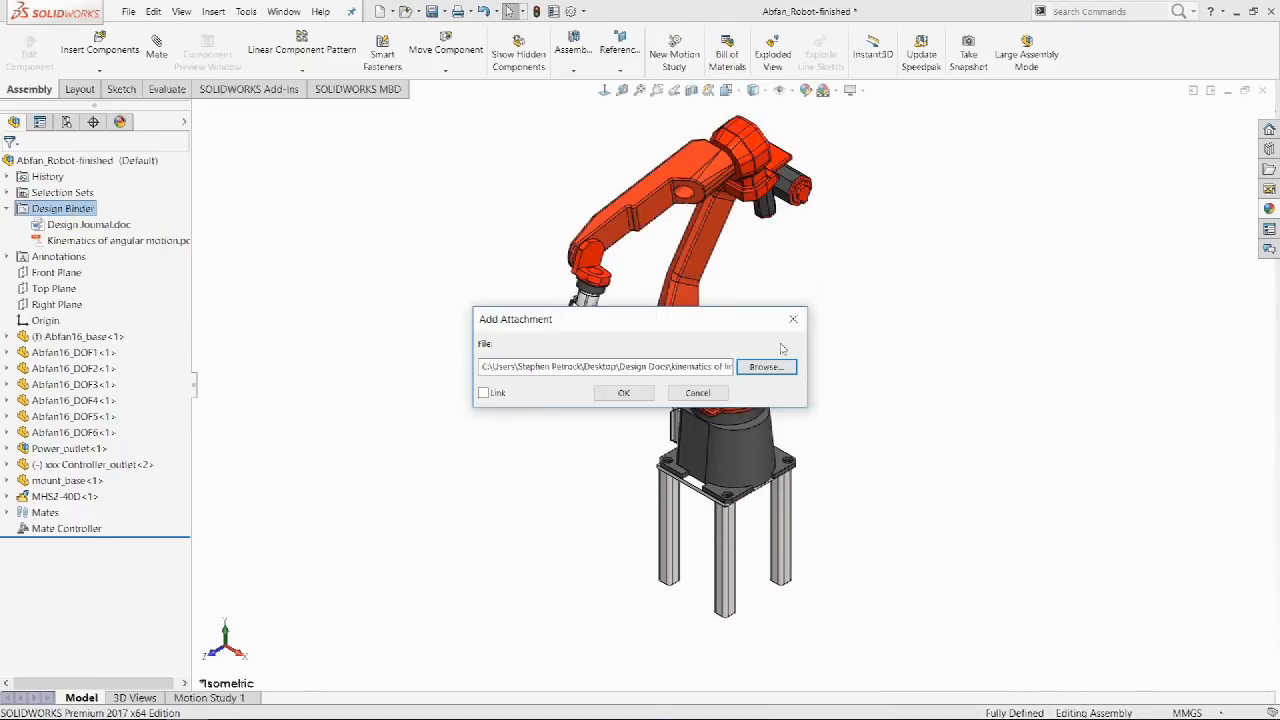
pyautogui.click(623, 392)
# Open the attached linear motion PDF to check it, then open the Design Journal.
pyautogui.click(6, 208)
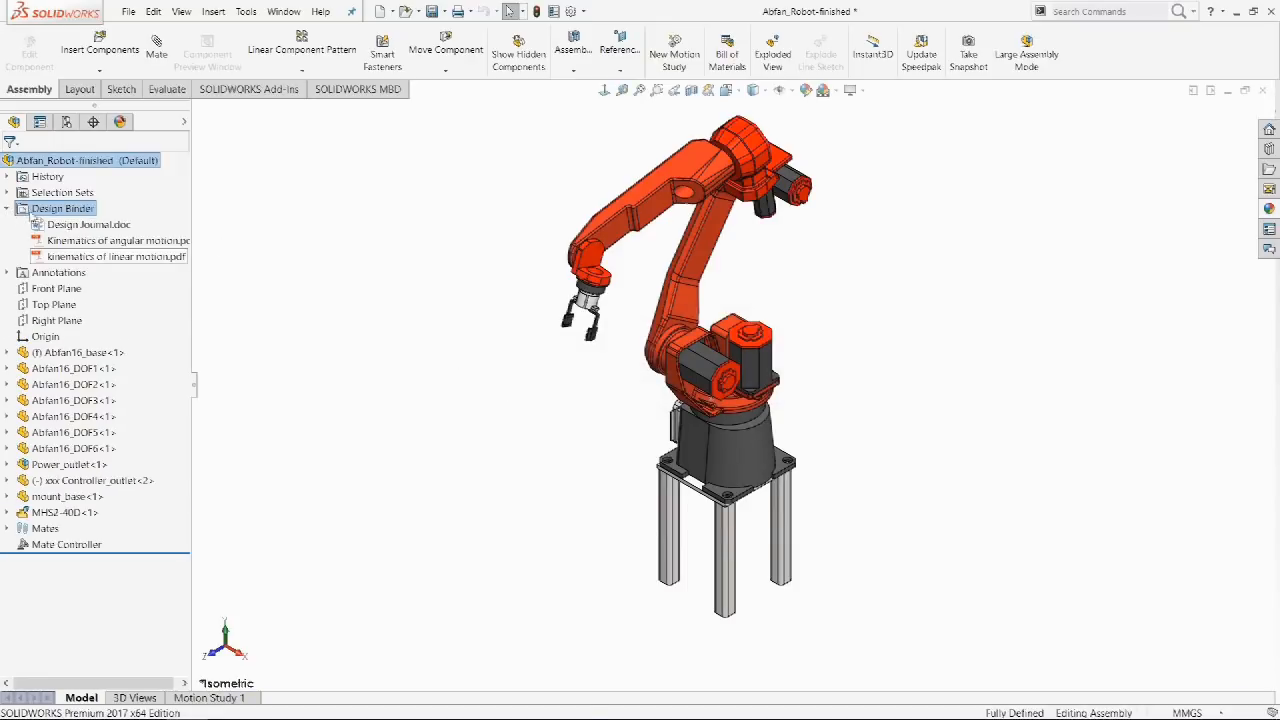
pyautogui.doubleClick(70, 257)
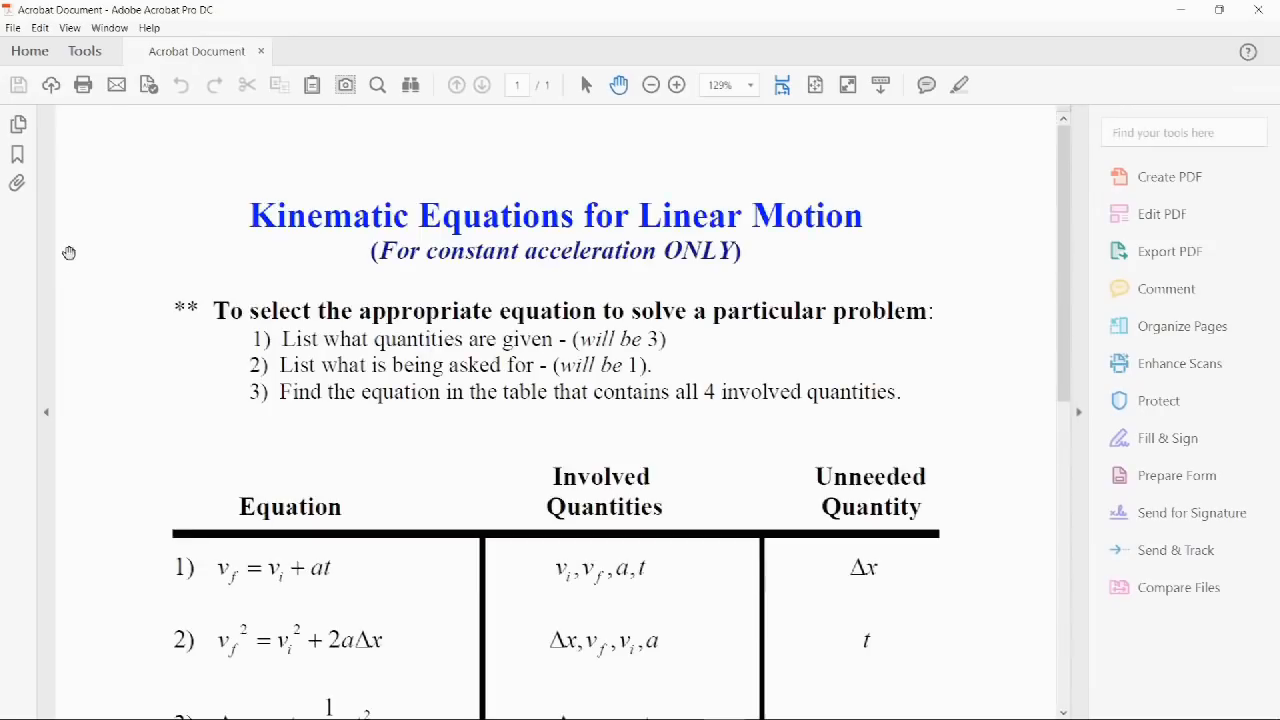
pyautogui.click(1258, 9)
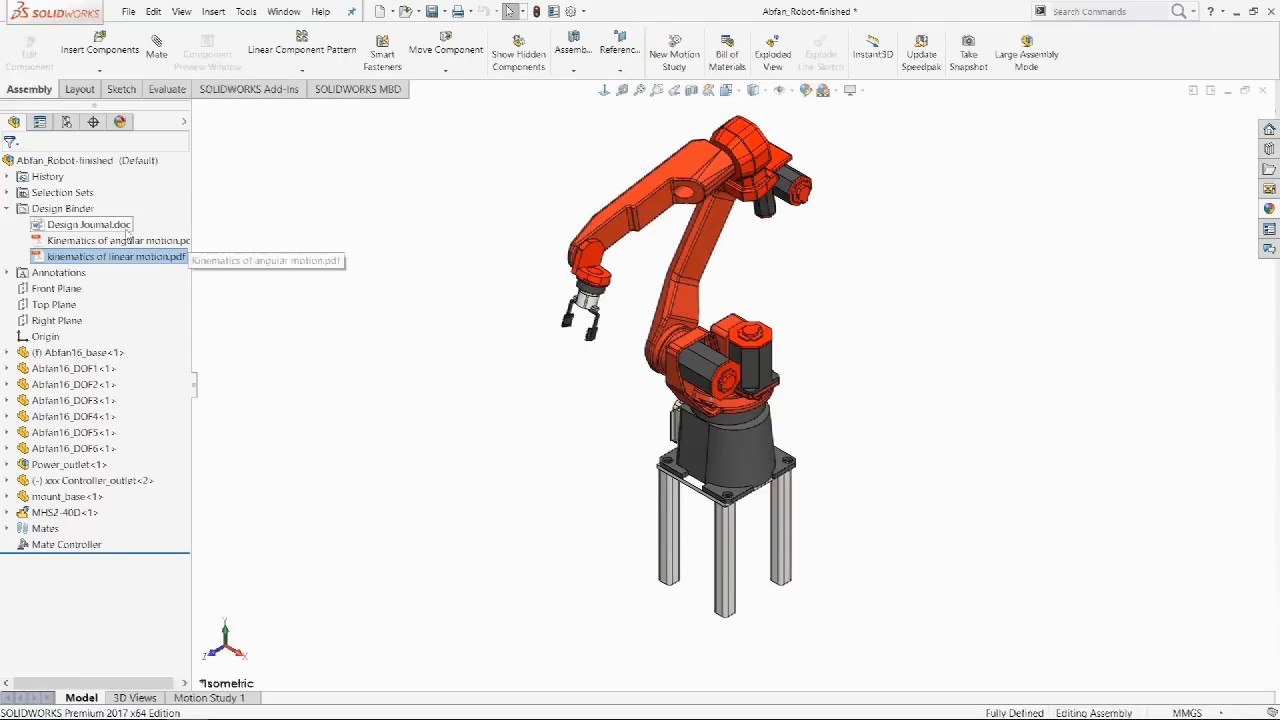
pyautogui.doubleClick(107, 226)
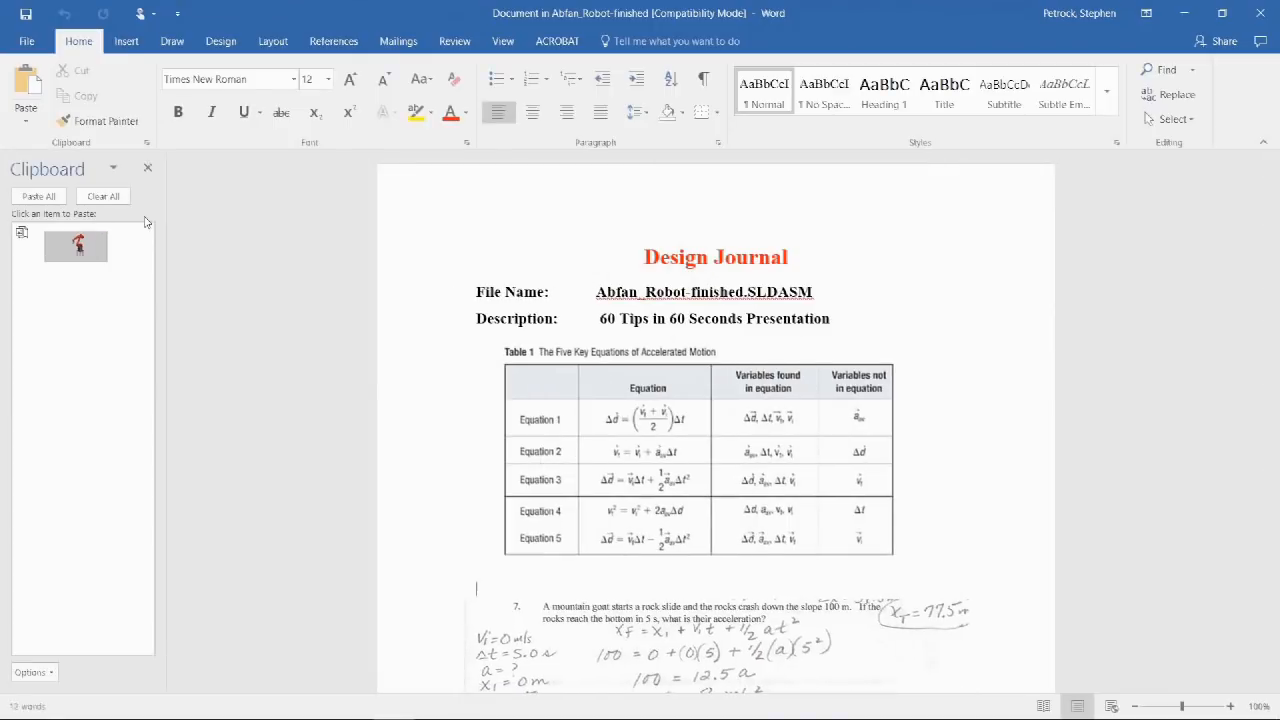
# Close the Clipboard pane and scroll through the Design Journal's equations and problems.
pyautogui.click(151, 168)
pyautogui.scroll(-5, 201, 258)
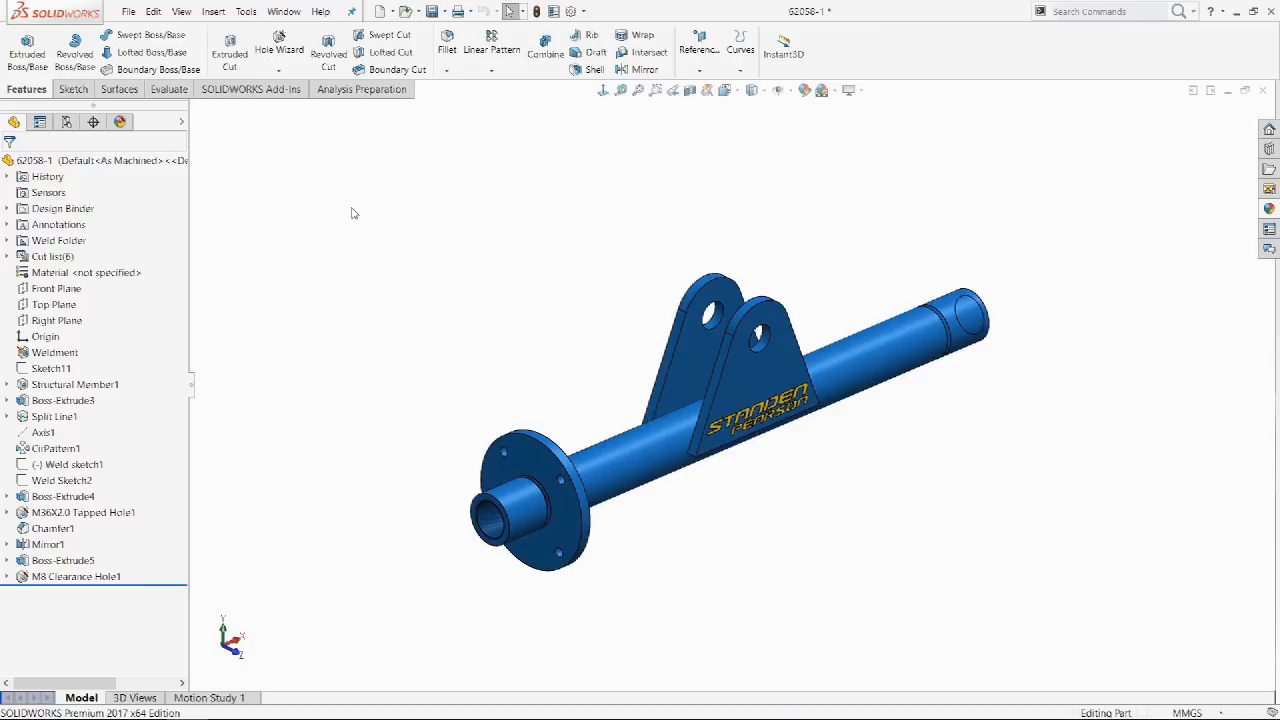
# Save the current orientation as a named view called 'Isometric X+'.
pyautogui.hotkey('ctrl', '7')
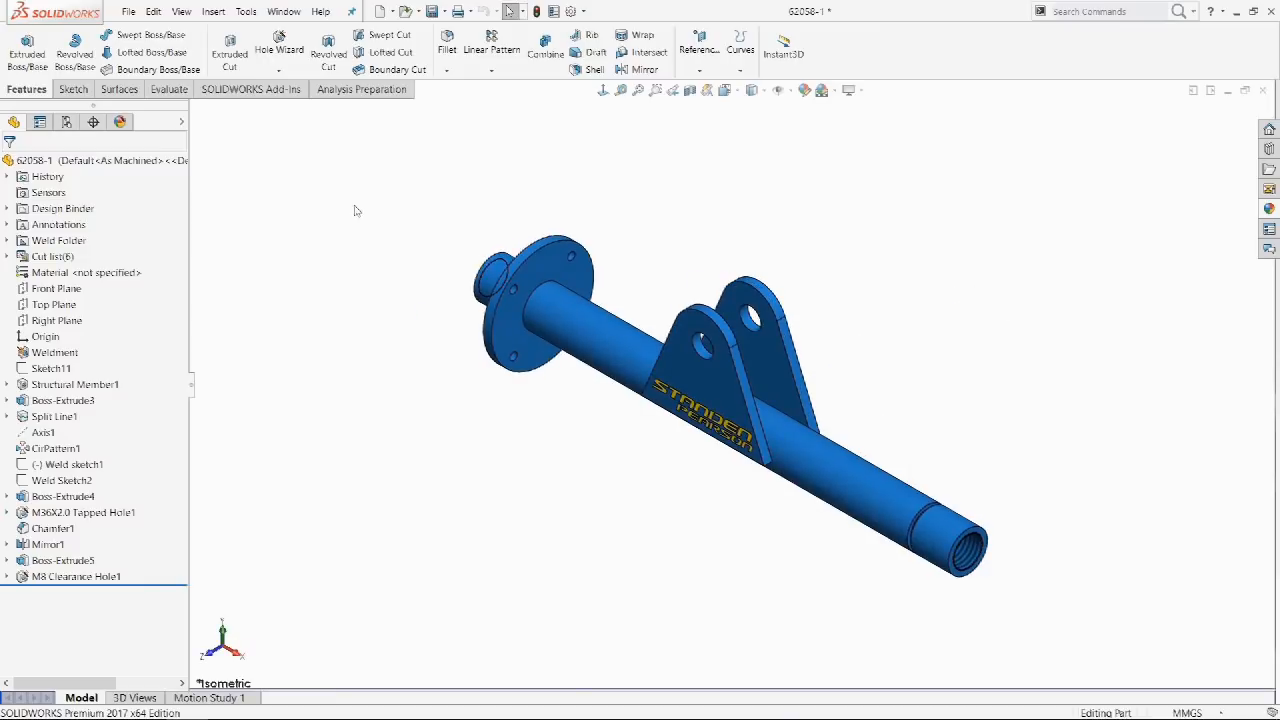
pyautogui.click(674, 92)
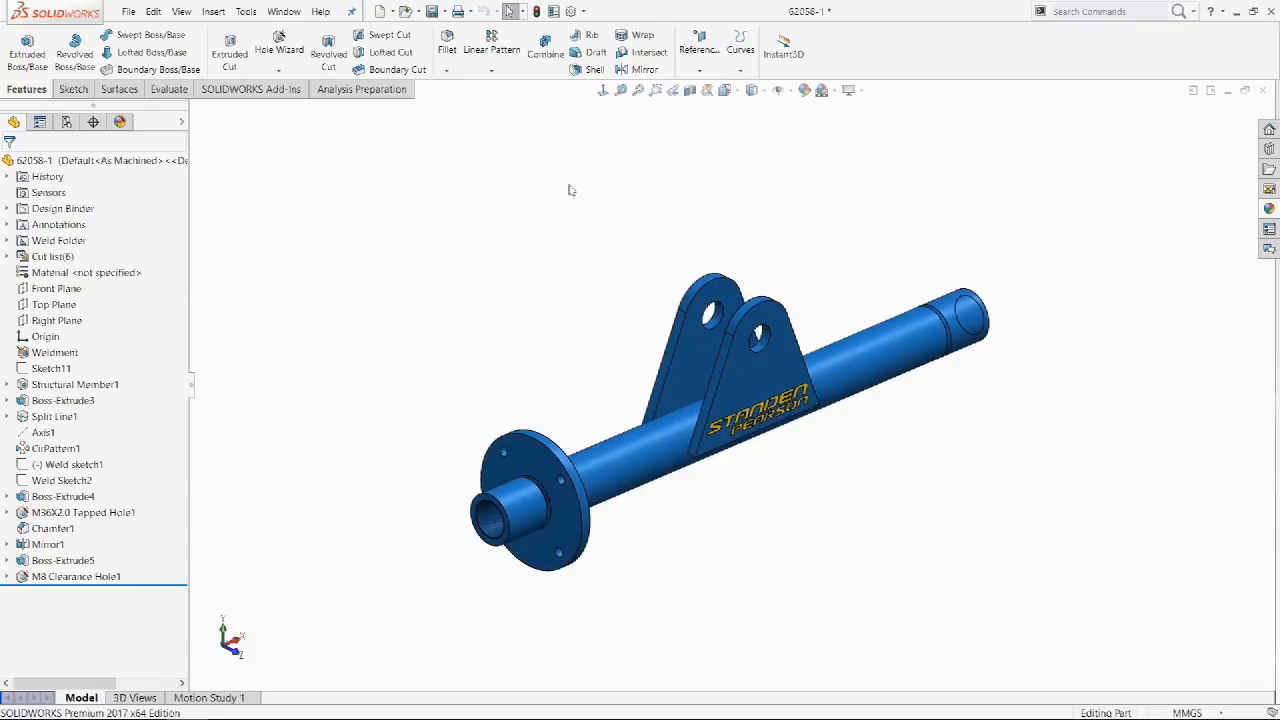
pyautogui.press('space')
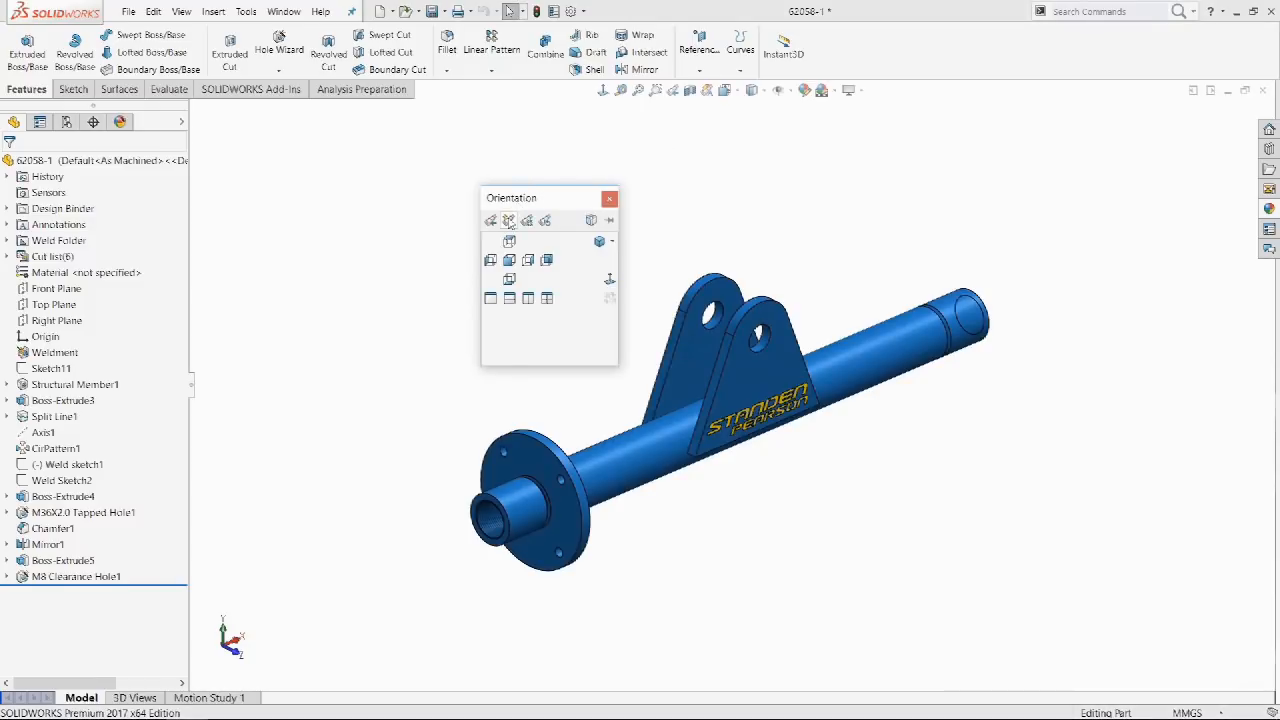
pyautogui.click(508, 221)
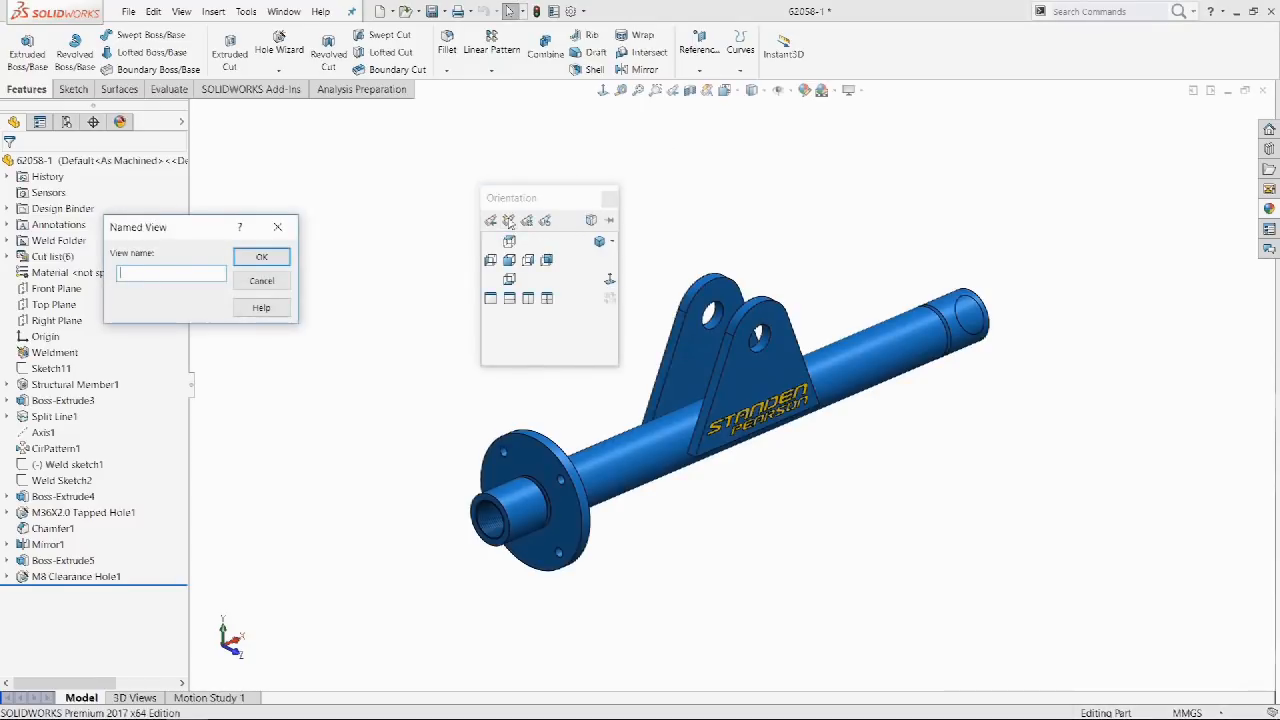
pyautogui.write('Isometric X+')
pyautogui.press('Return')
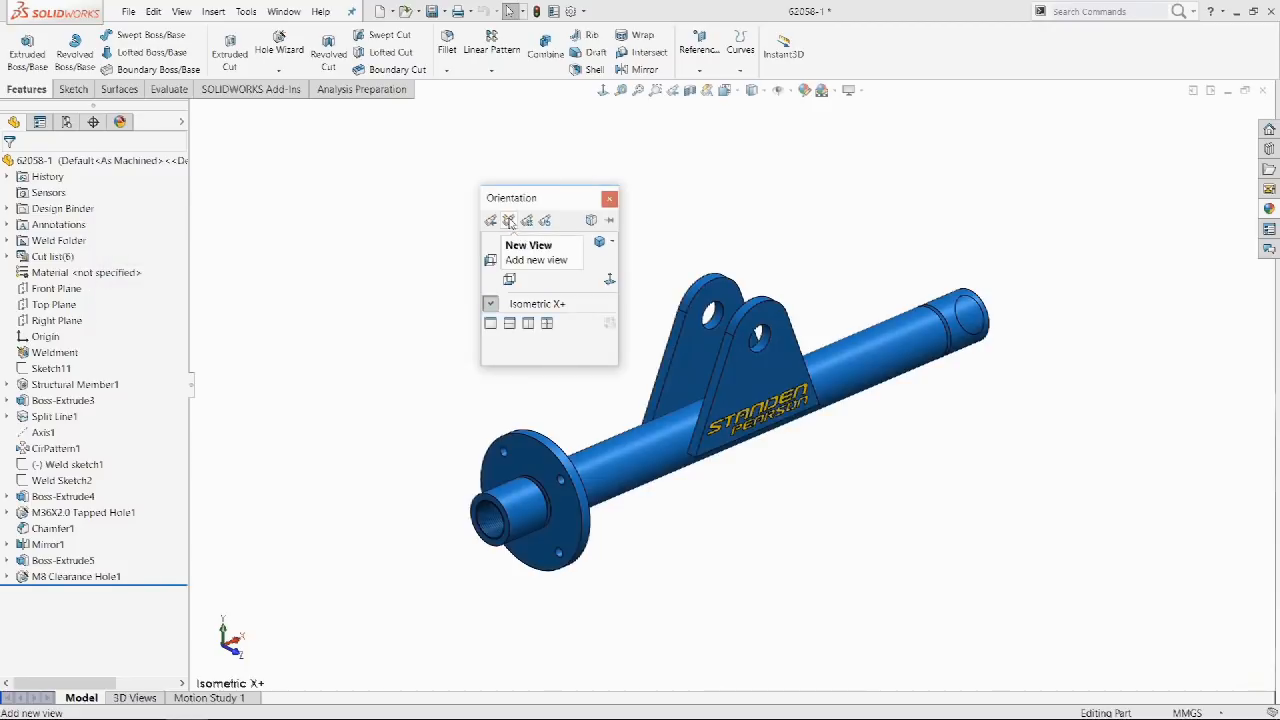
pyautogui.click(712, 219)
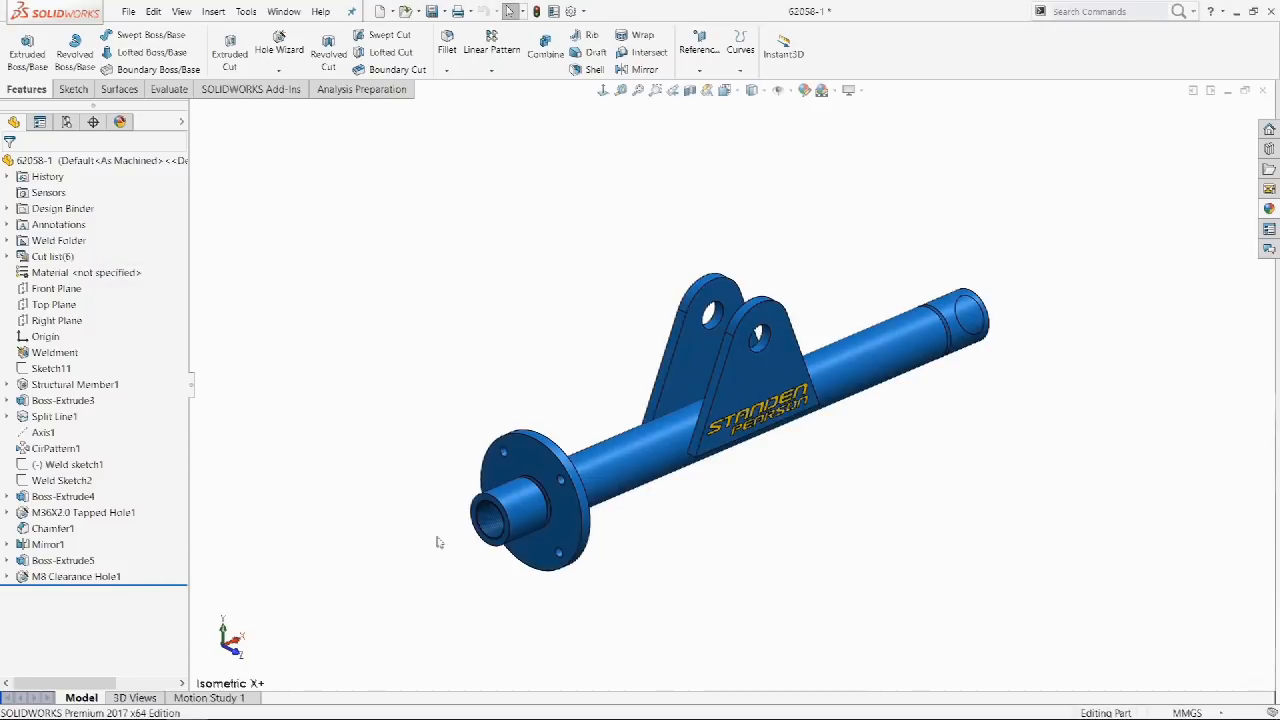
# Turn the view normal to the hub's end face and save it as 'Front Flange'.
pyautogui.click(490, 497)
pyautogui.click(608, 419)
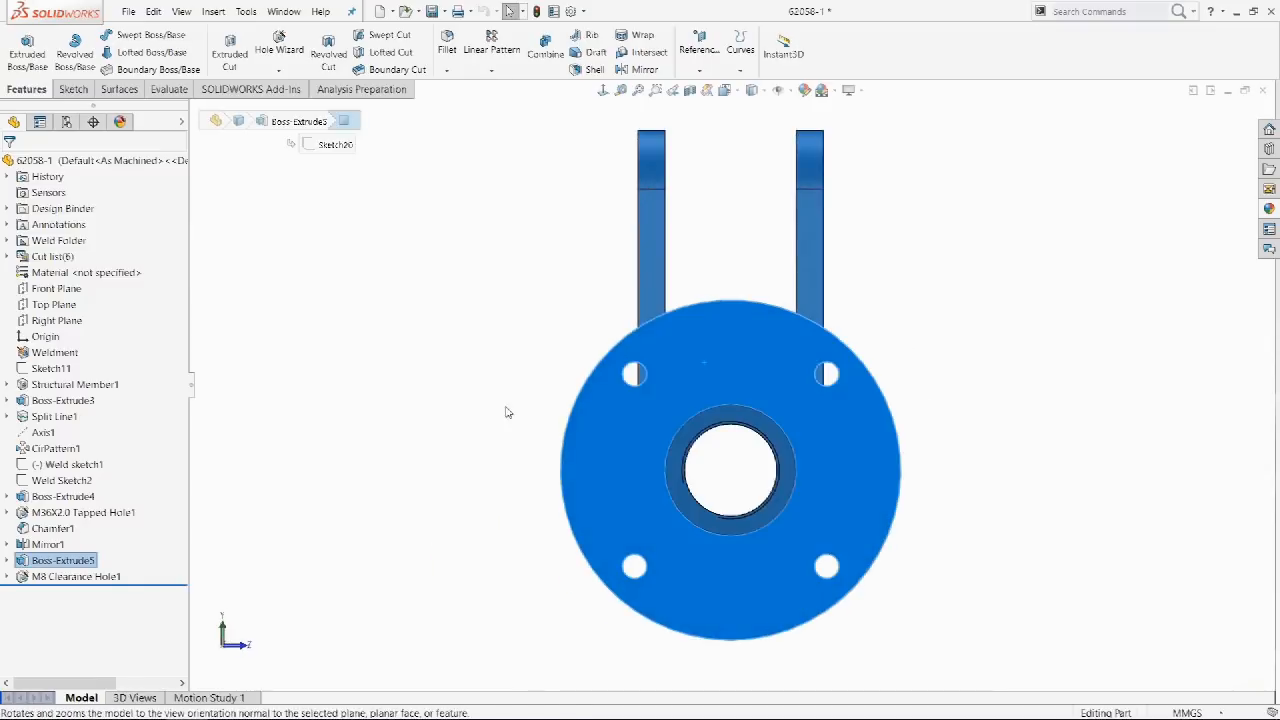
pyautogui.press('space')
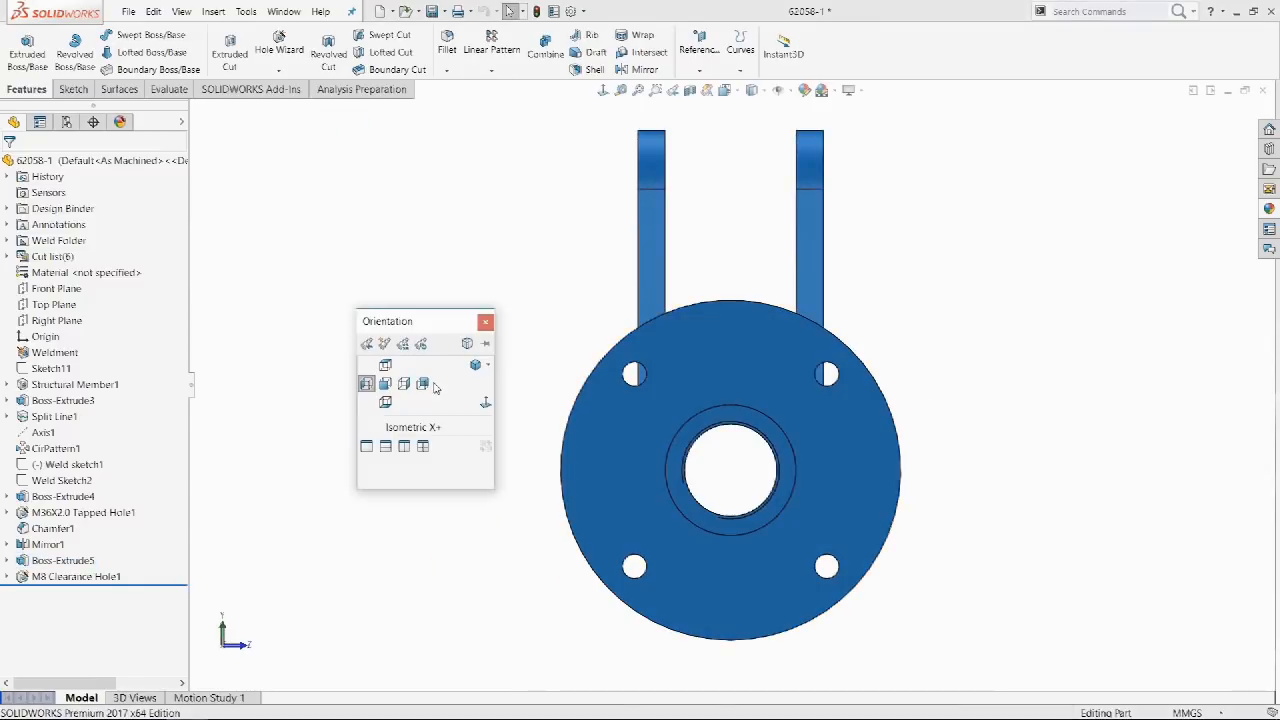
pyautogui.click(385, 344)
pyautogui.write('Front Flange')
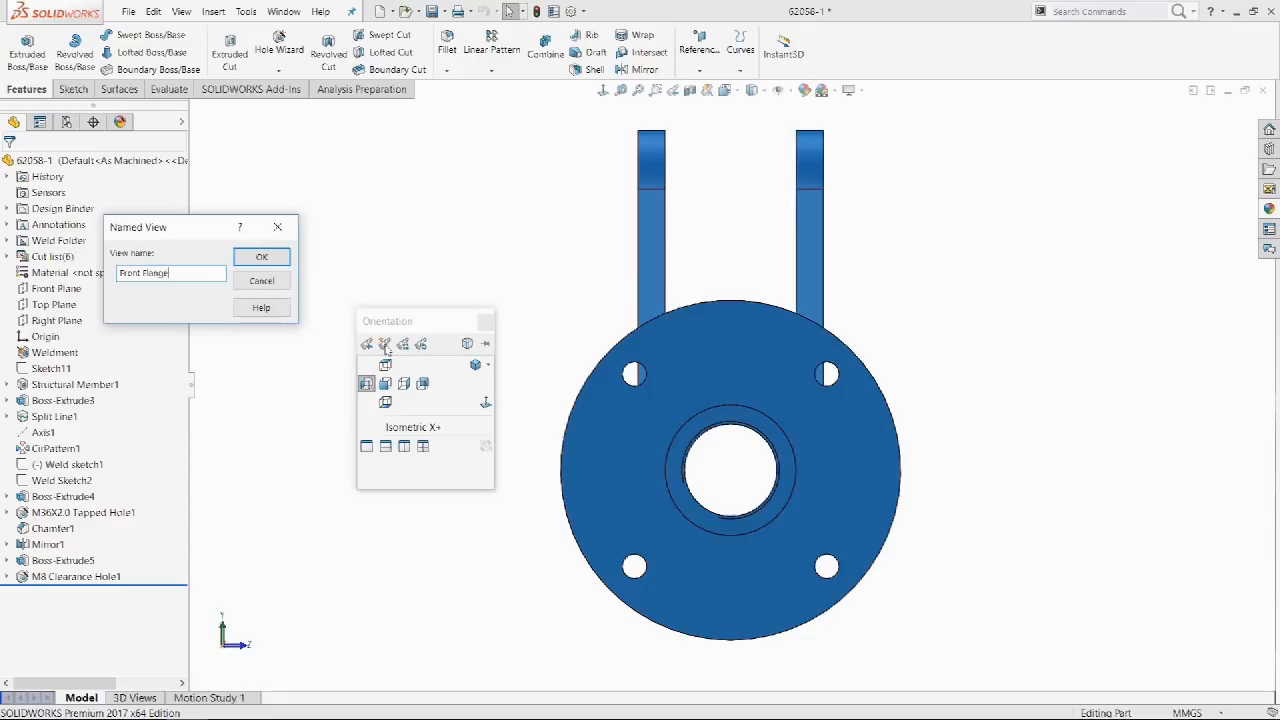
pyautogui.press('Return')
pyautogui.moveTo(418, 328); pyautogui.dragTo(320, 241)
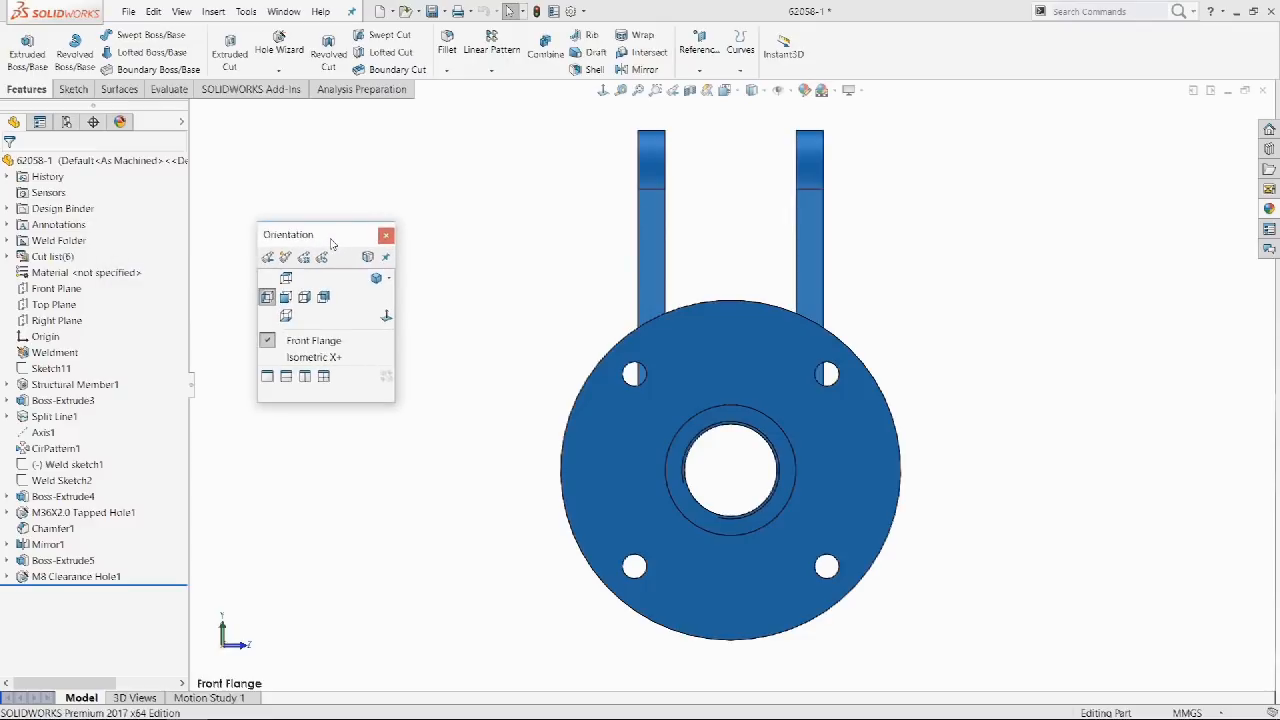
# Restore the Front Flange and Isometric X+ views, then keep them as saved views.
pyautogui.click(376, 279)
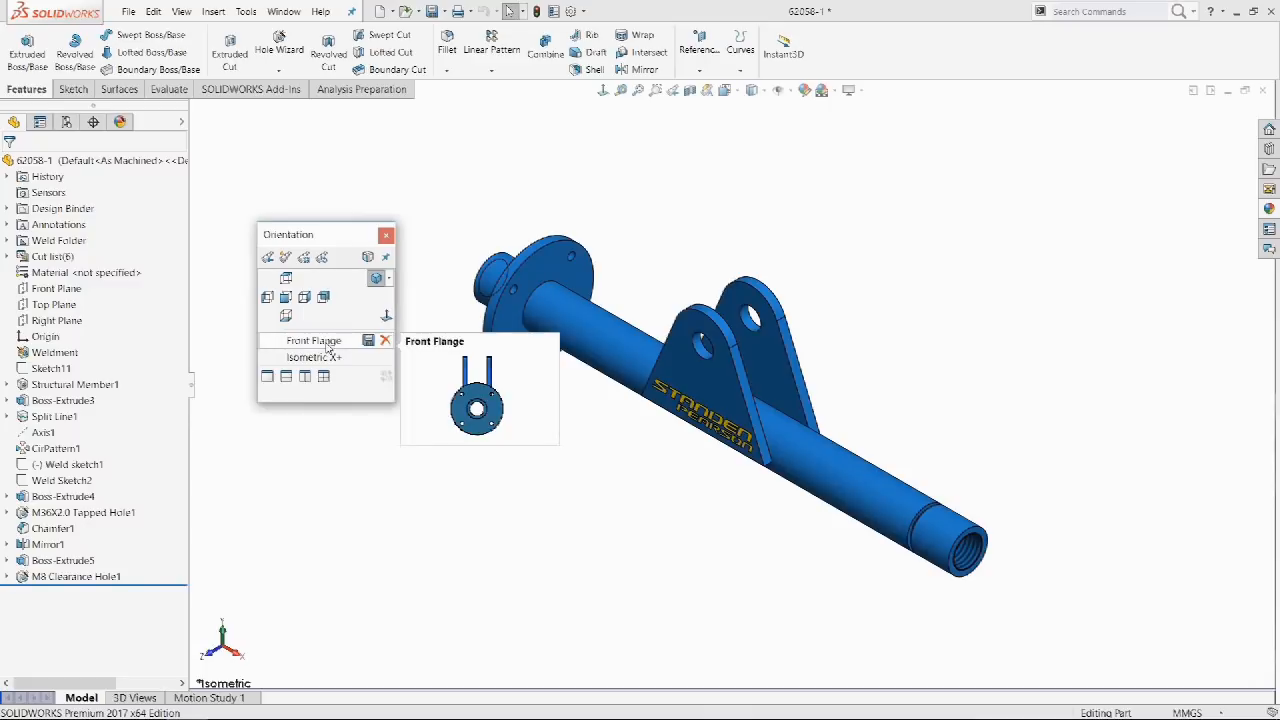
pyautogui.click(328, 344)
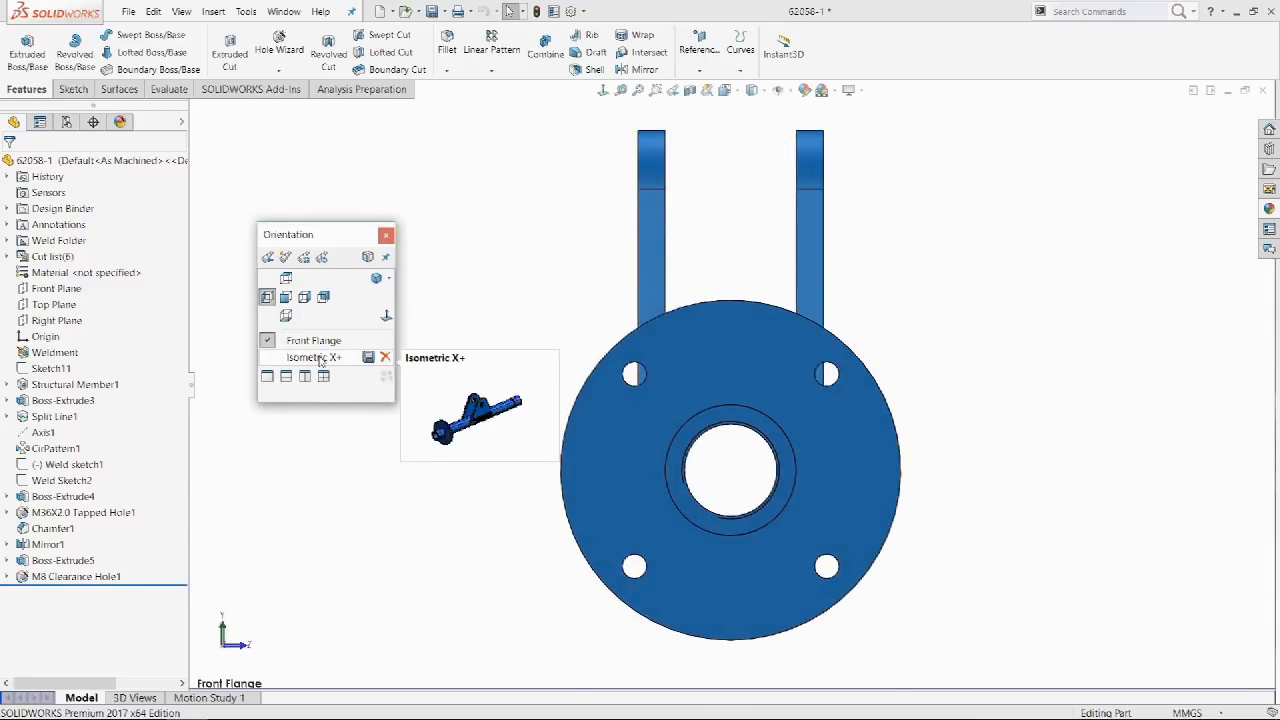
pyautogui.click(318, 358)
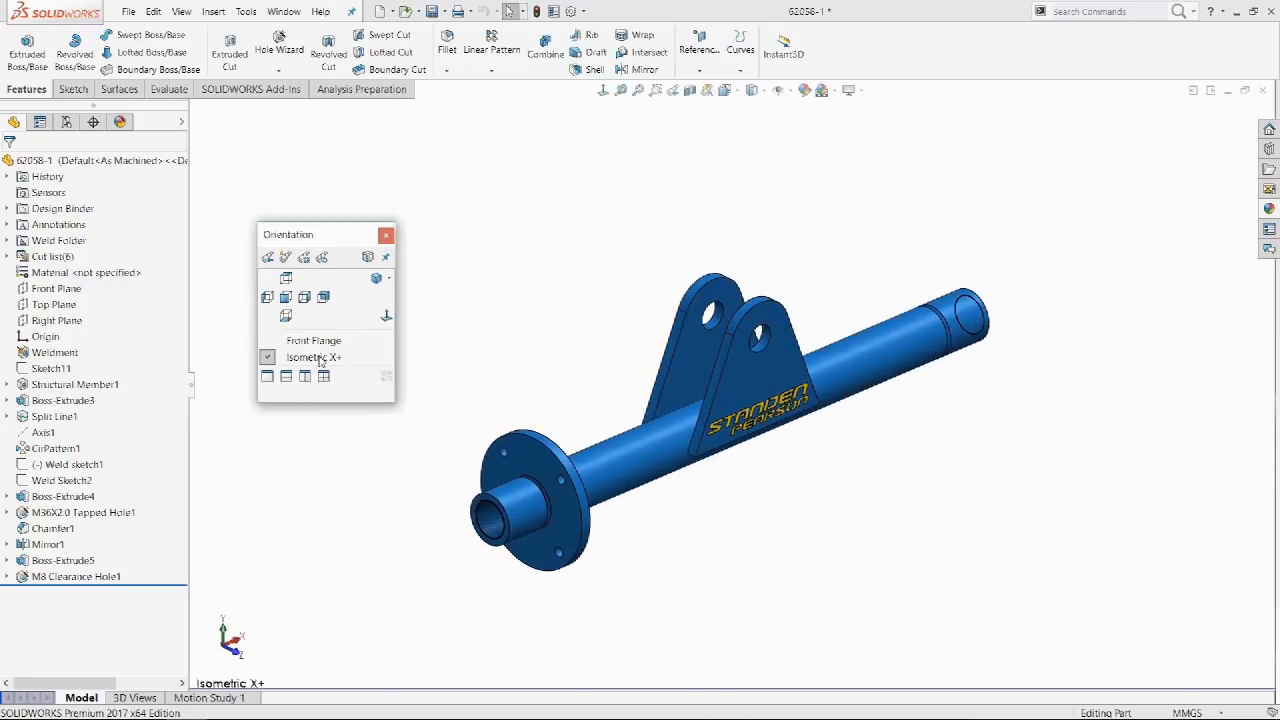
pyautogui.moveTo(322, 362)
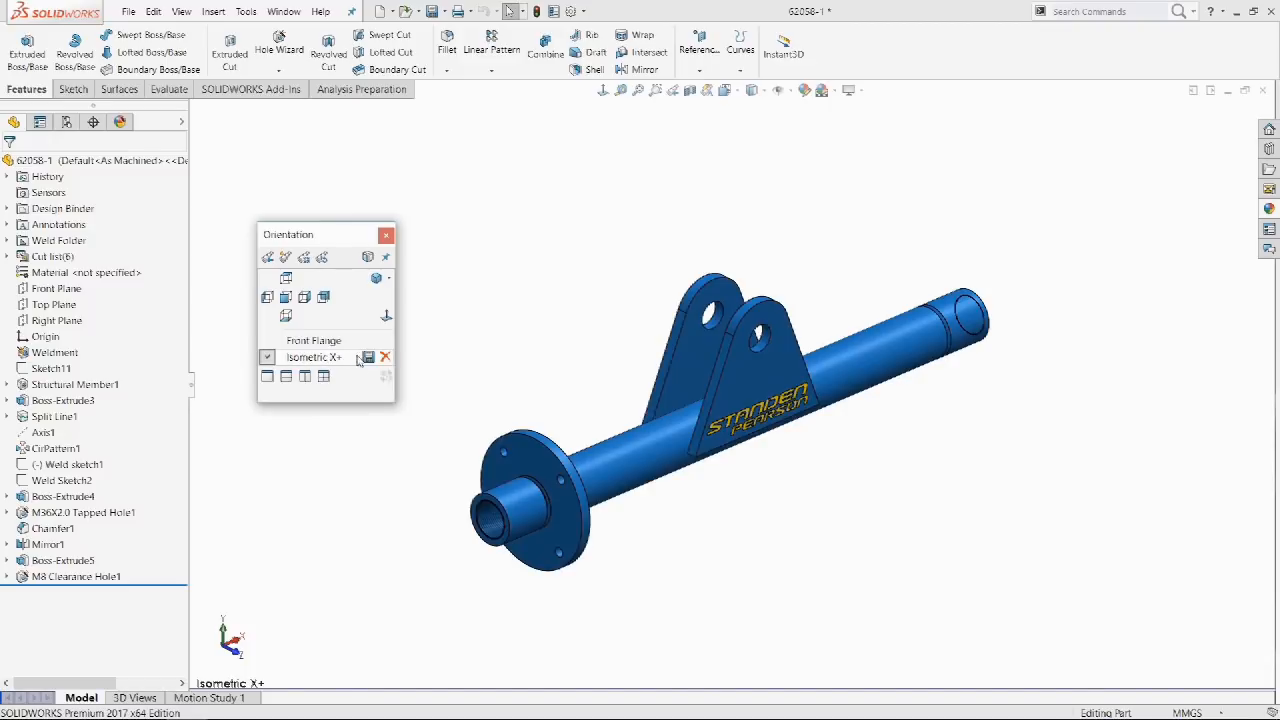
pyautogui.click(369, 359)
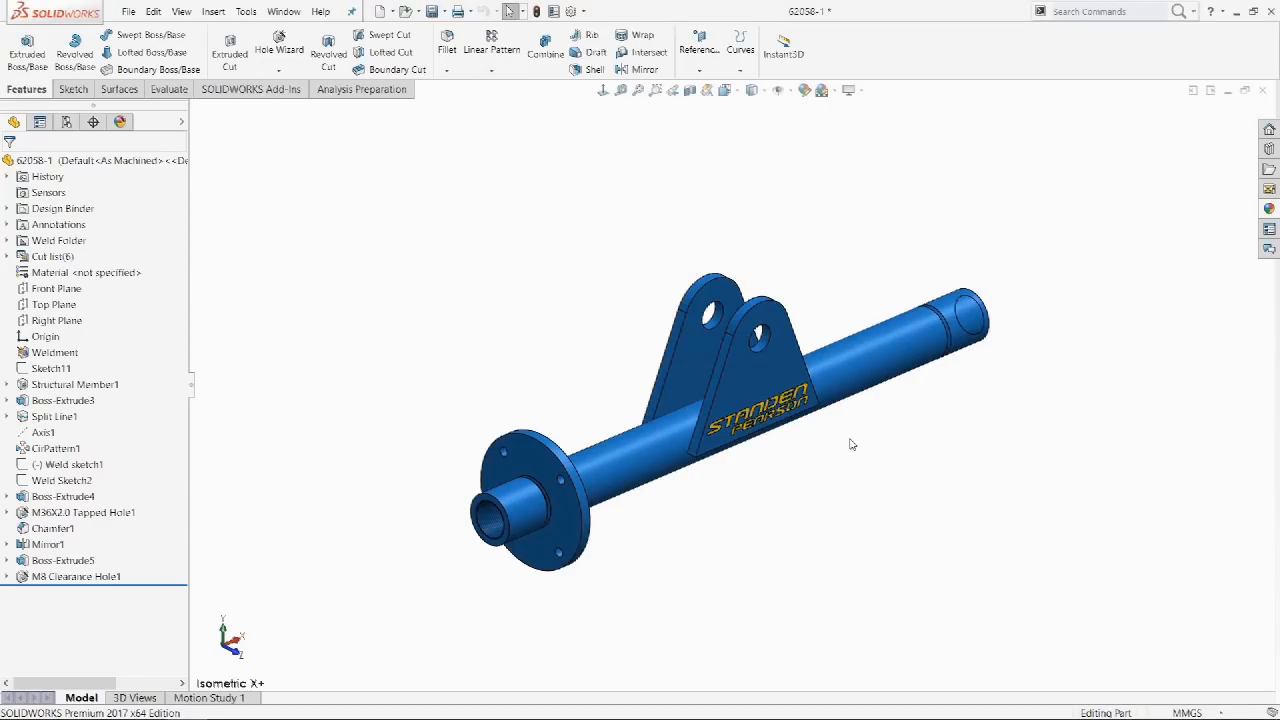
# Orbit the part about its long shaft, then about the lug hole's inner face.
pyautogui.click(645, 455)
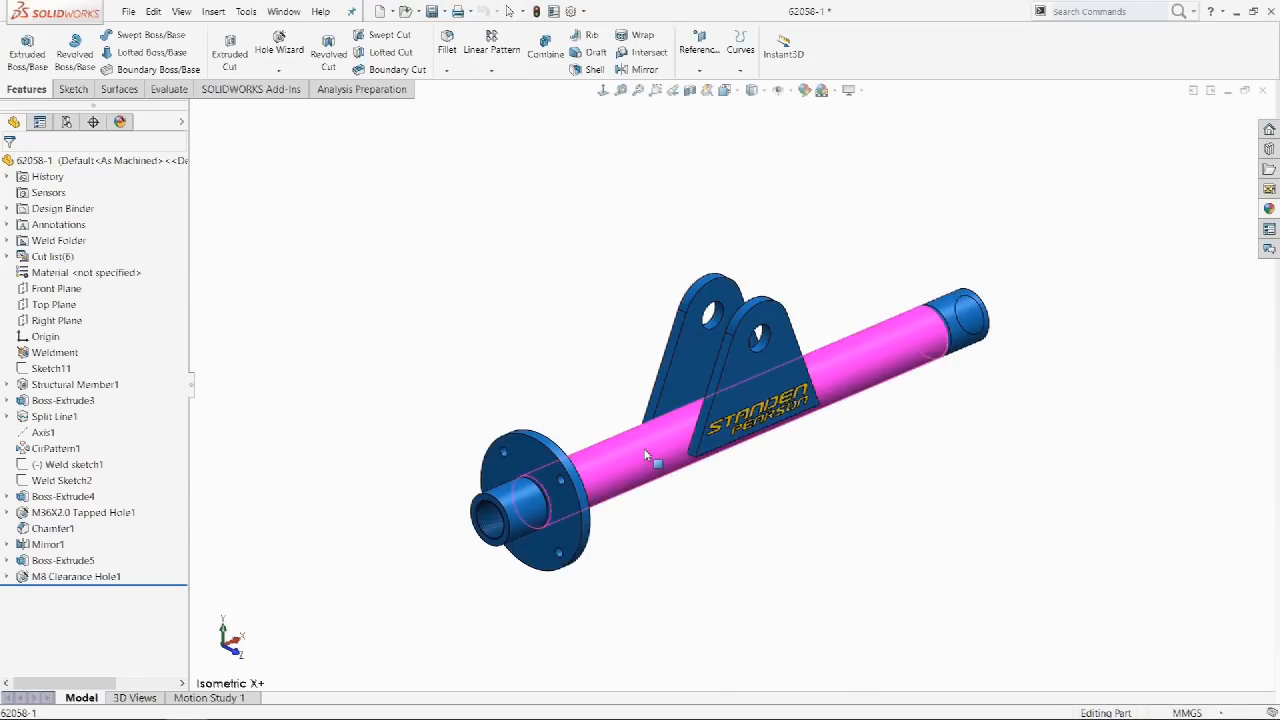
pyautogui.moveTo(734, 474); pyautogui.dragTo(980, 563, button='middle')
pyautogui.click(980, 563)
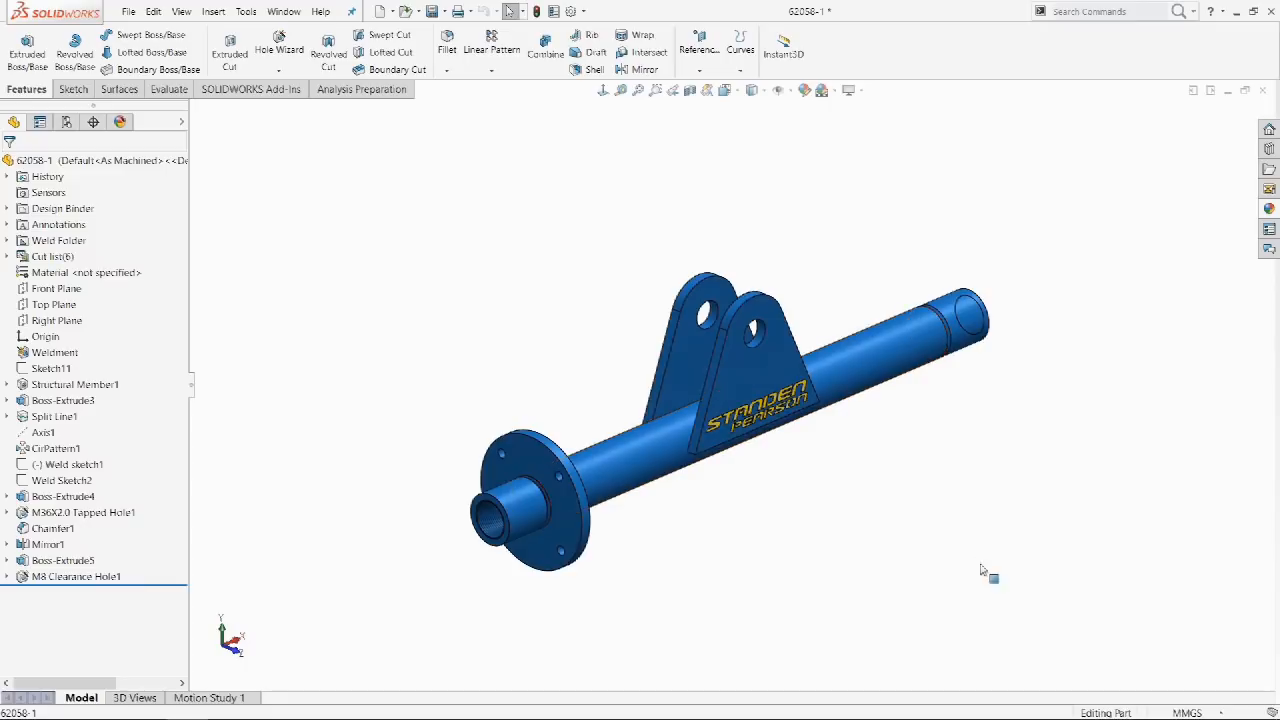
pyautogui.click(758, 340)
pyautogui.moveTo(1088, 509); pyautogui.dragTo(530, 675, button='middle')
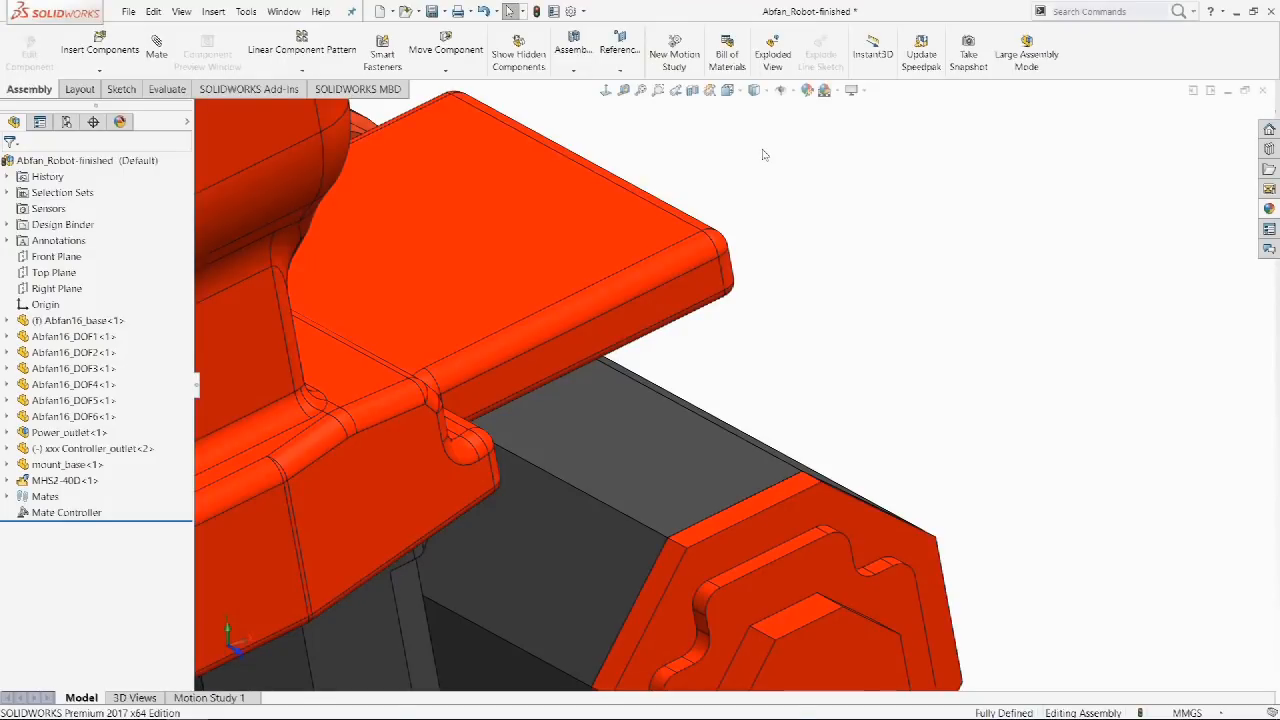
# Fit the robot assembly to the view, orbit to see its underside, and zoom.
pyautogui.click(641, 90)
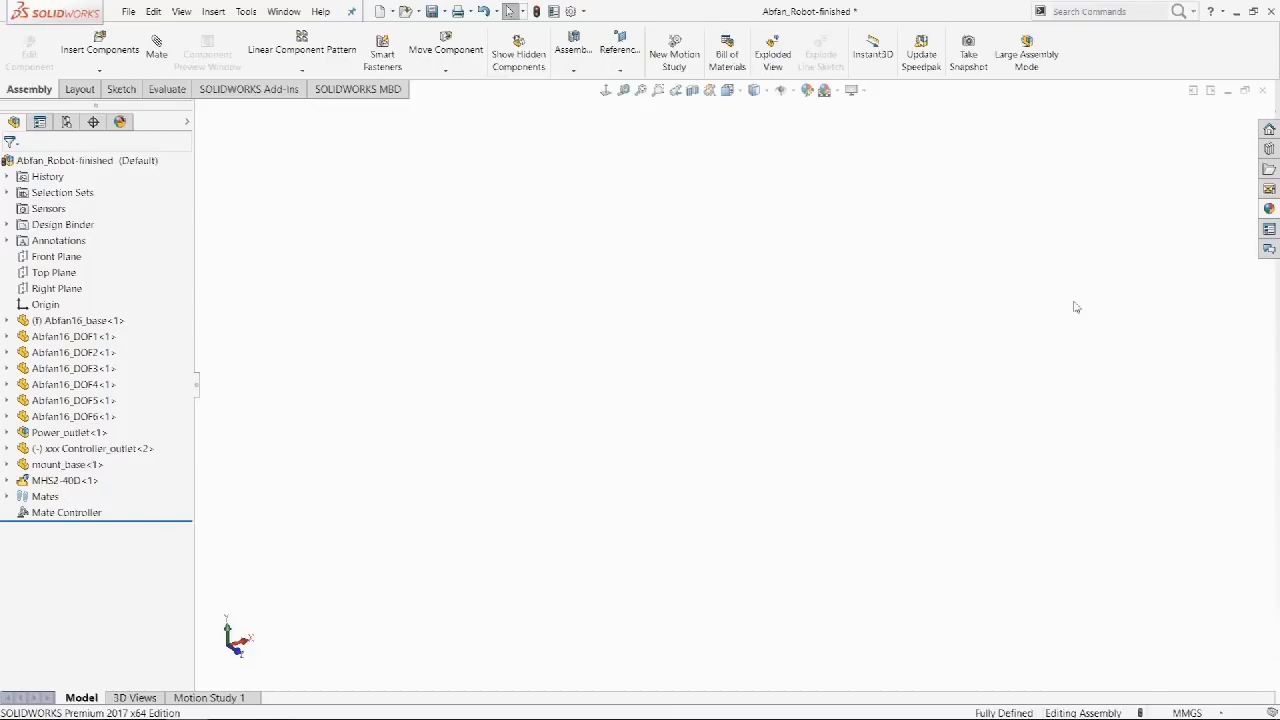
pyautogui.press('f')
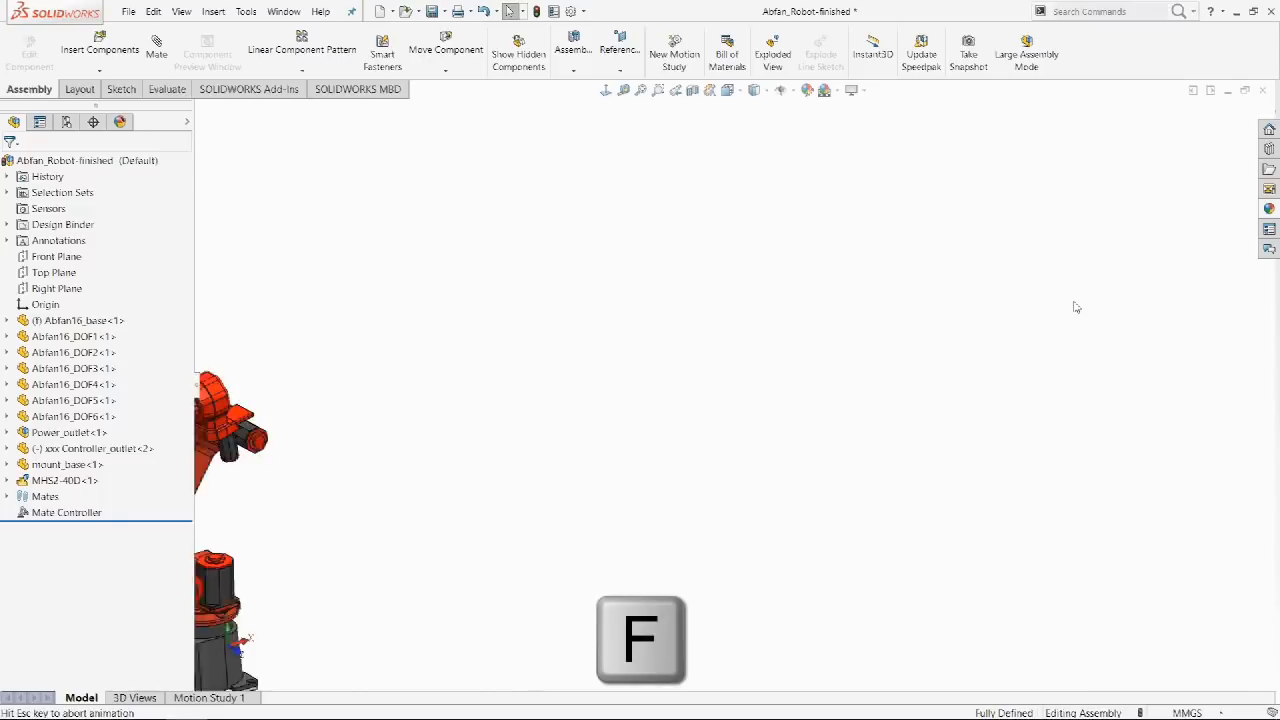
pyautogui.moveTo(1040, 274); pyautogui.dragTo(946, 233, button='middle')
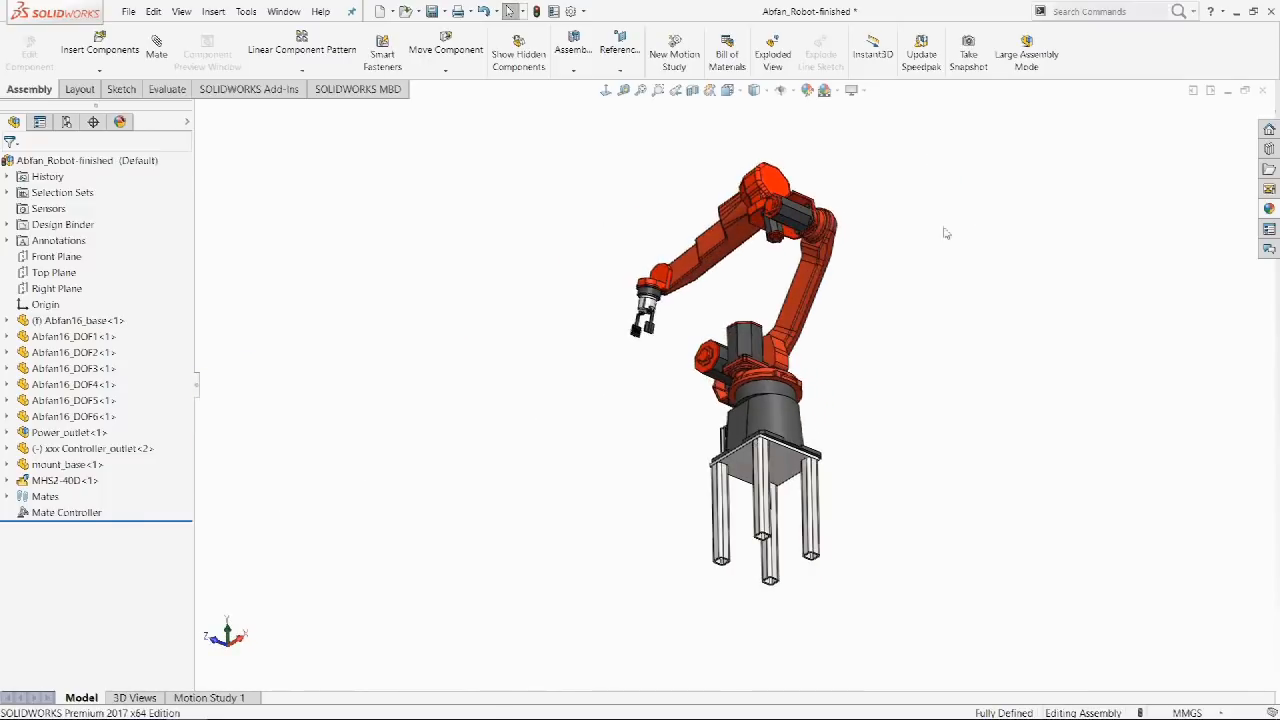
pyautogui.scroll(-5, 865, 514)
pyautogui.scroll(-5, 800, 520)
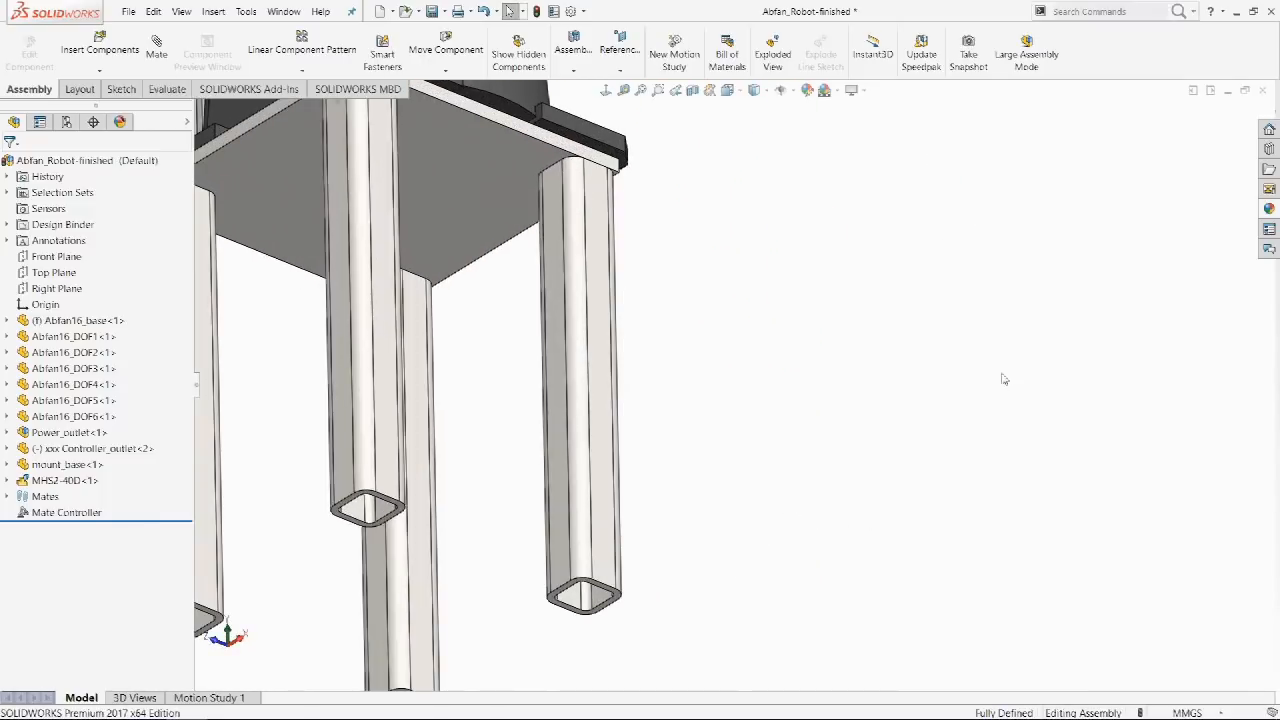
pyautogui.scroll(5, 949, 324)
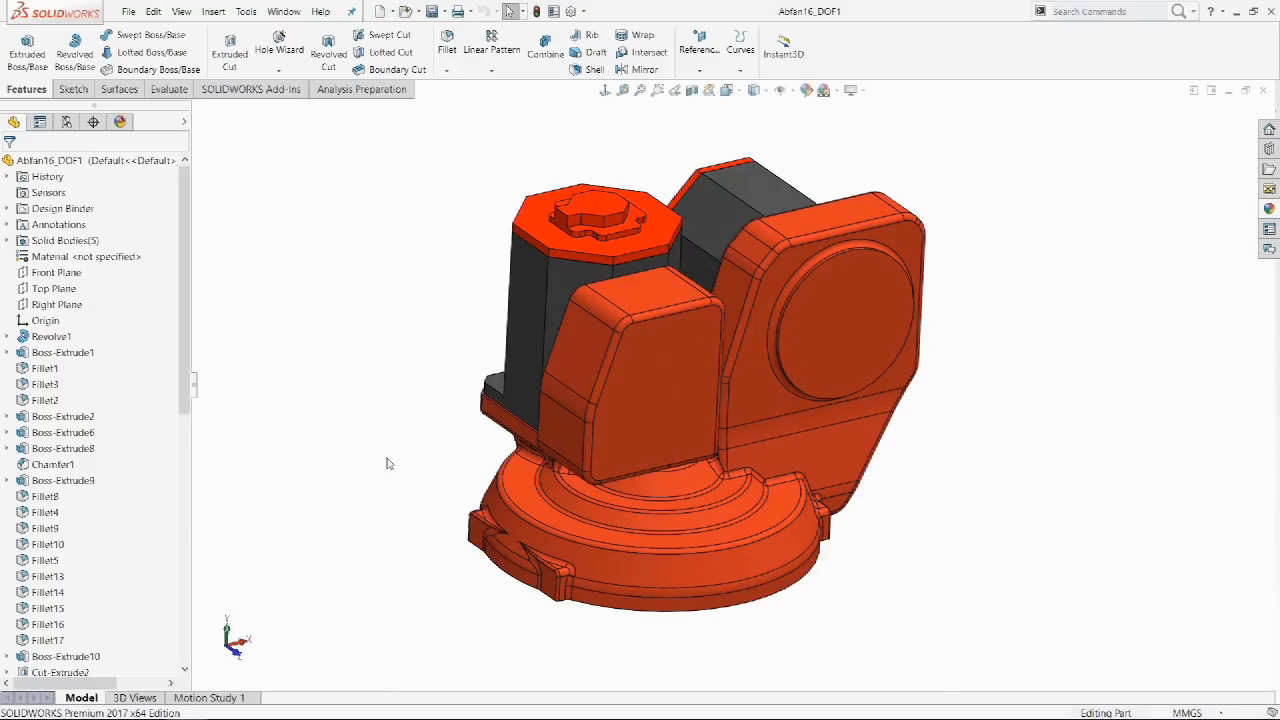
# View normal to the upper block's front face, flip to the opposite side and back.
pyautogui.click(635, 408)
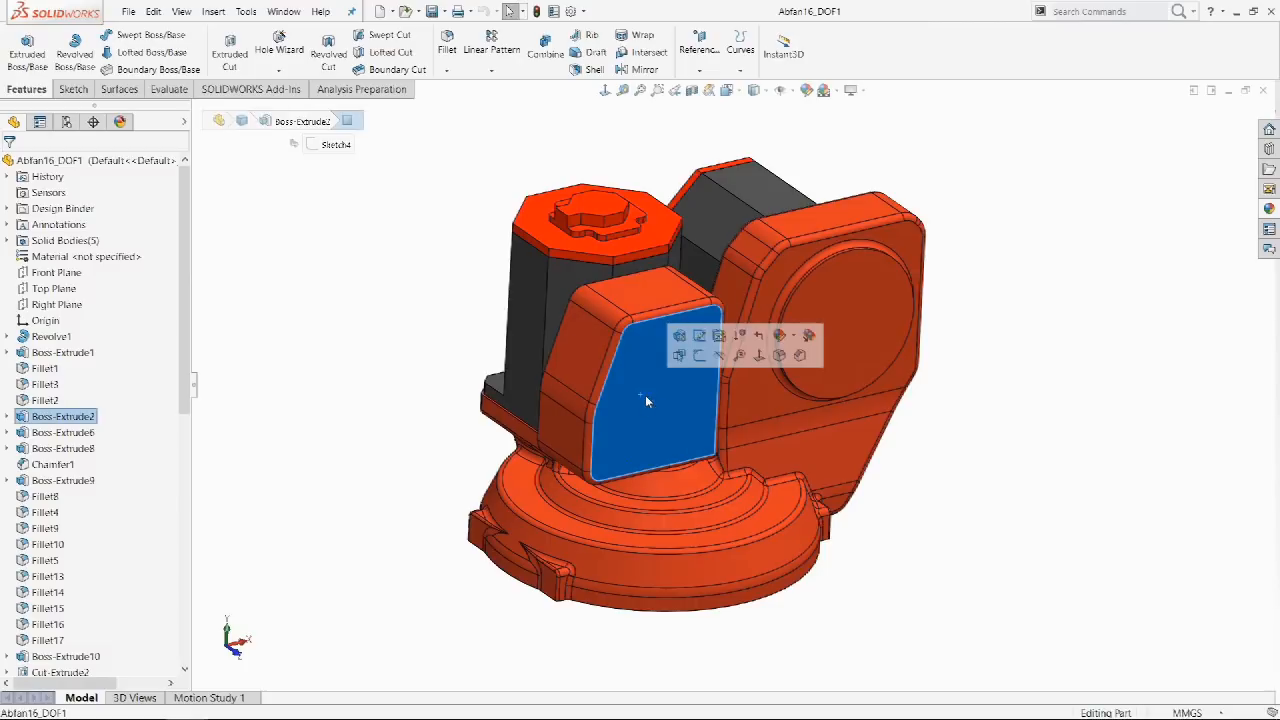
pyautogui.click(755, 360)
pyautogui.click(410, 311)
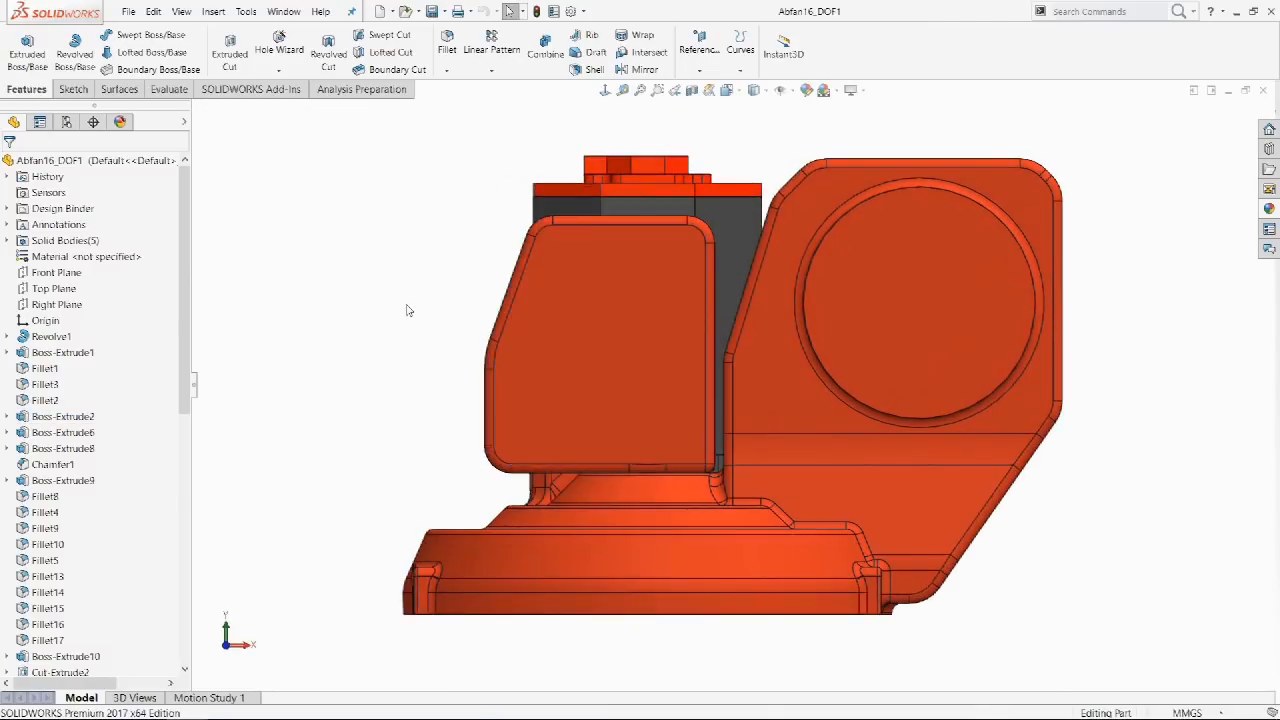
pyautogui.click(603, 91)
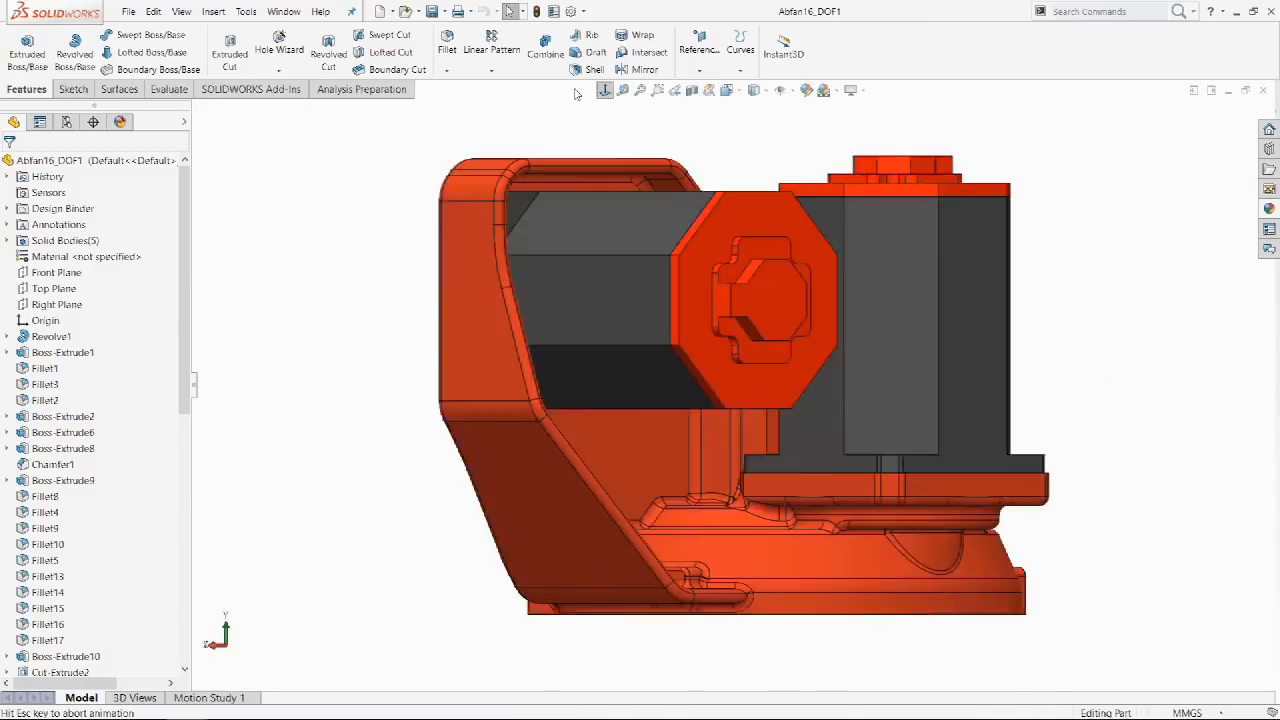
pyautogui.click(603, 91)
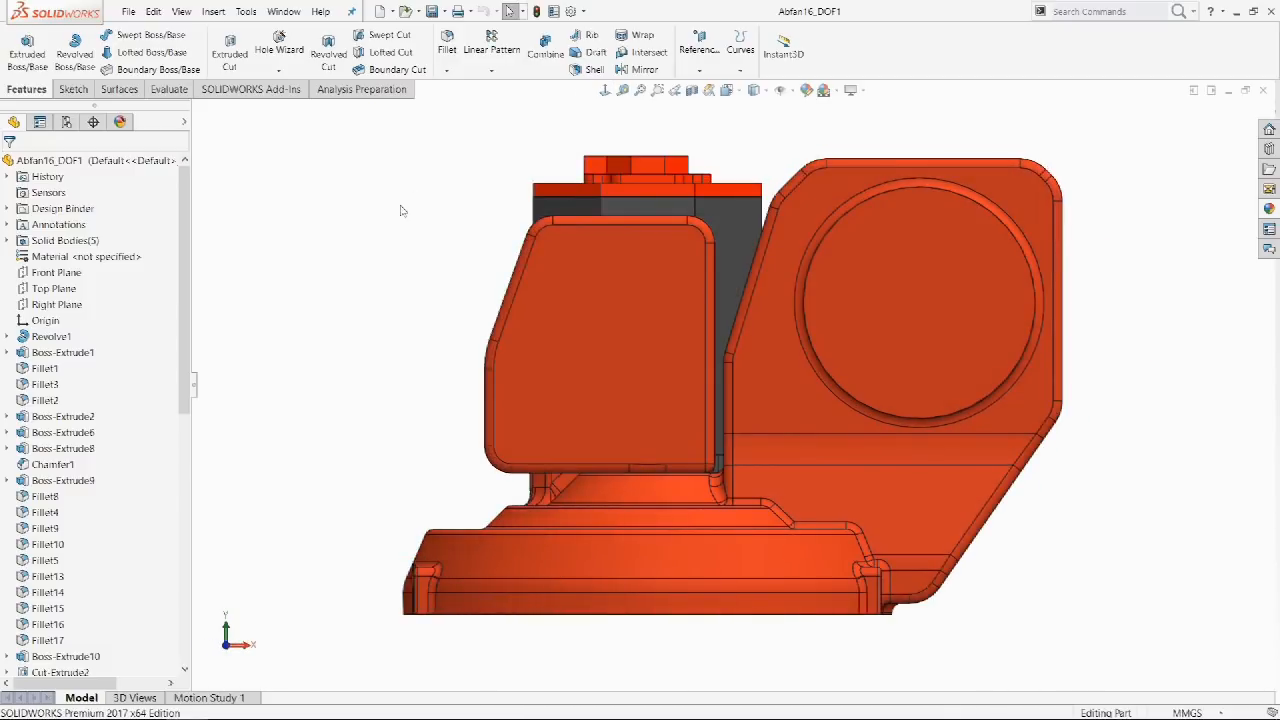
pyautogui.scroll(2, 401, 207)
pyautogui.moveTo(401, 207); pyautogui.dragTo(446, 260, button='middle')
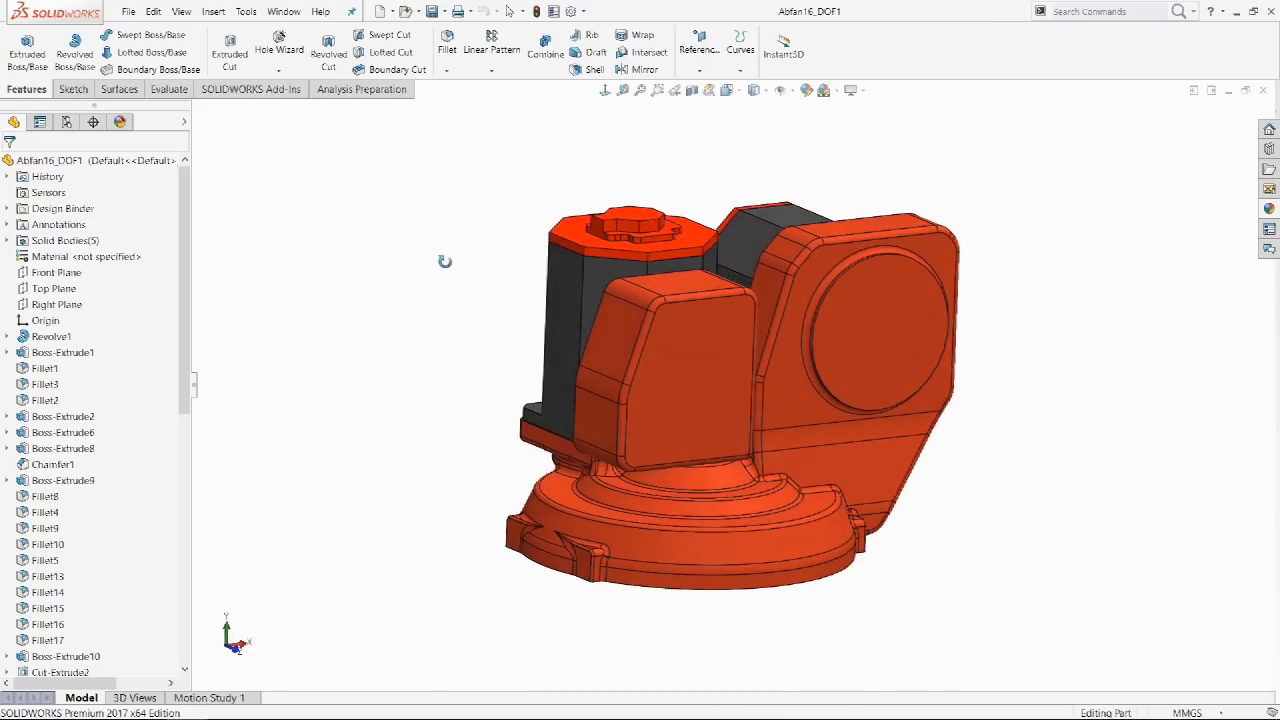
# Look straight at the upper block's front face together with its small side face.
pyautogui.click(716, 405)
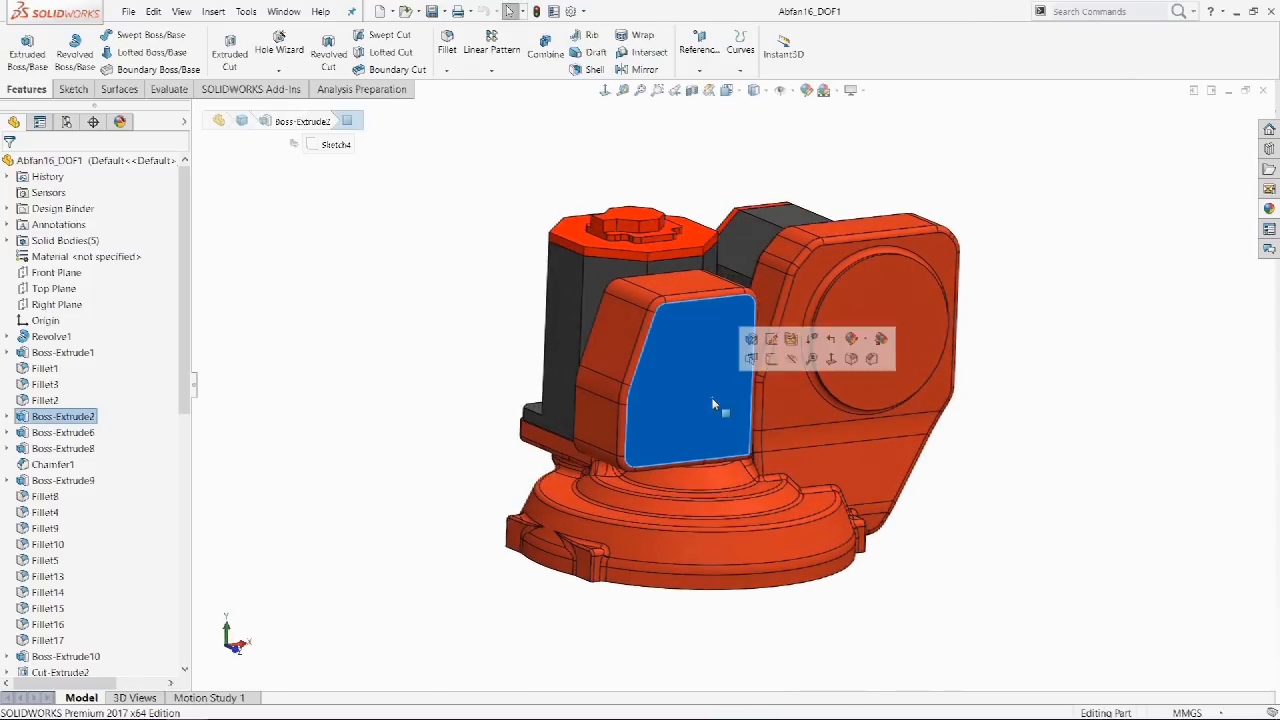
pyautogui.keyDown('ctrl'); pyautogui.click(598, 425); pyautogui.keyUp('ctrl')
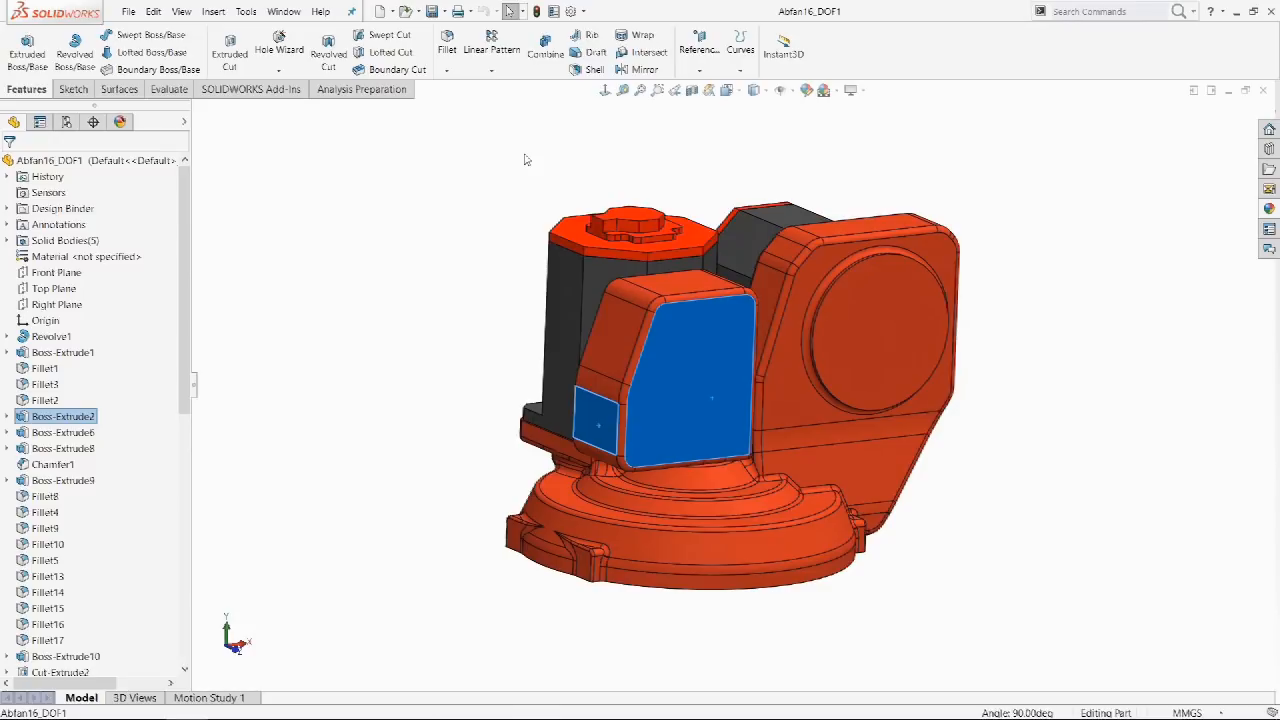
pyautogui.click(604, 91)
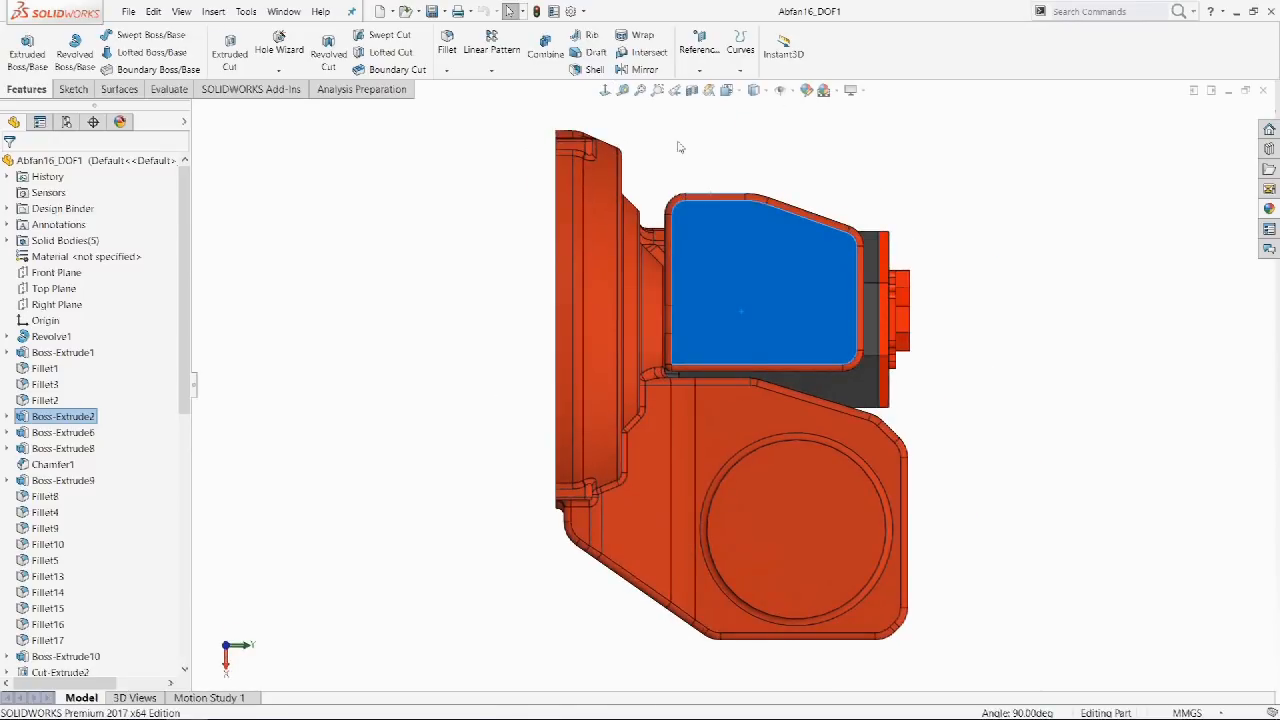
pyautogui.click(679, 147)
# From another angle, view normal to the front face and adjacent side face.
pyautogui.moveTo(680, 143); pyautogui.dragTo(617, 229, button='middle')
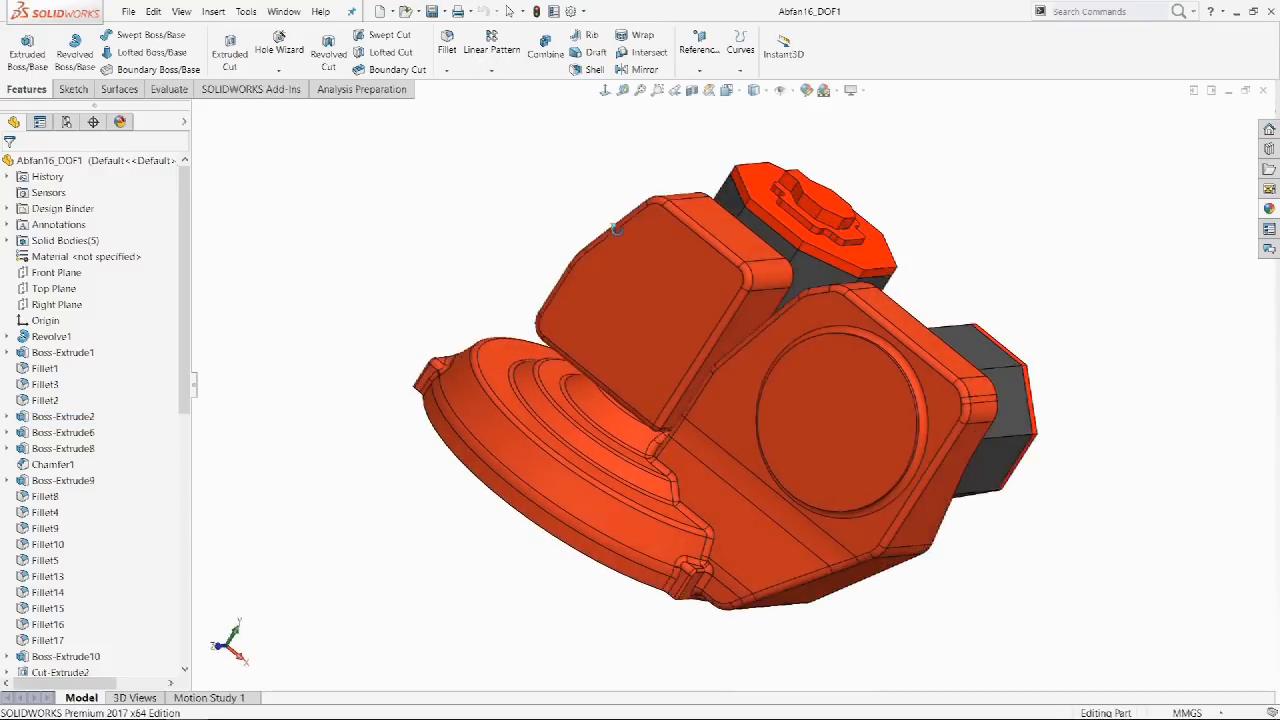
pyautogui.click(648, 298)
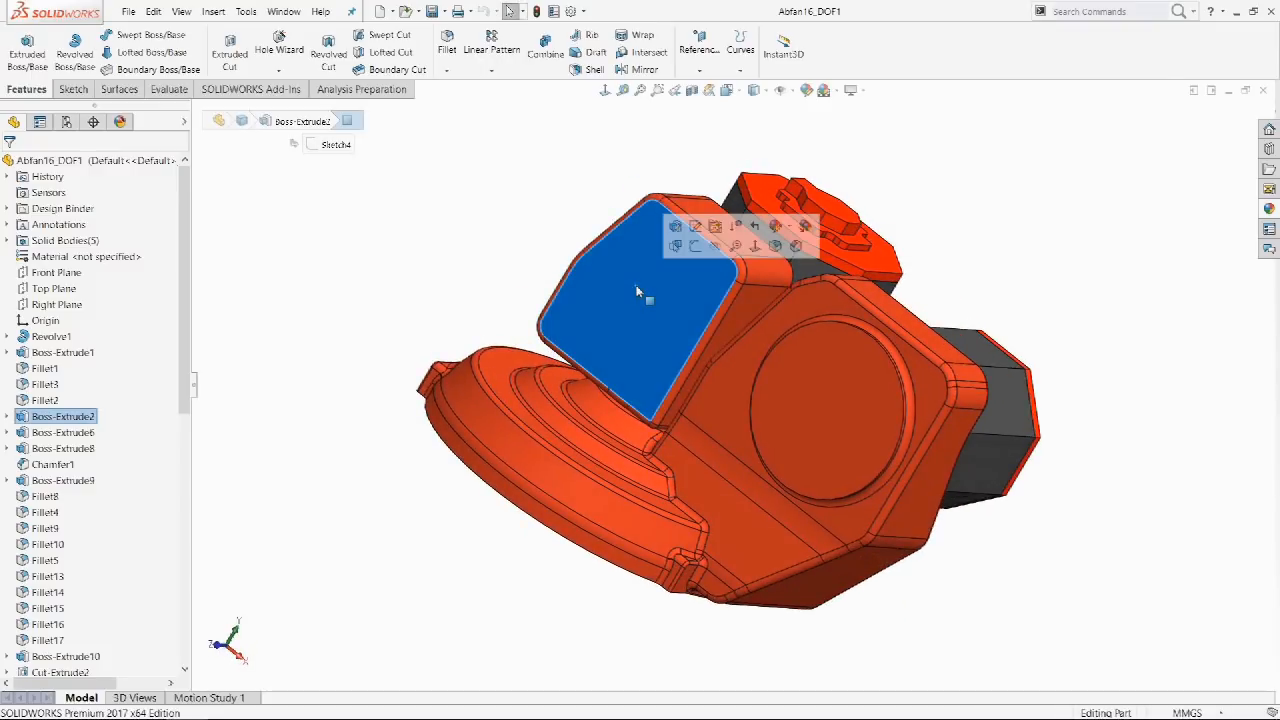
pyautogui.keyDown('ctrl'); pyautogui.click(752, 309); pyautogui.keyUp('ctrl')
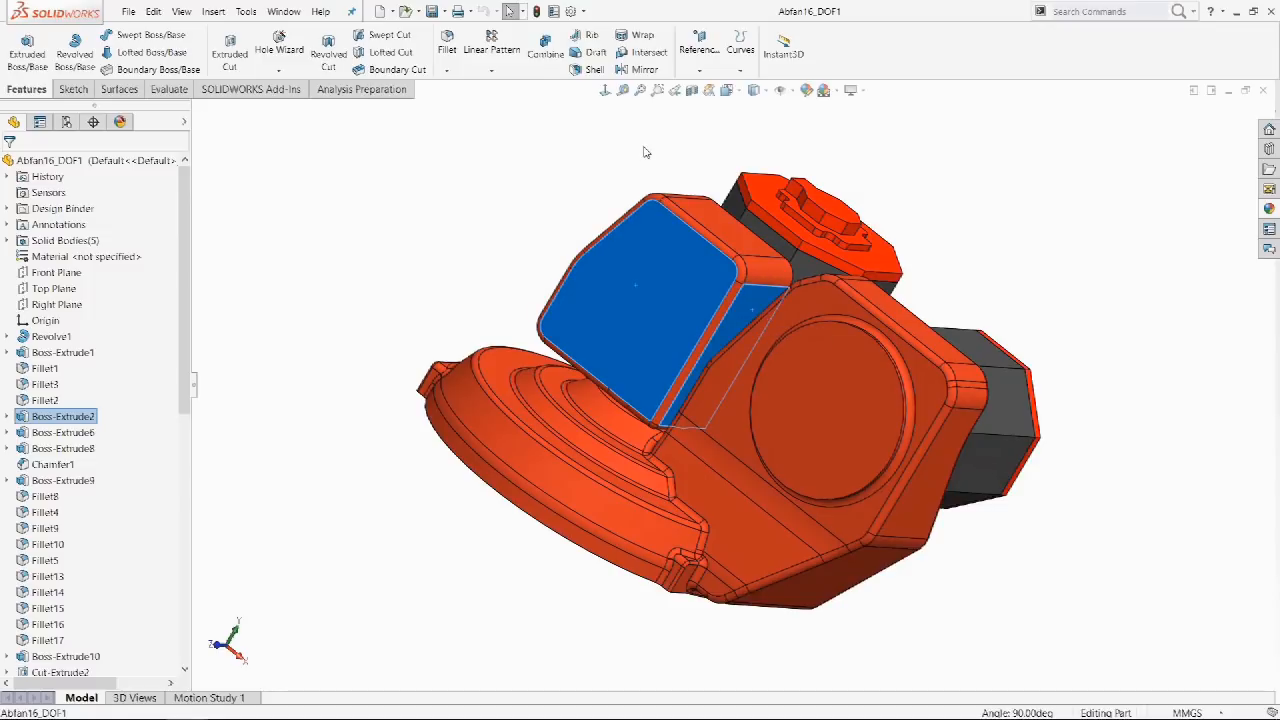
pyautogui.click(606, 93)
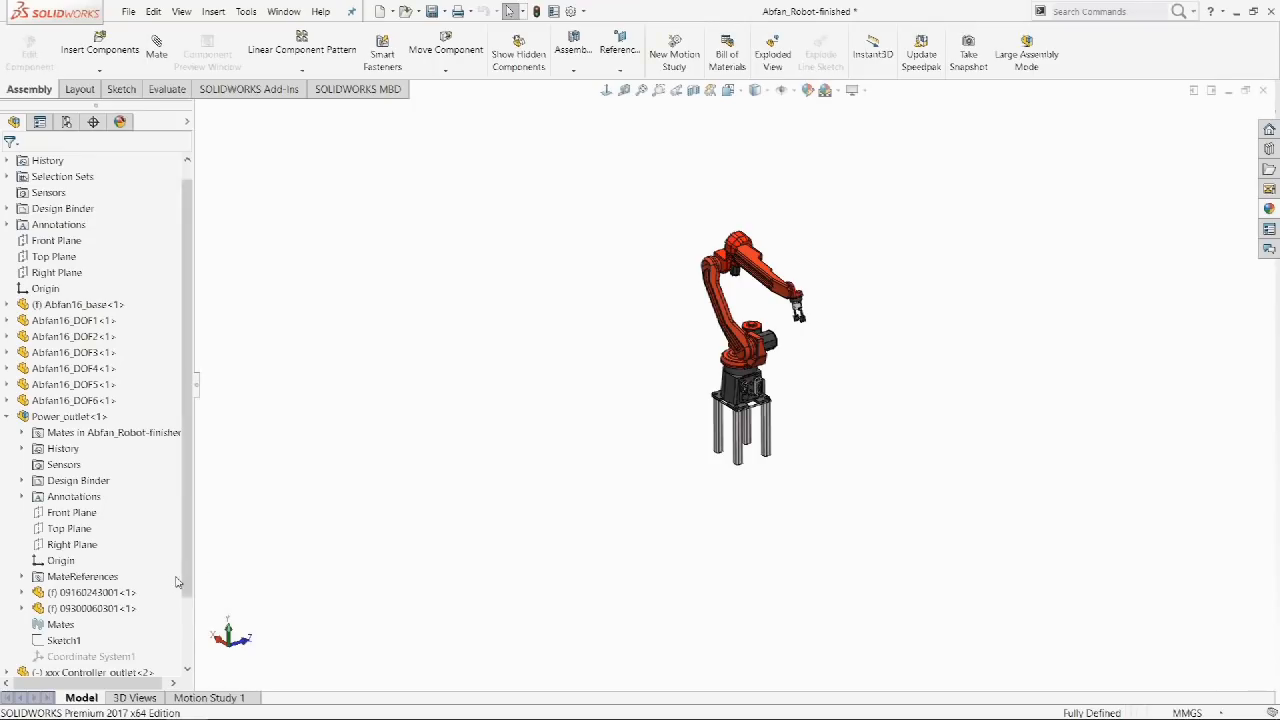
pyautogui.click(126, 594)
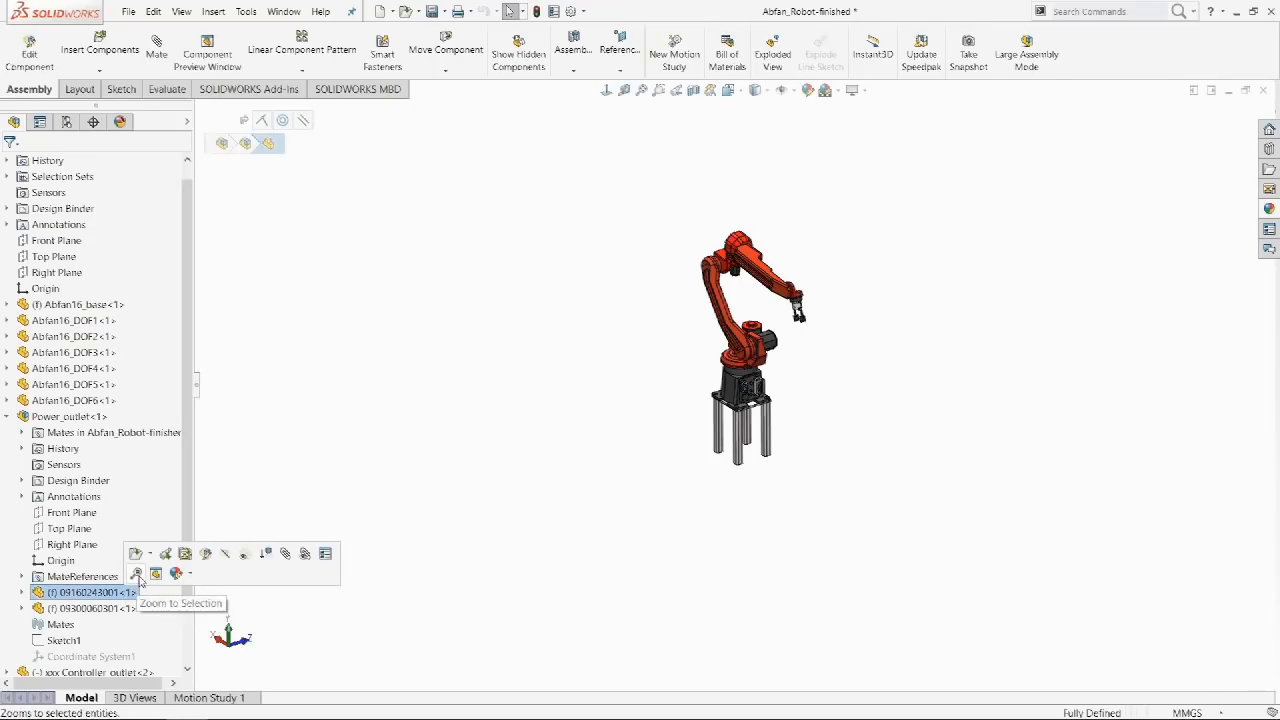
pyautogui.click(137, 576)
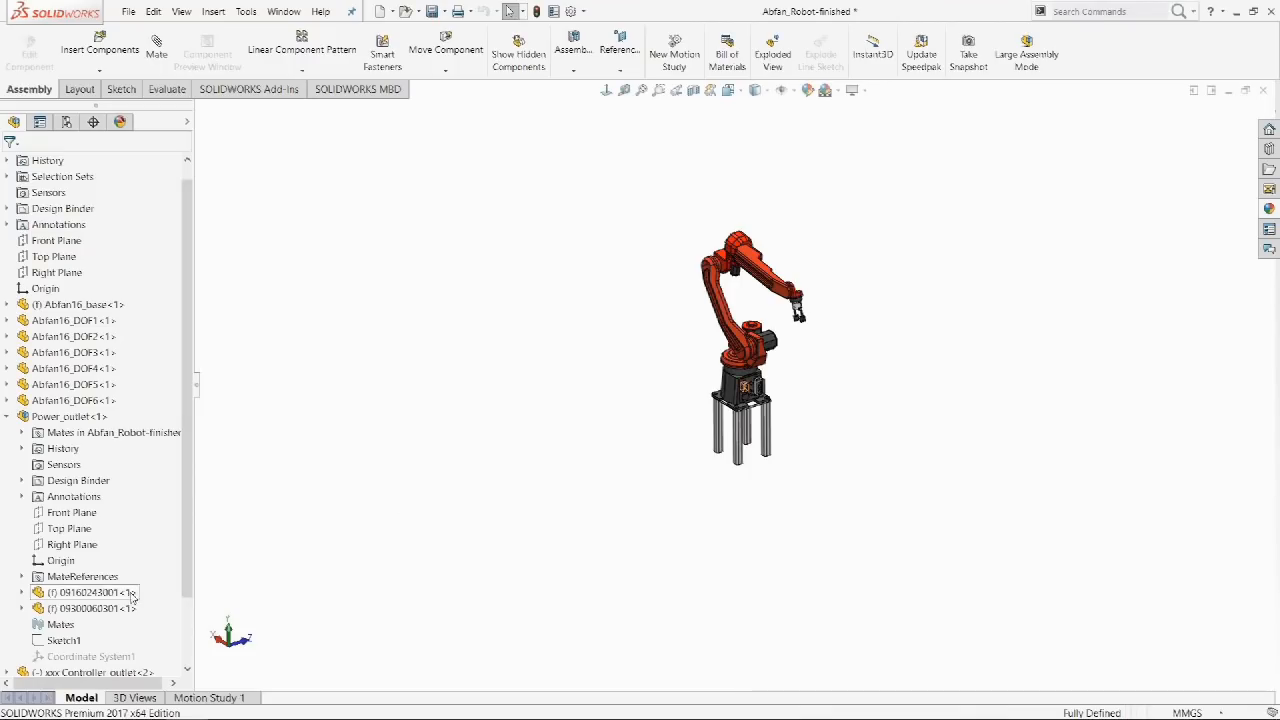
pyautogui.click(129, 595)
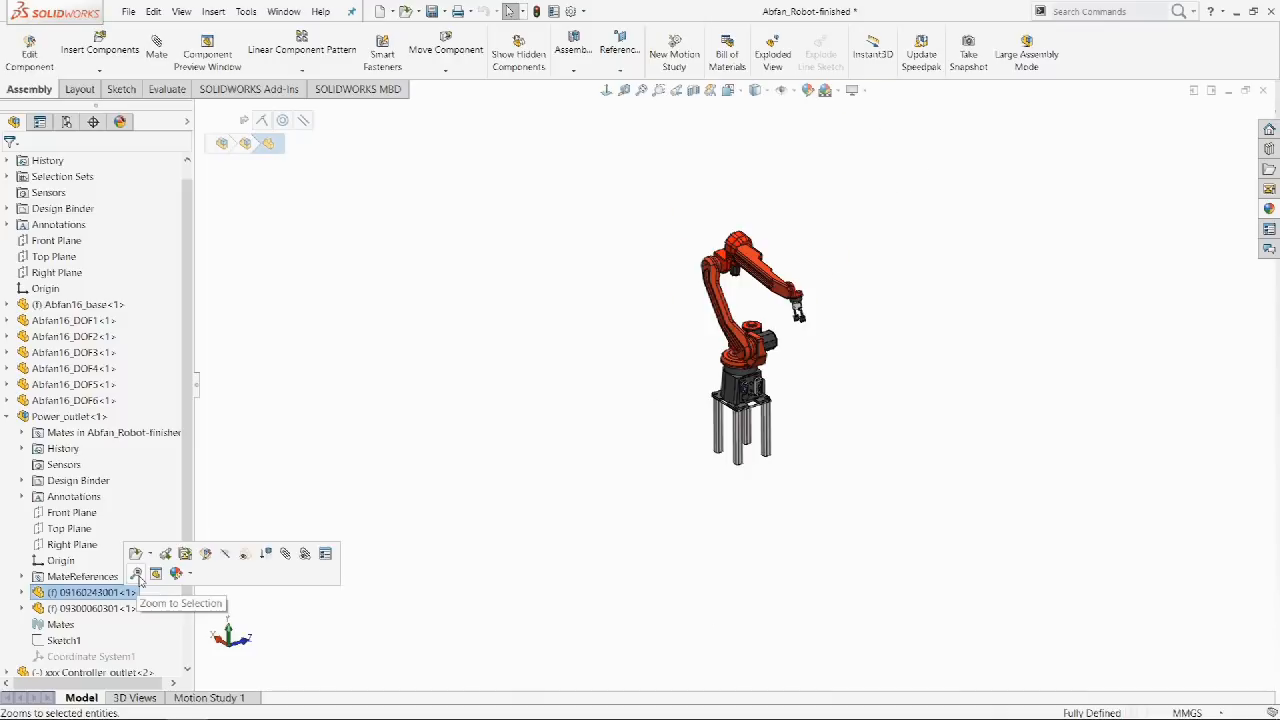
pyautogui.click(137, 574)
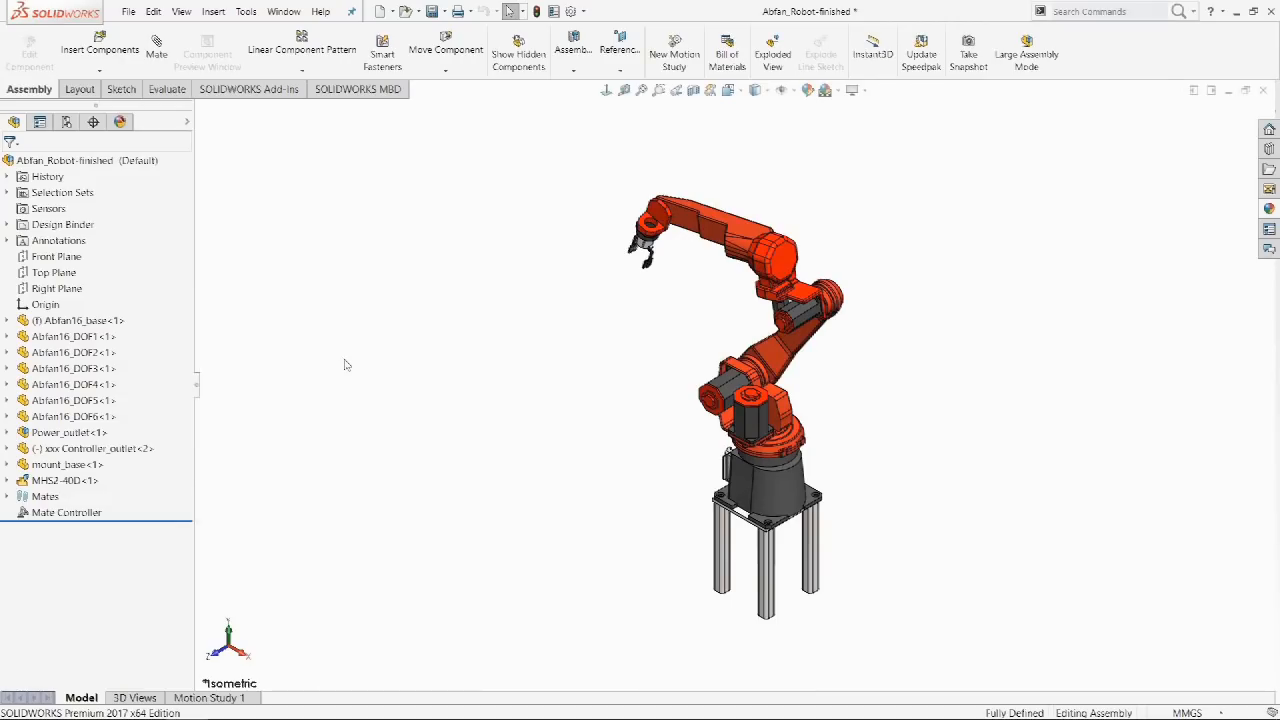
pyautogui.moveTo(320, 363); pyautogui.dragTo(521, 377, button='middle')
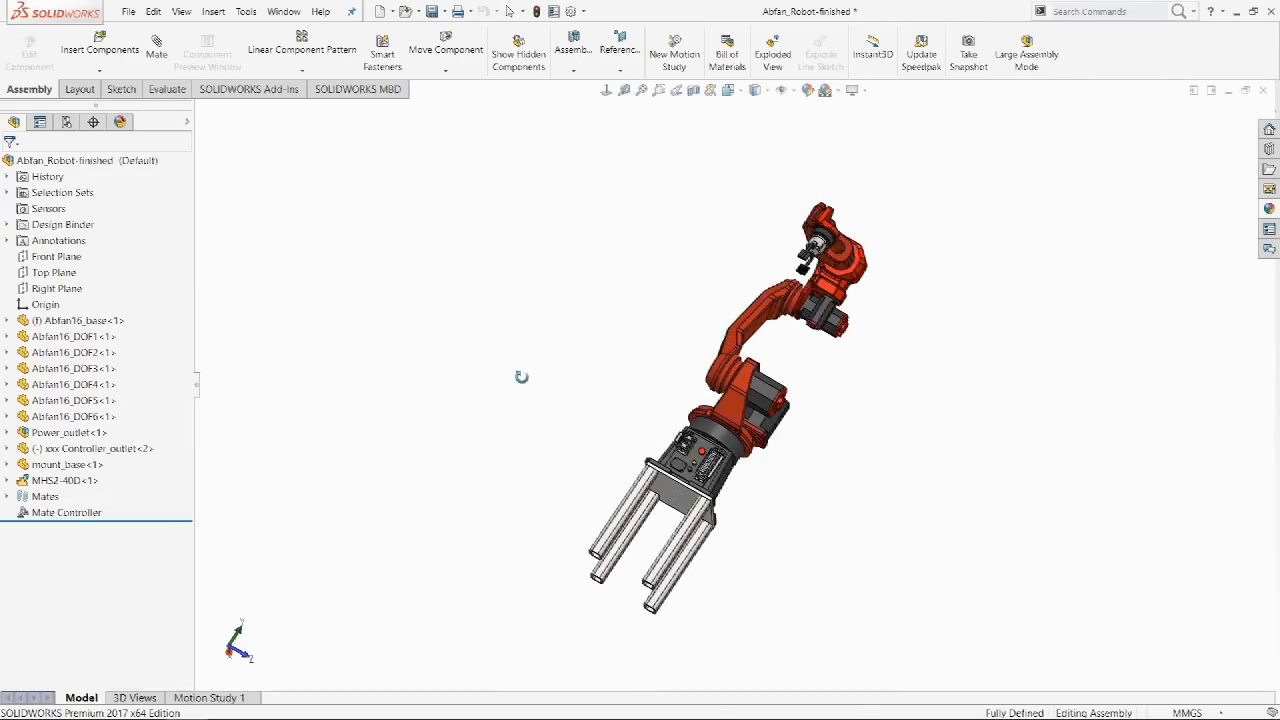
pyautogui.hotkey('ctrl', '7')
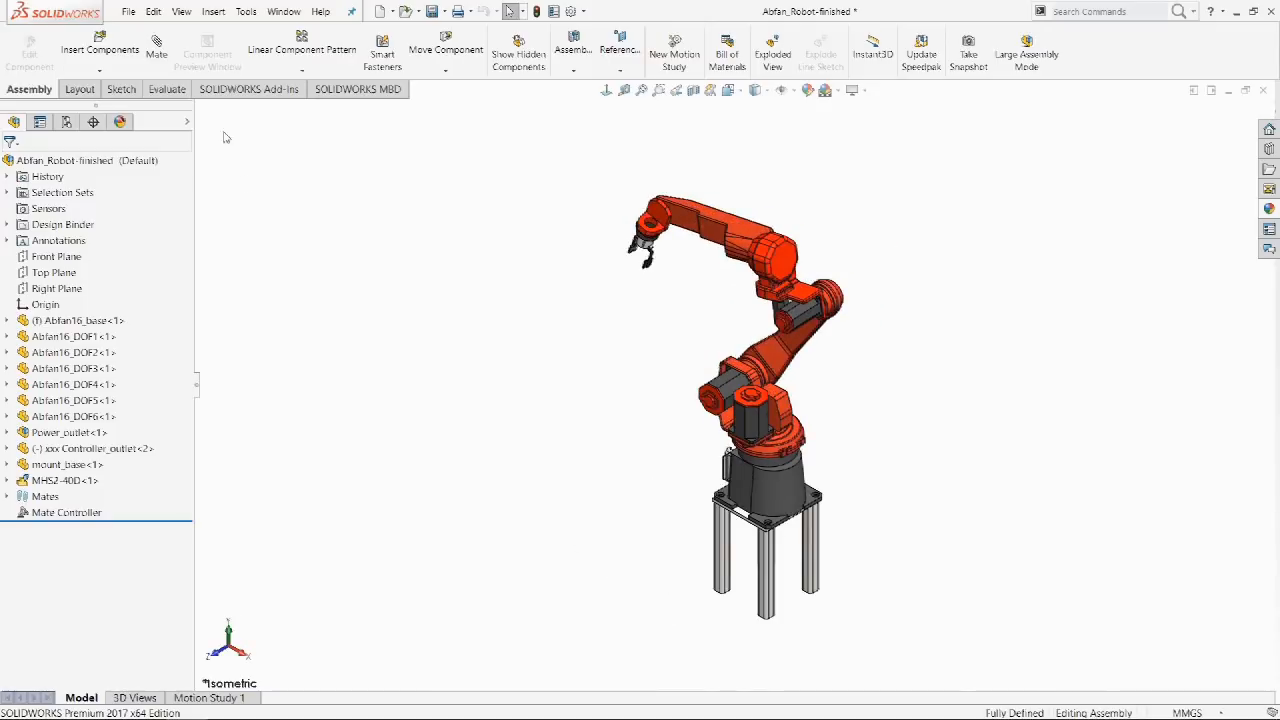
pyautogui.click(182, 13)
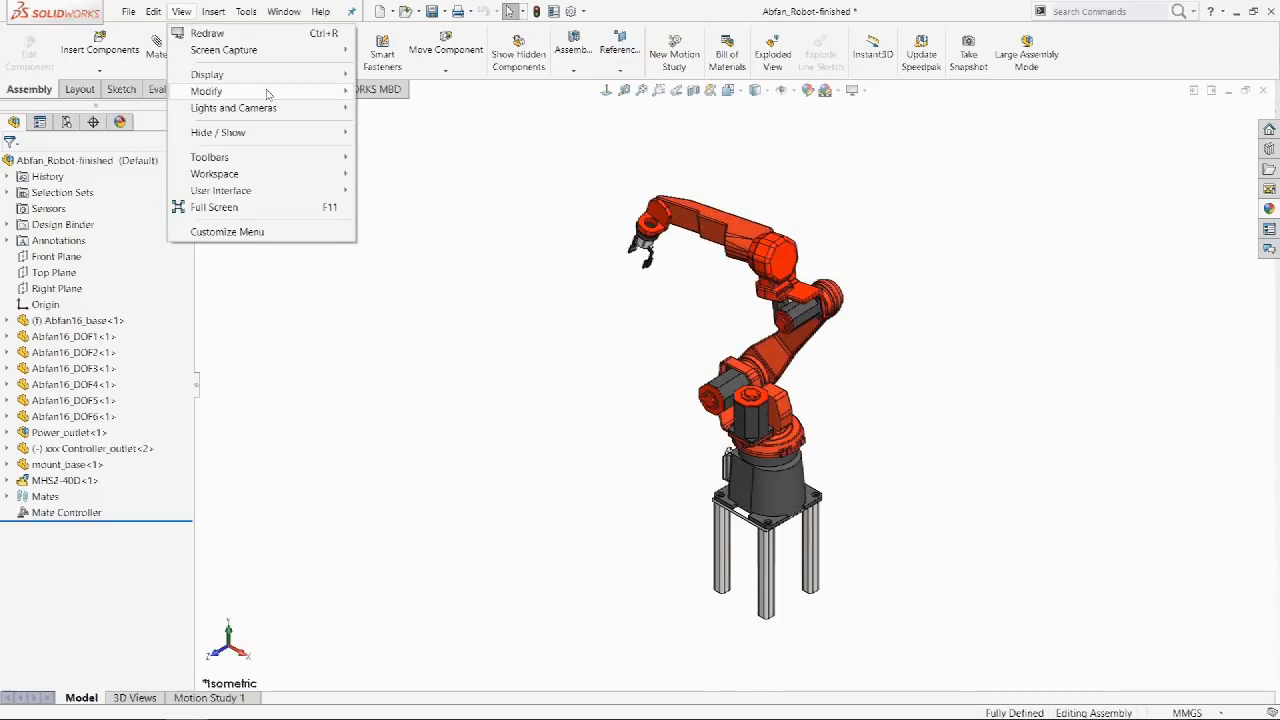
pyautogui.moveTo(280, 93)
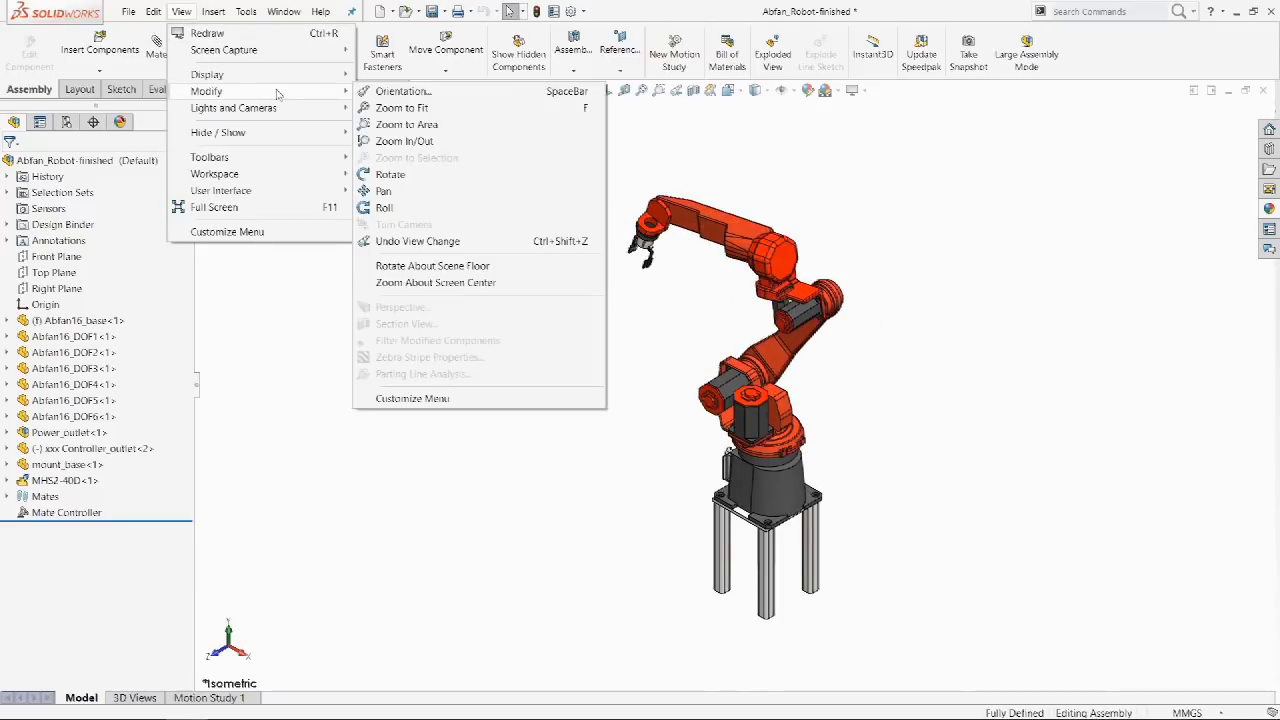
pyautogui.click(454, 266)
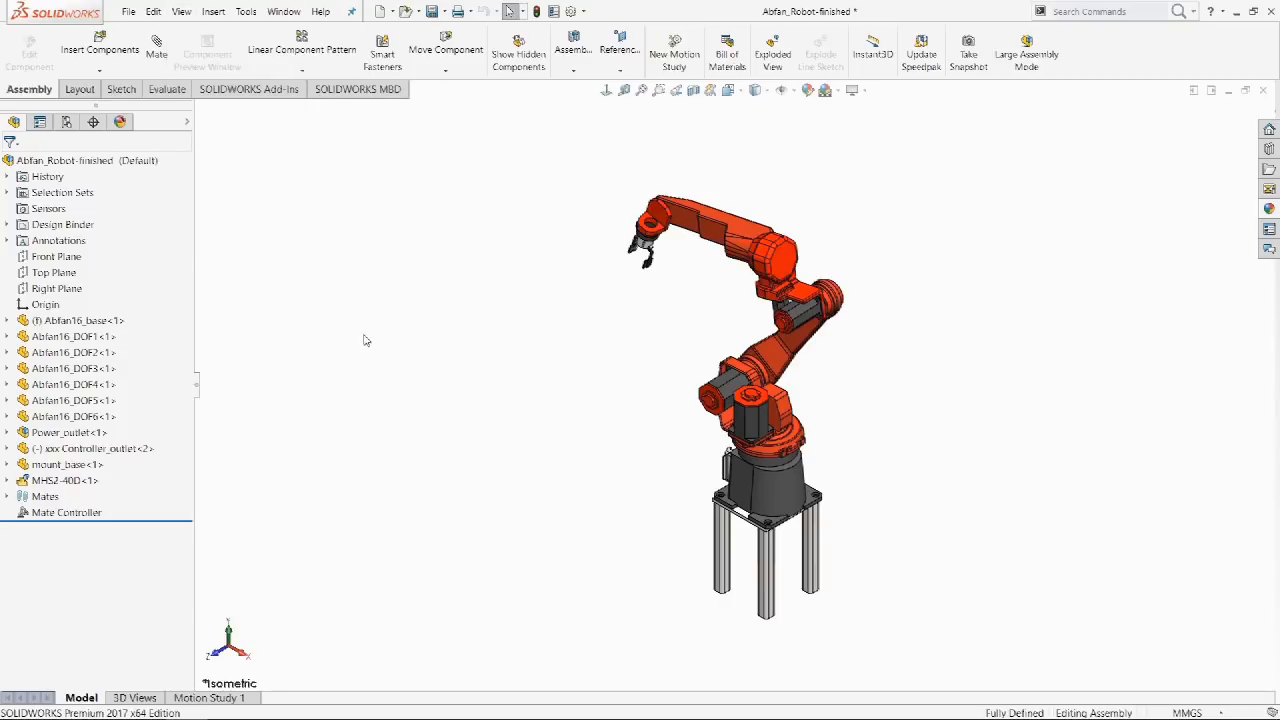
pyautogui.moveTo(345, 398); pyautogui.dragTo(1054, 411)
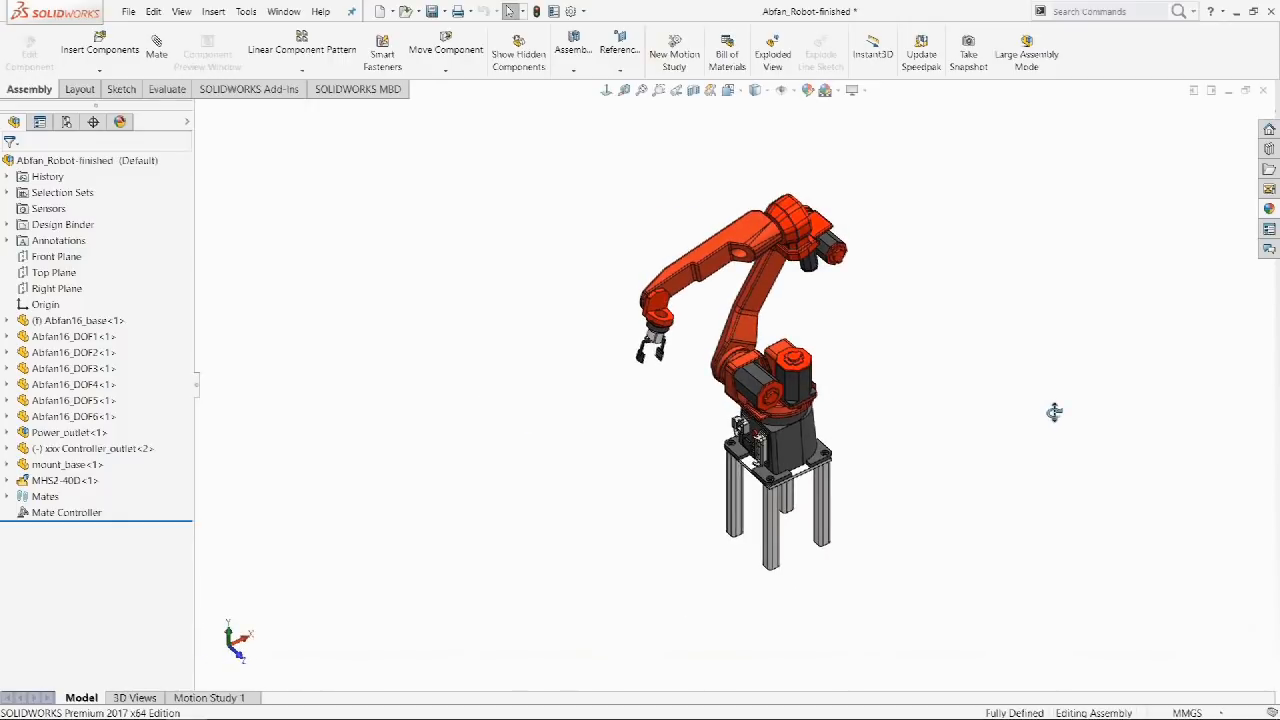
pyautogui.moveTo(1054, 411); pyautogui.dragTo(1056, 381)
pyautogui.hotkey('ctrl', '7')
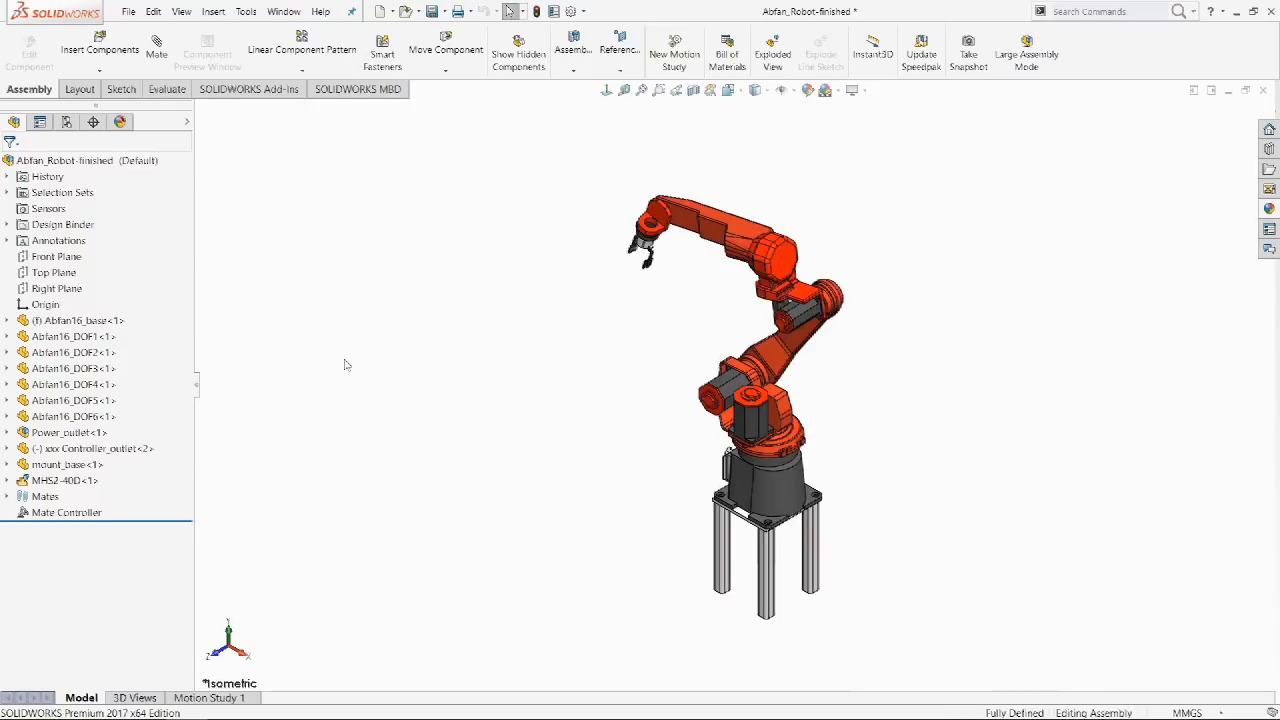
pyautogui.moveTo(320, 363); pyautogui.dragTo(521, 377, button='middle')
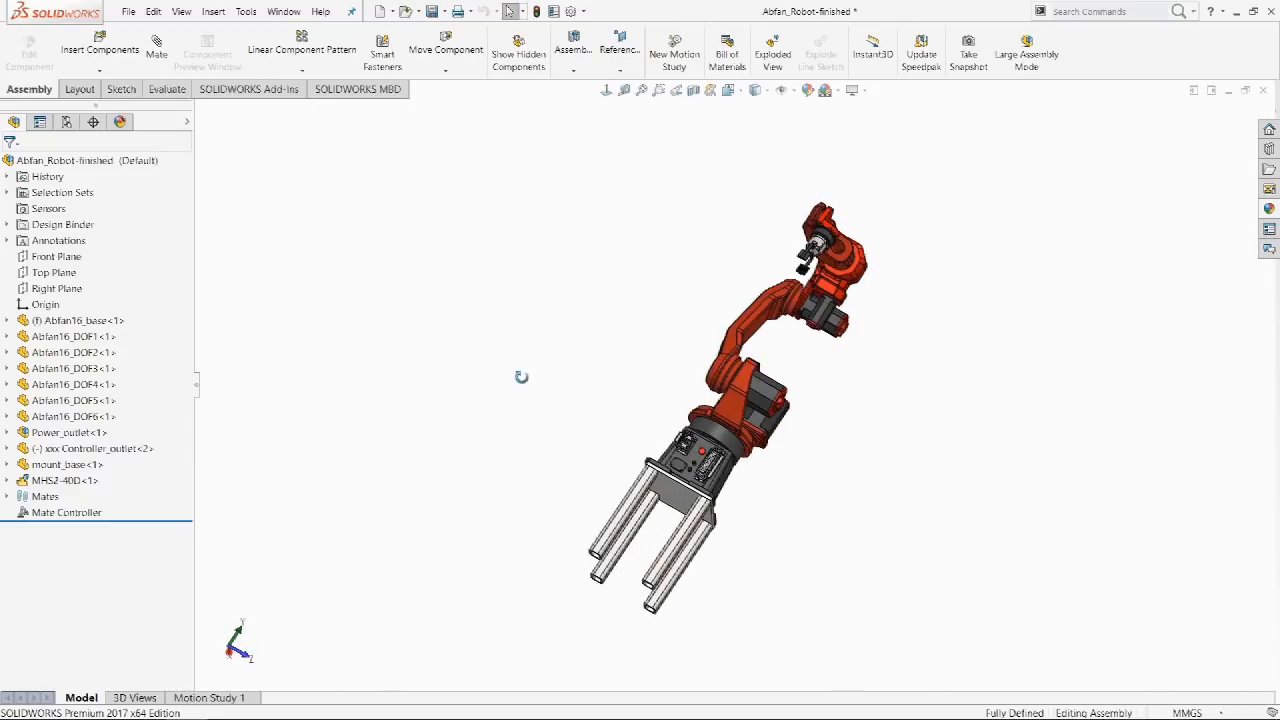
pyautogui.hotkey('ctrl', '7')
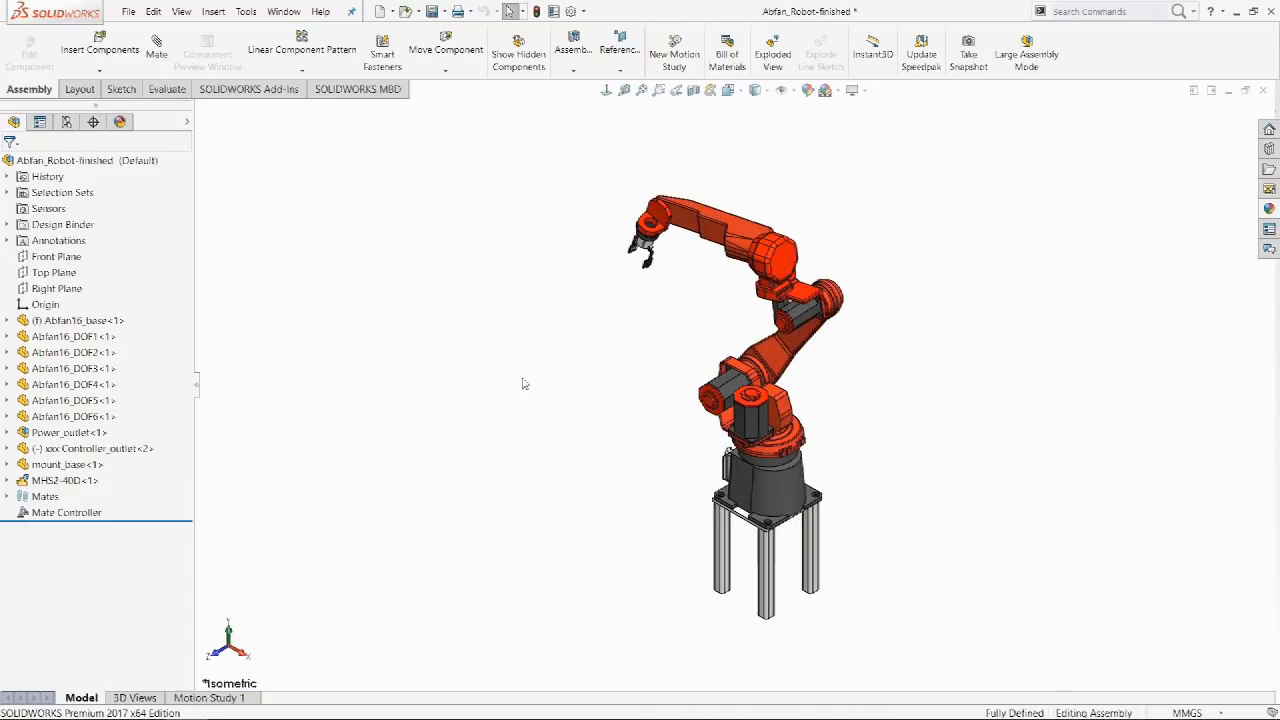
pyautogui.click(182, 13)
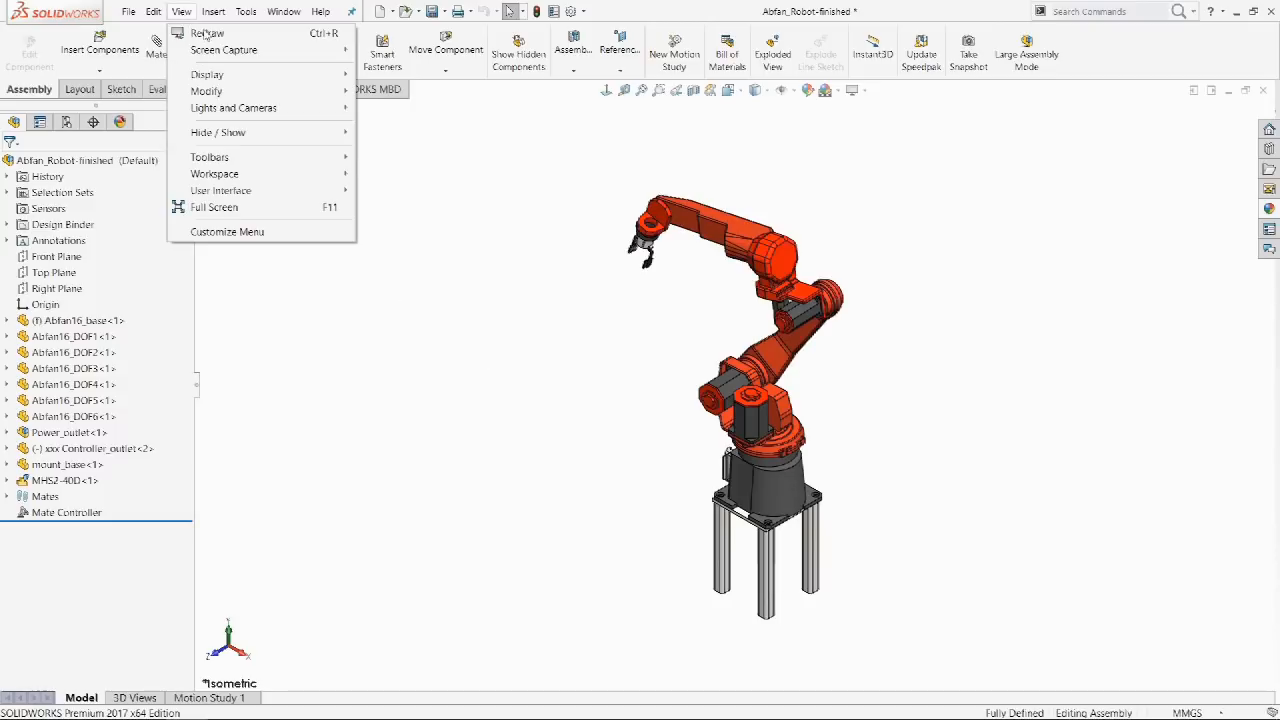
pyautogui.moveTo(276, 93)
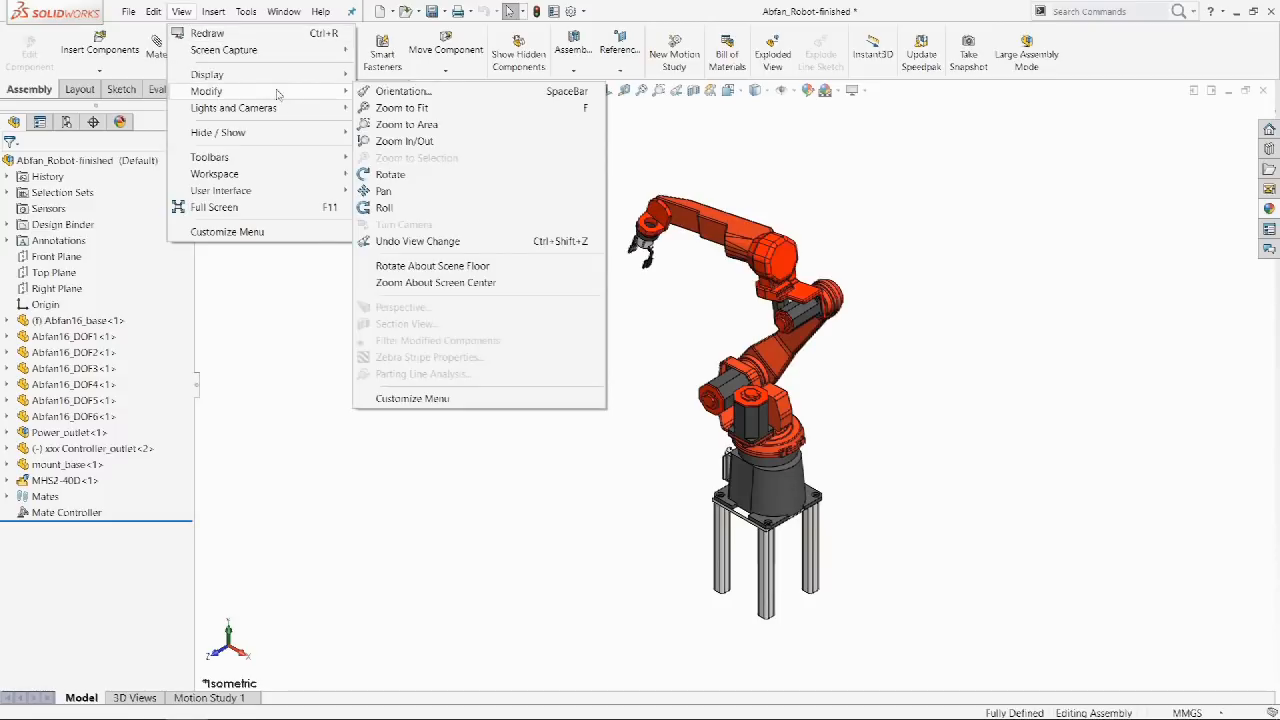
pyautogui.click(452, 268)
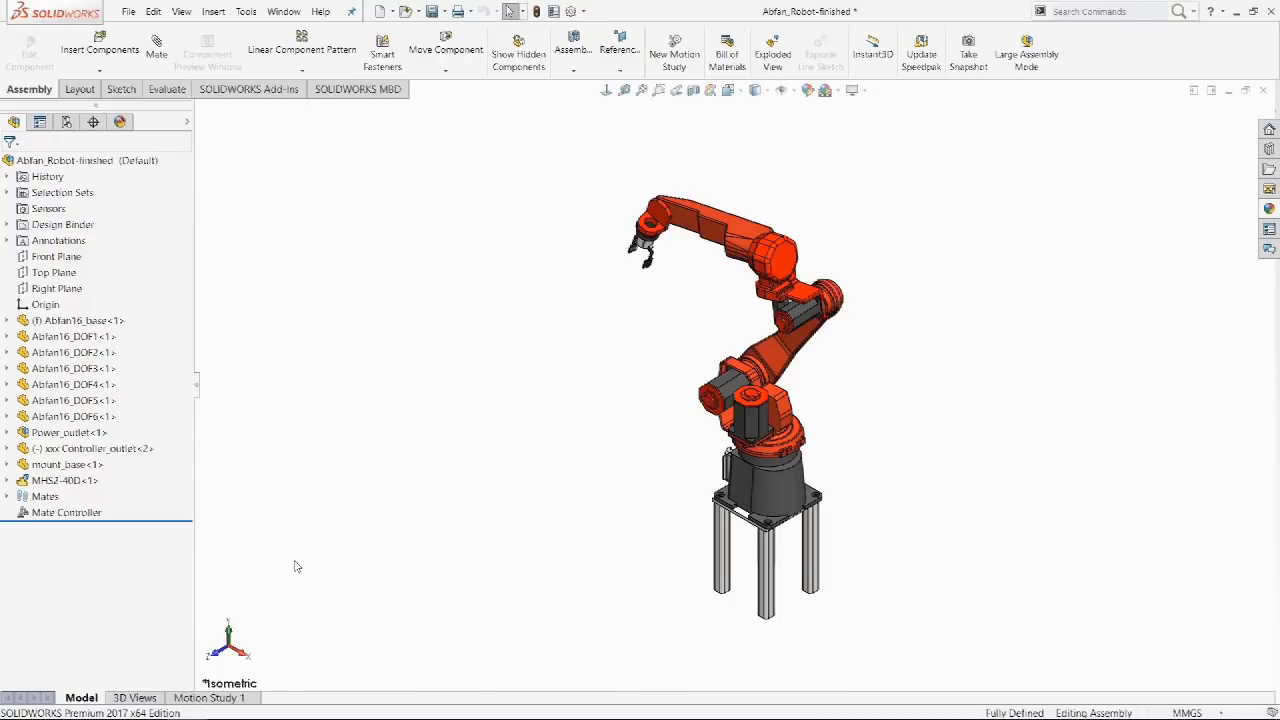
# Use the reference triad to view the robot from top, right, front and back.
pyautogui.click(229, 628)
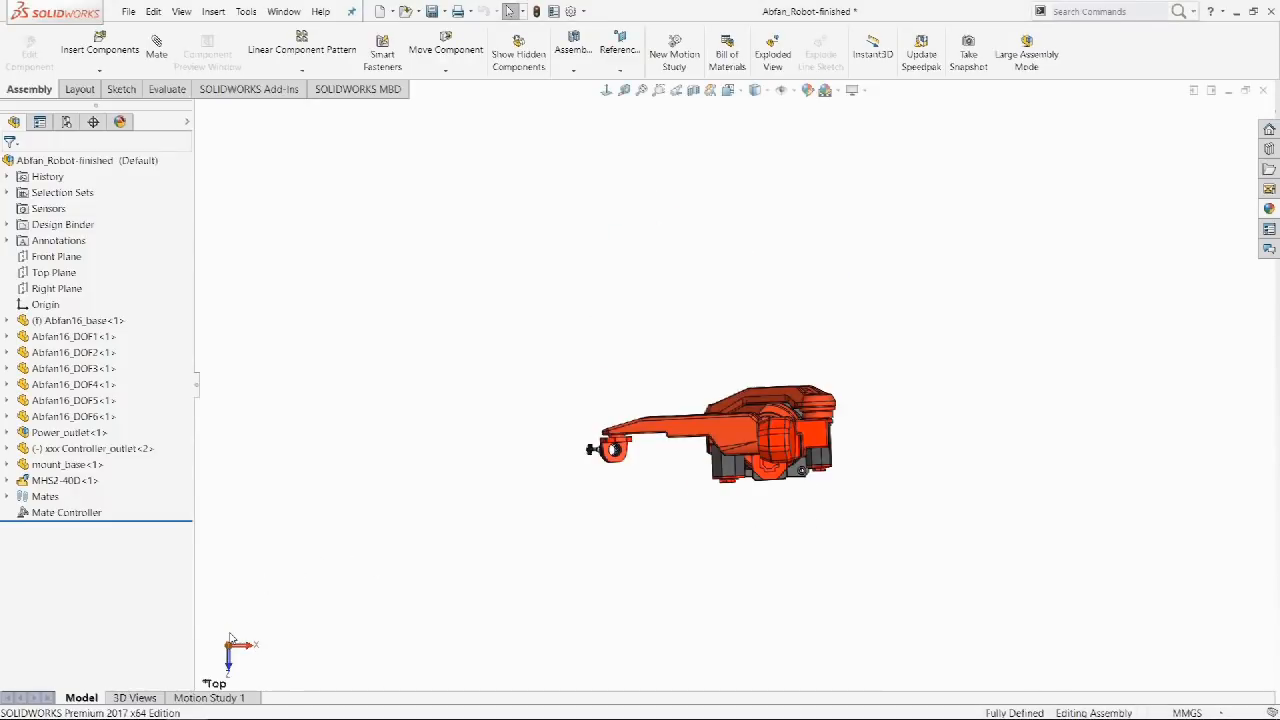
pyautogui.click(249, 646)
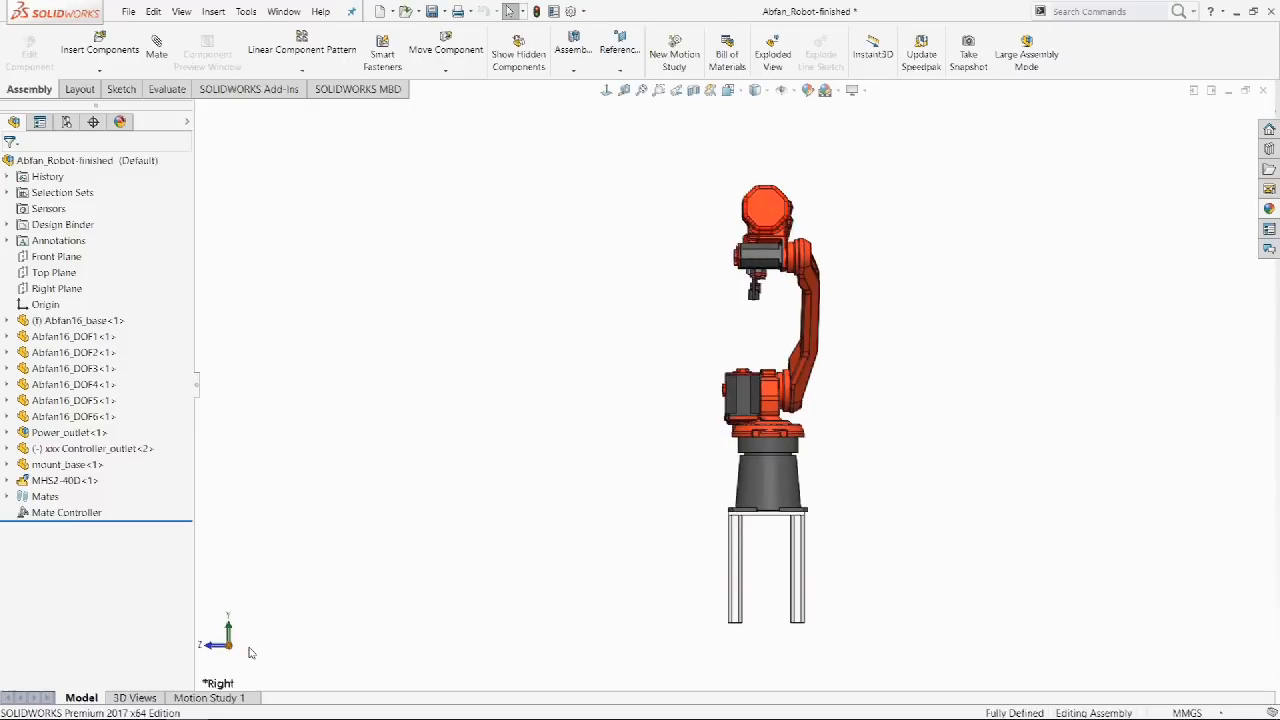
pyautogui.click(213, 646)
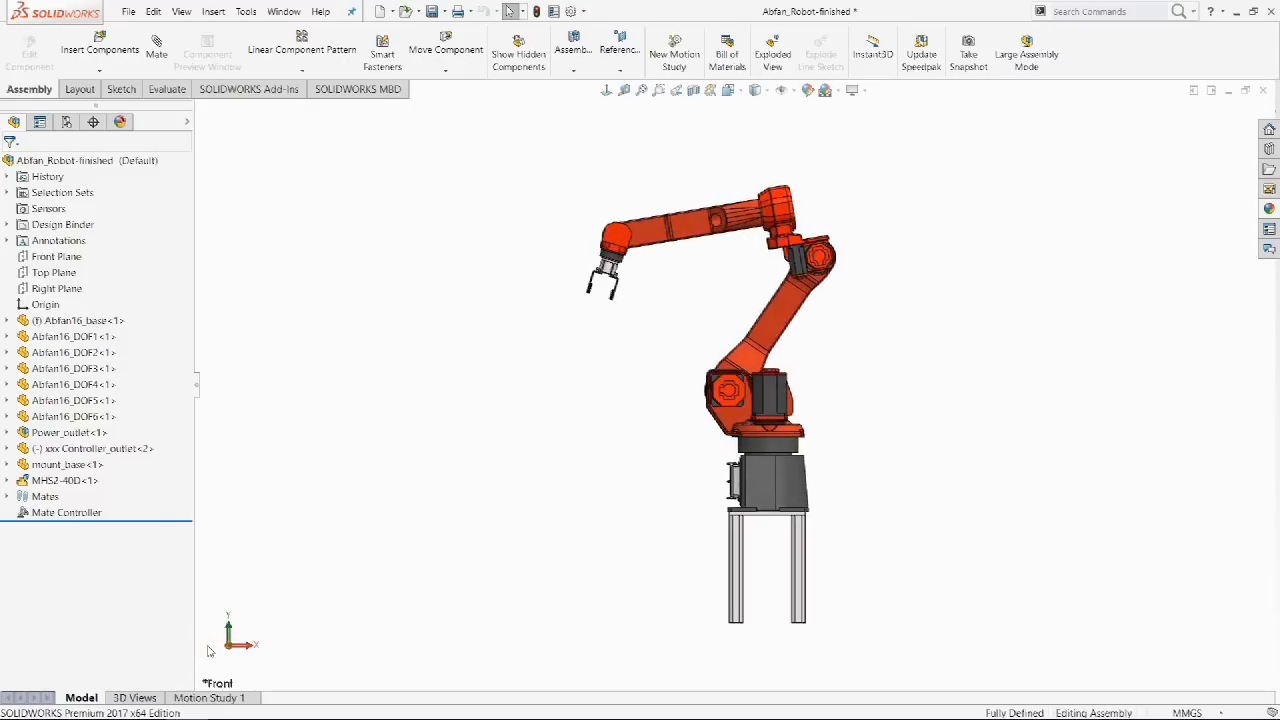
pyautogui.click(230, 648)
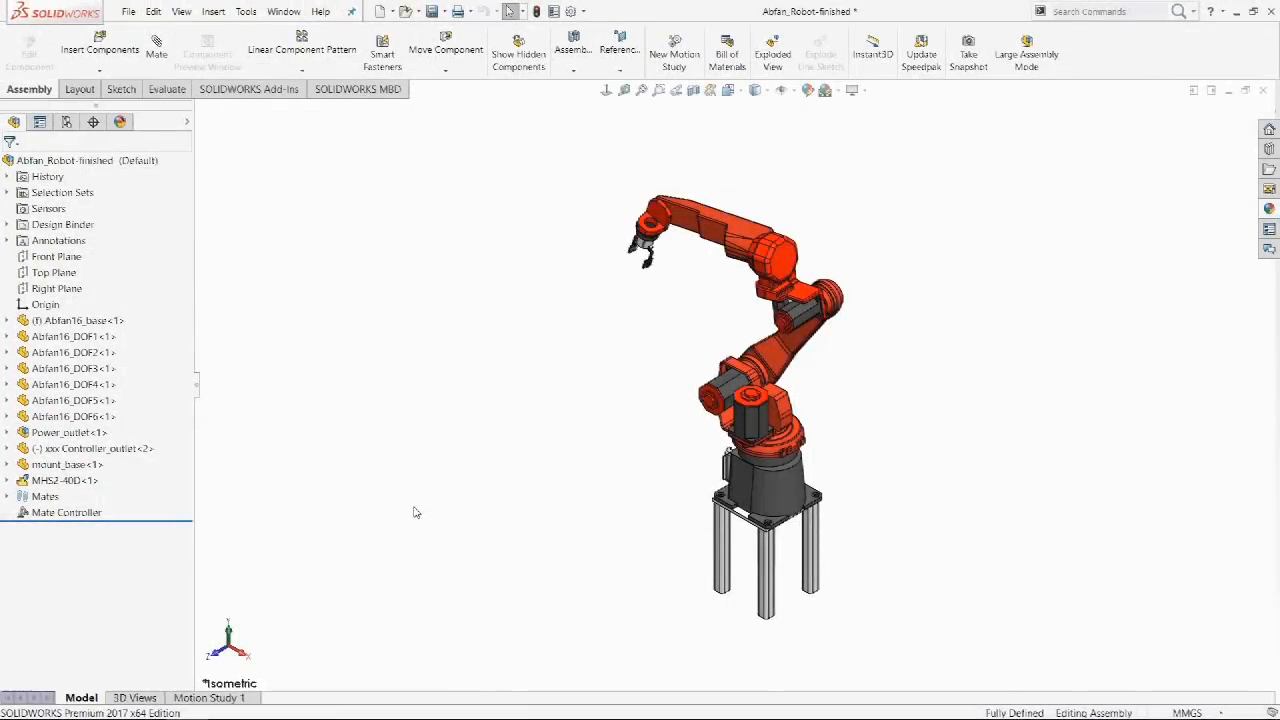
# Turn the robot in 90° steps about the vertical axis and about X.
pyautogui.keyDown('shift'); pyautogui.click(230, 638); pyautogui.keyUp('shift')
pyautogui.keyDown('shift'); pyautogui.click(230, 632); pyautogui.keyUp('shift')
pyautogui.keyDown('shift'); pyautogui.click(230, 632); pyautogui.keyUp('shift')
pyautogui.keyDown('shift'); pyautogui.click(231, 634); pyautogui.keyUp('shift')
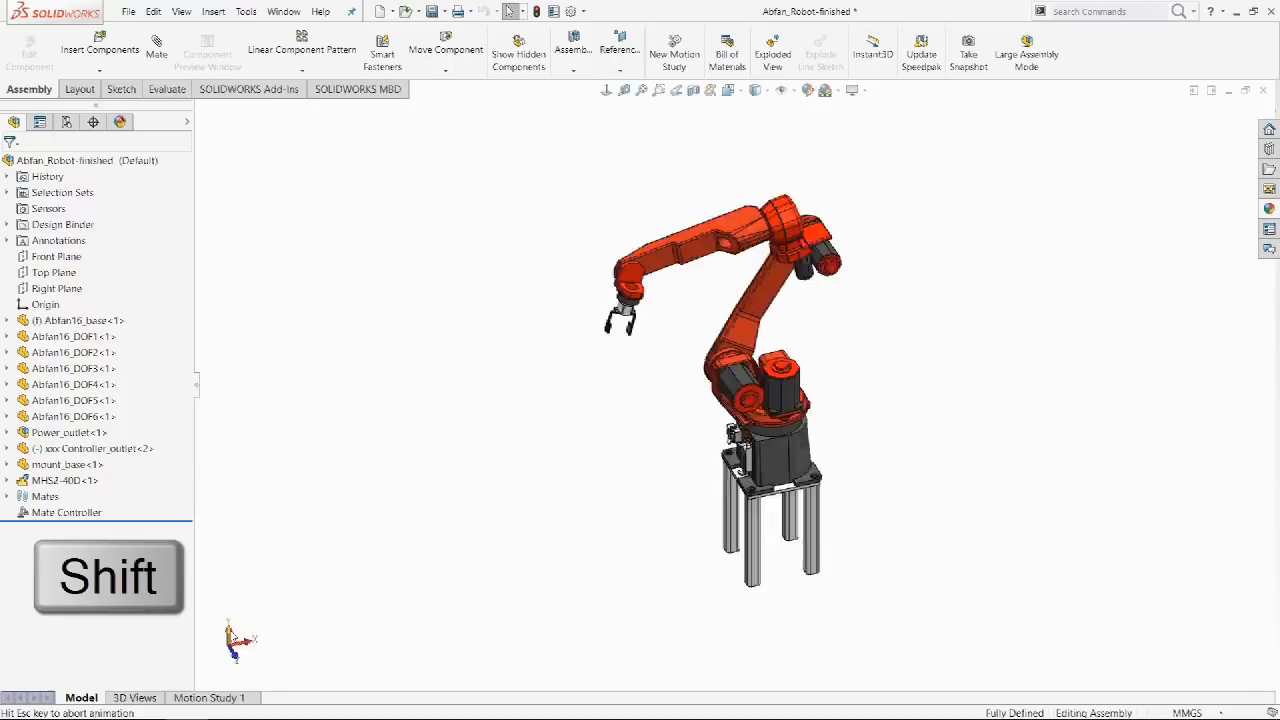
pyautogui.keyDown('shift'); pyautogui.click(242, 655); pyautogui.keyUp('shift')
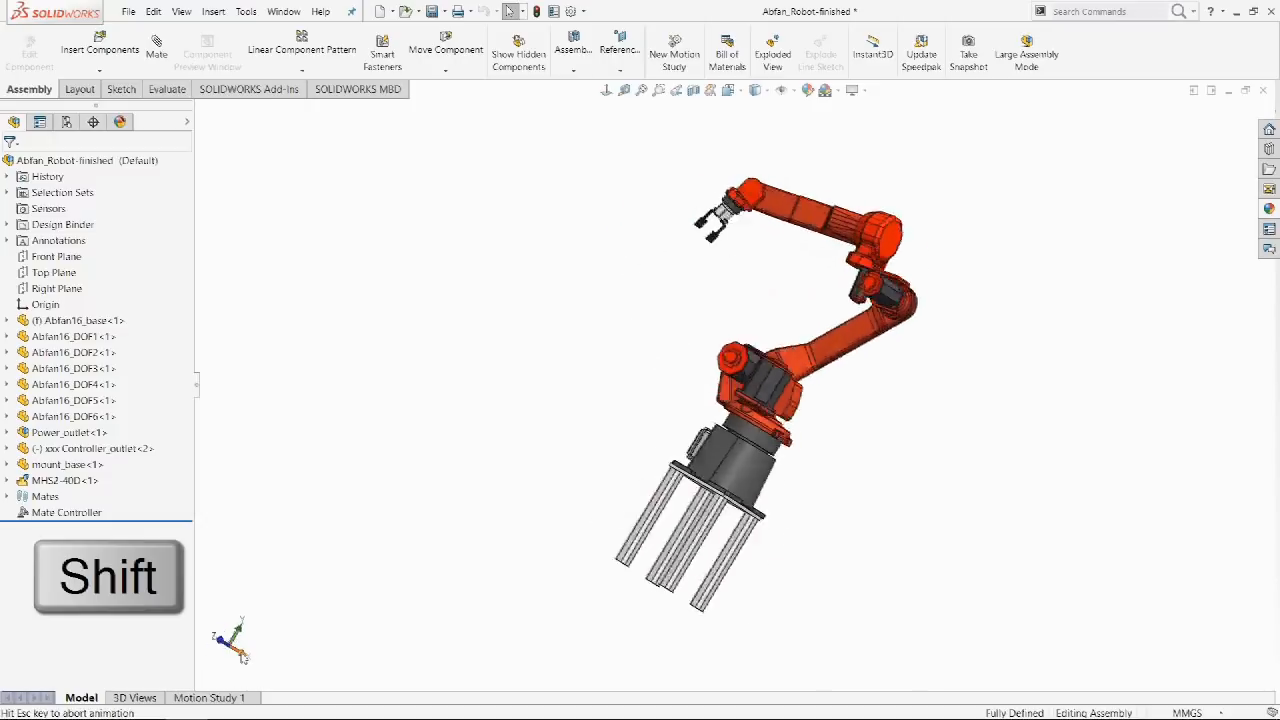
pyautogui.keyDown('shift'); pyautogui.click(242, 655); pyautogui.keyUp('shift')
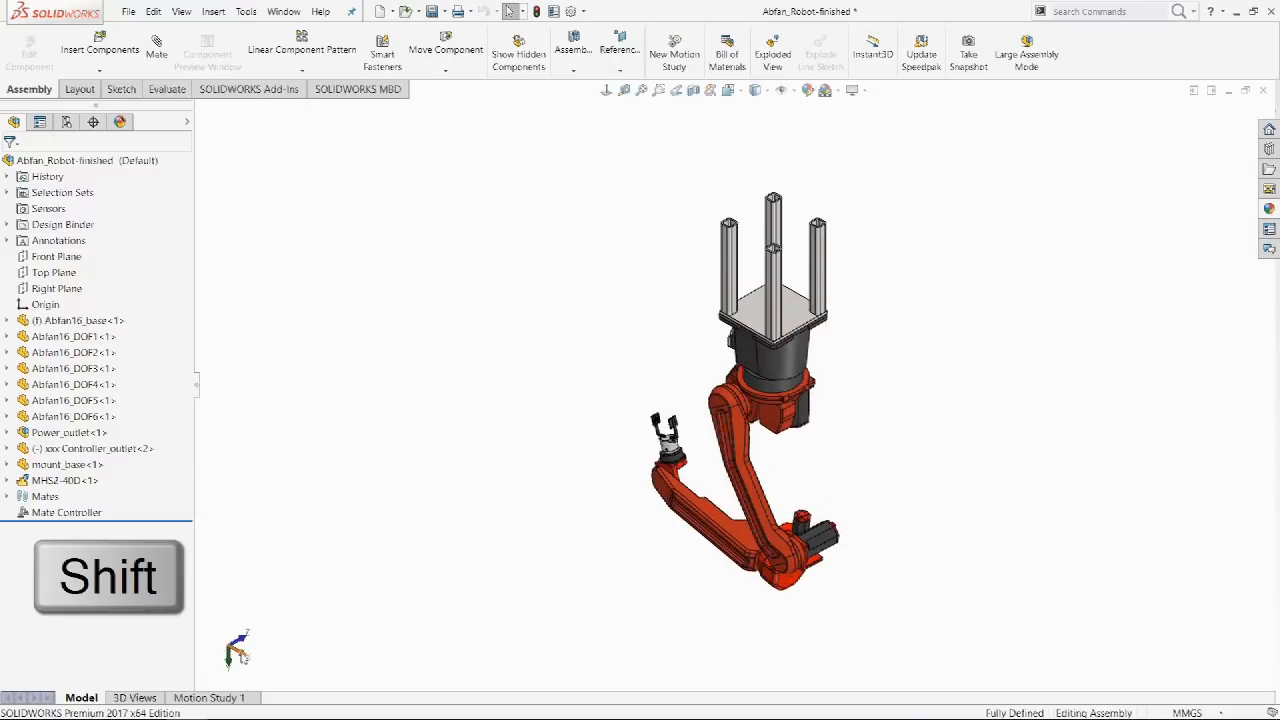
pyautogui.keyDown('shift'); pyautogui.click(242, 655); pyautogui.keyUp('shift')
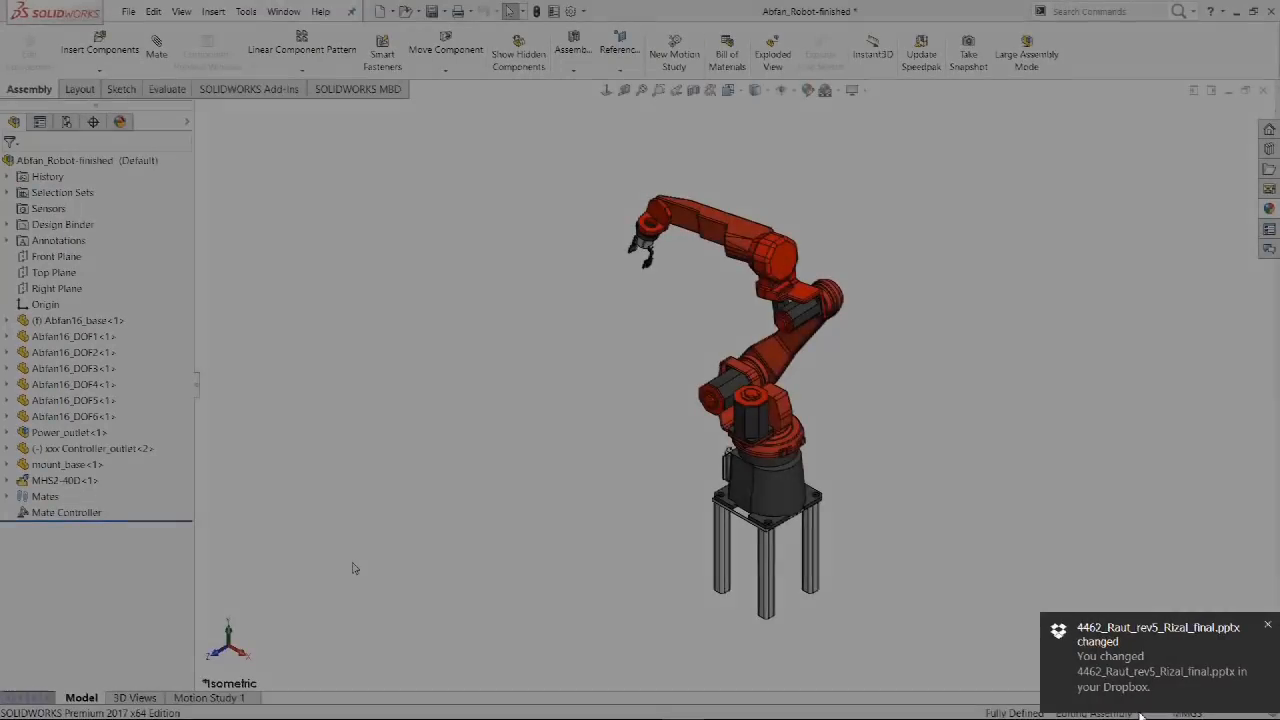
# Rotate the robot in small Alt-click increments about one triad axis.
pyautogui.press('alt')
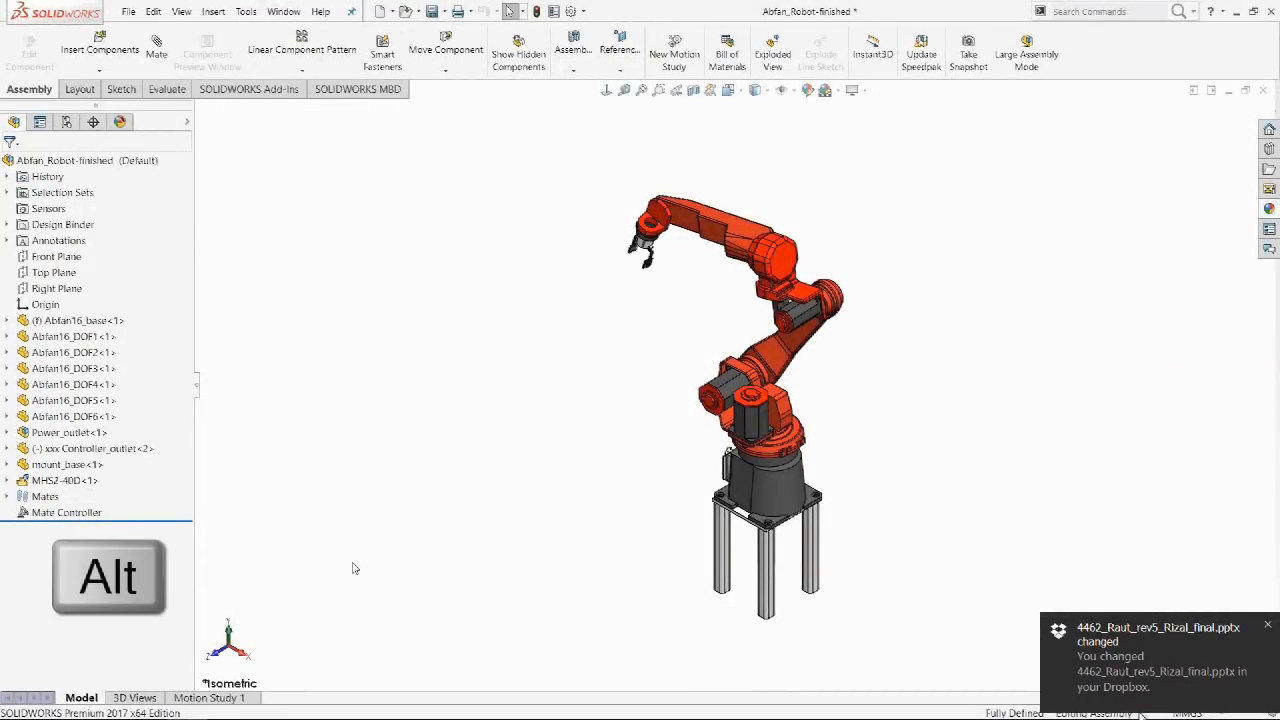
pyautogui.keyDown('alt'); pyautogui.click(244, 655); pyautogui.keyUp('alt')
pyautogui.keyDown('alt'); pyautogui.click(244, 655); pyautogui.keyUp('alt')
pyautogui.keyDown('alt'); pyautogui.click(244, 655); pyautogui.keyUp('alt')
pyautogui.keyDown('alt'); pyautogui.click(244, 655); pyautogui.keyUp('alt')
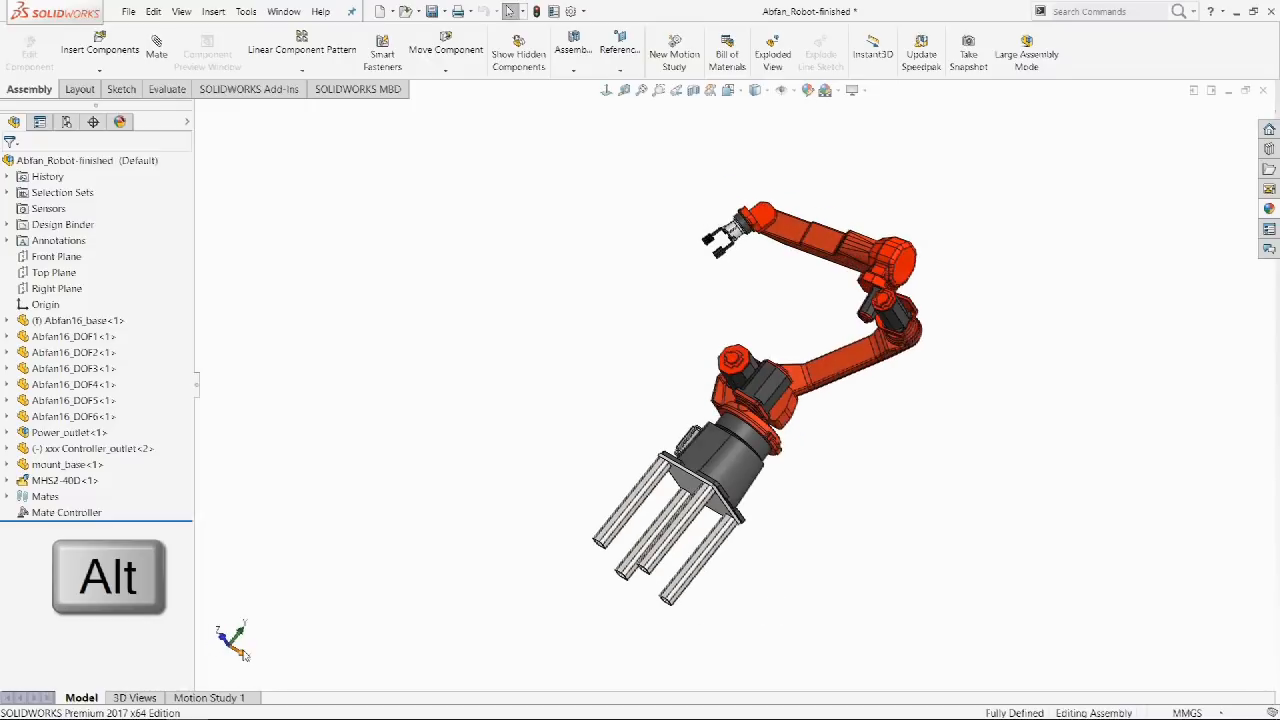
pyautogui.keyDown('alt'); pyautogui.click(244, 655); pyautogui.keyUp('alt')
pyautogui.keyDown('alt'); pyautogui.click(244, 655); pyautogui.keyUp('alt')
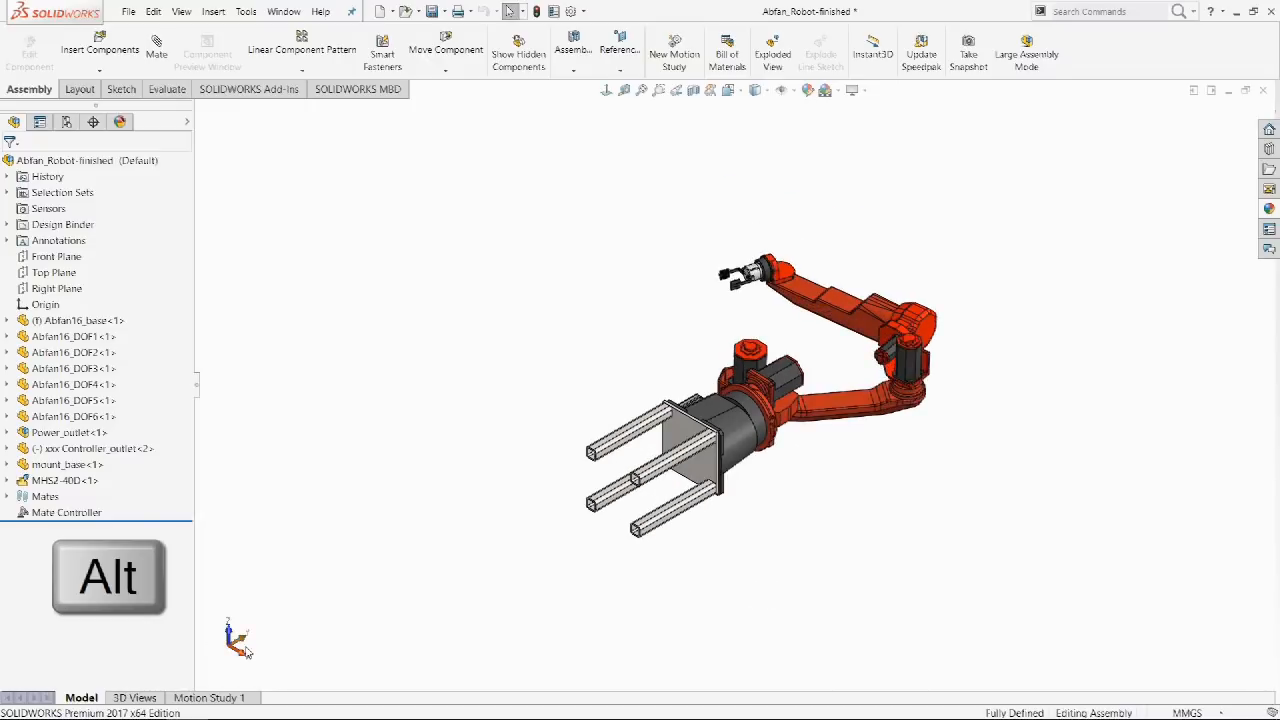
# Rotate the robot in small increments about a different triad axis.
pyautogui.keyDown('alt'); pyautogui.click(248, 643); pyautogui.keyUp('alt')
pyautogui.keyDown('alt'); pyautogui.click(248, 643); pyautogui.keyUp('alt')
pyautogui.keyDown('alt'); pyautogui.click(248, 643); pyautogui.keyUp('alt')
pyautogui.keyDown('alt'); pyautogui.click(248, 643); pyautogui.keyUp('alt')
pyautogui.keyDown('alt'); pyautogui.click(248, 643); pyautogui.keyUp('alt')
pyautogui.keyDown('alt'); pyautogui.click(248, 643); pyautogui.keyUp('alt')
pyautogui.keyDown('alt'); pyautogui.click(248, 643); pyautogui.keyUp('alt')
pyautogui.keyDown('alt'); pyautogui.click(248, 643); pyautogui.keyUp('alt')
pyautogui.keyDown('alt'); pyautogui.click(248, 643); pyautogui.keyUp('alt')
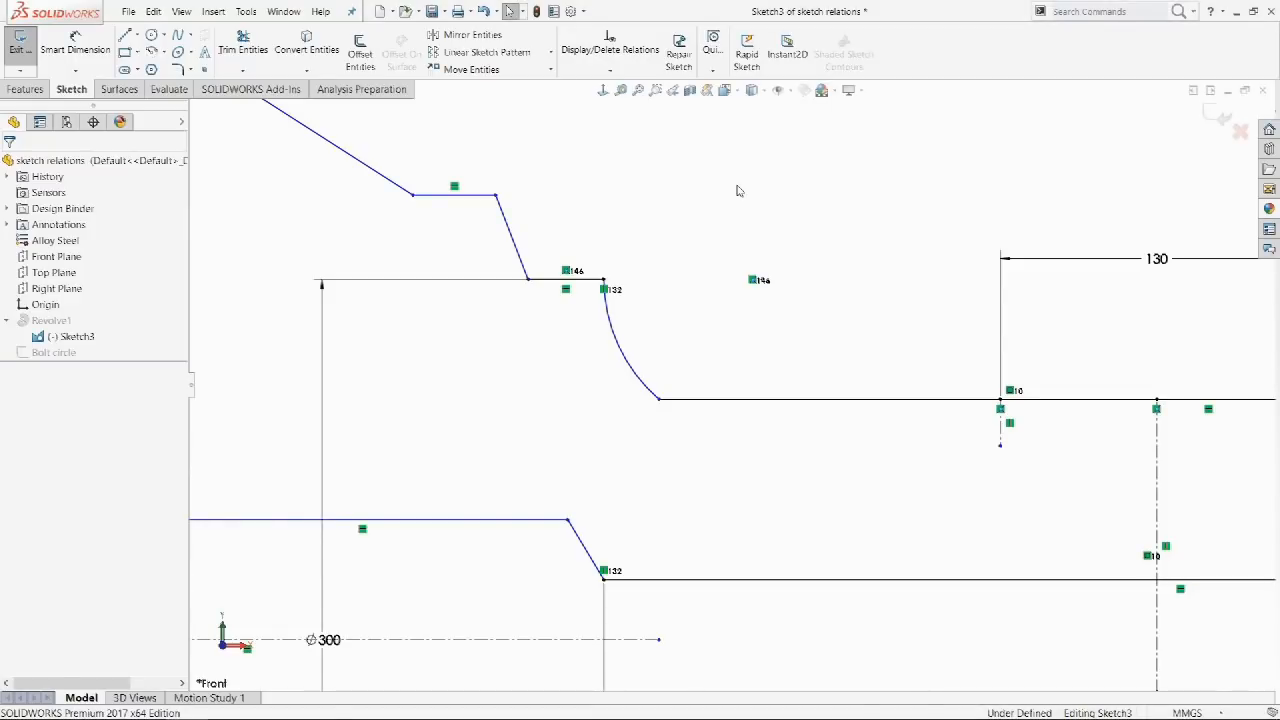
# Make the upper and lower slanted sketch lines vertical with Make Perpendicular relations.
pyautogui.click(496, 195)
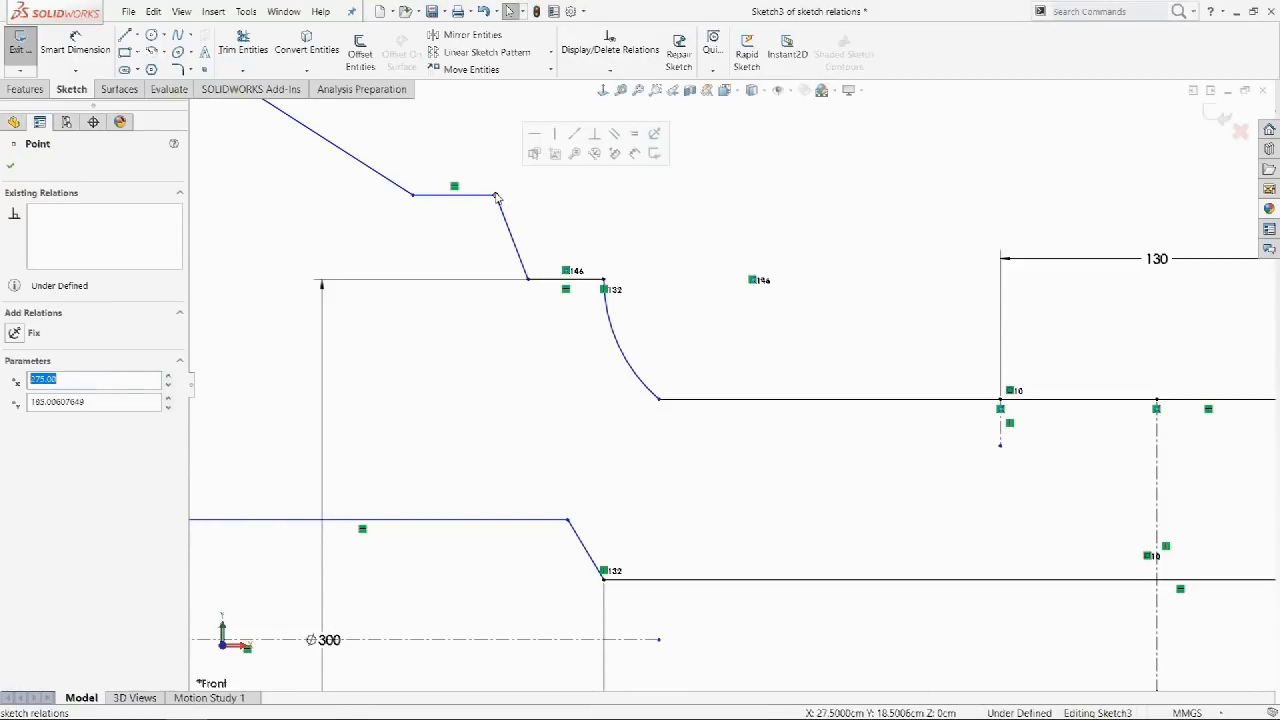
pyautogui.click(594, 140)
pyautogui.click(580, 197)
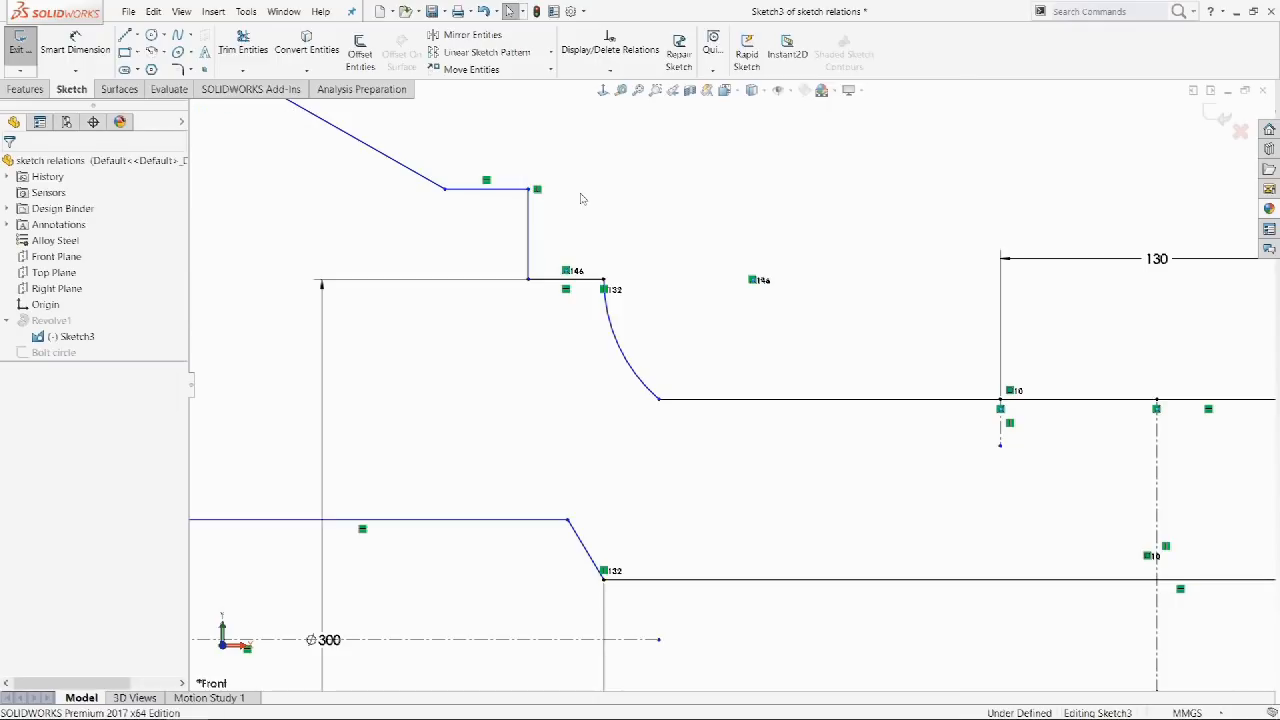
pyautogui.click(567, 520)
pyautogui.click(670, 462)
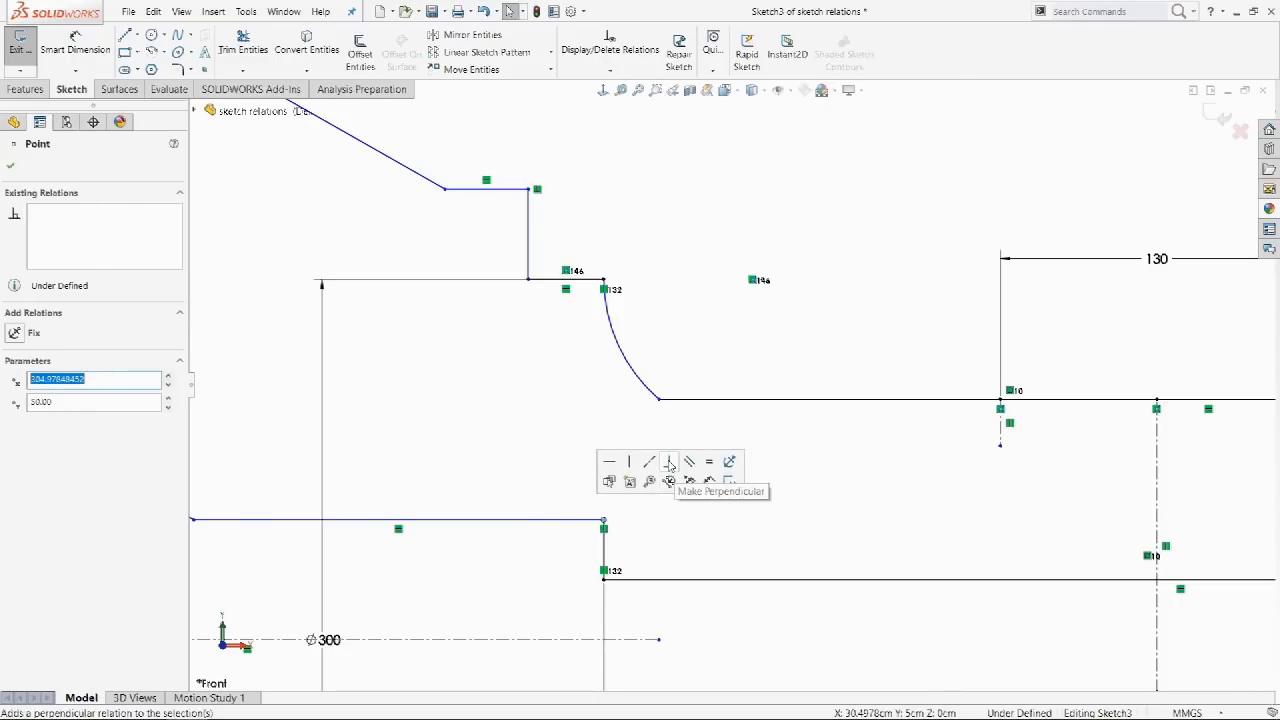
pyautogui.click(701, 433)
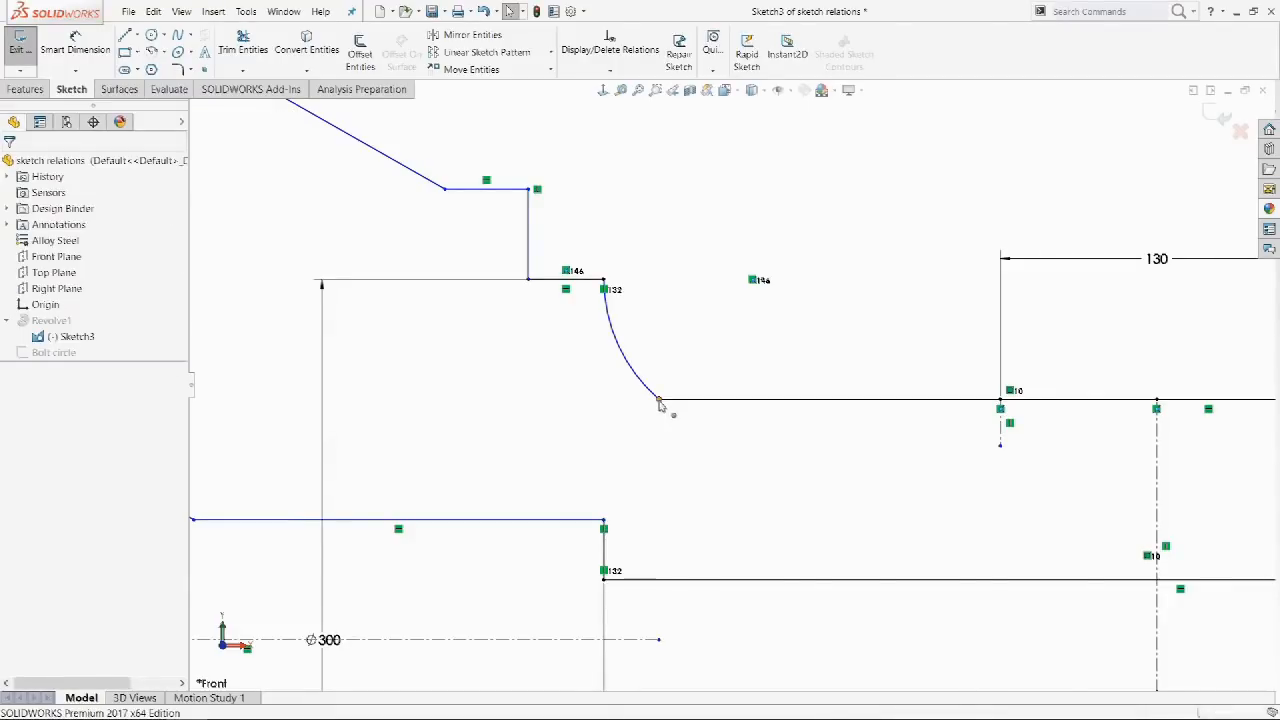
# Make the arc tangent to the horizontal line from its lower endpoint.
pyautogui.click(659, 403)
pyautogui.click(698, 343)
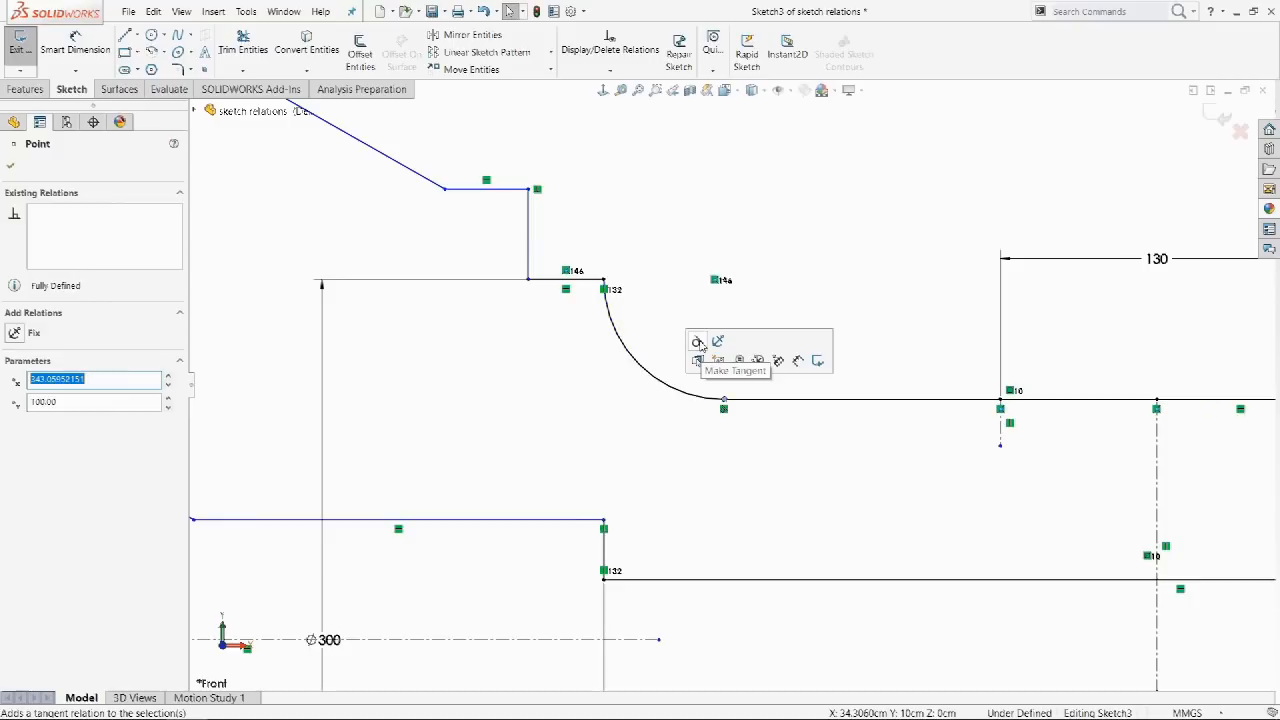
pyautogui.click(687, 307)
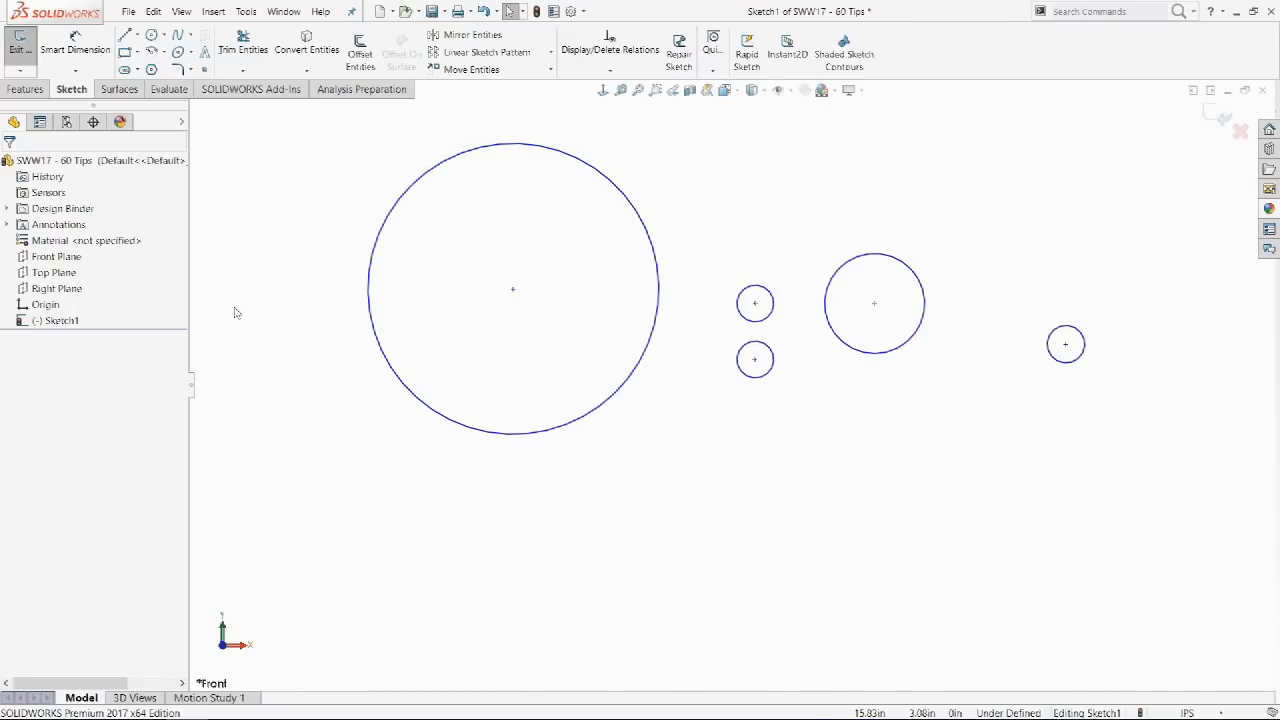
pyautogui.moveTo(234, 308)
pyautogui.mouseDown()
pyautogui.moveTo(389, 366)
pyautogui.moveTo(808, 468)
pyautogui.moveTo(1080, 478)
pyautogui.mouseUp()
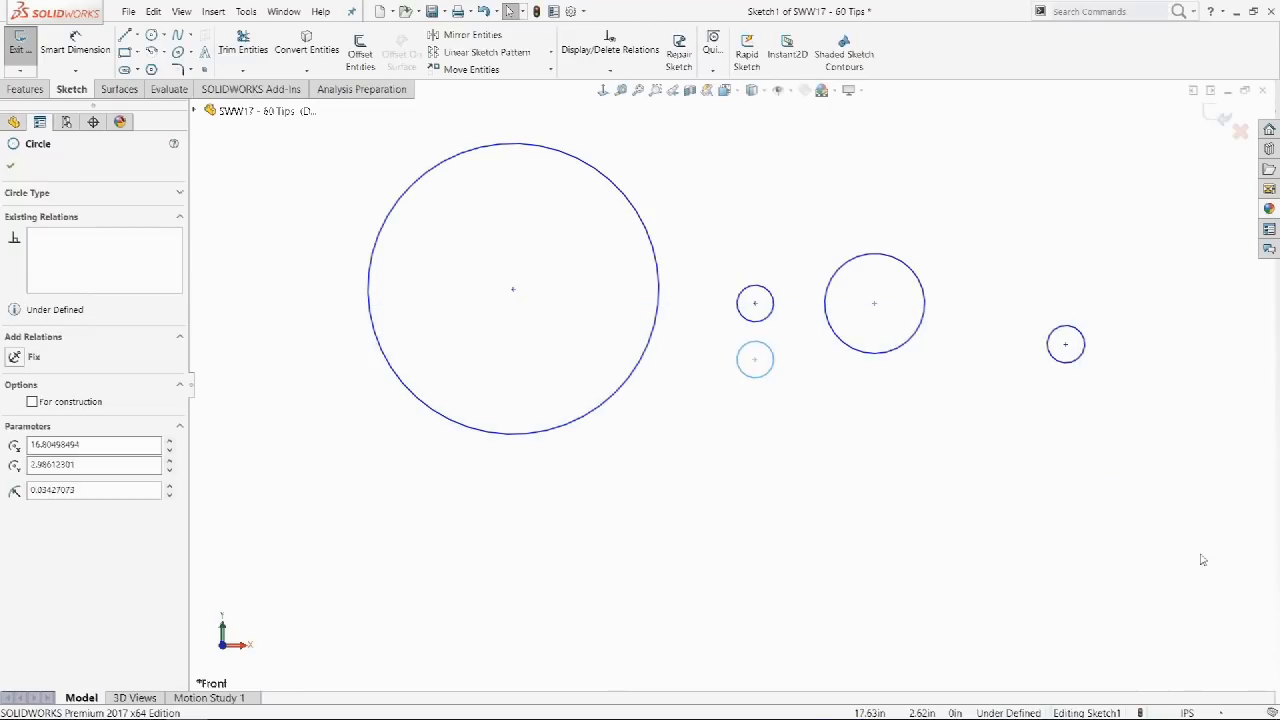
pyautogui.click(1200, 557)
pyautogui.moveTo(1203, 442); pyautogui.dragTo(287, 310)
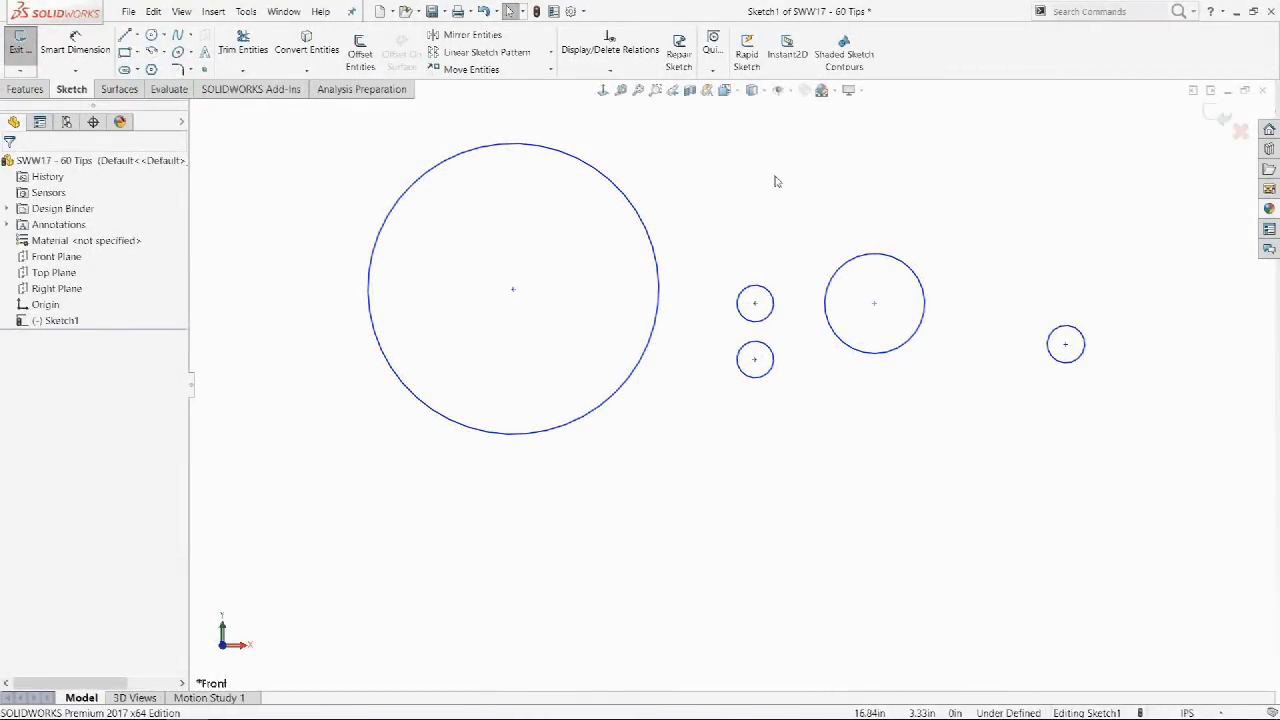
pyautogui.rightClick(775, 180)
pyautogui.moveTo(810, 188)
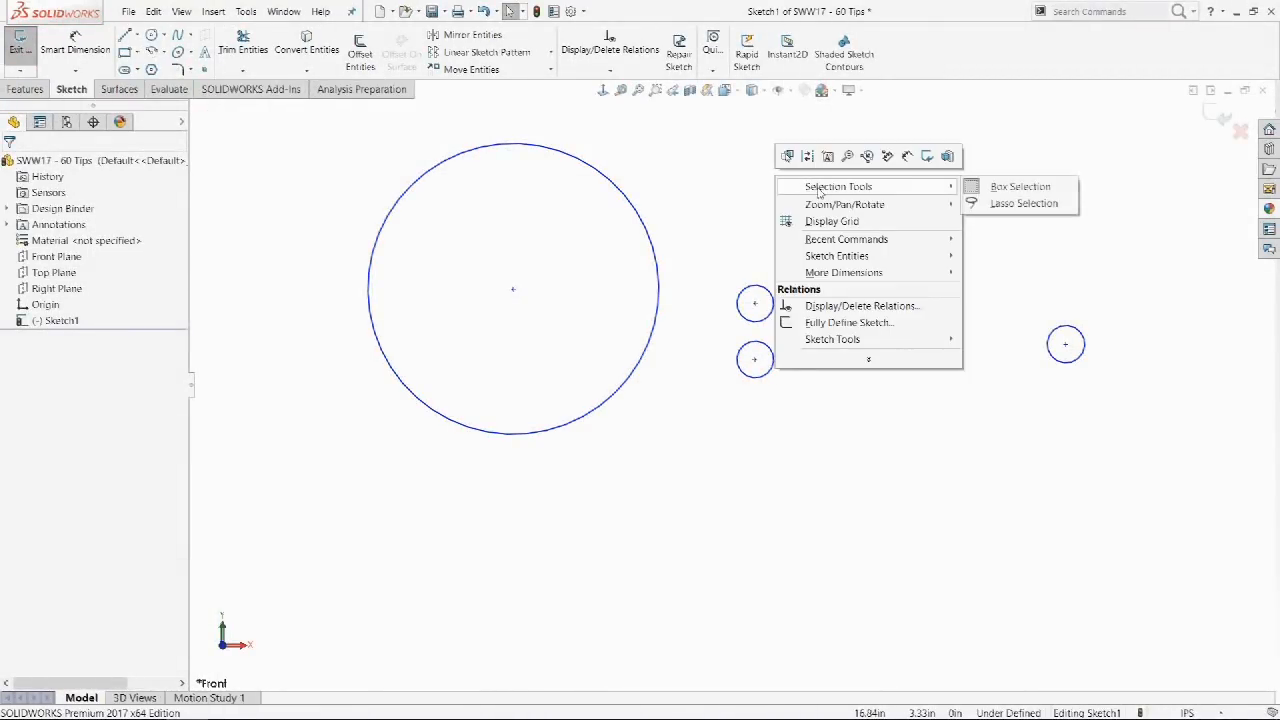
pyautogui.click(1021, 205)
pyautogui.moveTo(1014, 254)
pyautogui.mouseDown()
pyautogui.moveTo(1157, 371)
pyautogui.moveTo(969, 449)
pyautogui.moveTo(862, 332)
pyautogui.moveTo(971, 251)
pyautogui.mouseUp()
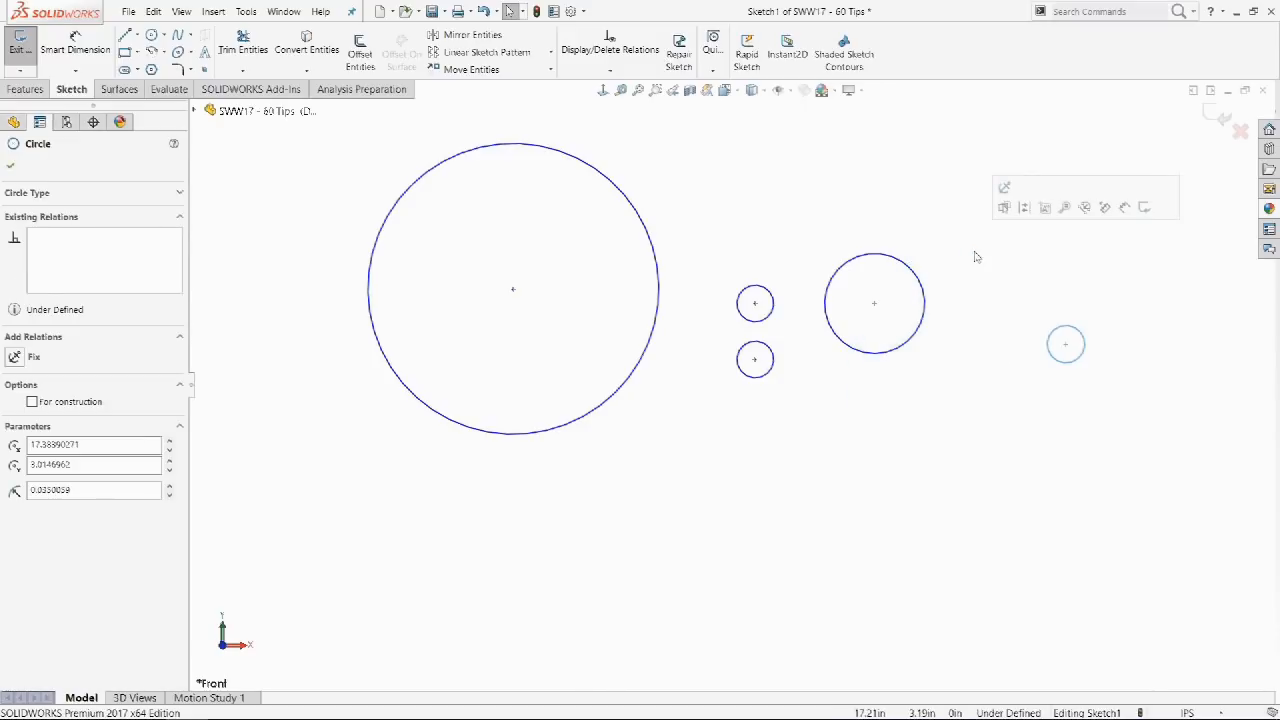
pyautogui.click(1040, 265)
pyautogui.moveTo(1046, 261)
pyautogui.mouseDown()
pyautogui.moveTo(1020, 257)
pyautogui.moveTo(894, 300)
pyautogui.moveTo(960, 420)
pyautogui.moveTo(1130, 407)
pyautogui.moveTo(1100, 257)
pyautogui.moveTo(1078, 245)
pyautogui.mouseUp()
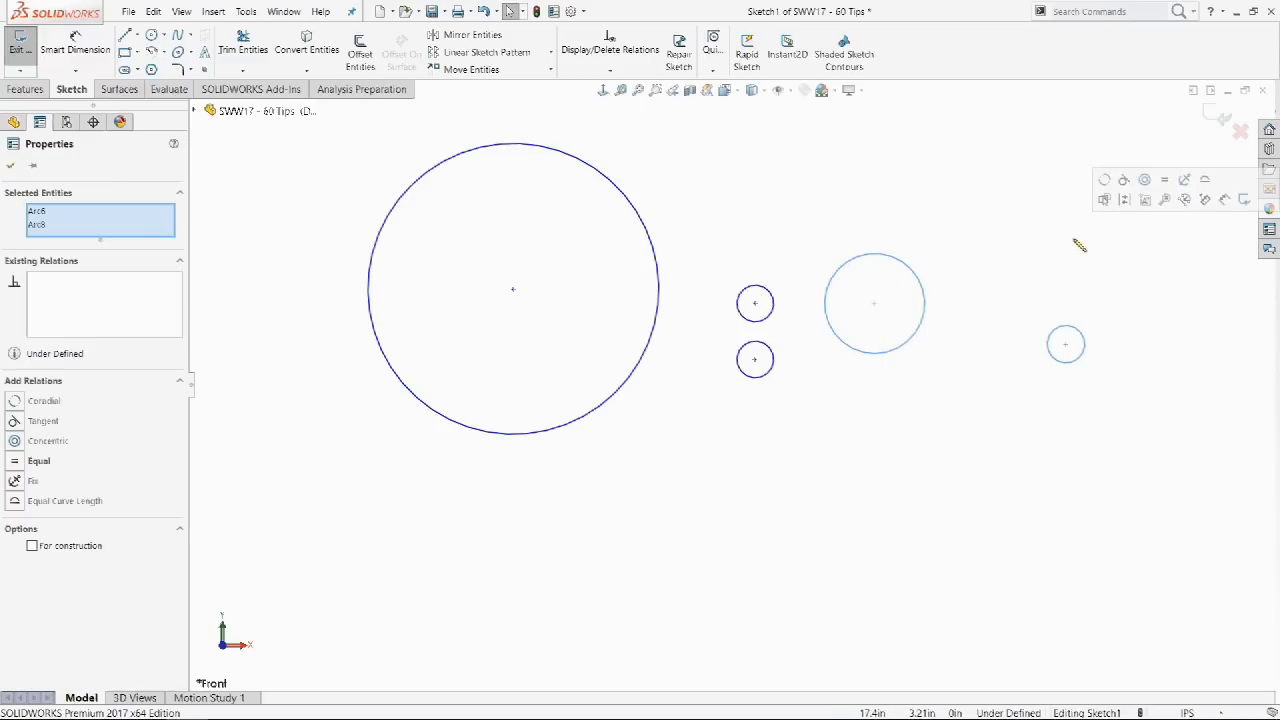
pyautogui.click(1078, 245)
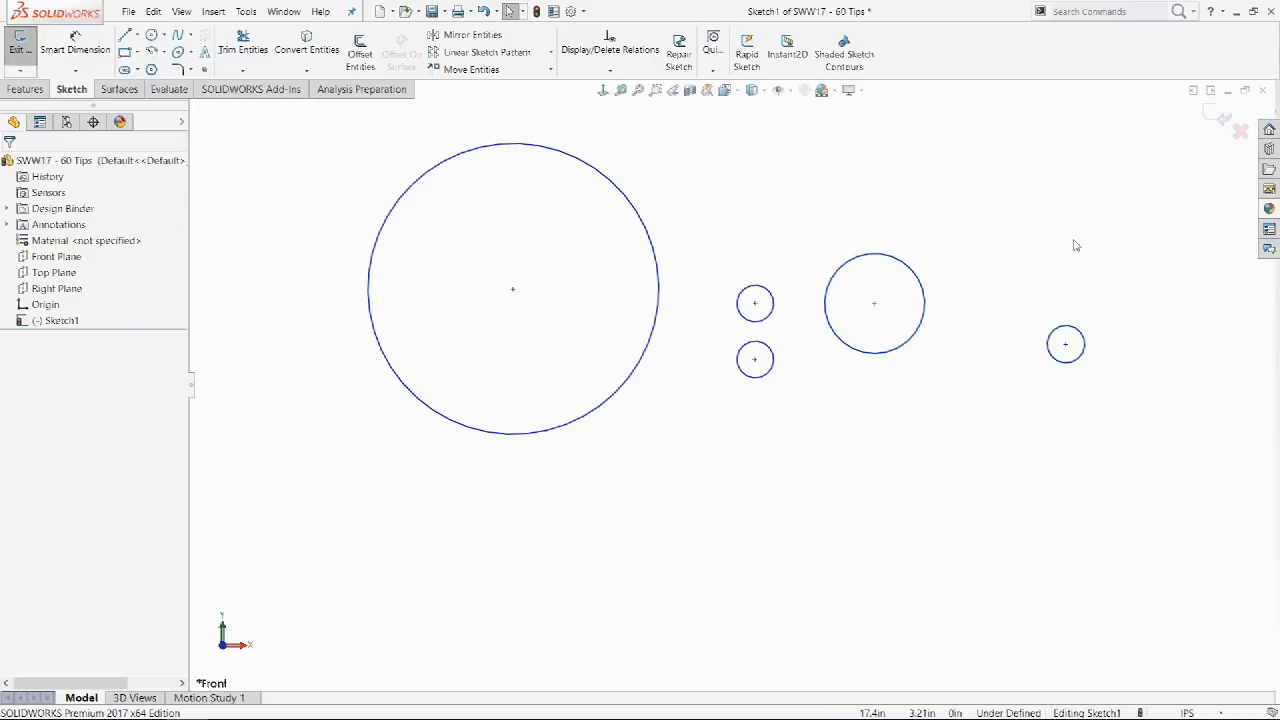
pyautogui.moveTo(1064, 266)
pyautogui.mouseDown()
pyautogui.moveTo(1128, 428)
pyautogui.moveTo(457, 526)
pyautogui.moveTo(354, 163)
pyautogui.moveTo(674, 180)
pyautogui.moveTo(771, 420)
pyautogui.moveTo(773, 335)
pyautogui.moveTo(706, 263)
pyautogui.moveTo(810, 327)
pyautogui.moveTo(1066, 270)
pyautogui.mouseUp()
pyautogui.press('Escape')
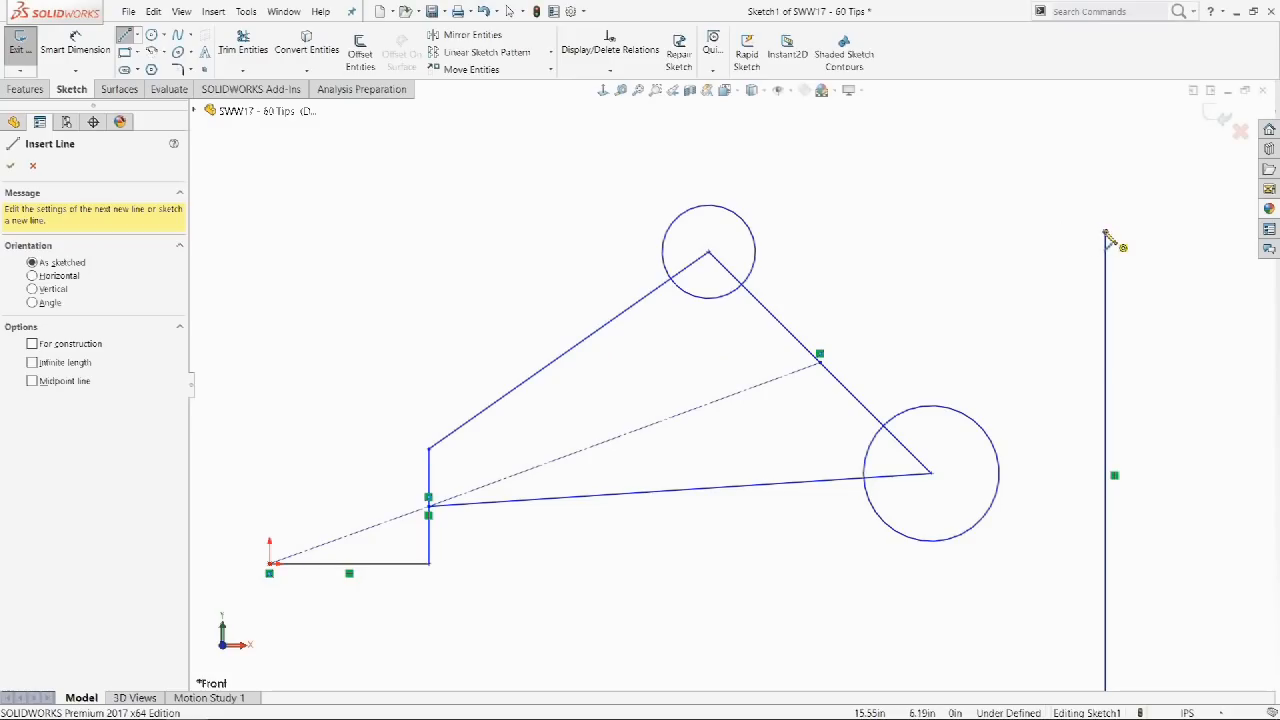
# Draw a line from the vertical line's top to the upper apex, holding Ctrl to suppress relations.
pyautogui.click(1105, 233)
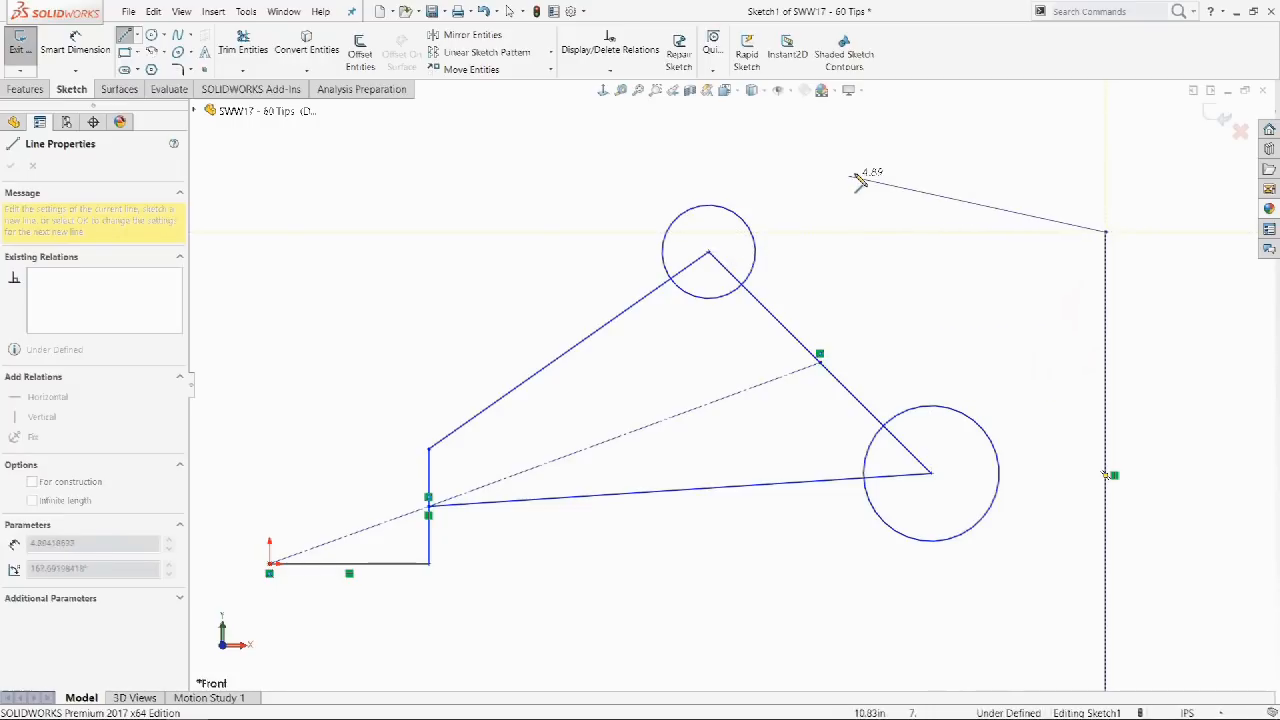
pyautogui.press('ctrl')
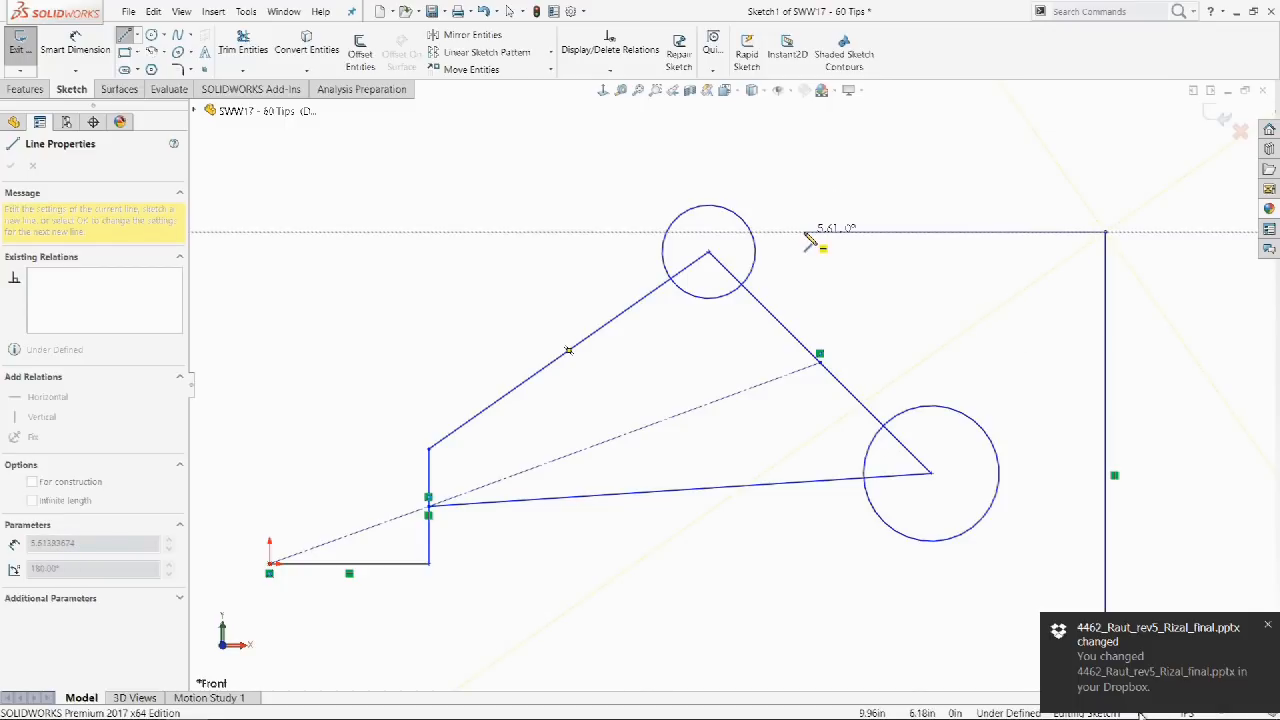
pyautogui.click(708, 256)
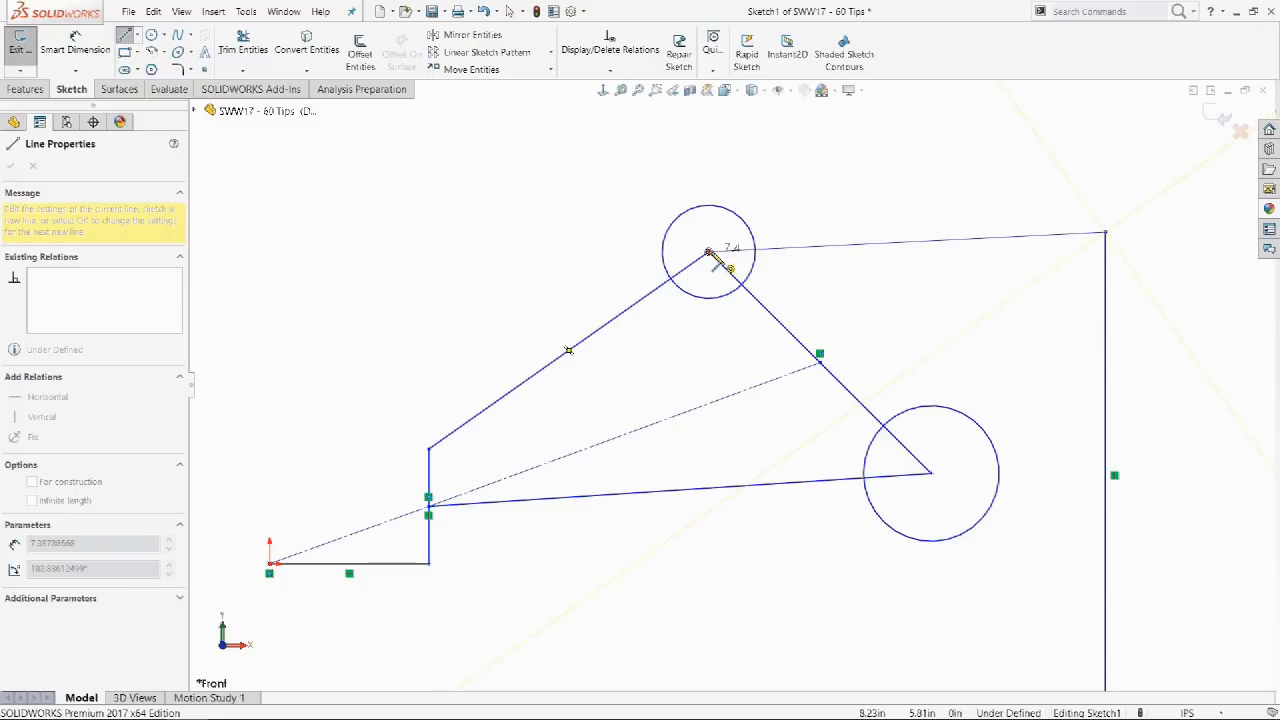
pyautogui.click(710, 253)
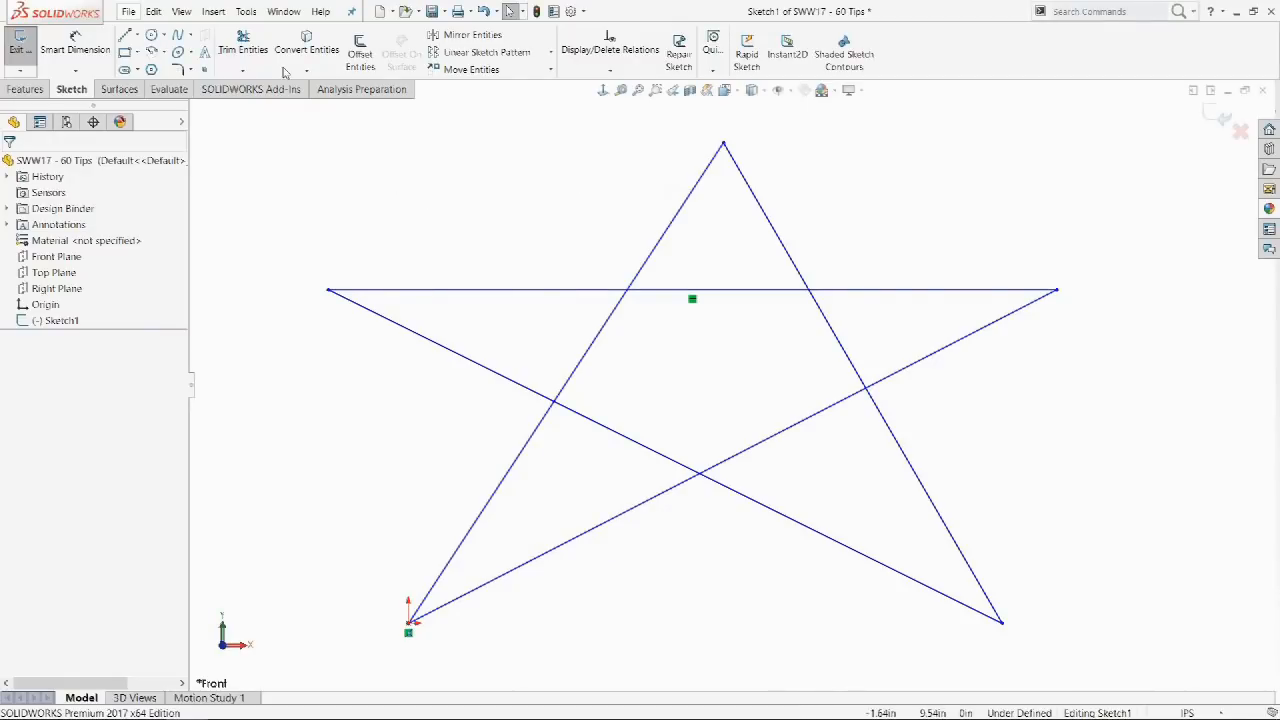
# Power-trim the star's inner crossing segments and the leftovers around the top spike.
pyautogui.click(246, 65)
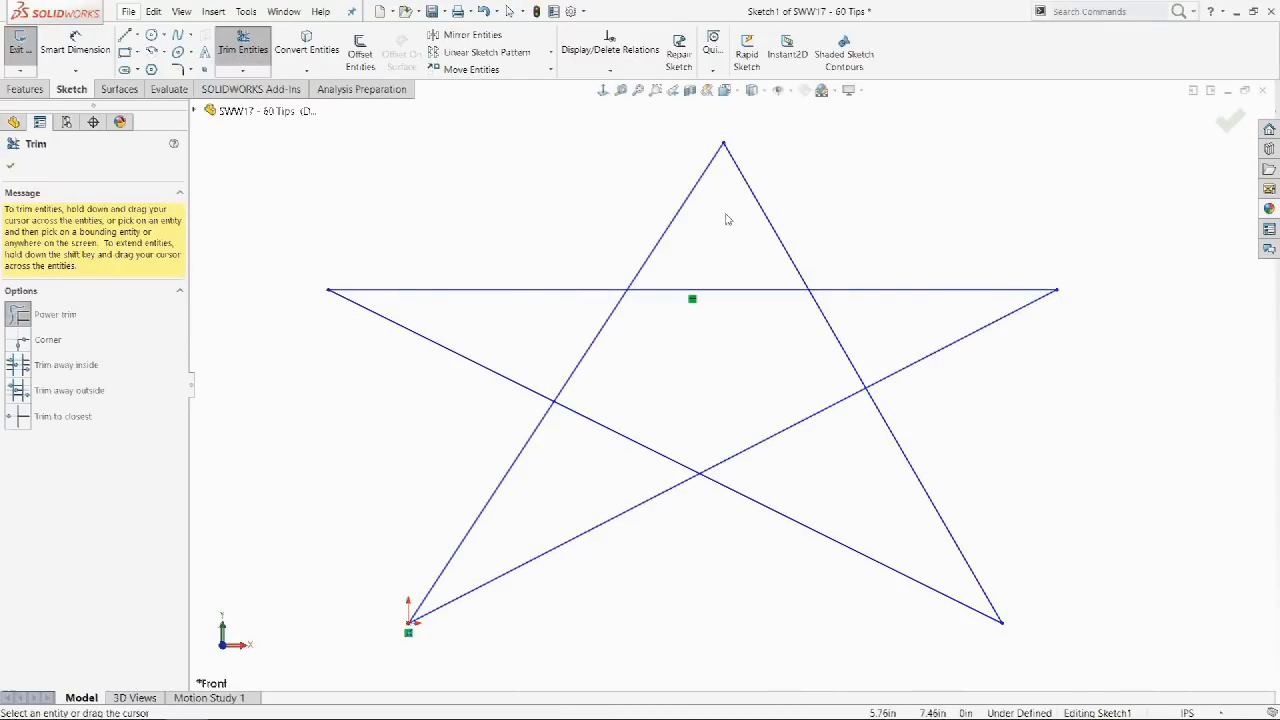
pyautogui.moveTo(726, 215)
pyautogui.mouseDown()
pyautogui.moveTo(766, 297)
pyautogui.moveTo(840, 354)
pyautogui.moveTo(817, 443)
pyautogui.moveTo(655, 450)
pyautogui.moveTo(591, 403)
pyautogui.moveTo(569, 346)
pyautogui.moveTo(623, 246)
pyautogui.moveTo(597, 204)
pyautogui.moveTo(586, 286)
pyautogui.moveTo(601, 305)
pyautogui.moveTo(663, 349)
pyautogui.moveTo(765, 358)
pyautogui.mouseUp()
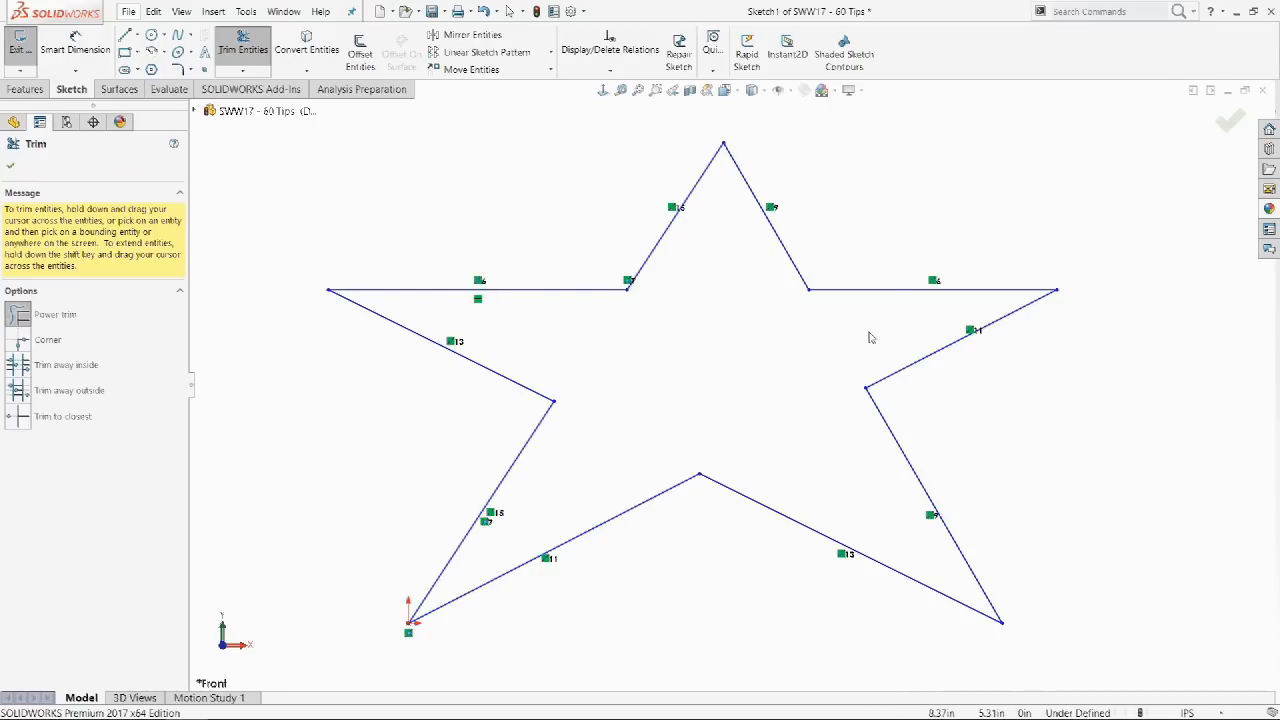
pyautogui.moveTo(871, 318)
pyautogui.mouseDown()
pyautogui.moveTo(651, 249)
pyautogui.moveTo(580, 335)
pyautogui.moveTo(577, 294)
pyautogui.moveTo(609, 251)
pyautogui.moveTo(654, 246)
pyautogui.moveTo(836, 284)
pyautogui.moveTo(851, 320)
pyautogui.mouseUp()
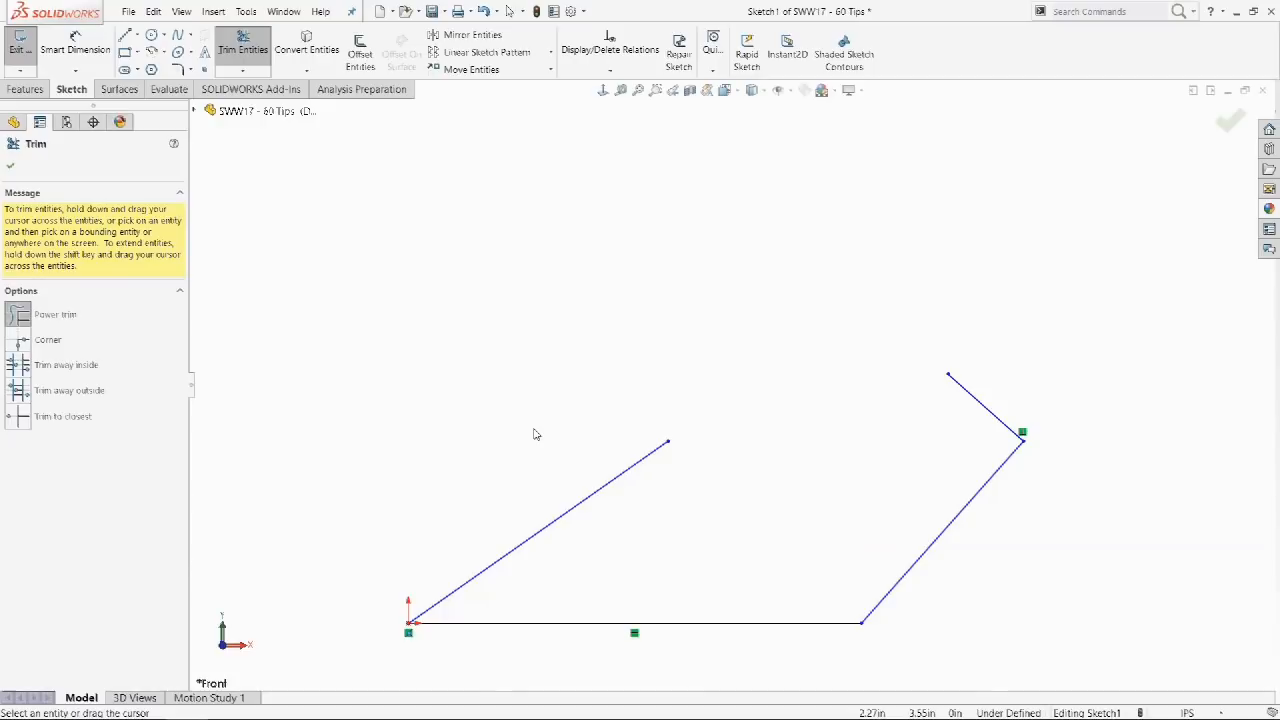
# Extend the long angled line and short right line past each other, then trim both overhangs.
pyautogui.click(585, 499)
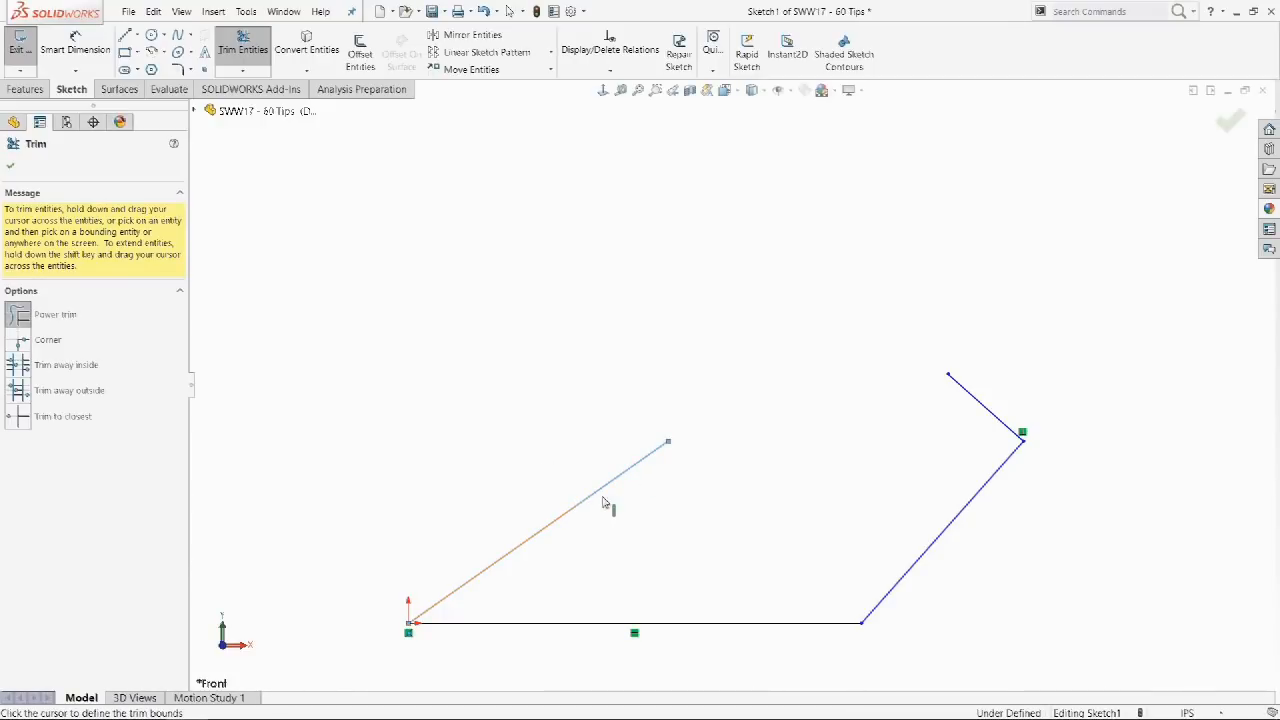
pyautogui.click(1038, 178)
pyautogui.click(968, 394)
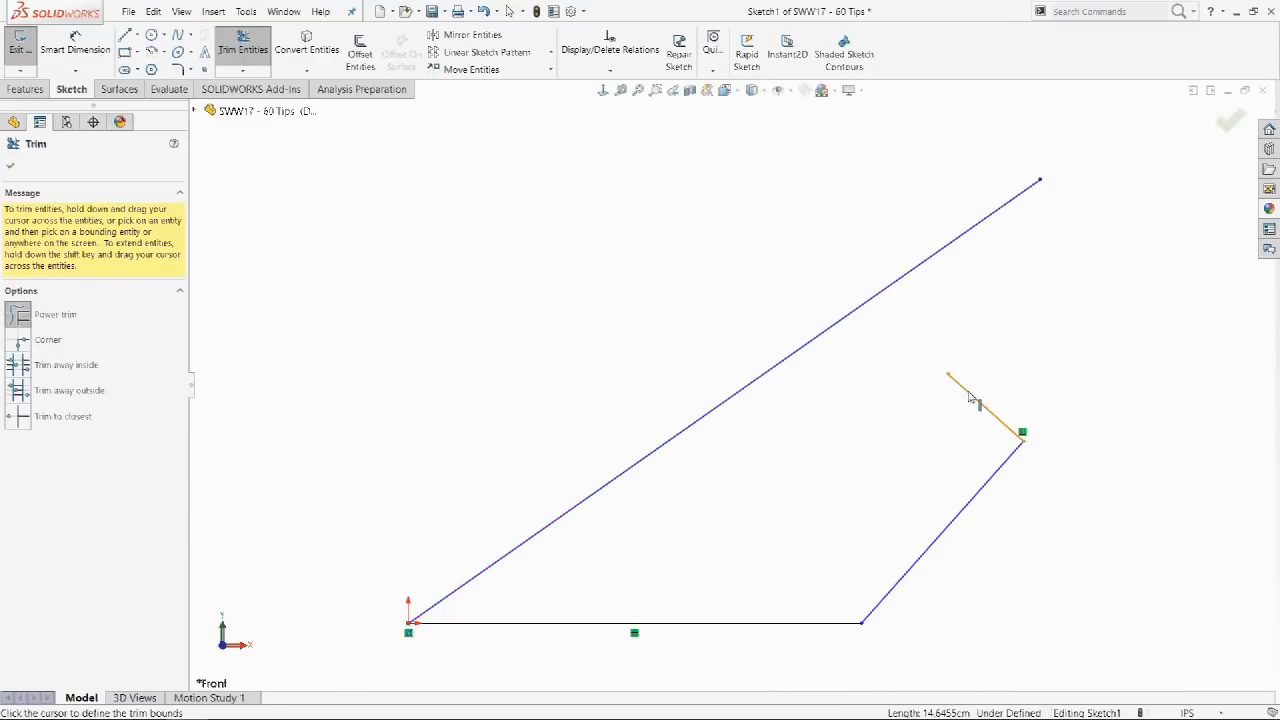
pyautogui.click(752, 206)
pyautogui.moveTo(682, 292); pyautogui.dragTo(952, 316)
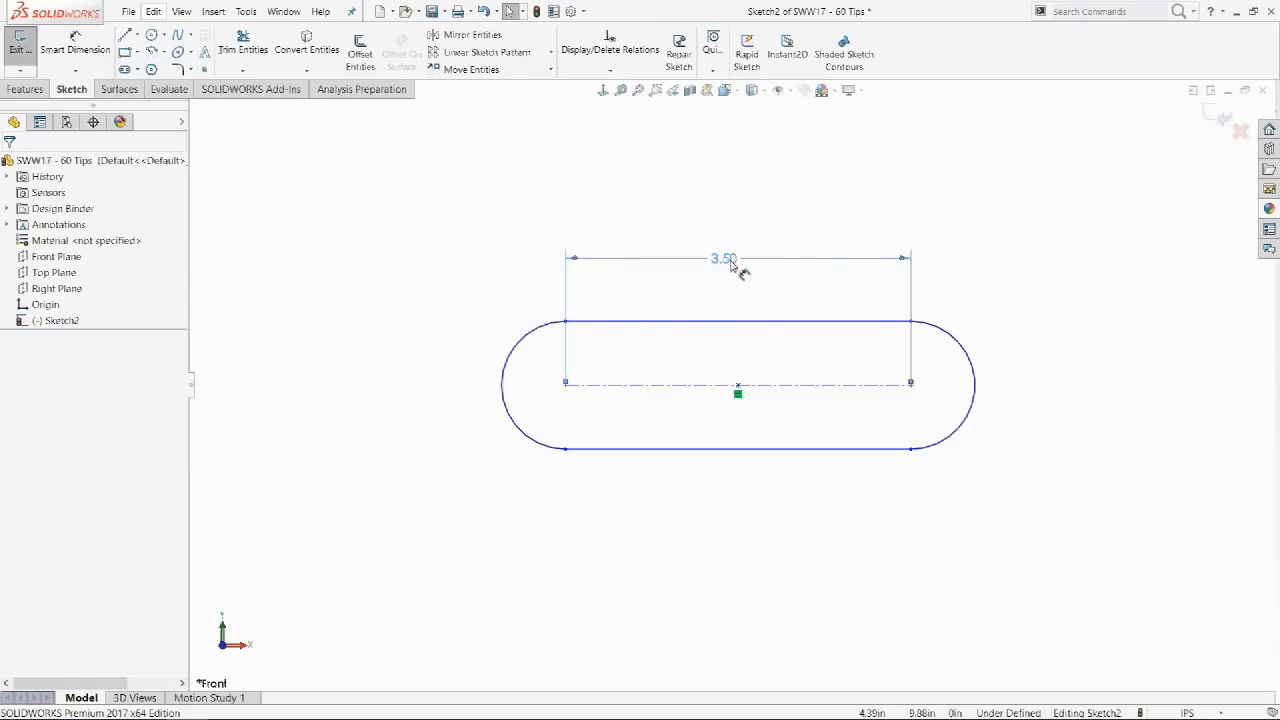
# Set the 3.50 slot dimension's arc conditions to Max so it spans both arcs' outer edges.
pyautogui.click(735, 262)
pyautogui.click(53, 191)
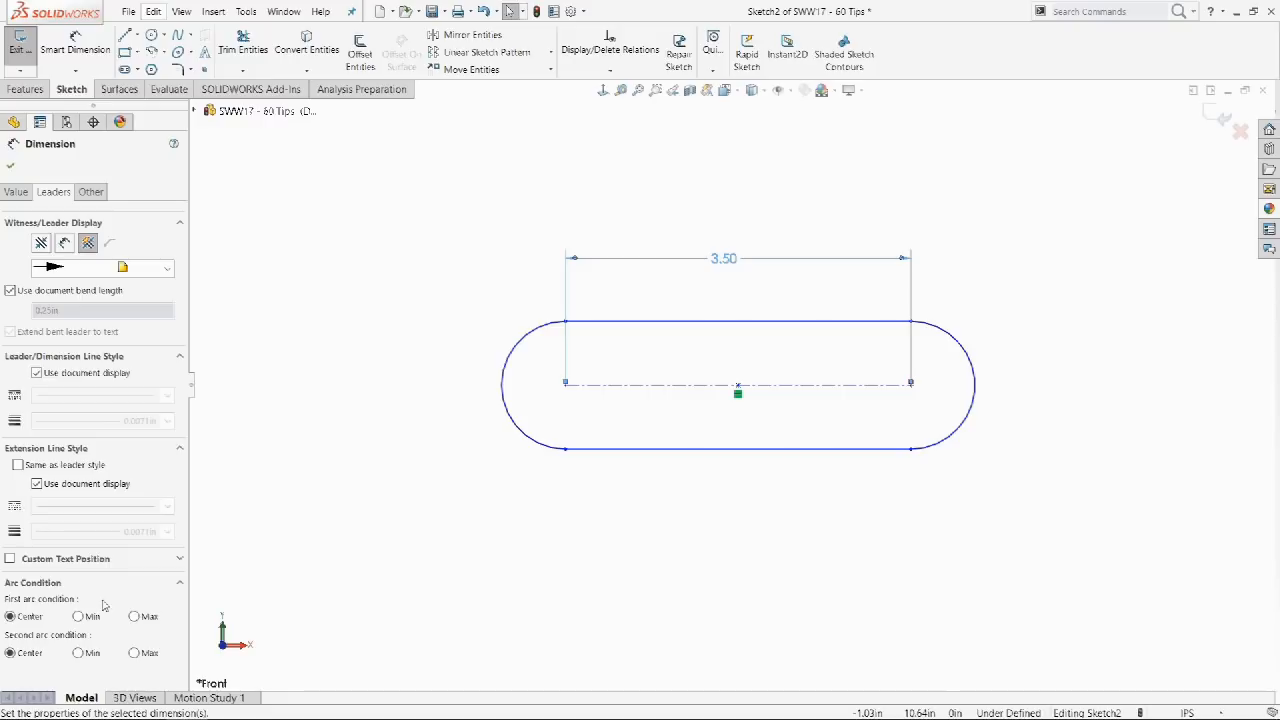
pyautogui.click(134, 616)
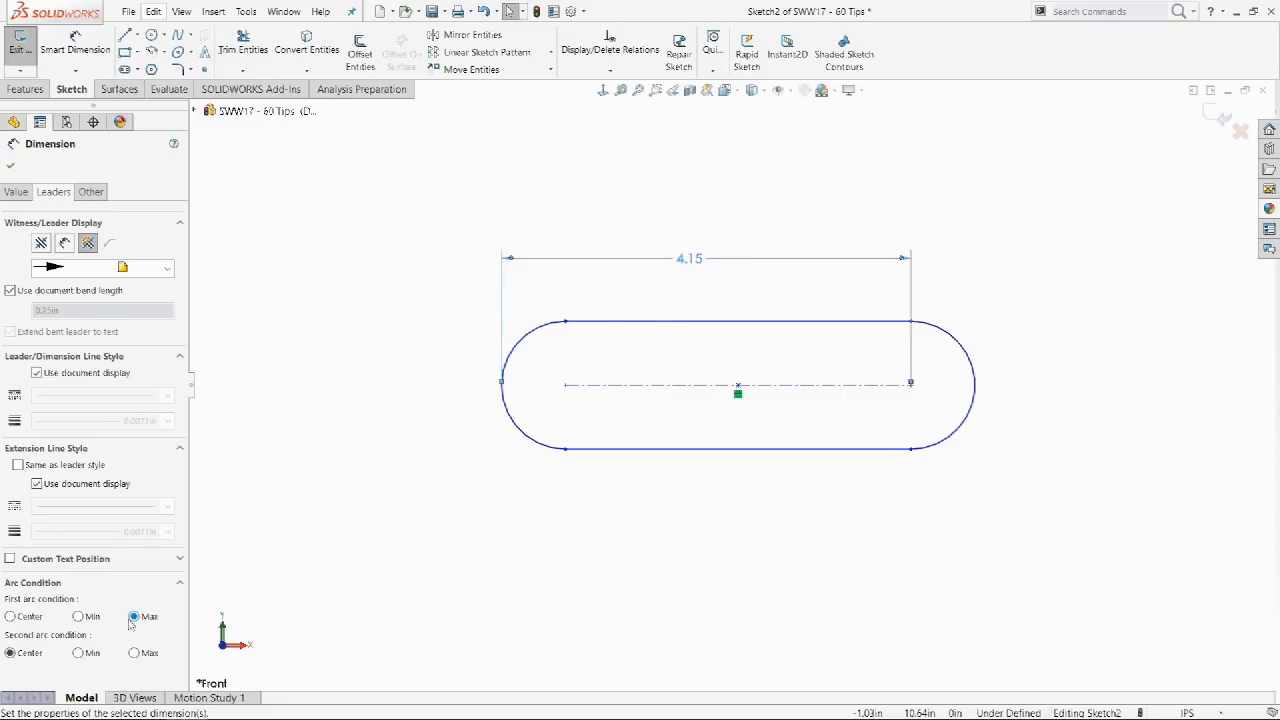
pyautogui.click(134, 652)
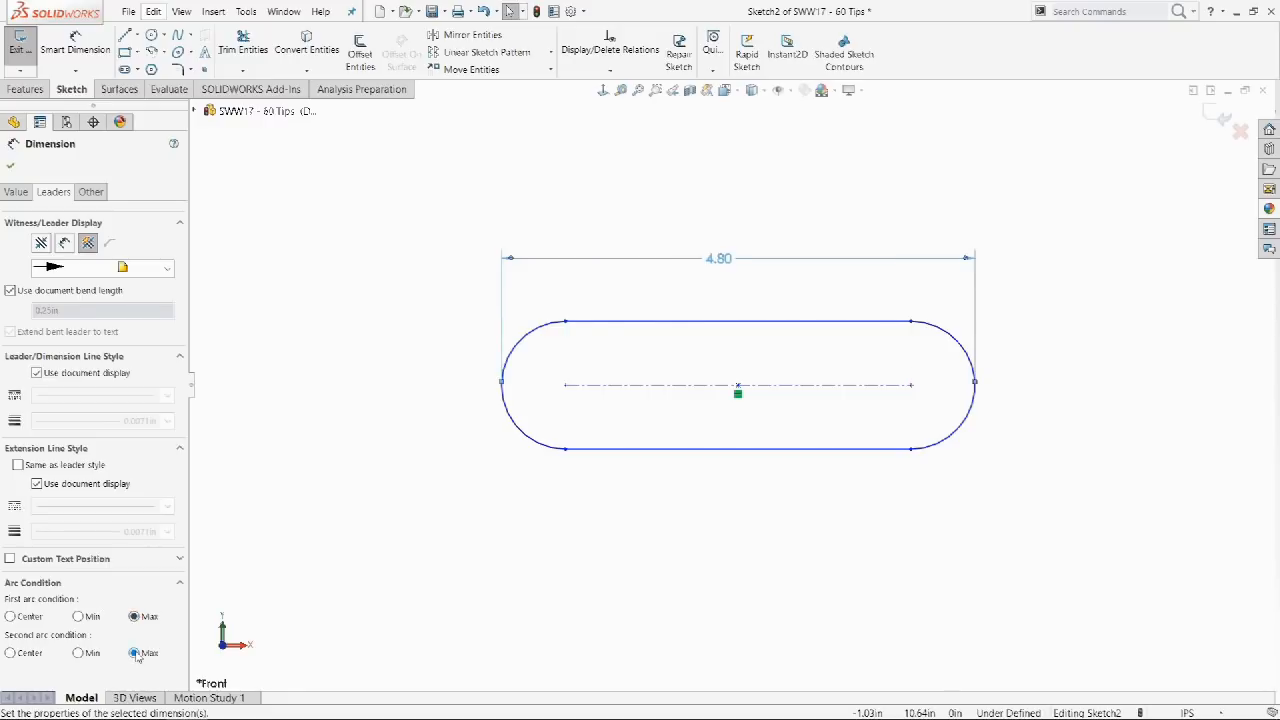
pyautogui.click(80, 617)
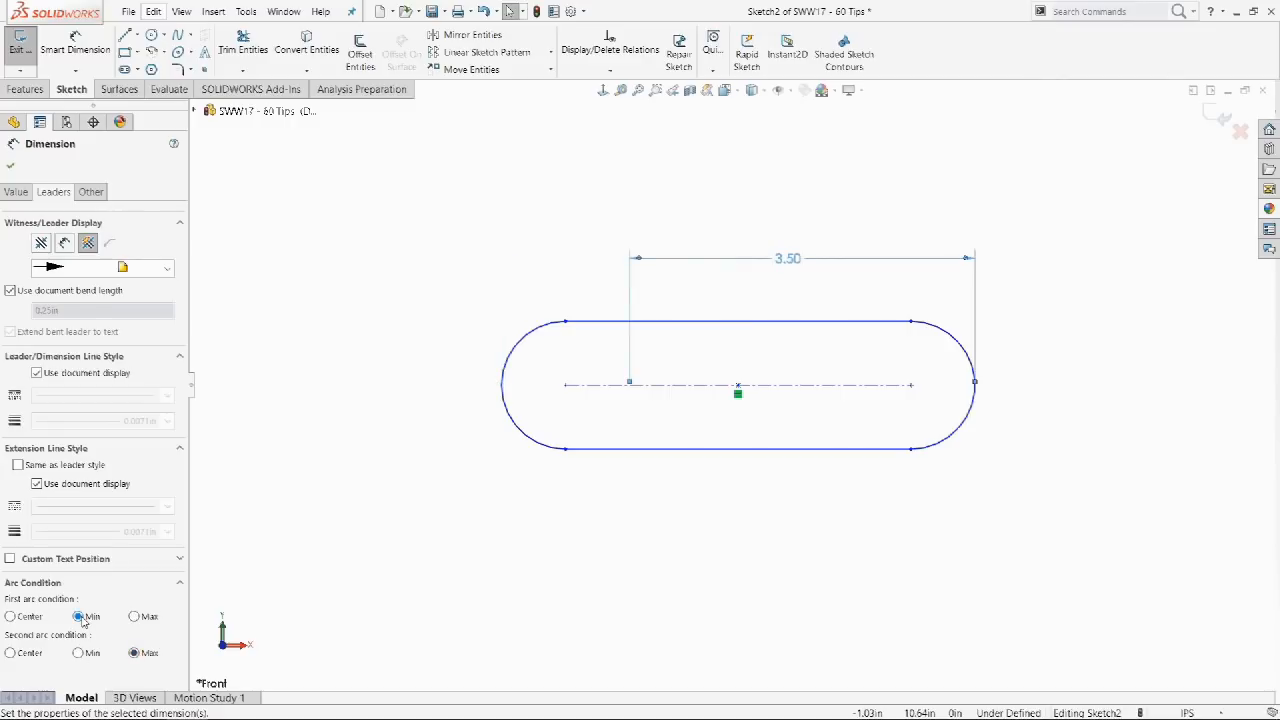
pyautogui.click(27, 620)
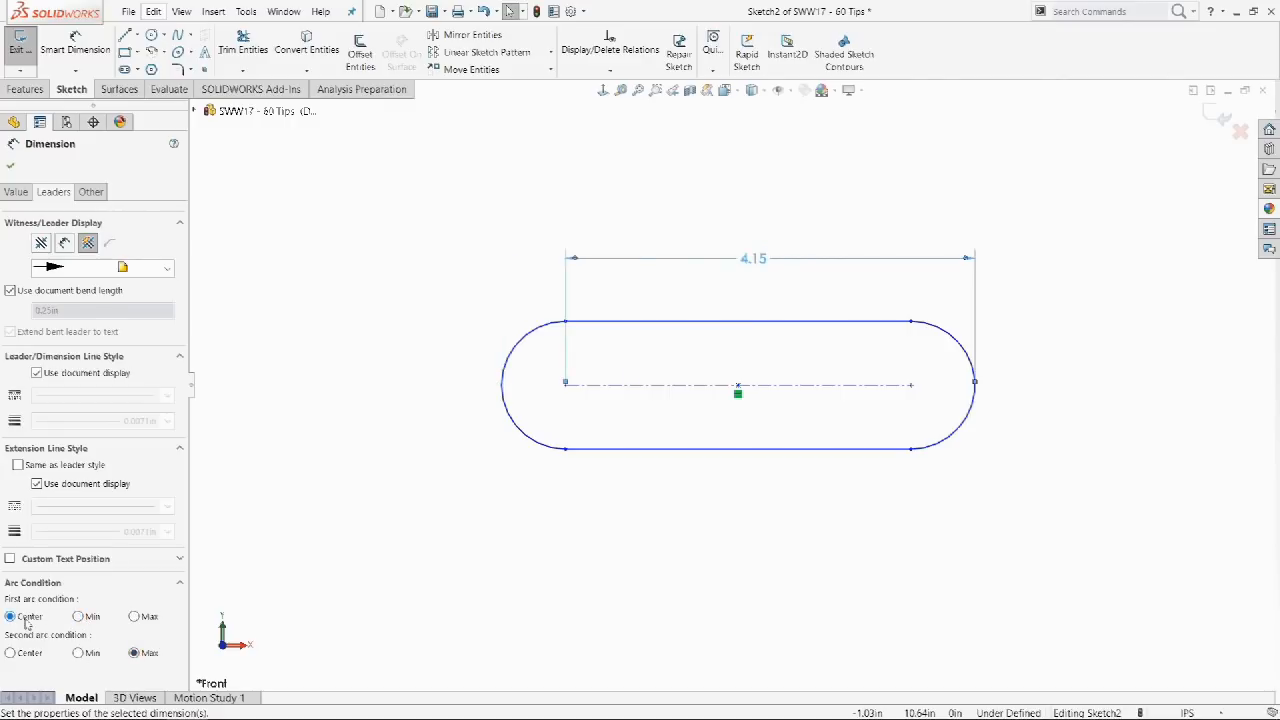
pyautogui.click(134, 617)
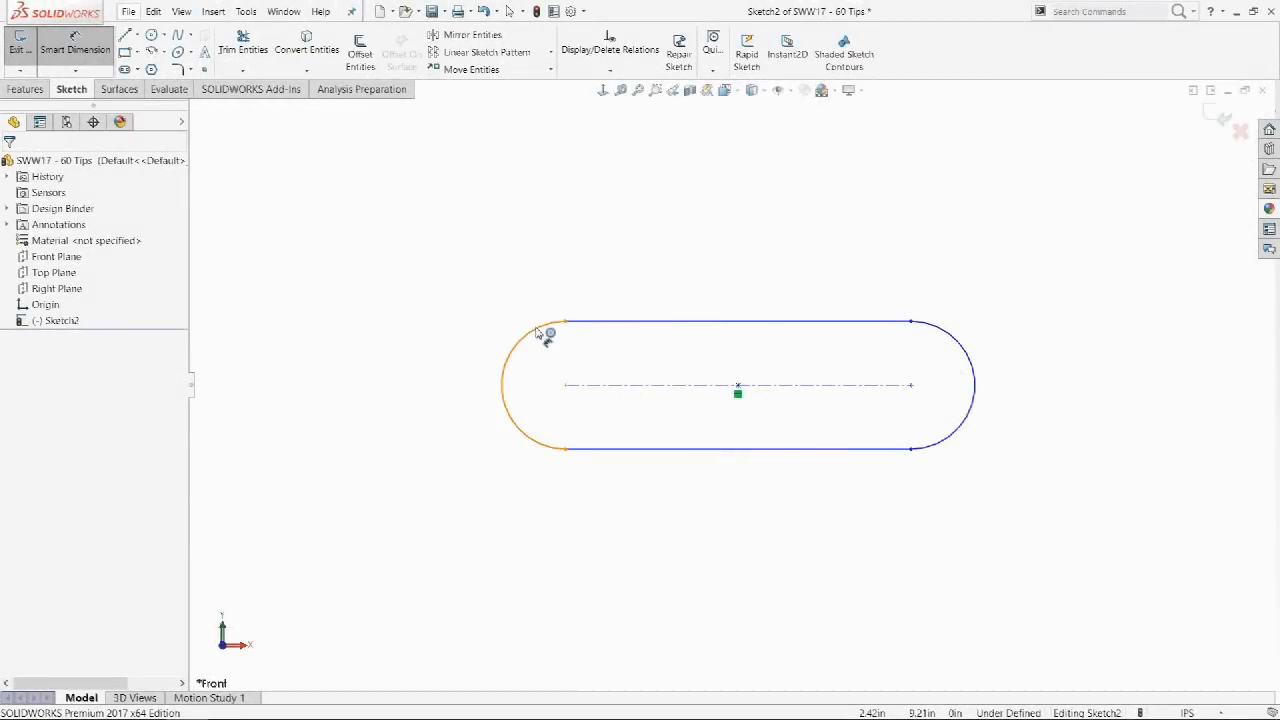
# Redimension the slot length with Smart Dimension by picking both end arcs at their outer edges.
pyautogui.click(545, 335)
pyautogui.click(957, 337)
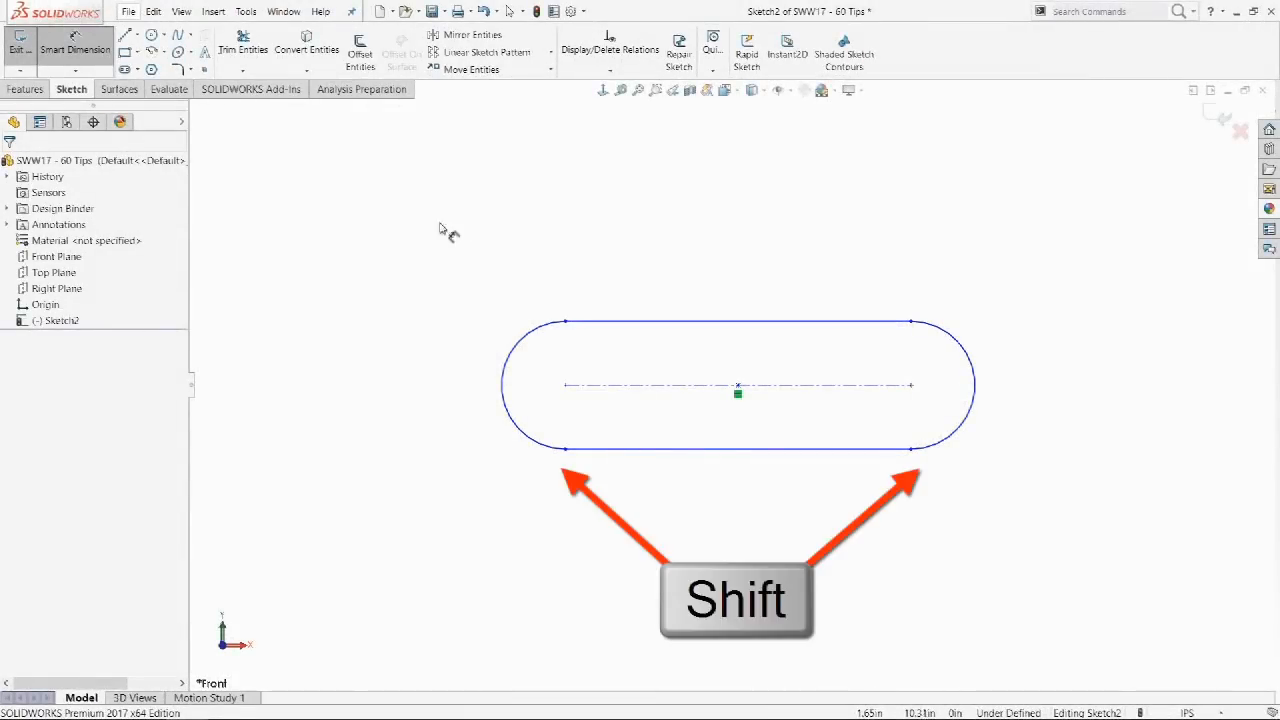
pyautogui.click(501, 397)
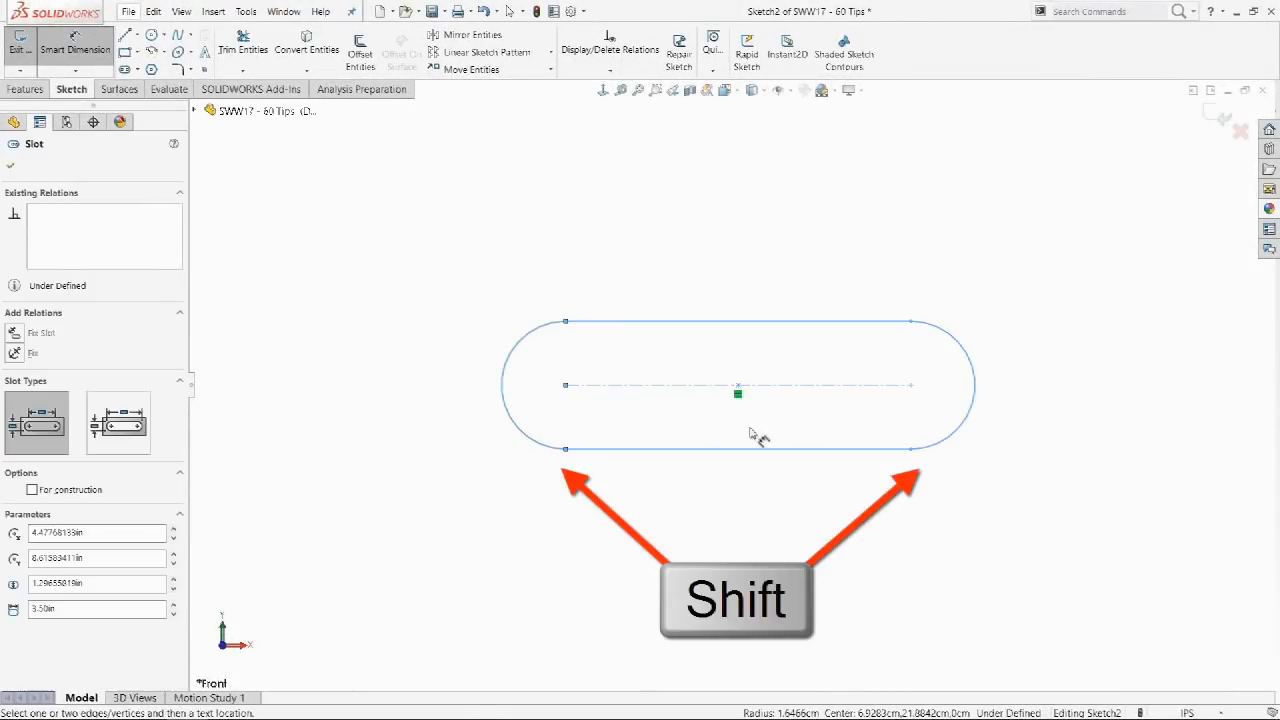
pyautogui.keyDown('shift'); pyautogui.click(972, 420); pyautogui.keyUp('shift')
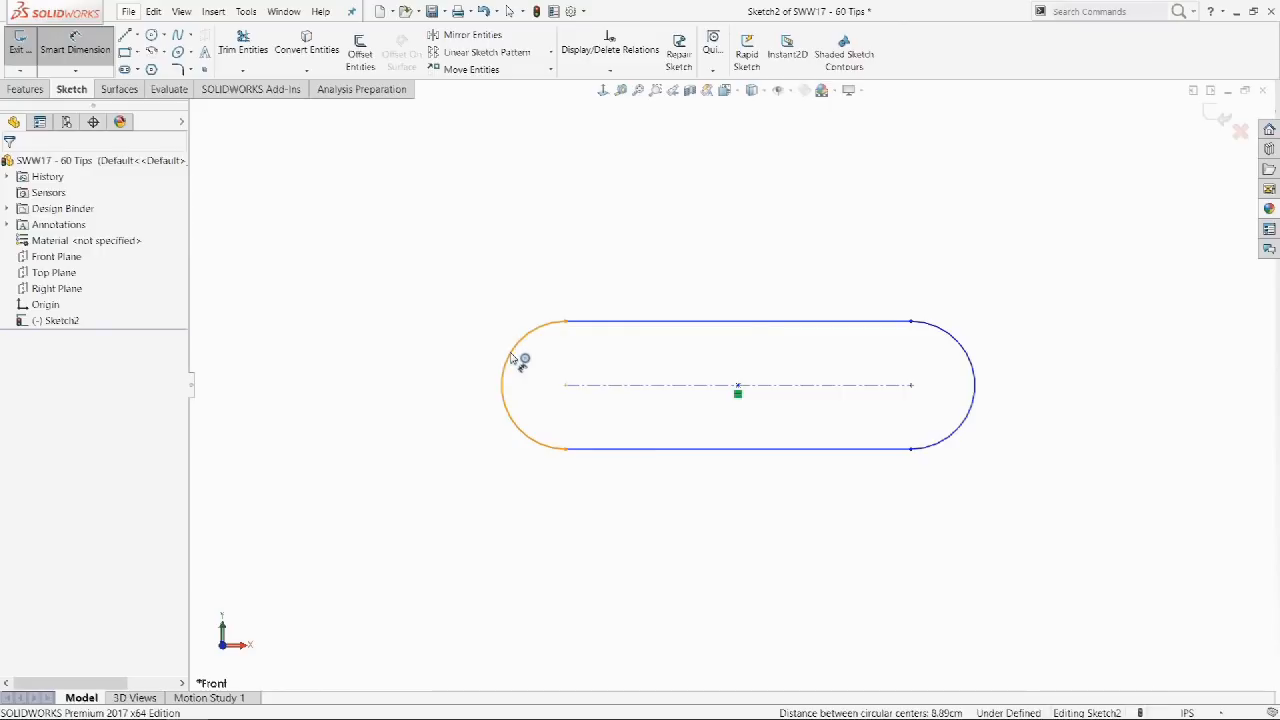
pyautogui.click(513, 358)
pyautogui.keyDown('shift'); pyautogui.click(972, 361); pyautogui.keyUp('shift')
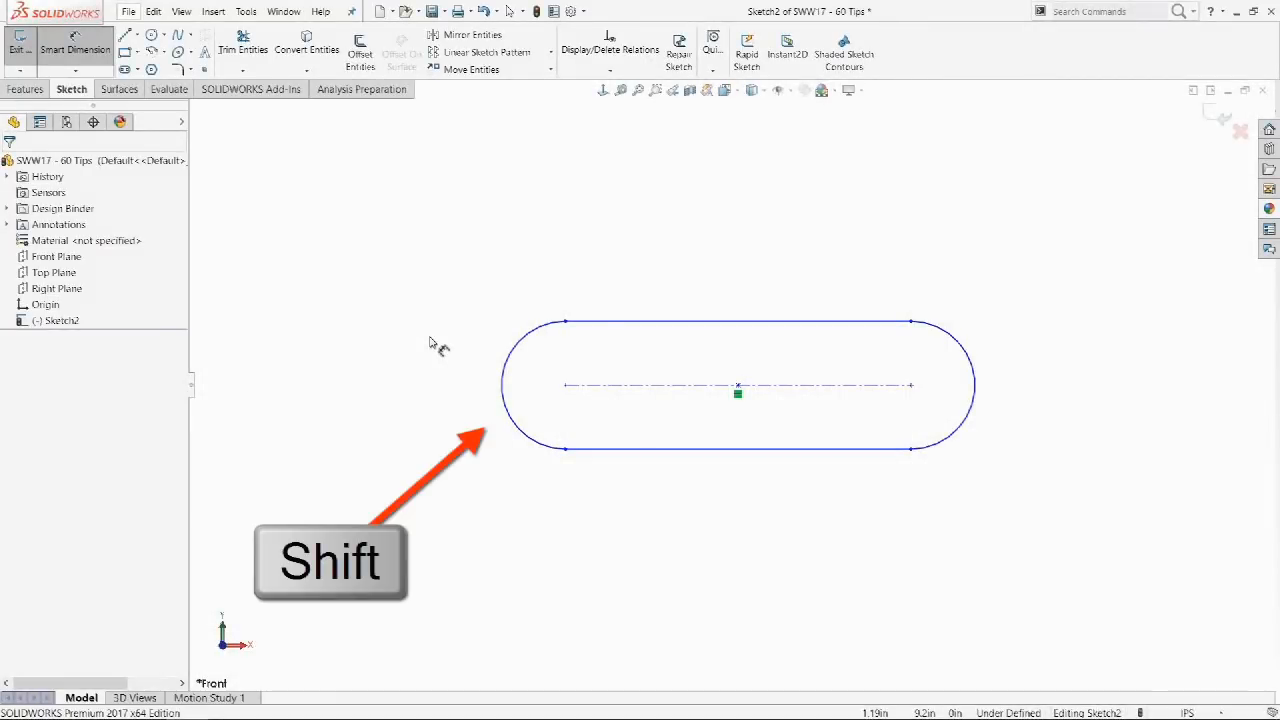
pyautogui.keyDown('shift'); pyautogui.click(505, 373); pyautogui.keyUp('shift')
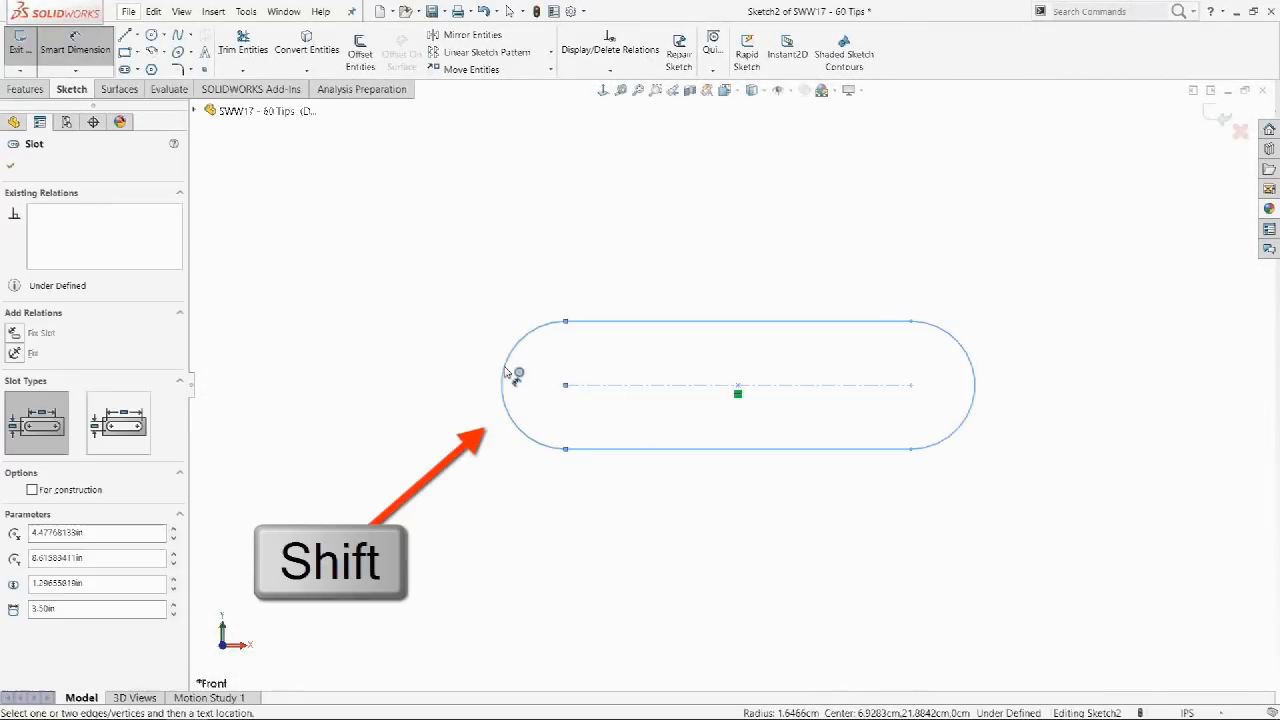
pyautogui.keyDown('shift'); pyautogui.click(927, 347); pyautogui.keyUp('shift')
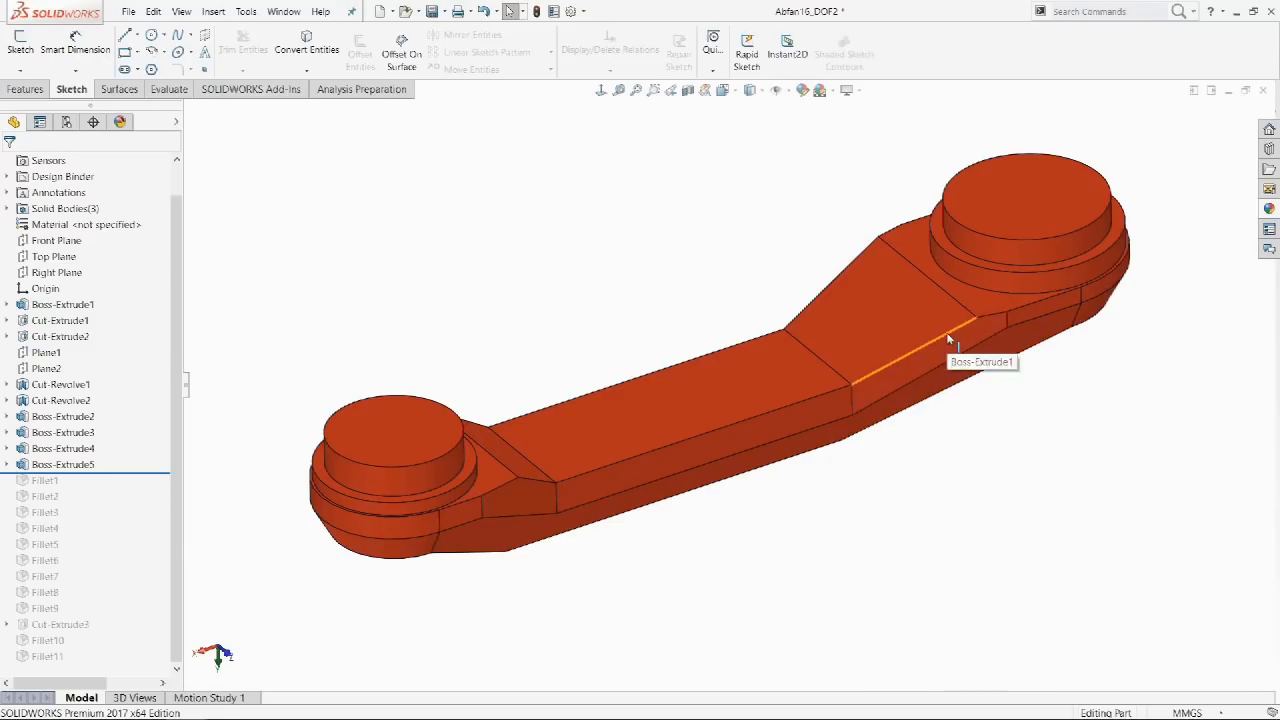
# Create Plane4 normal to the sloped edge and Plane5 normal to the long bar edge.
pyautogui.click(940, 338)
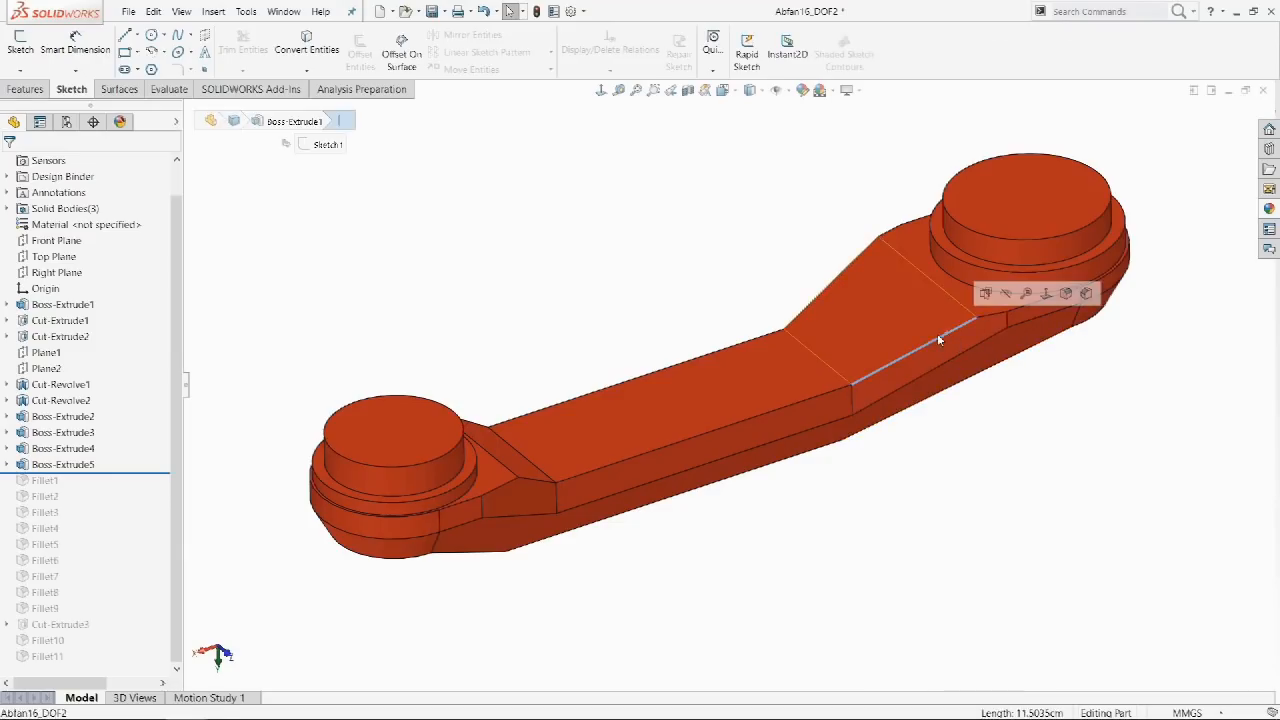
pyautogui.click(21, 45)
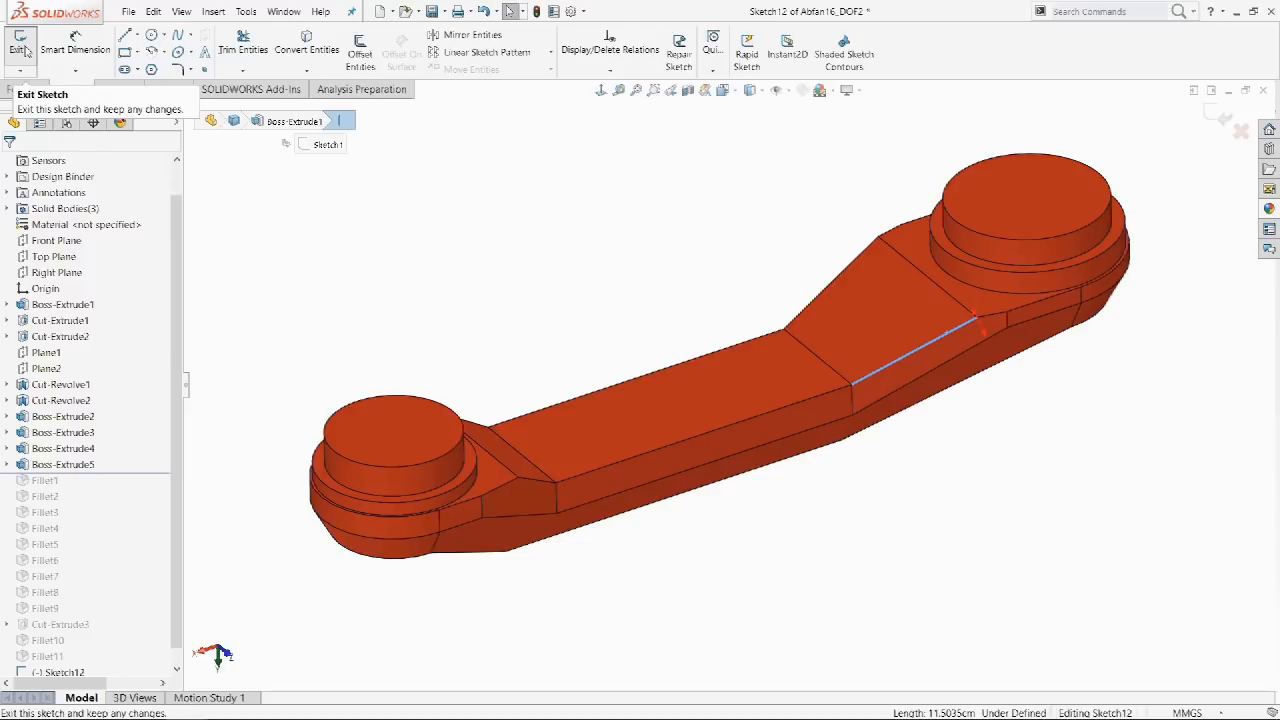
pyautogui.click(24, 48)
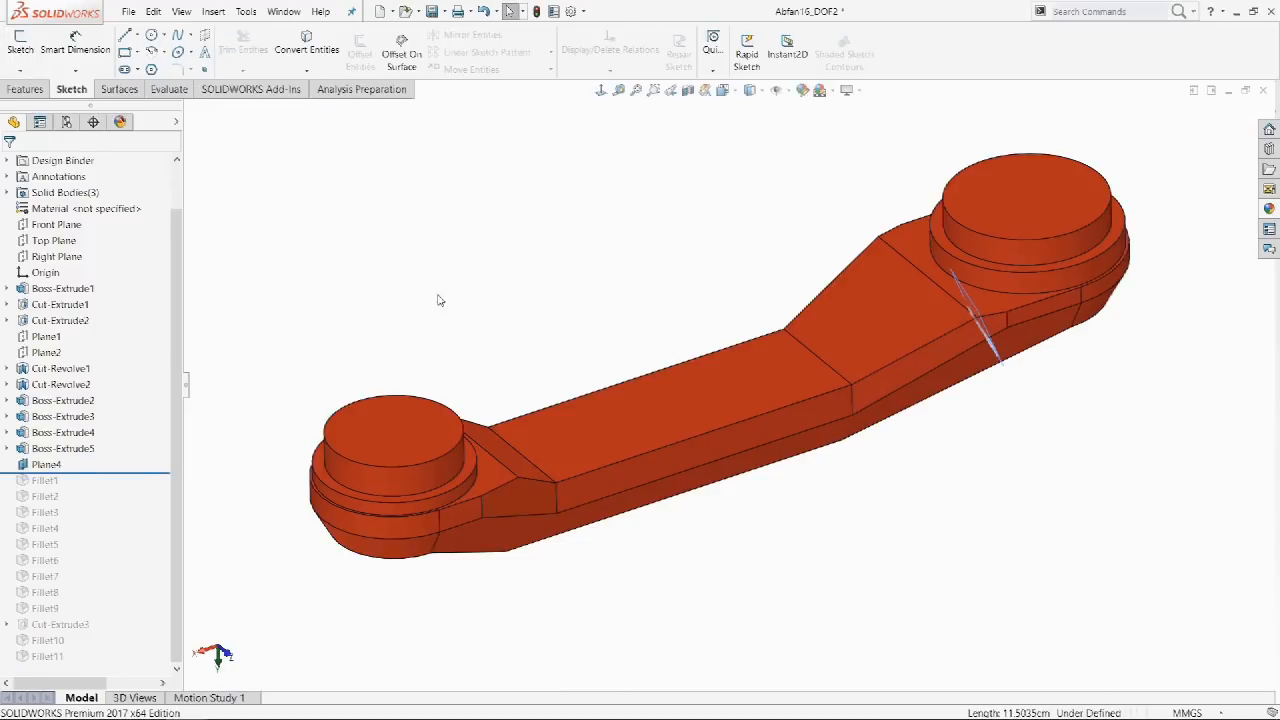
pyautogui.click(564, 479)
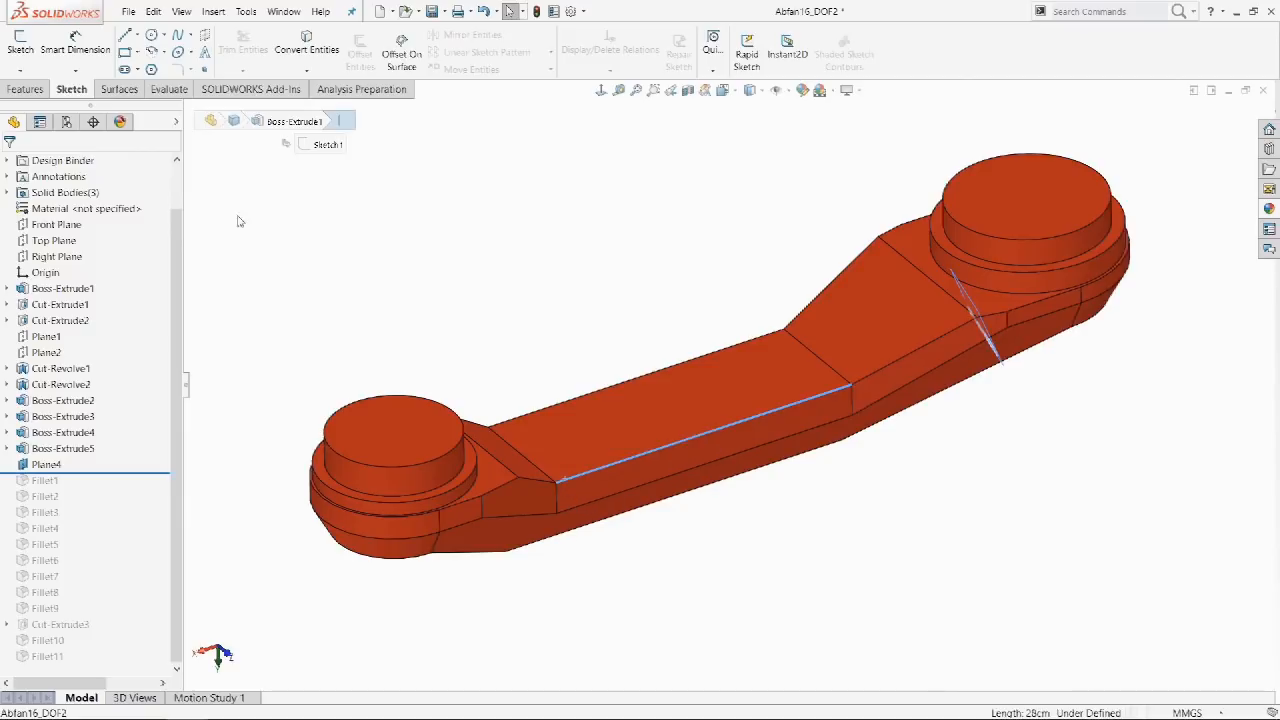
pyautogui.click(19, 44)
pyautogui.click(19, 44)
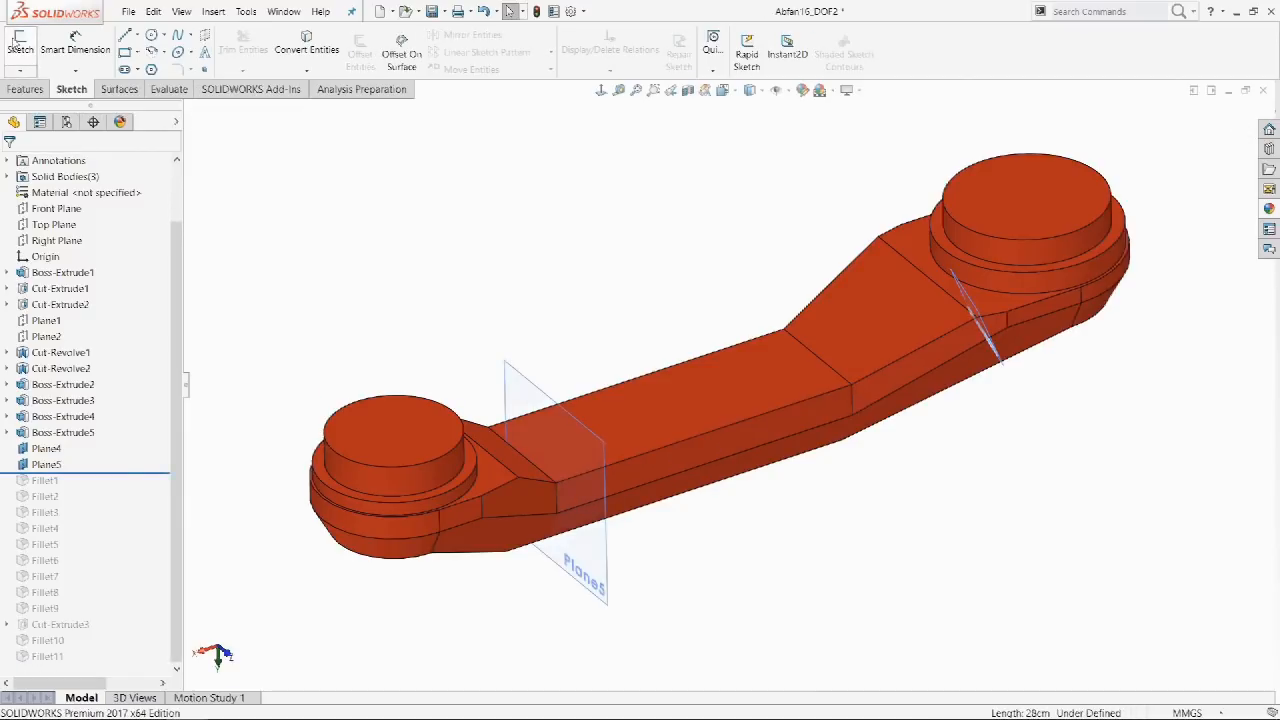
# Review Plane5's edge and endpoint references in Edit Feature, orbiting to see its placement.
pyautogui.click(46, 464)
pyautogui.click(62, 428)
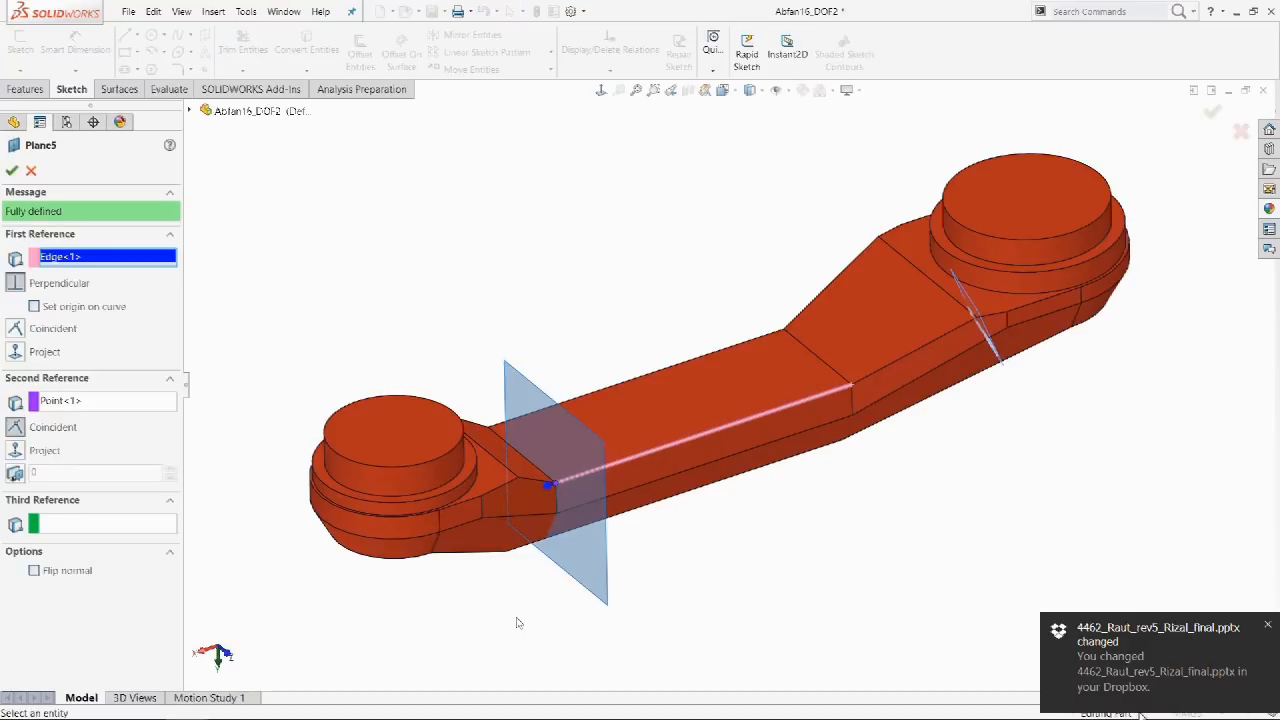
pyautogui.moveTo(517, 623); pyautogui.dragTo(404, 606, button='middle')
pyautogui.press('Escape')
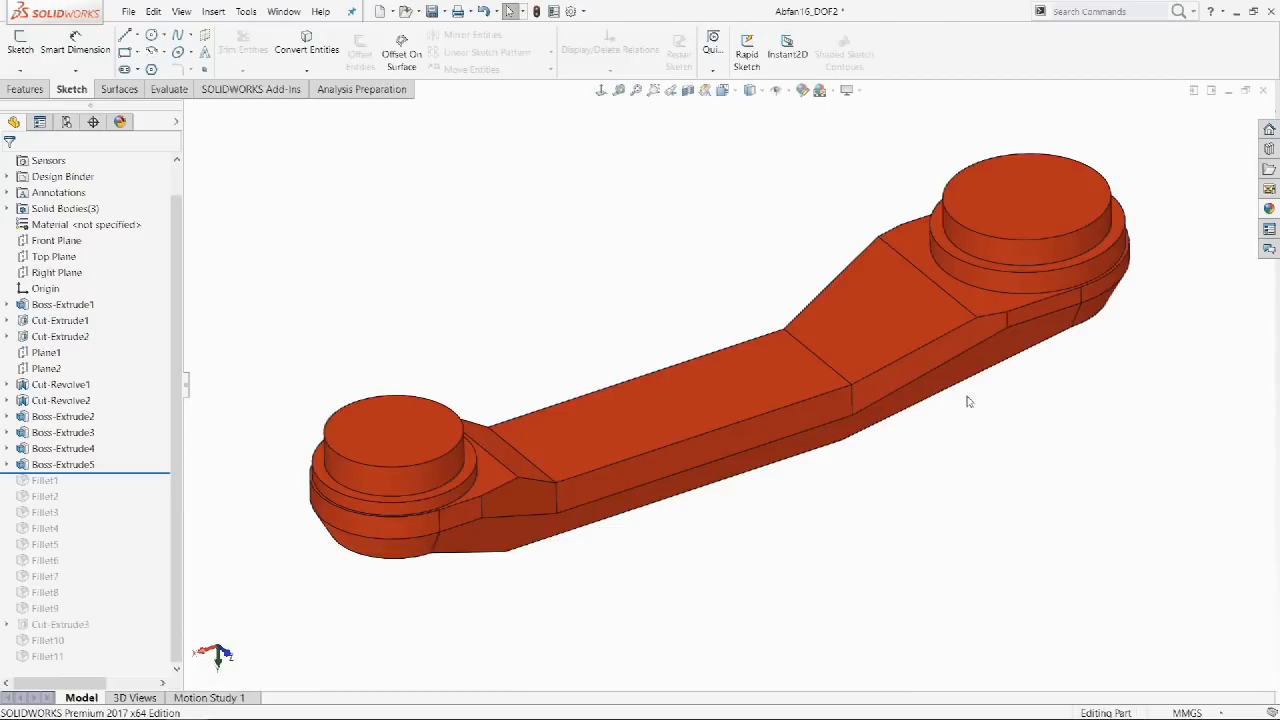
# Recreate Plane4 on the sloped edge and Plane5 on the long bar edge.
pyautogui.click(946, 333)
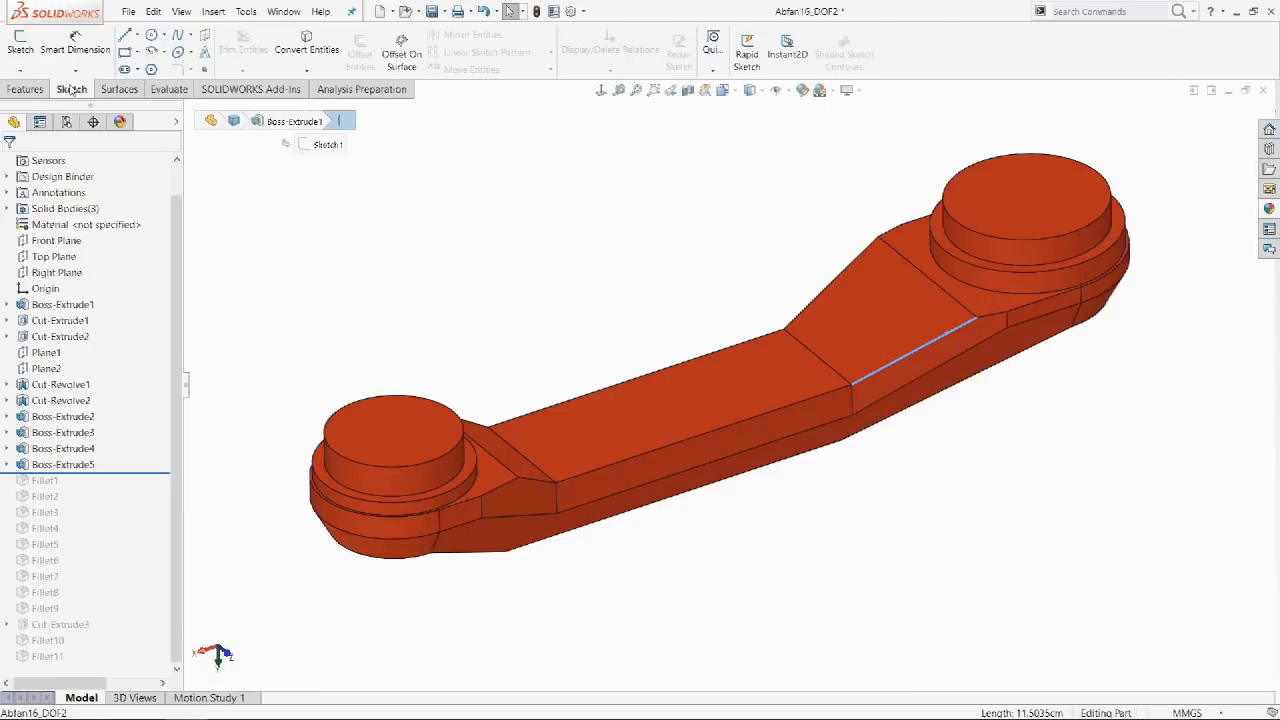
pyautogui.click(22, 46)
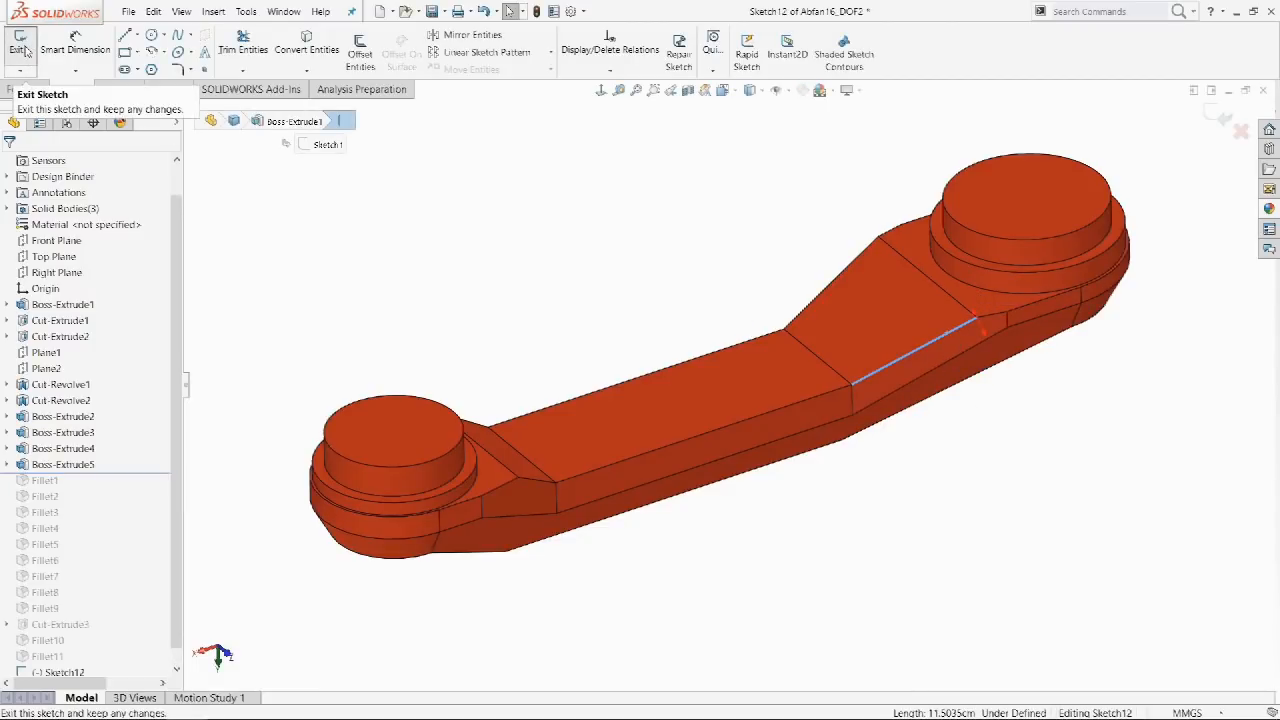
pyautogui.click(22, 46)
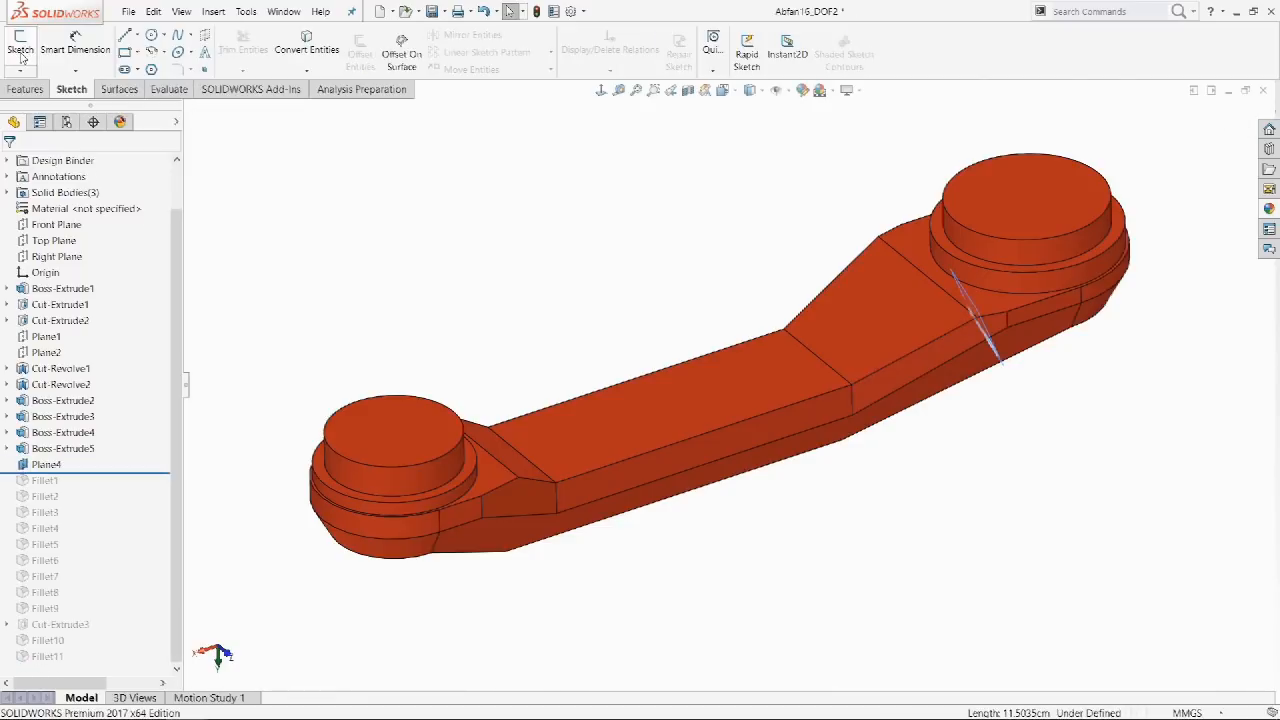
pyautogui.click(564, 478)
pyautogui.click(19, 44)
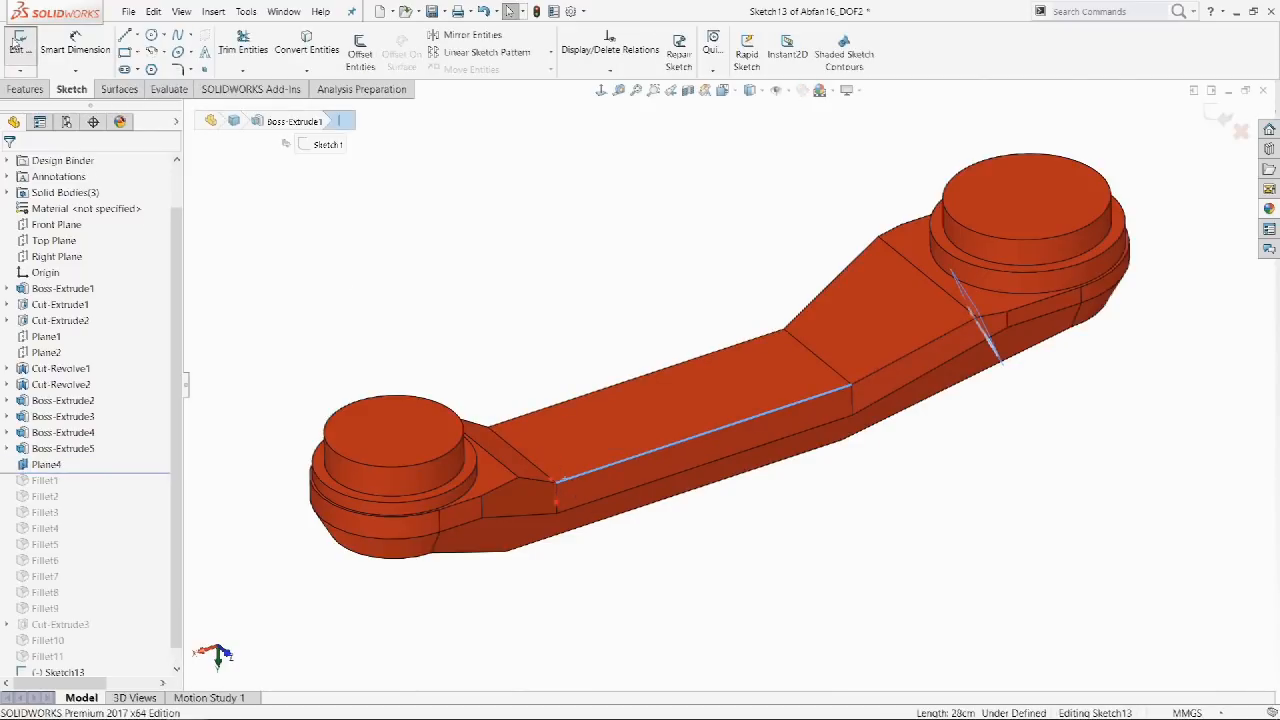
pyautogui.click(19, 44)
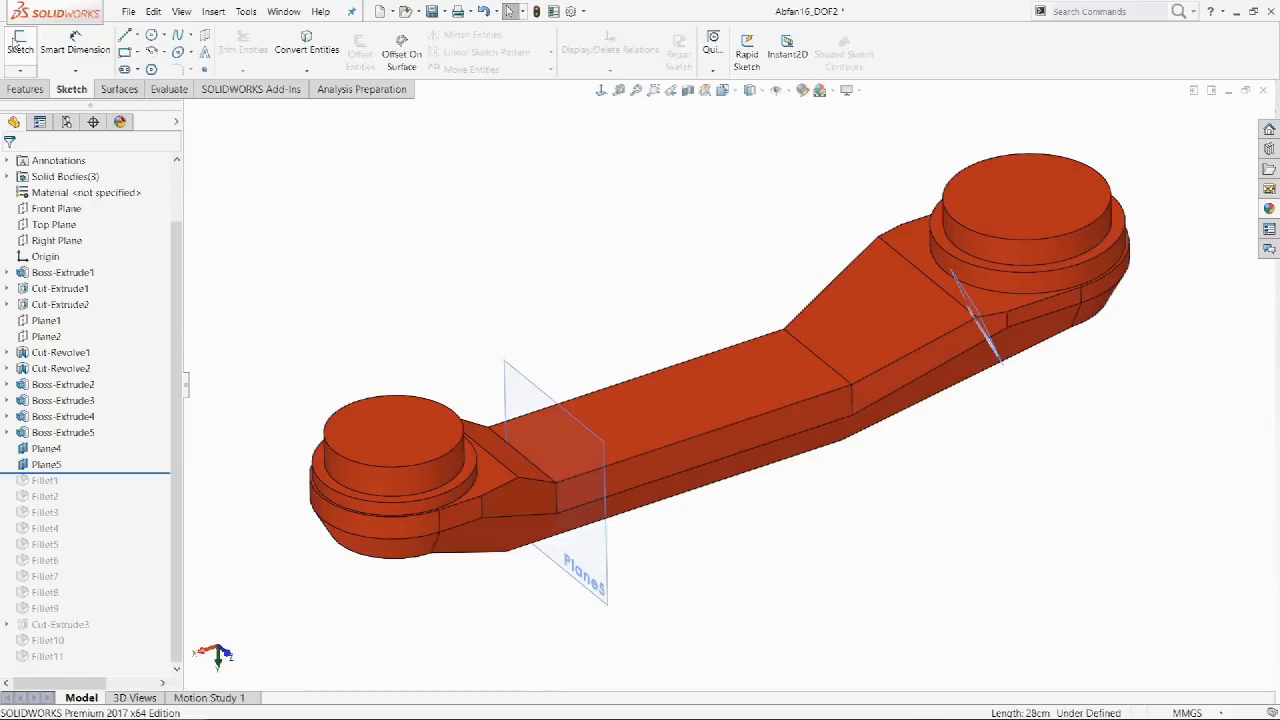
# Open Plane5's definition again and orbit the model to inspect its references.
pyautogui.click(46, 464)
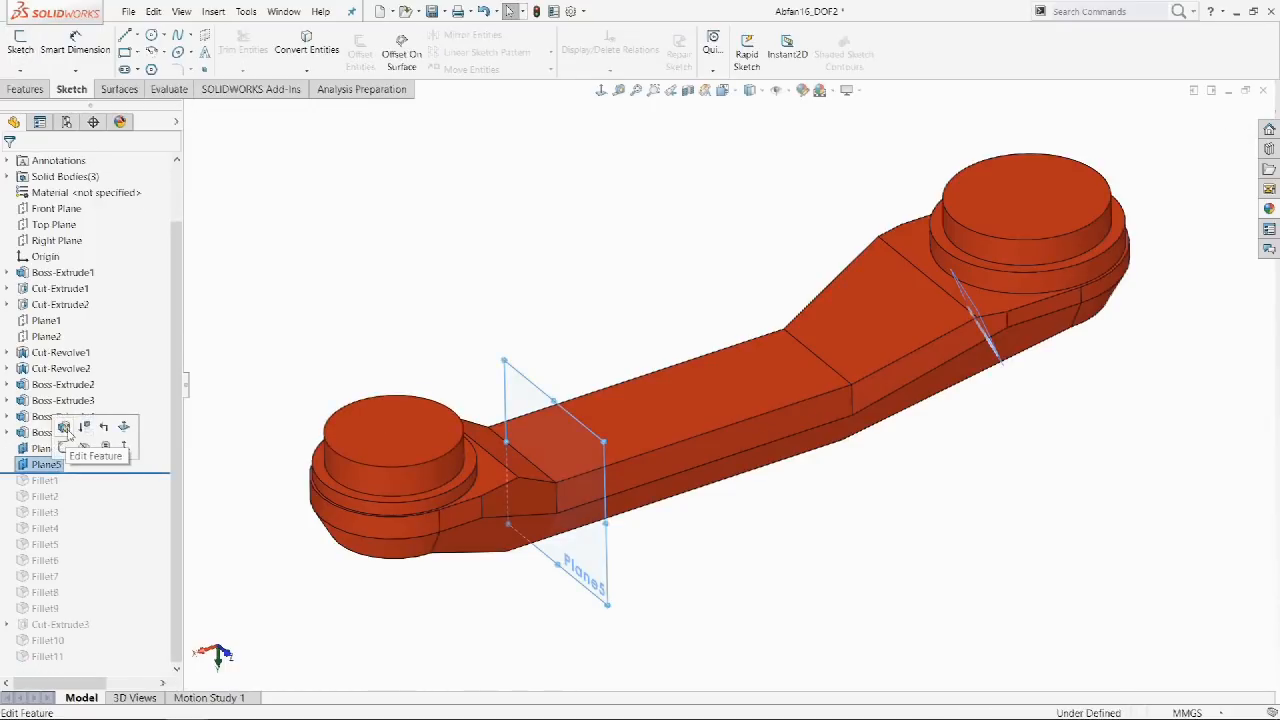
pyautogui.click(64, 428)
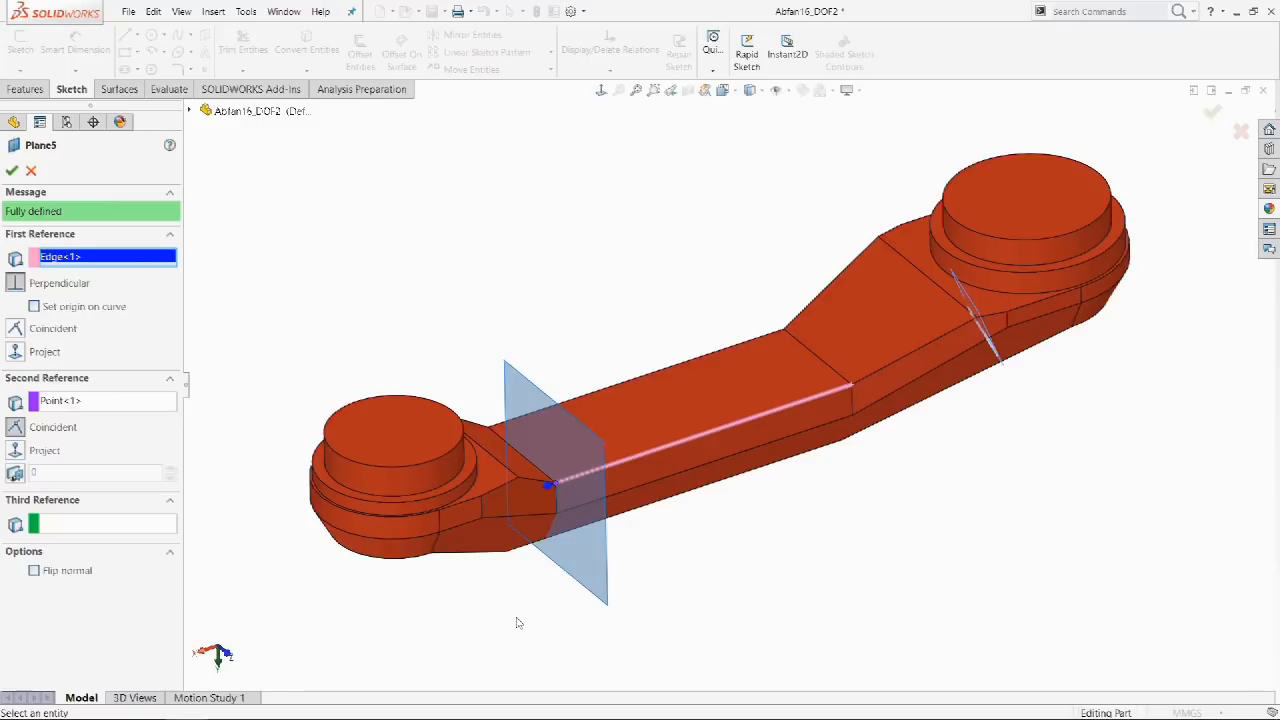
pyautogui.moveTo(517, 623); pyautogui.dragTo(404, 606, button='middle')
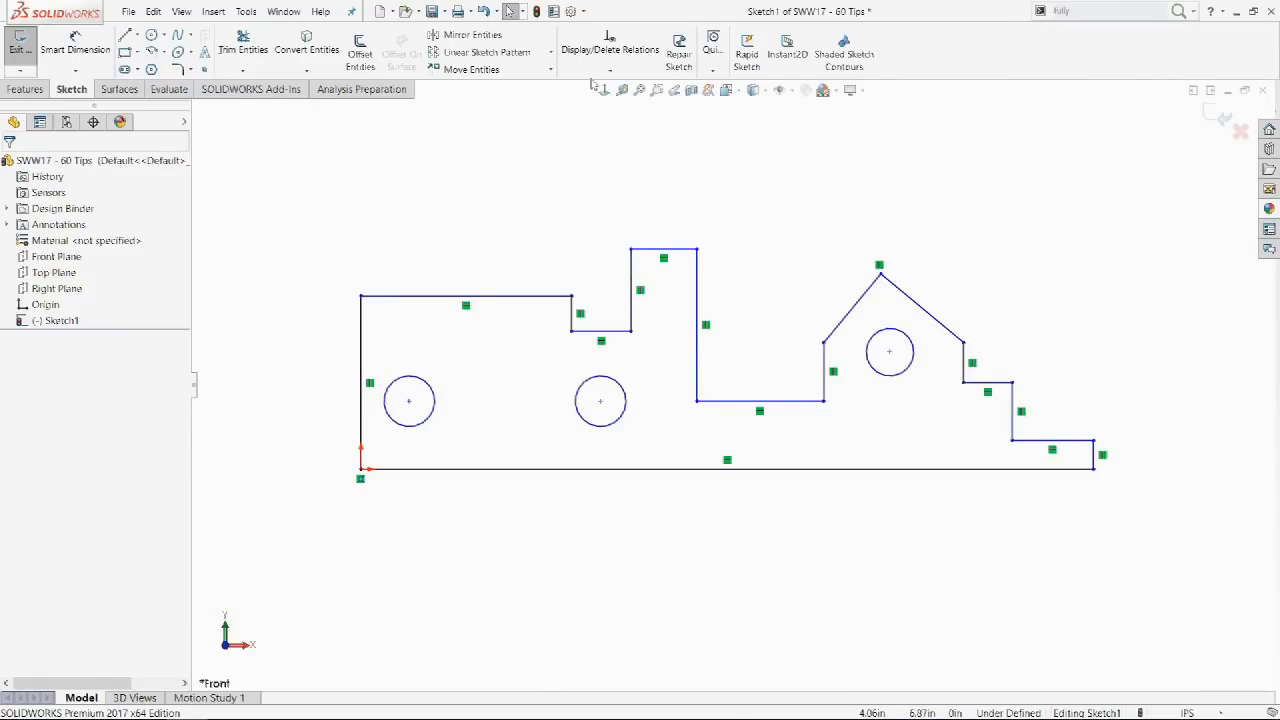
# Fully define only the three circles with Fully Define Sketch, calculate, then undo the result.
pyautogui.click(592, 76)
pyautogui.click(588, 121)
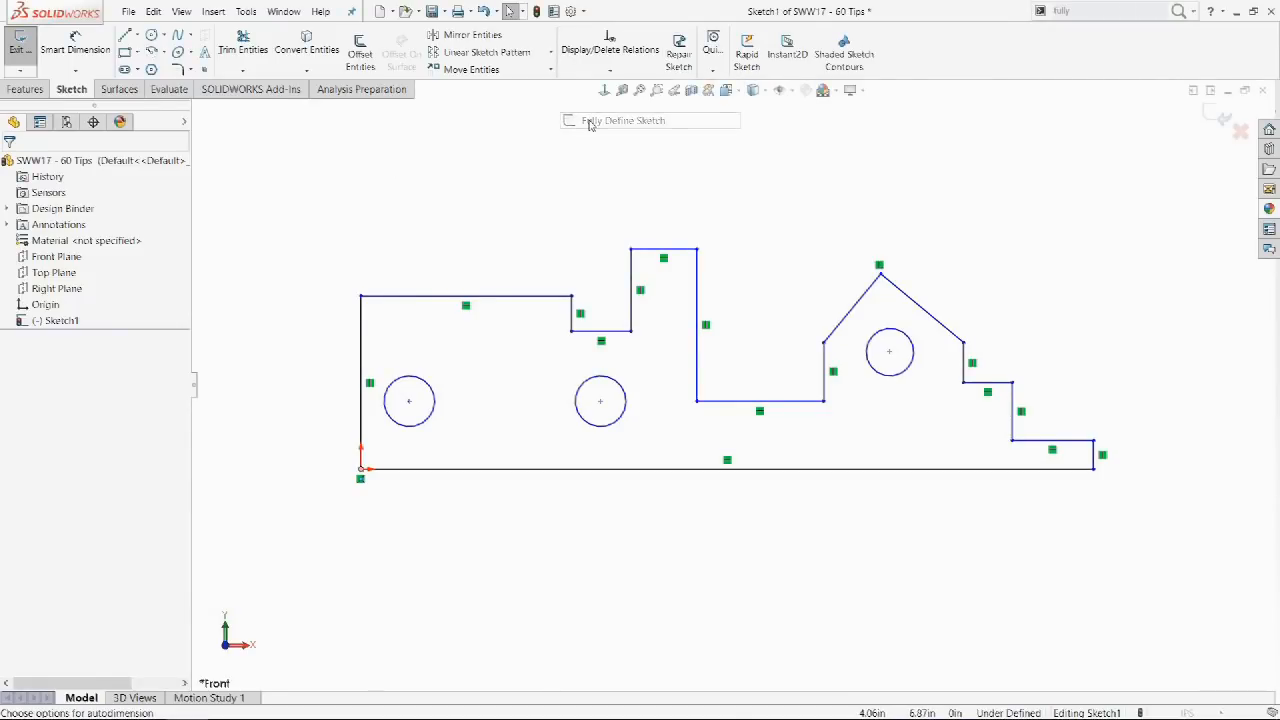
pyautogui.click(66, 228)
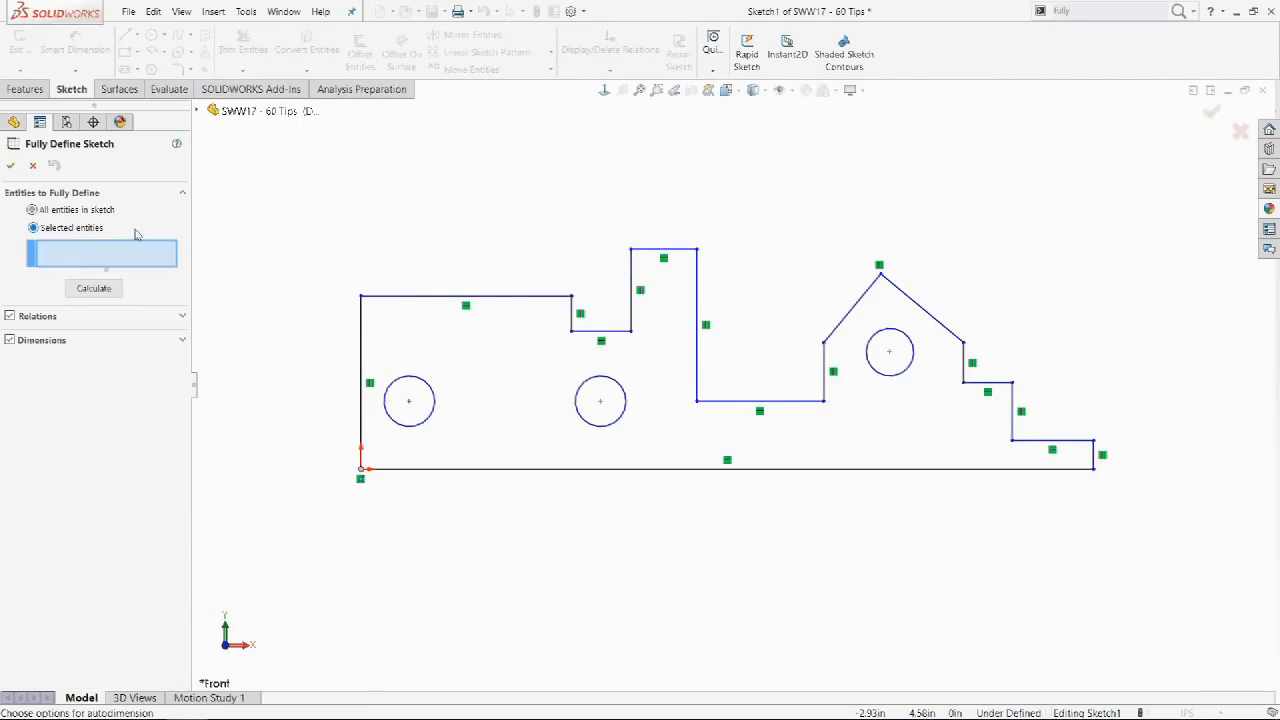
pyautogui.click(407, 378)
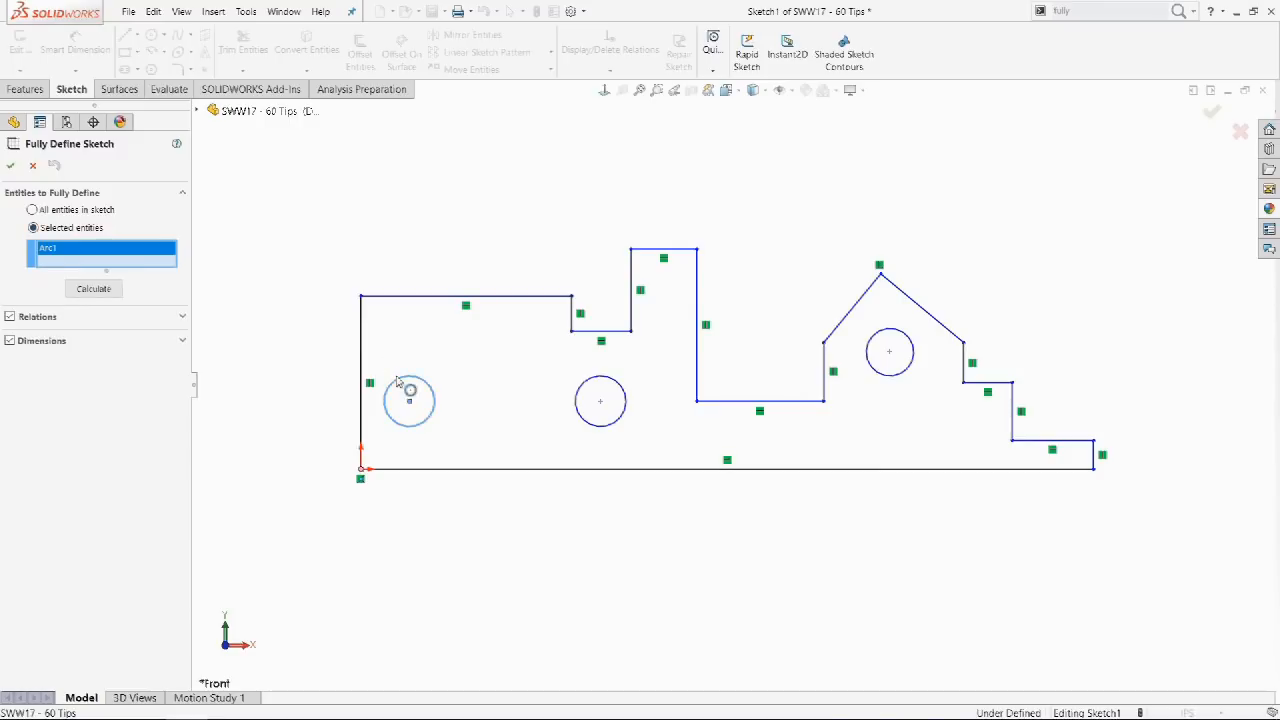
pyautogui.click(599, 378)
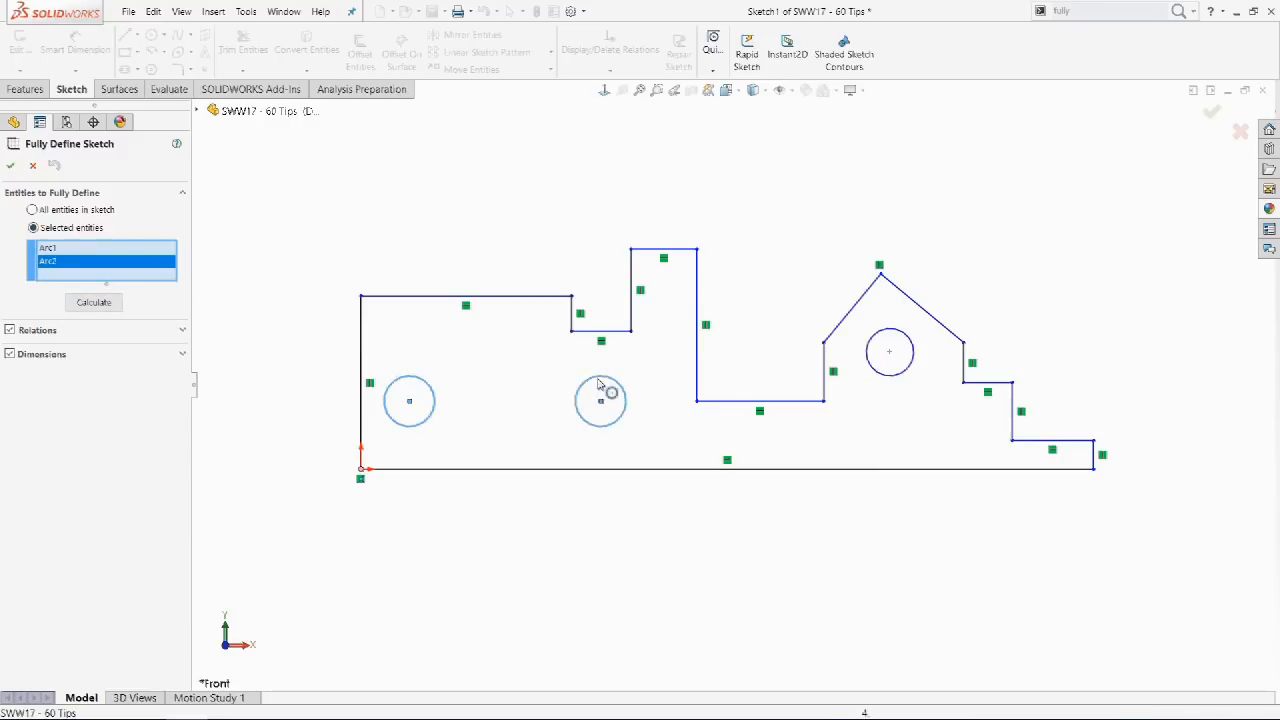
pyautogui.click(881, 376)
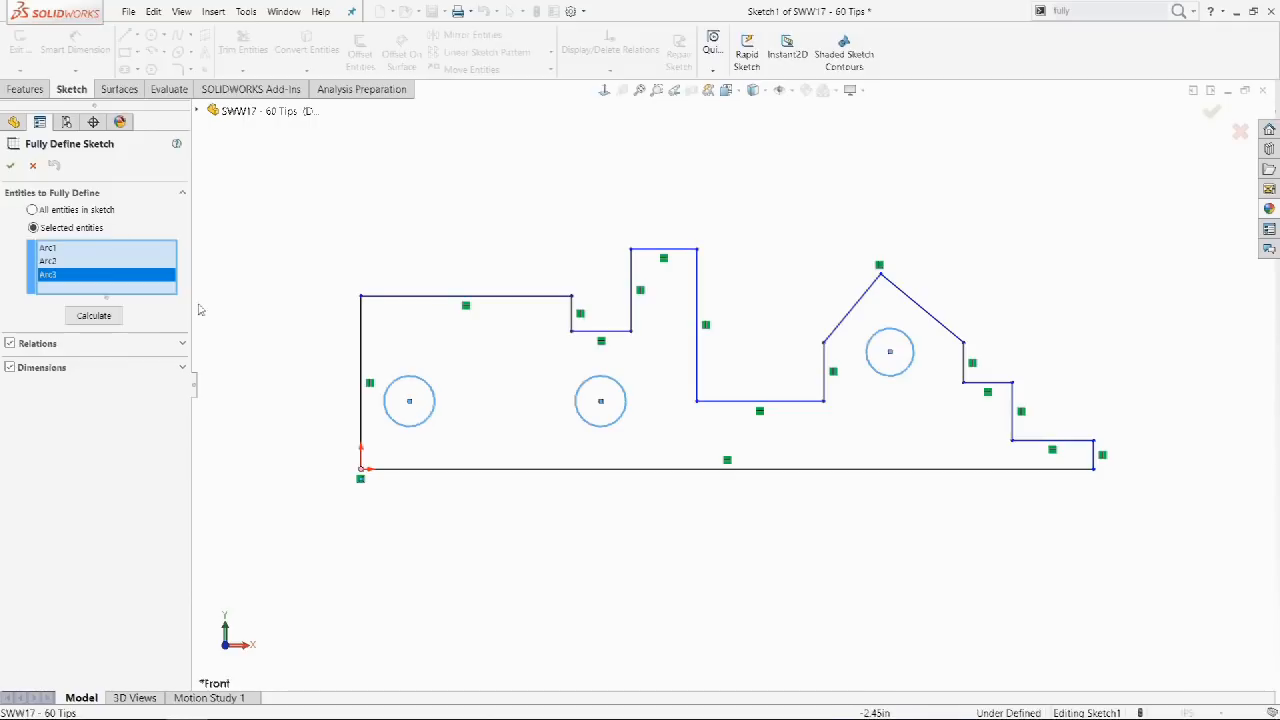
pyautogui.click(94, 316)
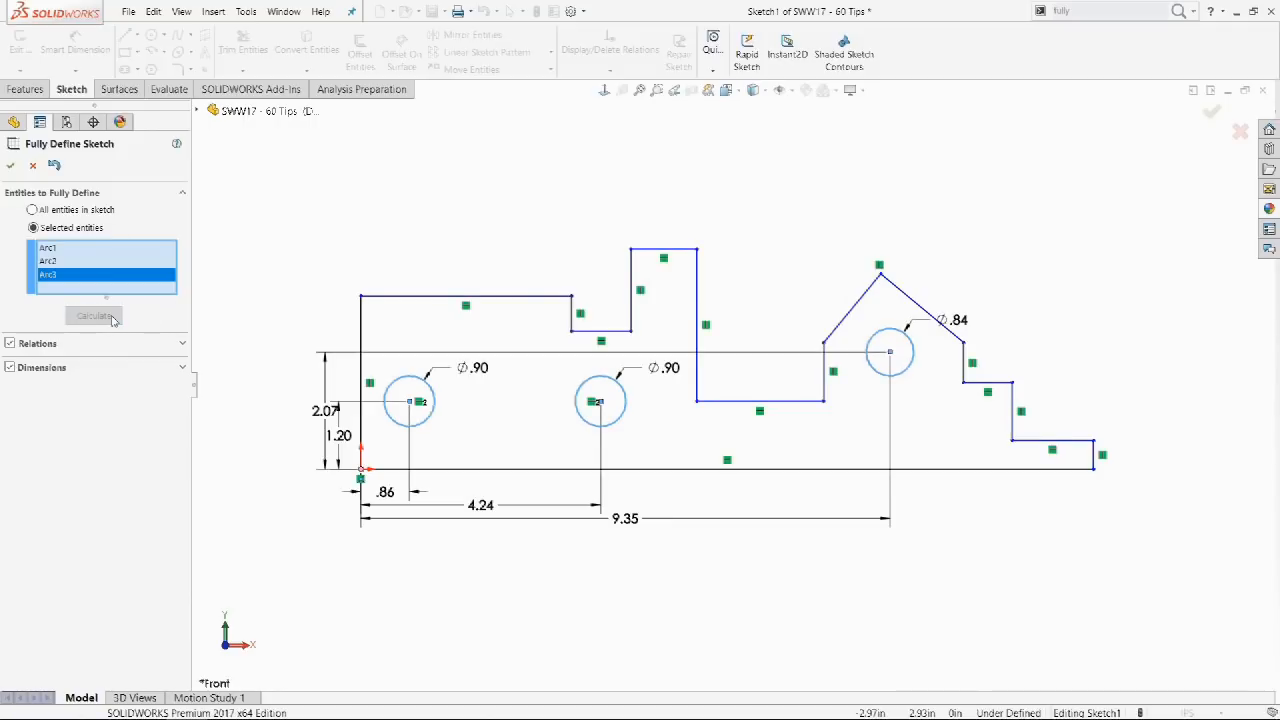
pyautogui.click(52, 166)
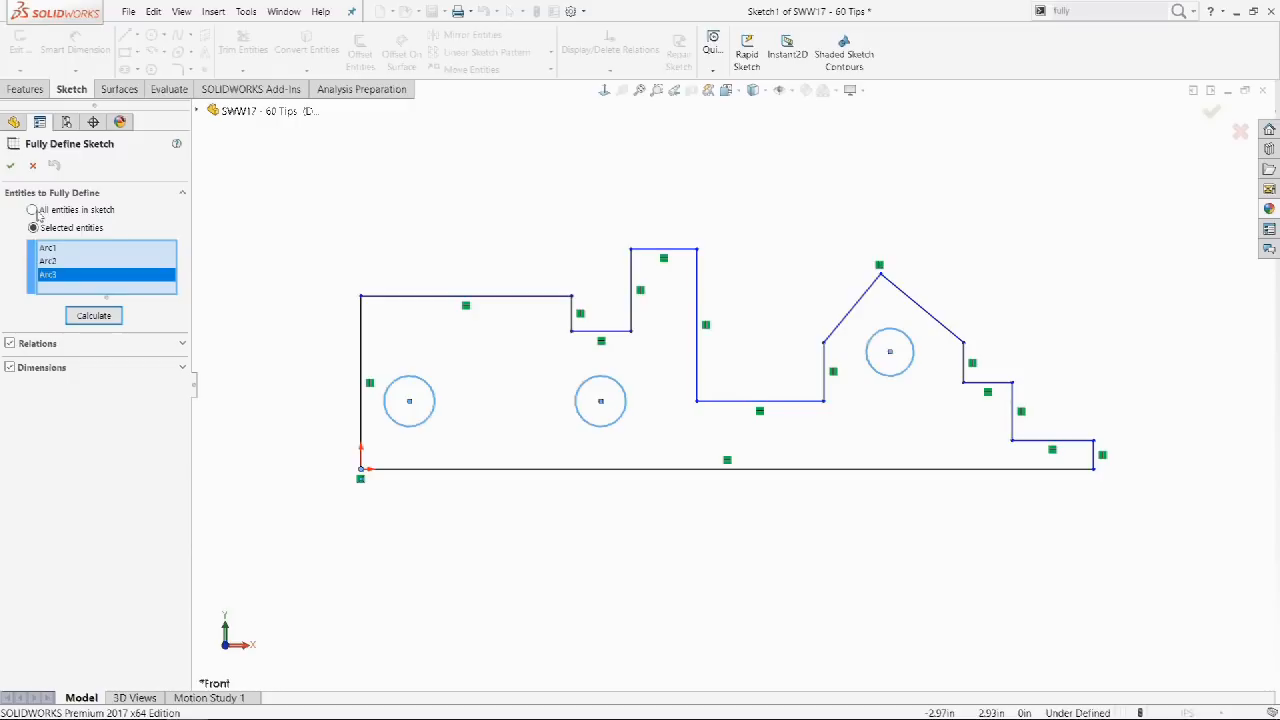
# Fully define all sketch entities, accept and undo it, then reopen Fully Define Sketch for selected entities.
pyautogui.click(33, 210)
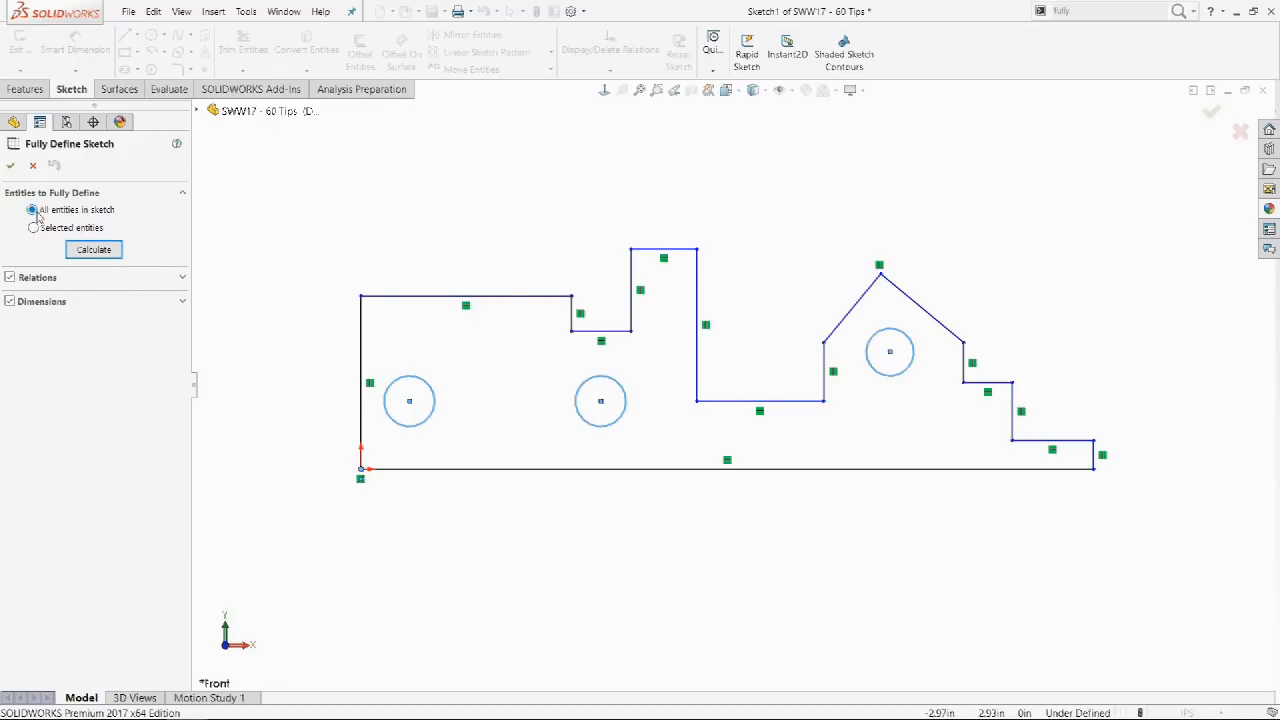
pyautogui.click(91, 252)
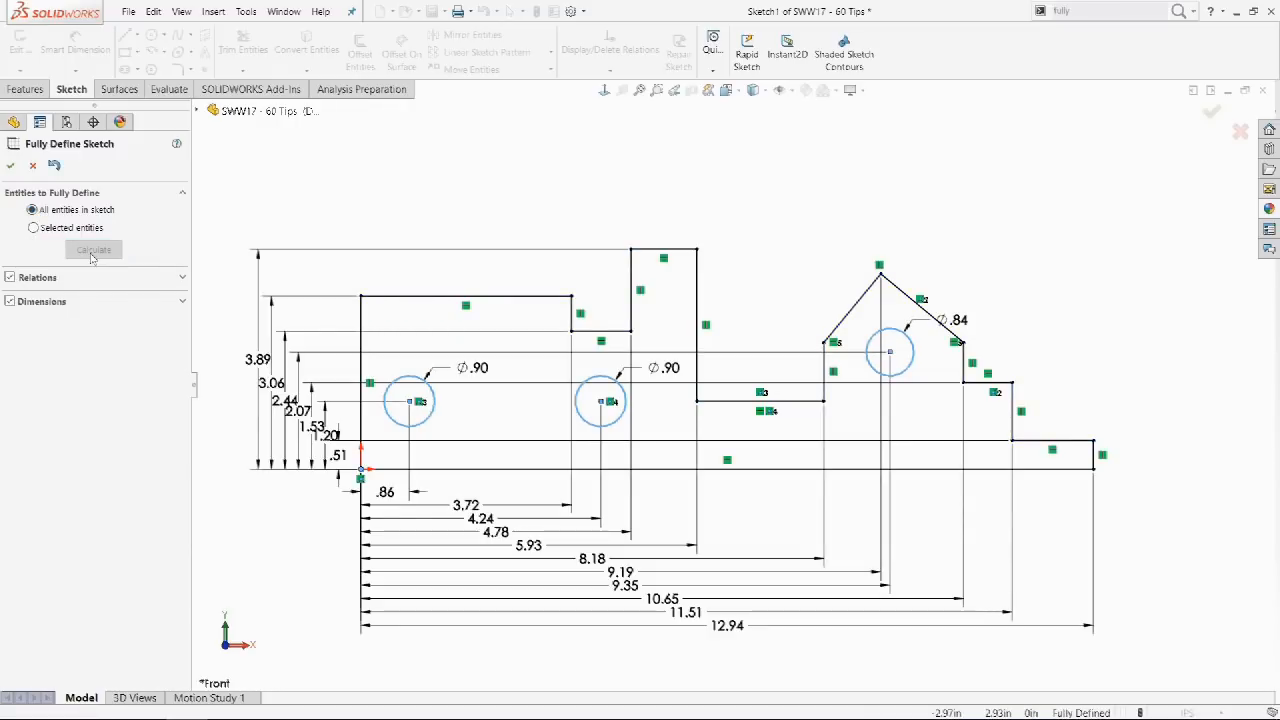
pyautogui.click(10, 166)
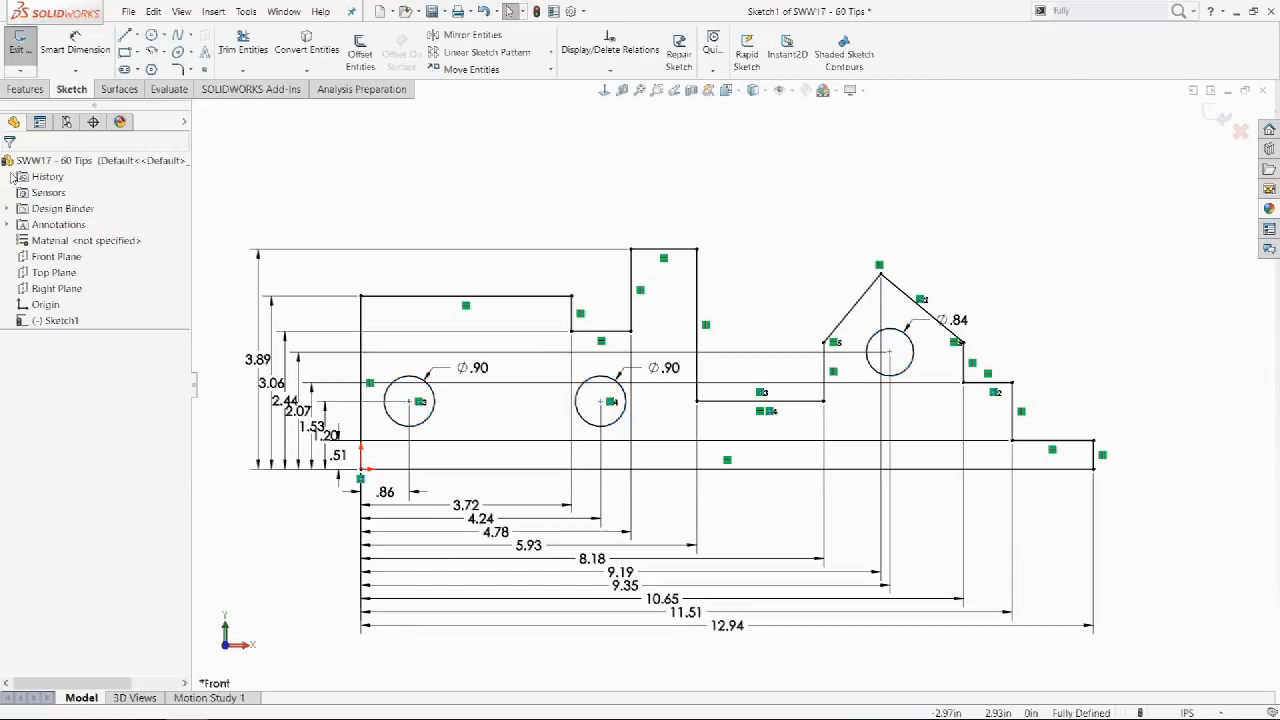
pyautogui.hotkey('ctrl', 'z')
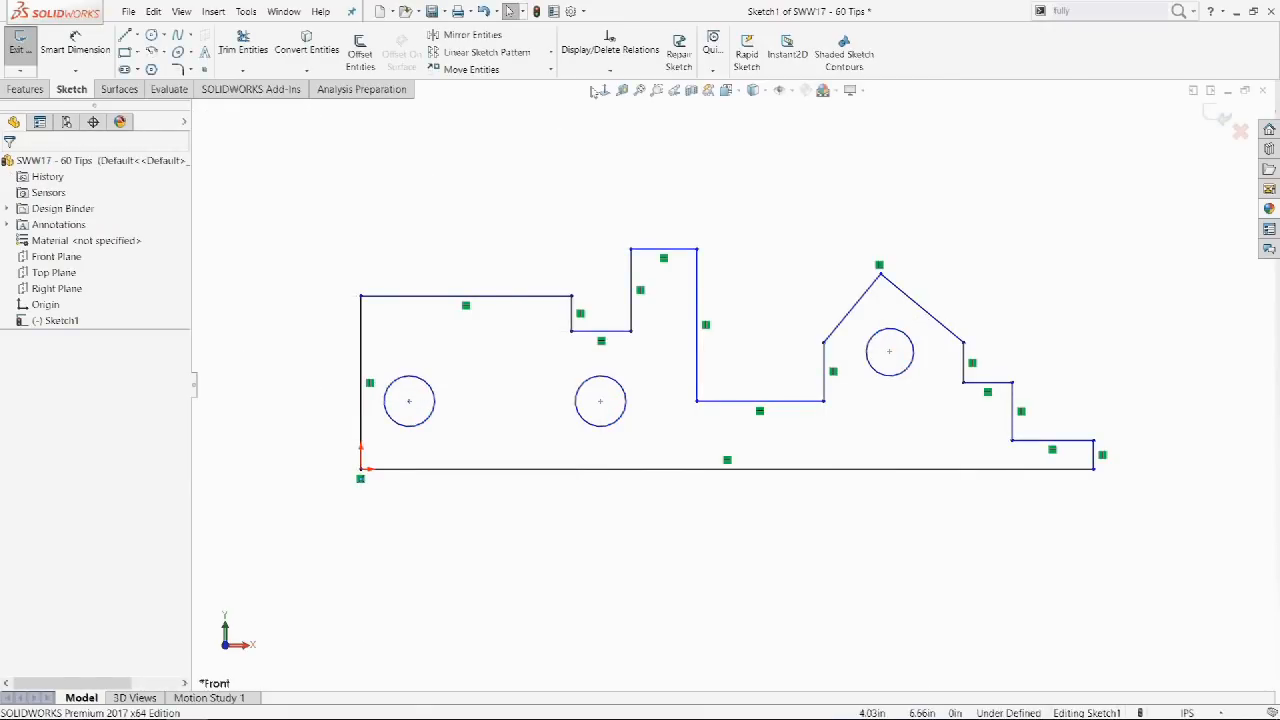
pyautogui.click(598, 72)
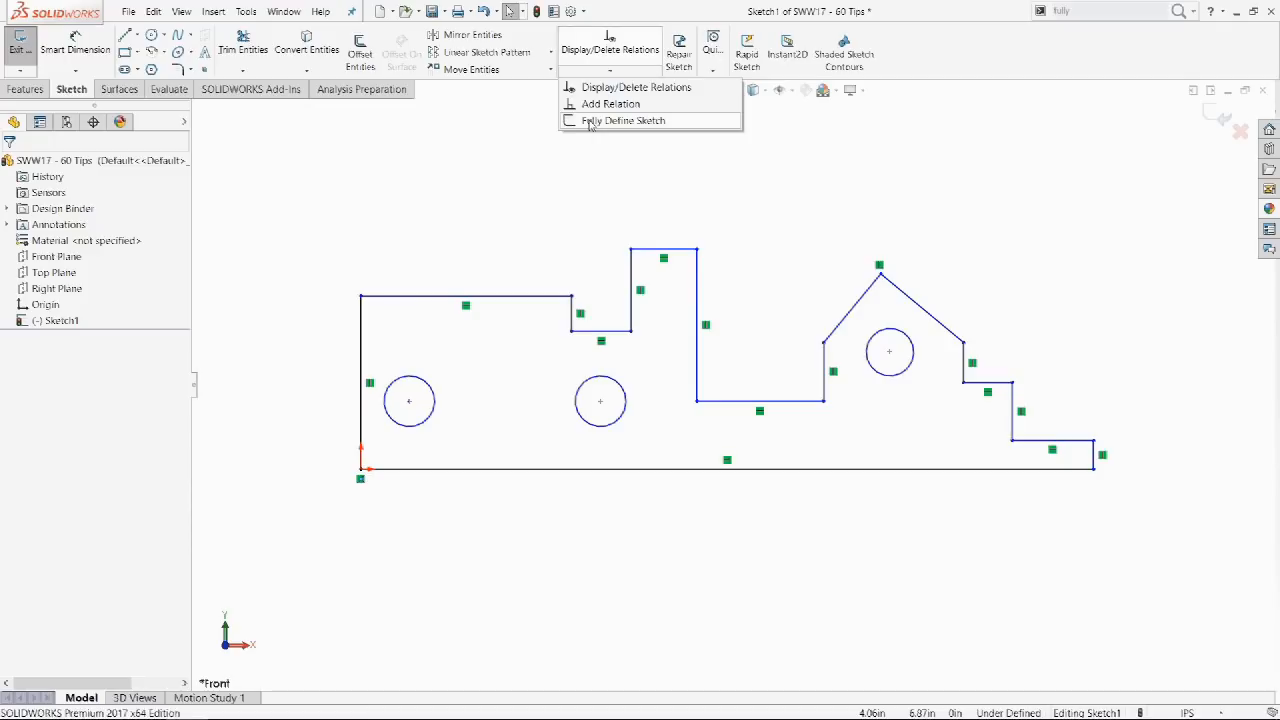
pyautogui.click(622, 120)
pyautogui.click(68, 228)
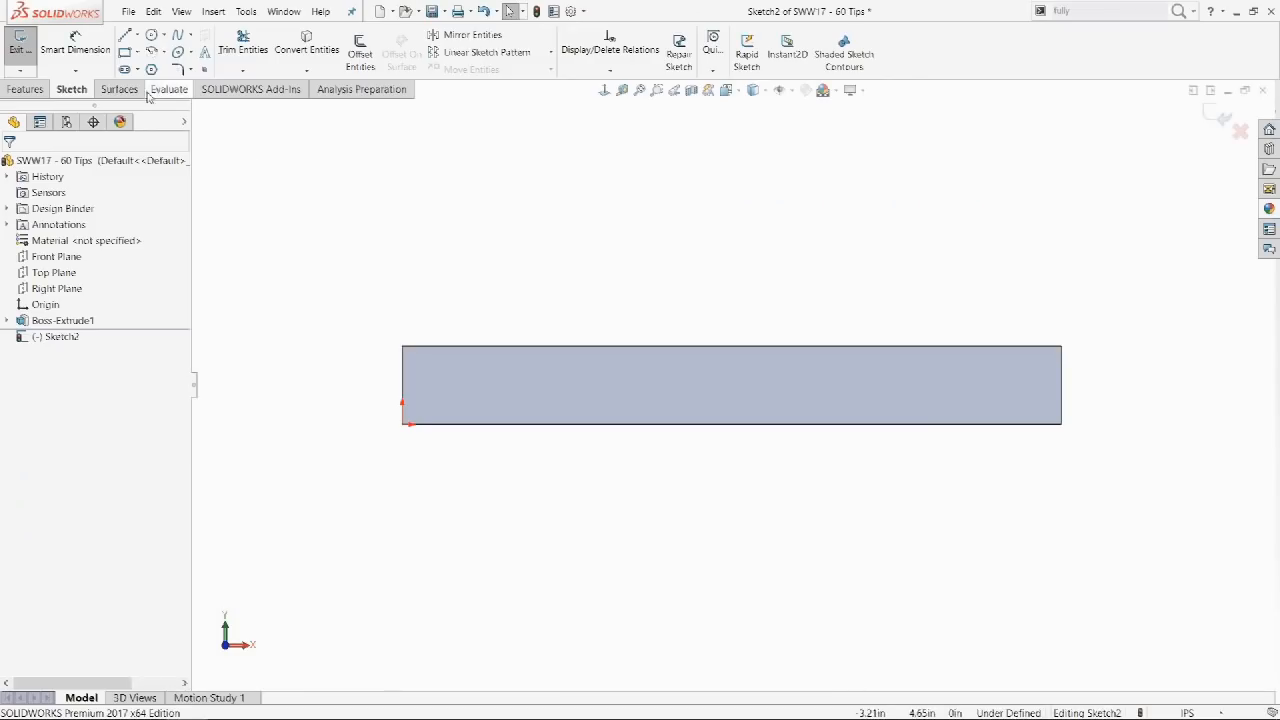
# Try the Slot and Rectangle tools, cycling through their types with the A key.
pyautogui.click(124, 69)
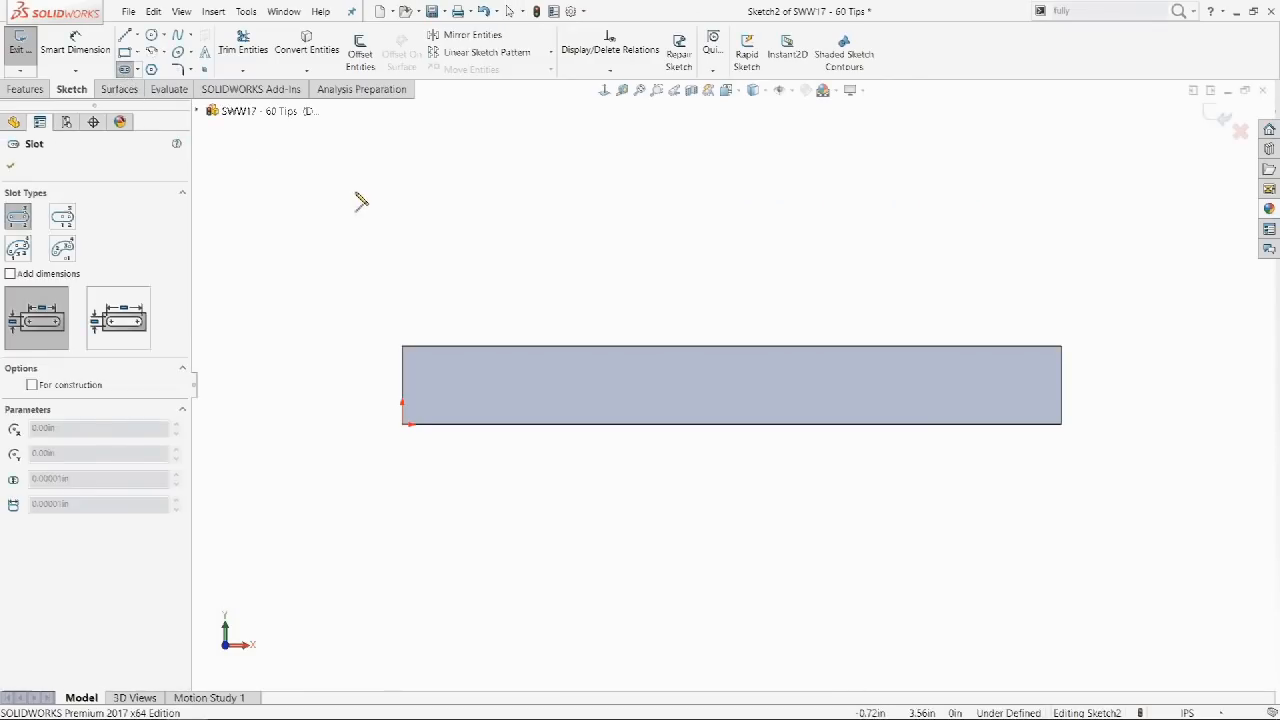
pyautogui.press('a')
pyautogui.press('a')
pyautogui.press('a')
pyautogui.press('a')
pyautogui.click(124, 51)
pyautogui.press('a')
pyautogui.press('a')
pyautogui.press('a')
pyautogui.press('a')
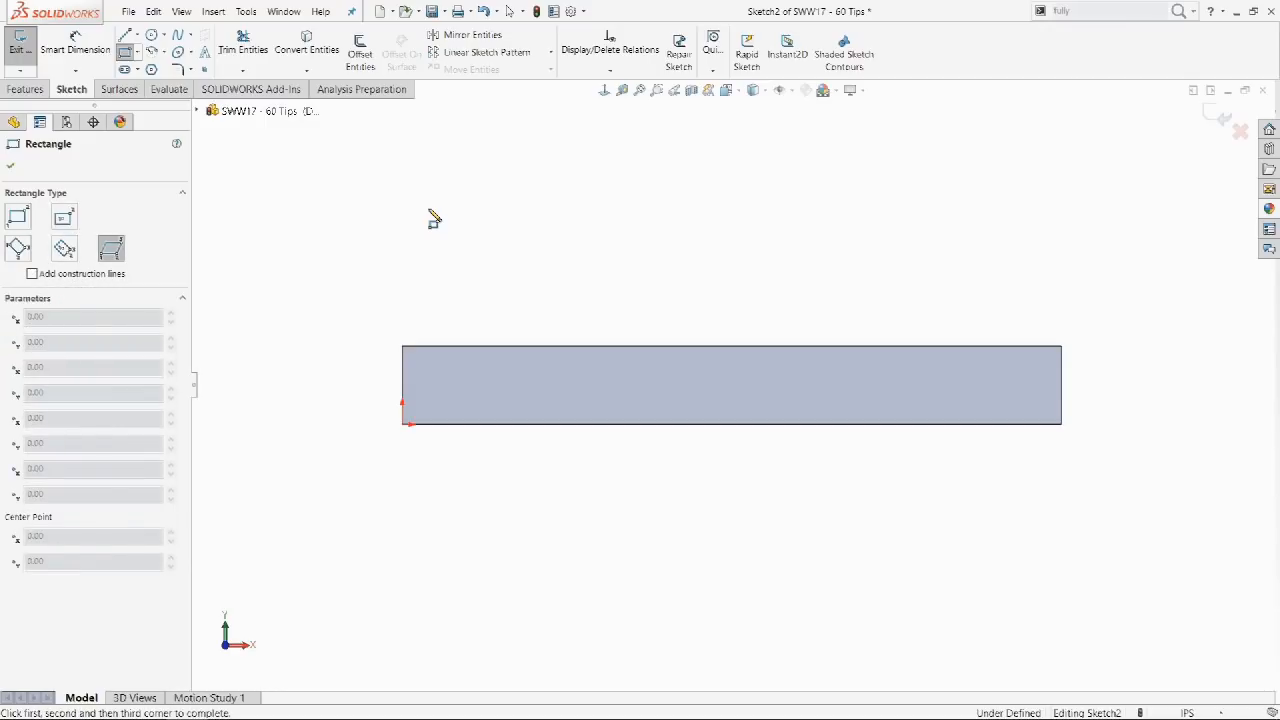
# Draw a vertical line, a half-circle tangent arc, and a line back down onto the block.
pyautogui.click(124, 35)
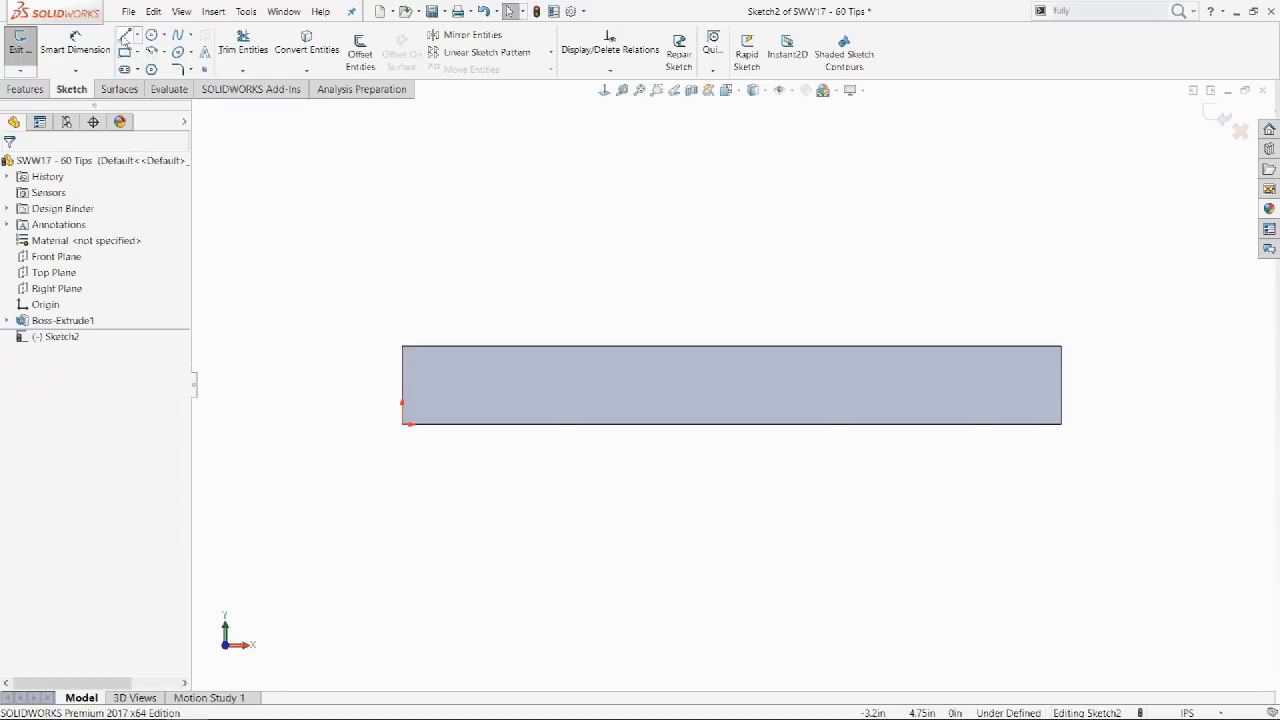
pyautogui.click(587, 424)
pyautogui.click(587, 259)
pyautogui.press('a')
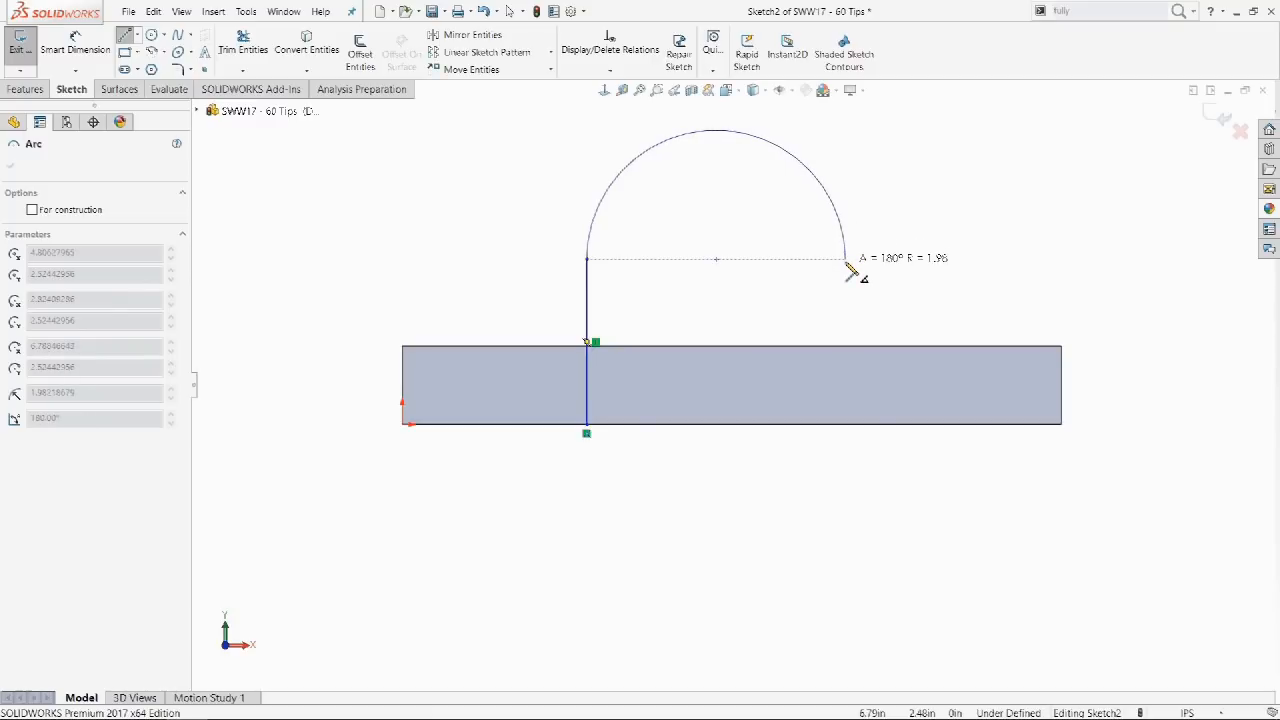
pyautogui.click(846, 262)
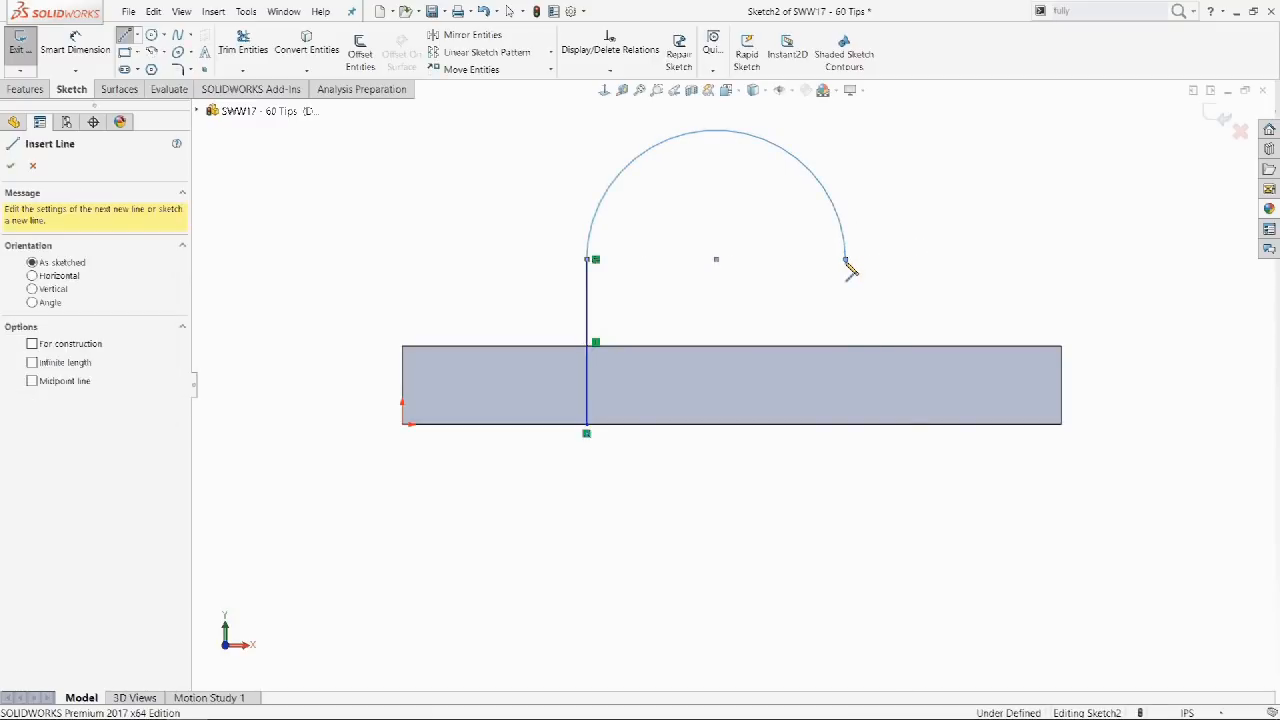
pyautogui.click(847, 433)
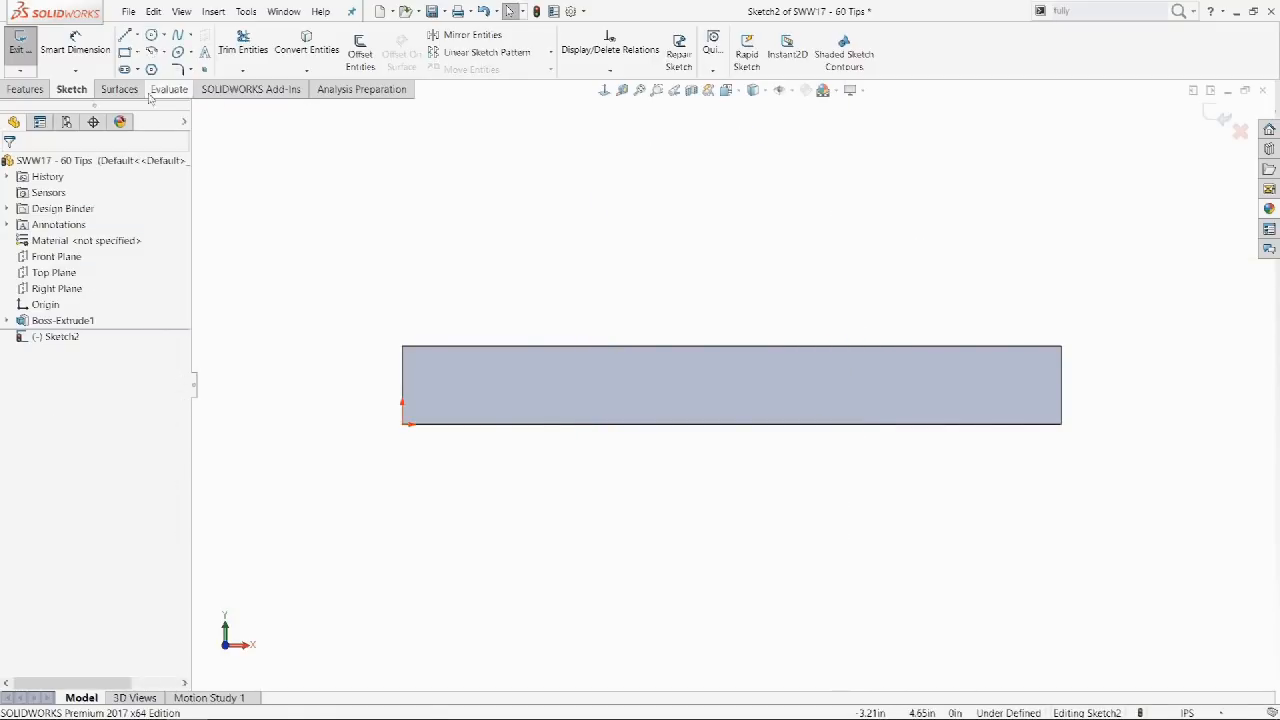
# Cycle through the slot and rectangle types again, then exit rectangle drawing.
pyautogui.click(124, 69)
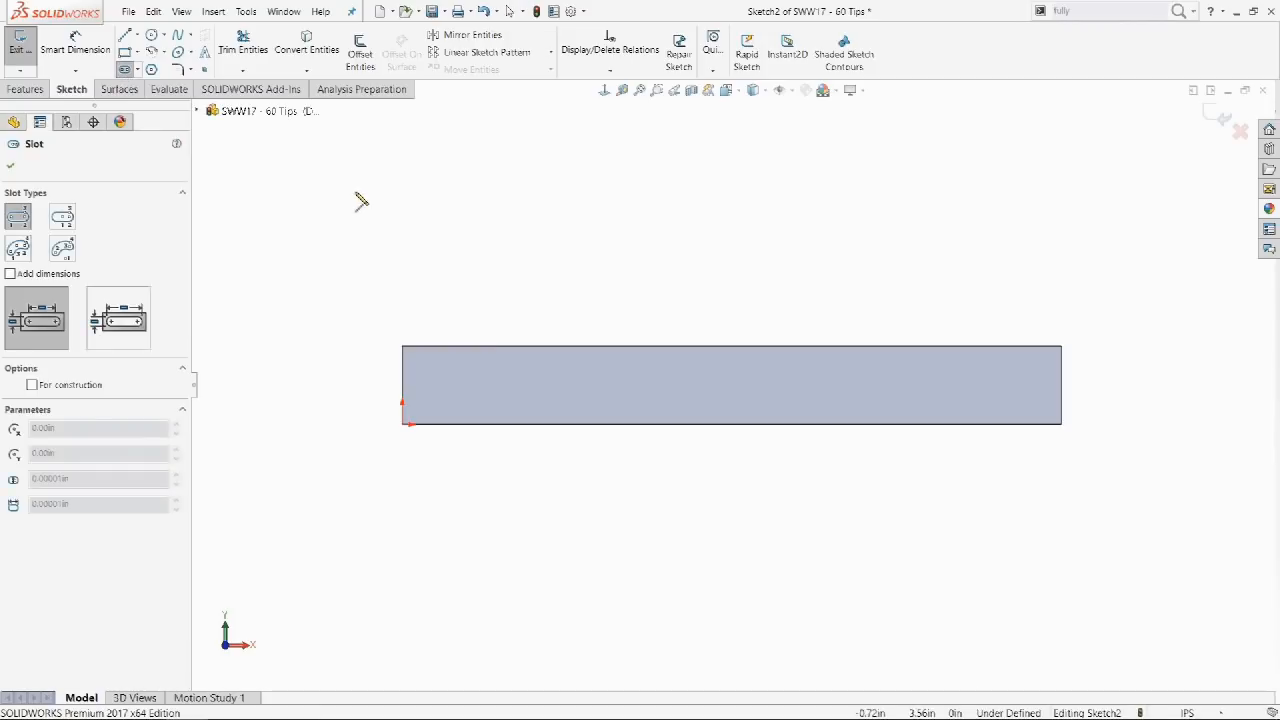
pyautogui.press('a')
pyautogui.press('a')
pyautogui.press('a')
pyautogui.press('a')
pyautogui.click(125, 51)
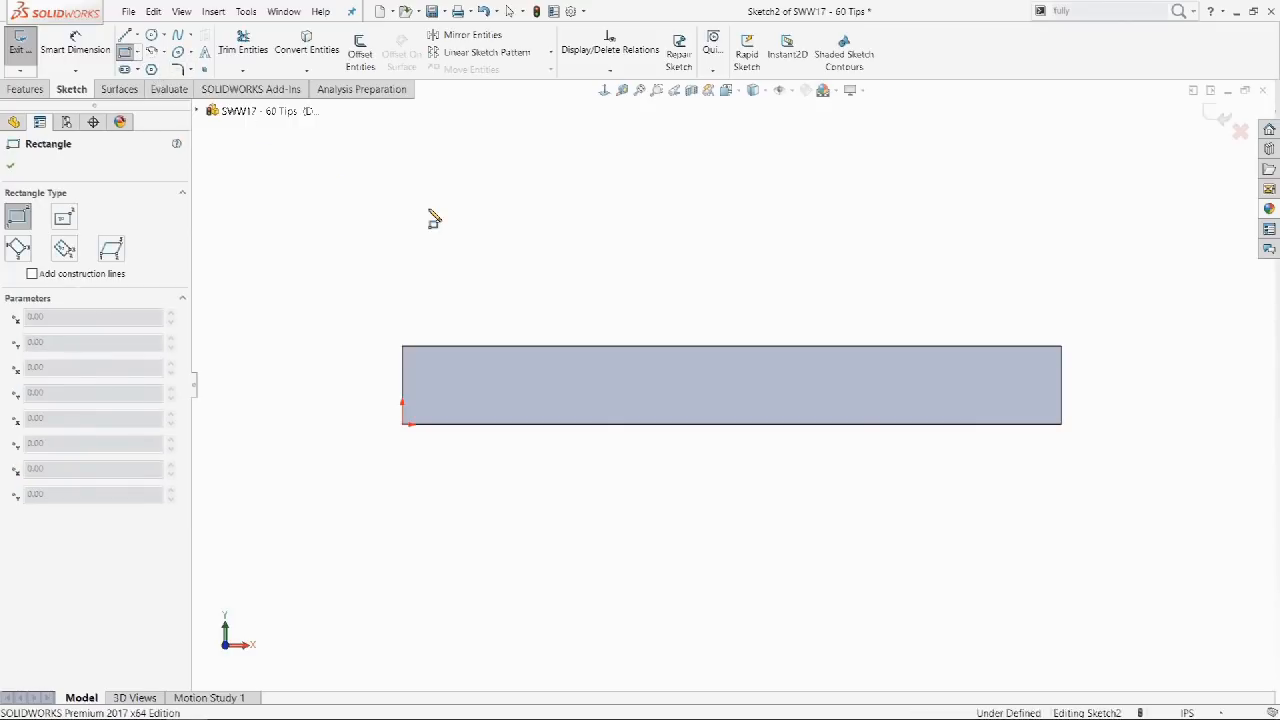
pyautogui.press('a')
pyautogui.press('a')
pyautogui.press('a')
pyautogui.press('a')
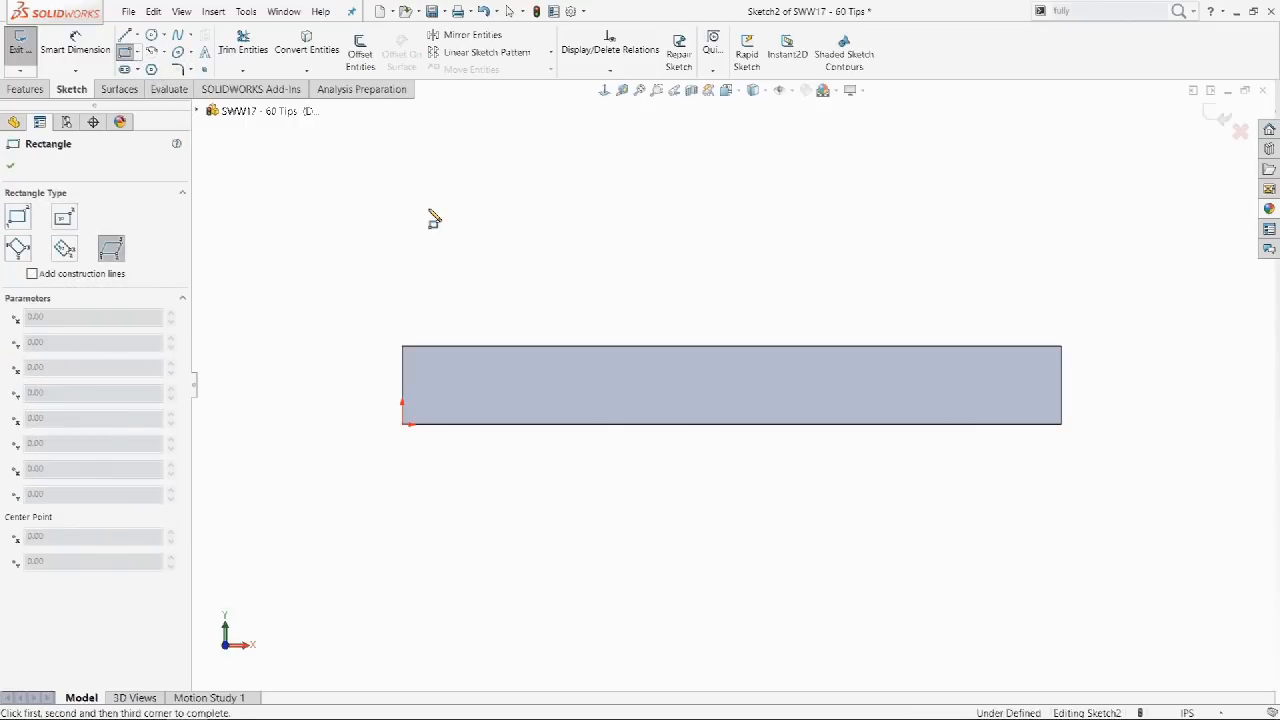
pyautogui.press('Escape')
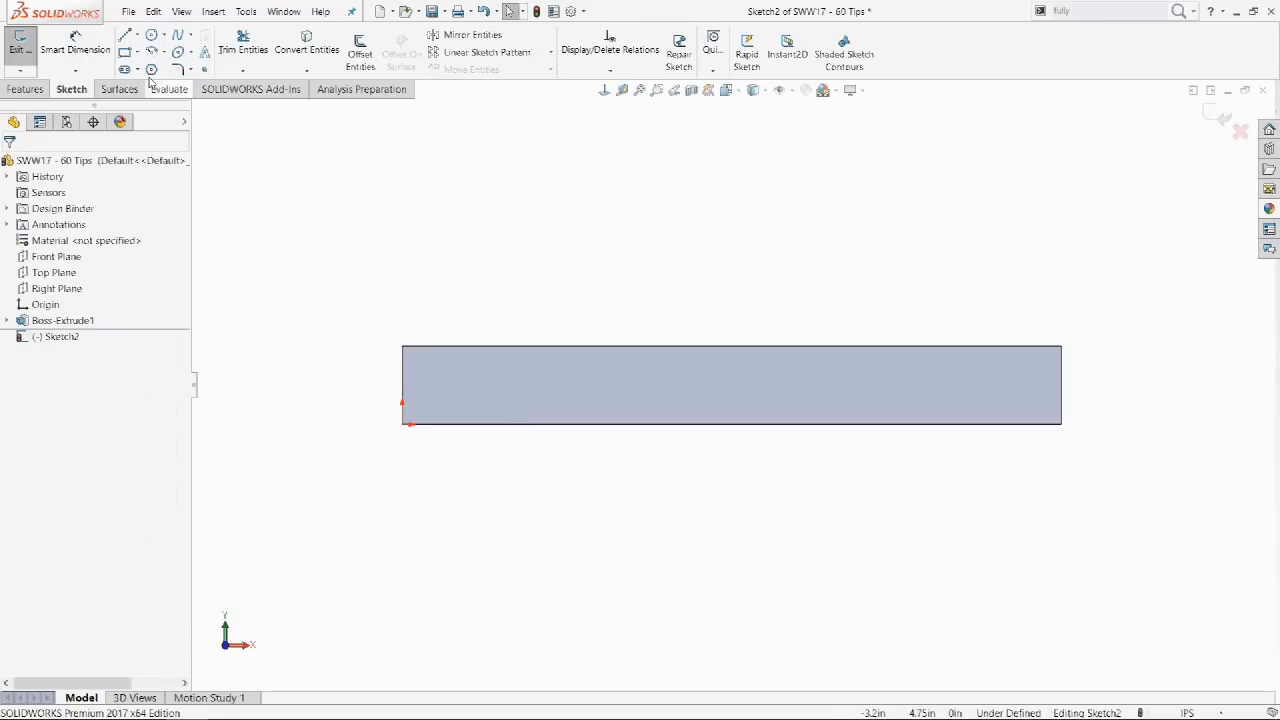
# Sketch the line, tangent arc and line outline again, then discard it.
pyautogui.click(124, 38)
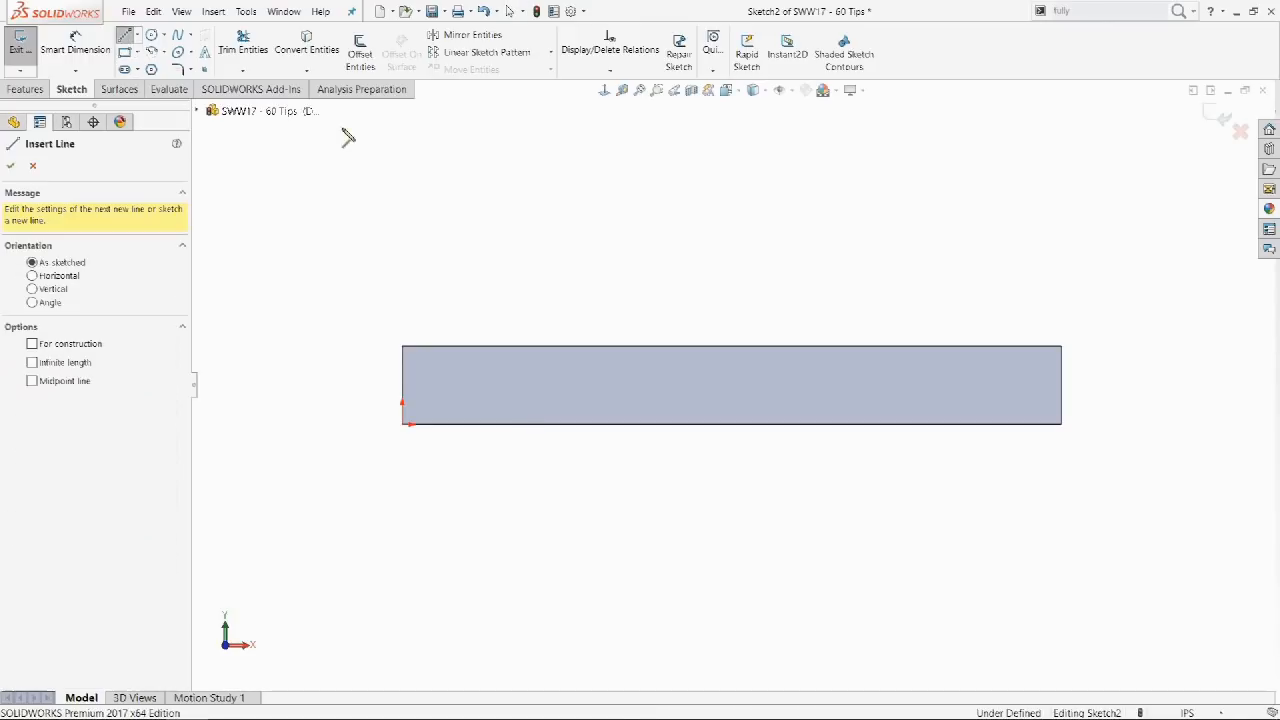
pyautogui.click(588, 426)
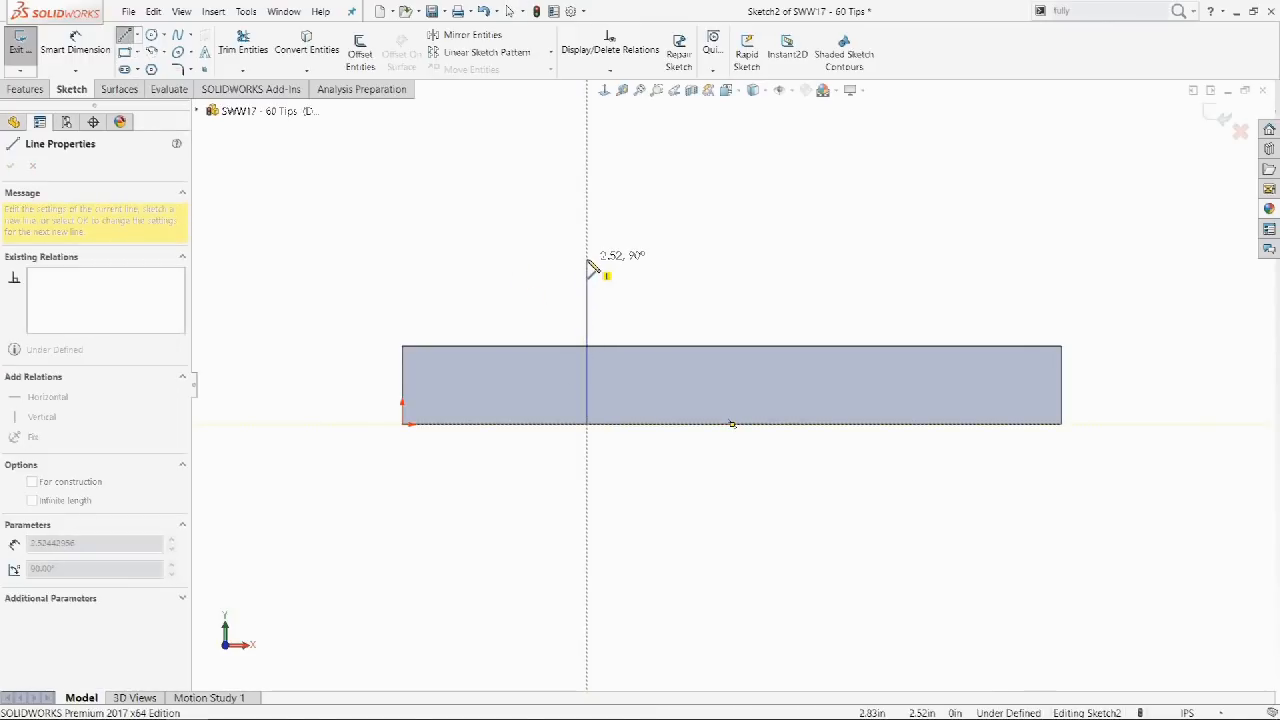
pyautogui.click(588, 259)
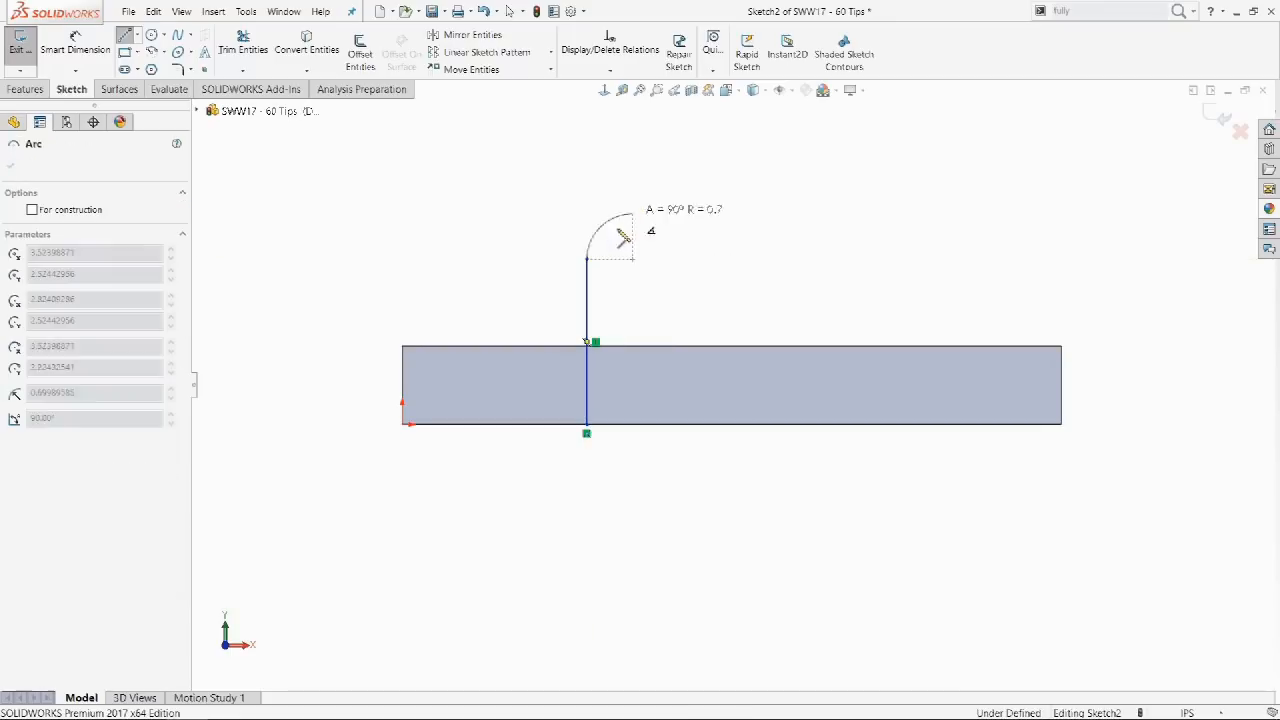
pyautogui.click(846, 261)
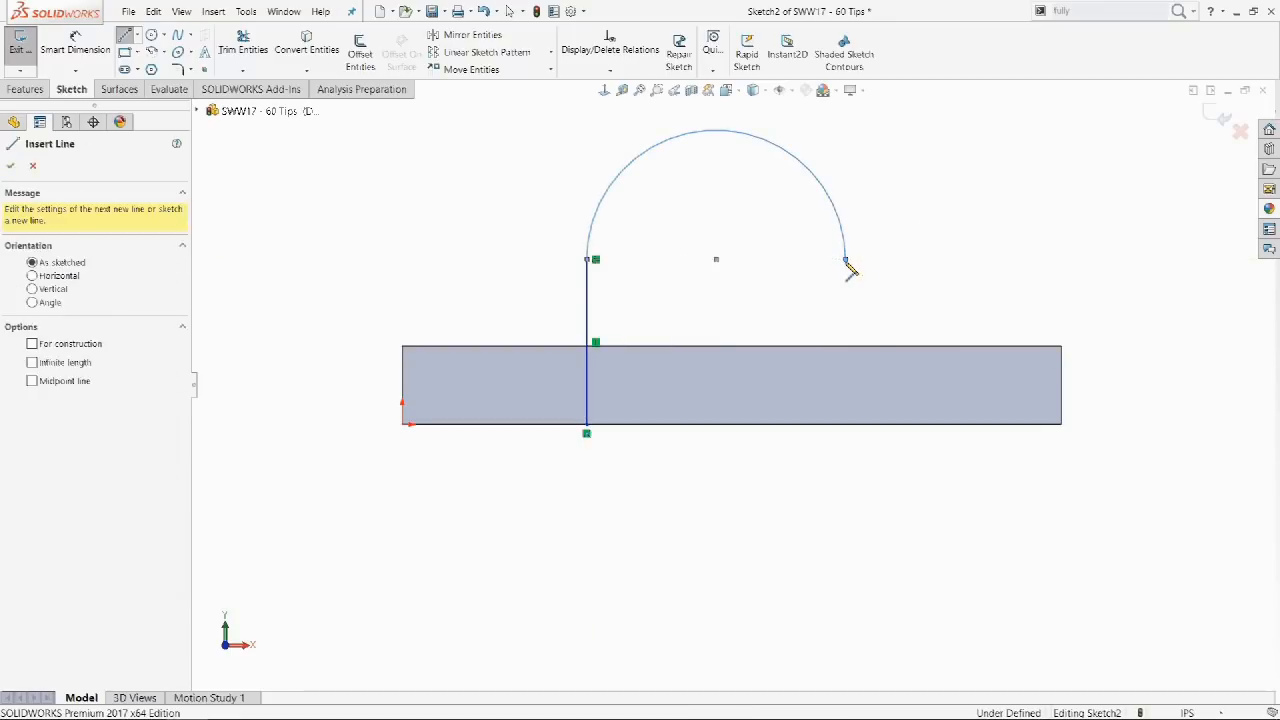
pyautogui.click(846, 428)
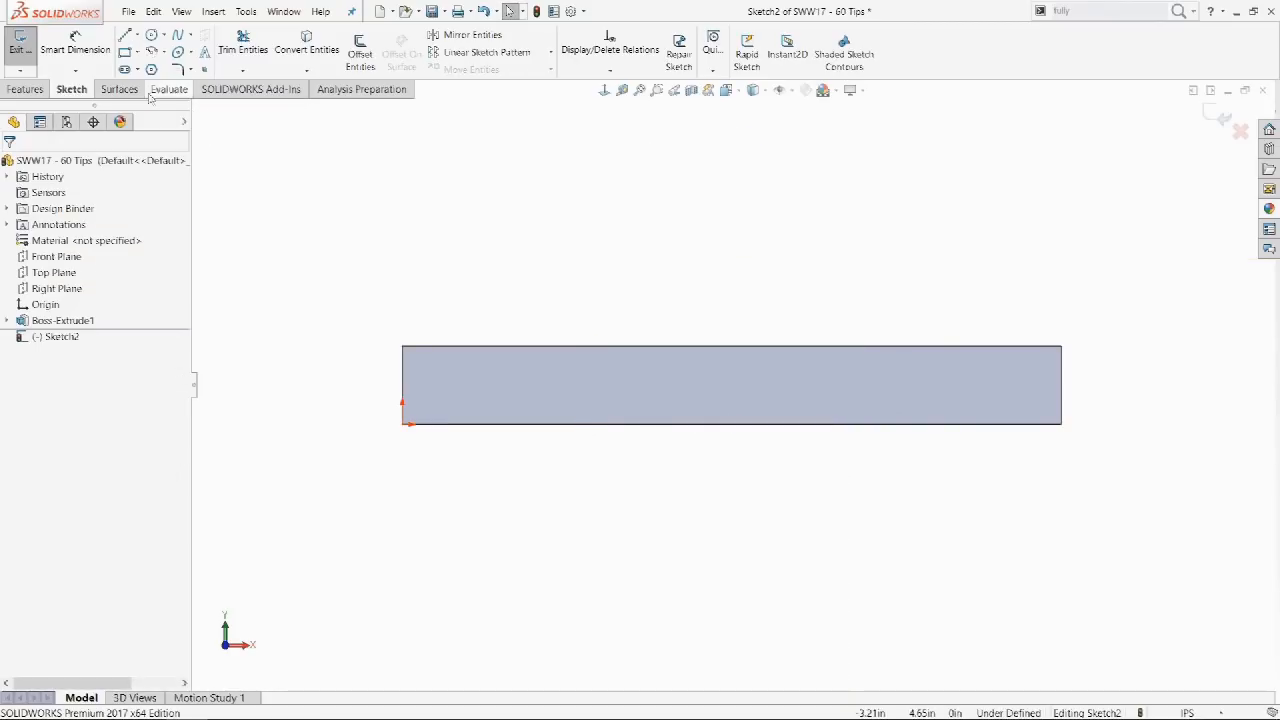
pyautogui.press('s')
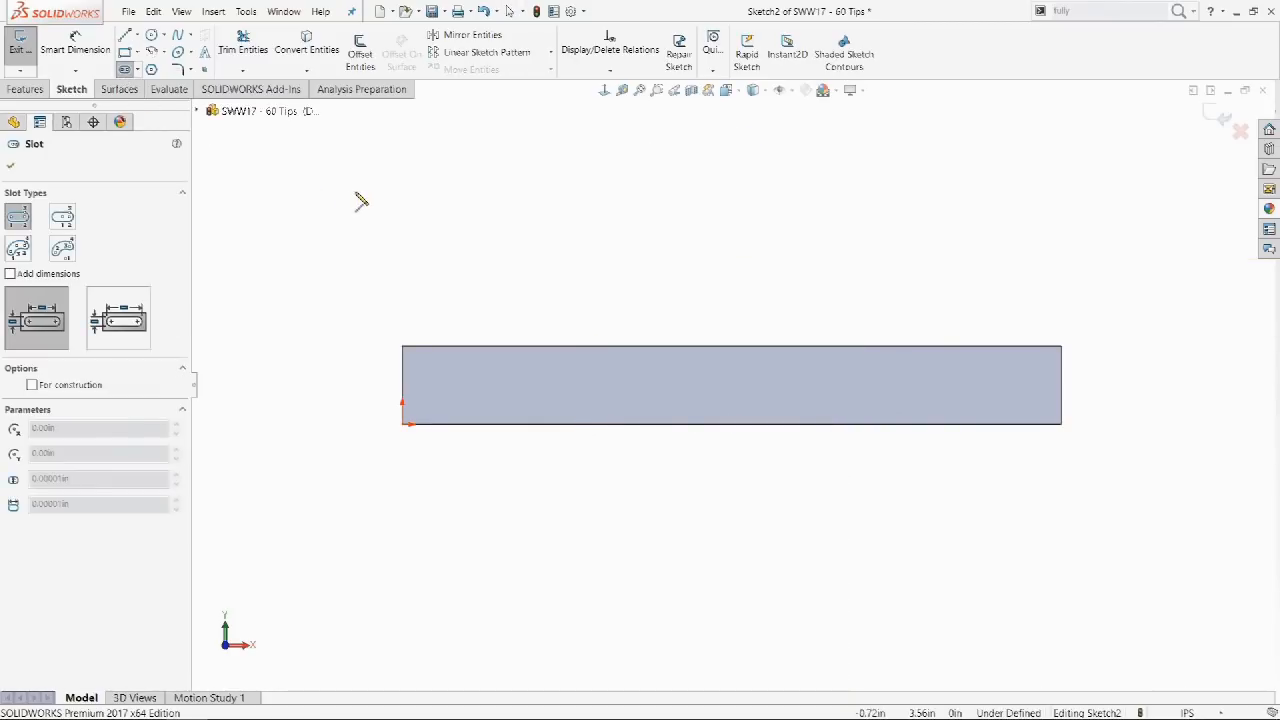
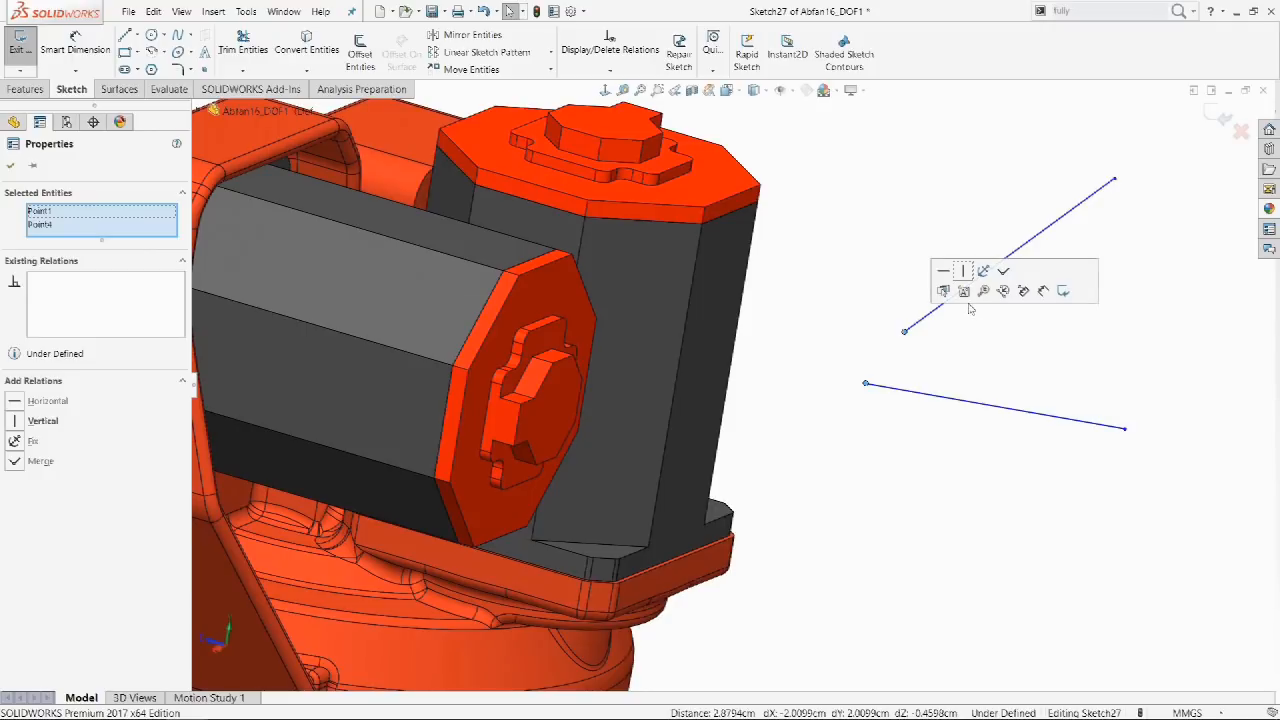
# Align the two chosen endpoints vertically and make the lower sketch line horizontal.
pyautogui.click(963, 273)
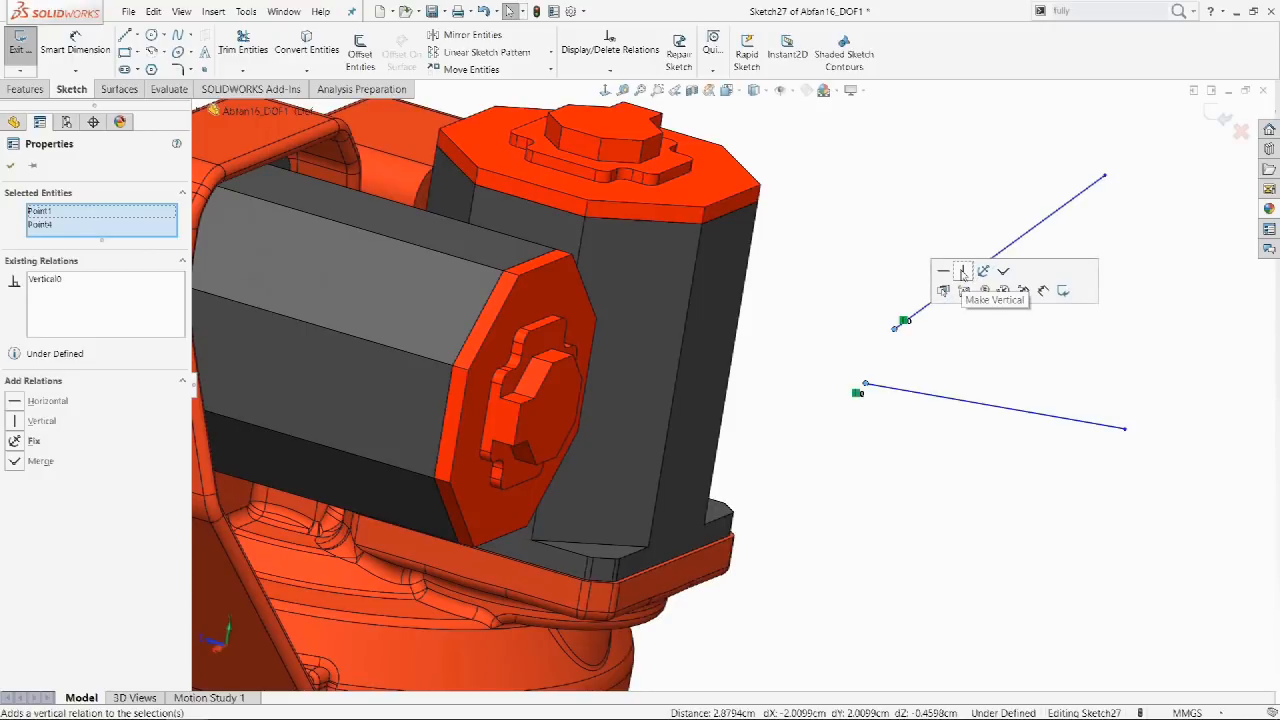
pyautogui.click(985, 361)
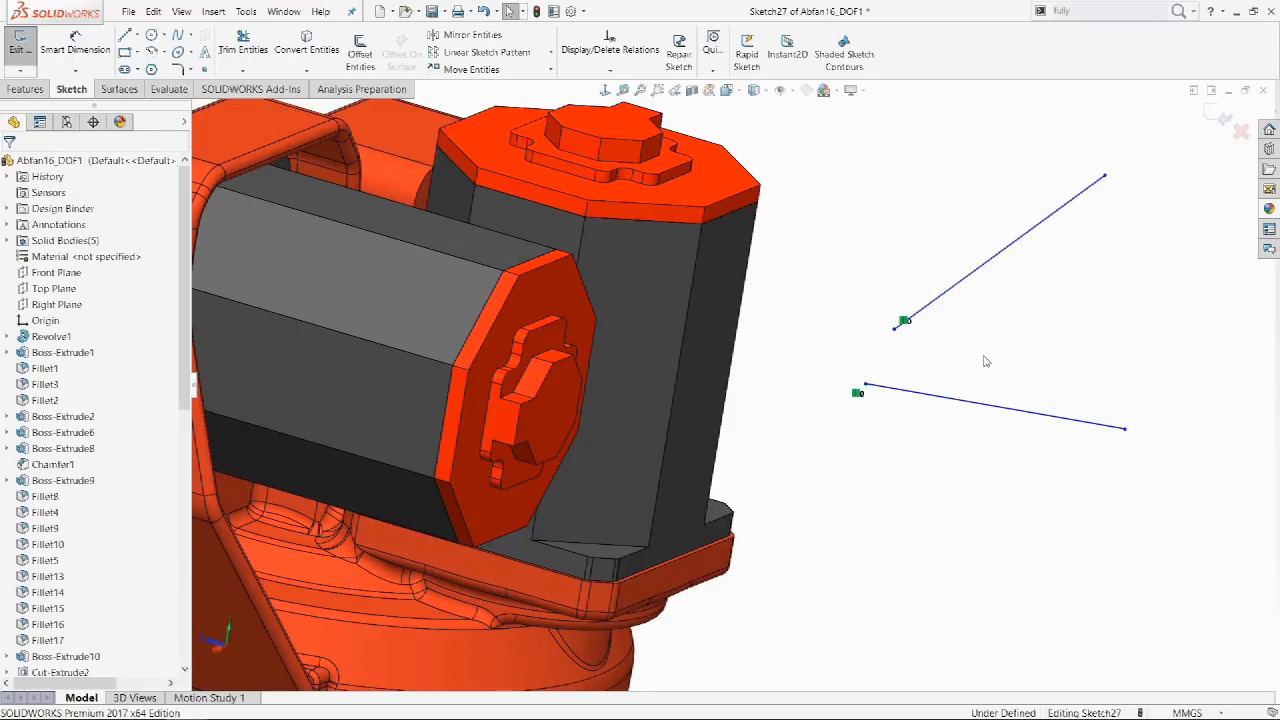
pyautogui.click(1068, 418)
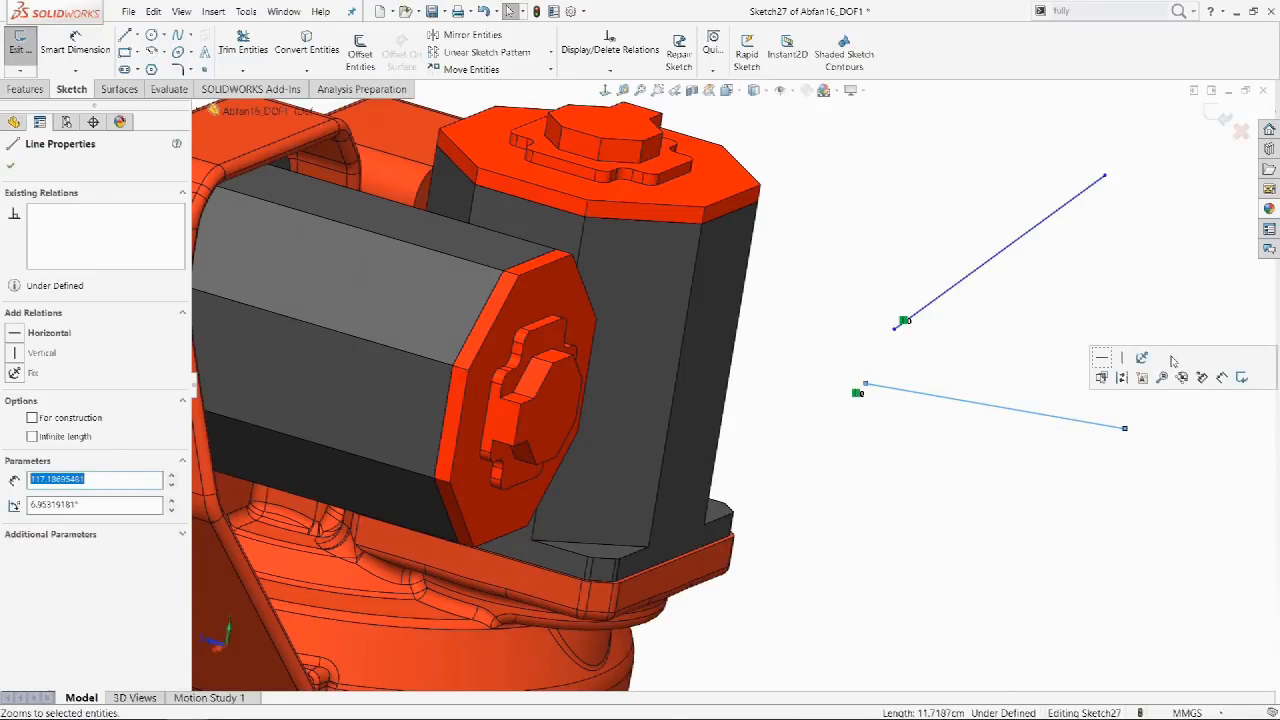
pyautogui.click(1102, 358)
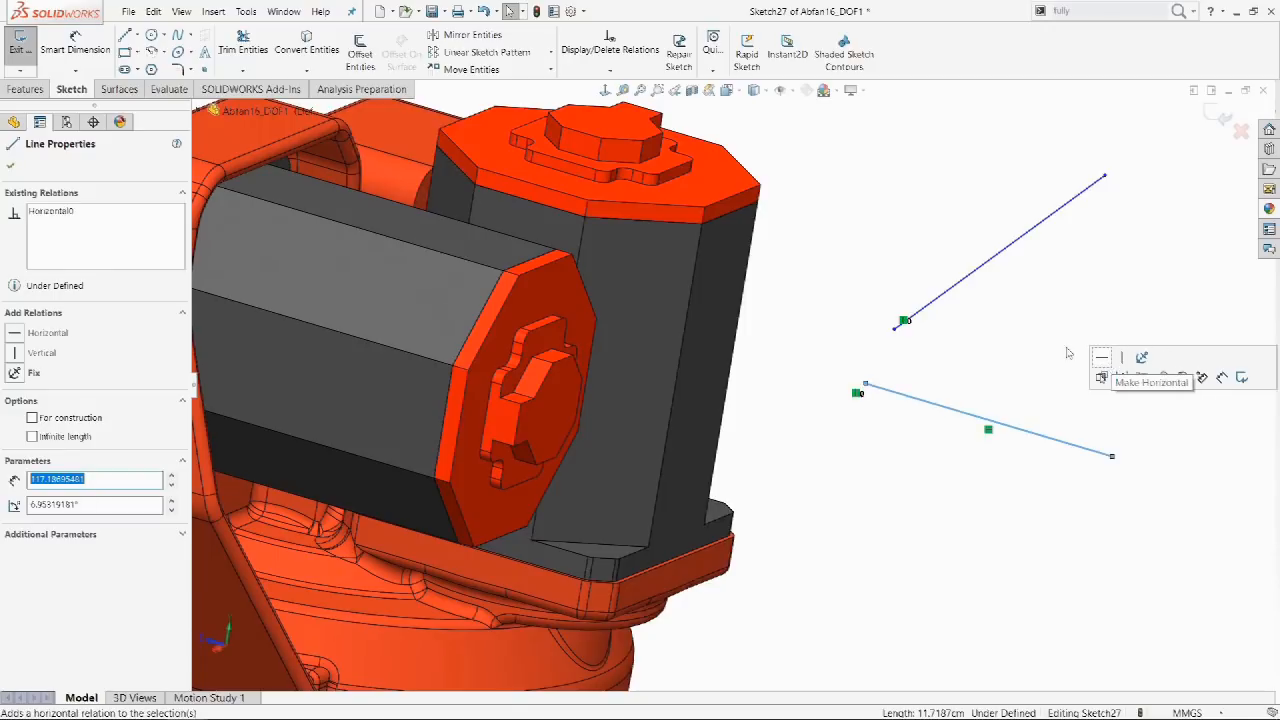
pyautogui.click(997, 318)
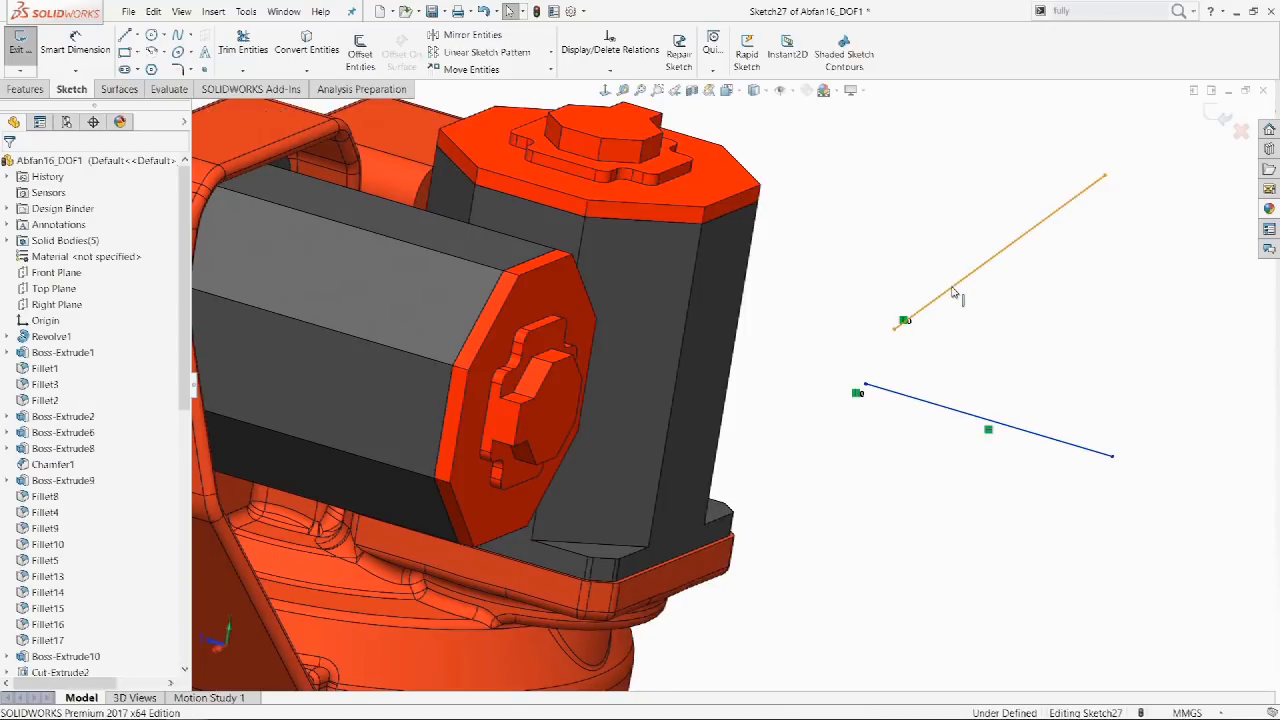
# Make the upper line vertical, then select the lower line's left endpoint and upper line's lower endpoint.
pyautogui.click(954, 287)
pyautogui.click(15, 353)
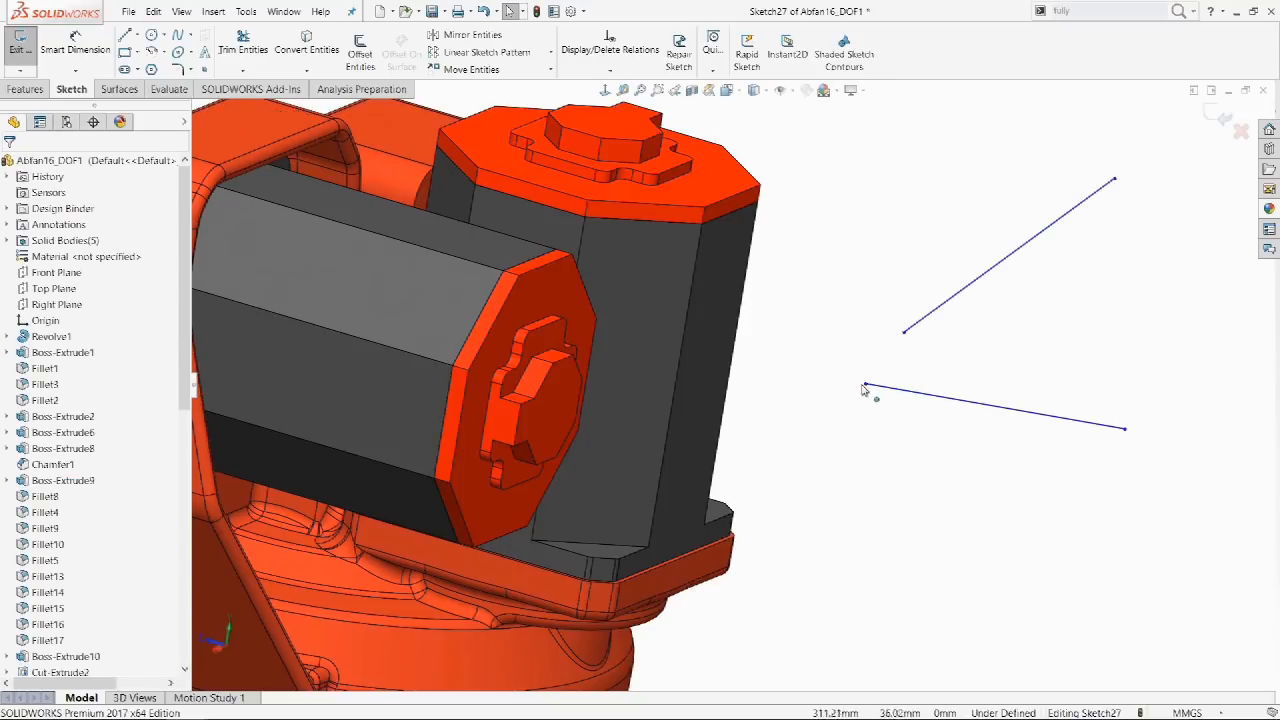
pyautogui.click(866, 384)
pyautogui.keyDown('ctrl'); pyautogui.click(905, 333); pyautogui.keyUp('ctrl')
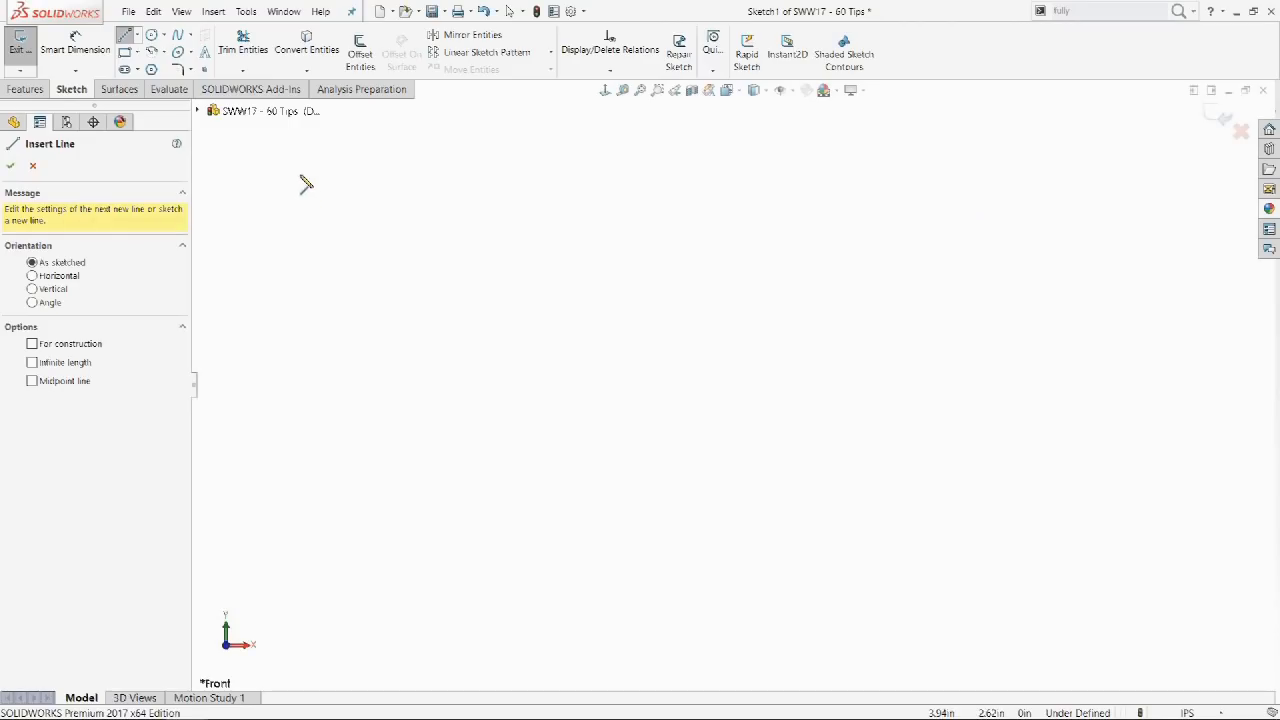
# Sketch a four-segment connected line chain starting with a horizontal line at the top left.
pyautogui.moveTo(300, 174); pyautogui.dragTo(486, 175)
pyautogui.click(473, 241)
pyautogui.click(320, 281)
pyautogui.click(350, 334)
pyautogui.press('Escape')
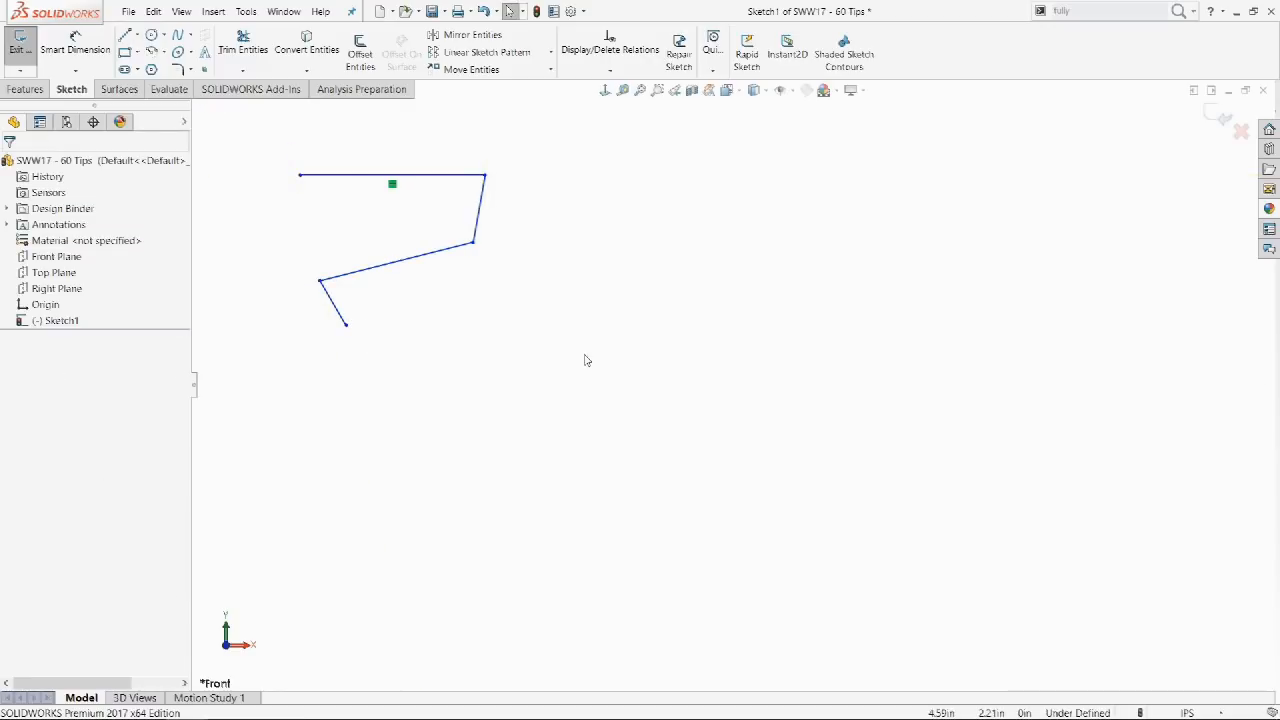
# Click-and-drag six standalone lines to the right of the chain, horizontal and diagonal.
pyautogui.press('l')
pyautogui.moveTo(584, 354); pyautogui.dragTo(822, 357)
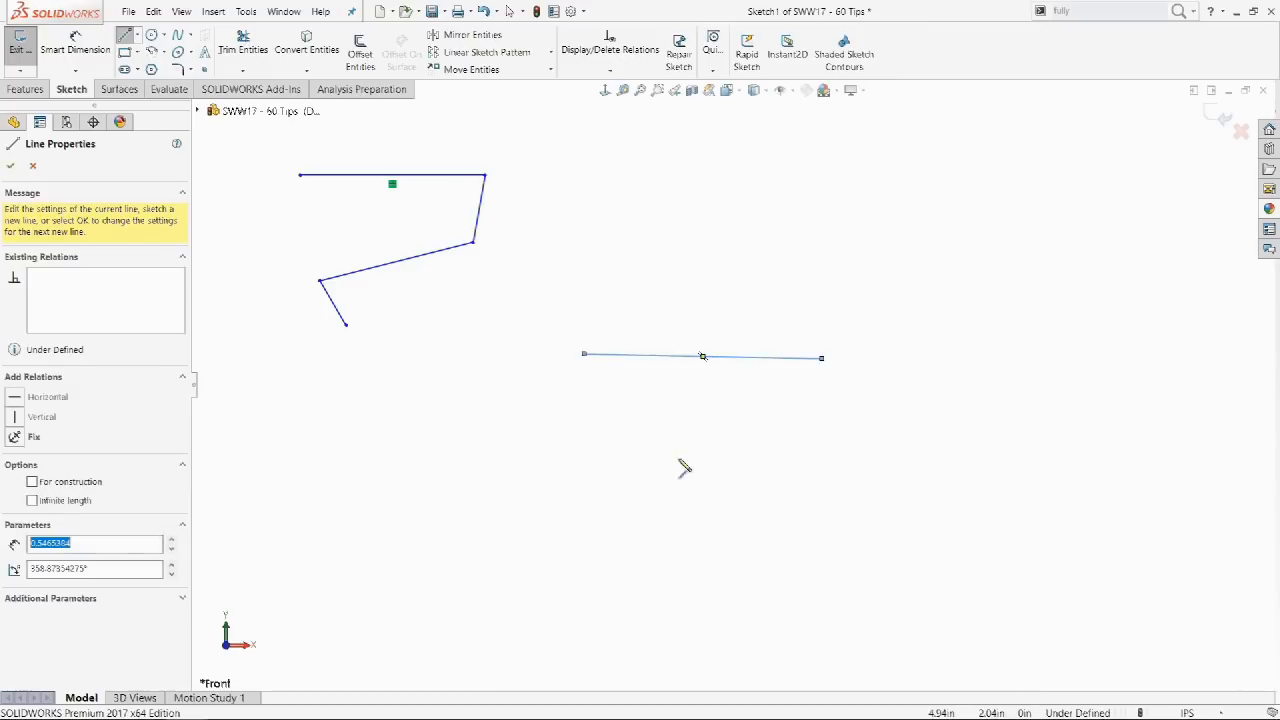
pyautogui.moveTo(611, 482); pyautogui.dragTo(881, 482)
pyautogui.moveTo(674, 438); pyautogui.dragTo(961, 432)
pyautogui.moveTo(1150, 248); pyautogui.dragTo(922, 412)
pyautogui.moveTo(922, 368); pyautogui.dragTo(831, 176)
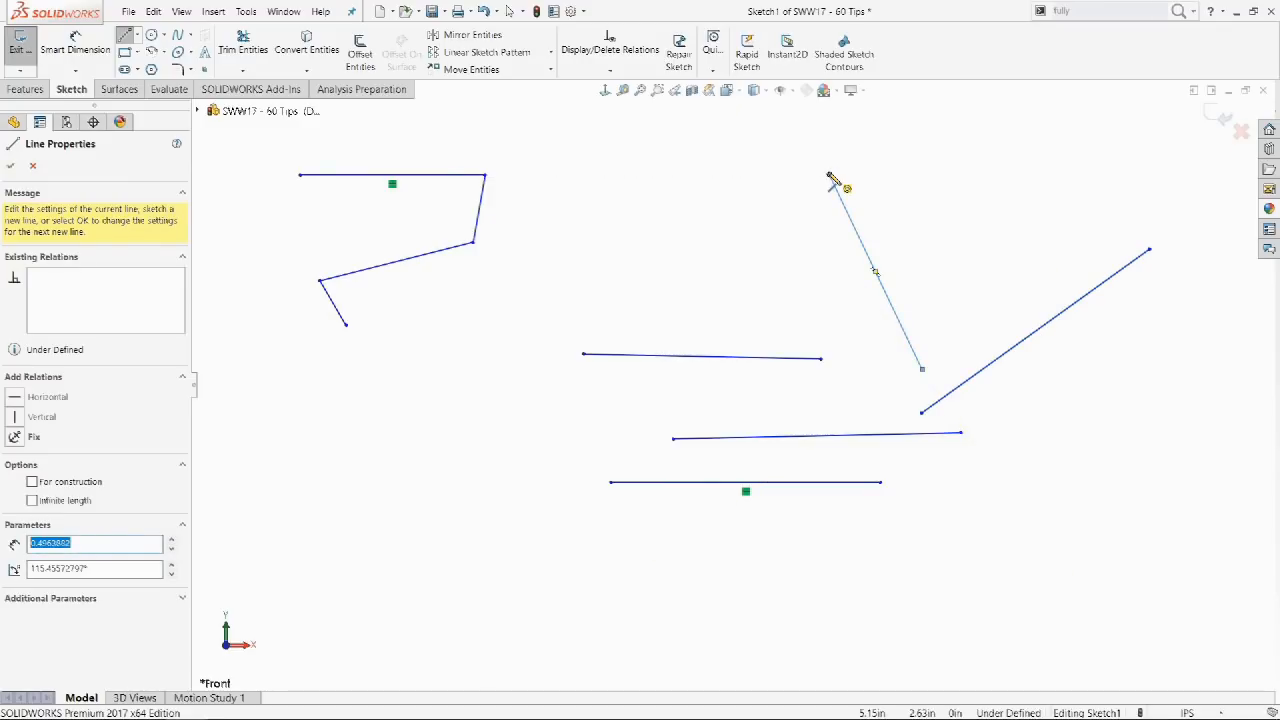
pyautogui.moveTo(720, 214); pyautogui.dragTo(830, 176)
pyautogui.press('Escape')
pyautogui.press('Escape')
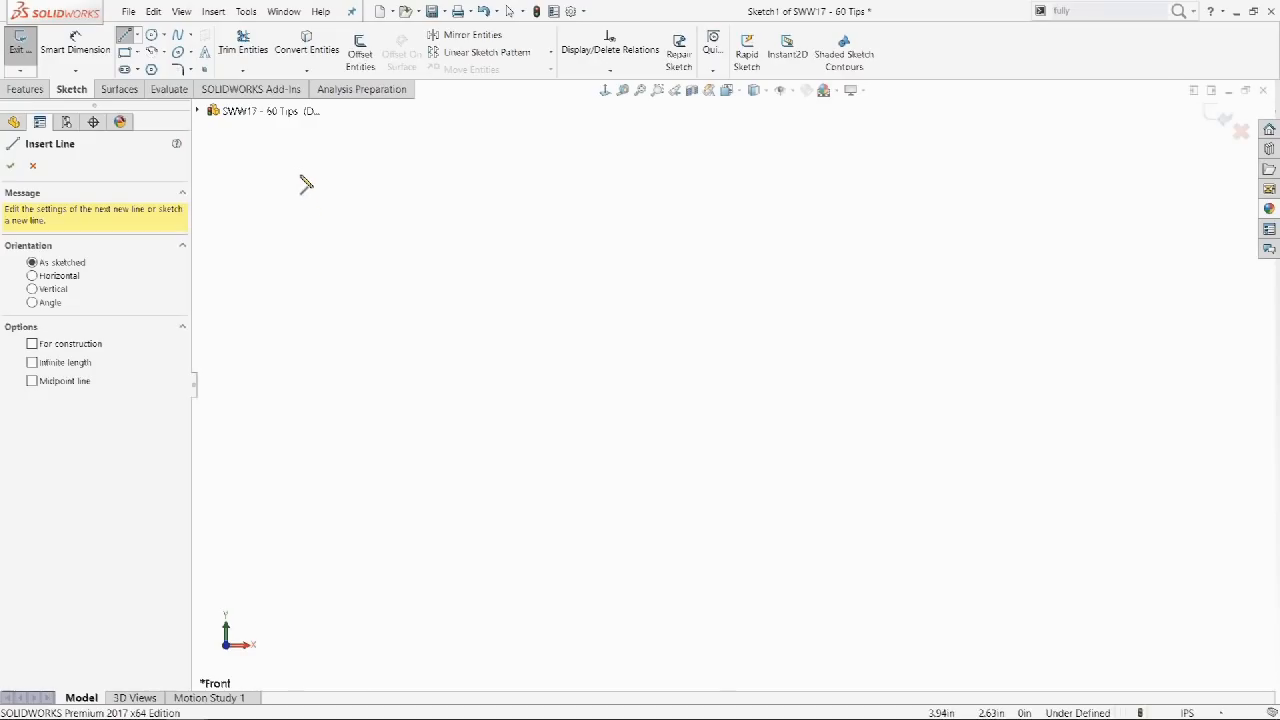
# Redraw the connected line chain at the top left, double-clicking to end it.
pyautogui.click(300, 174)
pyautogui.click(485, 174)
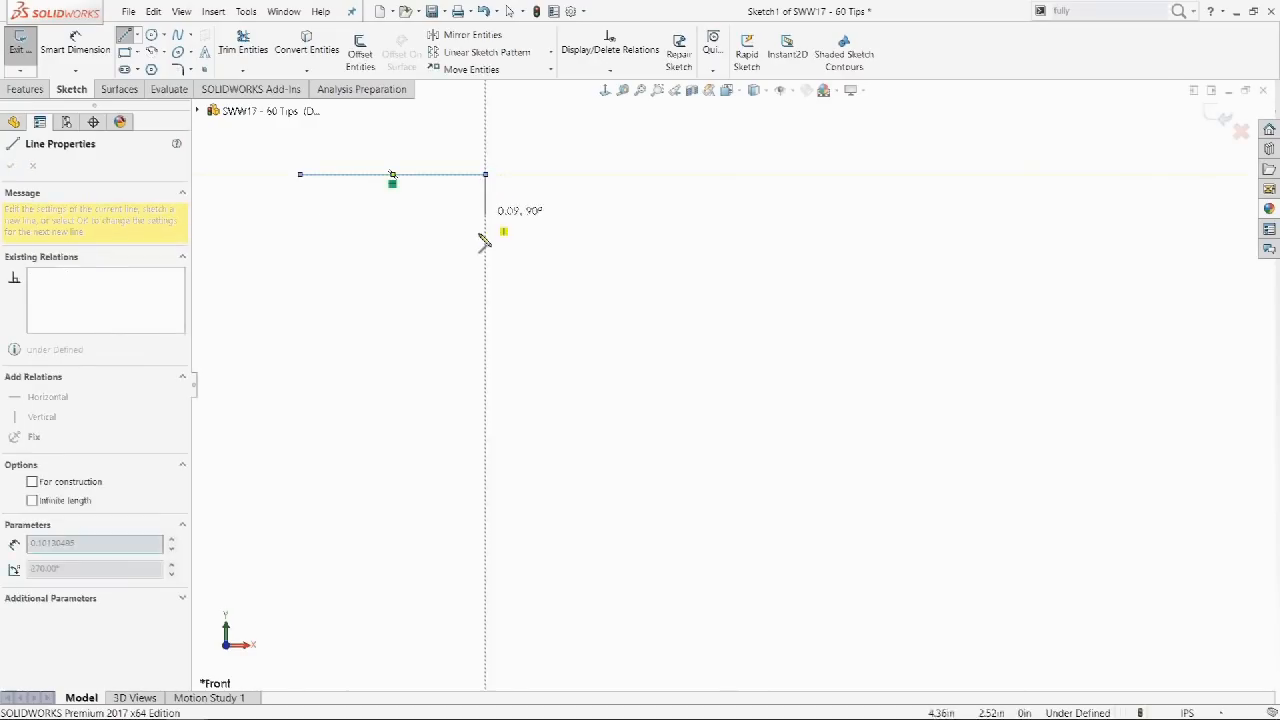
pyautogui.click(473, 242)
pyautogui.click(320, 280)
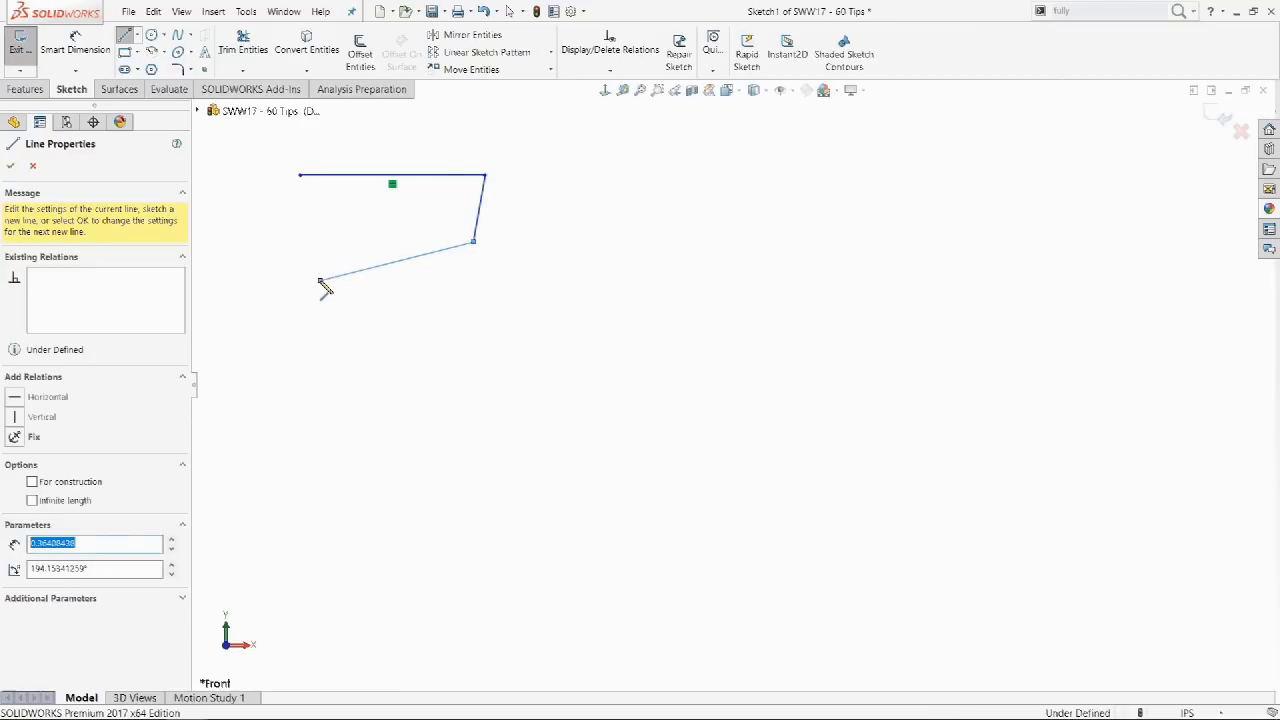
pyautogui.doubleClick(346, 325)
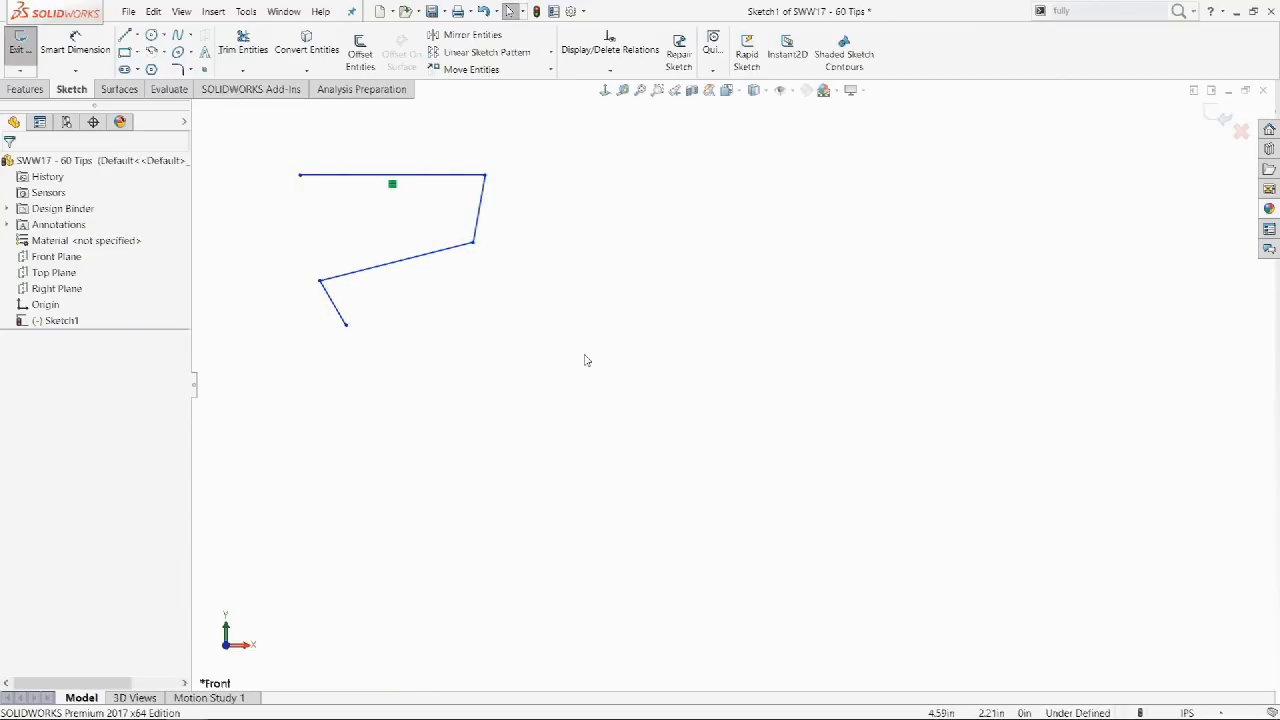
# Drag four separate lines: three horizontal in the middle and one diagonal on the right.
pyautogui.moveTo(584, 354); pyautogui.dragTo(821, 358)
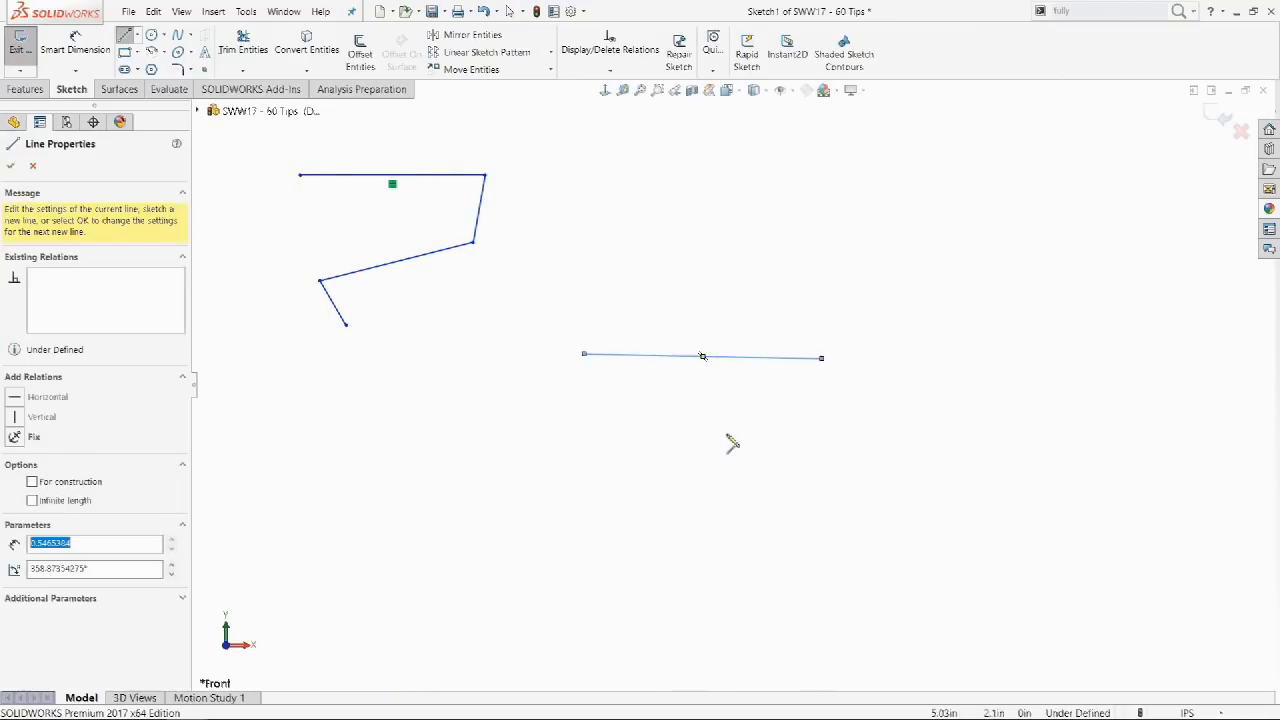
pyautogui.moveTo(611, 482); pyautogui.dragTo(880, 482)
pyautogui.moveTo(672, 438); pyautogui.dragTo(962, 432)
pyautogui.moveTo(1150, 248); pyautogui.dragTo(830, 175)
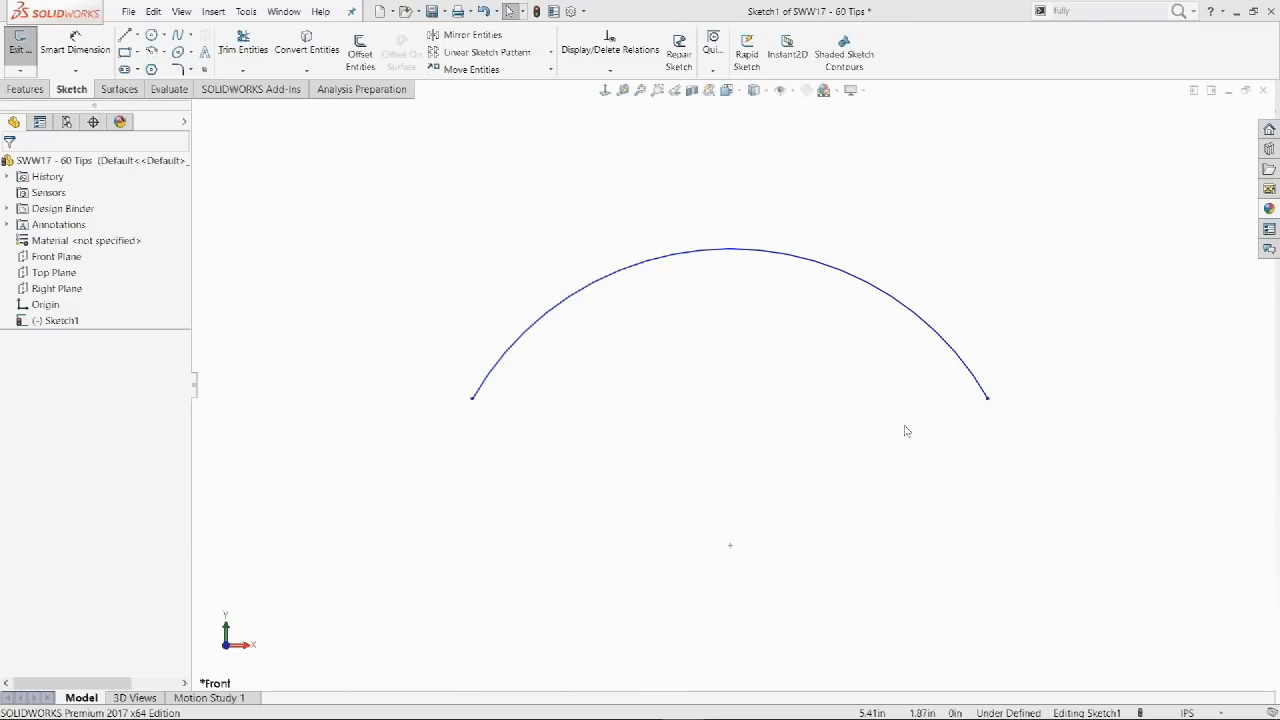
# Select the arc with both endpoints and request an arc-length dimension from the selection.
pyautogui.click(988, 399)
pyautogui.keyDown('ctrl'); pyautogui.click(951, 349); pyautogui.keyUp('ctrl')
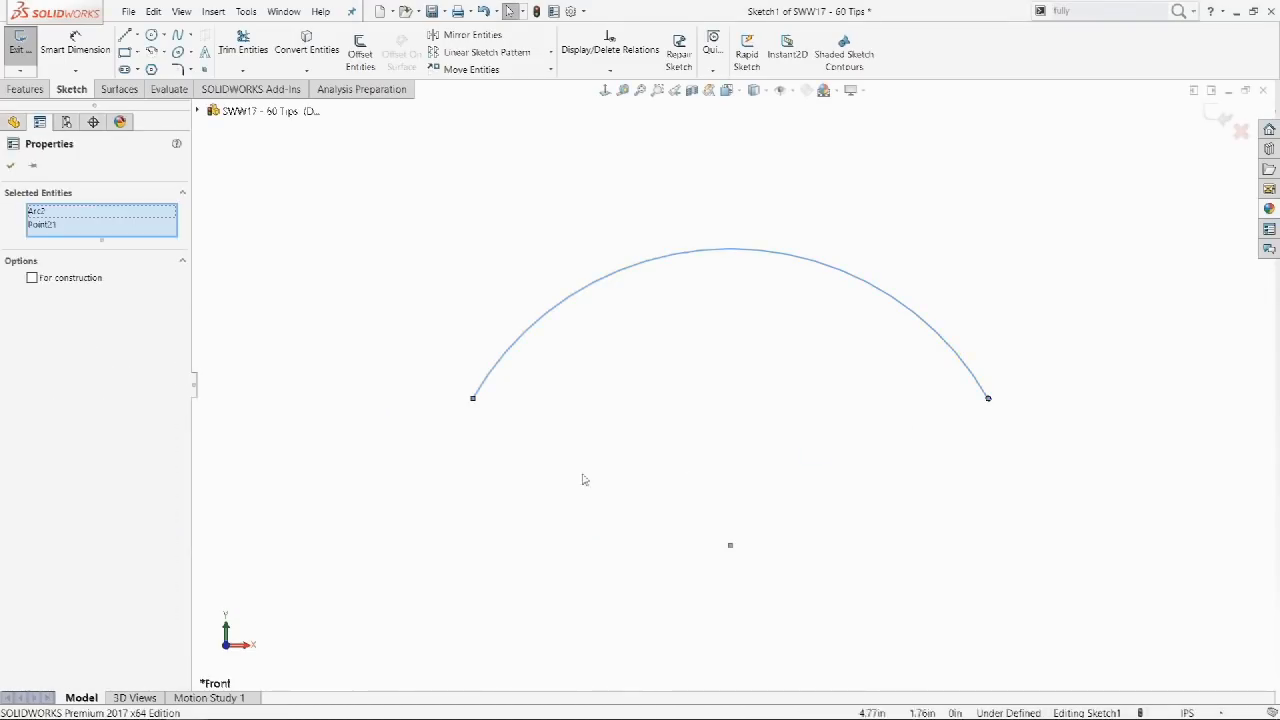
pyautogui.keyDown('ctrl'); pyautogui.click(473, 400); pyautogui.keyUp('ctrl')
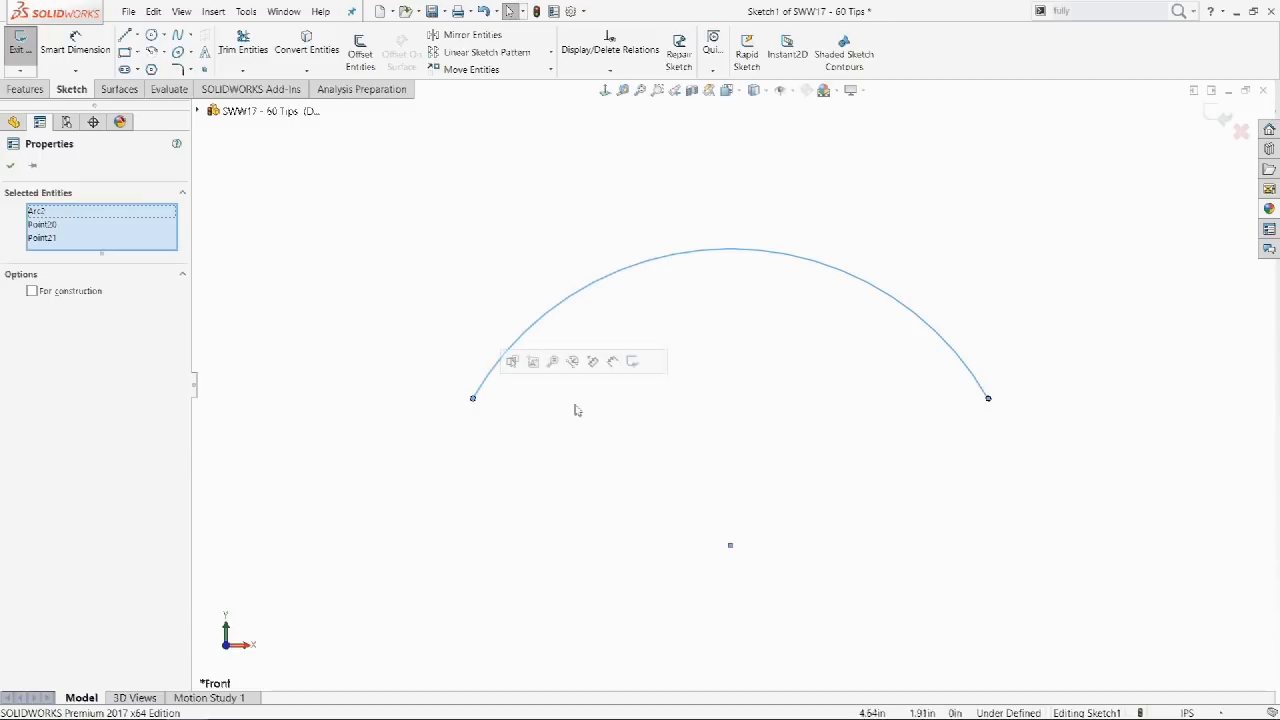
pyautogui.click(617, 366)
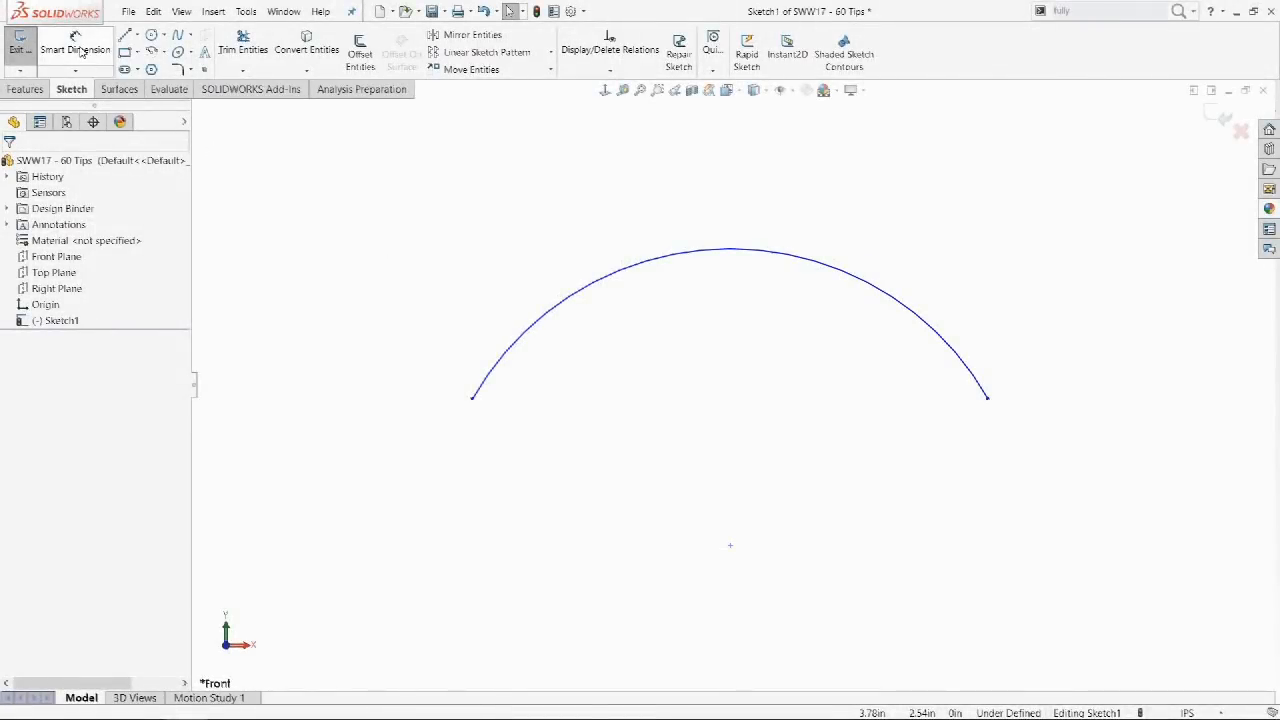
# Use Smart Dimension on the arc and both endpoints to place a 1.44 arc-length dimension.
pyautogui.click(78, 50)
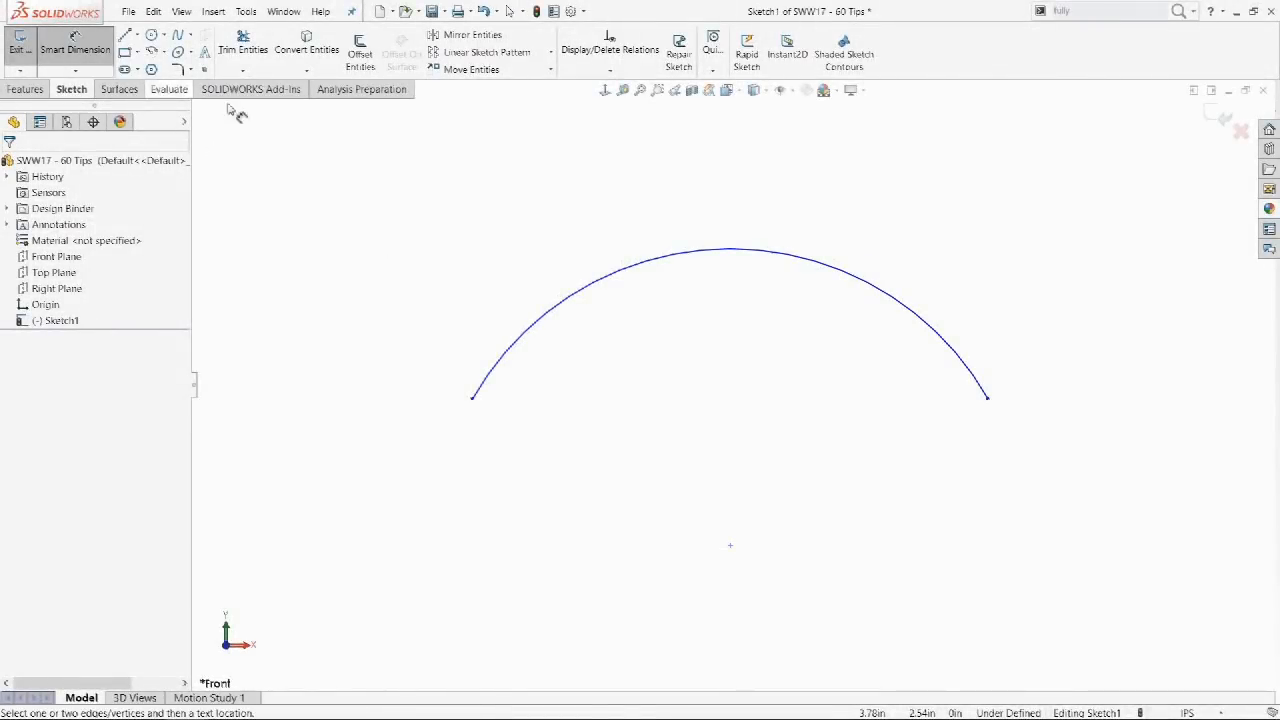
pyautogui.click(690, 258)
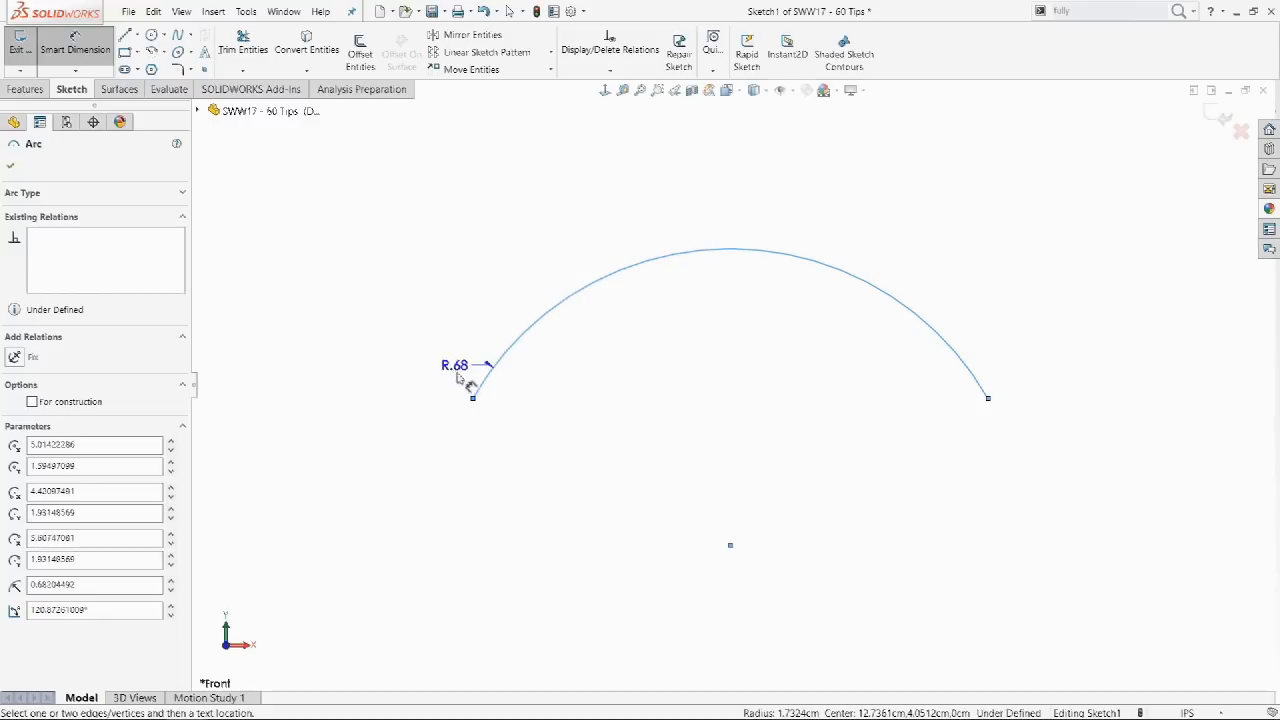
pyautogui.click(473, 398)
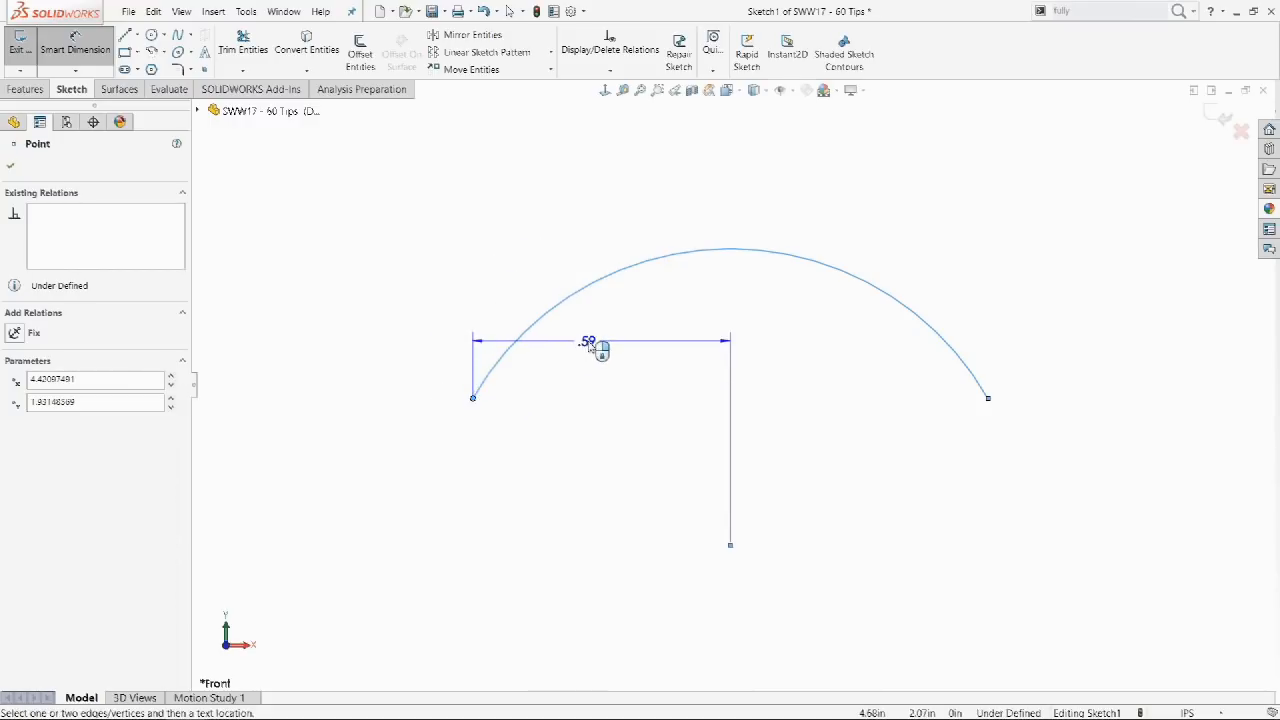
pyautogui.click(987, 399)
pyautogui.click(730, 388)
pyautogui.click(652, 386)
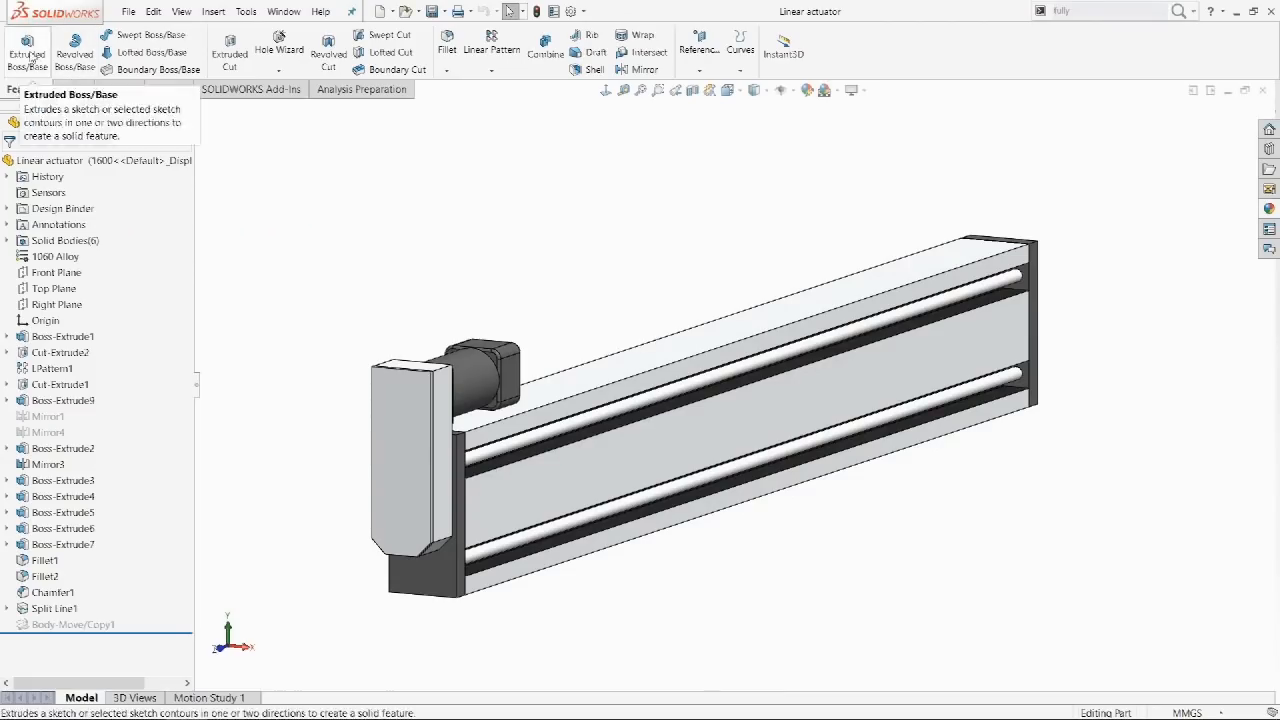
# Start an extruded boss and sketch a triangular peak on the actuator's front face top edge.
pyautogui.click(28, 50)
pyautogui.click(978, 268)
pyautogui.press('s')
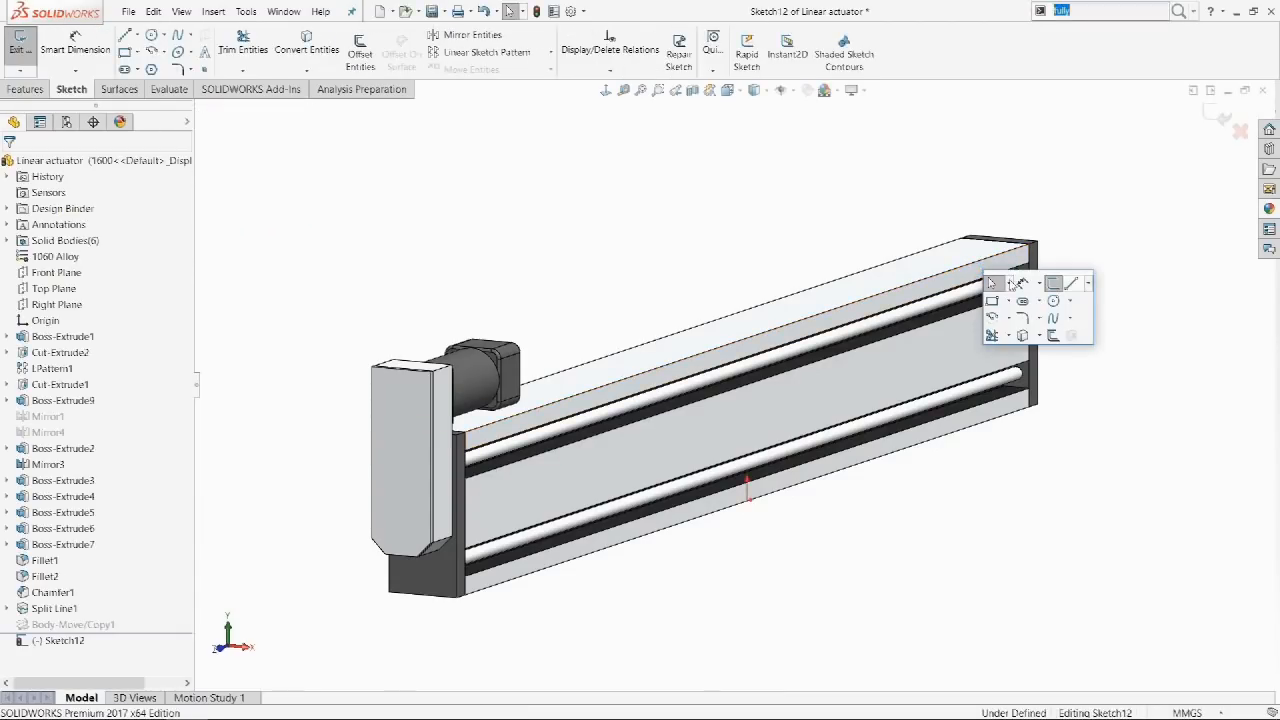
pyautogui.click(1070, 283)
pyautogui.click(606, 90)
pyautogui.scroll(-5, 1000, 380)
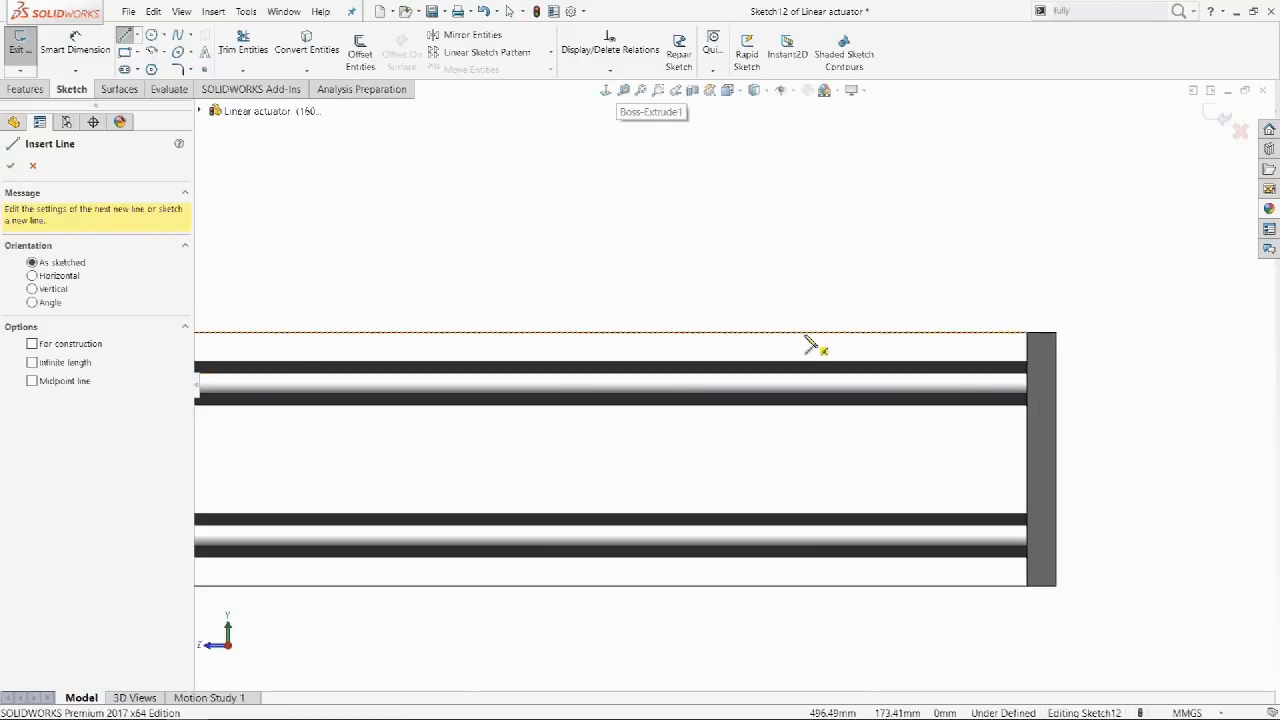
pyautogui.click(806, 332)
pyautogui.click(952, 204)
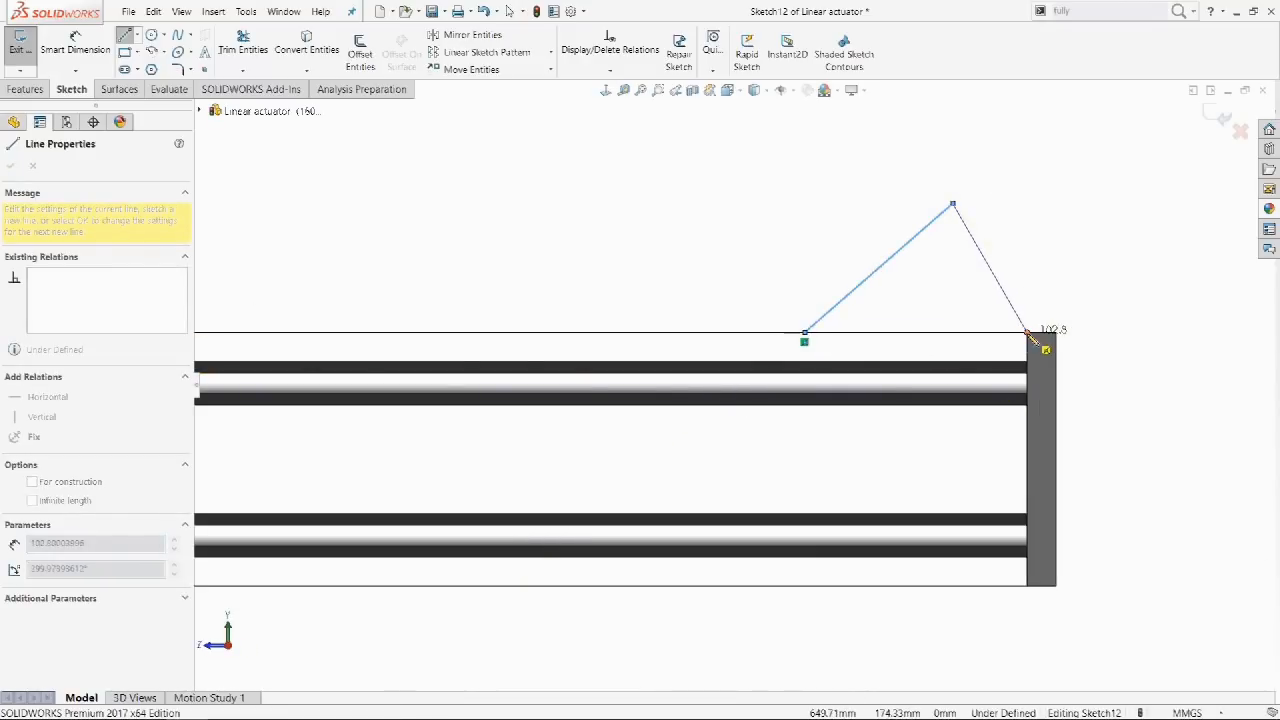
pyautogui.click(1028, 334)
pyautogui.press('Escape')
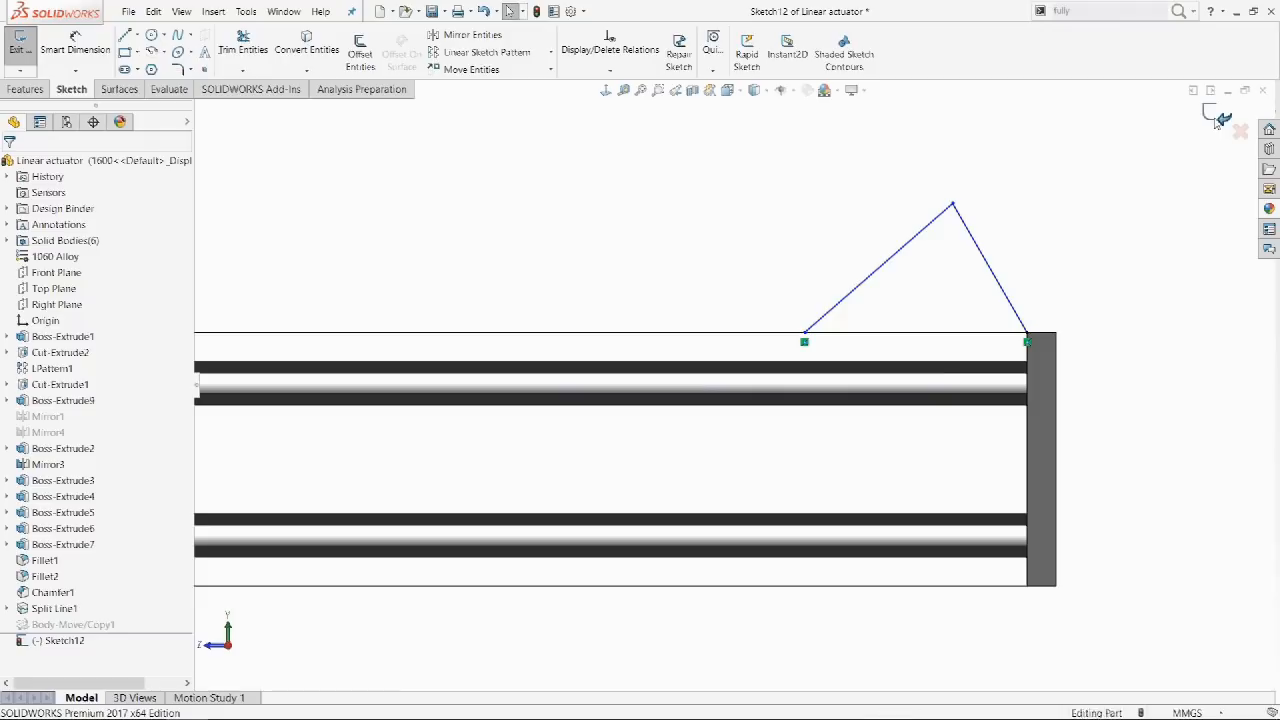
# Close the open sketch to the model edges and extrude it Through All, flipped direction.
pyautogui.click(1220, 120)
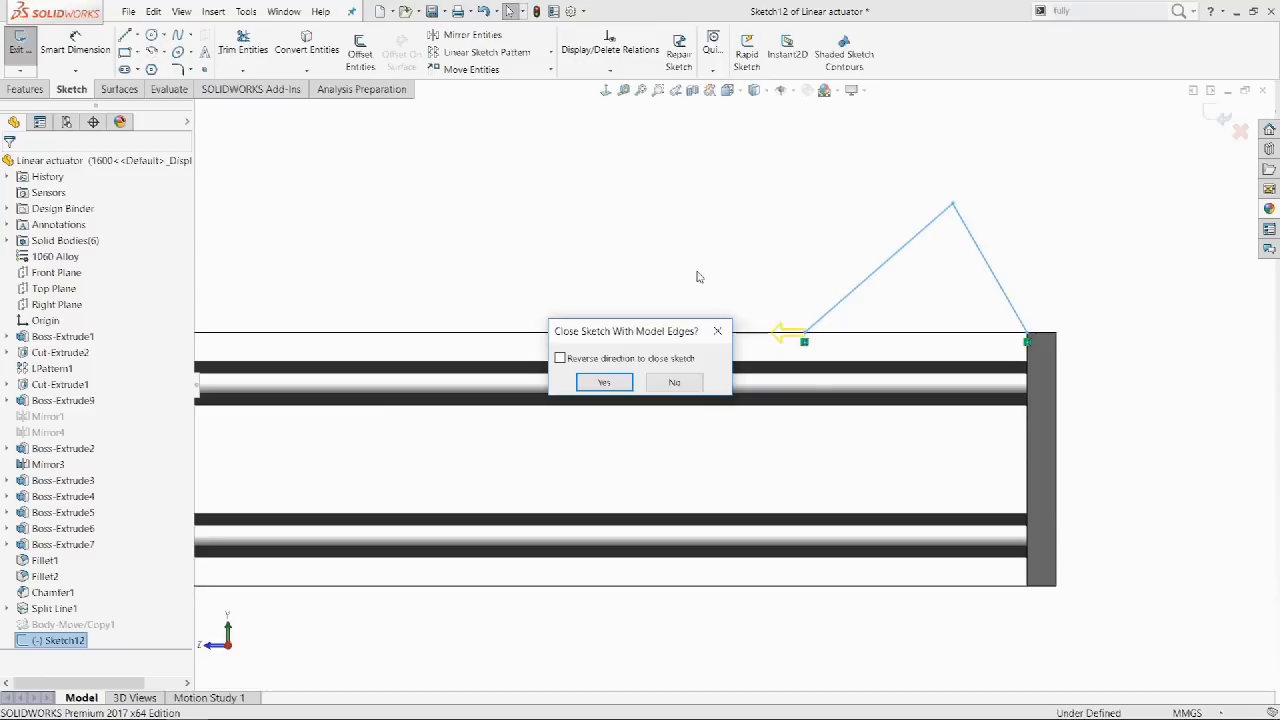
pyautogui.click(607, 364)
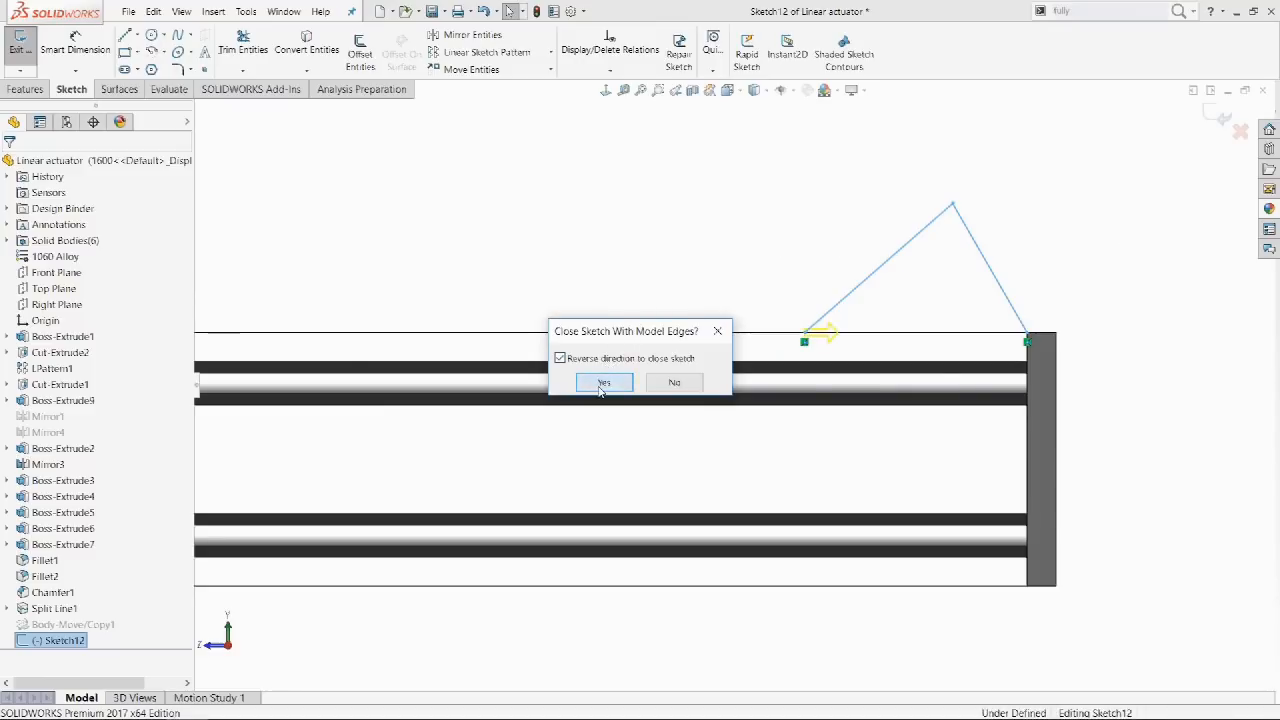
pyautogui.click(604, 383)
pyautogui.moveTo(600, 392); pyautogui.dragTo(648, 436, button='middle')
pyautogui.click(20, 259)
pyautogui.click(60, 258)
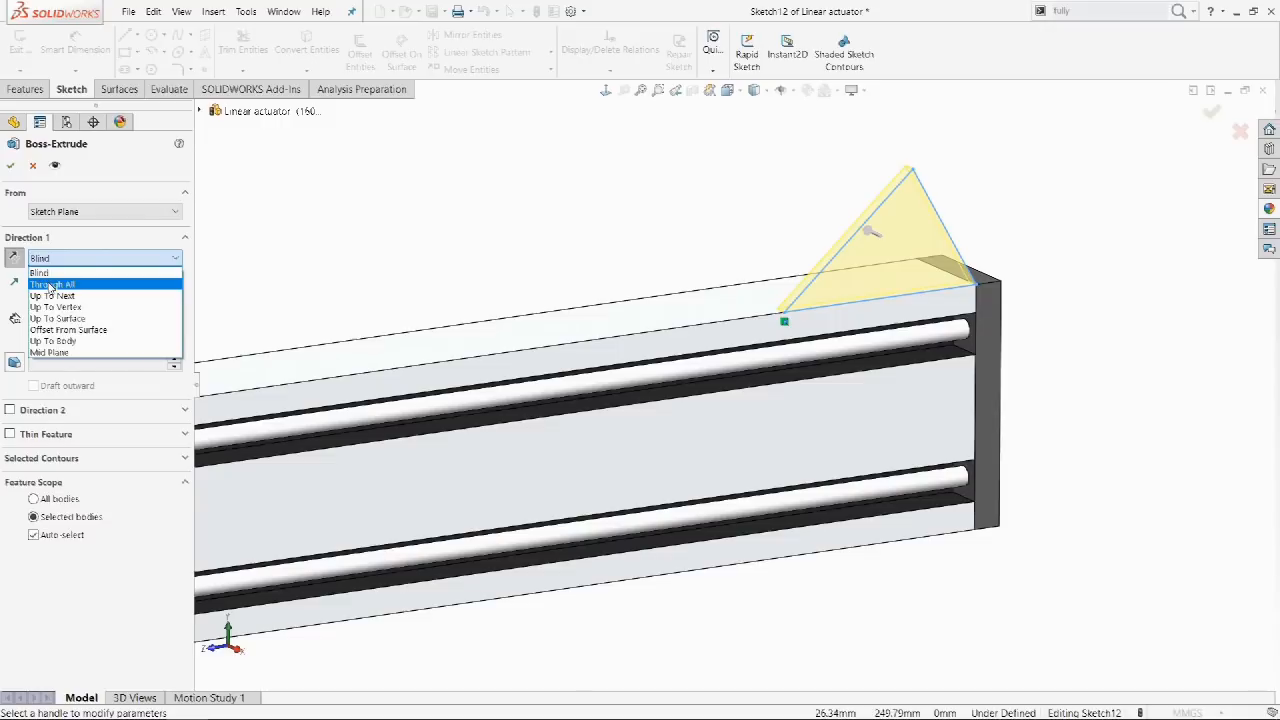
pyautogui.click(52, 284)
pyautogui.click(10, 165)
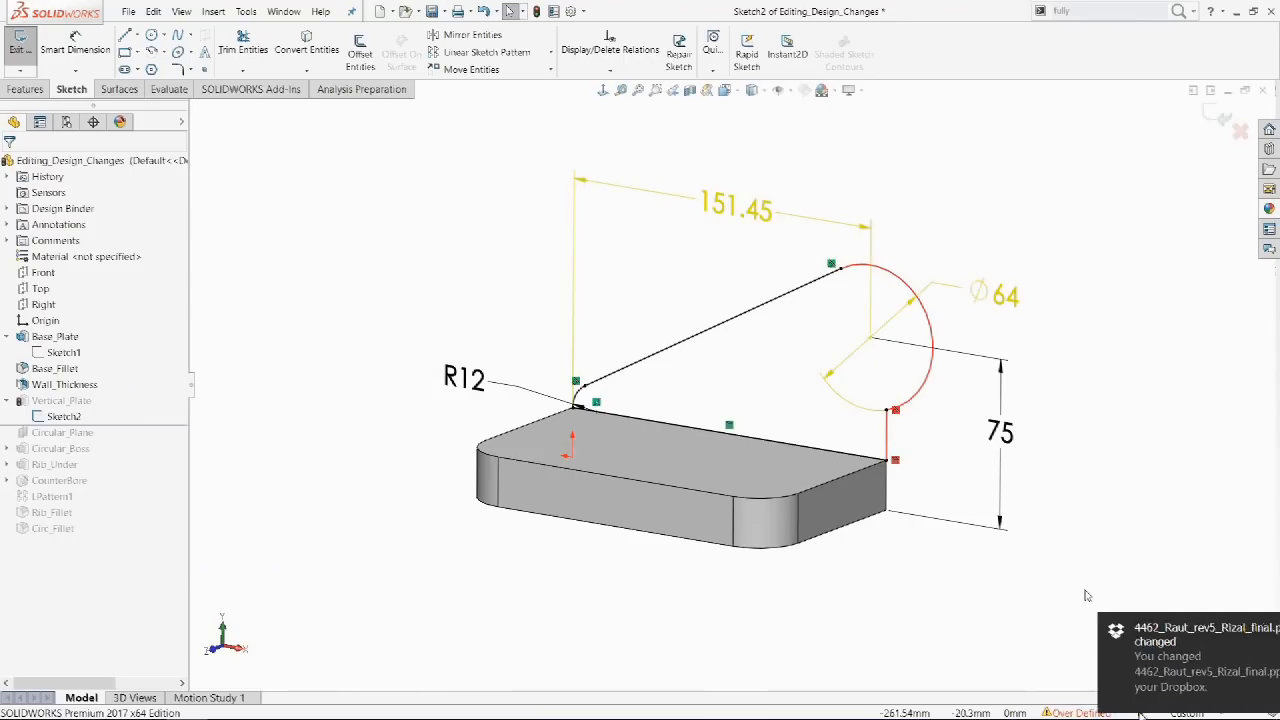
# Open SketchXpert from the Over Defined status message and run Diagnose on the bracket sketch.
pyautogui.click(1140, 713)
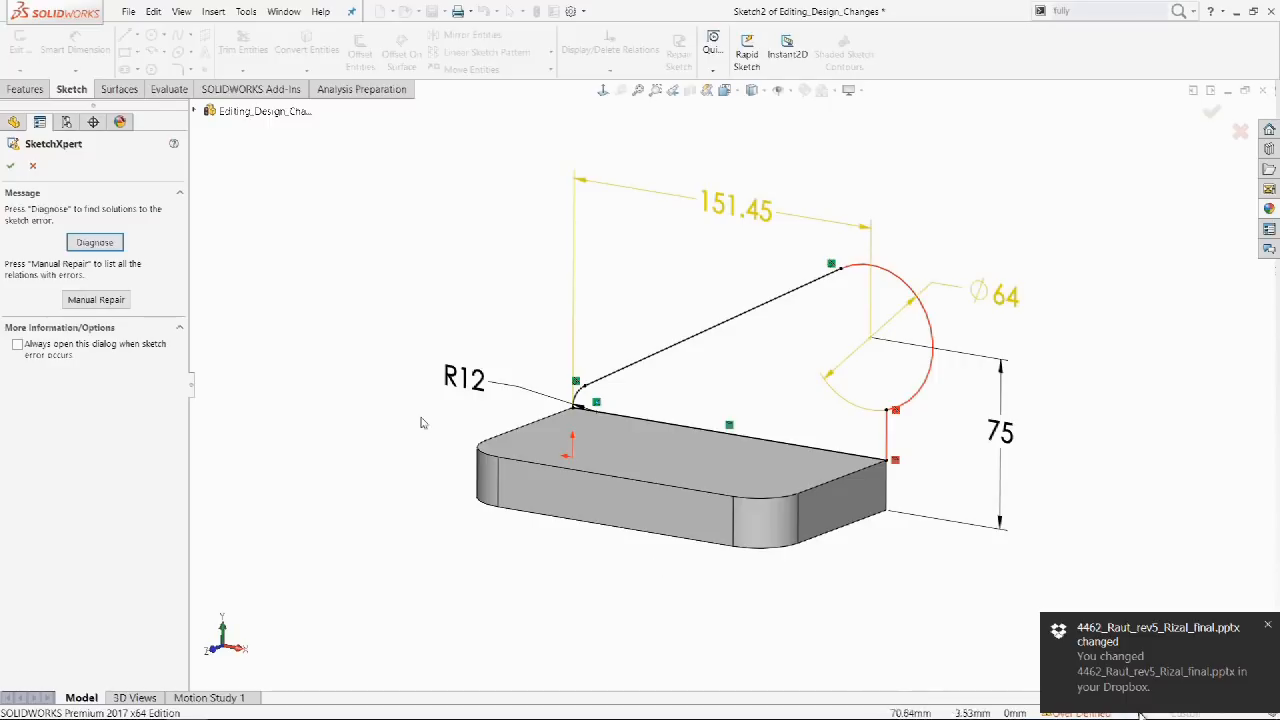
pyautogui.click(96, 243)
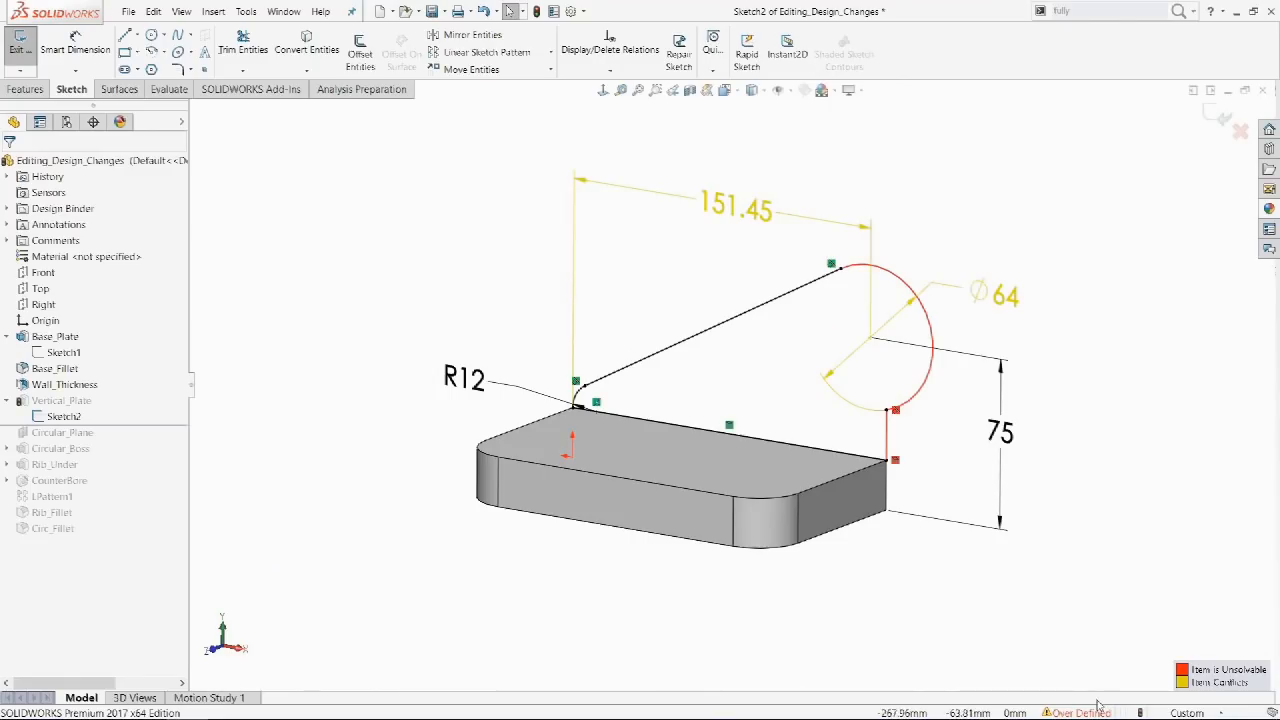
pyautogui.click(1098, 712)
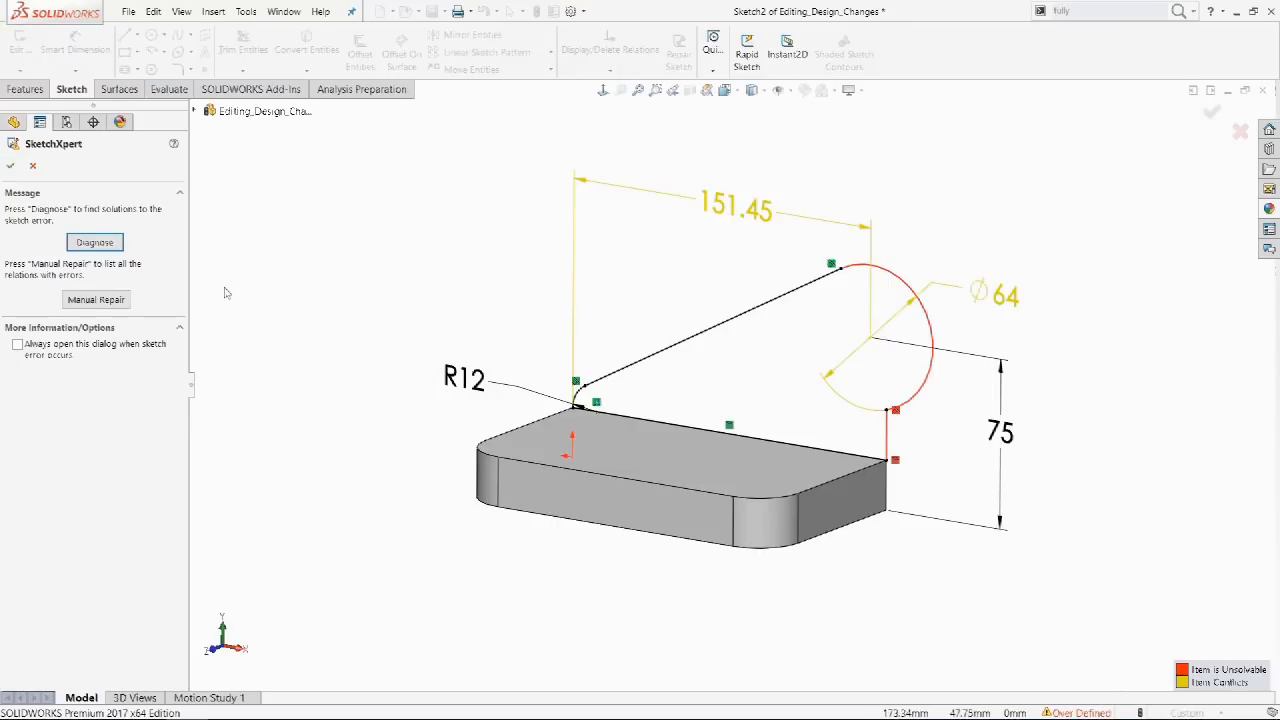
# Diagnose the sketch and preview each of the four proposed solutions in turn.
pyautogui.click(116, 246)
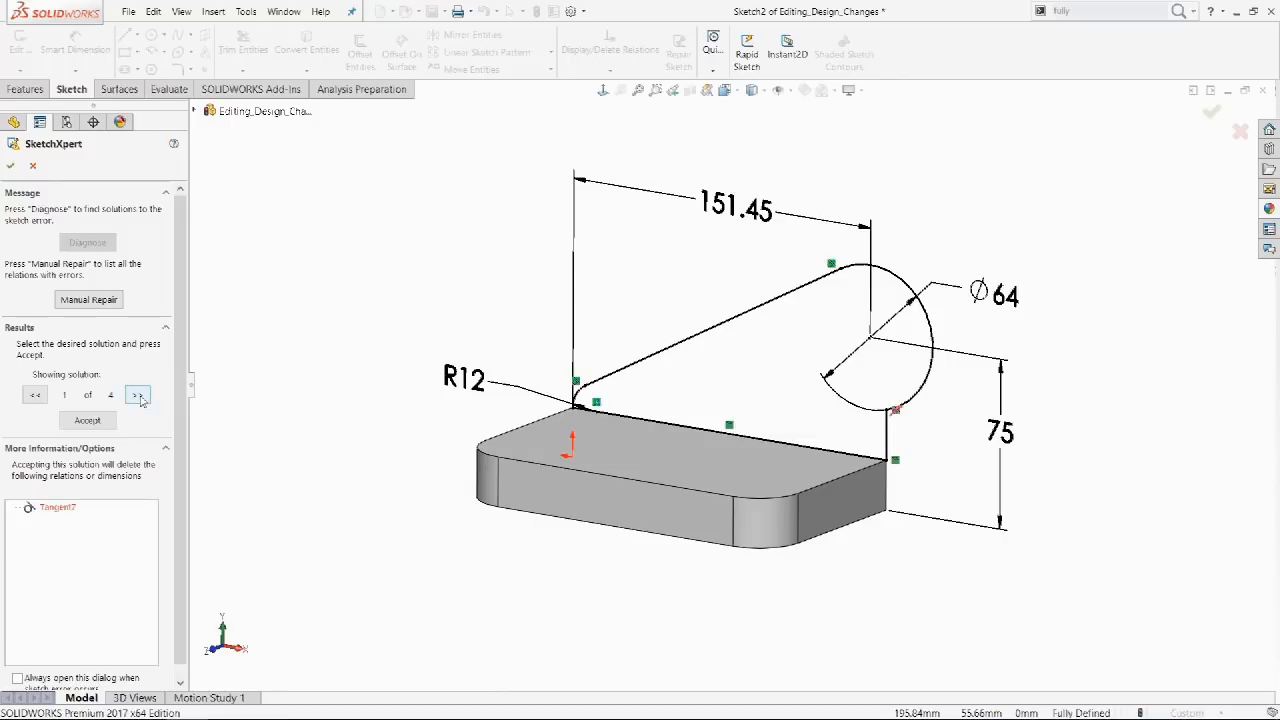
pyautogui.click(138, 395)
pyautogui.click(138, 396)
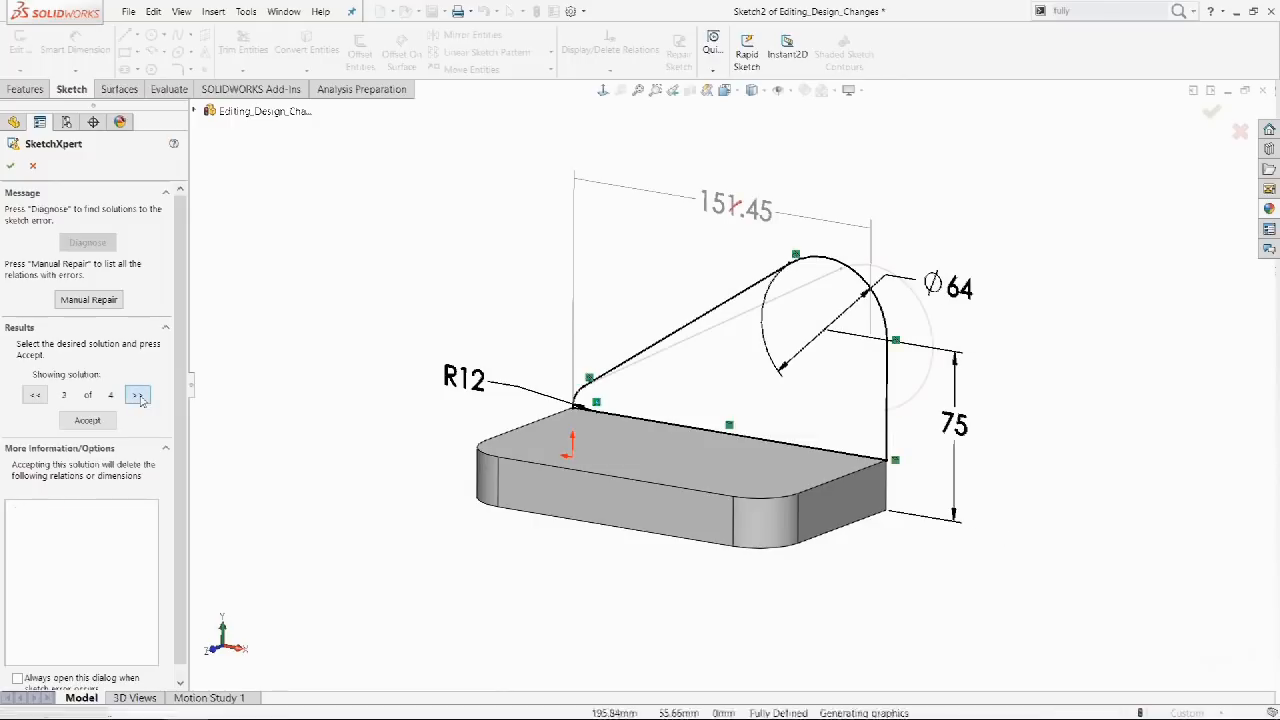
pyautogui.click(138, 396)
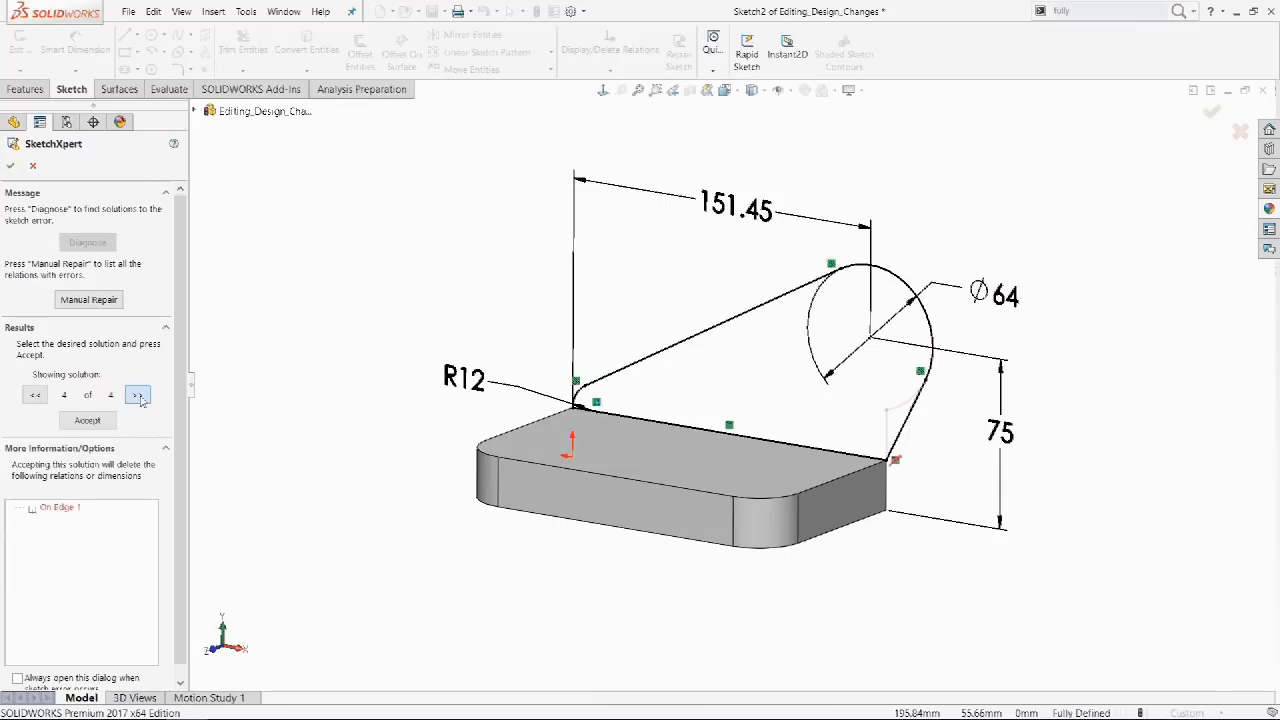
pyautogui.click(138, 396)
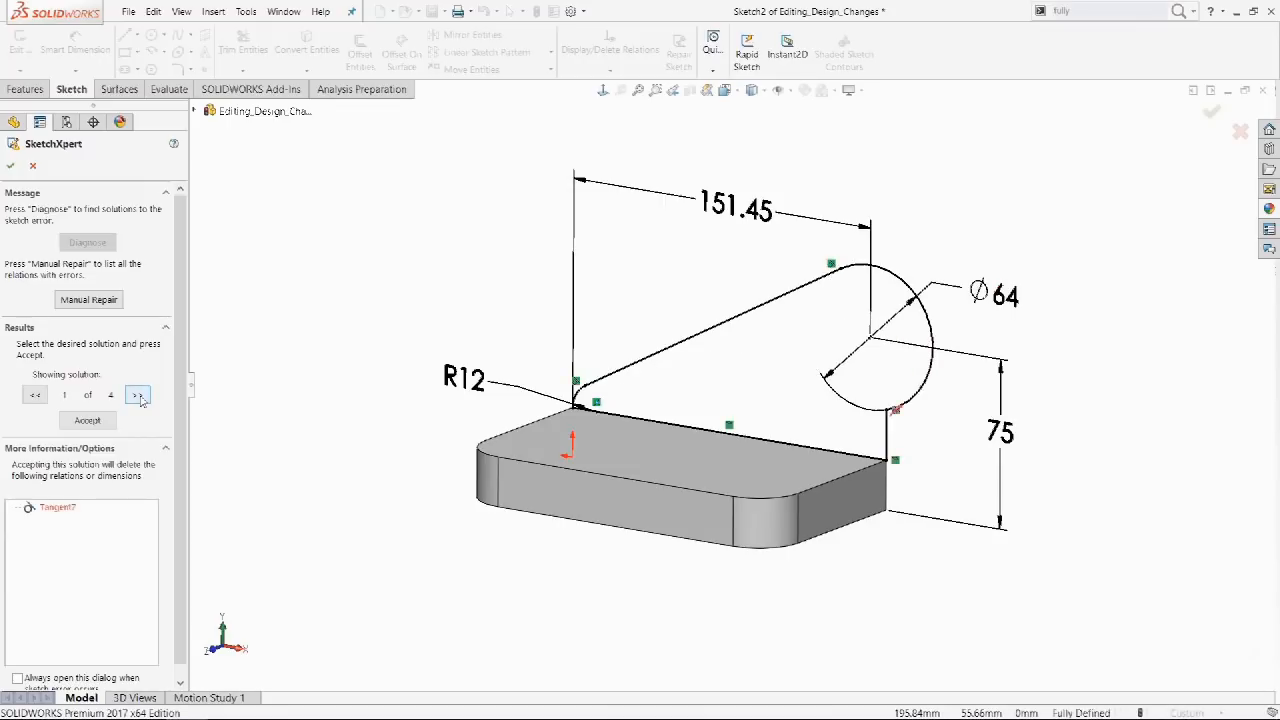
# Use Manual Repair to delete the conflicting 151.45 Distance7 dimension and accept.
pyautogui.click(99, 300)
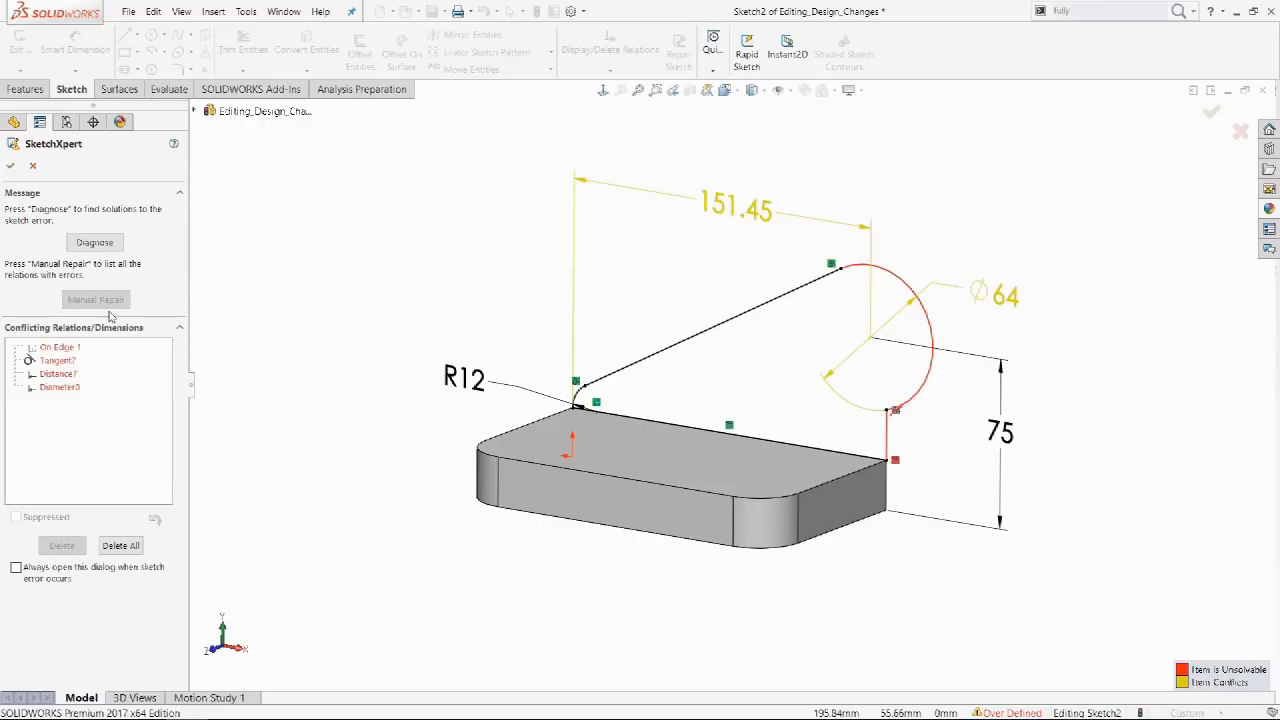
pyautogui.click(72, 376)
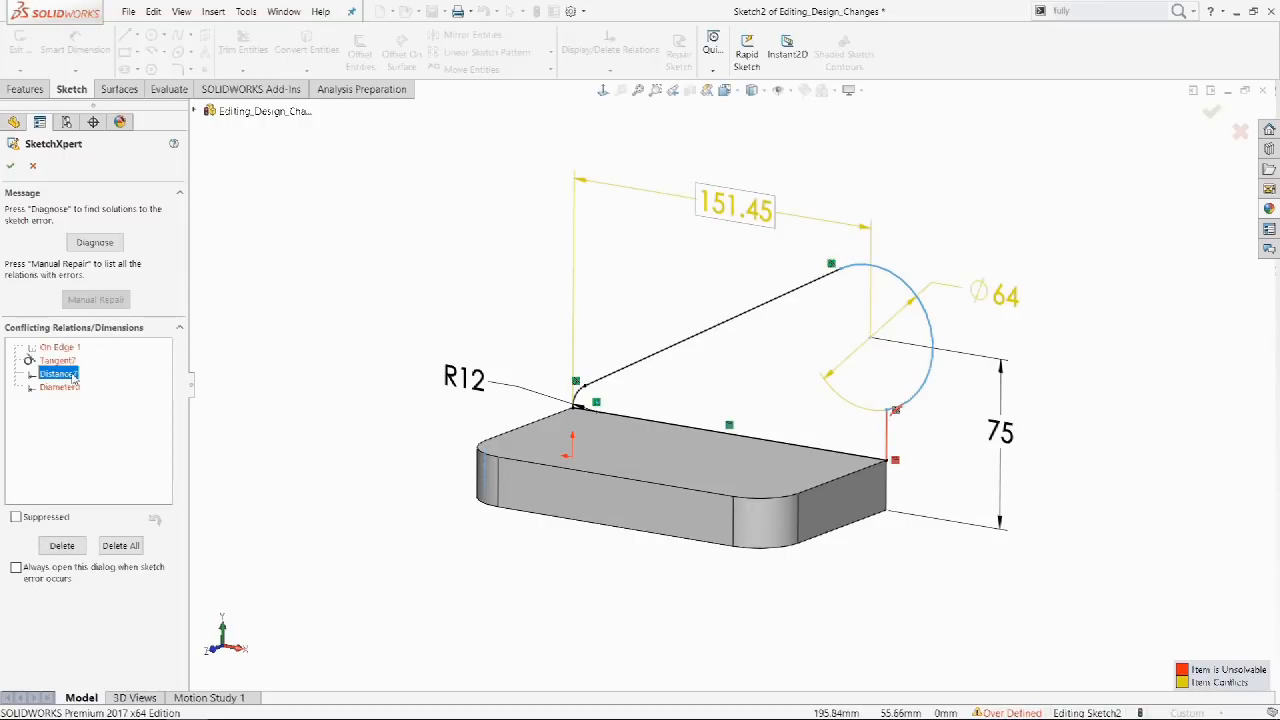
pyautogui.click(62, 547)
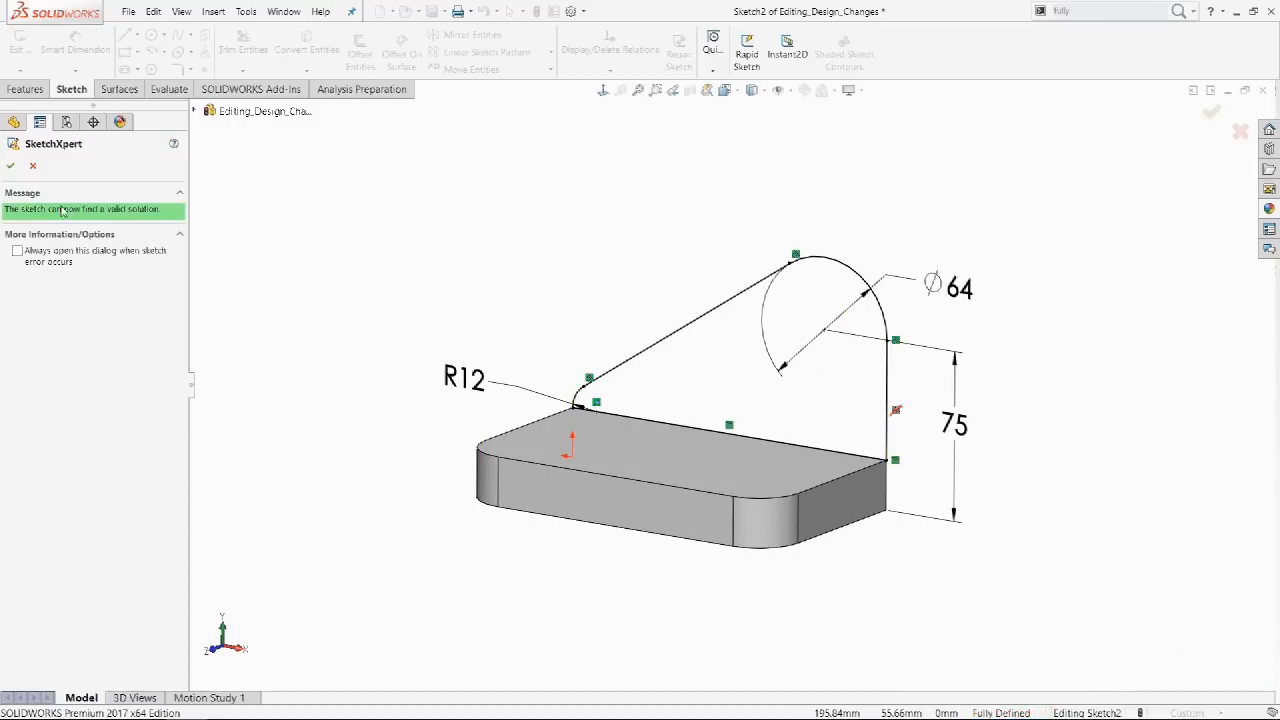
pyautogui.click(11, 167)
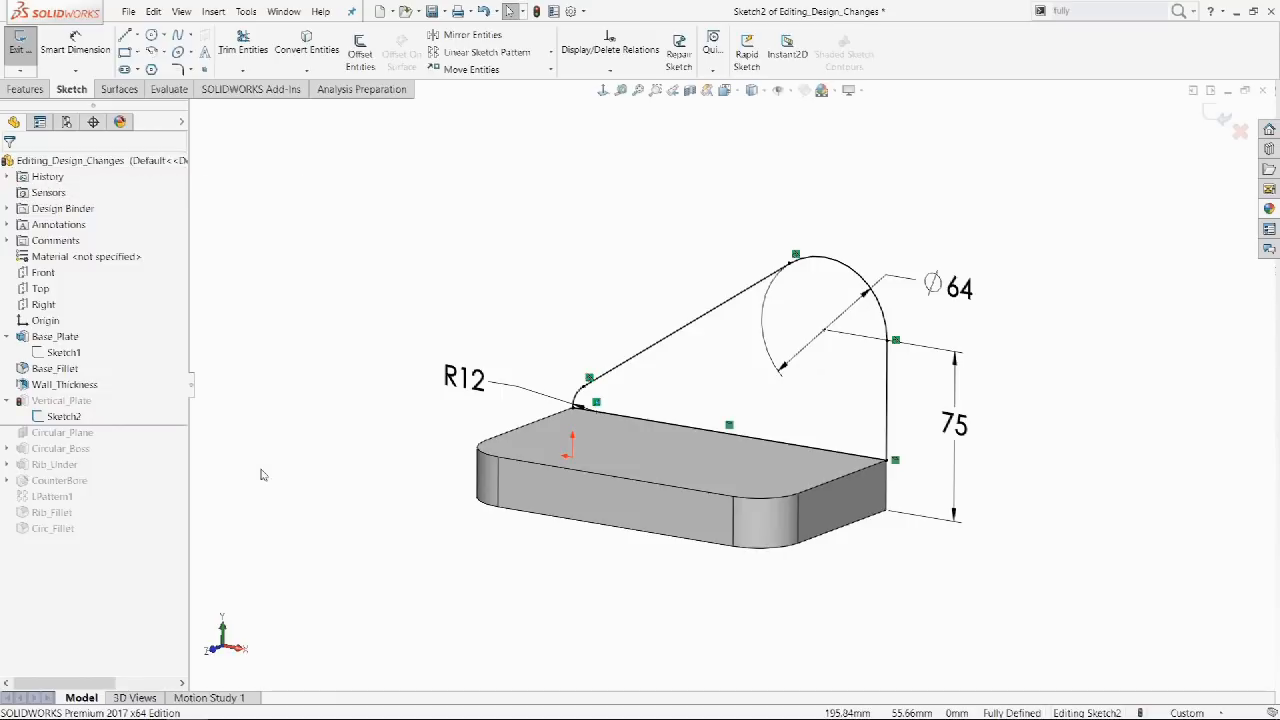
# Undo the repair and dimension the left slanted line at 50° from the vertical centerline.
pyautogui.hotkey('ctrl', 'z')
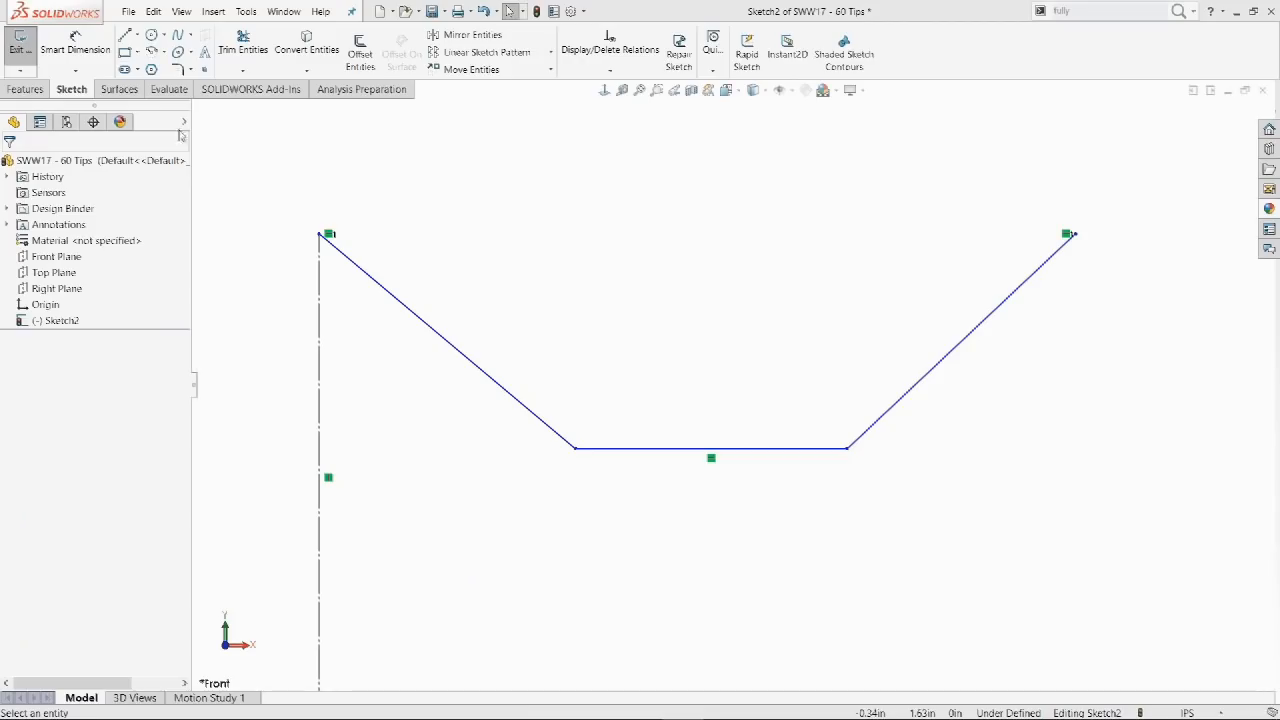
pyautogui.press('d')
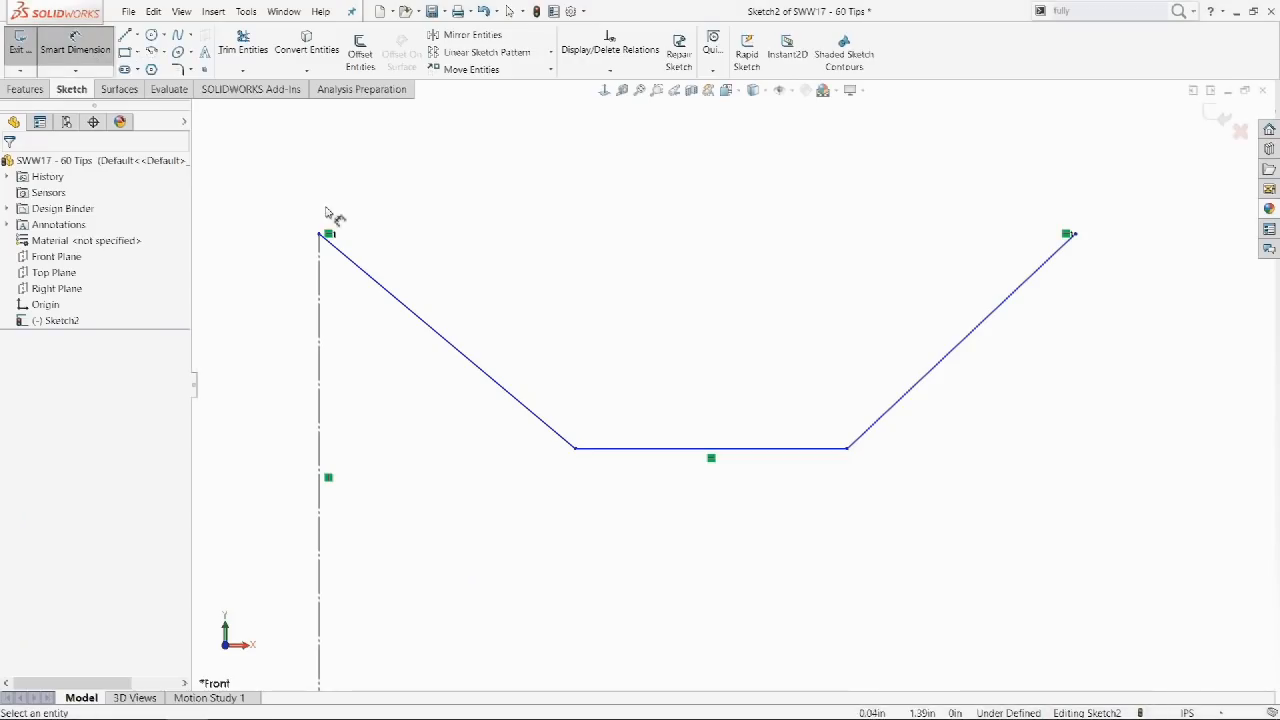
pyautogui.click(320, 345)
pyautogui.click(409, 299)
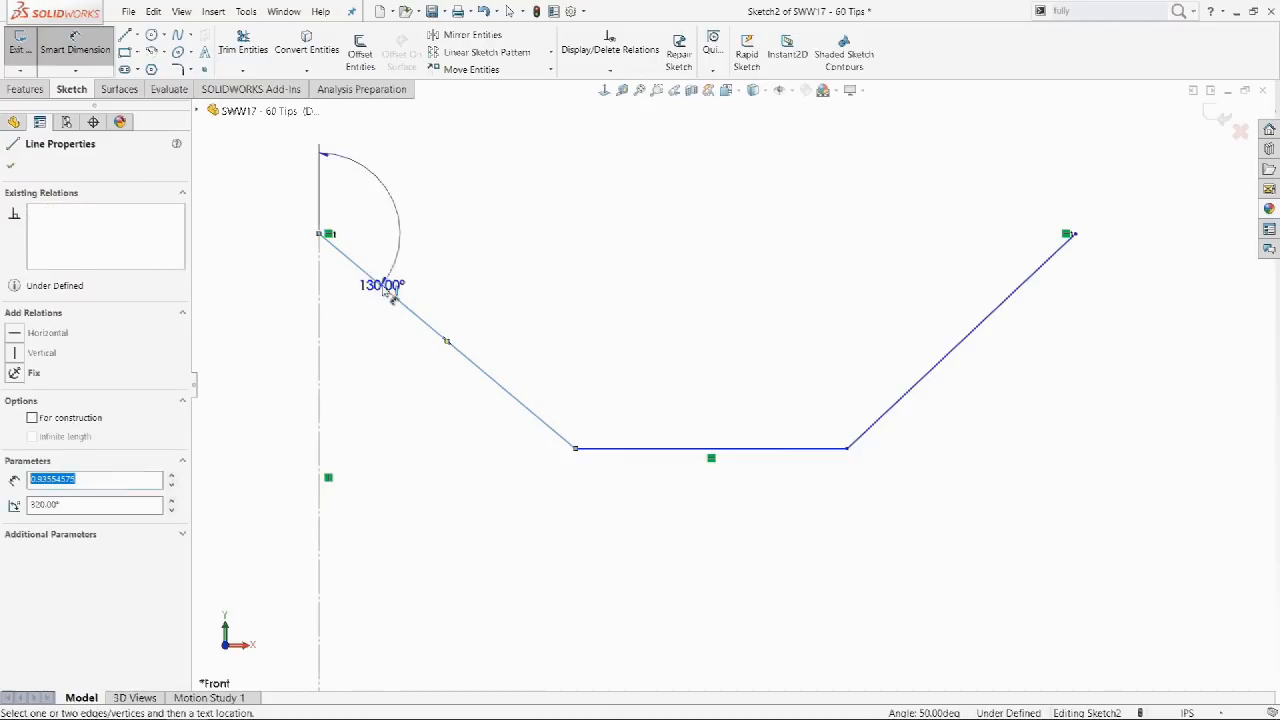
pyautogui.click(358, 345)
pyautogui.click(286, 343)
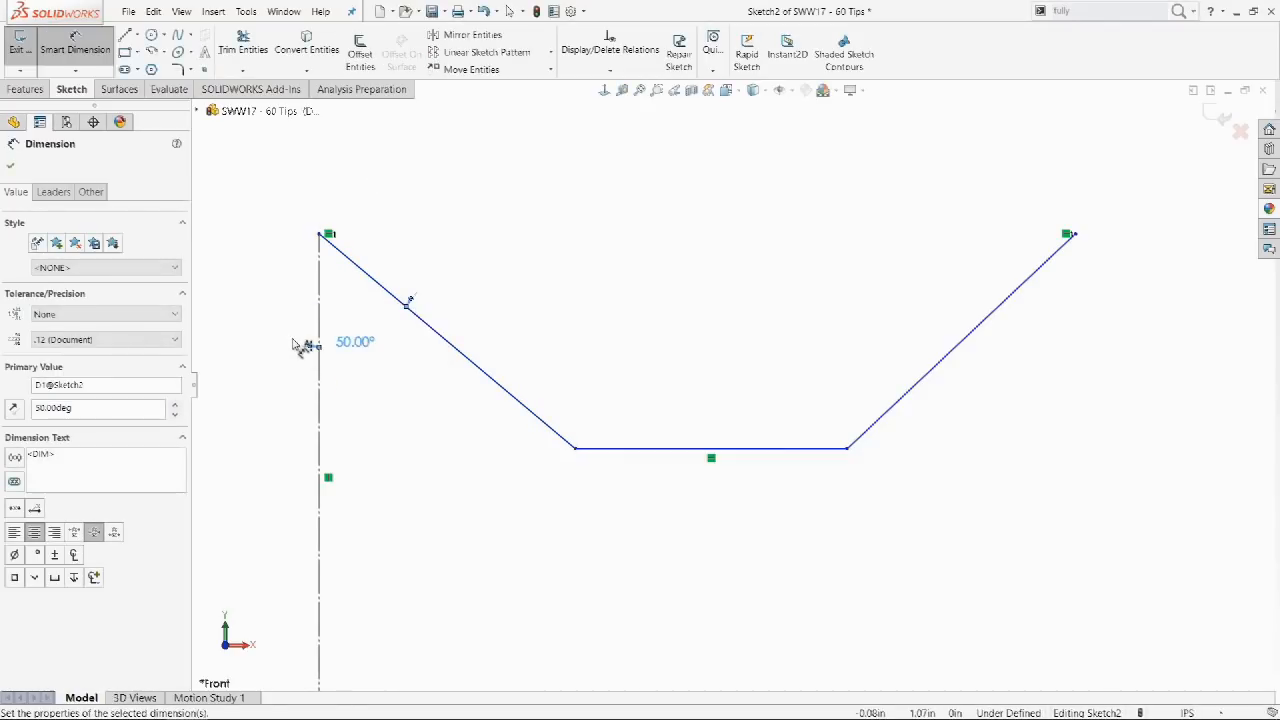
# Dimension the right slanted line at 50° from an imaginary vertical through its top endpoint.
pyautogui.click(985, 332)
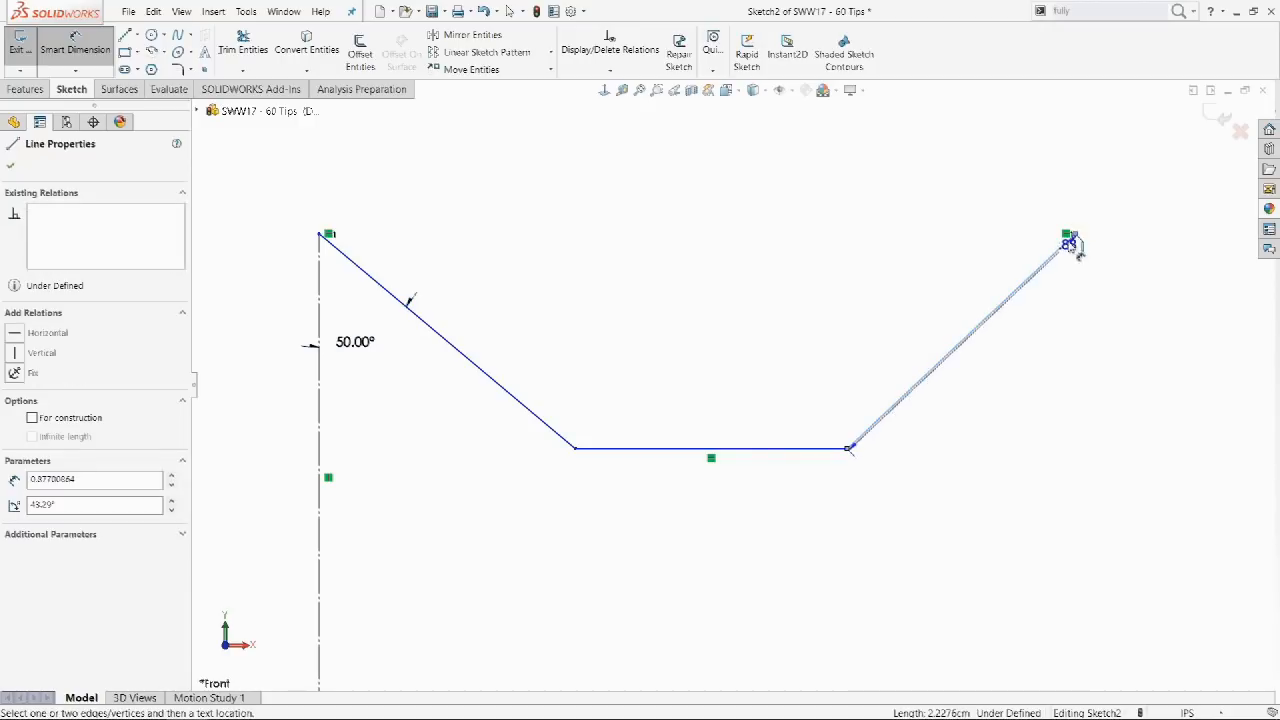
pyautogui.click(1073, 234)
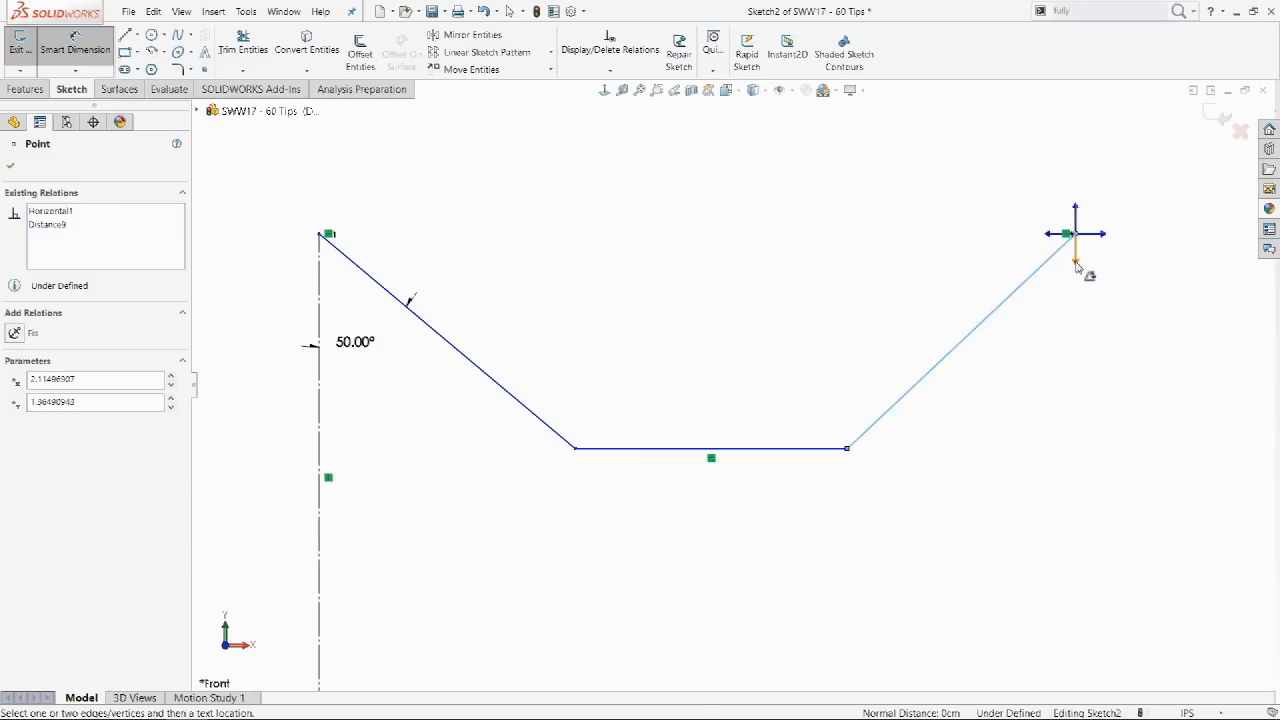
pyautogui.click(1076, 263)
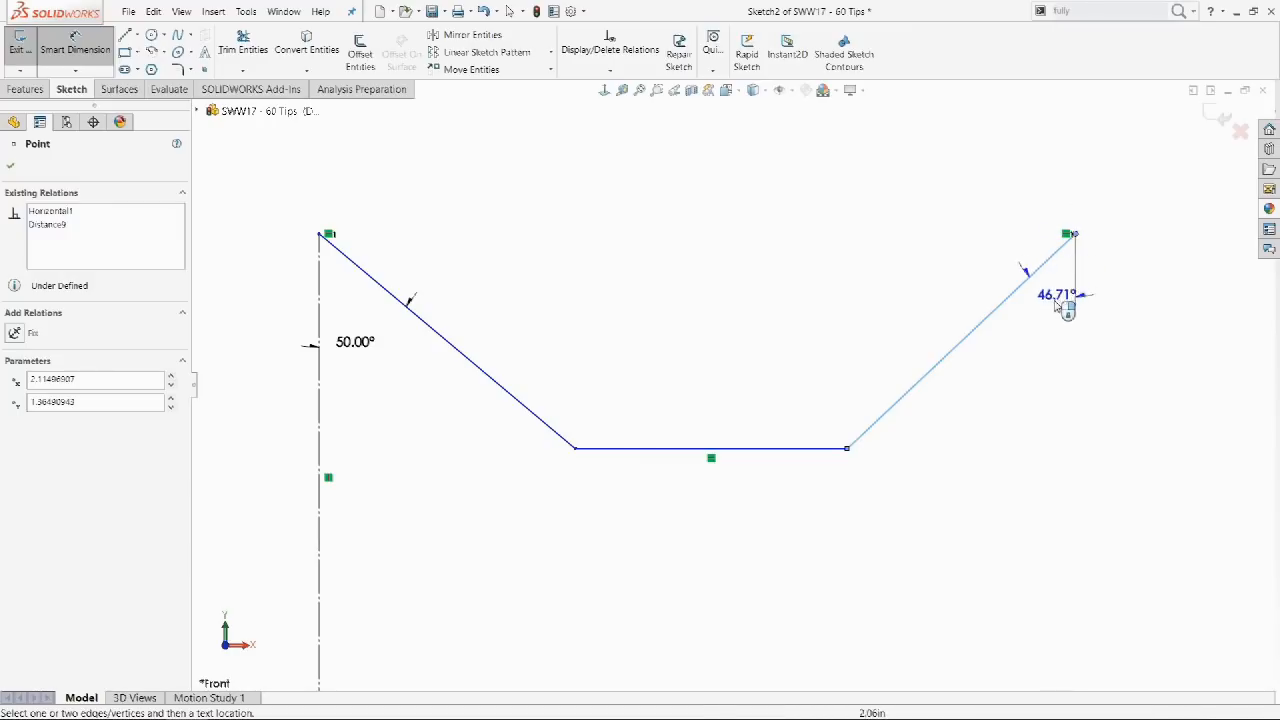
pyautogui.click(1040, 372)
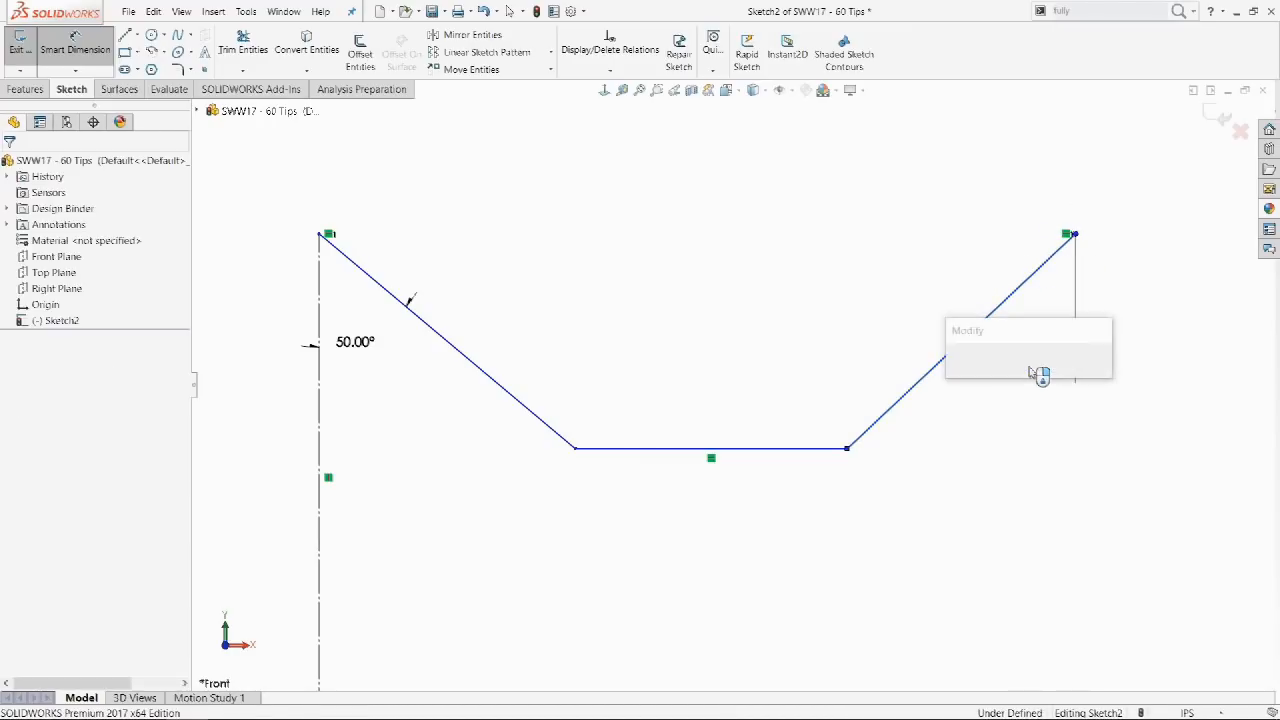
pyautogui.write('50')
pyautogui.press('Return')
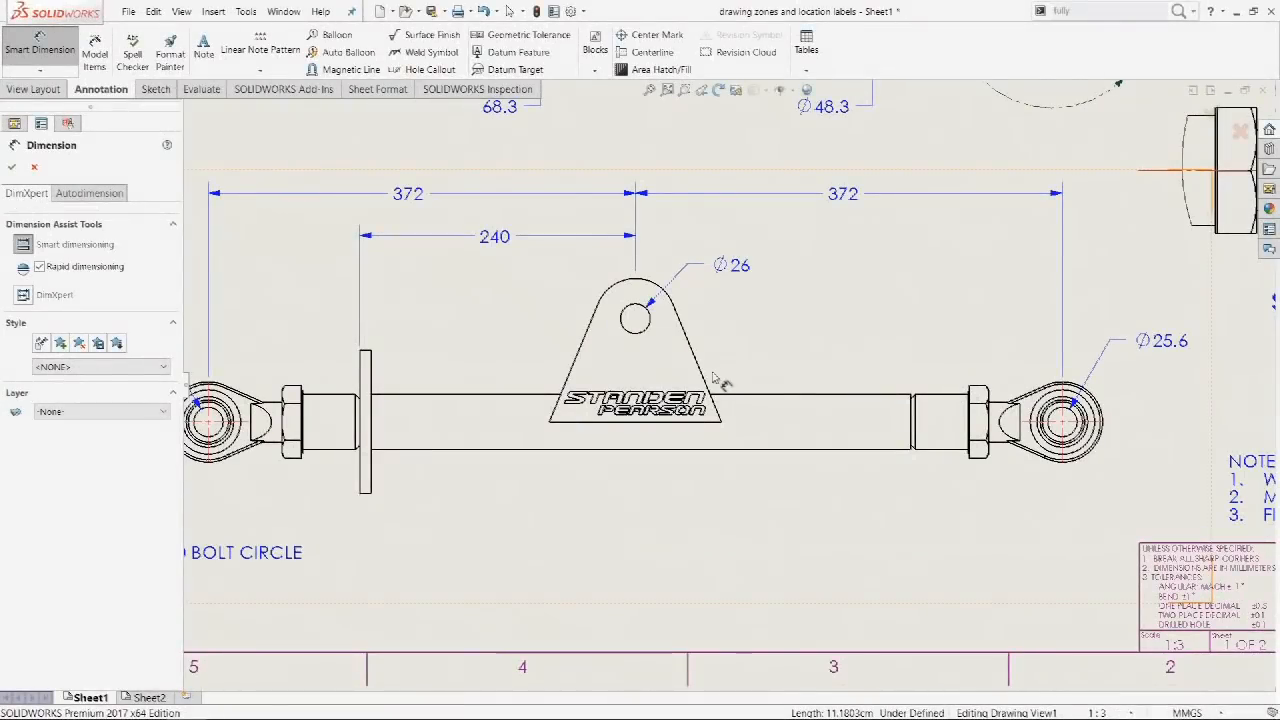
# Add a 112° angle dimension between the plate's slanted edge and the tube edge.
pyautogui.click(701, 379)
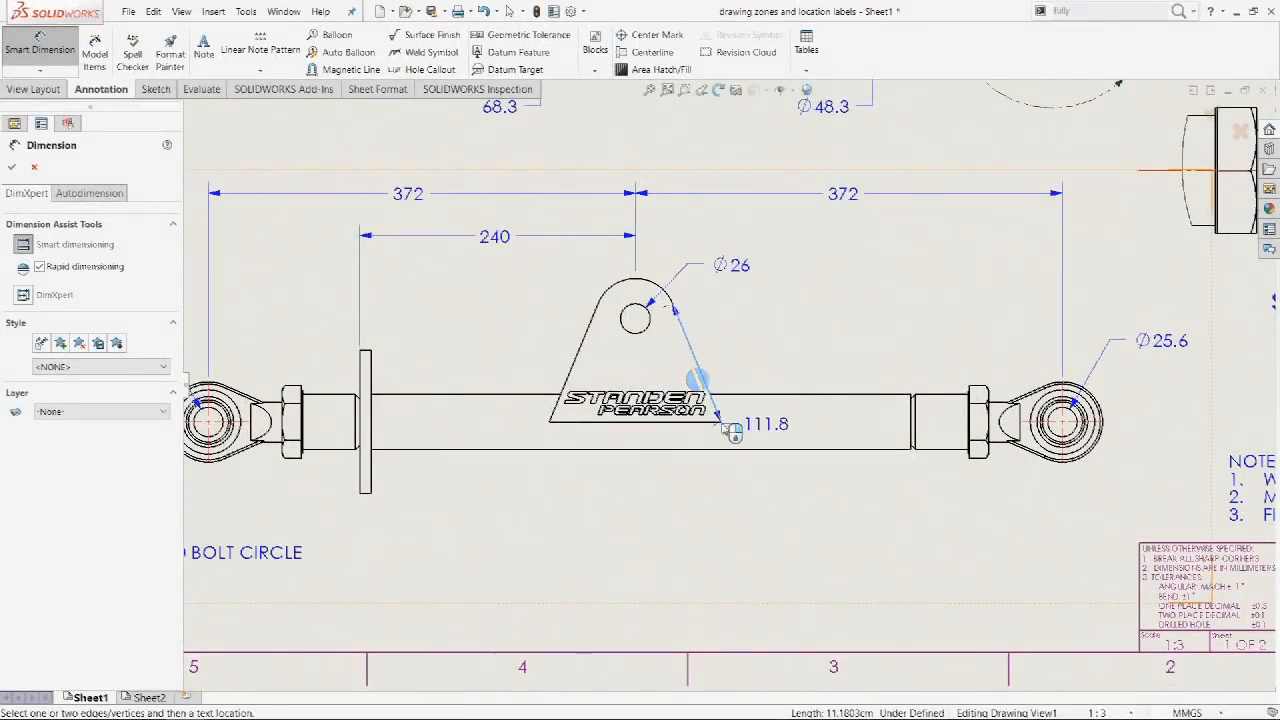
pyautogui.click(722, 423)
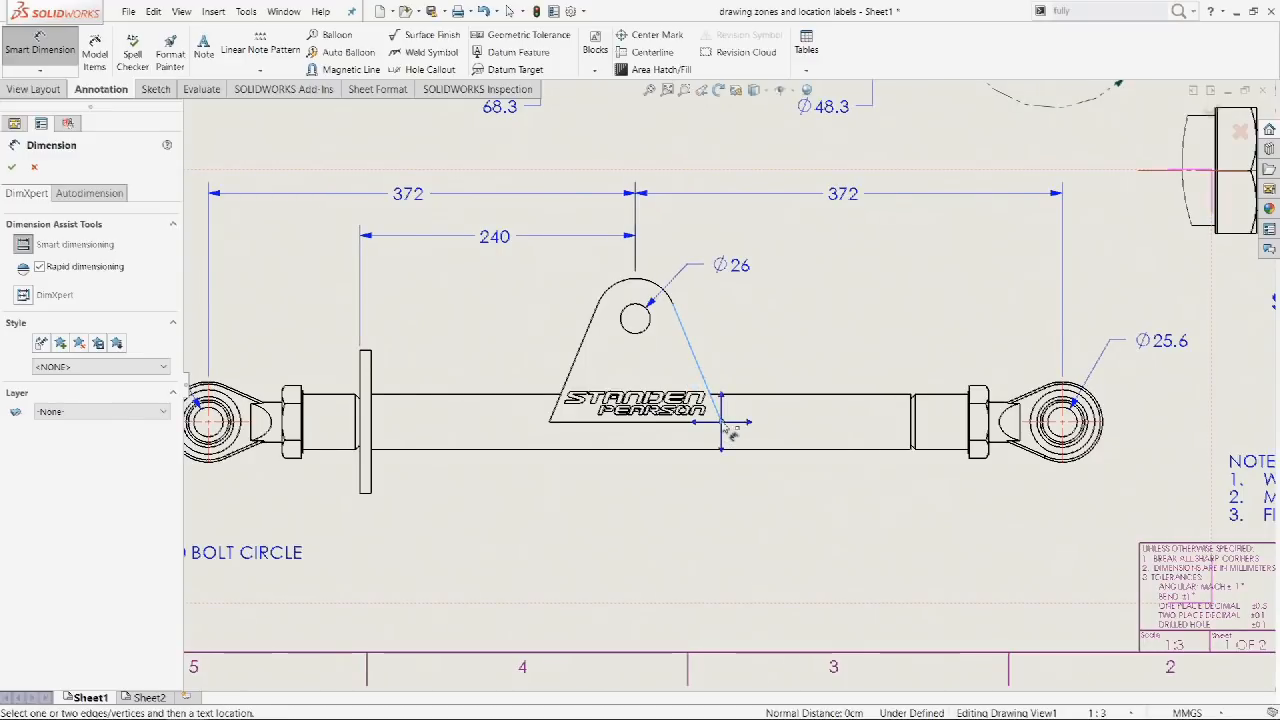
pyautogui.click(749, 423)
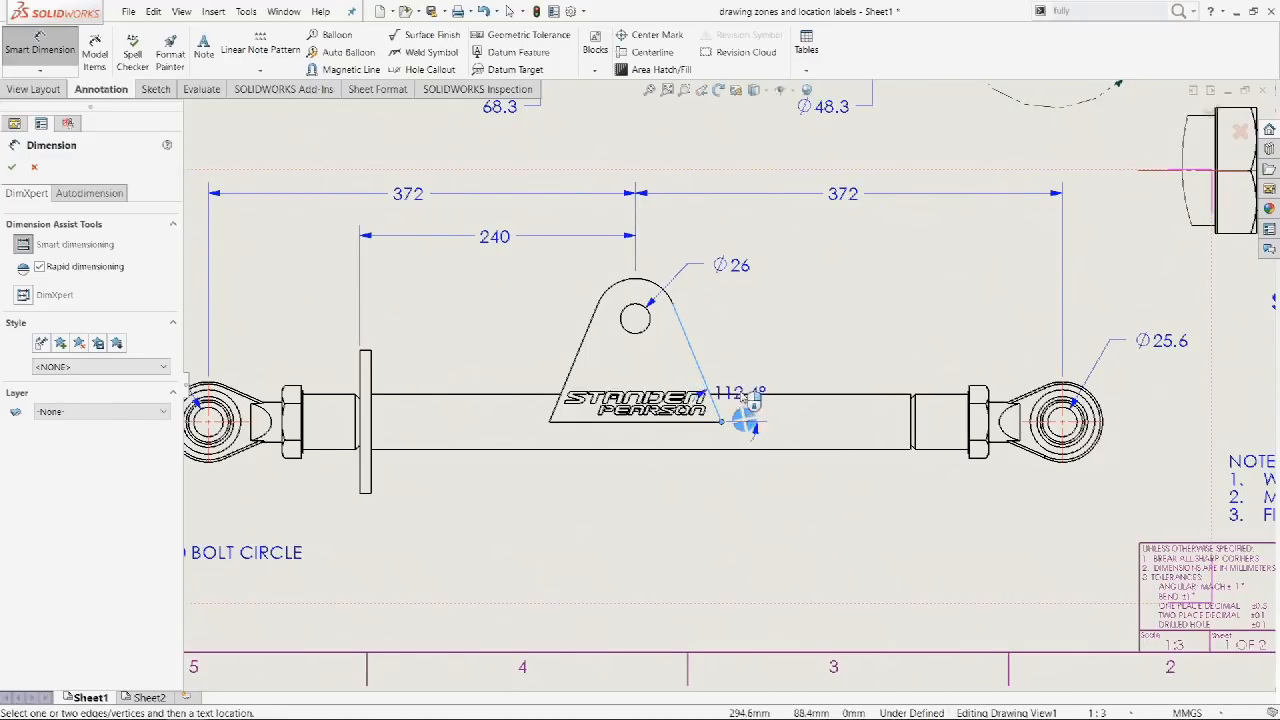
pyautogui.click(767, 374)
pyautogui.press('Escape')
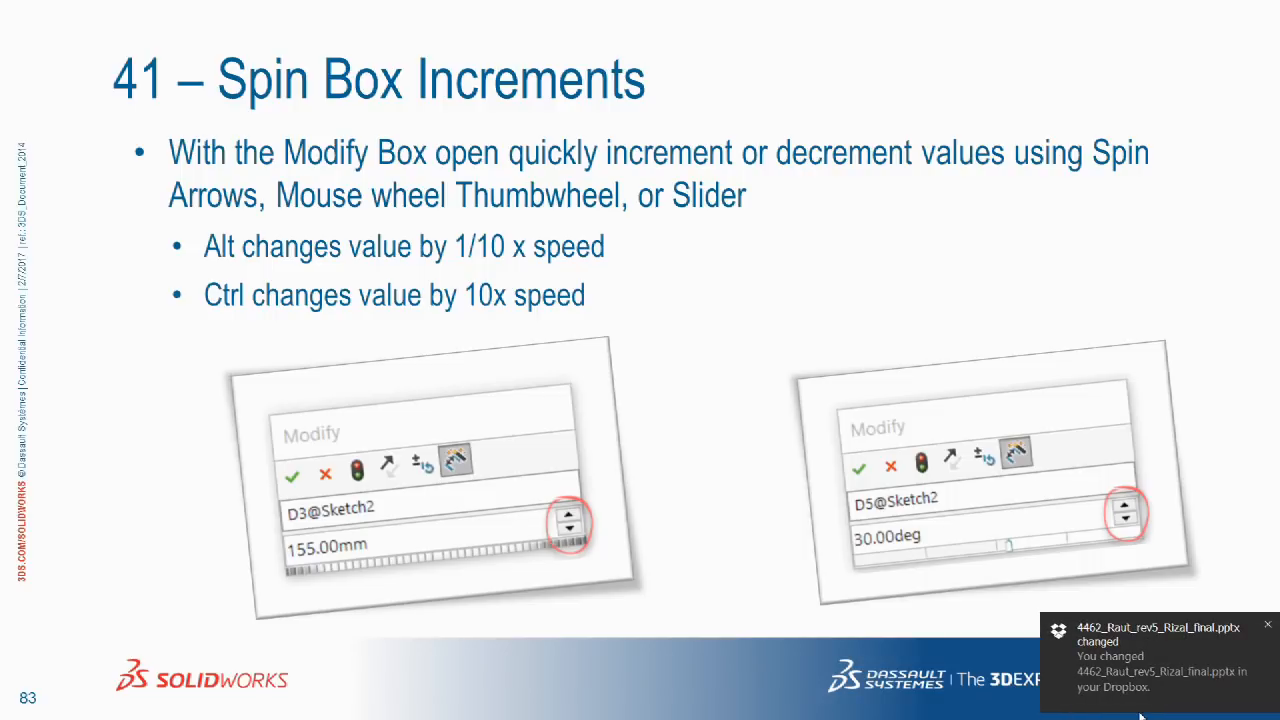
# Step the 45° angle up to 50° with spin arrows, change the increment, then set it to 35°.
pyautogui.hotkey('alt', 'Tab')
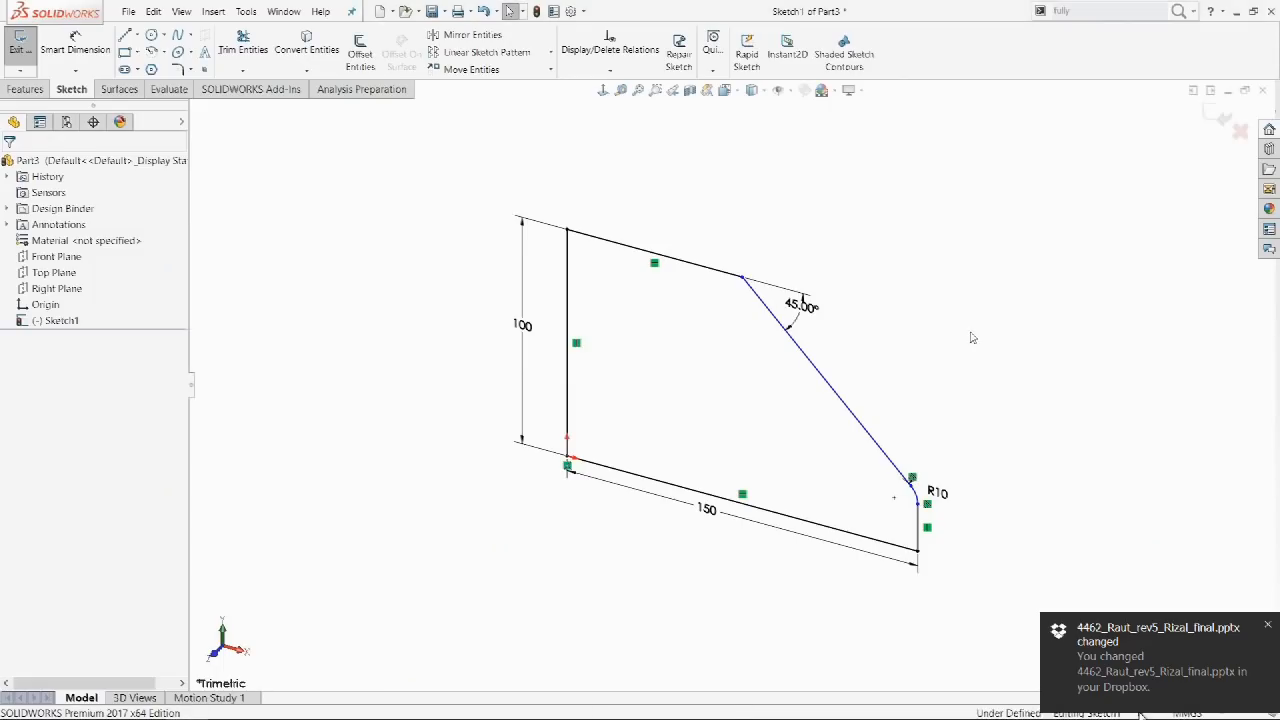
pyautogui.doubleClick(806, 312)
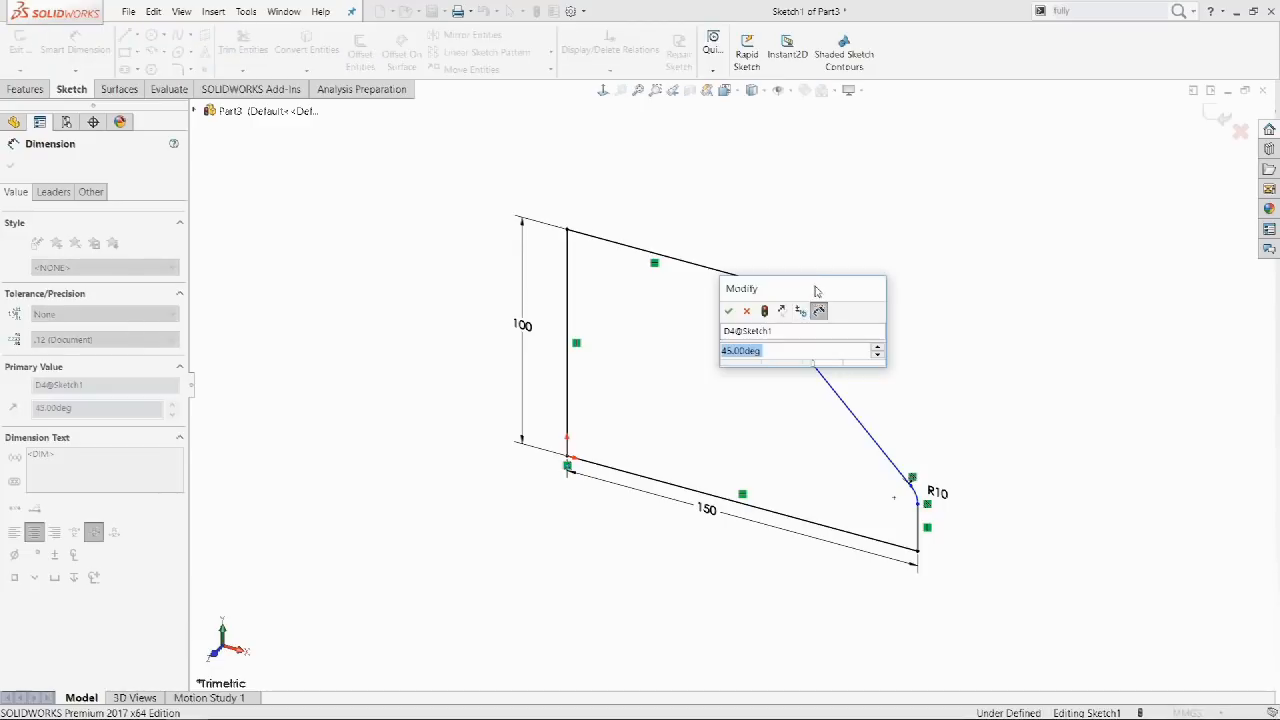
pyautogui.moveTo(817, 289); pyautogui.dragTo(995, 184)
pyautogui.click(1056, 240)
pyautogui.click(1056, 240)
pyautogui.click(1056, 240)
pyautogui.click(1056, 240)
pyautogui.click(1056, 240)
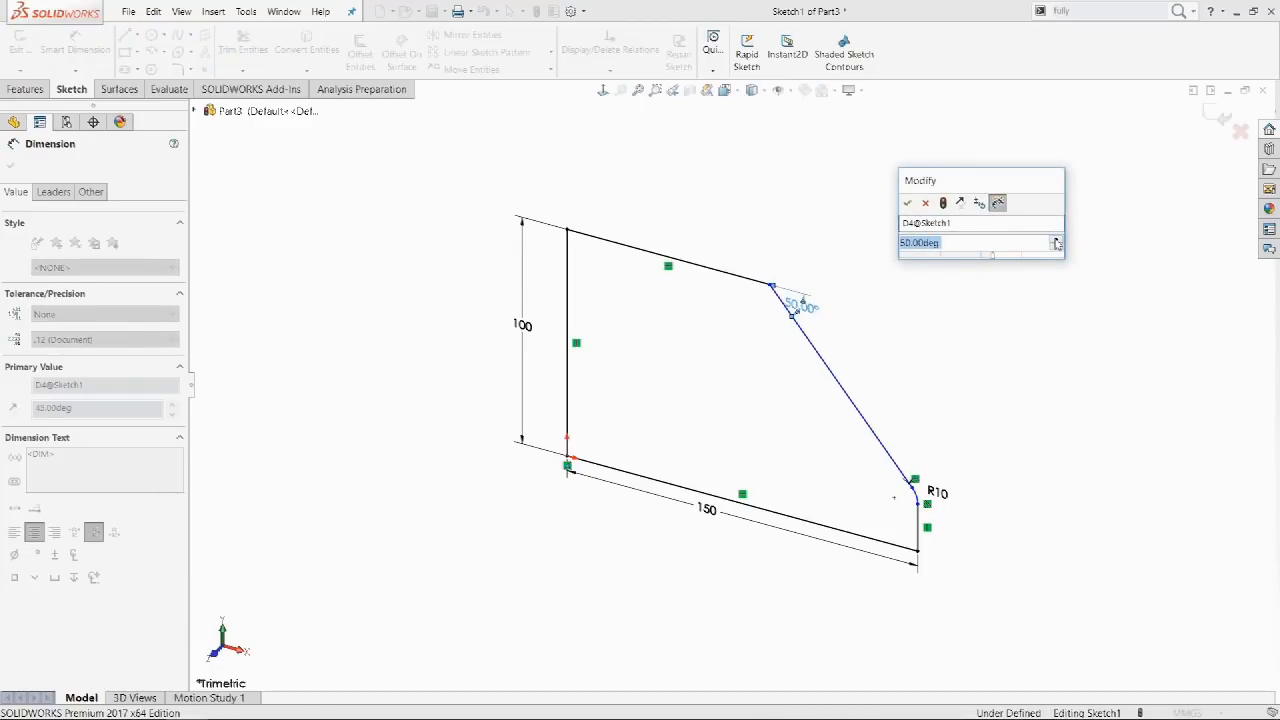
pyautogui.click(980, 203)
pyautogui.click(981, 200)
pyautogui.click(1056, 249)
pyautogui.click(1056, 249)
pyautogui.click(1056, 249)
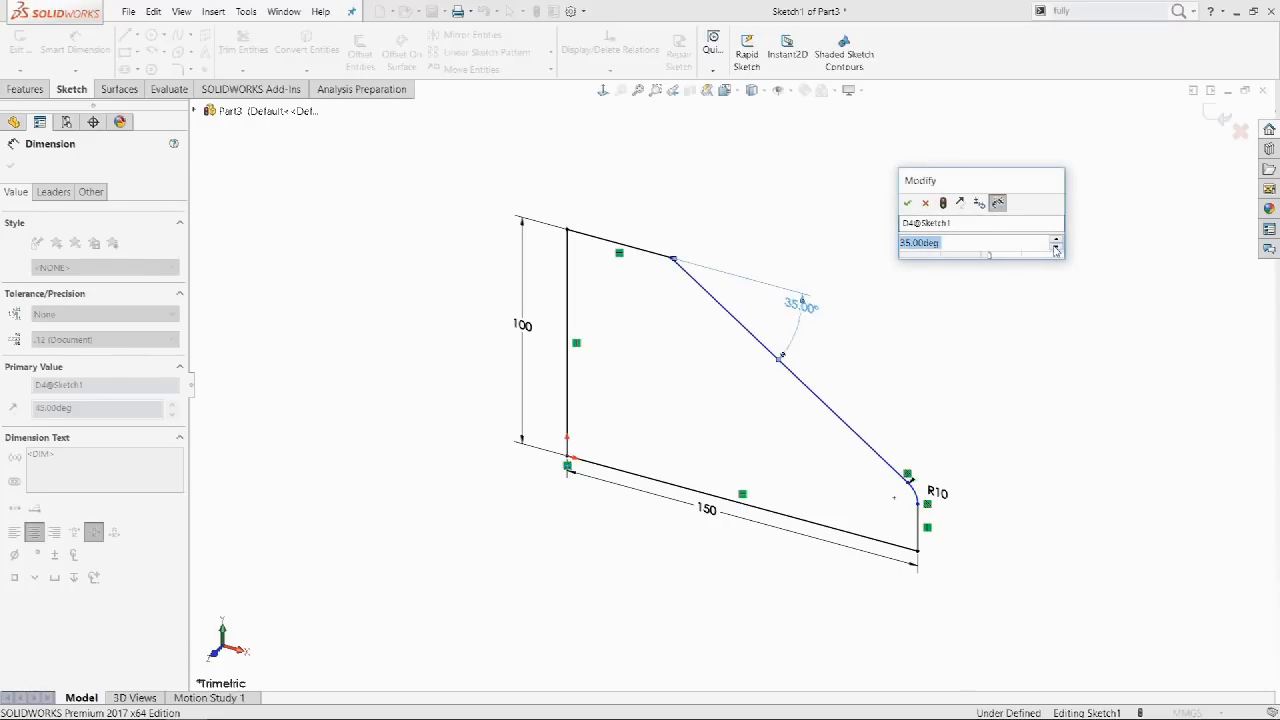
pyautogui.click(907, 202)
pyautogui.click(612, 201)
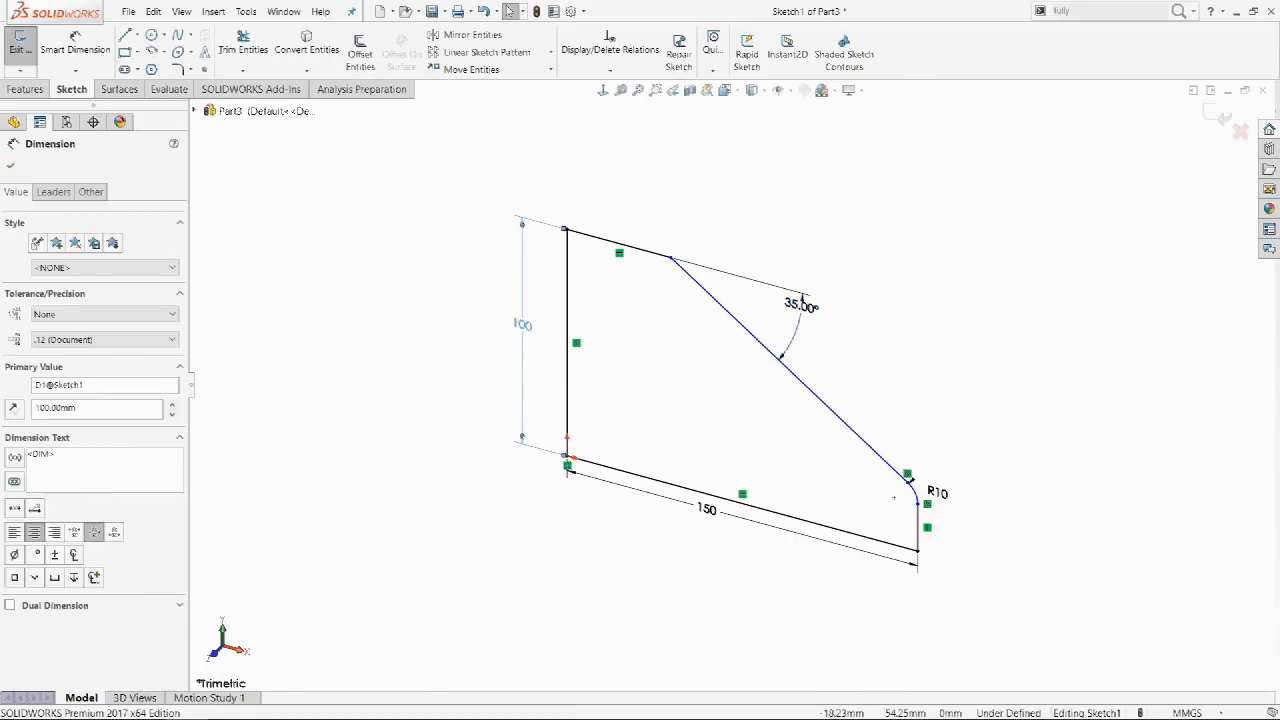
# Spin the 100 mm height up to 130 mm, change the step increment, then lower it to 110 mm.
pyautogui.doubleClick(522, 325)
pyautogui.click(400, 292)
pyautogui.click(400, 292)
pyautogui.click(400, 292)
pyautogui.rightClick(401, 297)
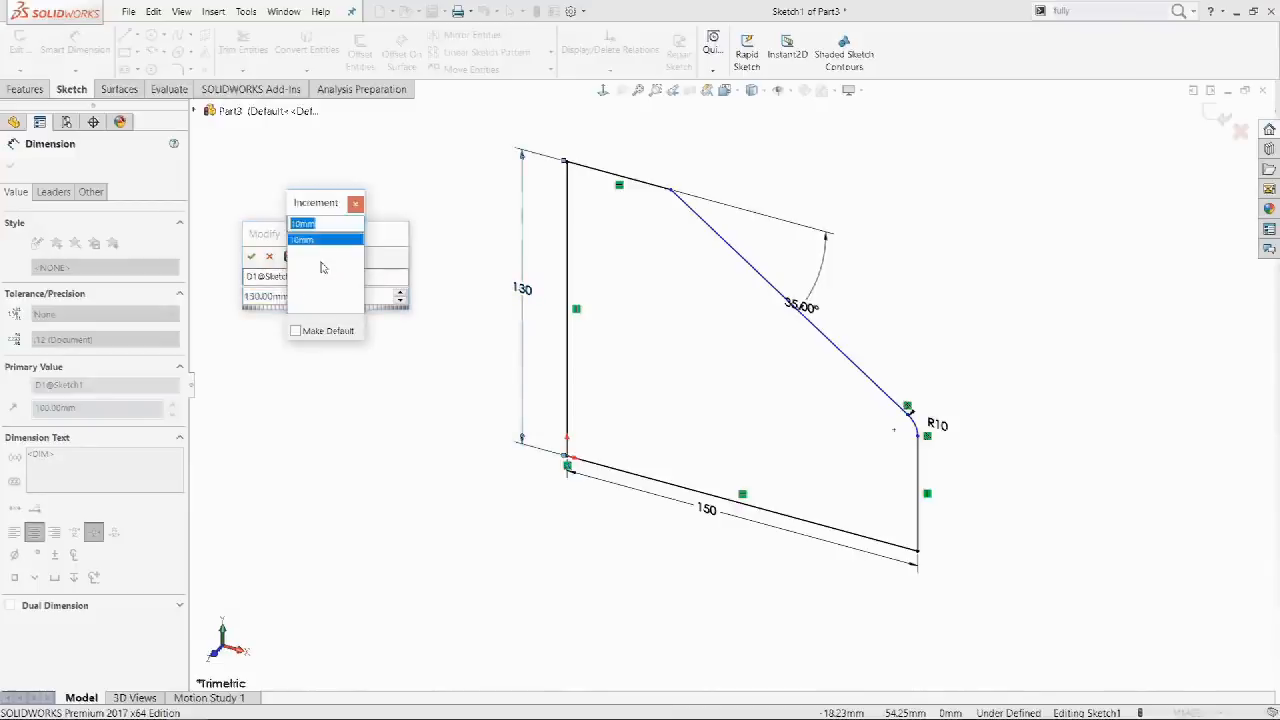
pyautogui.write('3')
pyautogui.press('Return')
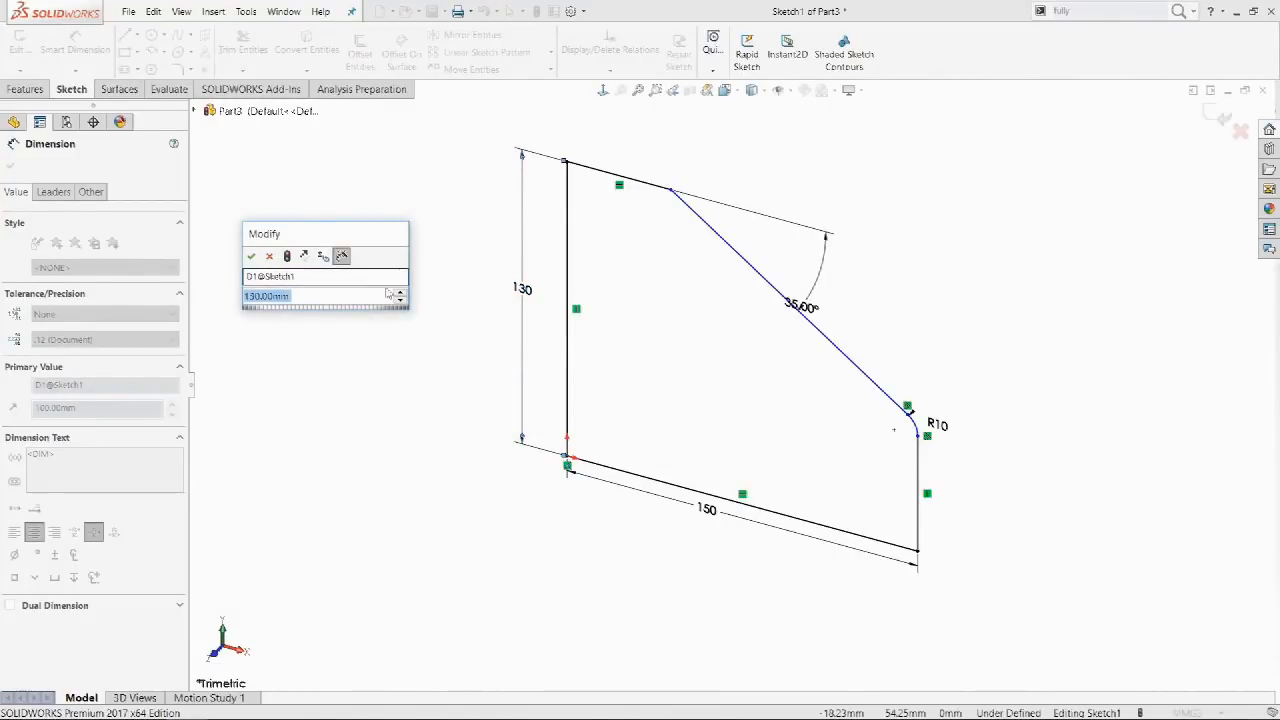
pyautogui.click(400, 302)
pyautogui.click(400, 302)
pyautogui.click(400, 302)
pyautogui.click(400, 302)
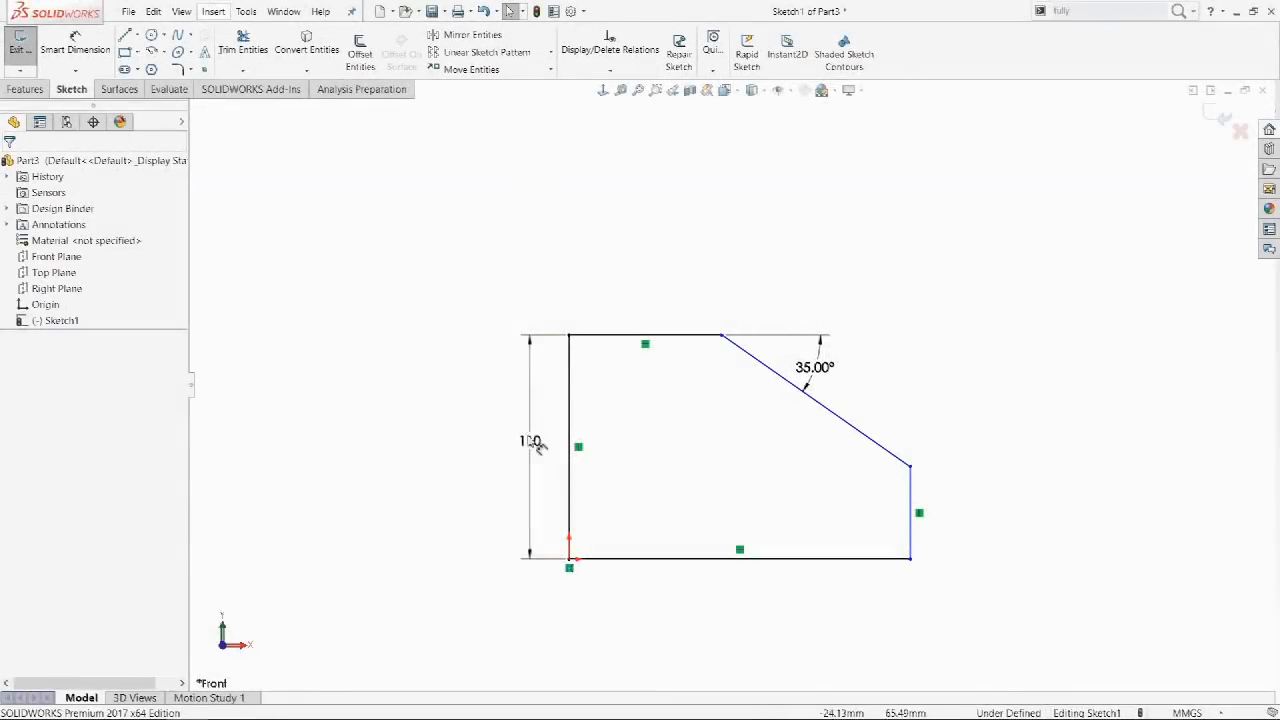
# Wheel the 110 mm height down to 47 and then up to 347 mm, using Alt for fine steps, and accept.
pyautogui.doubleClick(537, 445)
pyautogui.moveTo(481, 420); pyautogui.dragTo(304, 419)
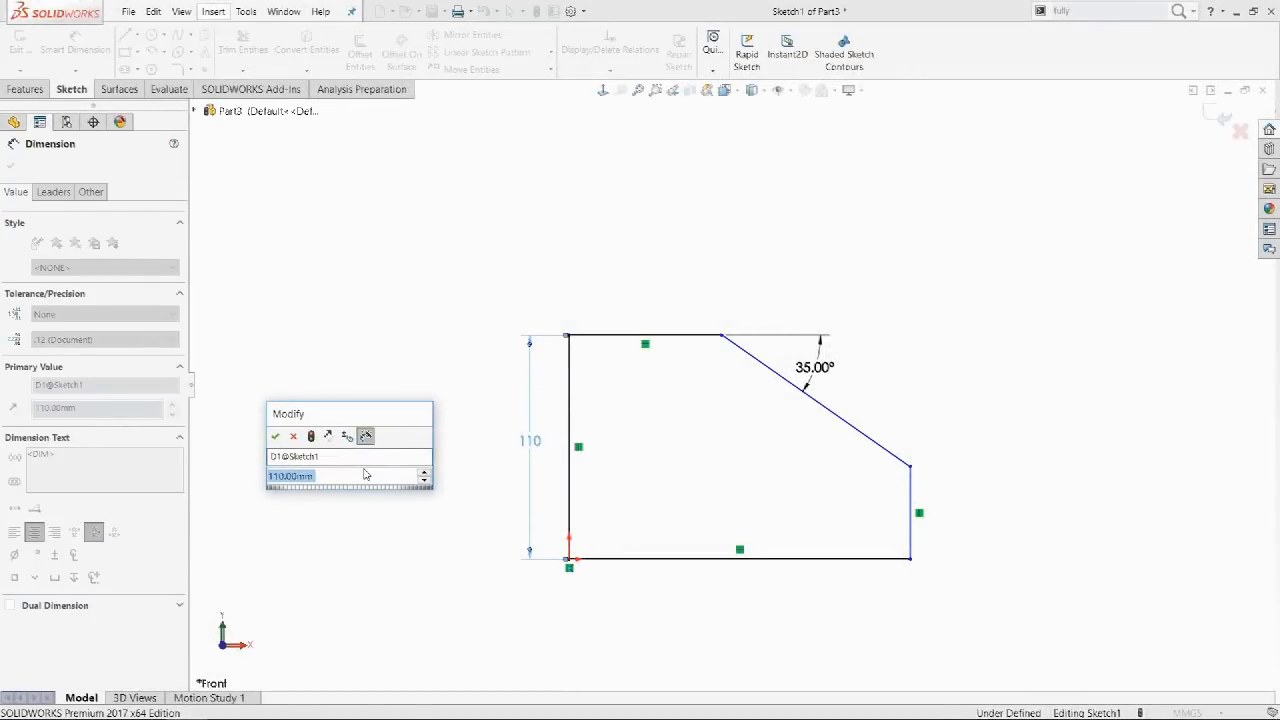
pyautogui.scroll(-1, 365, 474)
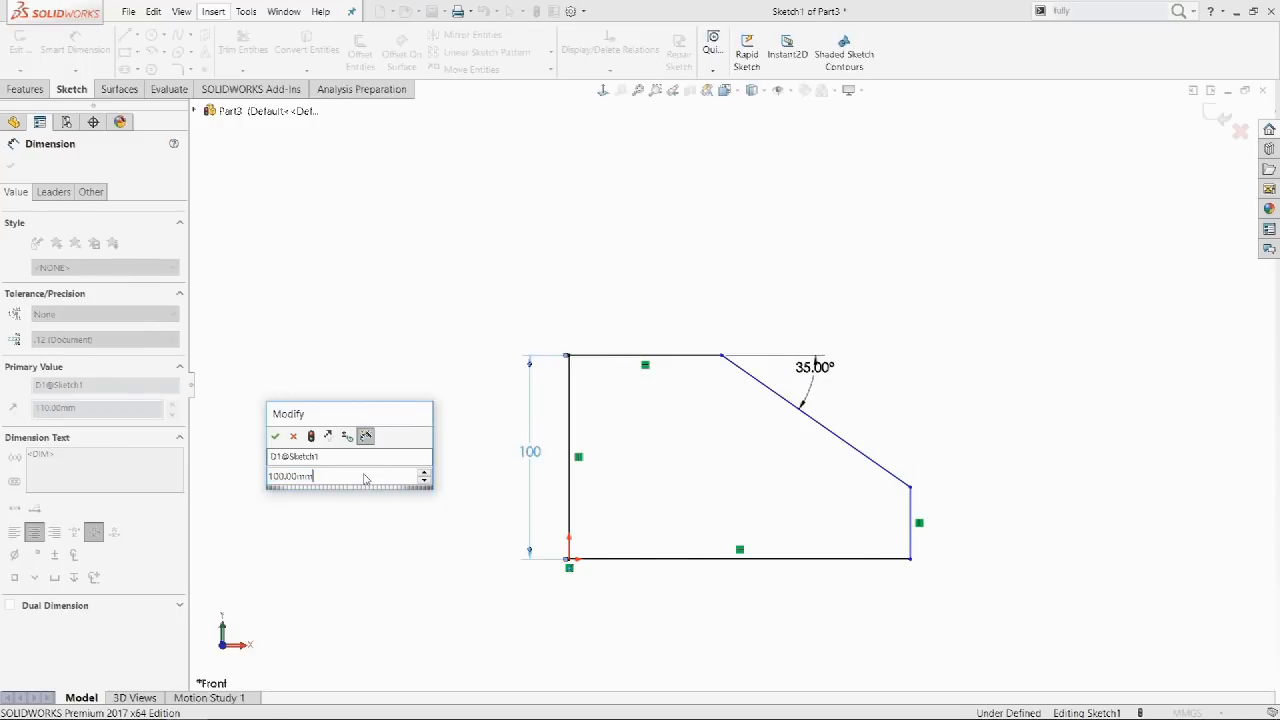
pyautogui.scroll(-2, 365, 476)
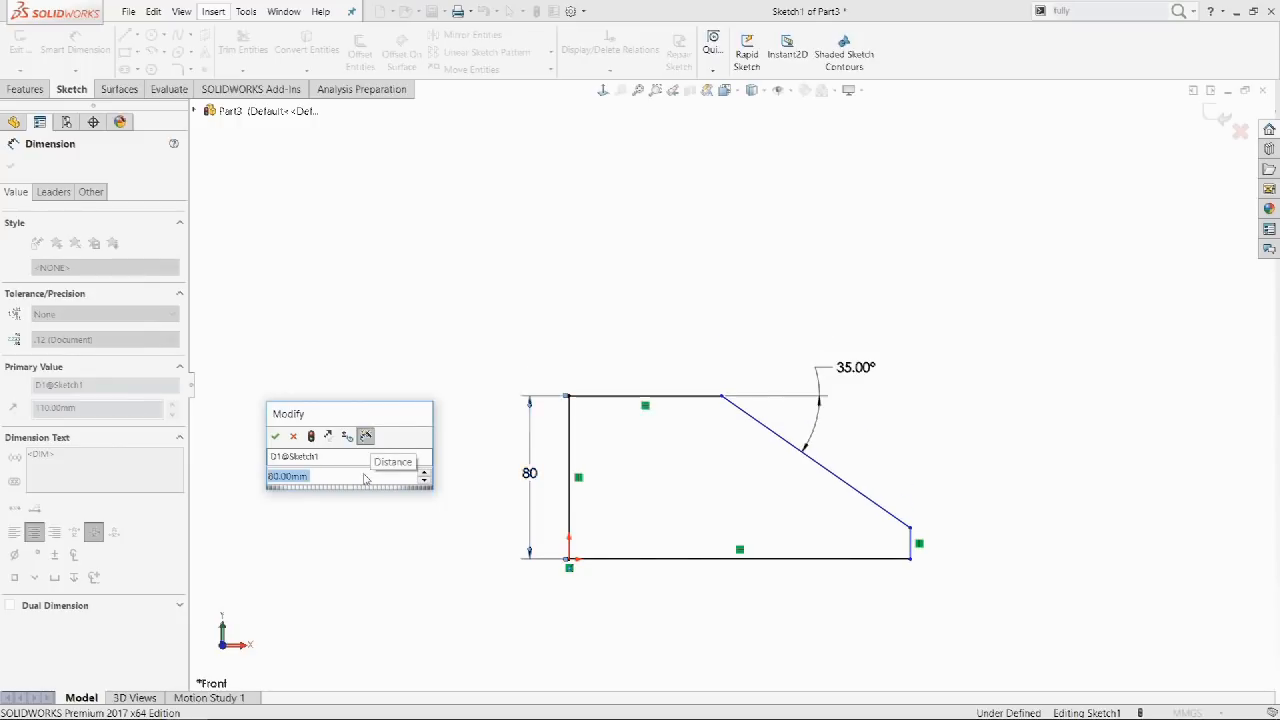
pyautogui.scroll(-1, 365, 478)
pyautogui.scroll(-1, 365, 479)
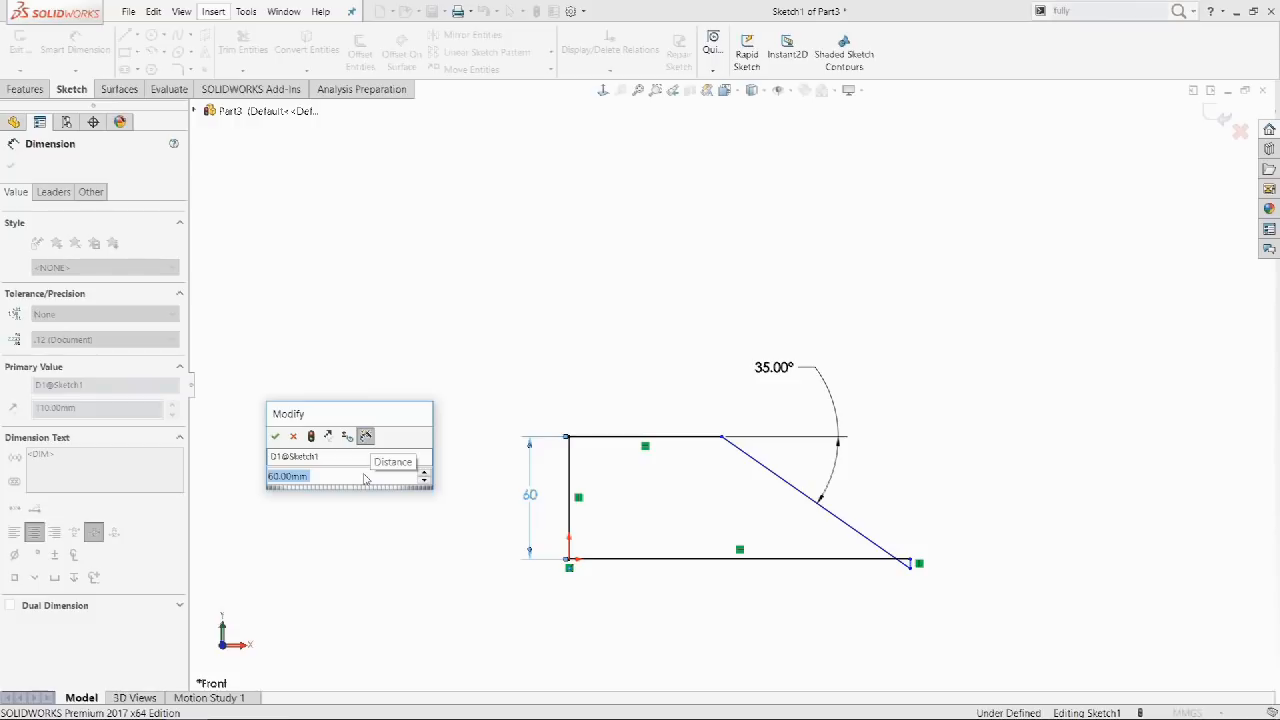
pyautogui.press('alt')
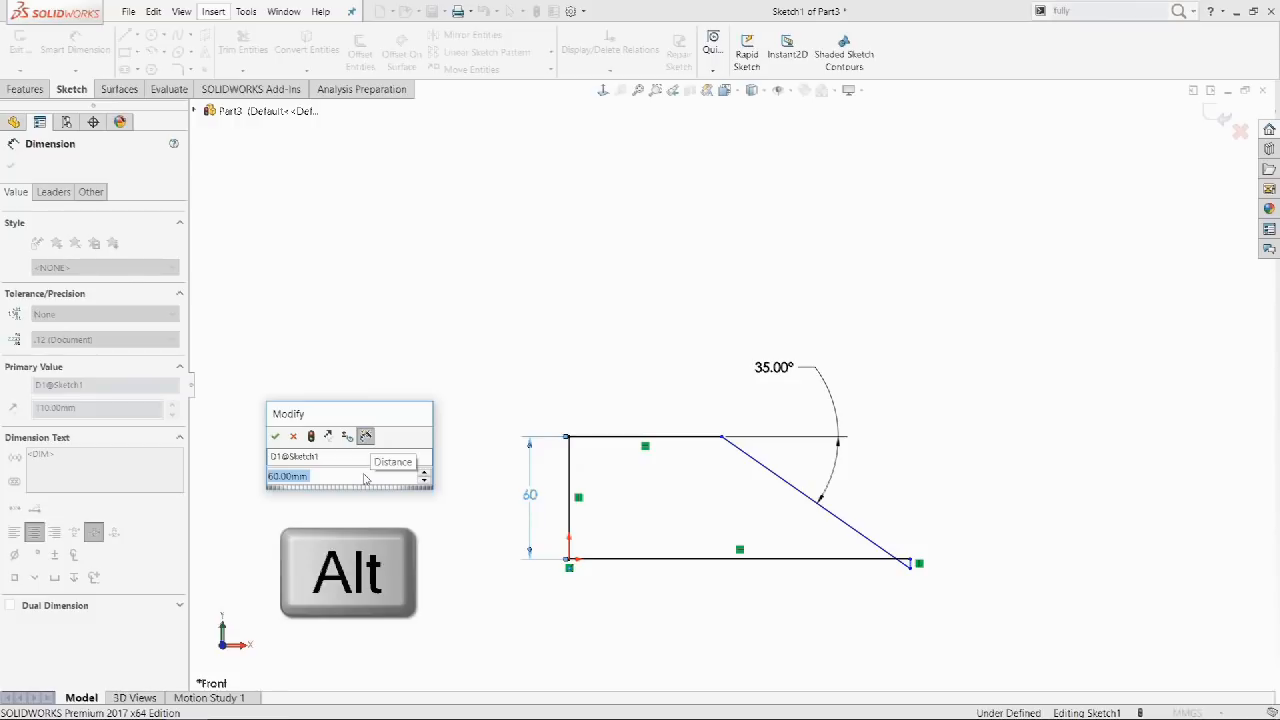
pyautogui.keyDown('alt'); pyautogui.scroll(-7, 365, 480); pyautogui.keyUp('alt')
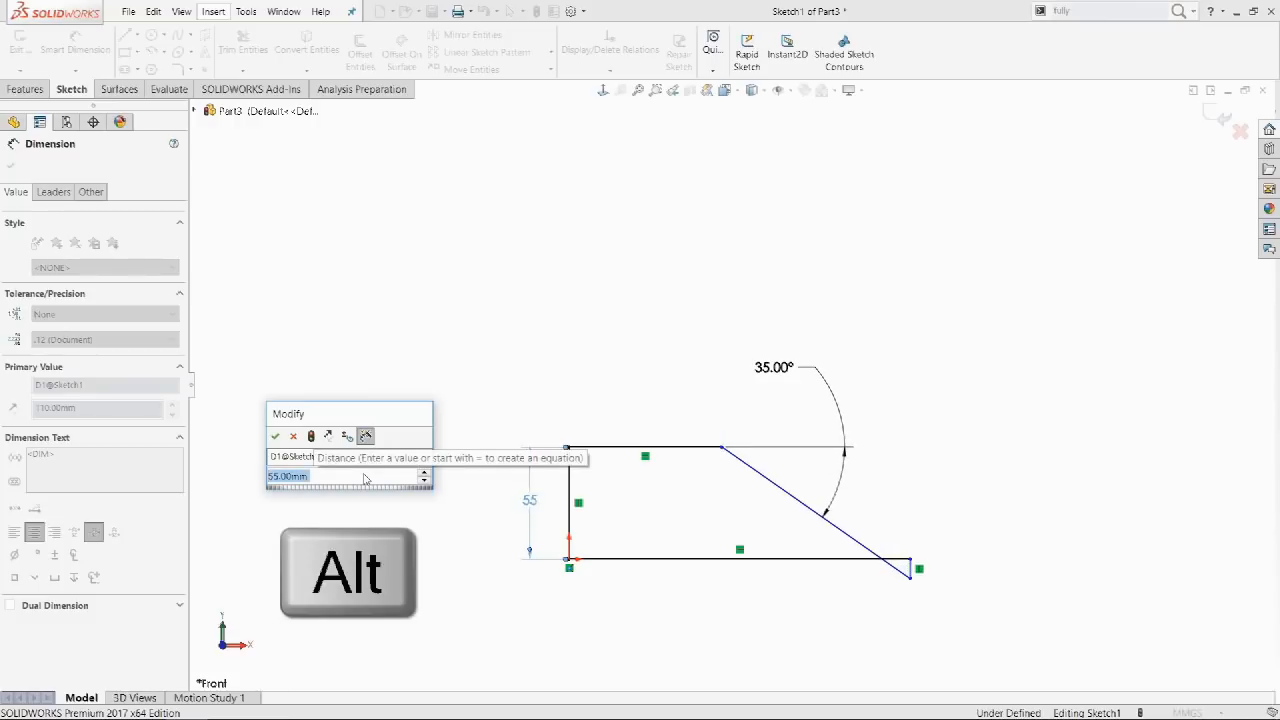
pyautogui.keyDown('alt'); pyautogui.scroll(-6, 365, 479); pyautogui.keyUp('alt')
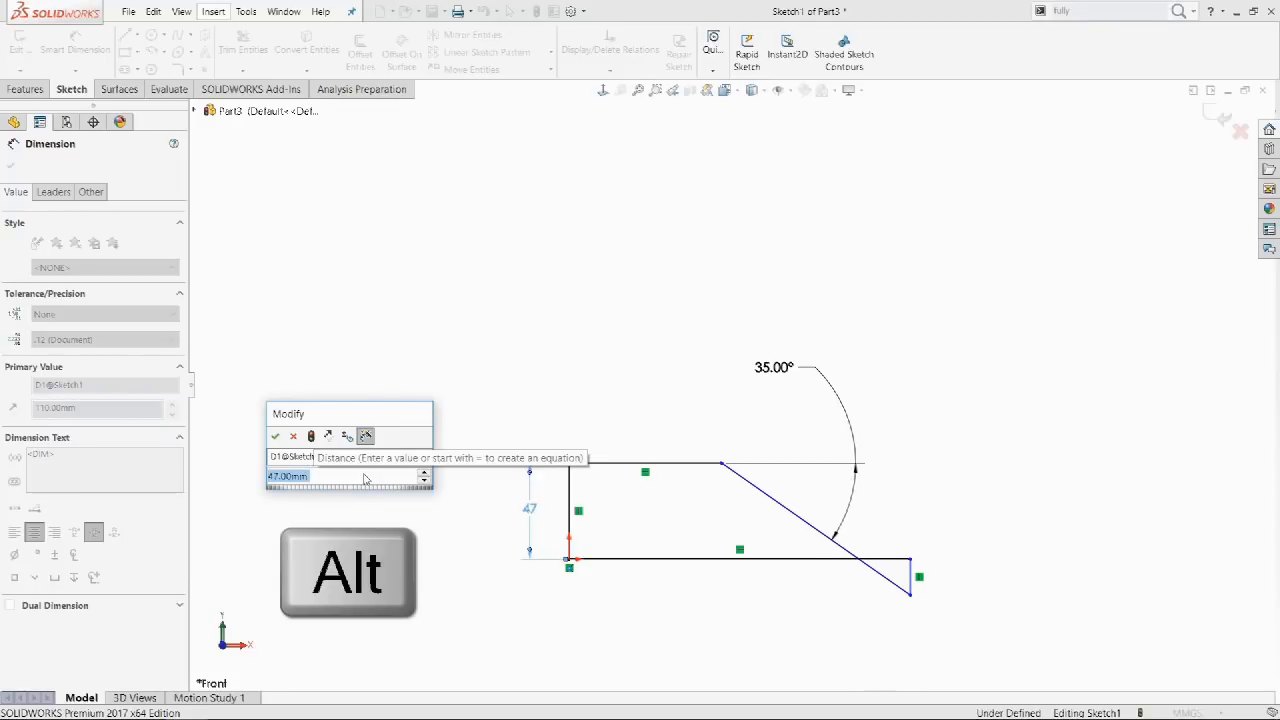
pyautogui.keyDown('ctrl'); pyautogui.scroll(2, 365, 479); pyautogui.keyUp('ctrl')
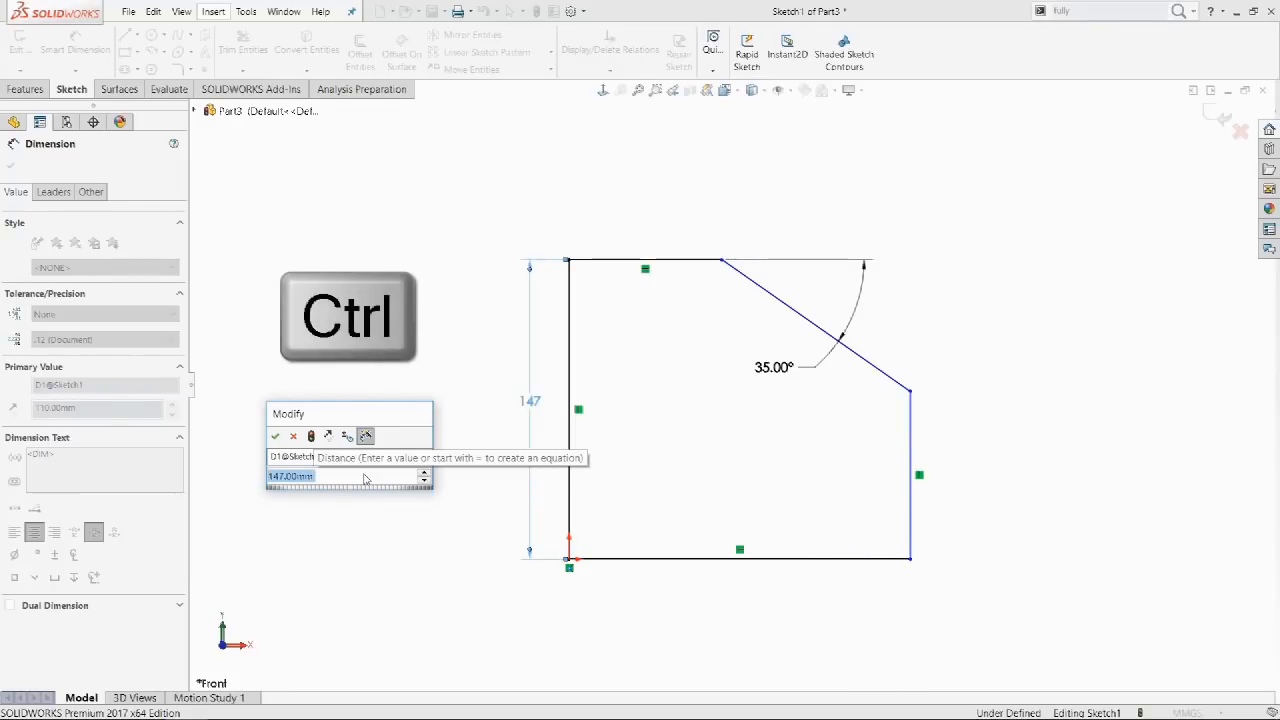
pyautogui.keyDown('ctrl'); pyautogui.scroll(1, 365, 479); pyautogui.keyUp('ctrl')
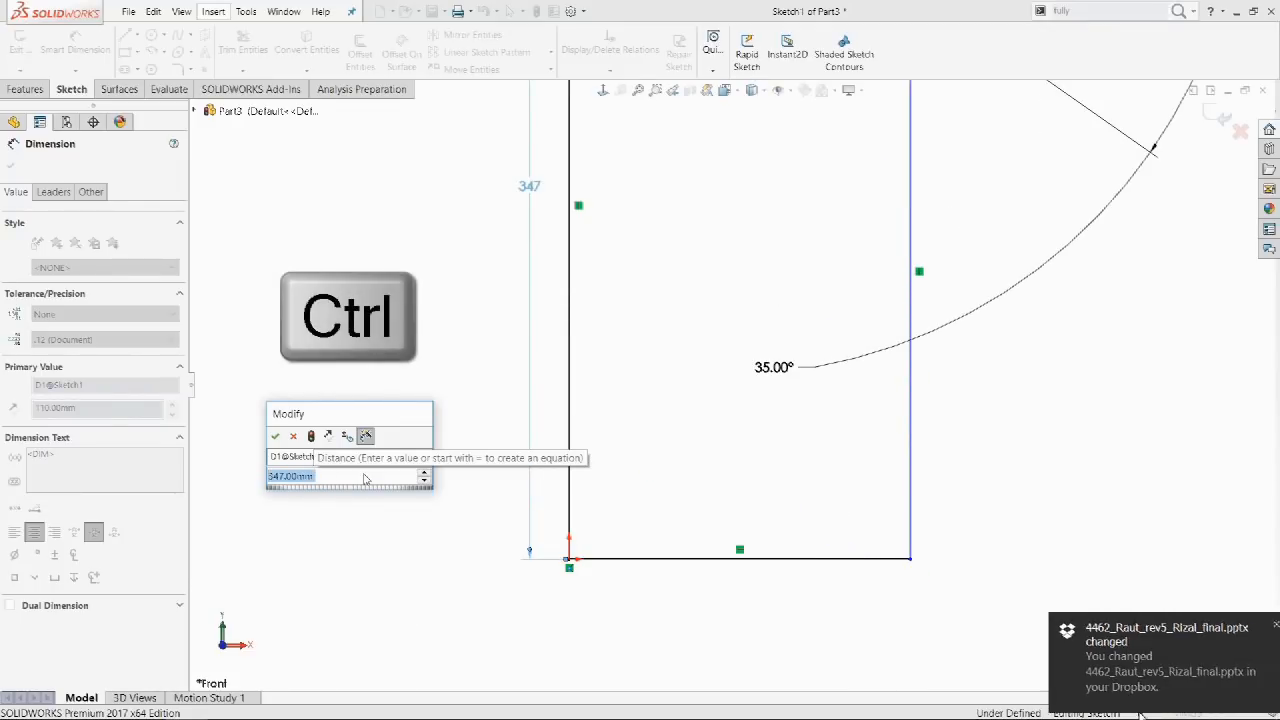
pyautogui.click(276, 437)
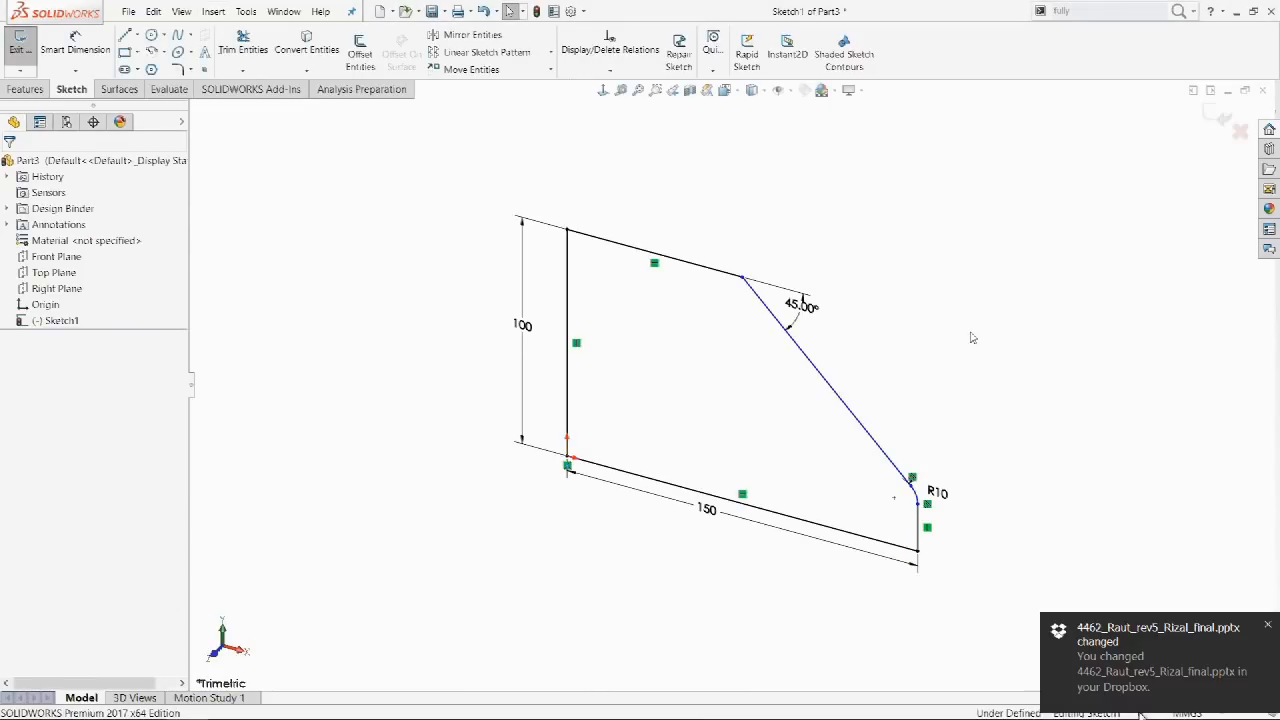
# Raise the 45° angle dimension a few steps with the spin arrow.
pyautogui.doubleClick(804, 313)
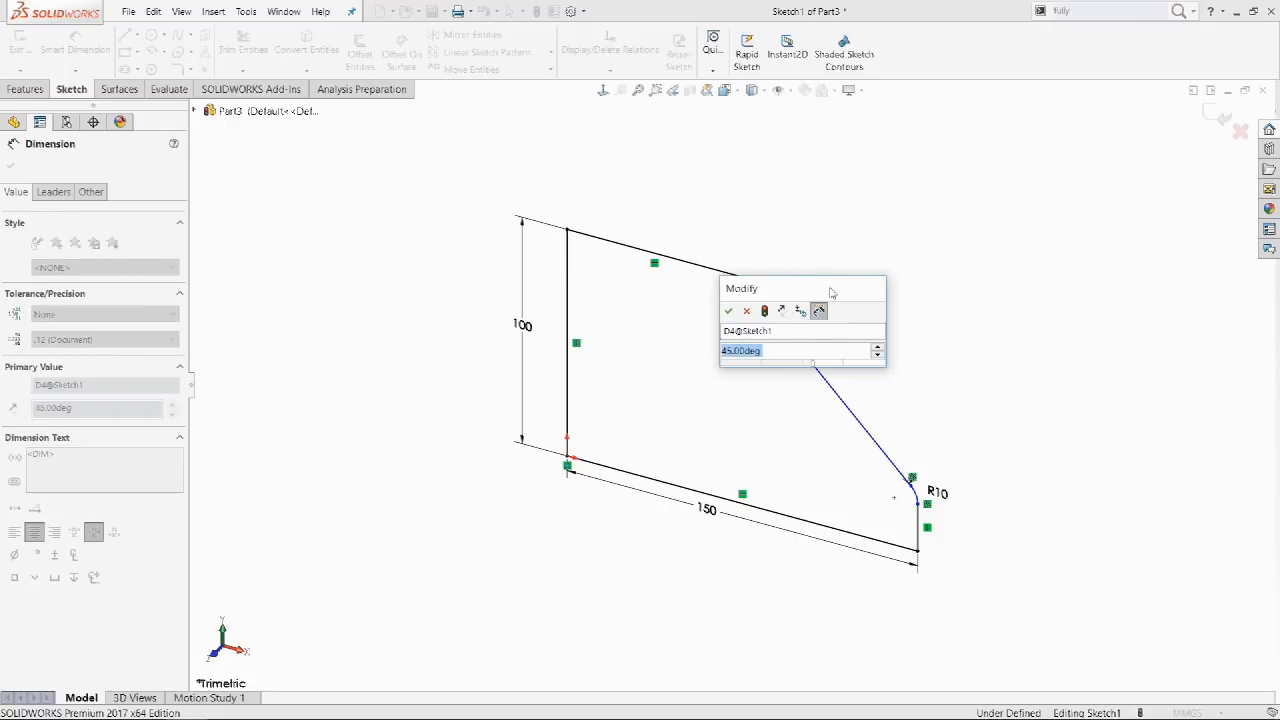
pyautogui.moveTo(811, 285); pyautogui.dragTo(995, 182)
pyautogui.click(1056, 241)
pyautogui.click(1056, 241)
pyautogui.click(1056, 241)
pyautogui.click(1056, 241)
# Set the angle increment to 1° and raise the angle past 50°.
pyautogui.click(1056, 241)
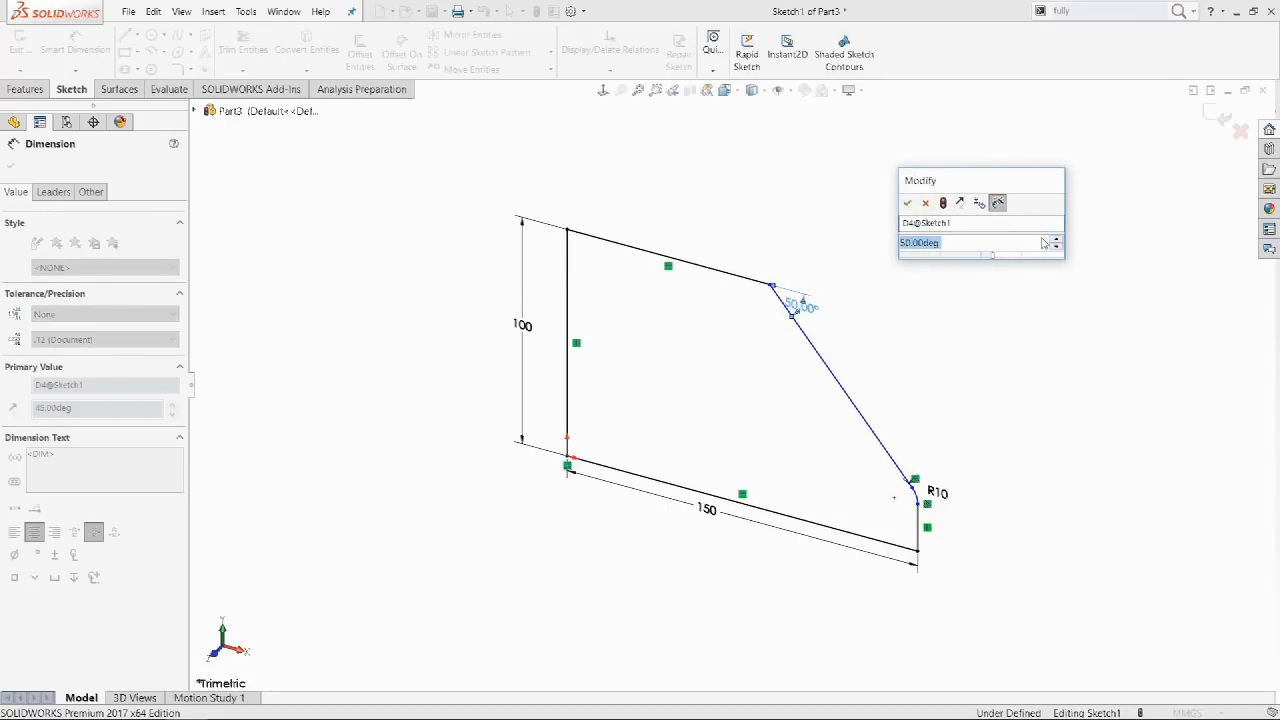
pyautogui.click(997, 202)
pyautogui.click(981, 200)
pyautogui.press('Return')
pyautogui.click(1056, 241)
pyautogui.click(1056, 241)
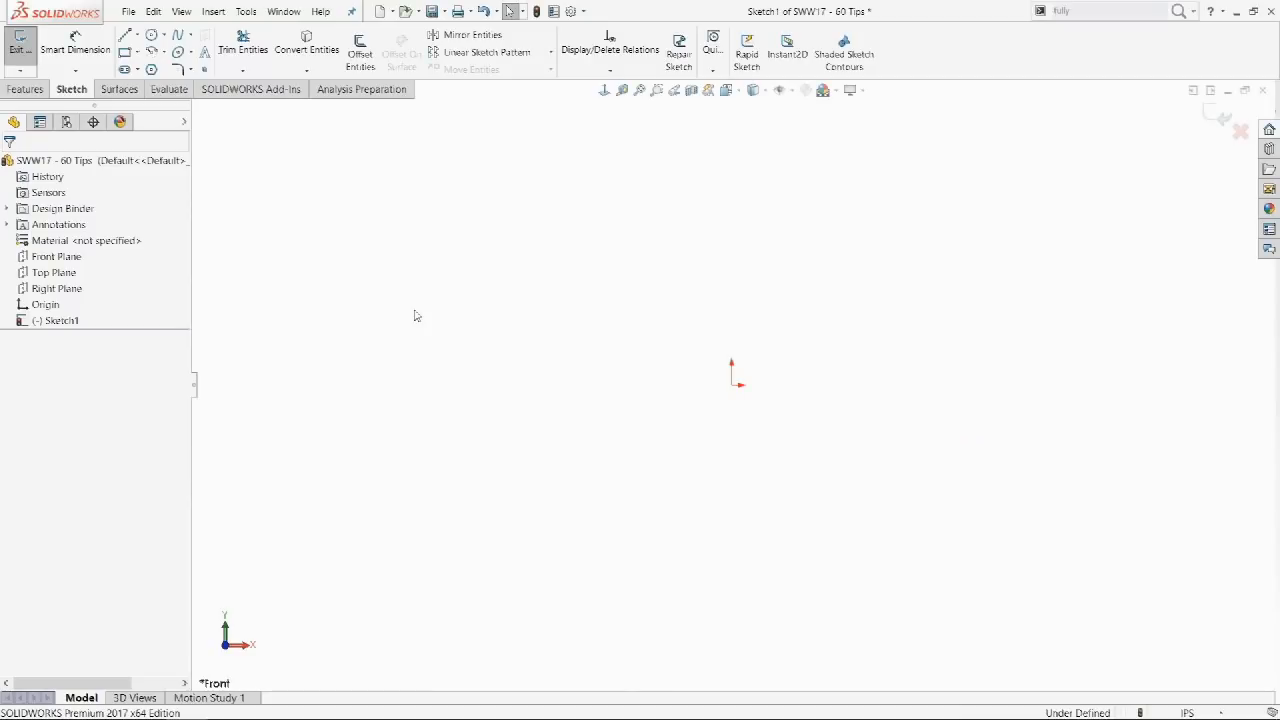
# Draw six circles: a large one centred on the origin and five smaller ones around it.
pyautogui.click(151, 35)
pyautogui.moveTo(731, 385)
pyautogui.mouseDown()
pyautogui.moveTo(766, 403)
pyautogui.moveTo(822, 268)
pyautogui.mouseUp()
pyautogui.press('Escape')
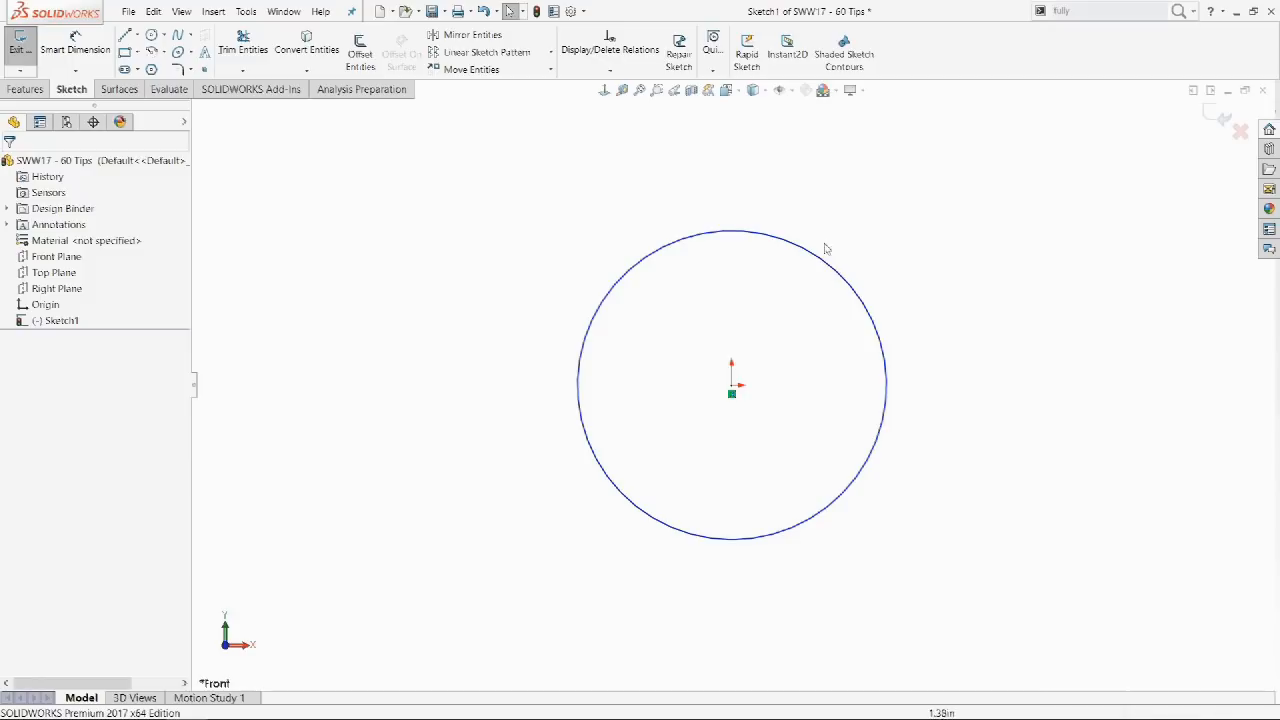
pyautogui.click(152, 36)
pyautogui.moveTo(362, 302)
pyautogui.mouseDown()
pyautogui.moveTo(389, 289)
pyautogui.moveTo(408, 248)
pyautogui.mouseUp()
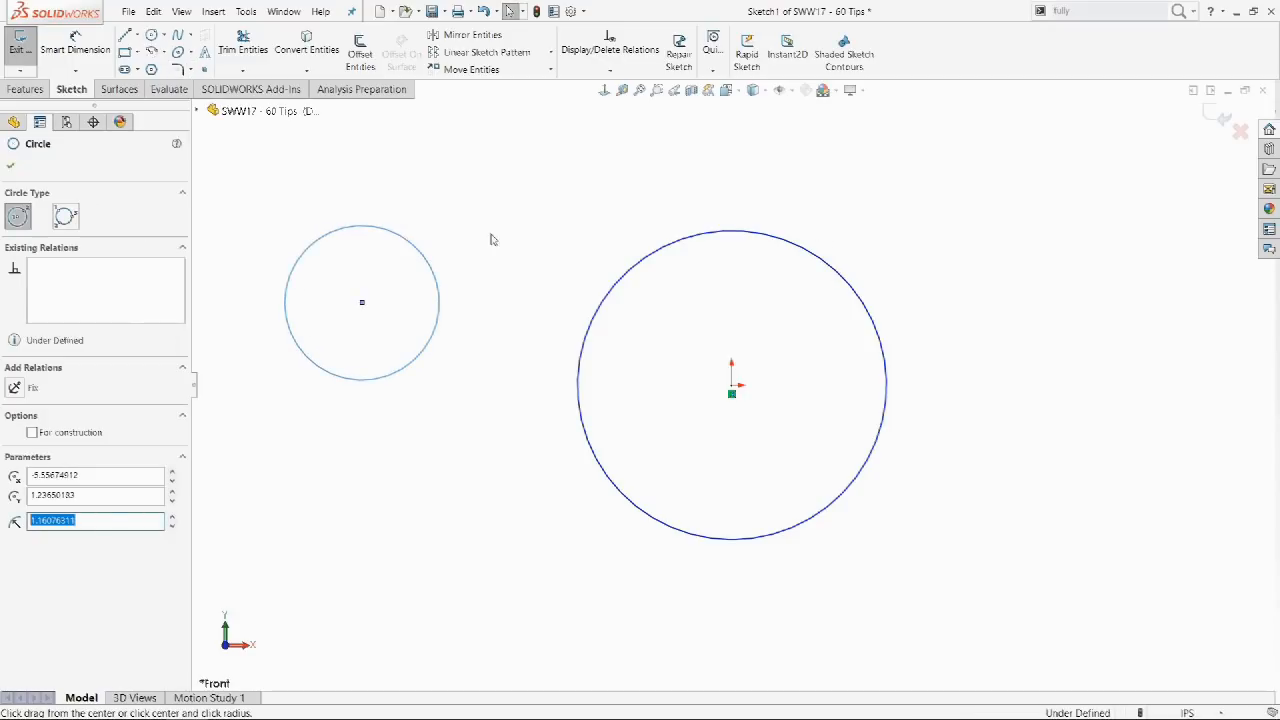
pyautogui.press('Escape')
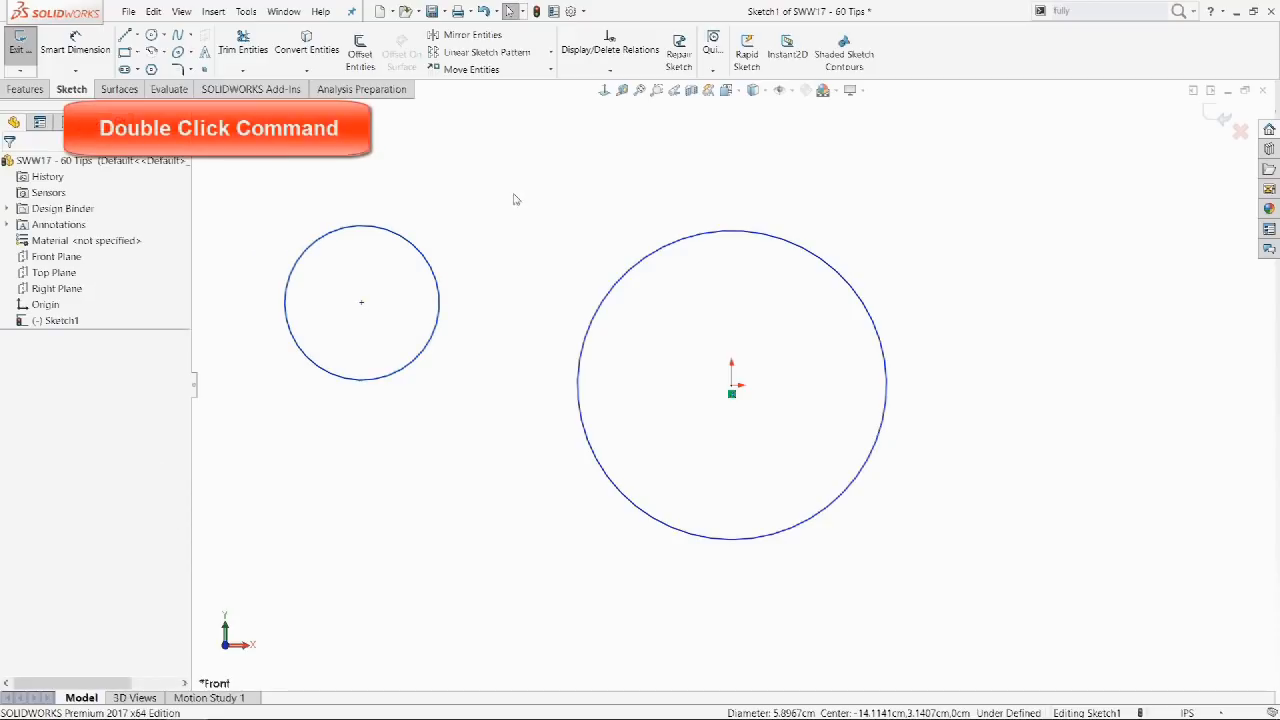
pyautogui.doubleClick(152, 36)
pyautogui.moveTo(543, 212); pyautogui.dragTo(576, 174)
pyautogui.moveTo(1008, 218); pyautogui.dragTo(1061, 194)
pyautogui.moveTo(1093, 471); pyautogui.dragTo(1150, 438)
pyautogui.moveTo(1122, 337); pyautogui.dragTo(1153, 329)
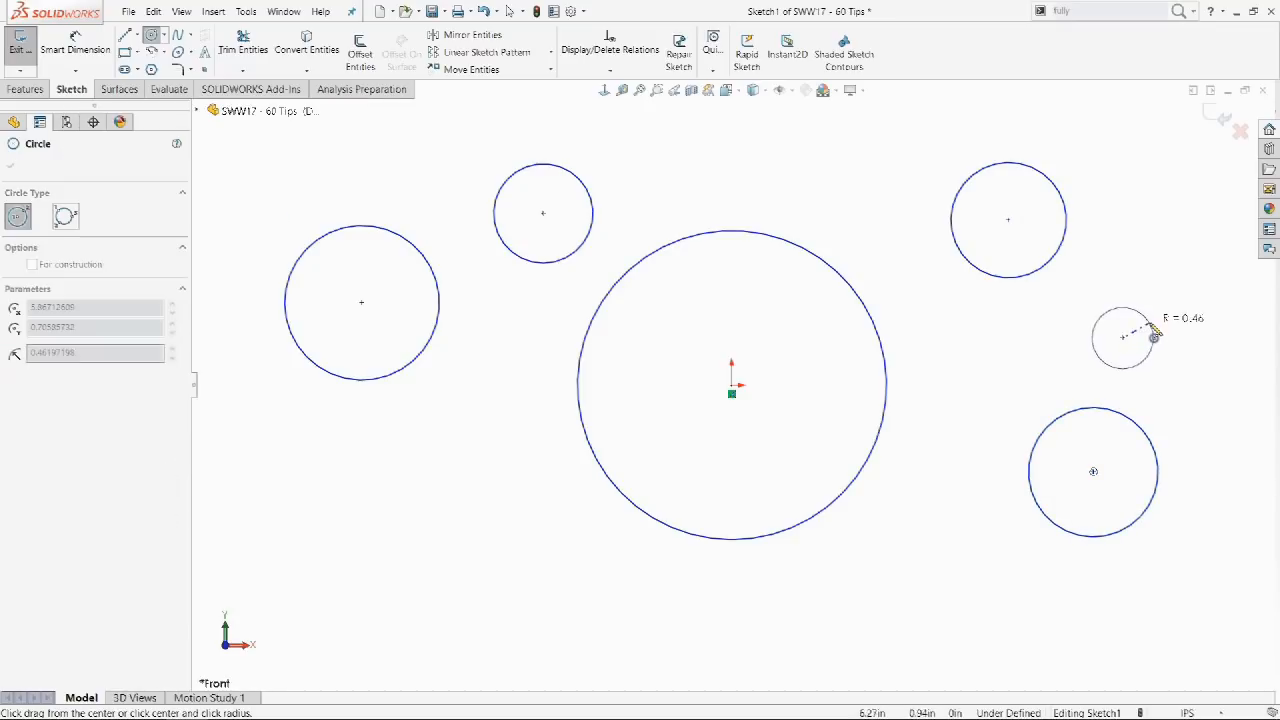
pyautogui.press('Escape')
# Dimension the large centre circle at Ø4.64 and the small upper circle at Ø1.49.
pyautogui.click(95, 48)
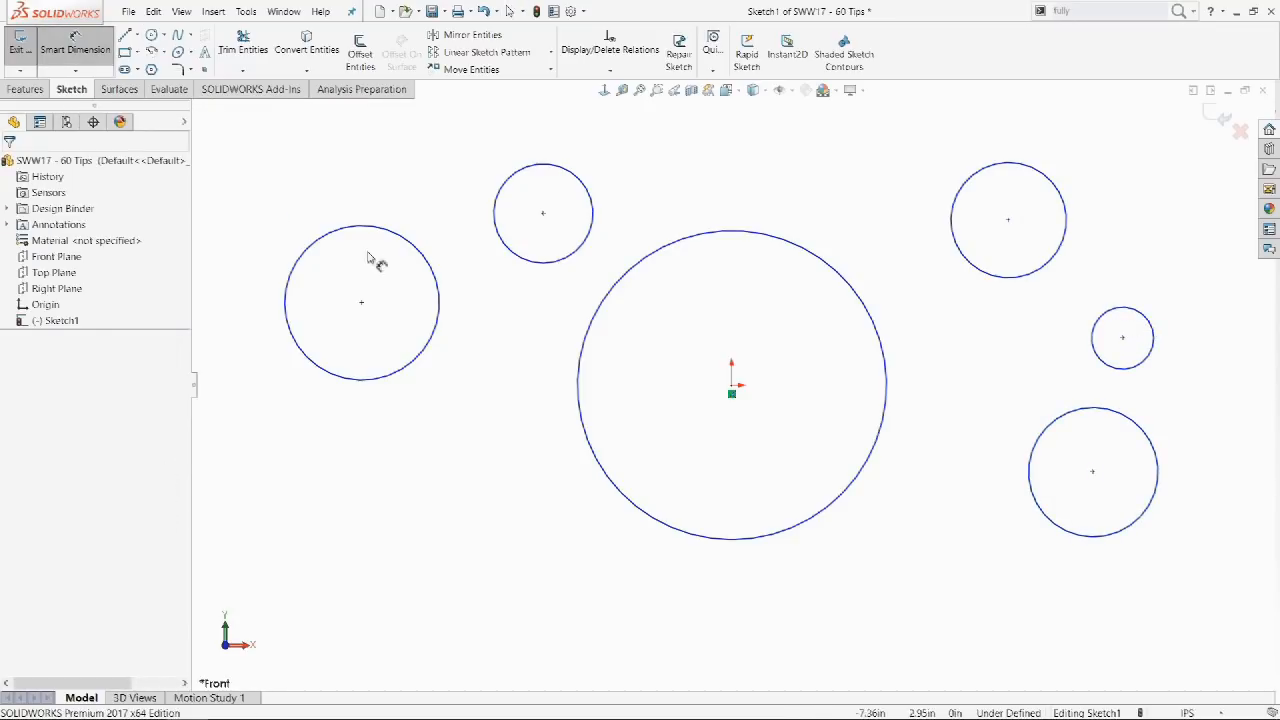
pyautogui.click(582, 350)
pyautogui.click(706, 323)
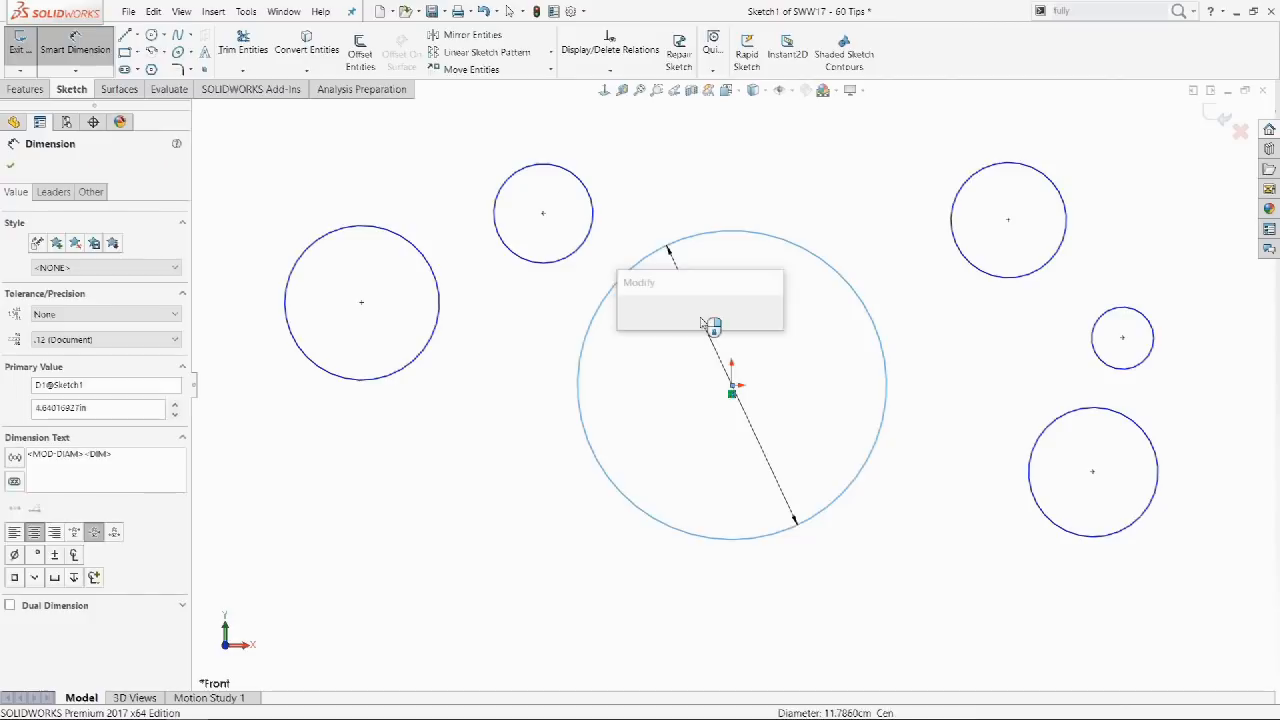
pyautogui.press('Return')
pyautogui.press('Escape')
pyautogui.doubleClick(75, 45)
pyautogui.click(546, 164)
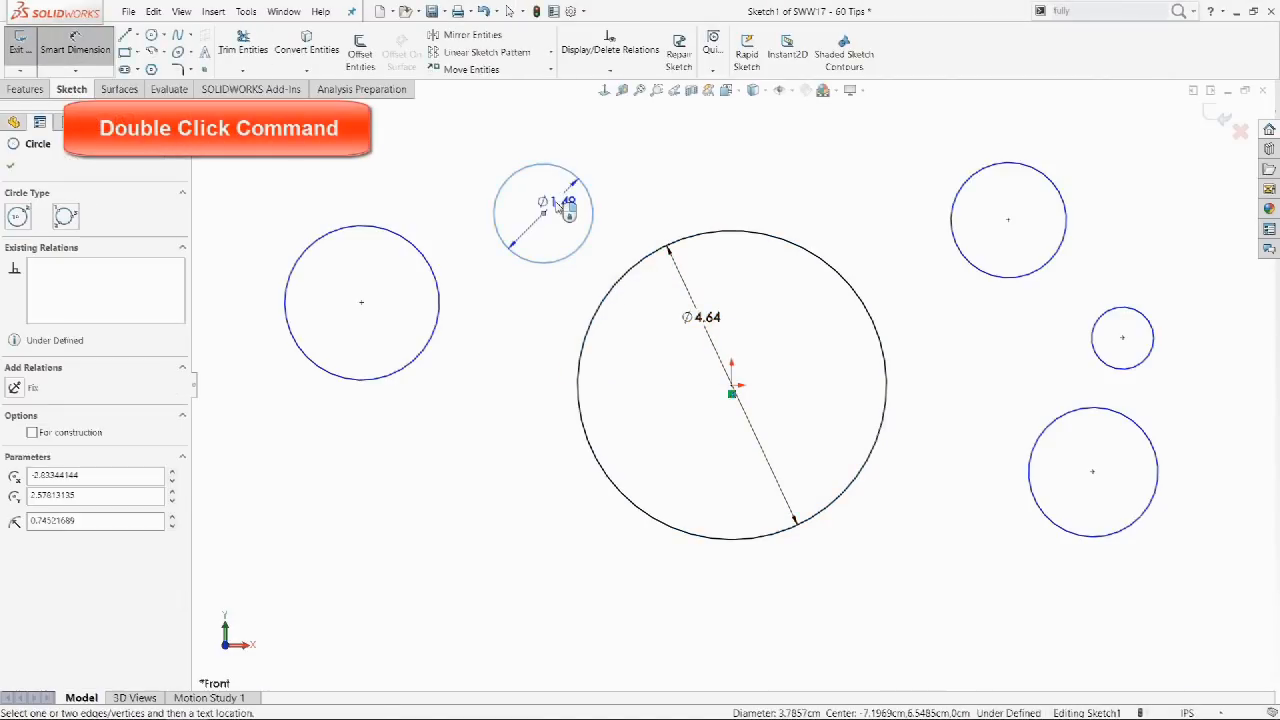
pyautogui.click(563, 203)
pyautogui.press('Return')
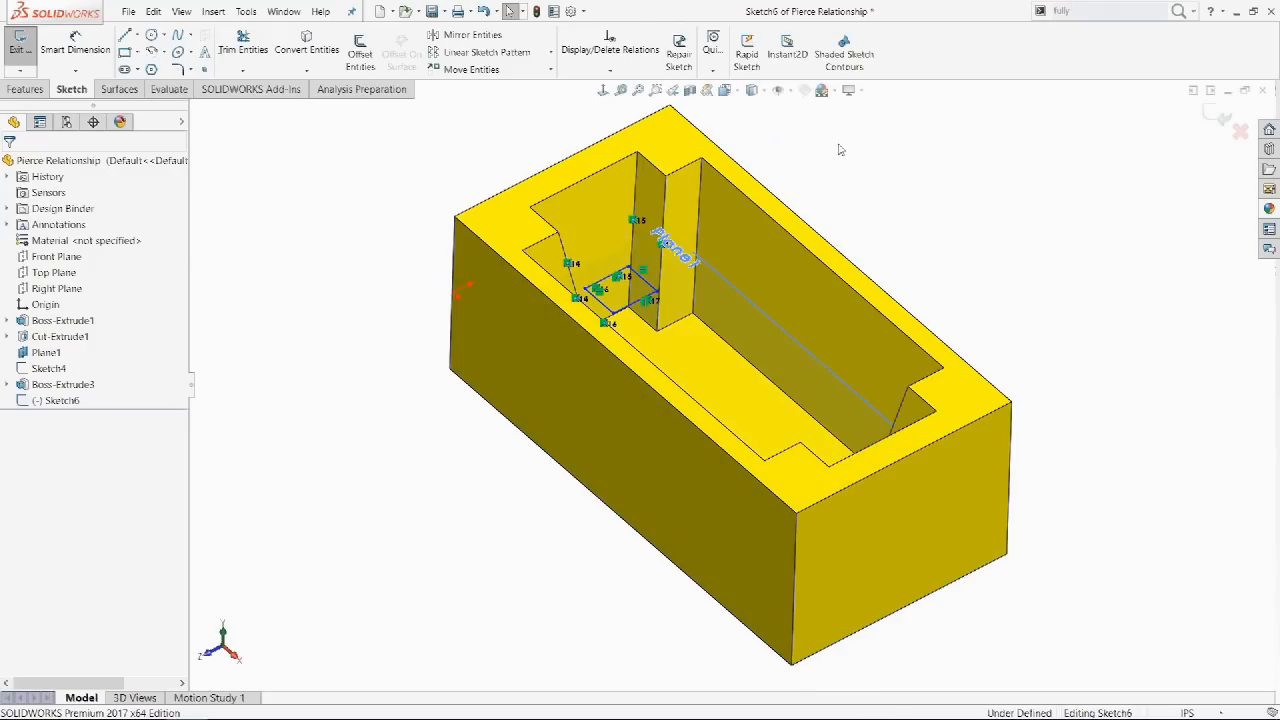
# View the sketch face-on and drag the diagonal line's end to resize the rectangle.
pyautogui.click(603, 91)
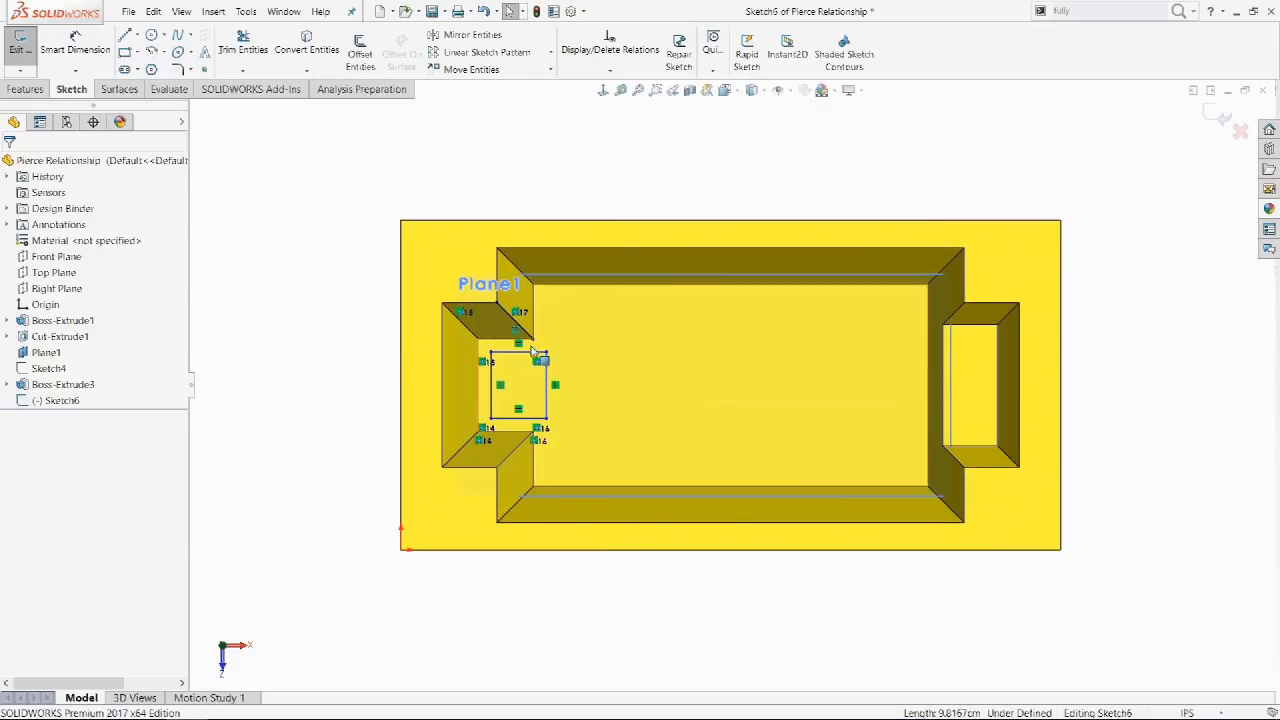
pyautogui.moveTo(534, 340); pyautogui.dragTo(594, 400)
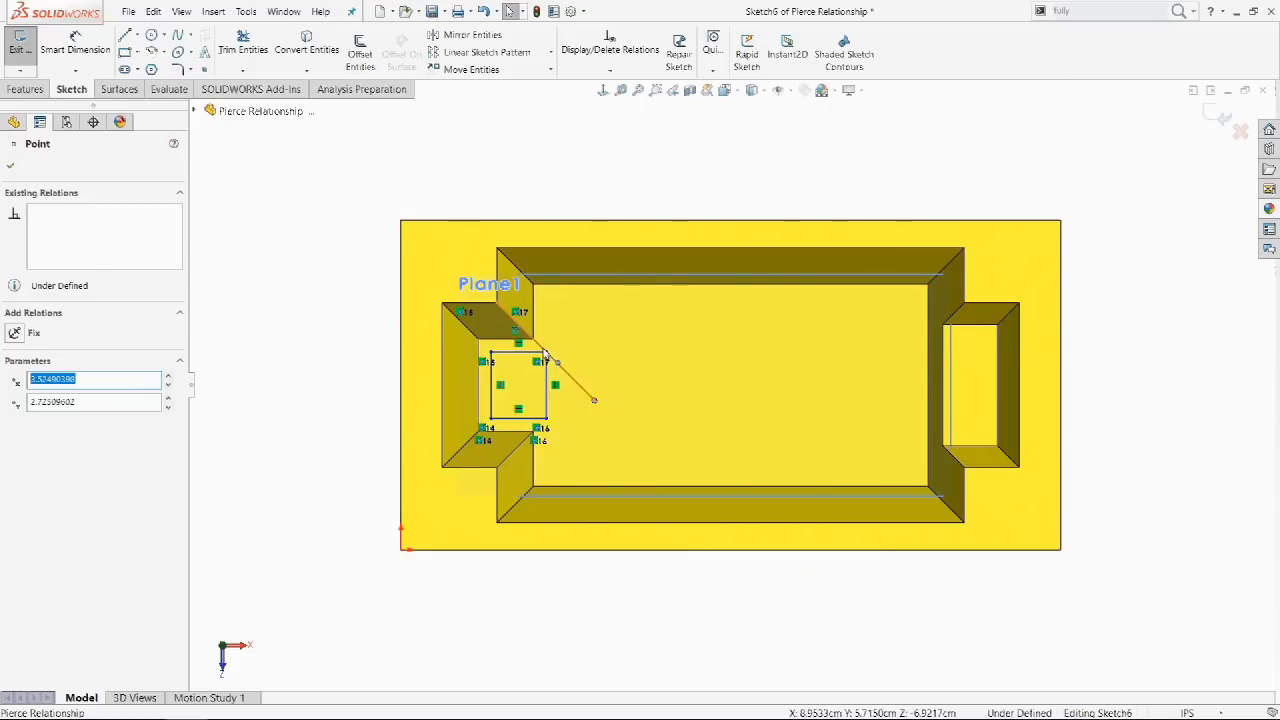
pyautogui.moveTo(547, 352)
pyautogui.mouseDown()
pyautogui.moveTo(564, 369)
pyautogui.moveTo(537, 330)
pyautogui.moveTo(549, 356)
pyautogui.mouseUp()
# Pierce the rectangle's bottom-right corner onto the model edge and view the result in 3-D.
pyautogui.click(390, 360)
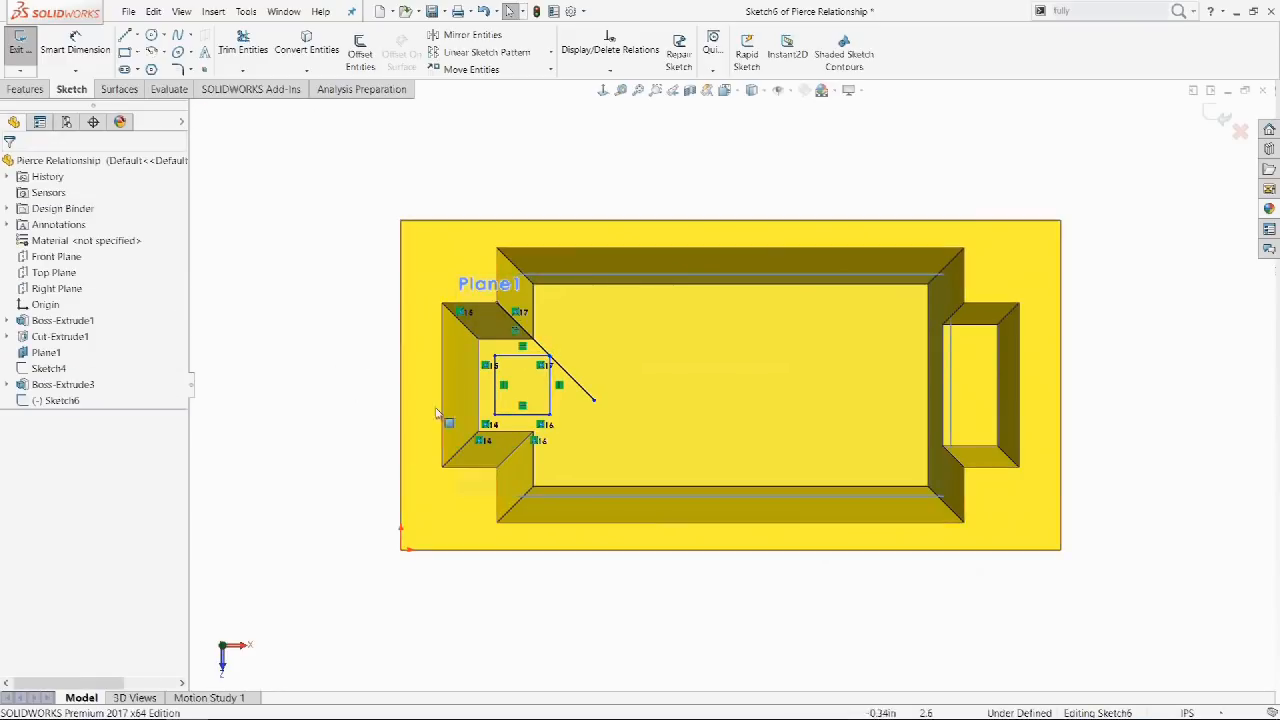
pyautogui.click(550, 415)
pyautogui.keyDown('ctrl'); pyautogui.click(527, 455); pyautogui.keyUp('ctrl')
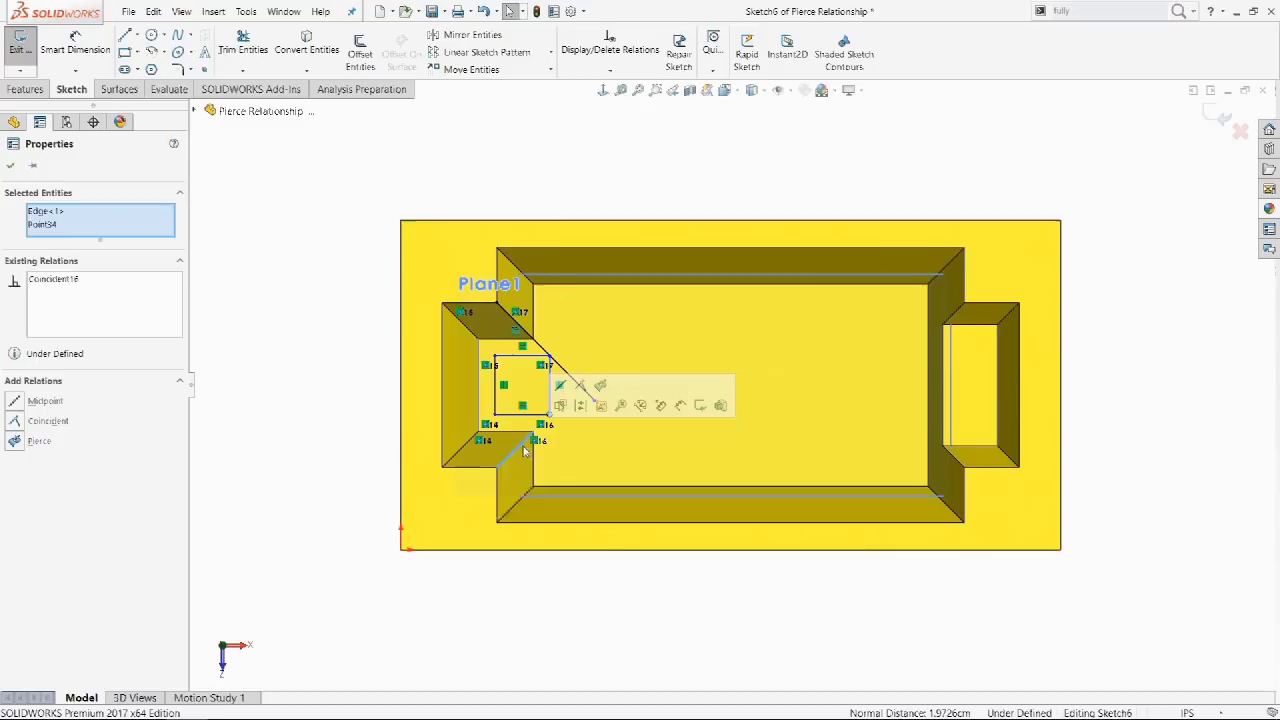
pyautogui.click(601, 386)
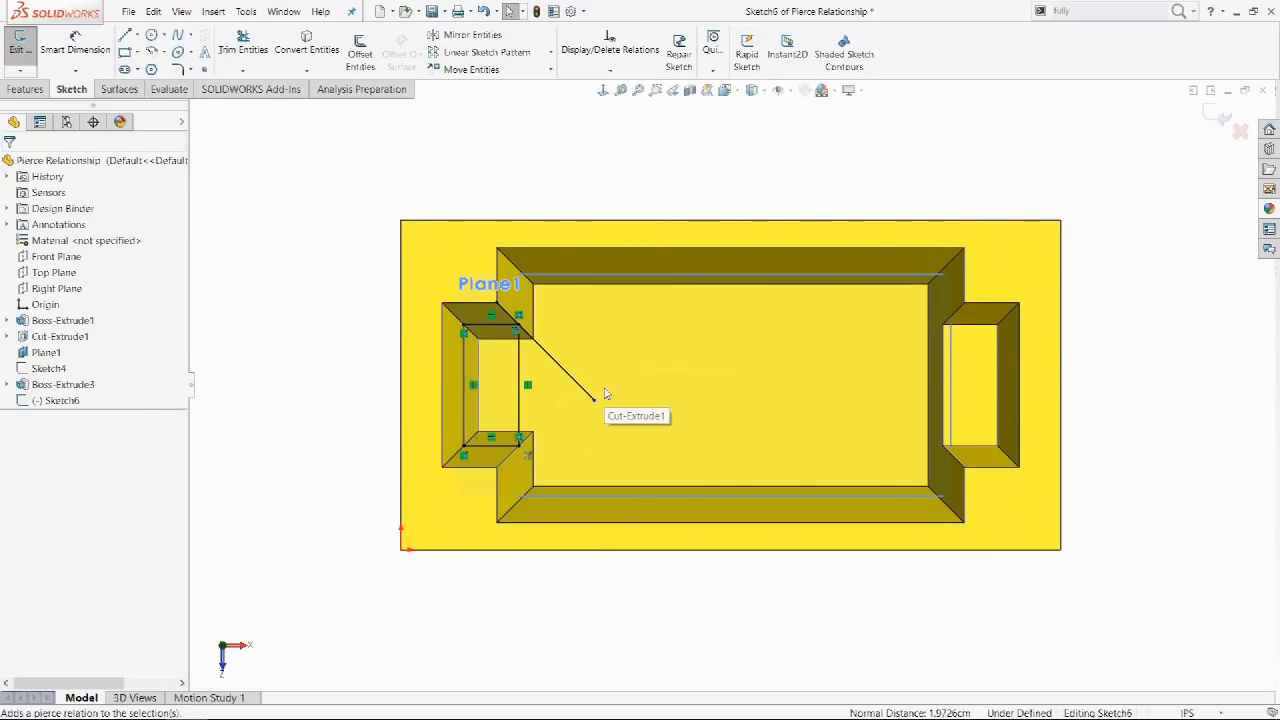
pyautogui.moveTo(606, 395); pyautogui.dragTo(505, 217, button='middle')
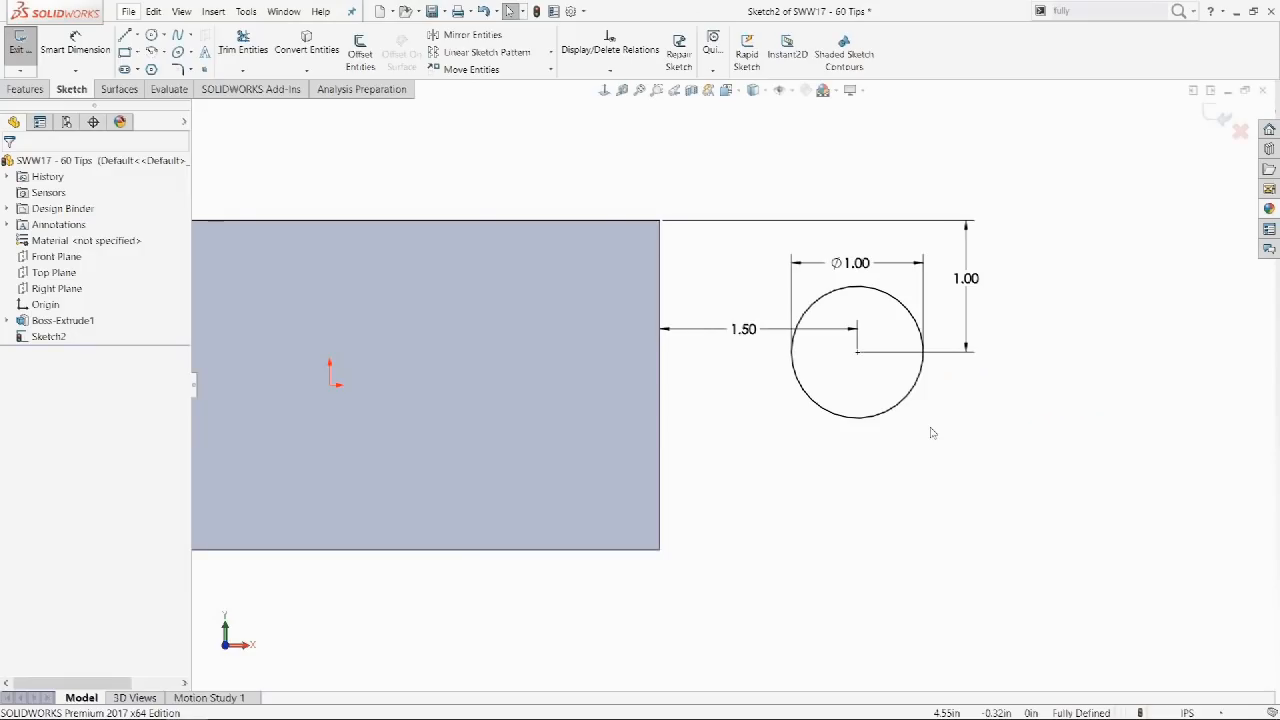
pyautogui.click(903, 405)
pyautogui.moveTo(914, 414)
pyautogui.mouseDown()
pyautogui.moveTo(931, 426)
pyautogui.moveTo(923, 437)
pyautogui.mouseUp()
pyautogui.click(927, 455)
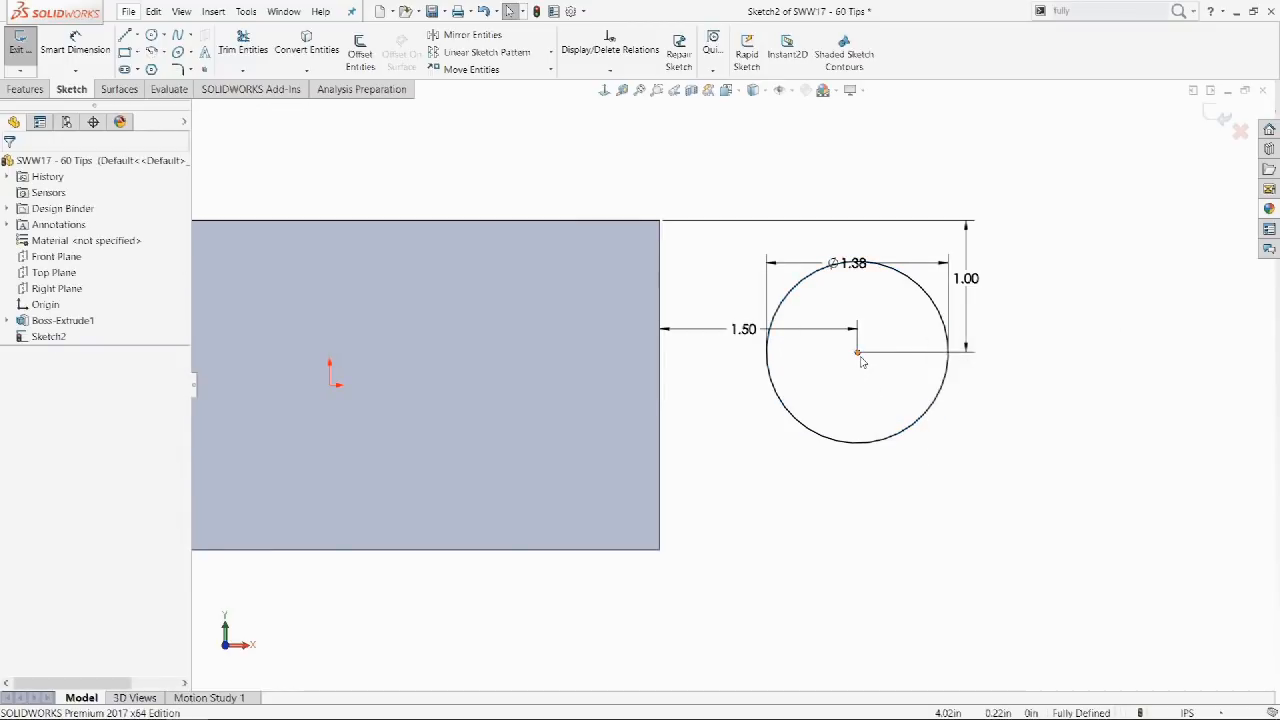
pyautogui.moveTo(859, 355); pyautogui.dragTo(1011, 314)
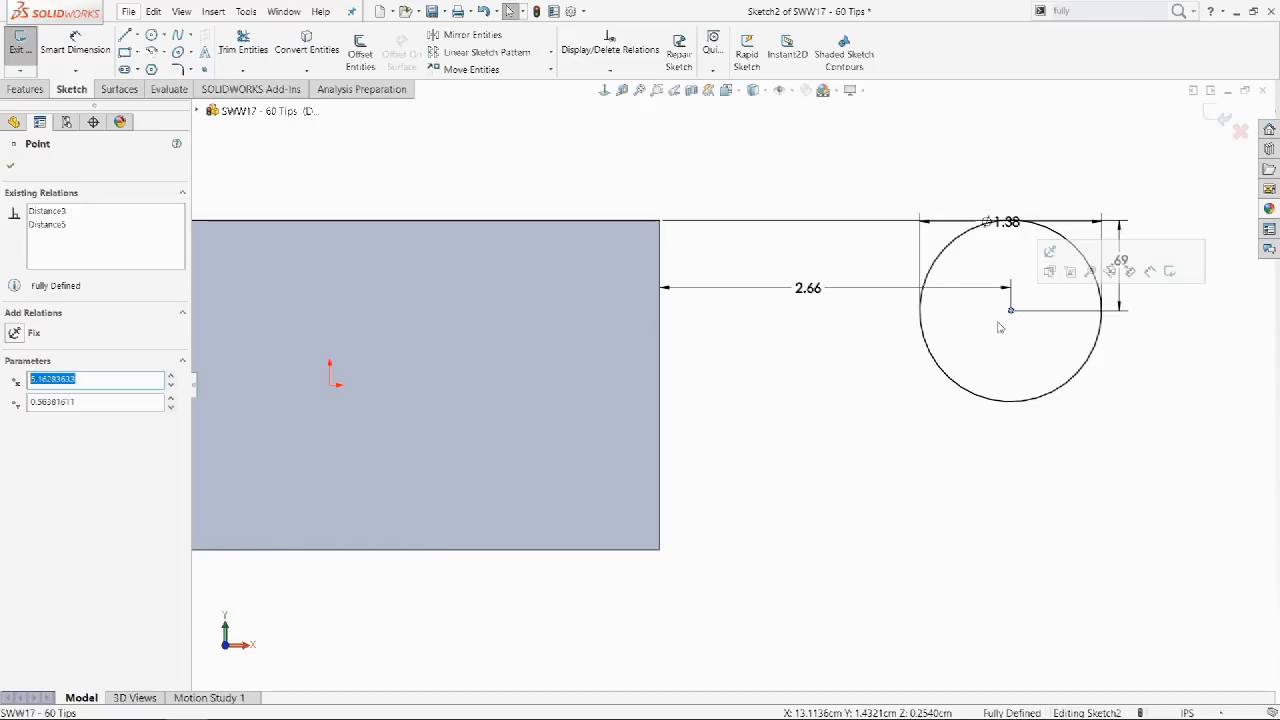
pyautogui.click(849, 392)
pyautogui.hotkey('ctrl', 'z')
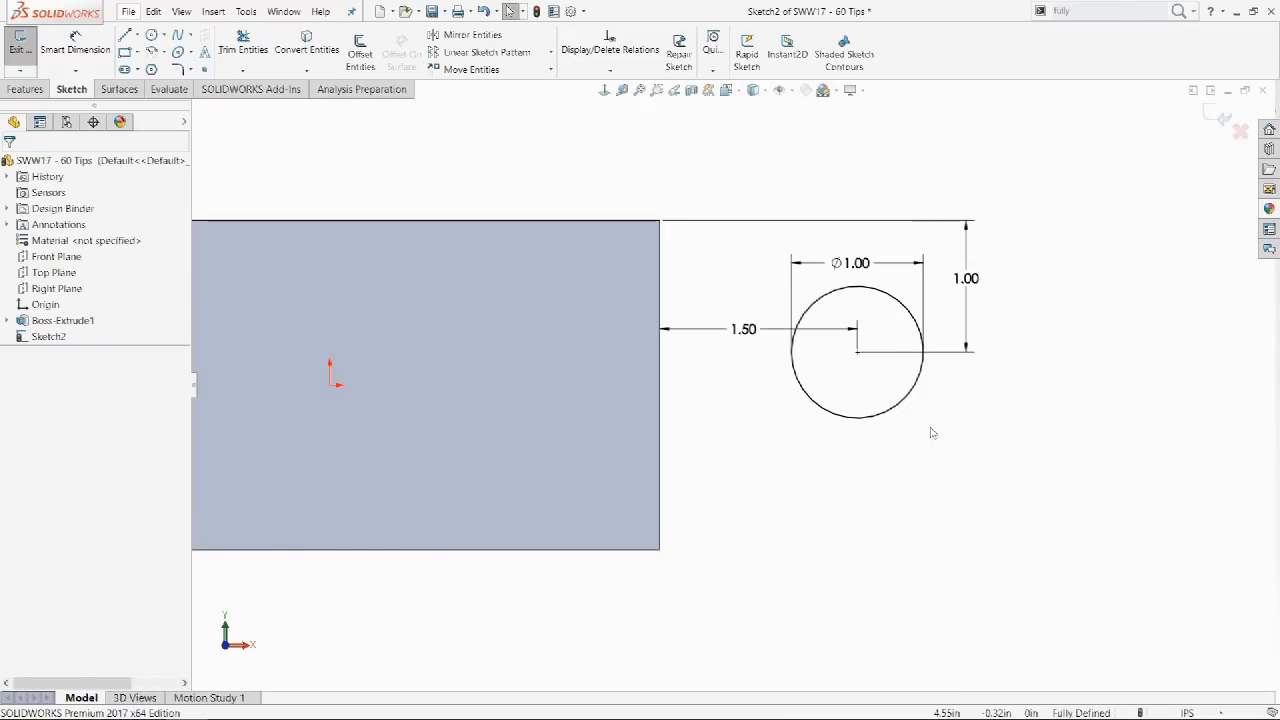
pyautogui.click(908, 408)
pyautogui.moveTo(908, 408); pyautogui.dragTo(929, 426)
pyautogui.click(910, 438)
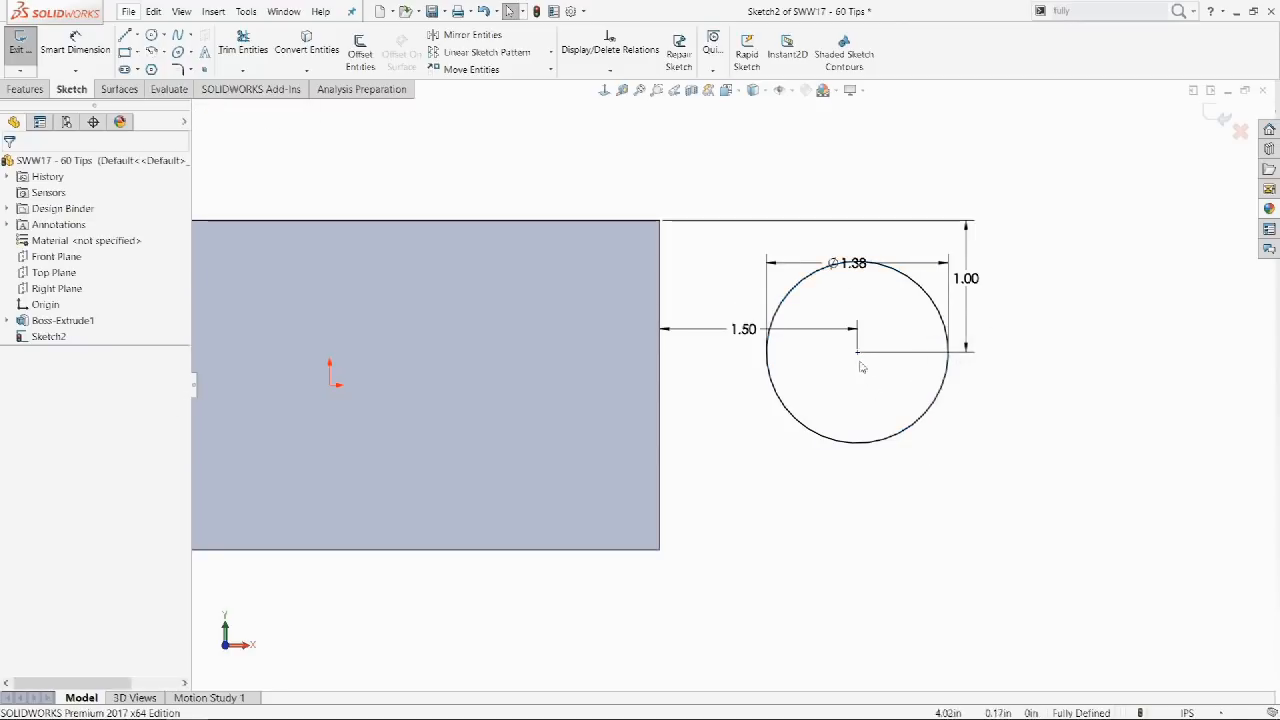
pyautogui.moveTo(857, 351); pyautogui.dragTo(1011, 315)
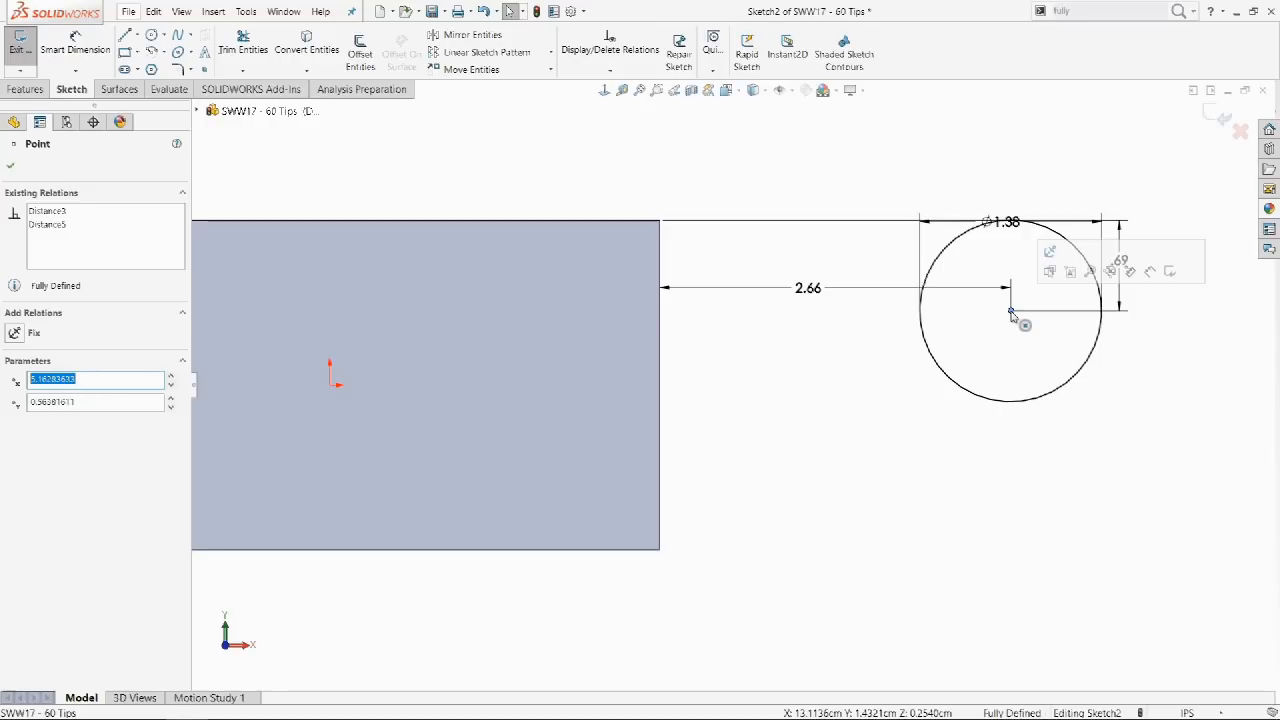
pyautogui.click(850, 392)
pyautogui.hotkey('ctrl', 'z')
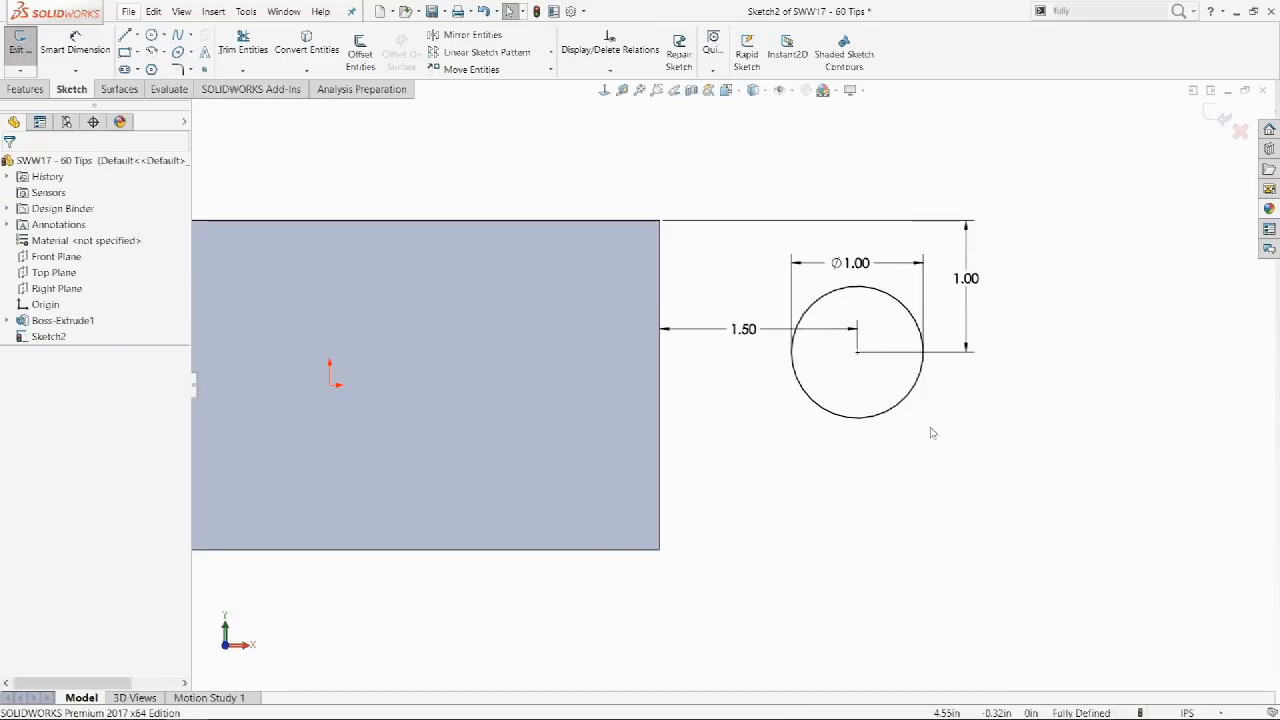
pyautogui.click(904, 405)
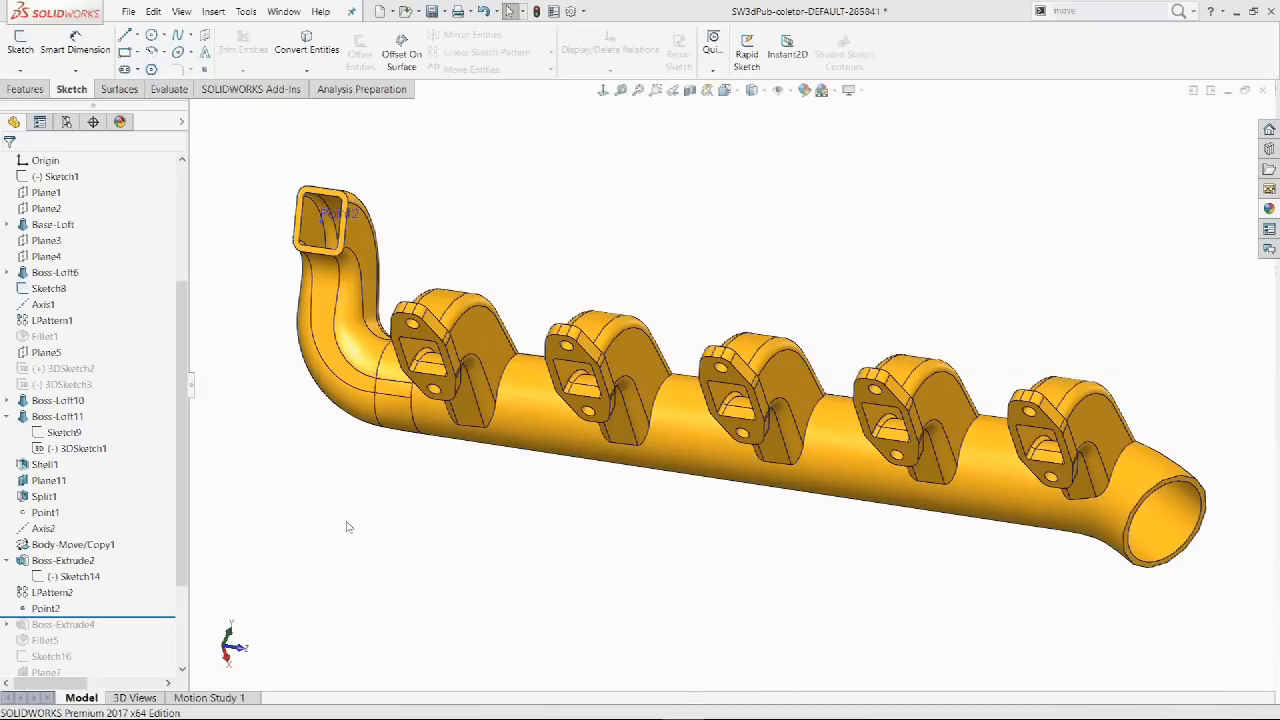
# Create a derived copy of Sketch14 on the inlet pipe's end face, parallel to the pipe edge.
pyautogui.click(84, 578)
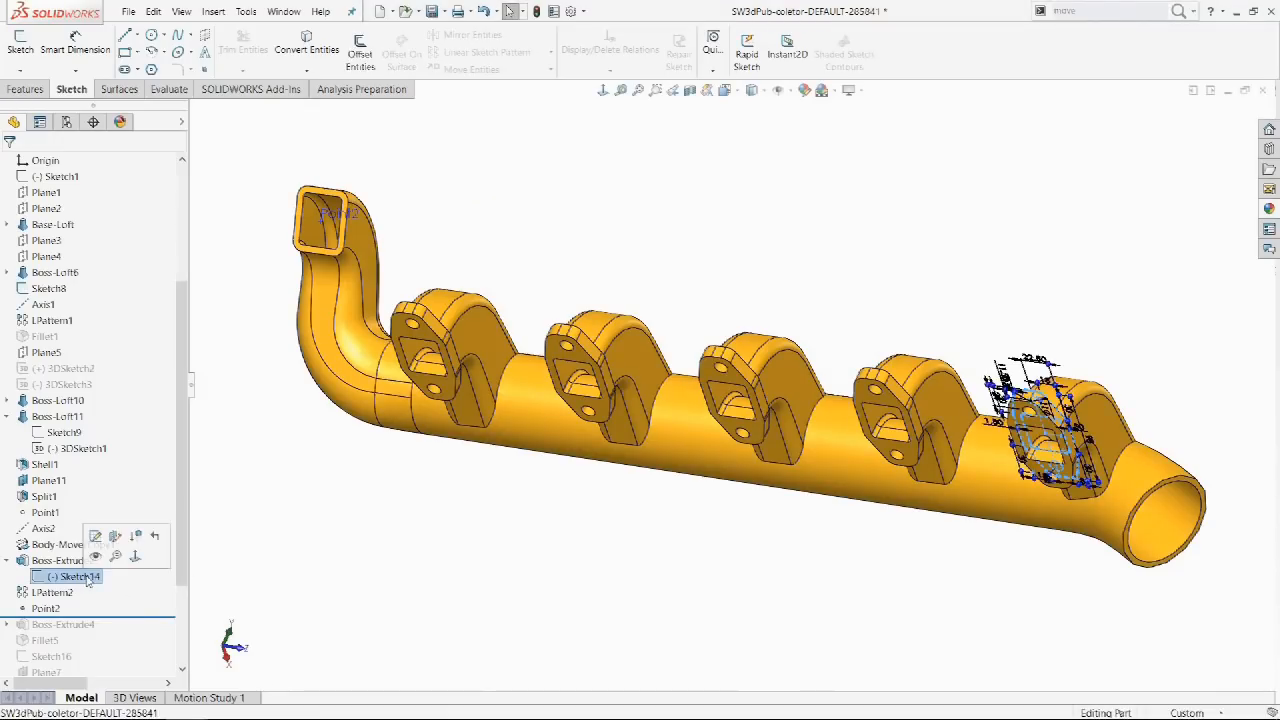
pyautogui.keyDown('ctrl'); pyautogui.click(298, 248); pyautogui.keyUp('ctrl')
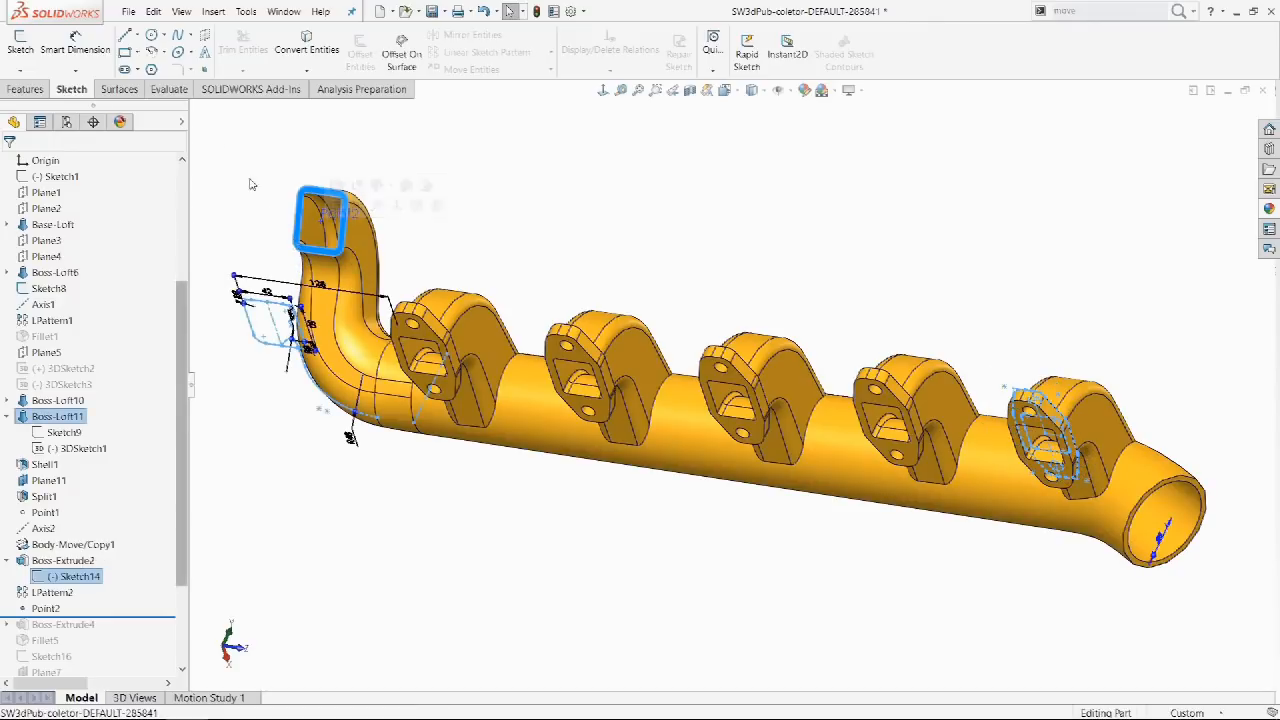
pyautogui.click(213, 11)
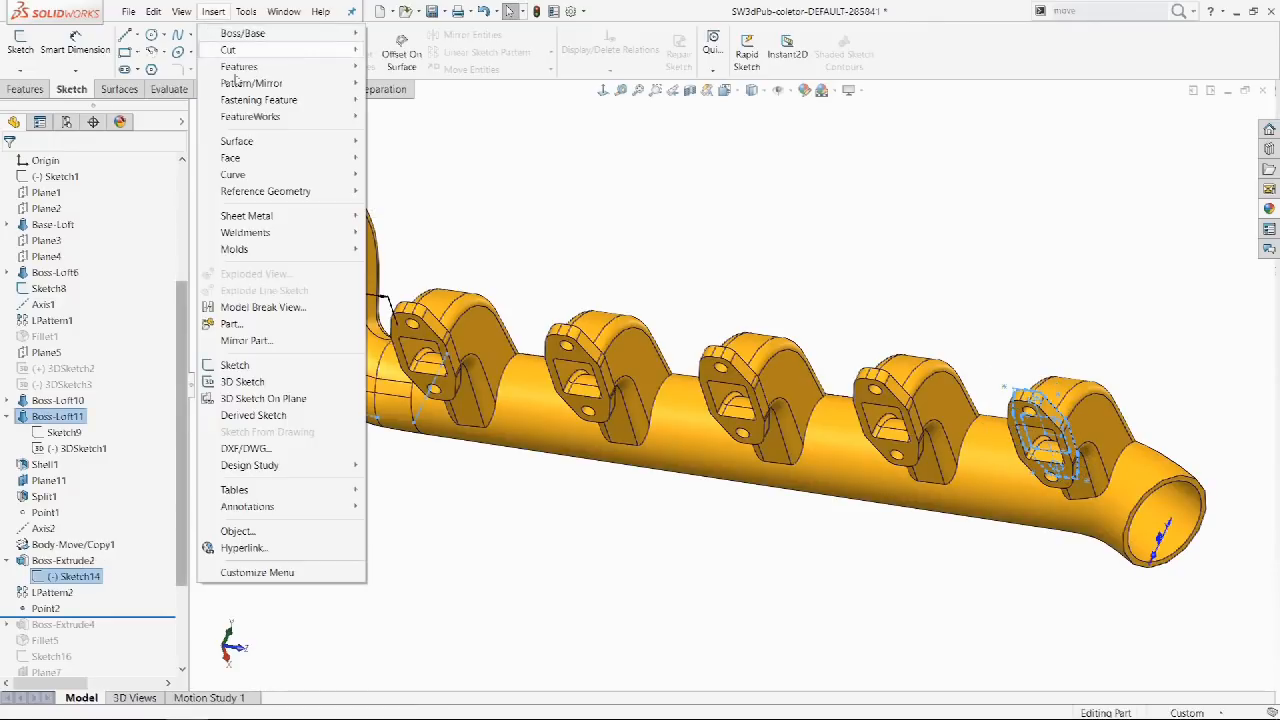
pyautogui.click(256, 416)
pyautogui.moveTo(1090, 395)
pyautogui.mouseDown()
pyautogui.moveTo(517, 317)
pyautogui.moveTo(418, 243)
pyautogui.mouseUp()
pyautogui.press('space')
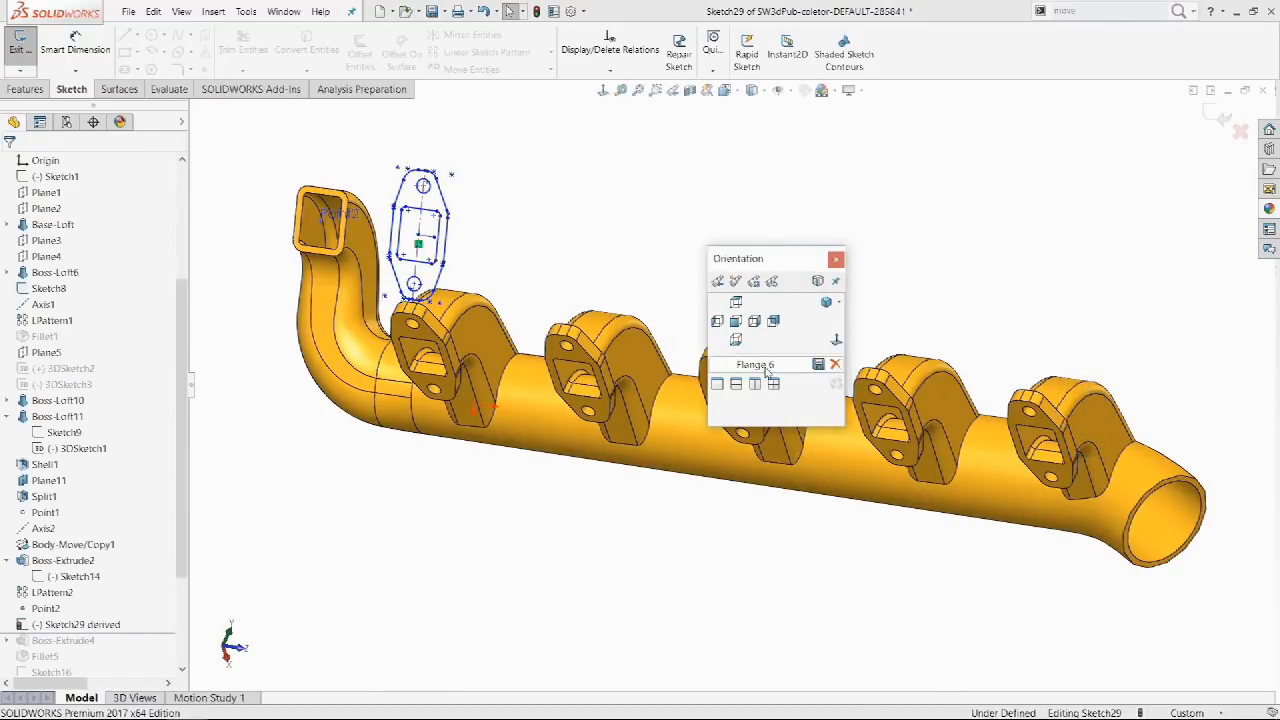
pyautogui.click(764, 365)
pyautogui.moveTo(837, 291); pyautogui.dragTo(577, 286)
pyautogui.click(509, 306)
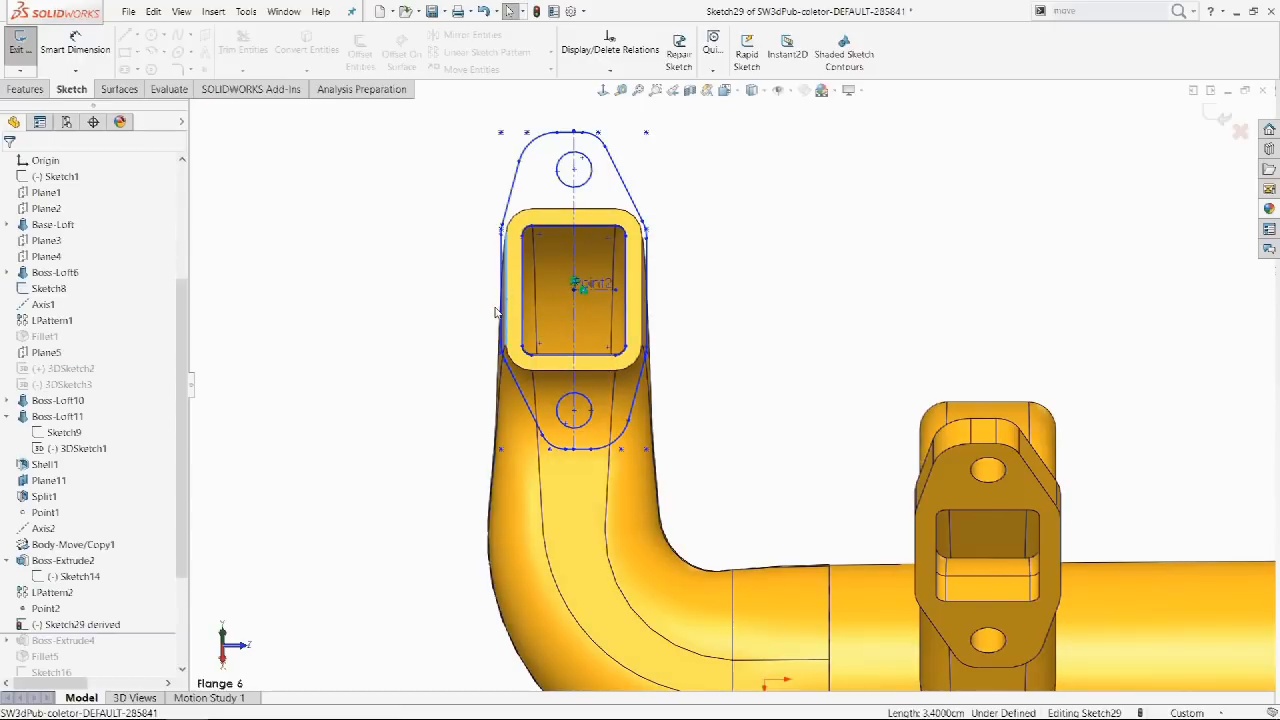
pyautogui.keyDown('ctrl'); pyautogui.click(502, 312); pyautogui.keyUp('ctrl')
pyautogui.click(577, 258)
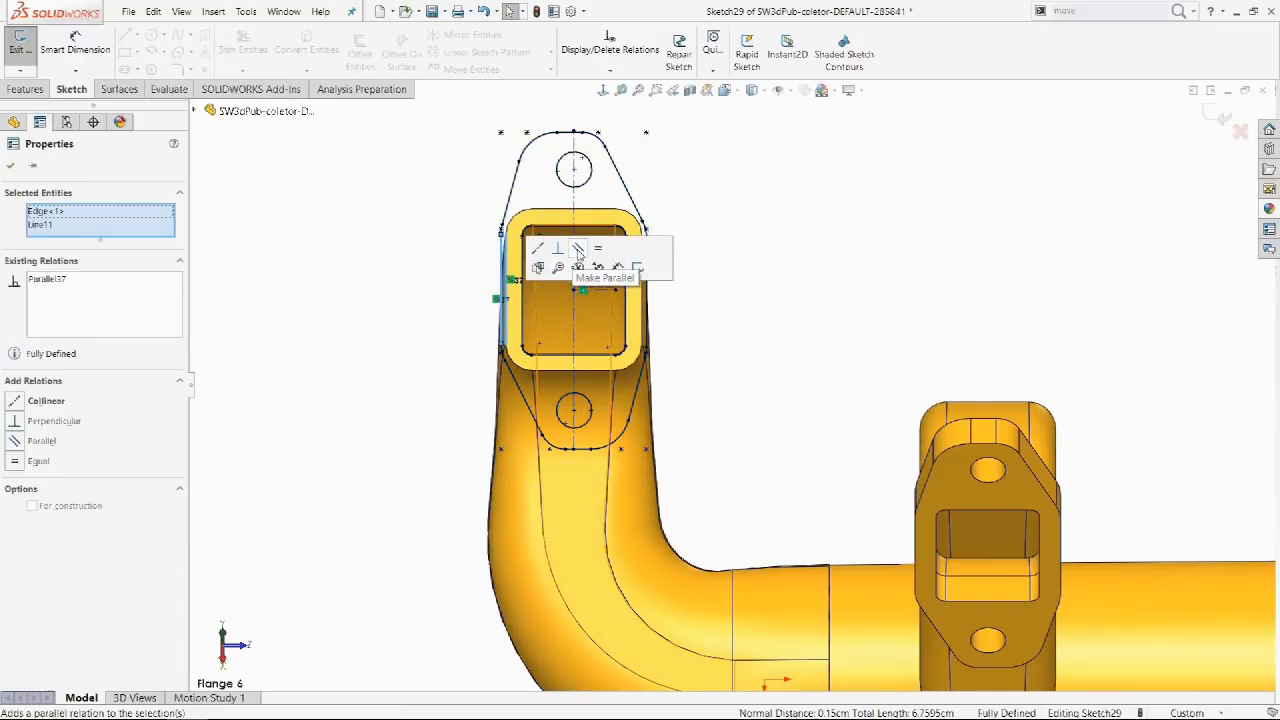
pyautogui.click(762, 297)
# Extrude the derived sketch into a new flange on the inlet end.
pyautogui.click(25, 89)
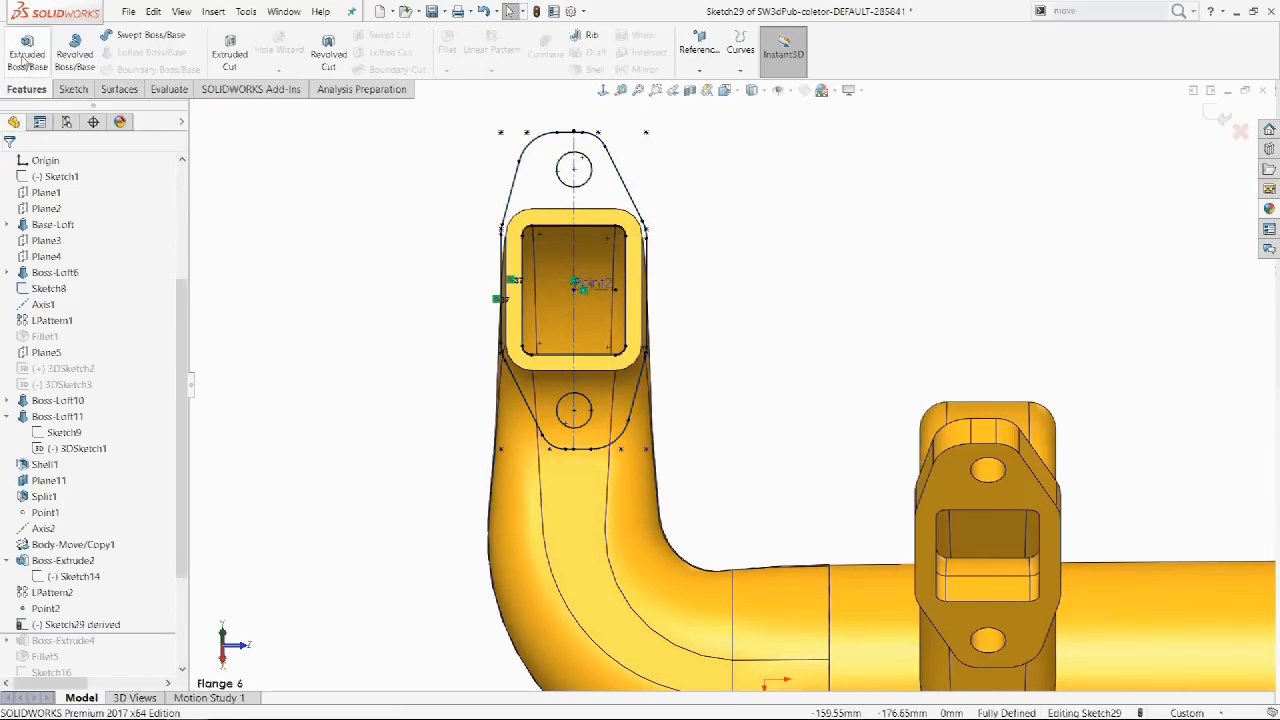
pyautogui.click(22, 45)
pyautogui.press('Return')
pyautogui.click(1134, 402)
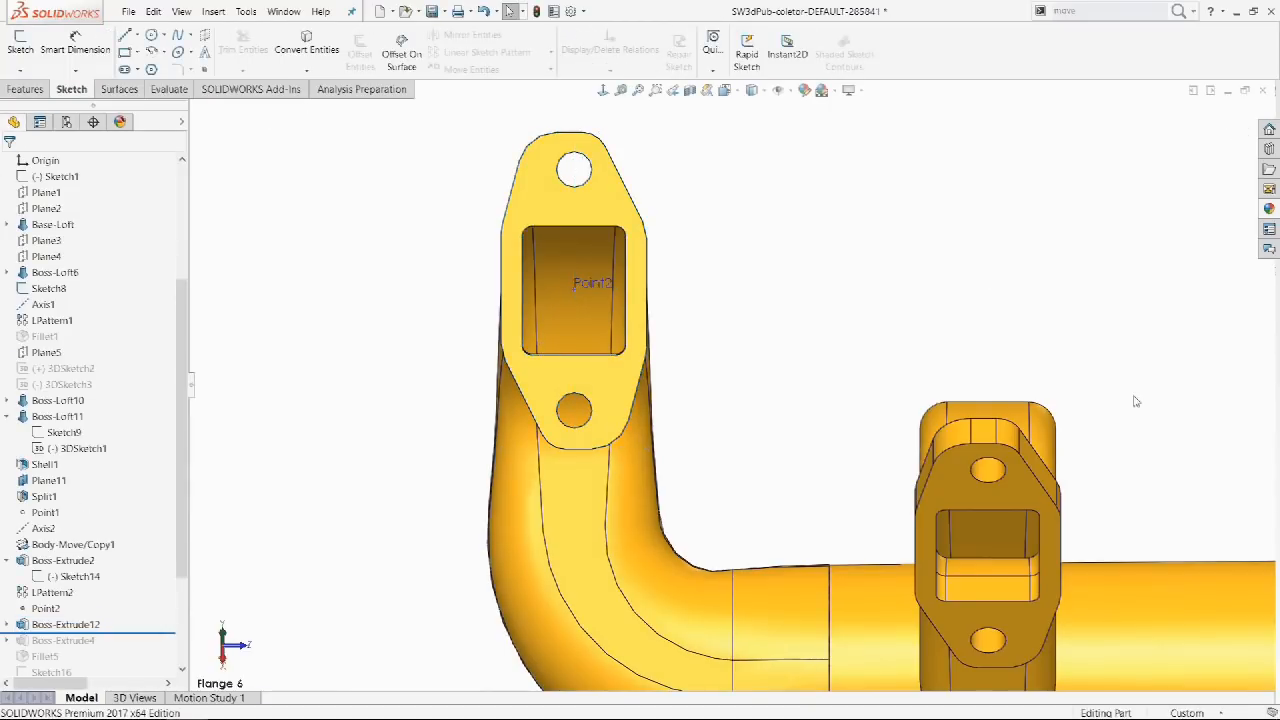
pyautogui.scroll(6, 1137, 406)
pyautogui.moveTo(1157, 414)
pyautogui.mouseDown(button='middle')
pyautogui.moveTo(1136, 429)
pyautogui.moveTo(821, 409)
pyautogui.mouseUp(button='middle')
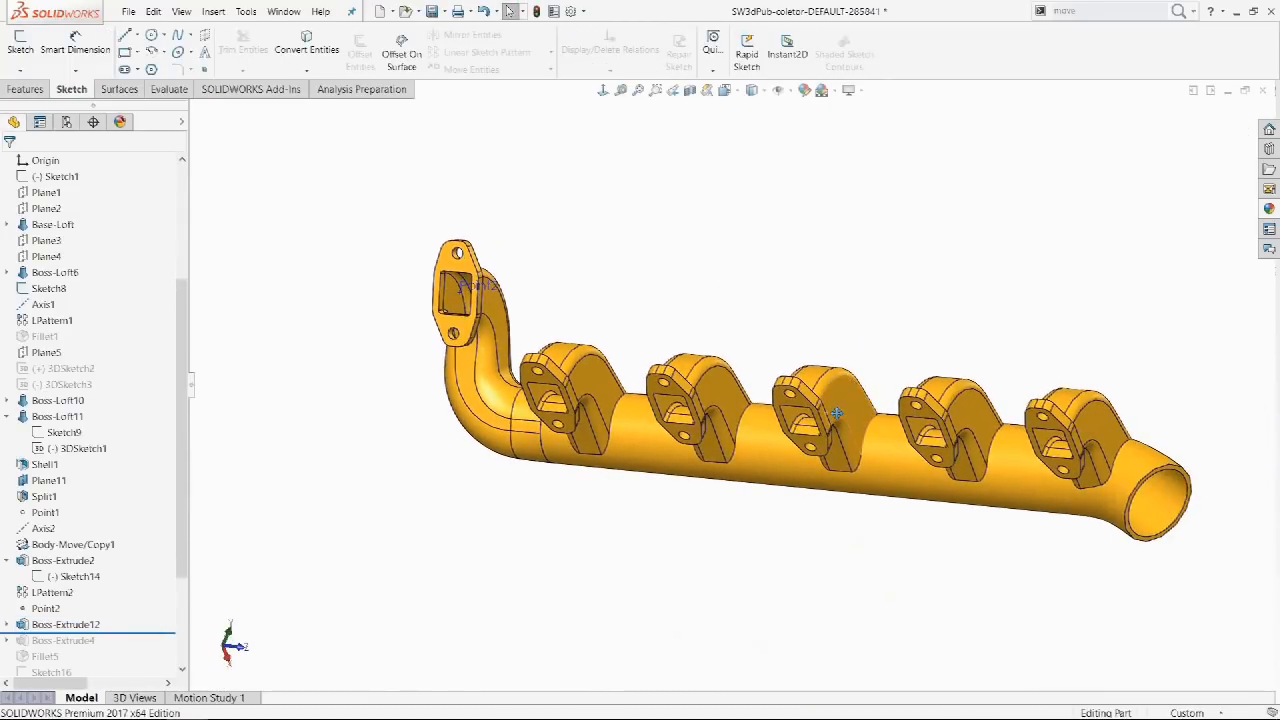
# Delete both bolt-hole circles from Sketch14 and rebuild the model.
pyautogui.click(80, 577)
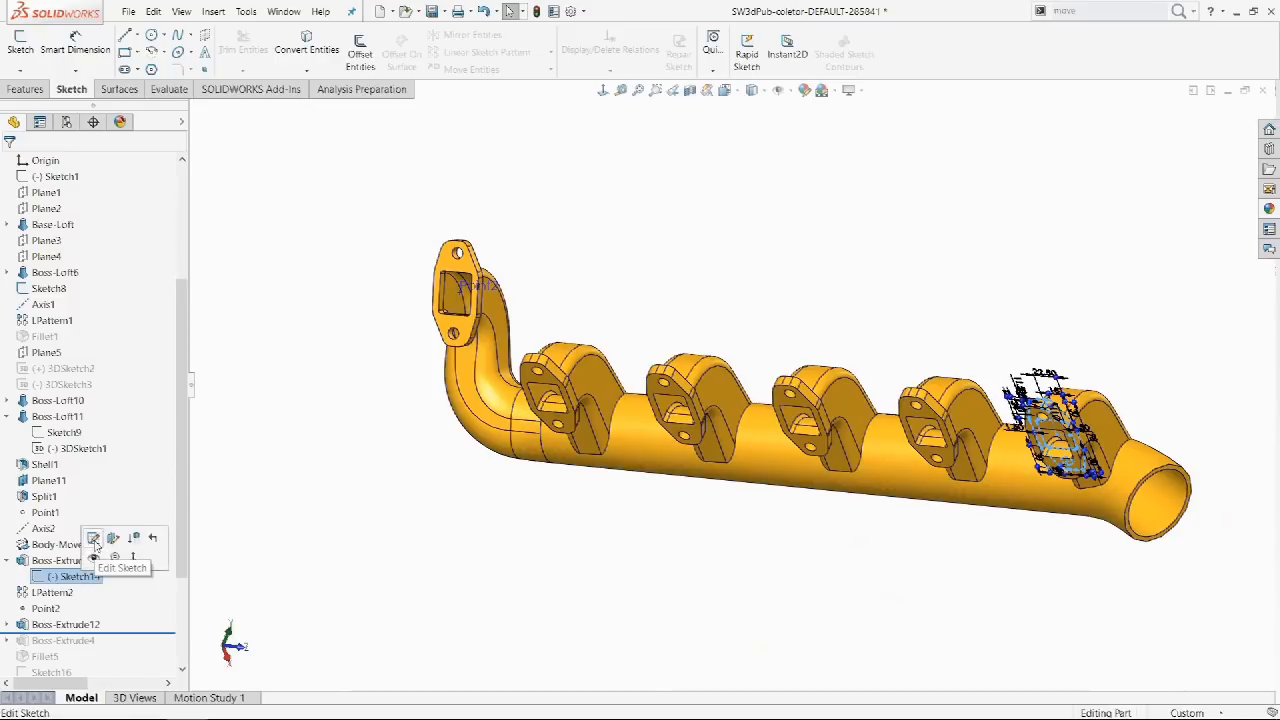
pyautogui.click(93, 538)
pyautogui.scroll(-5, 1052, 430)
pyautogui.scroll(-5, 1052, 430)
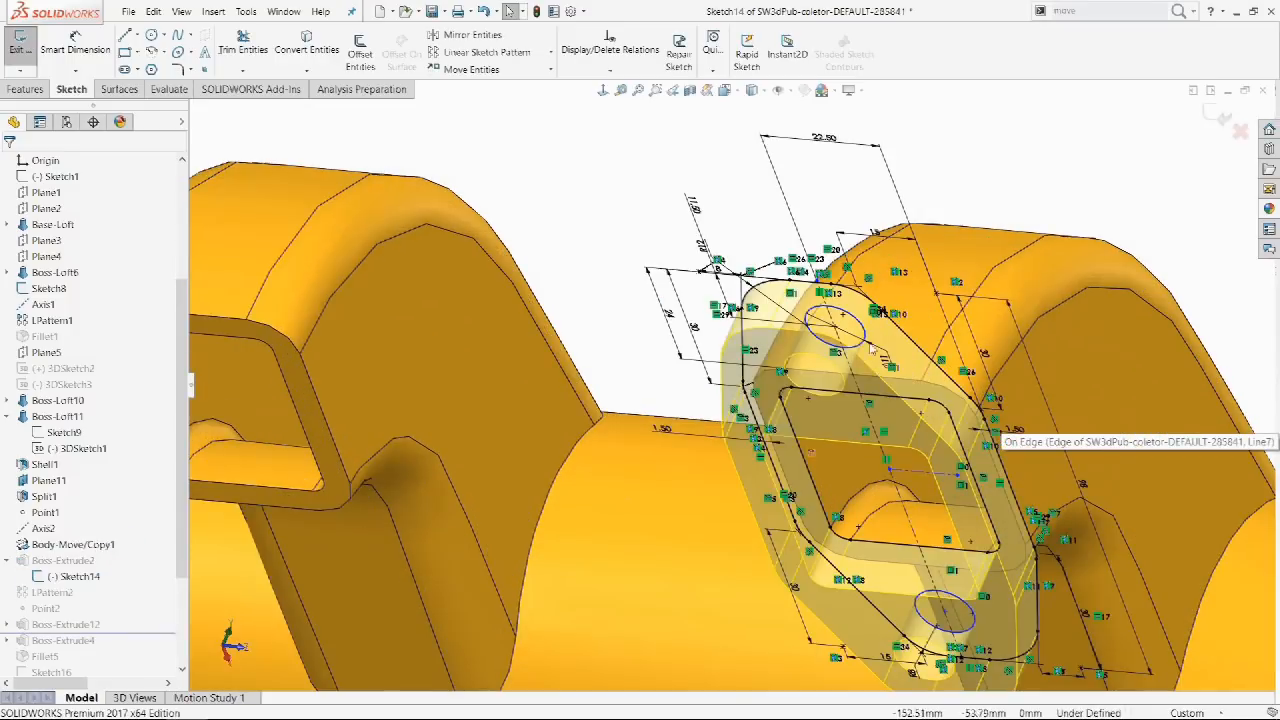
pyautogui.click(957, 600)
pyautogui.keyDown('ctrl'); pyautogui.click(957, 600); pyautogui.keyUp('ctrl')
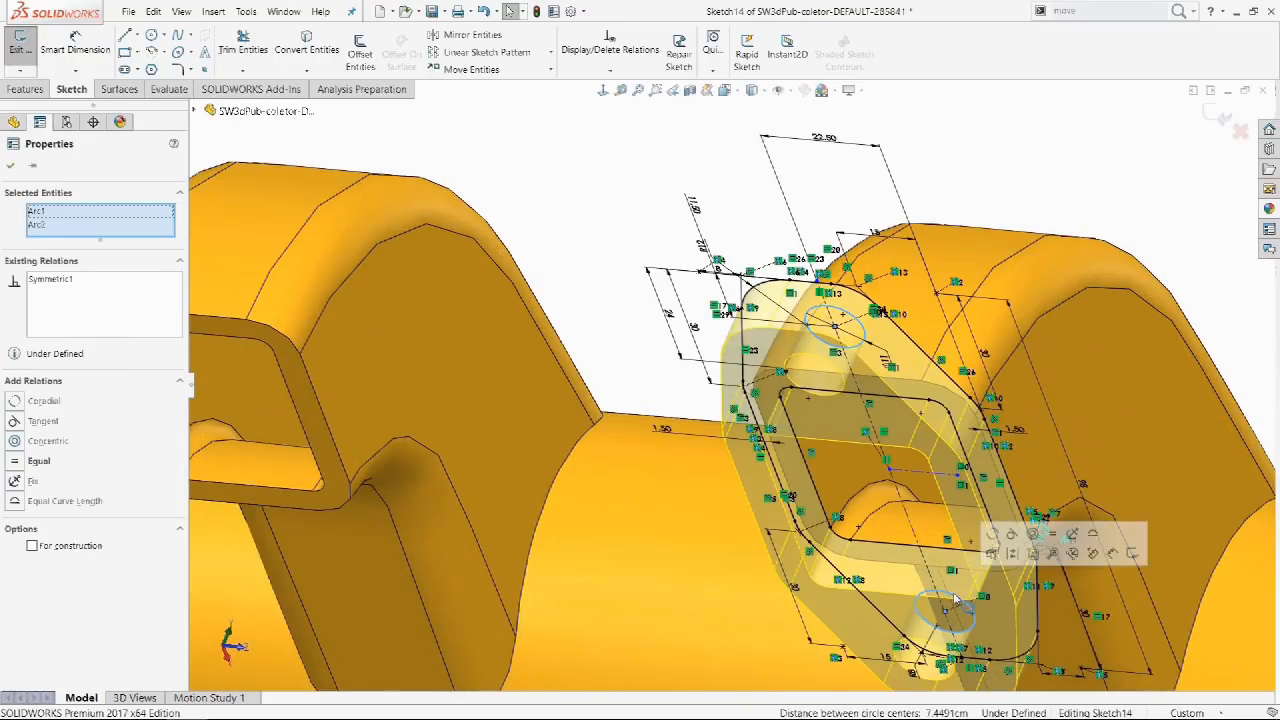
pyautogui.press('Delete')
pyautogui.click(561, 371)
pyautogui.click(1218, 116)
# Zoom to fit the whole manifold in view.
pyautogui.press('f')
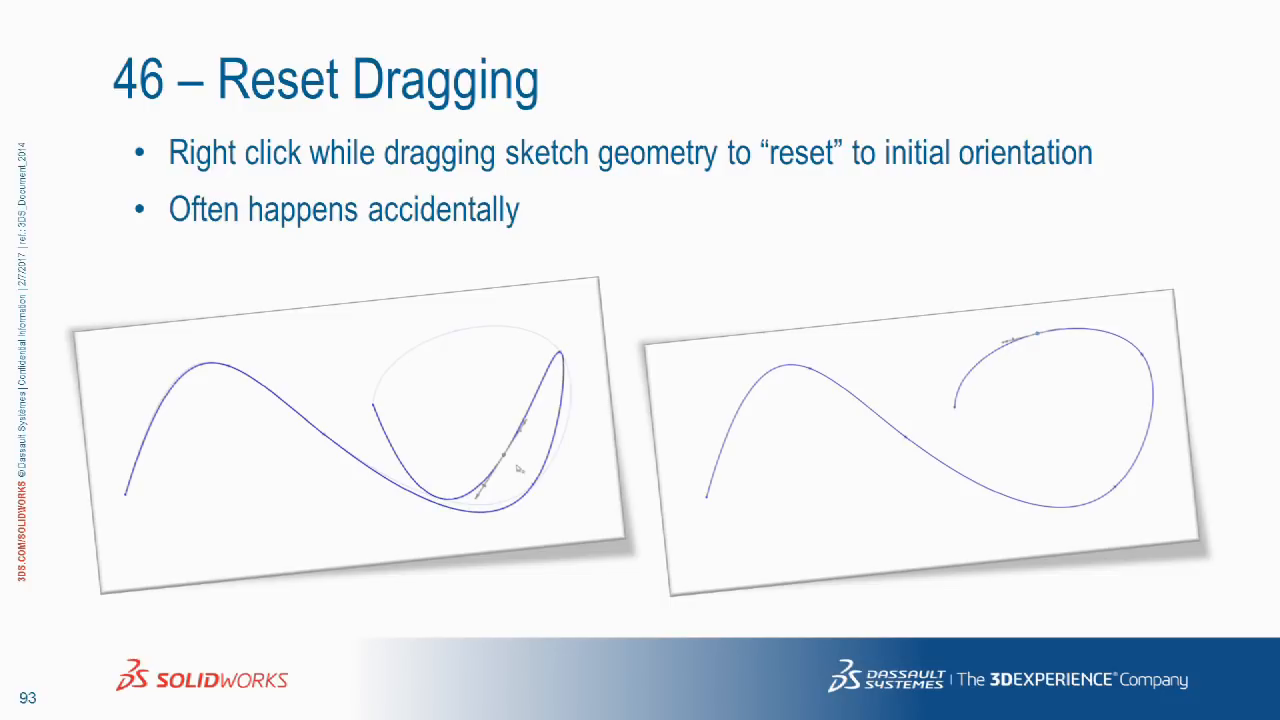
pyautogui.hotkey('alt', 'Tab')
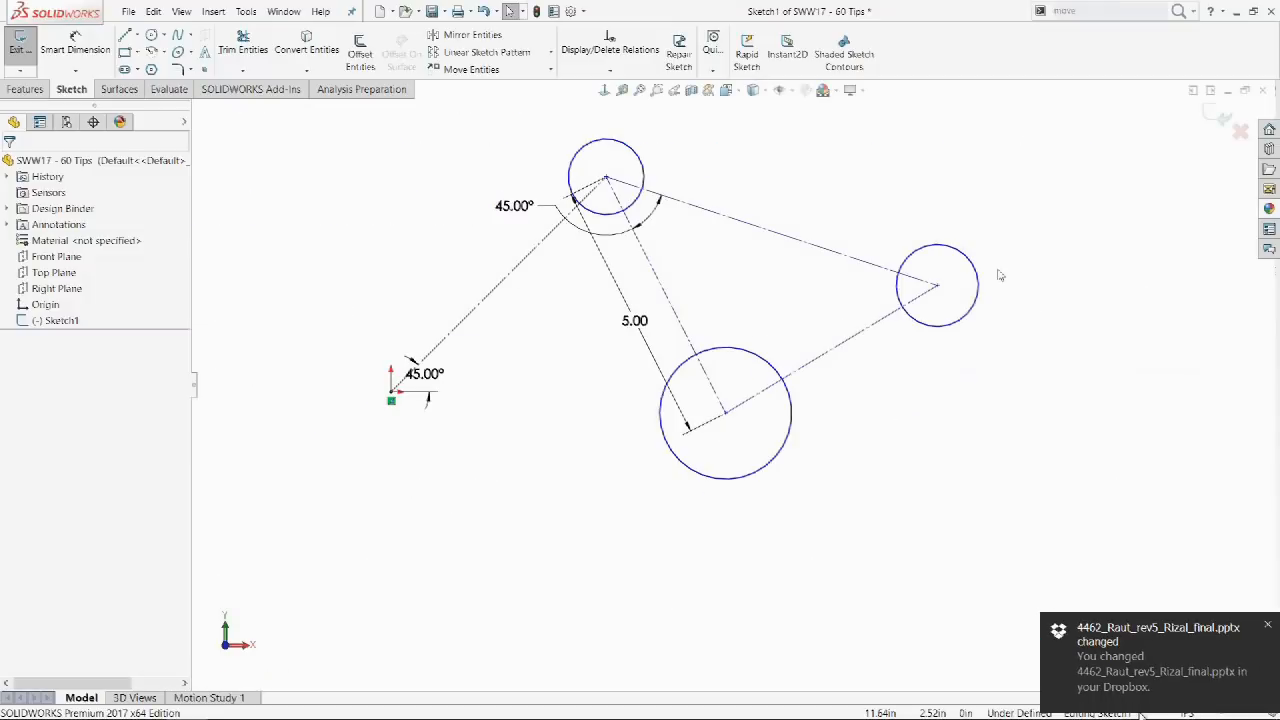
pyautogui.moveTo(936, 285)
pyautogui.mouseDown()
pyautogui.moveTo(986, 357)
pyautogui.moveTo(943, 486)
pyautogui.moveTo(920, 248)
pyautogui.moveTo(966, 568)
pyautogui.mouseUp()
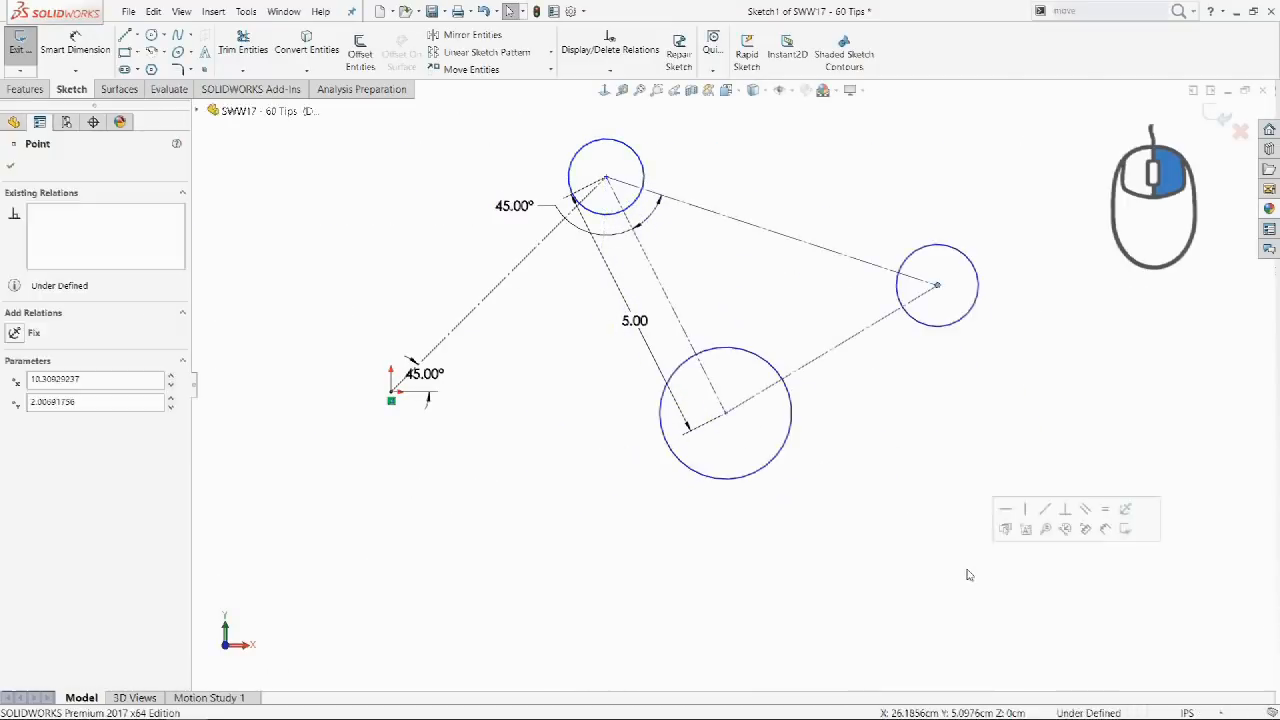
pyautogui.click(951, 575)
pyautogui.moveTo(979, 304); pyautogui.dragTo(1058, 304)
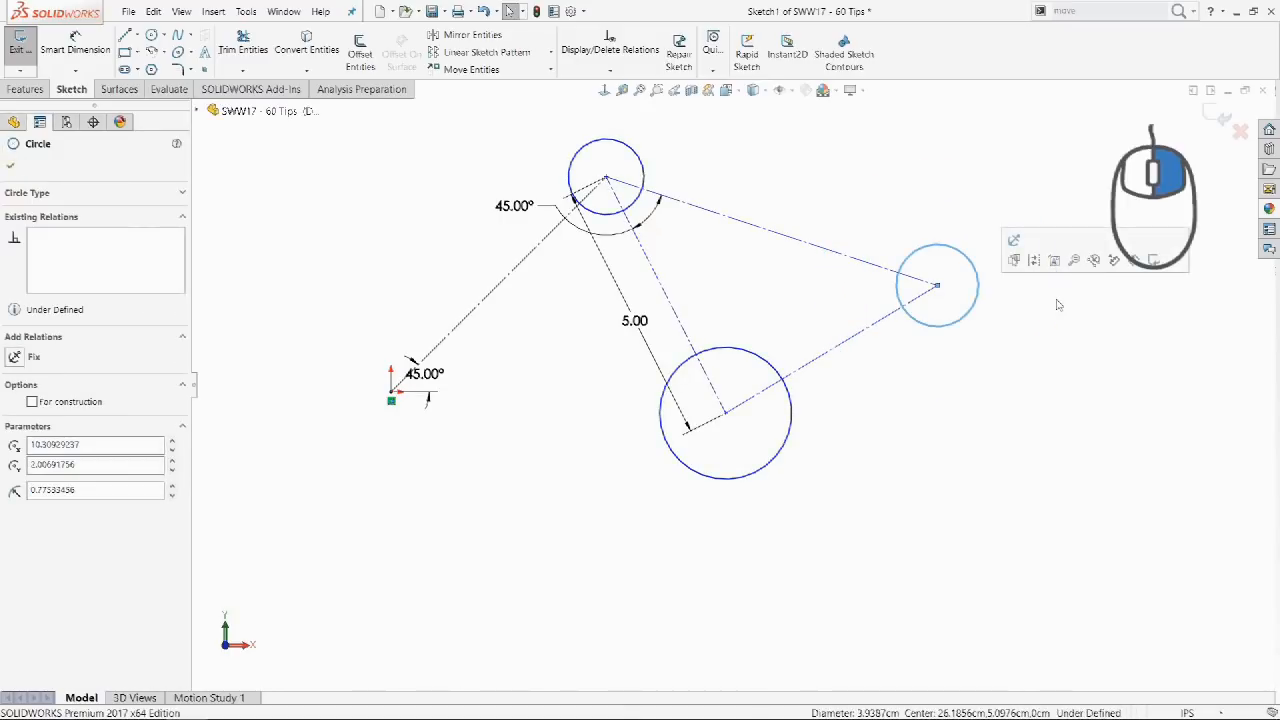
pyautogui.click(1058, 304)
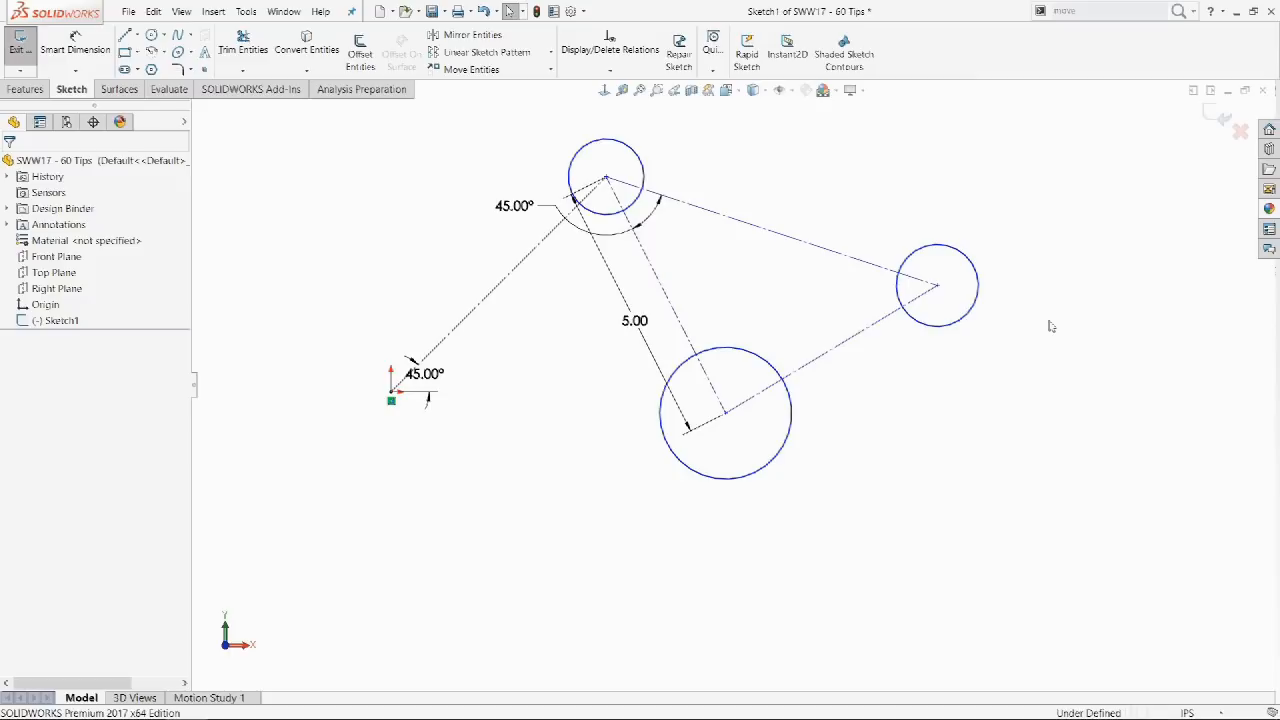
pyautogui.moveTo(937, 285)
pyautogui.mouseDown()
pyautogui.moveTo(937, 481)
pyautogui.moveTo(969, 330)
pyautogui.moveTo(949, 392)
pyautogui.moveTo(966, 568)
pyautogui.mouseUp()
pyautogui.rightClick(966, 568)
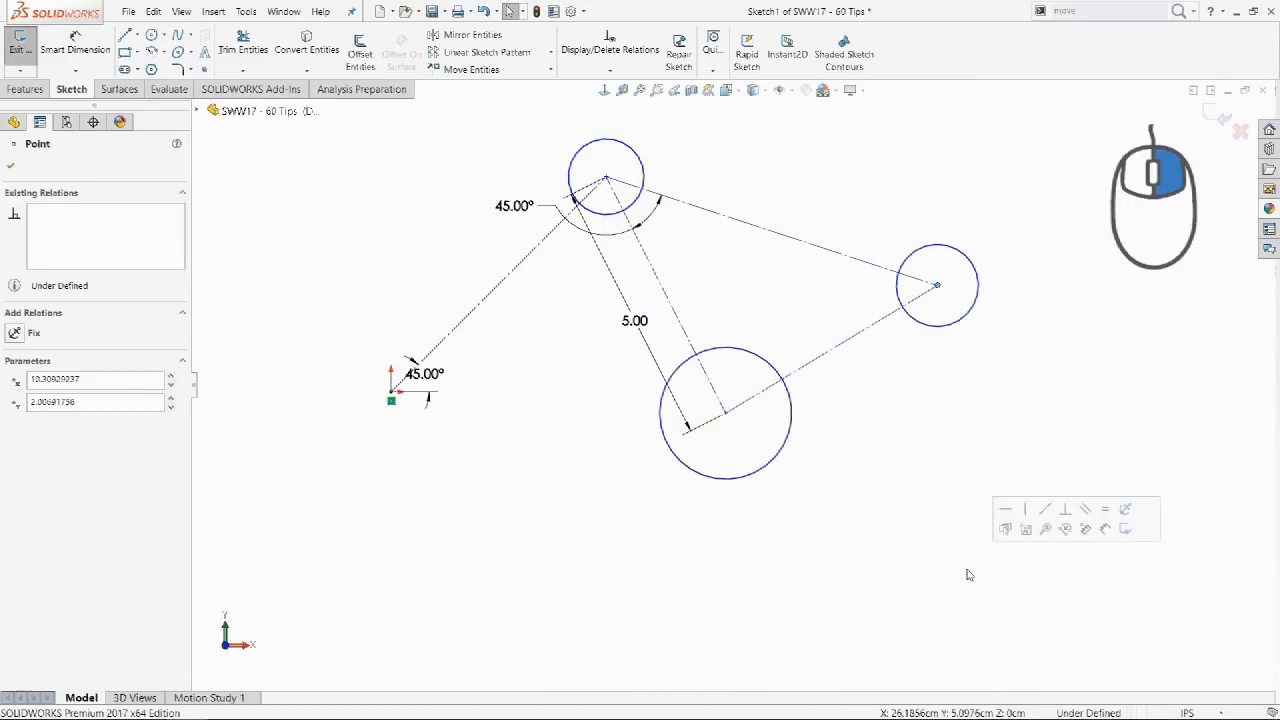
pyautogui.click(934, 551)
pyautogui.moveTo(980, 304); pyautogui.dragTo(1057, 300)
pyautogui.rightClick(1057, 300)
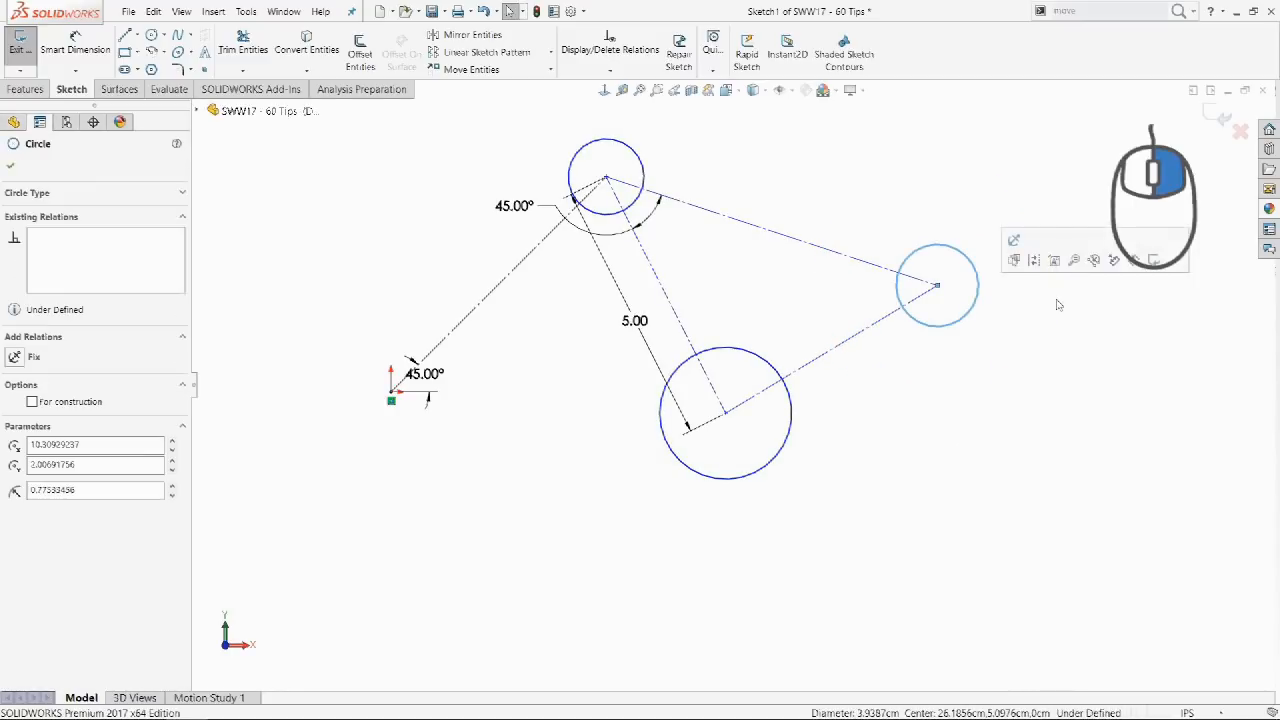
pyautogui.press('Escape')
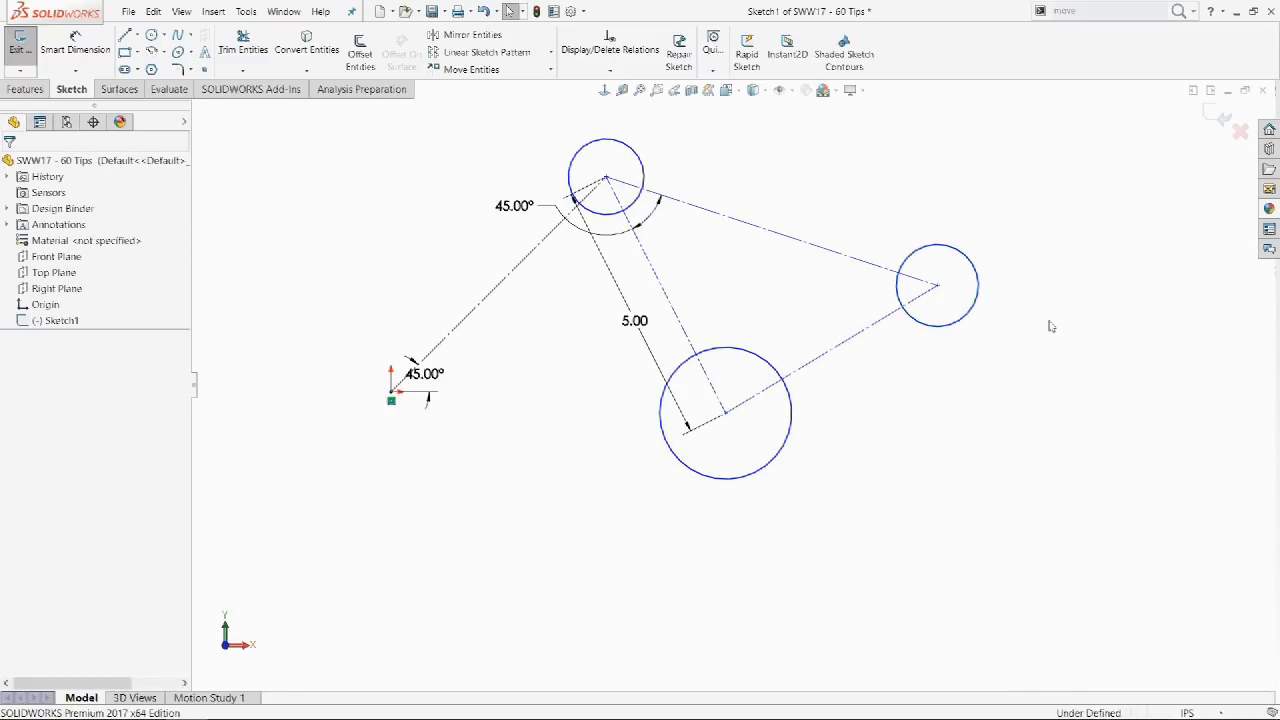
pyautogui.moveTo(944, 292)
pyautogui.mouseDown()
pyautogui.moveTo(942, 477)
pyautogui.moveTo(1006, 437)
pyautogui.moveTo(951, 277)
pyautogui.moveTo(957, 551)
pyautogui.mouseUp()
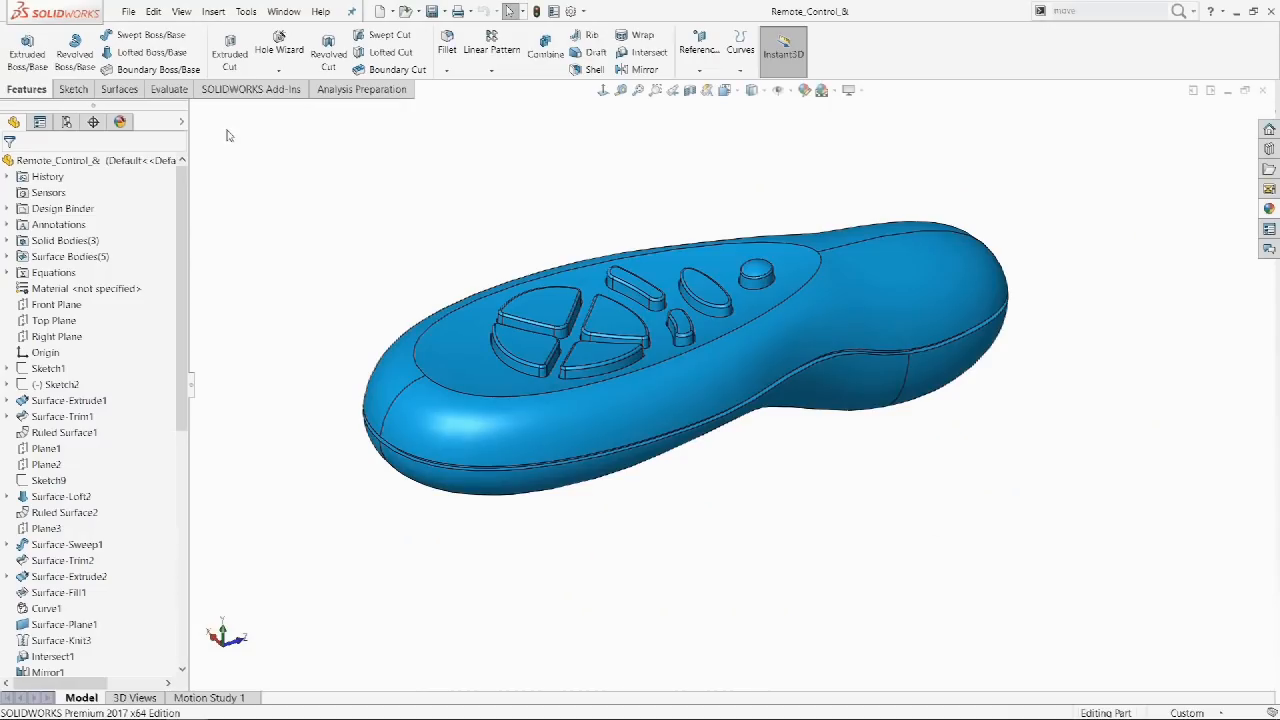
# Run Performance Evaluation twice, locating Lip&Groove1-Lip and Lip&Groove1-Groove in the tree each time.
pyautogui.click(178, 91)
pyautogui.click(268, 45)
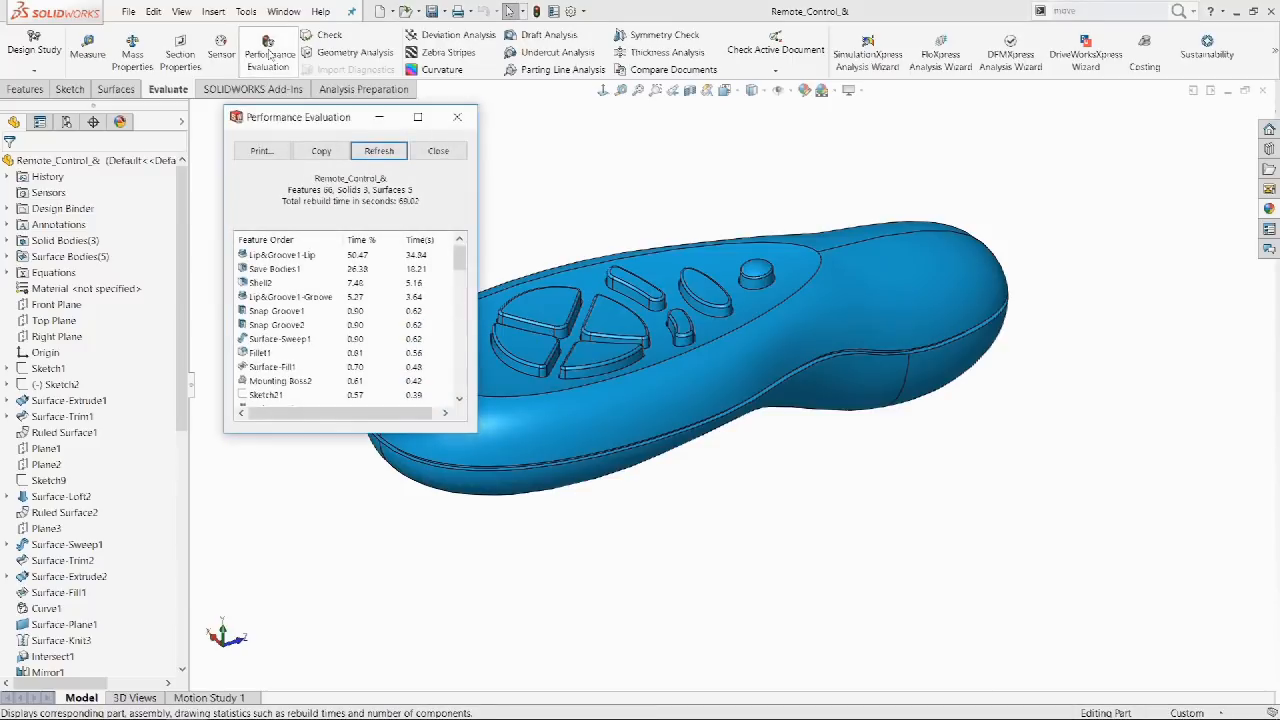
pyautogui.click(283, 256)
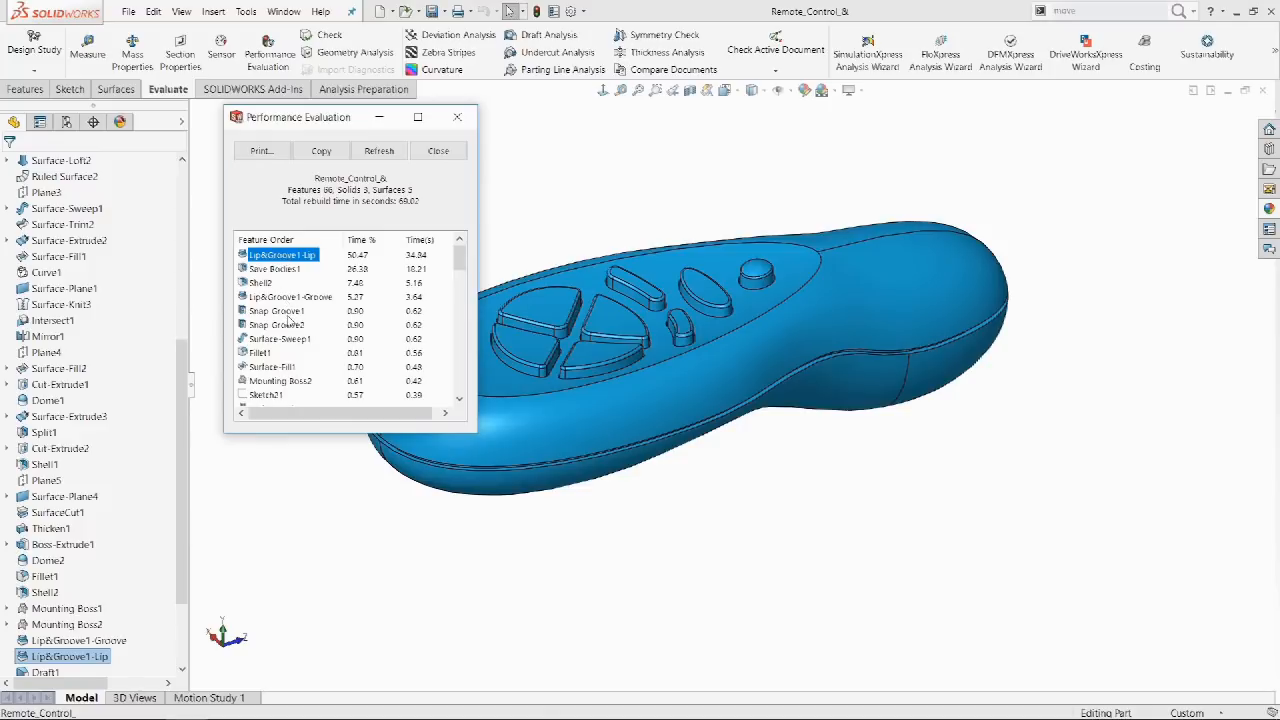
pyautogui.click(299, 298)
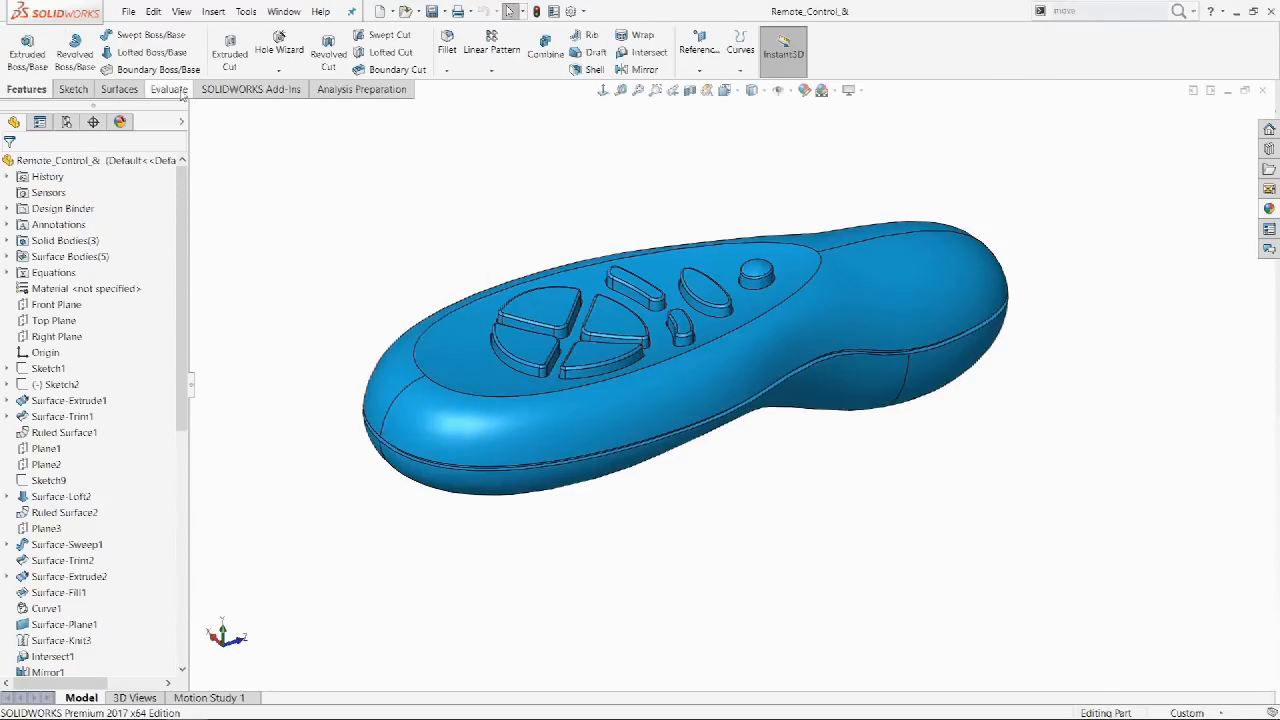
pyautogui.click(181, 92)
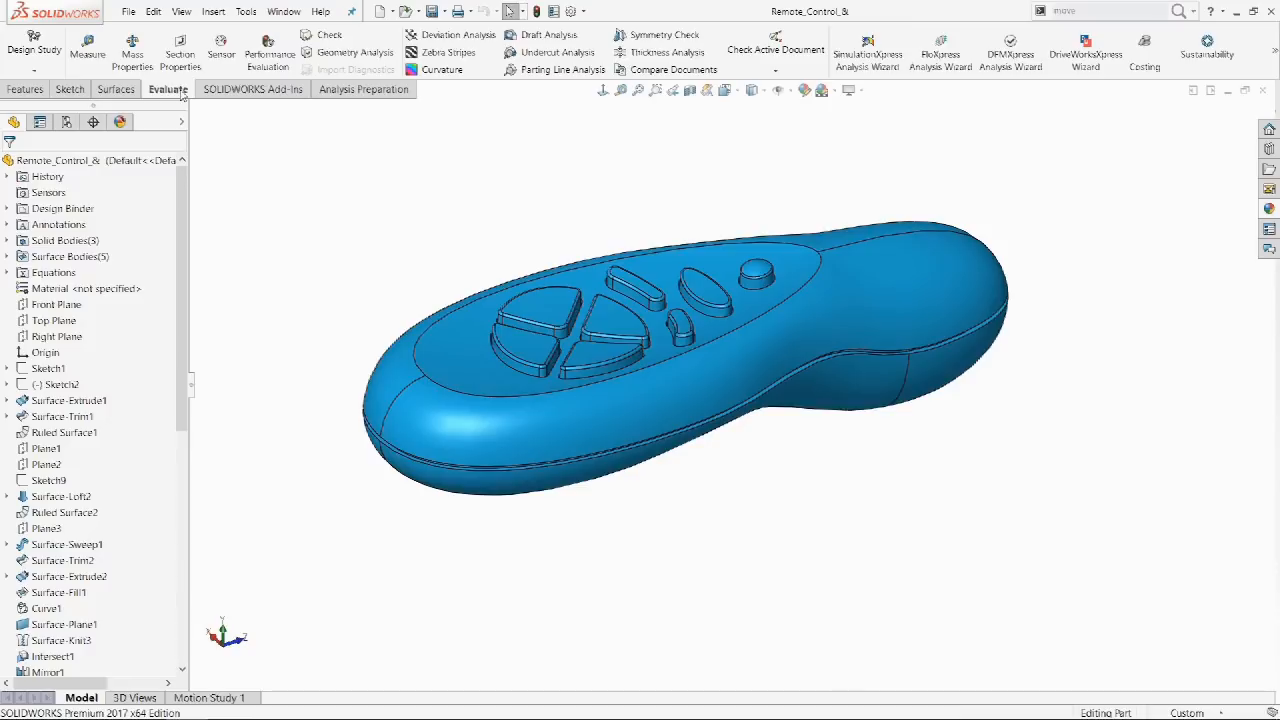
pyautogui.click(270, 47)
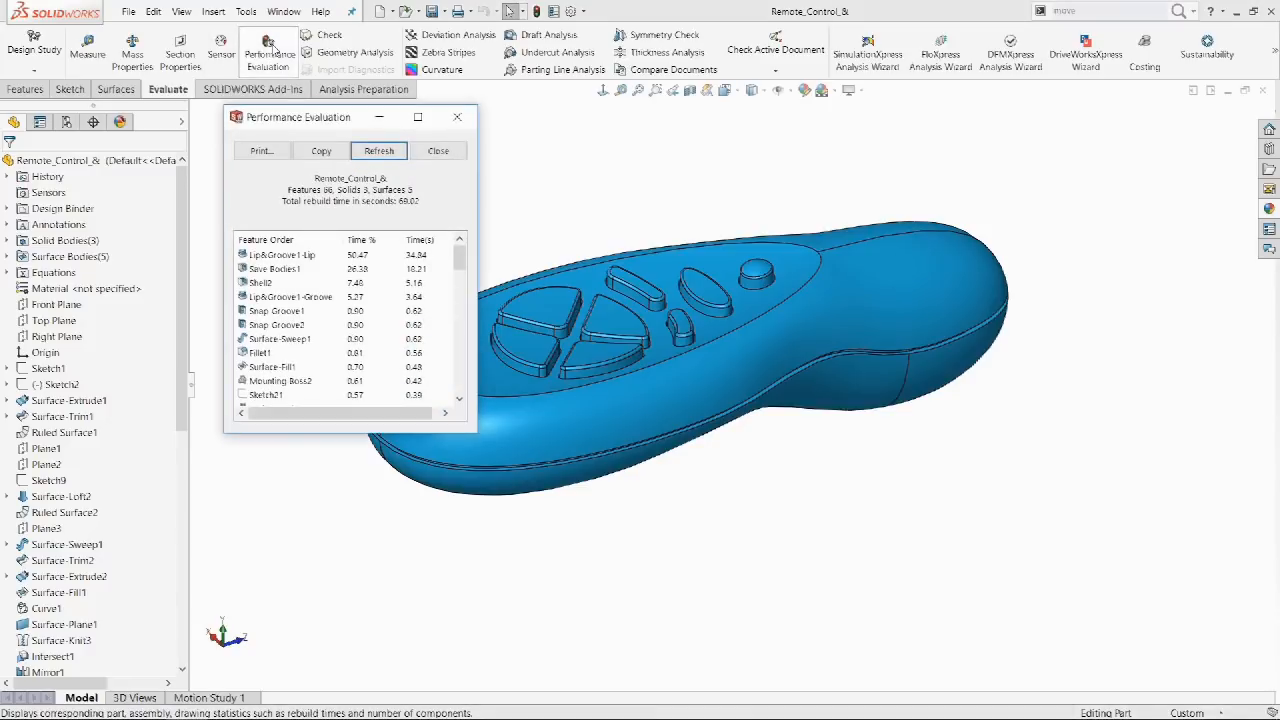
pyautogui.click(283, 255)
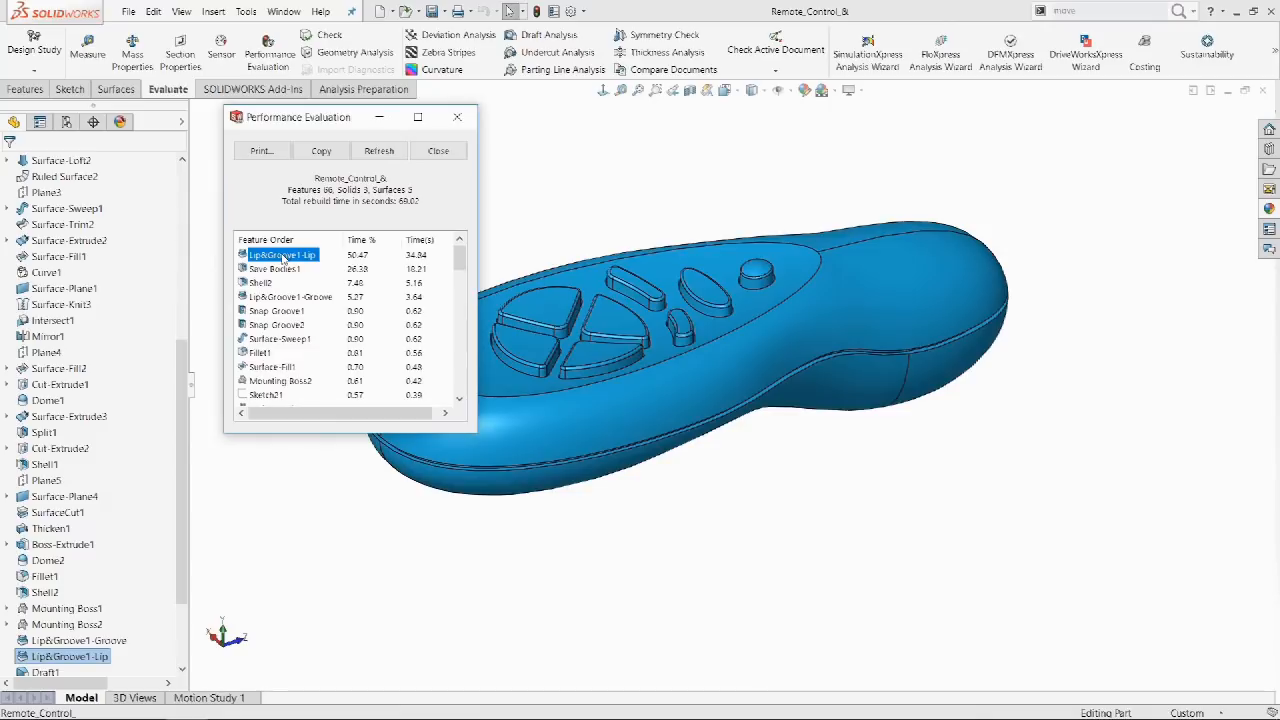
pyautogui.click(299, 300)
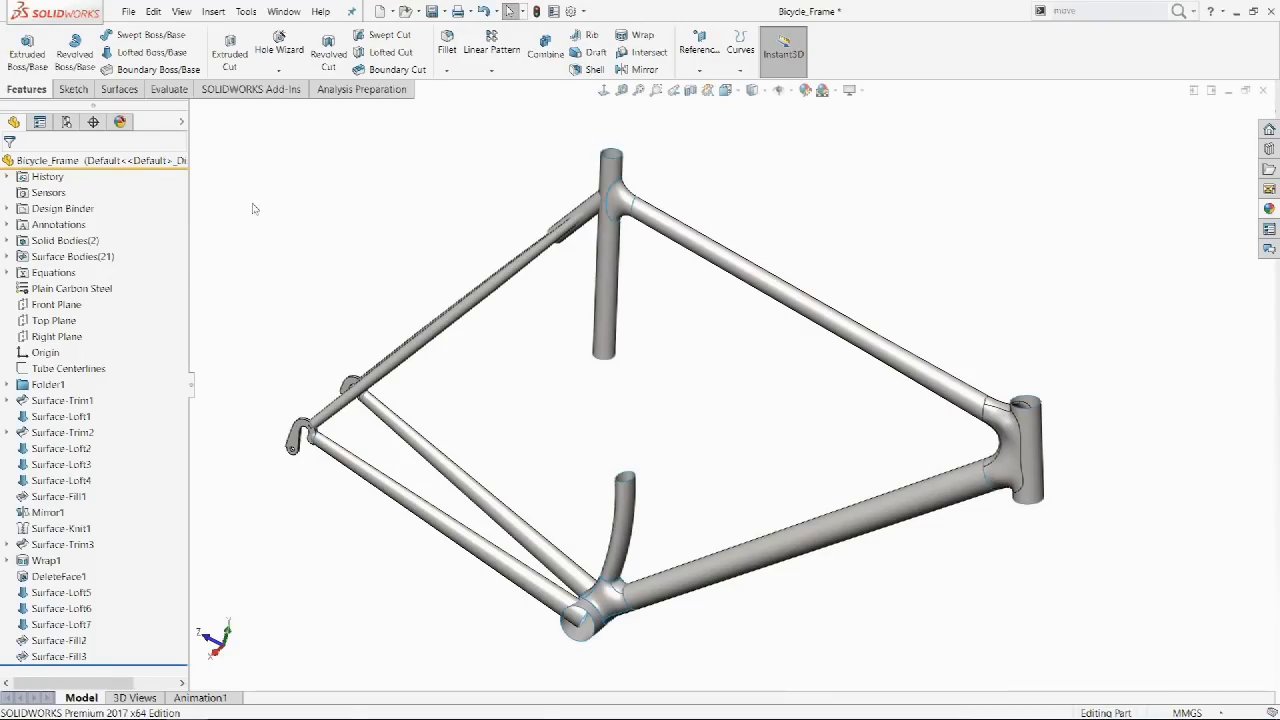
# Freeze features through Surface-Knit1, then edit and accept Surface-Trim3 to rebuild.
pyautogui.moveTo(170, 166); pyautogui.dragTo(140, 537)
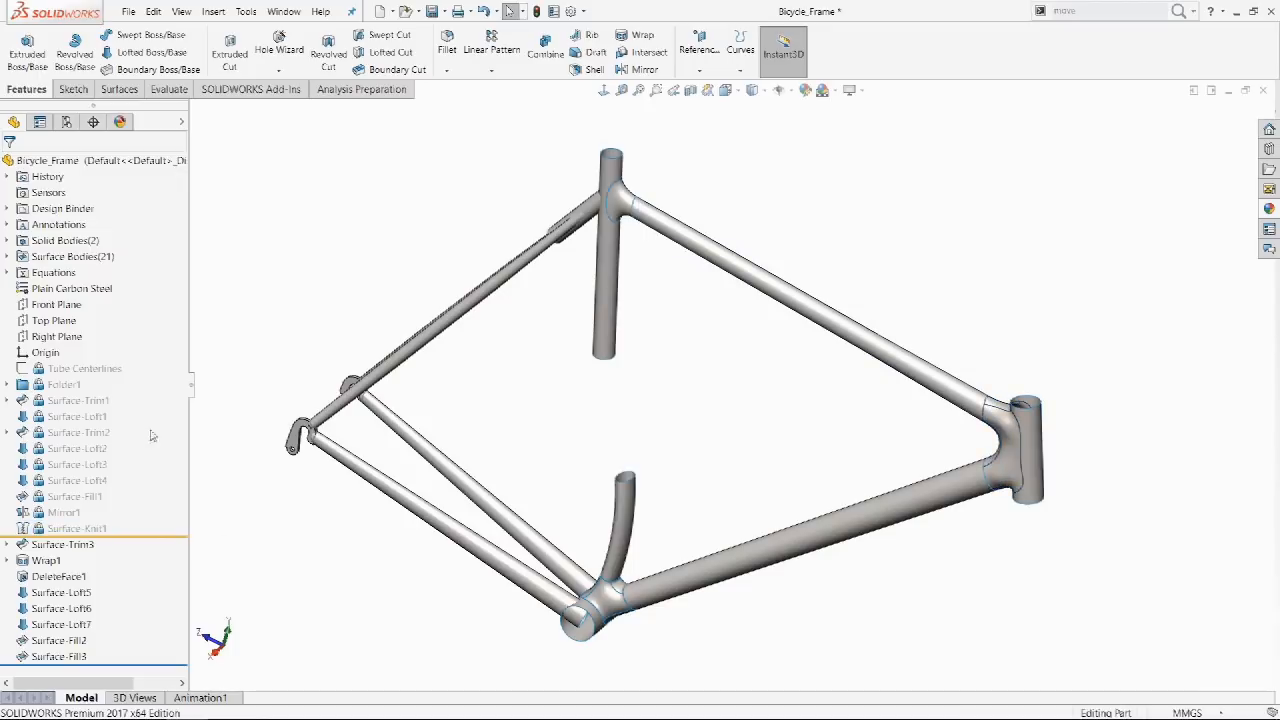
pyautogui.rightClick(112, 376)
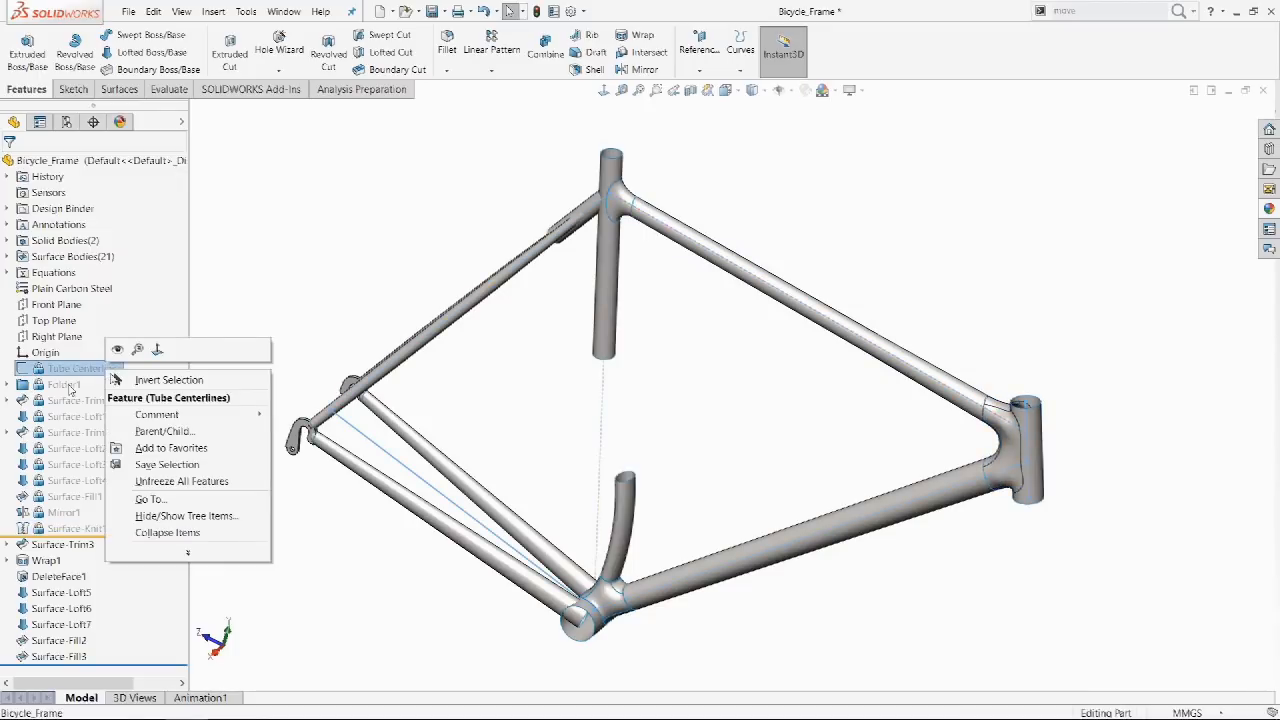
pyautogui.rightClick(71, 408)
pyautogui.rightClick(50, 546)
pyautogui.click(61, 385)
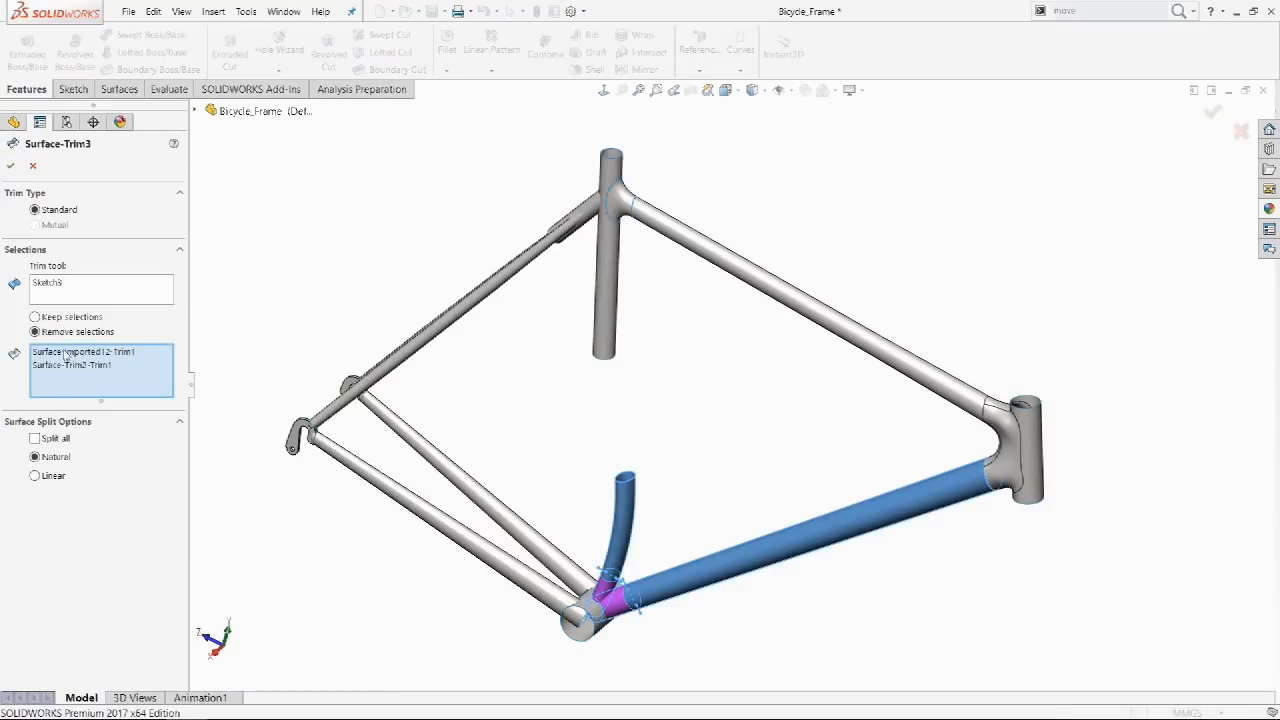
pyautogui.click(10, 166)
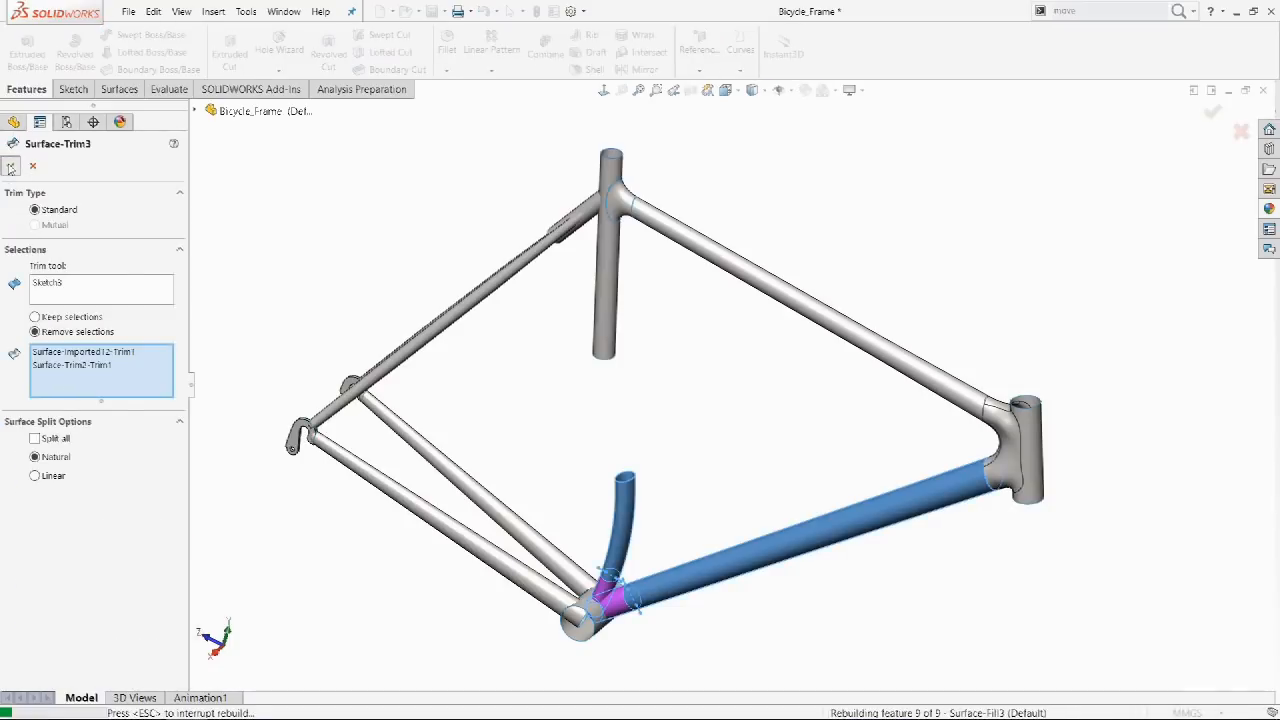
# Check rebuild times in Performance Evaluation, then freeze through Surface-Knit1 again.
pyautogui.click(165, 90)
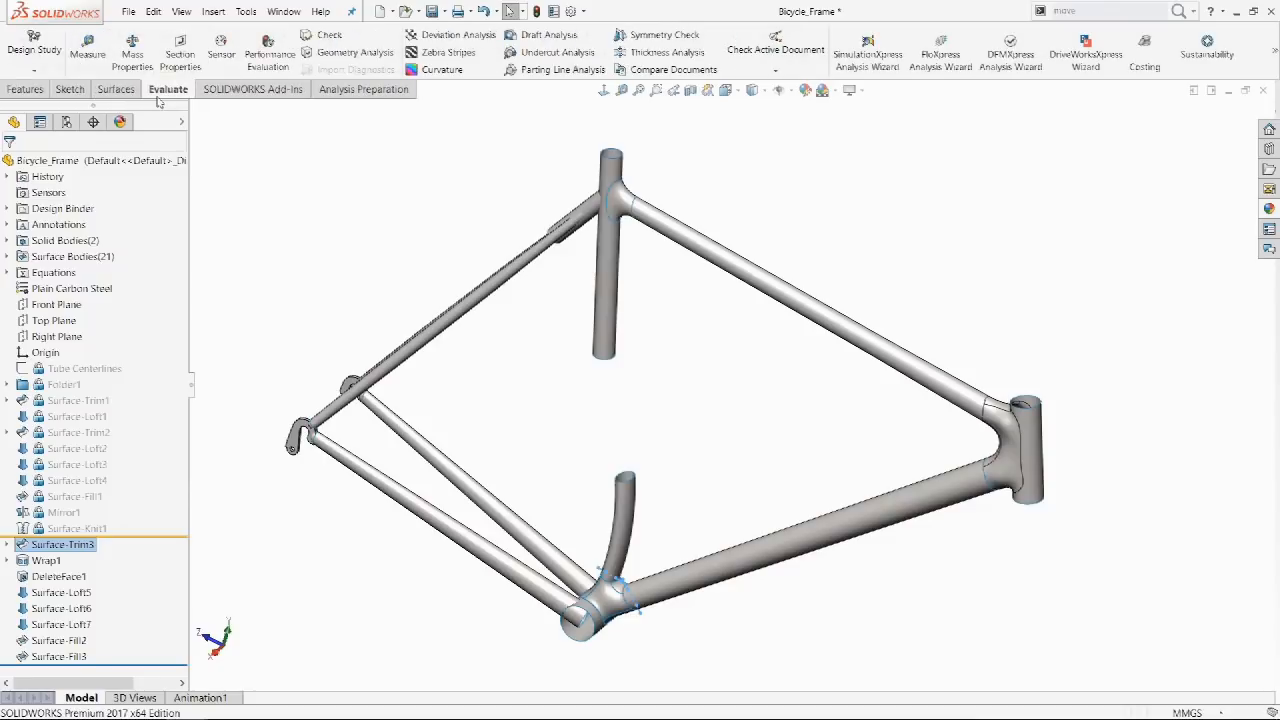
pyautogui.click(268, 54)
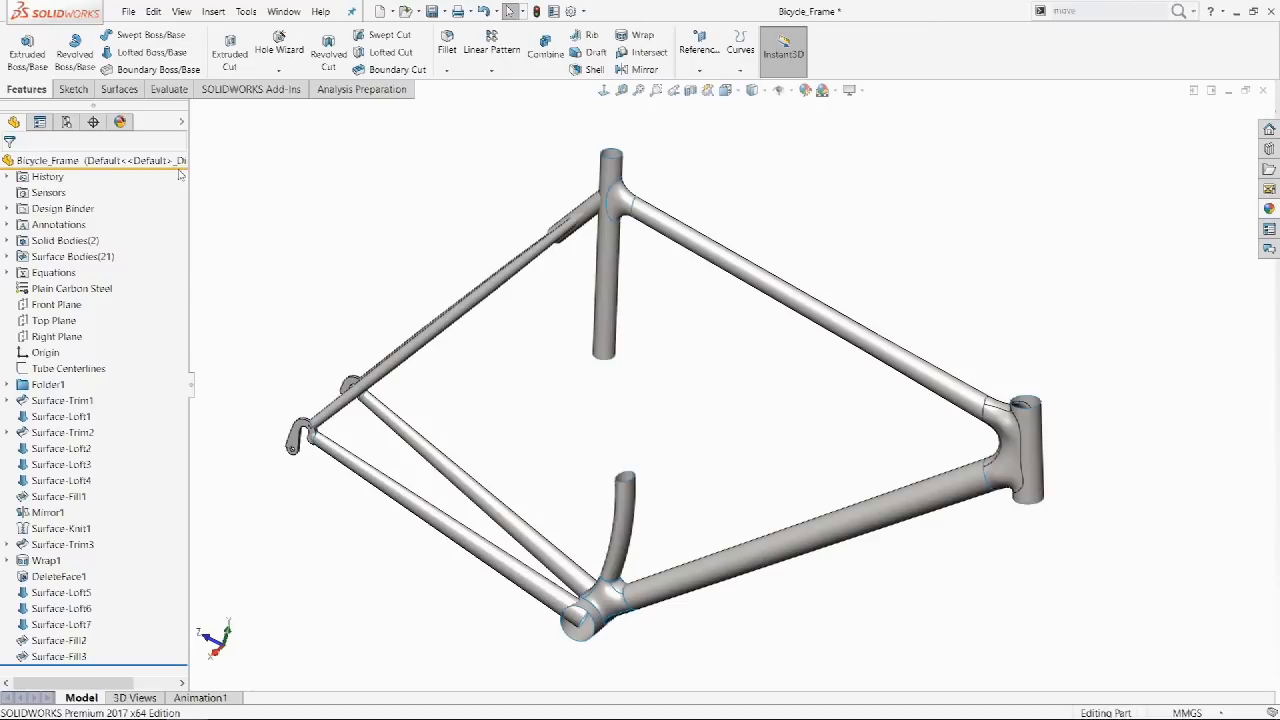
pyautogui.moveTo(183, 172); pyautogui.dragTo(140, 536)
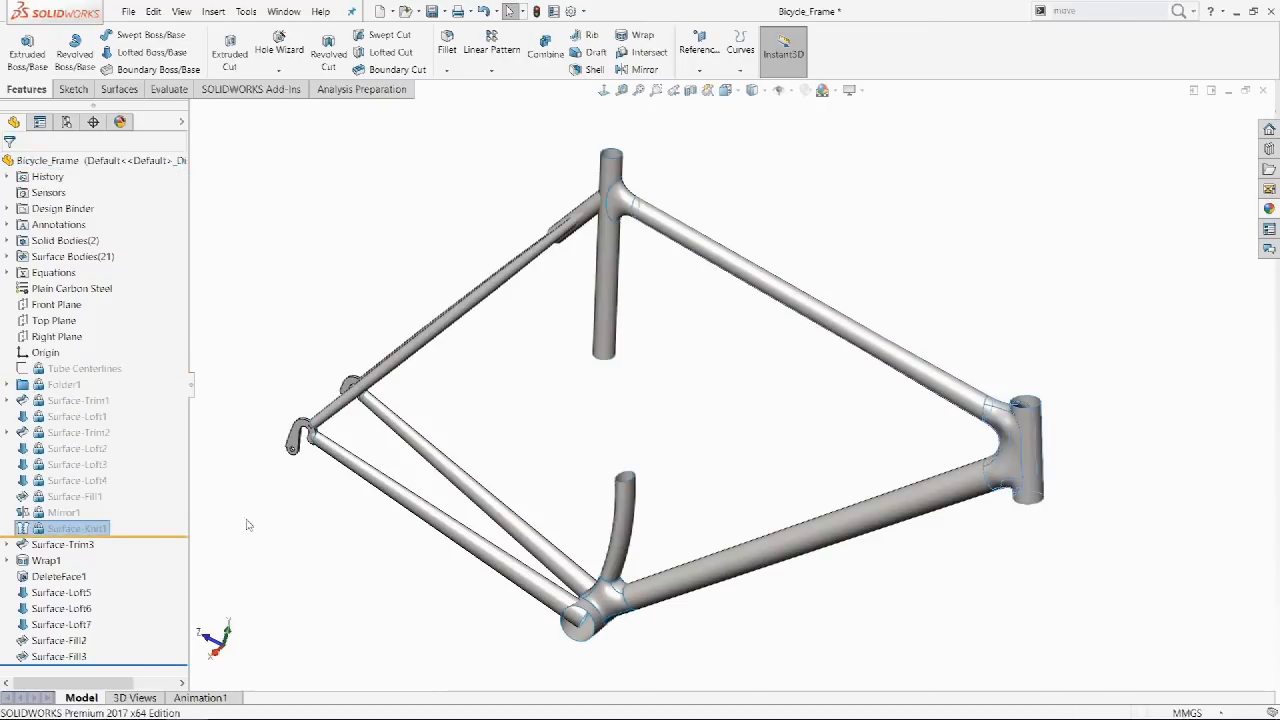
pyautogui.rightClick(110, 370)
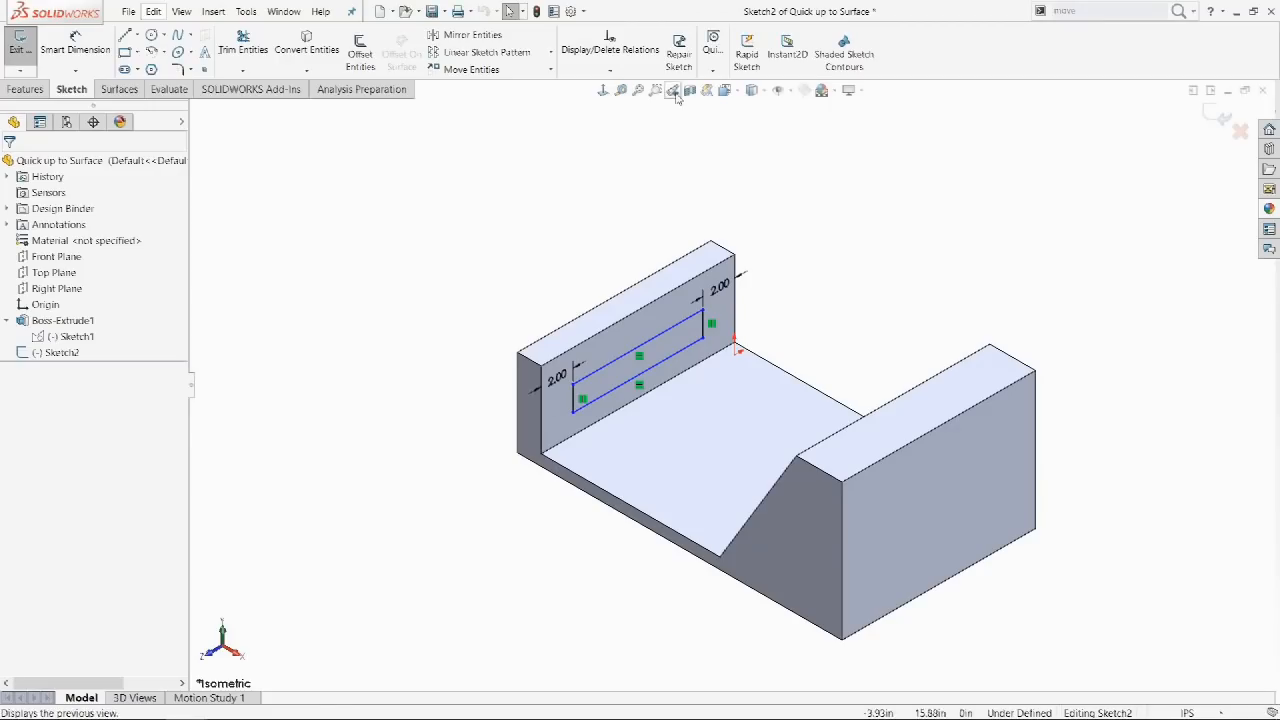
pyautogui.click(673, 91)
pyautogui.click(26, 89)
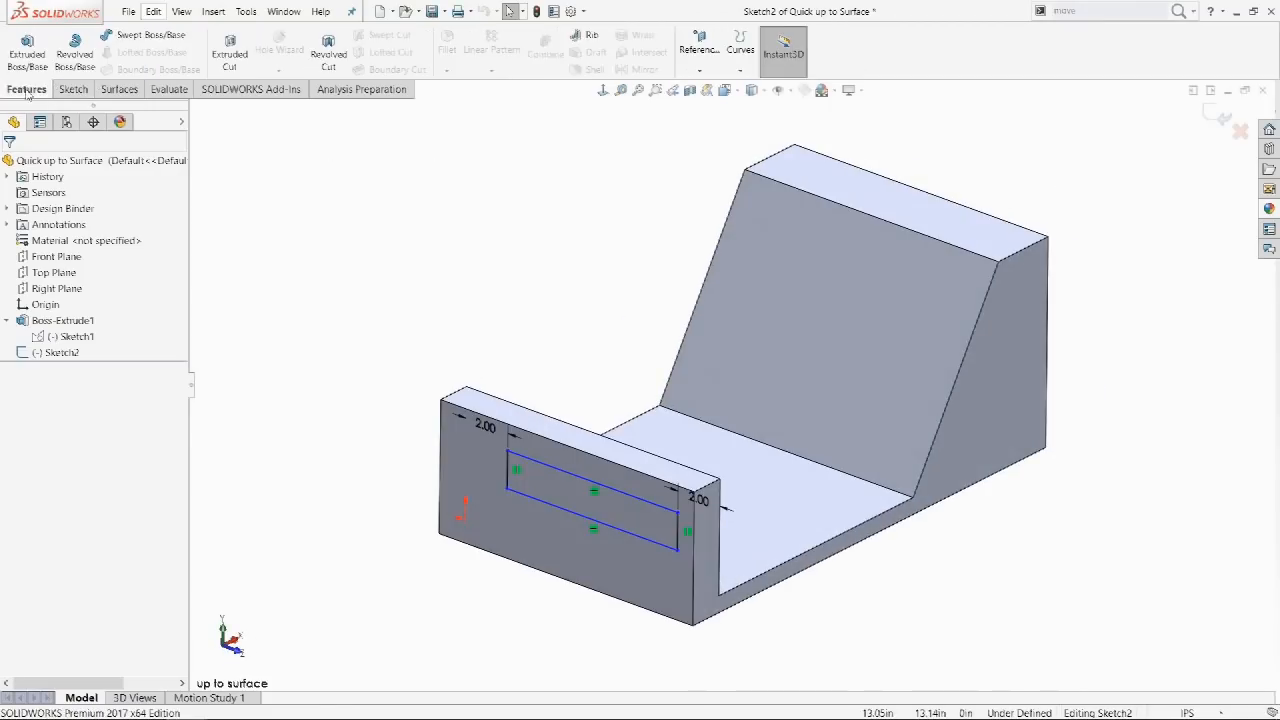
pyautogui.click(26, 48)
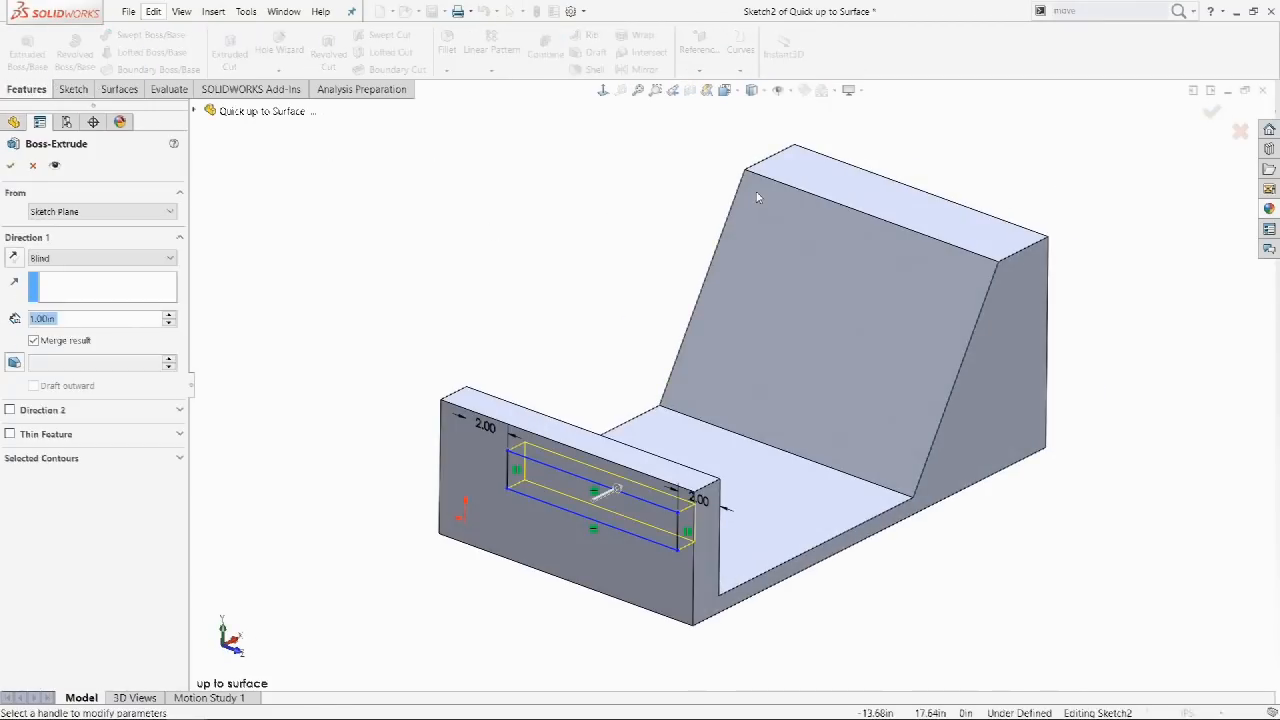
pyautogui.click(757, 197)
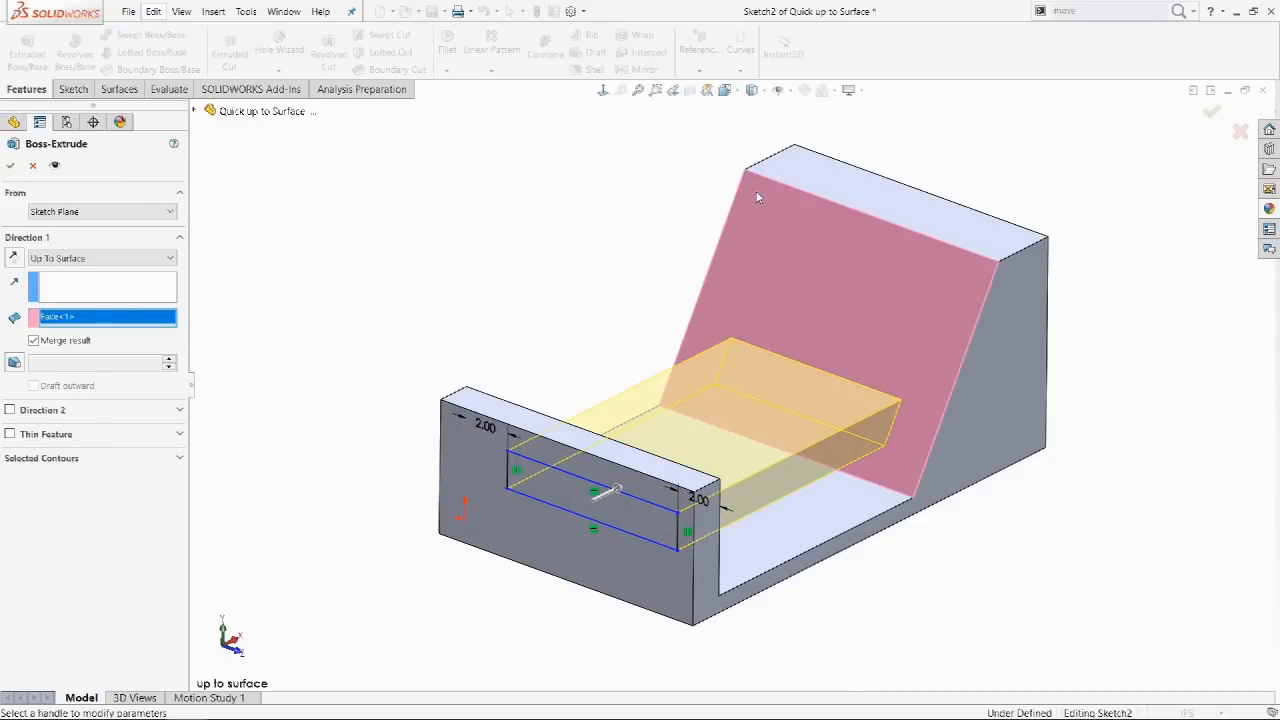
pyautogui.press('Return')
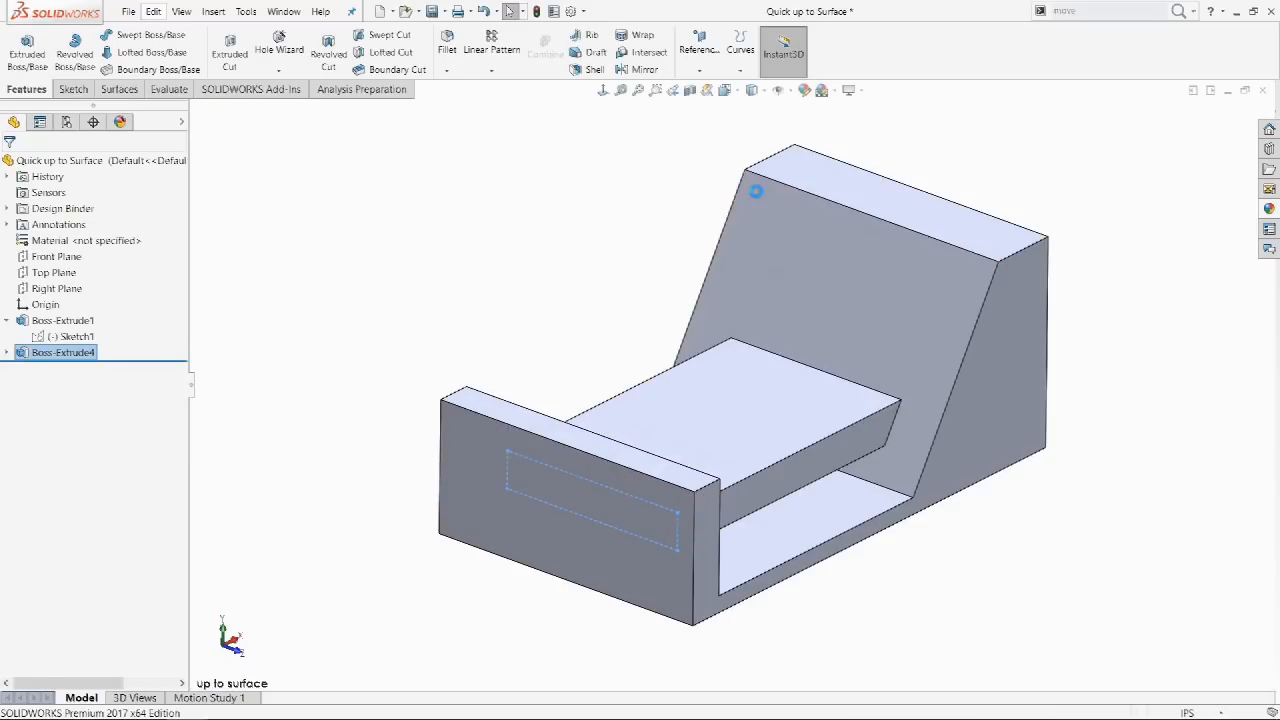
pyautogui.hotkey('ctrl', 'z')
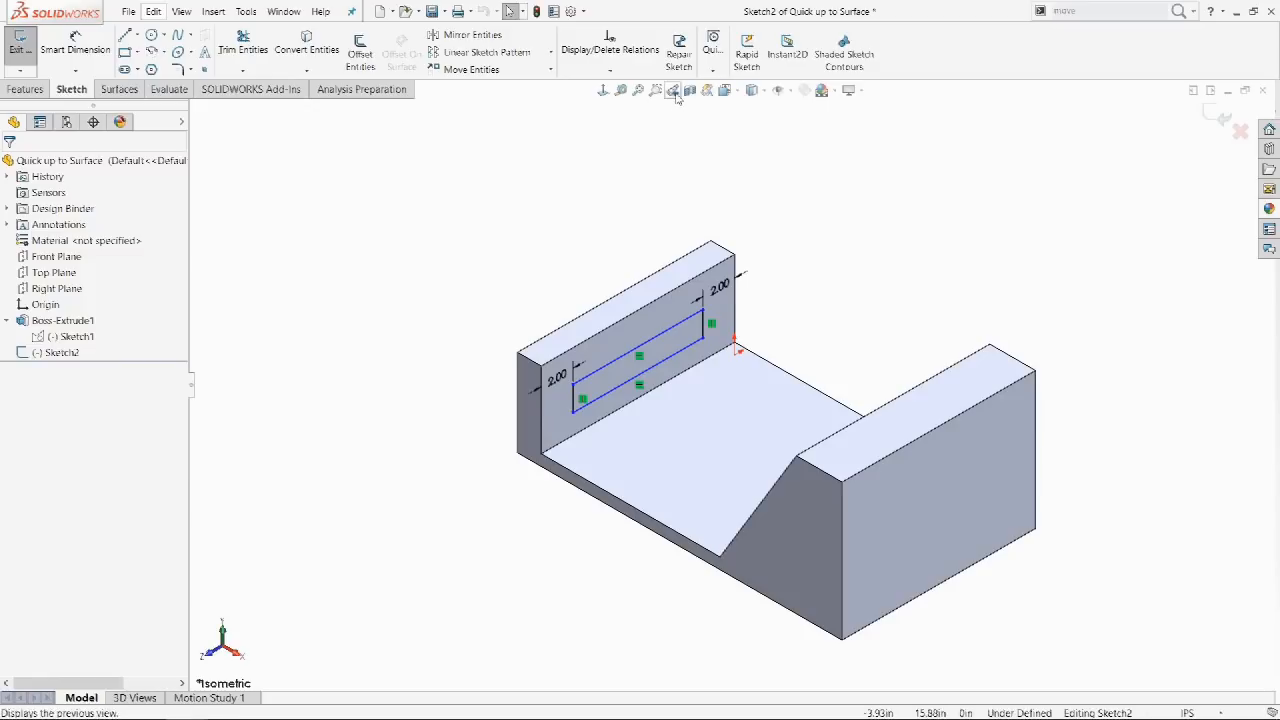
pyautogui.click(25, 89)
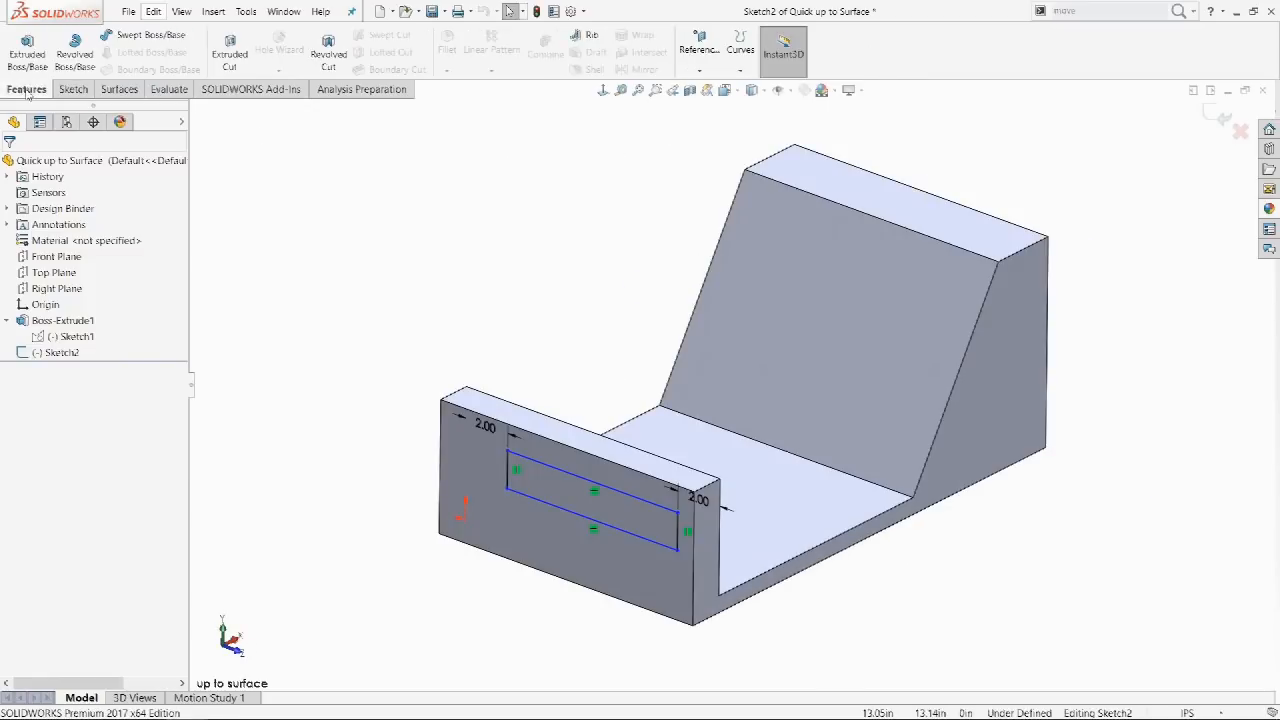
pyautogui.click(26, 50)
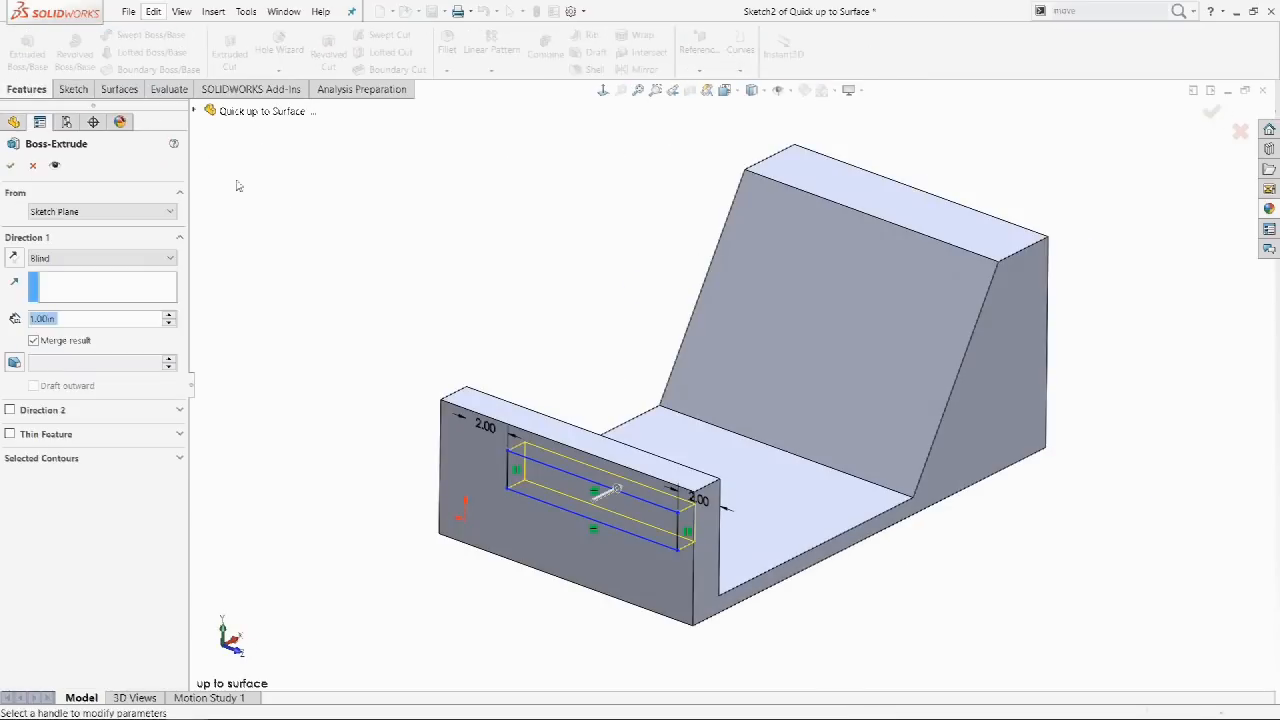
pyautogui.click(757, 197)
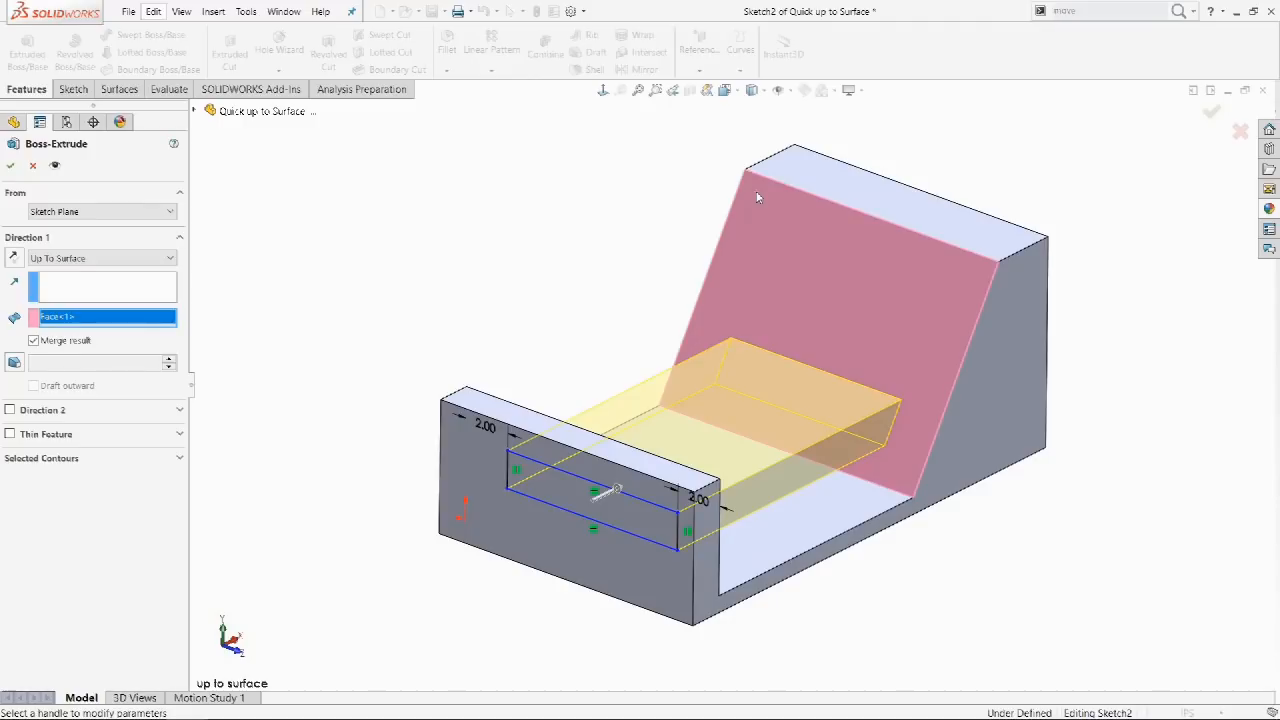
pyautogui.press('Return')
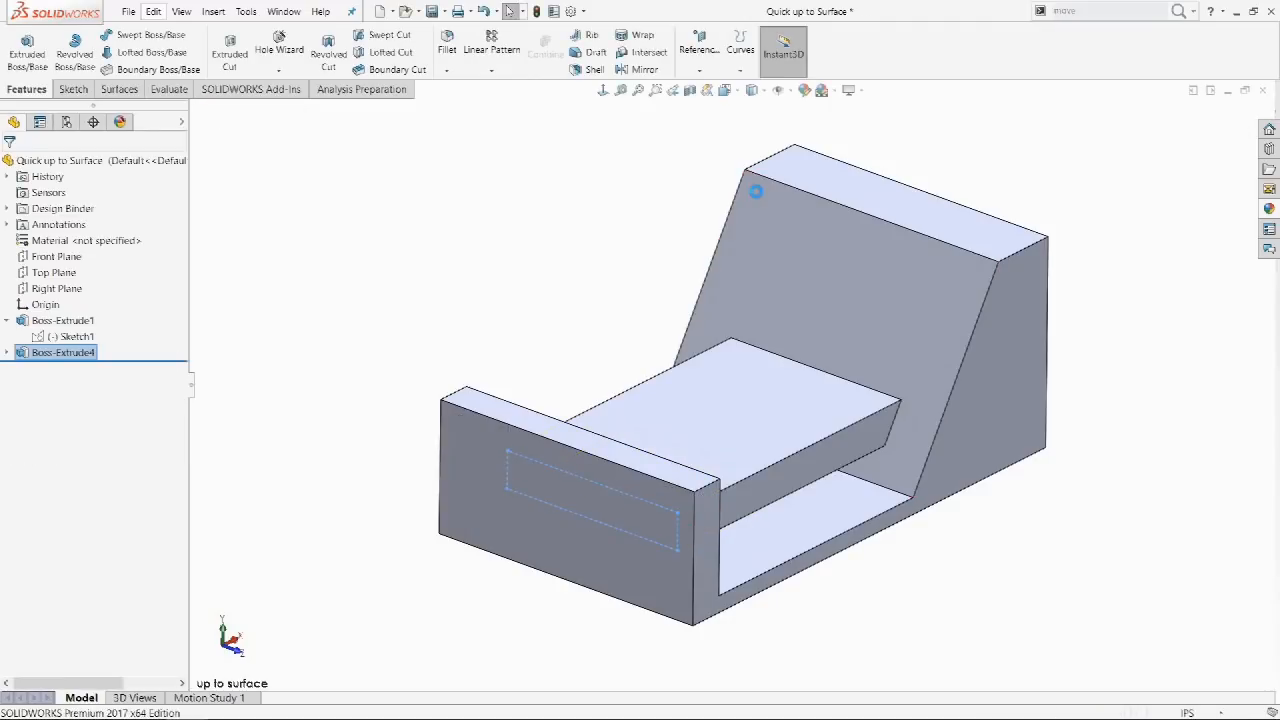
pyautogui.hotkey('ctrl', 'z')
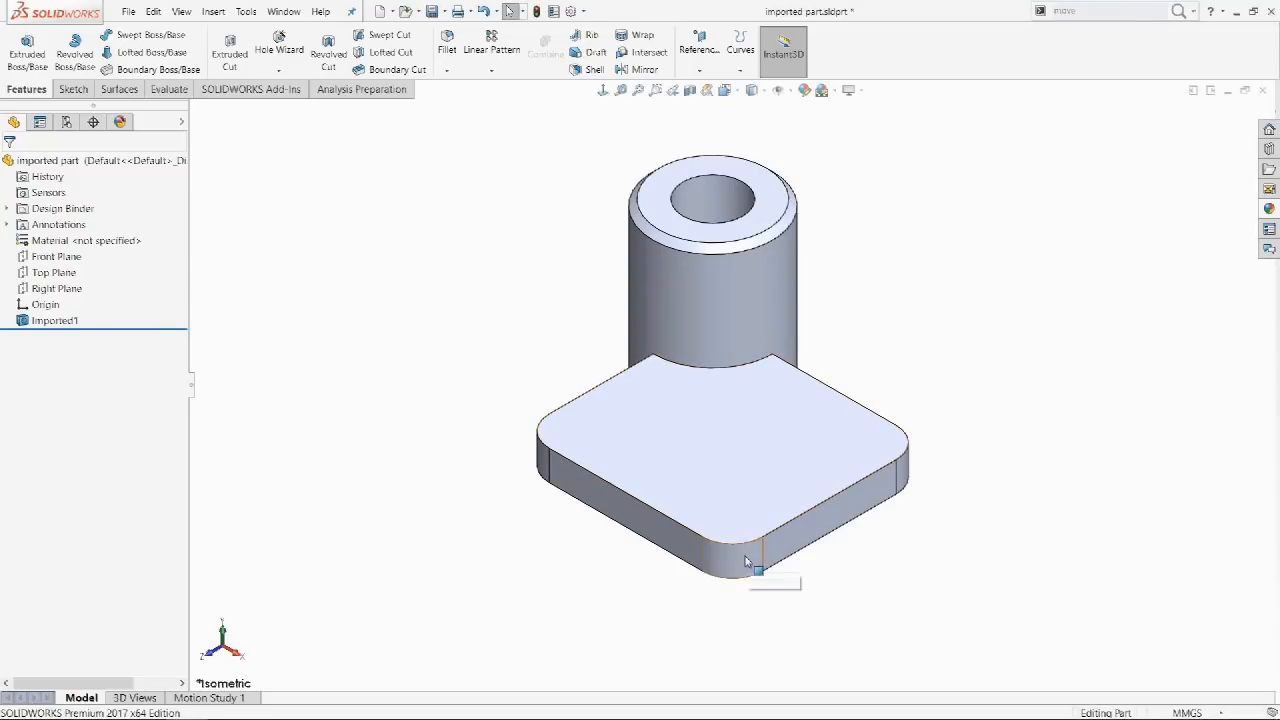
# Convert the imported base's corner round to a fillet and the cylinder's top edge to a chamfer.
pyautogui.click(758, 548)
pyautogui.click(785, 497)
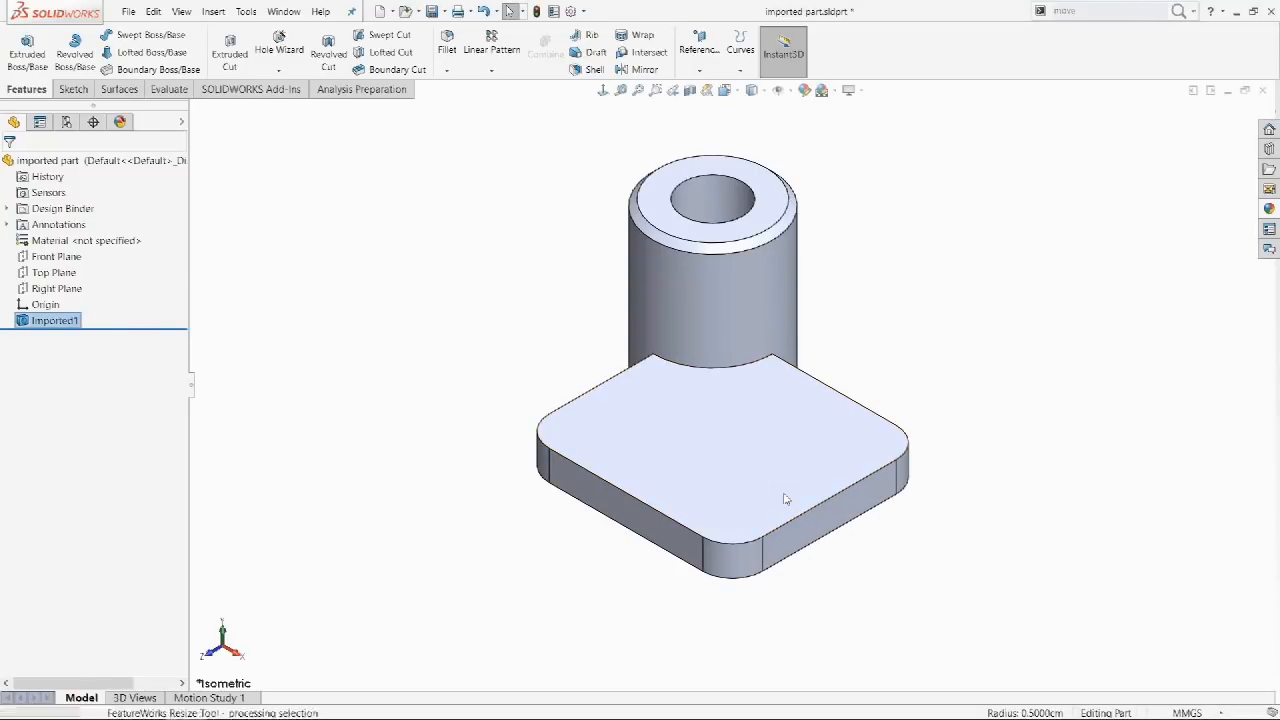
pyautogui.click(797, 220)
pyautogui.click(816, 169)
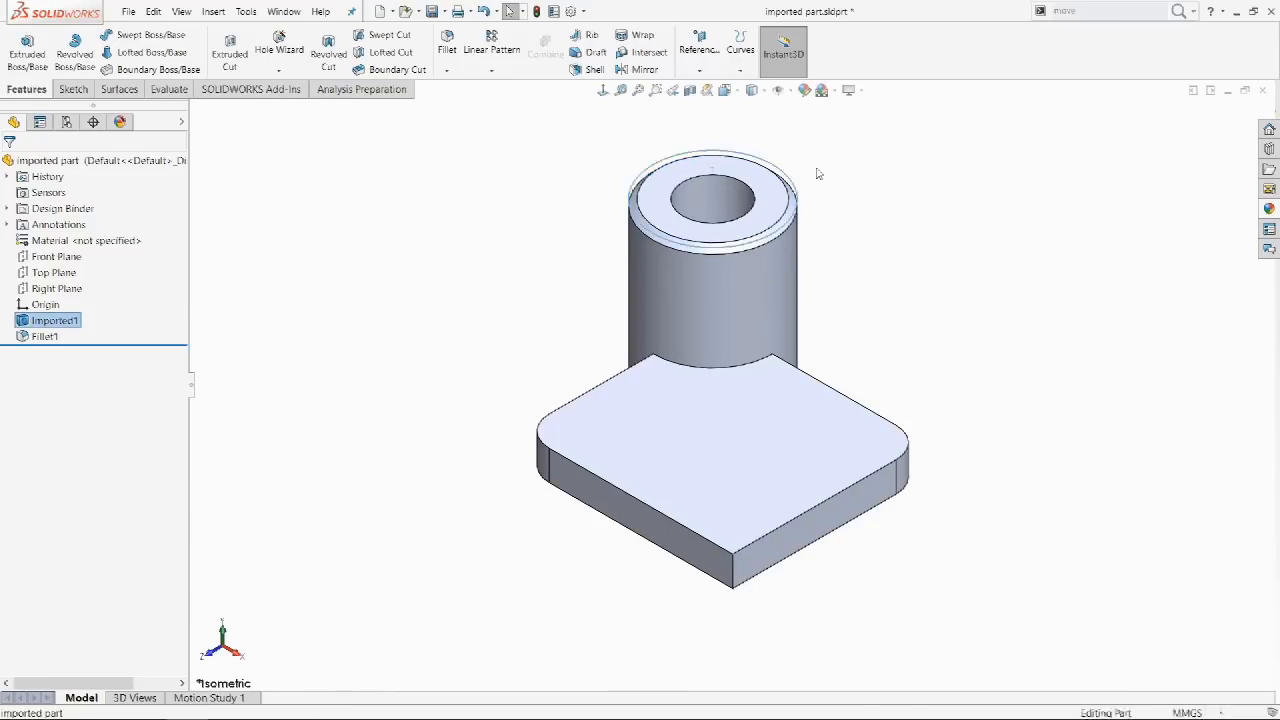
pyautogui.click(739, 191)
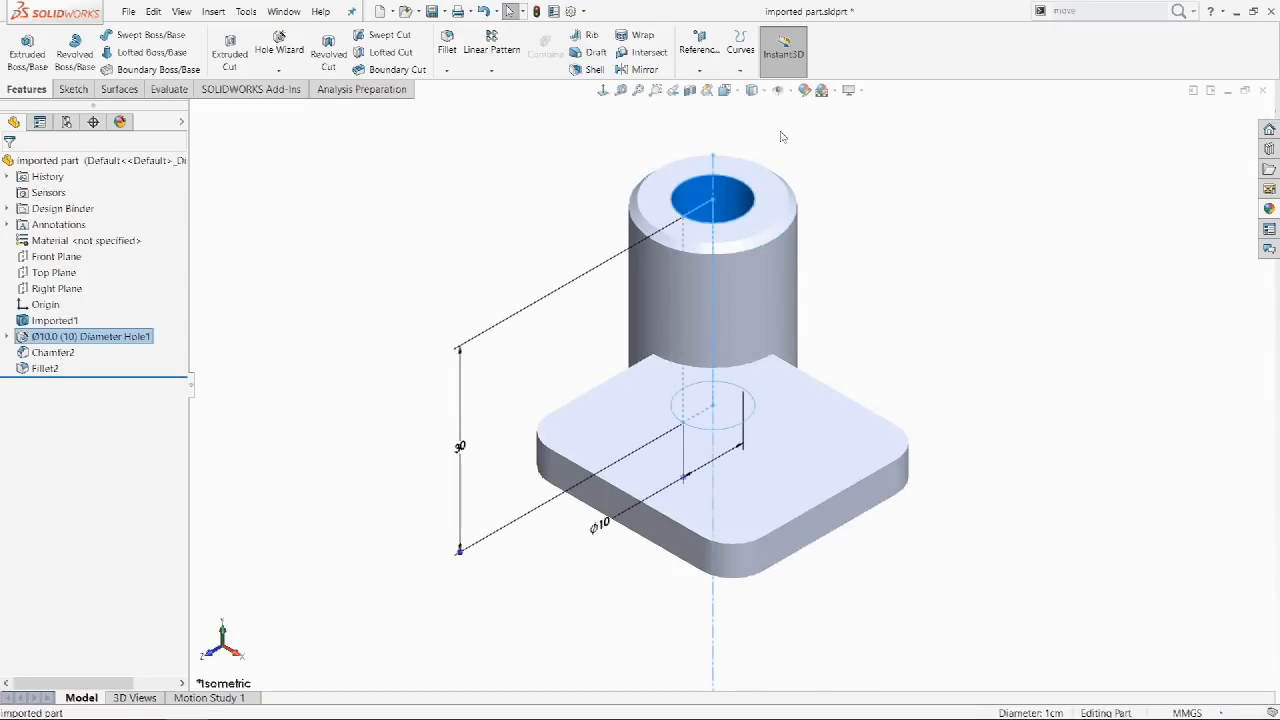
# Edit Fillet2 to a 10mm front-corner fillet, then roll back before the hole and fillets.
pyautogui.click(781, 136)
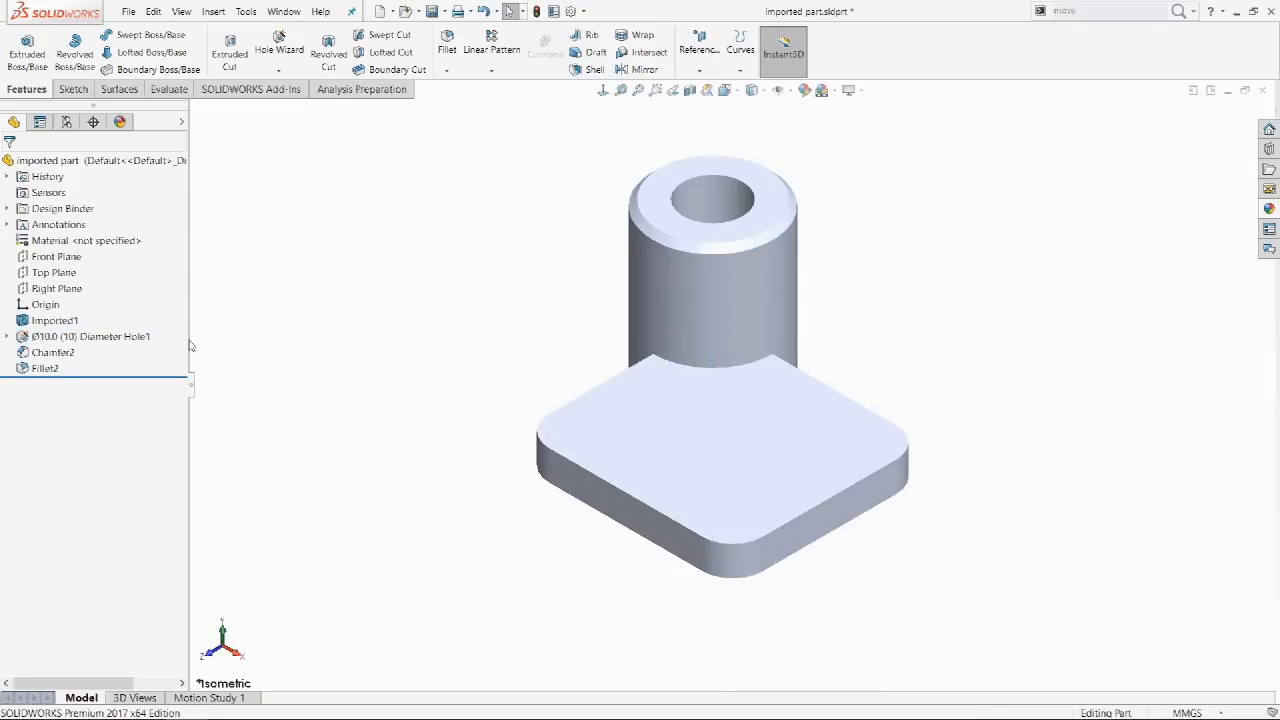
pyautogui.click(58, 368)
pyautogui.click(55, 331)
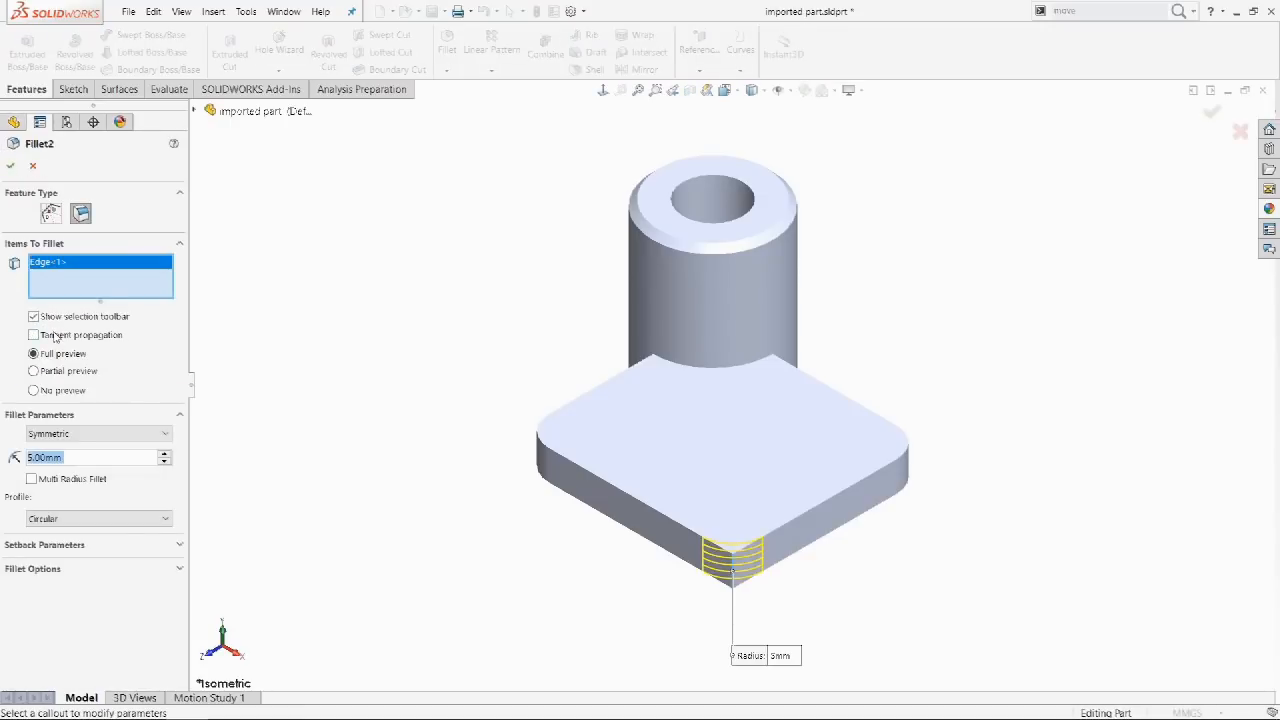
pyautogui.click(10, 166)
pyautogui.moveTo(124, 378)
pyautogui.mouseDown()
pyautogui.moveTo(116, 330)
pyautogui.moveTo(127, 377)
pyautogui.mouseUp()
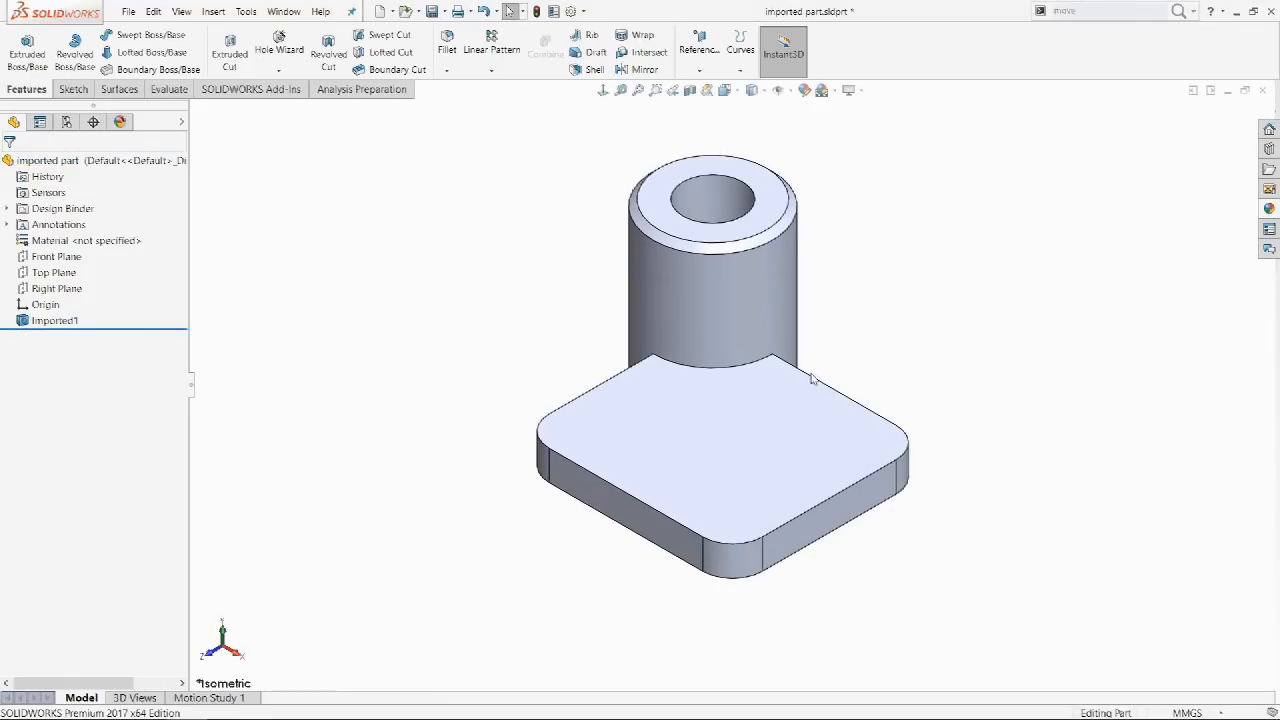
pyautogui.click(745, 555)
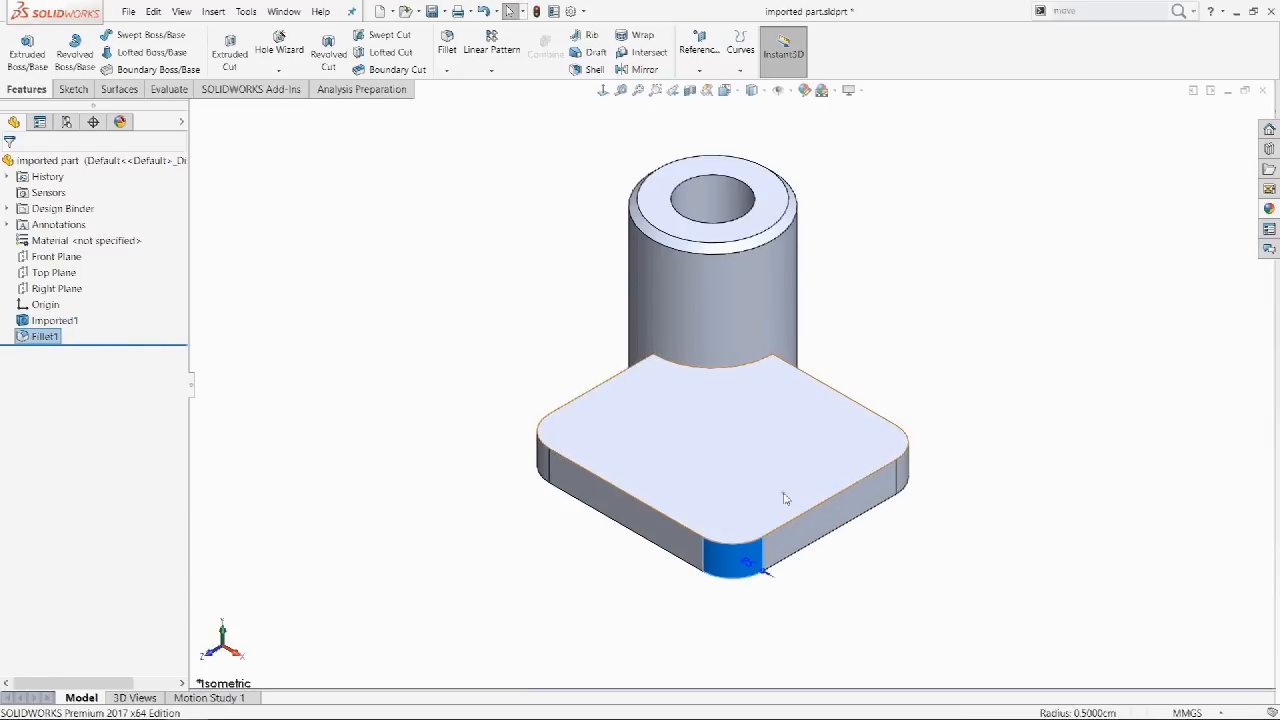
pyautogui.click(838, 283)
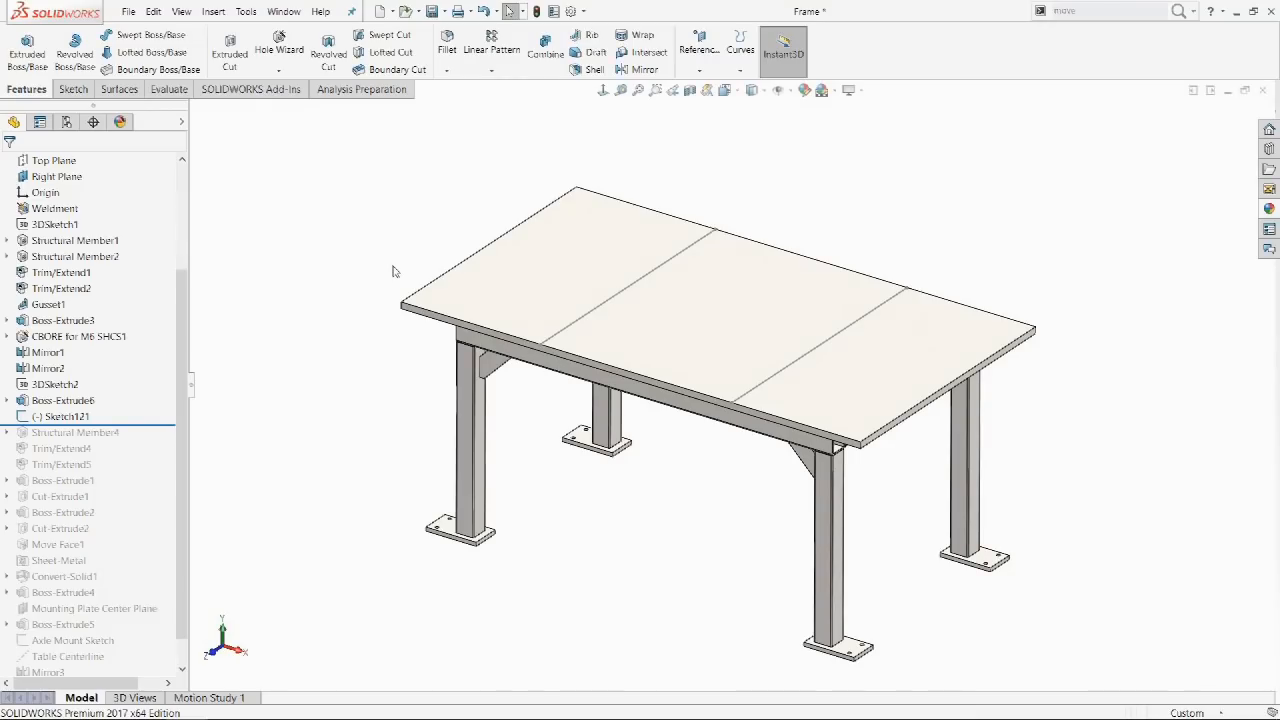
# Split the table top with Sketch121 into three faces and select each one.
pyautogui.click(84, 416)
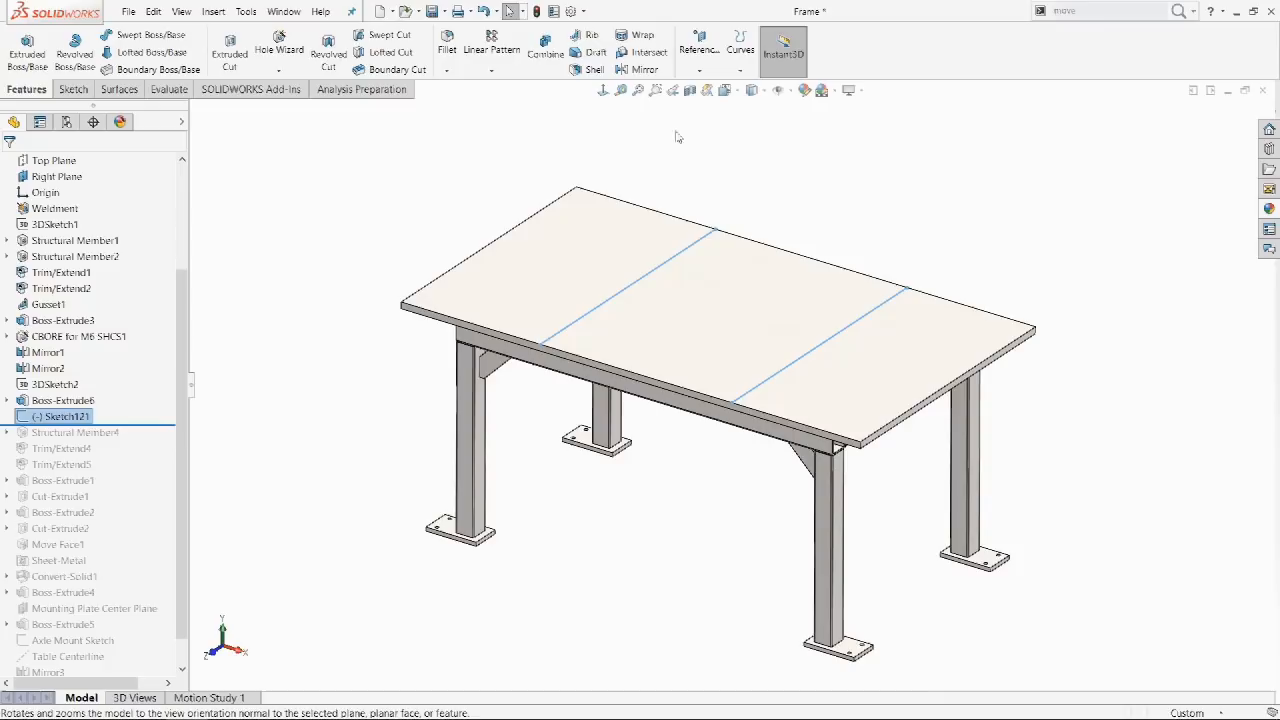
pyautogui.click(741, 64)
pyautogui.click(762, 88)
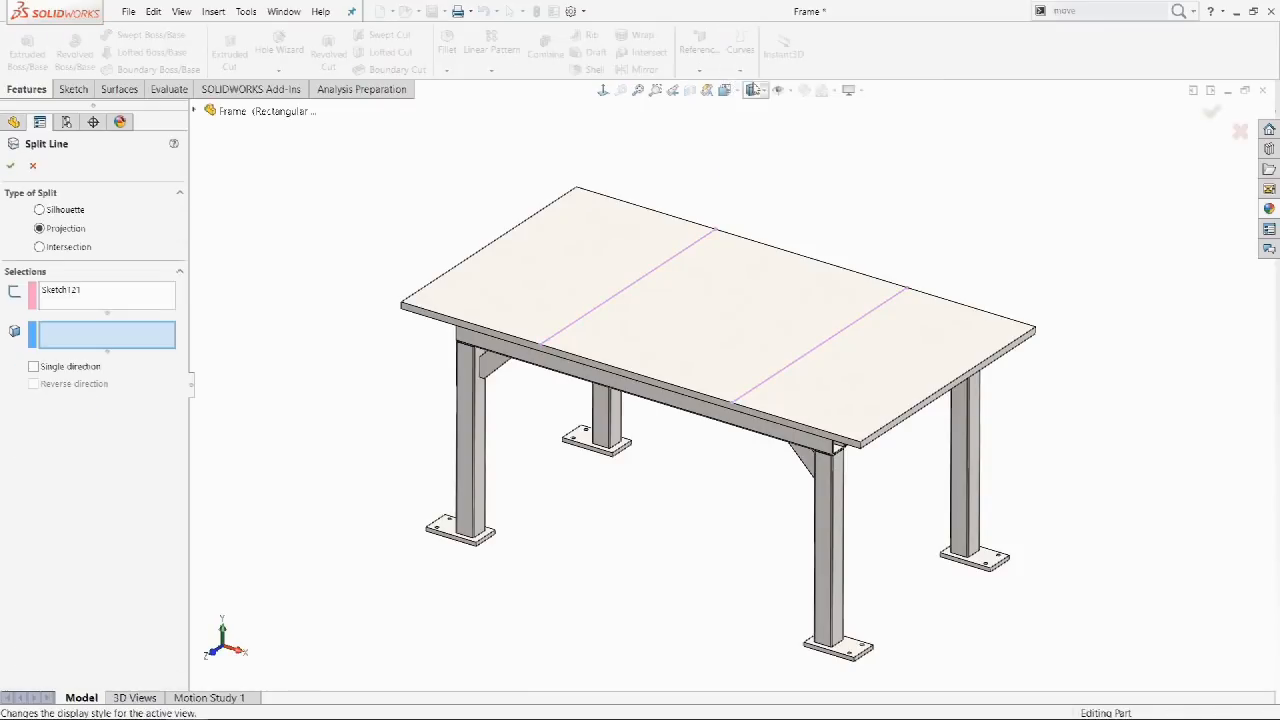
pyautogui.click(580, 250)
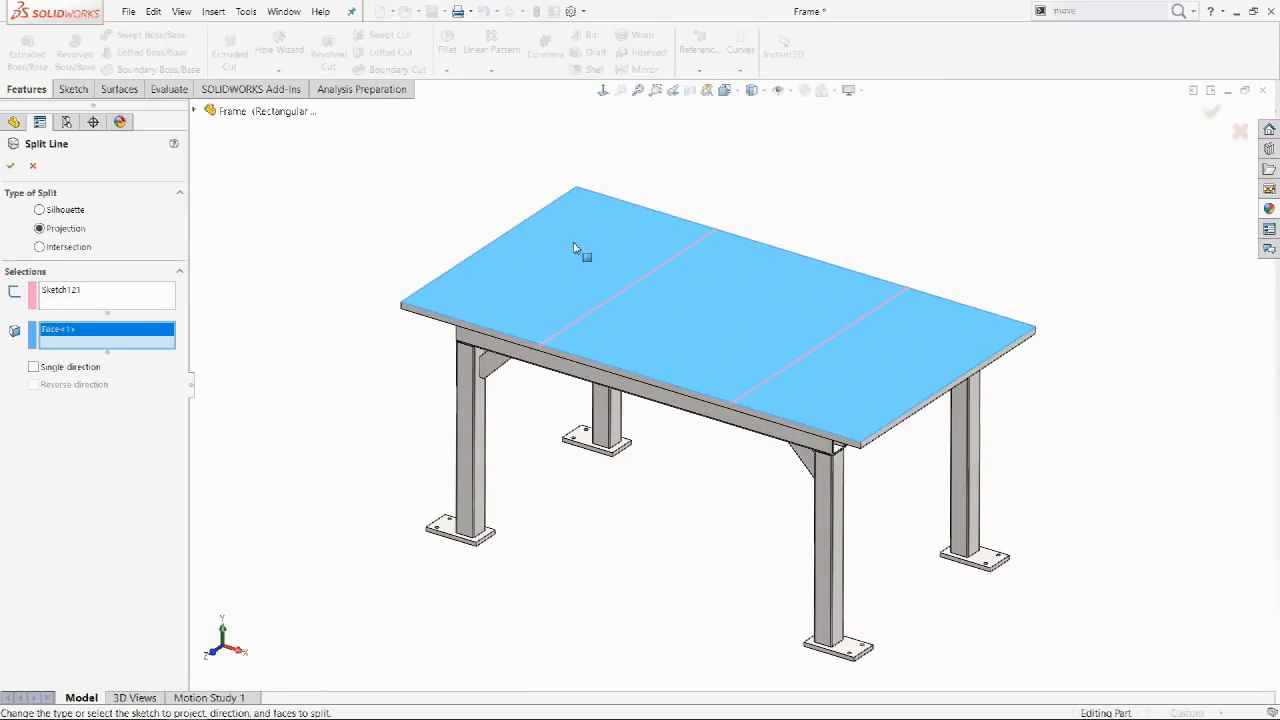
pyautogui.rightClick(574, 241)
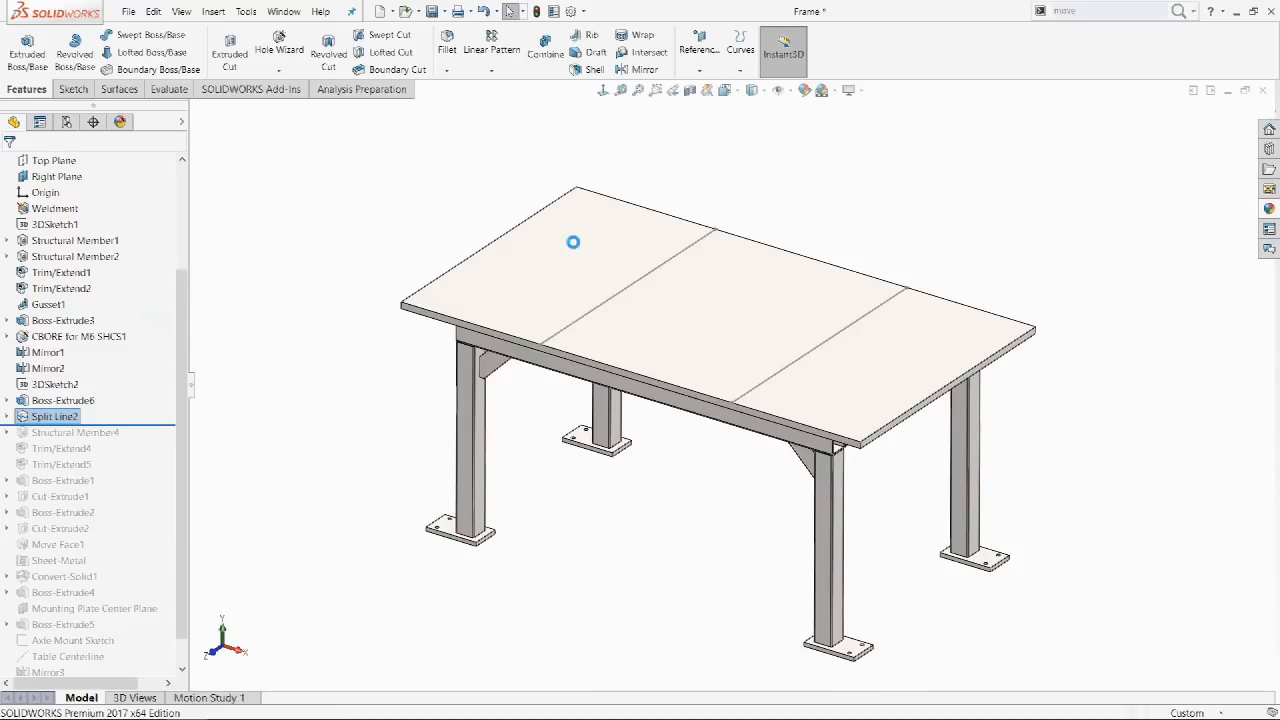
pyautogui.click(573, 241)
pyautogui.click(679, 332)
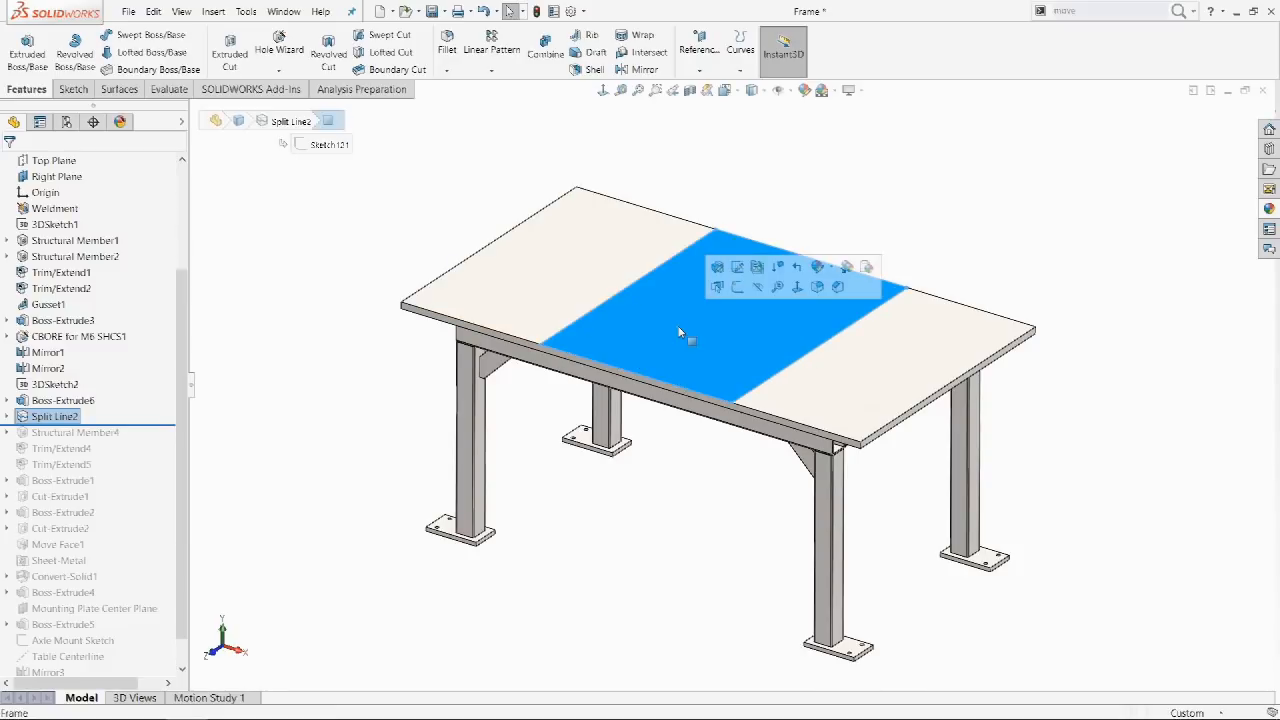
pyautogui.click(885, 370)
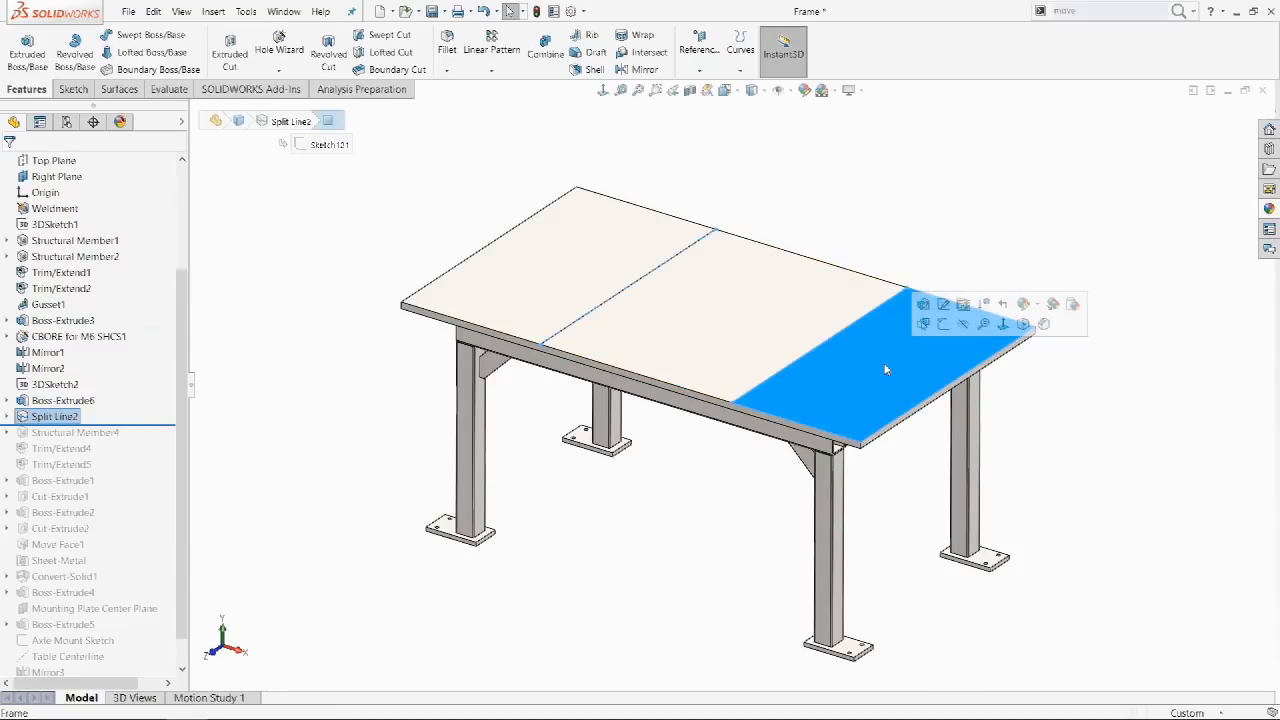
pyautogui.click(948, 213)
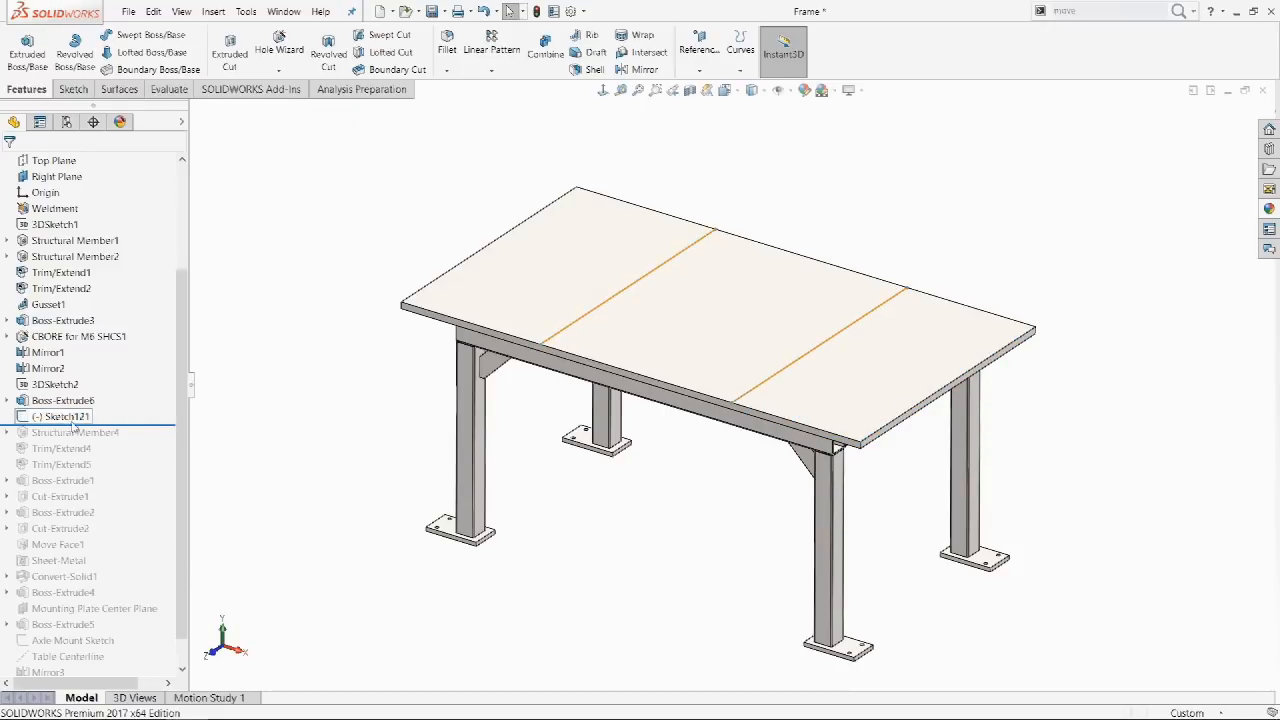
# Recreate the Sketch121 split line, select the three new faces, then undo it.
pyautogui.click(84, 416)
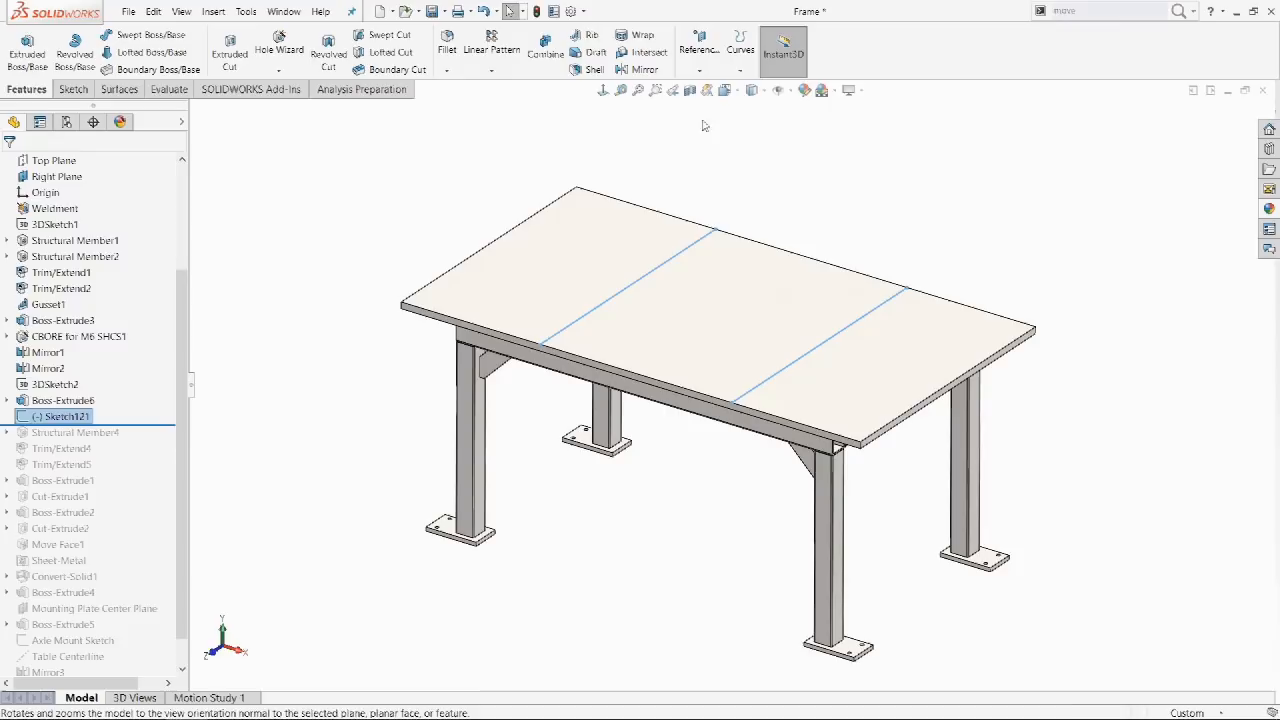
pyautogui.click(742, 64)
pyautogui.click(767, 87)
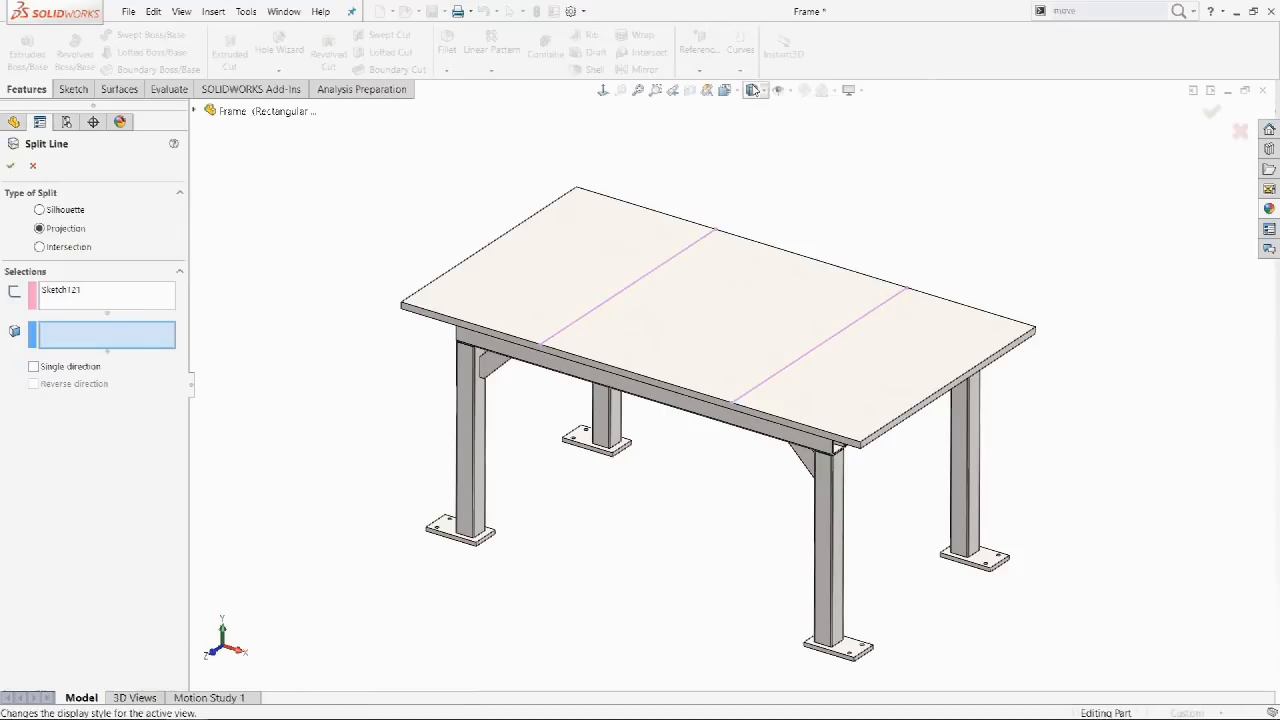
pyautogui.click(575, 249)
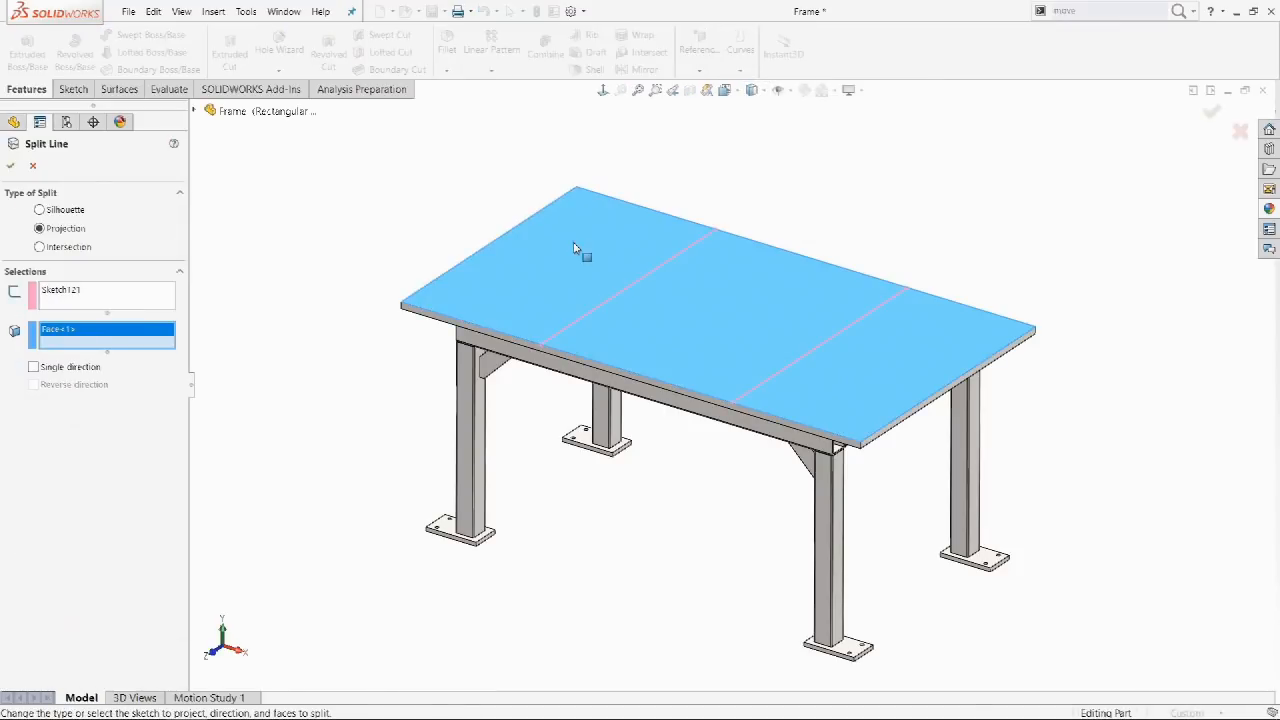
pyautogui.press('Return')
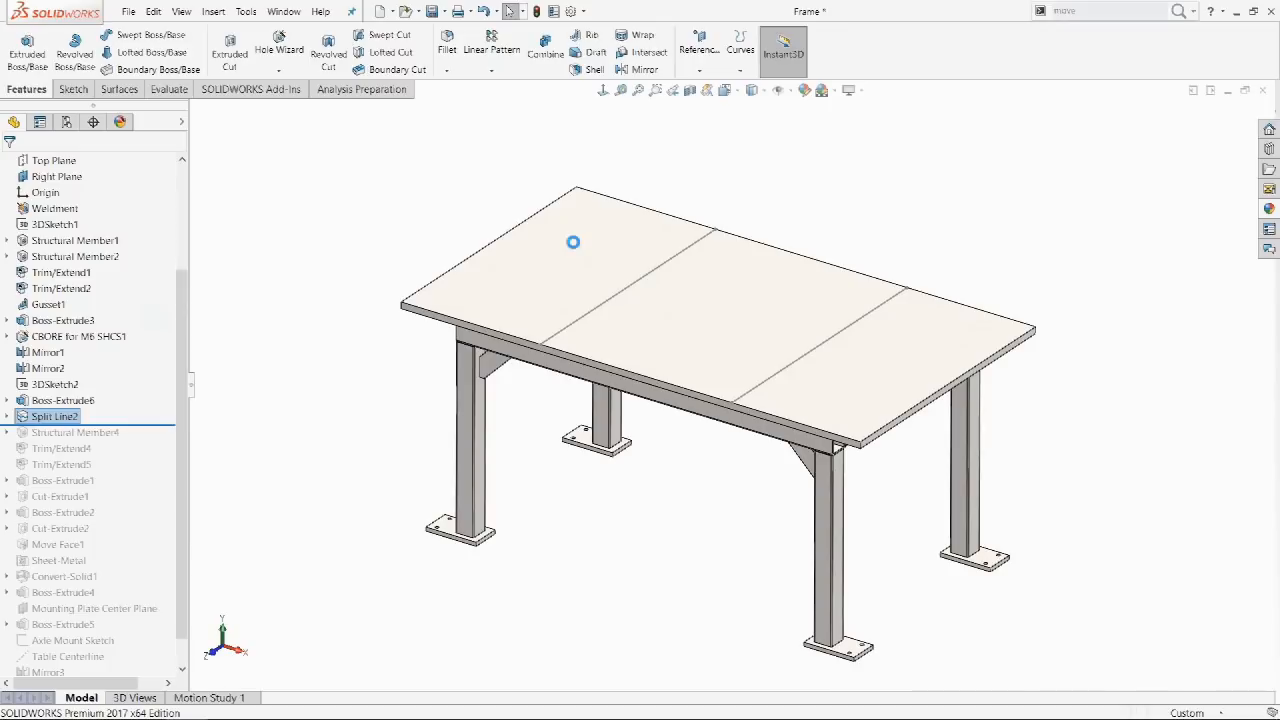
pyautogui.click(573, 241)
pyautogui.click(679, 333)
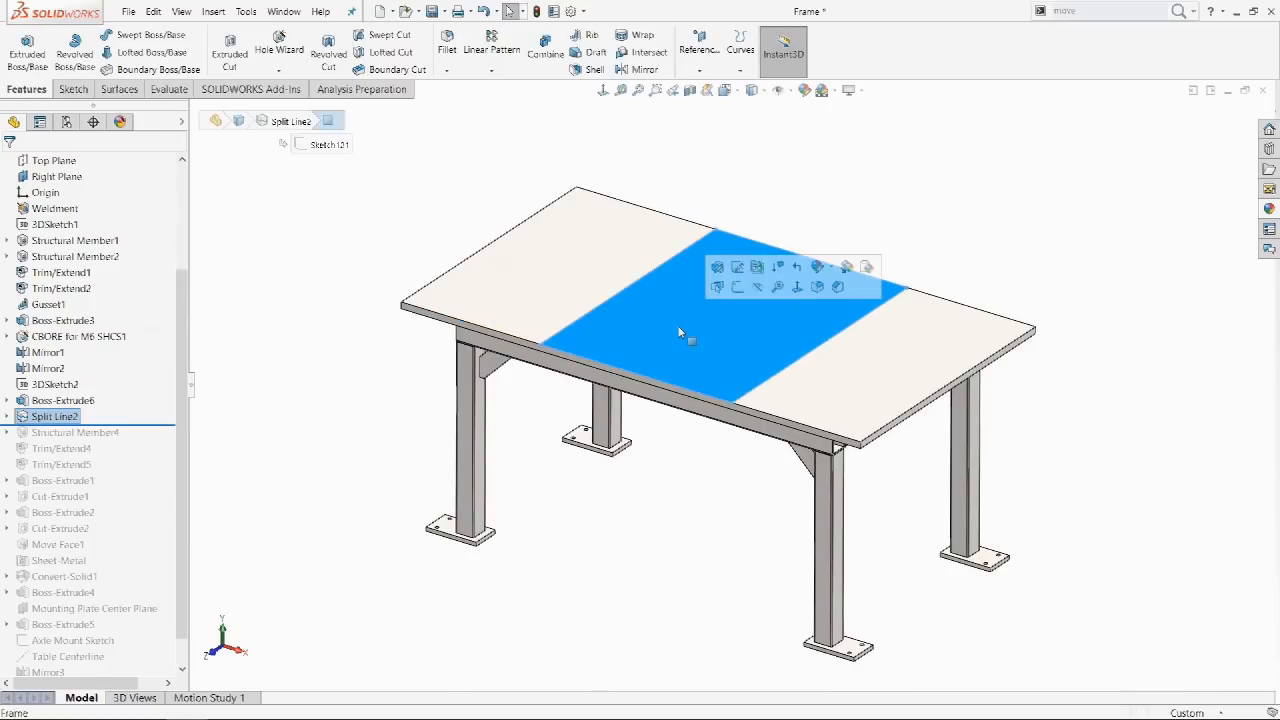
pyautogui.click(885, 369)
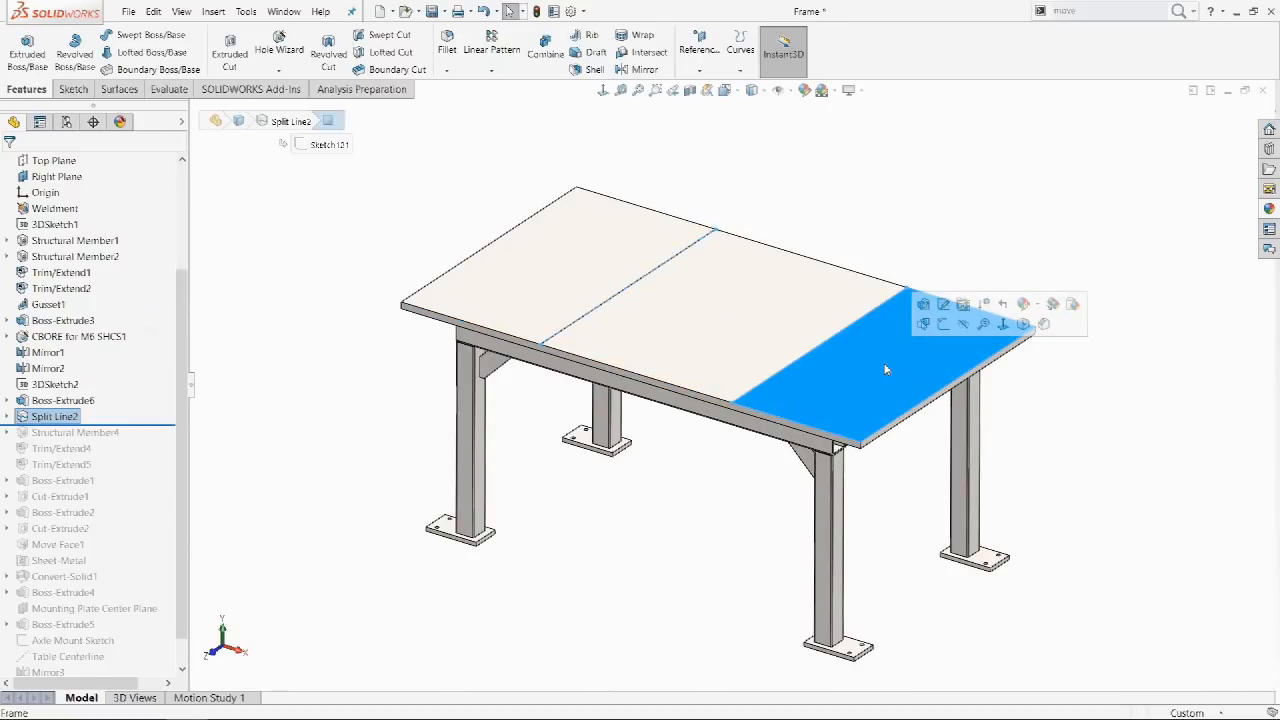
pyautogui.hotkey('ctrl', 'z')
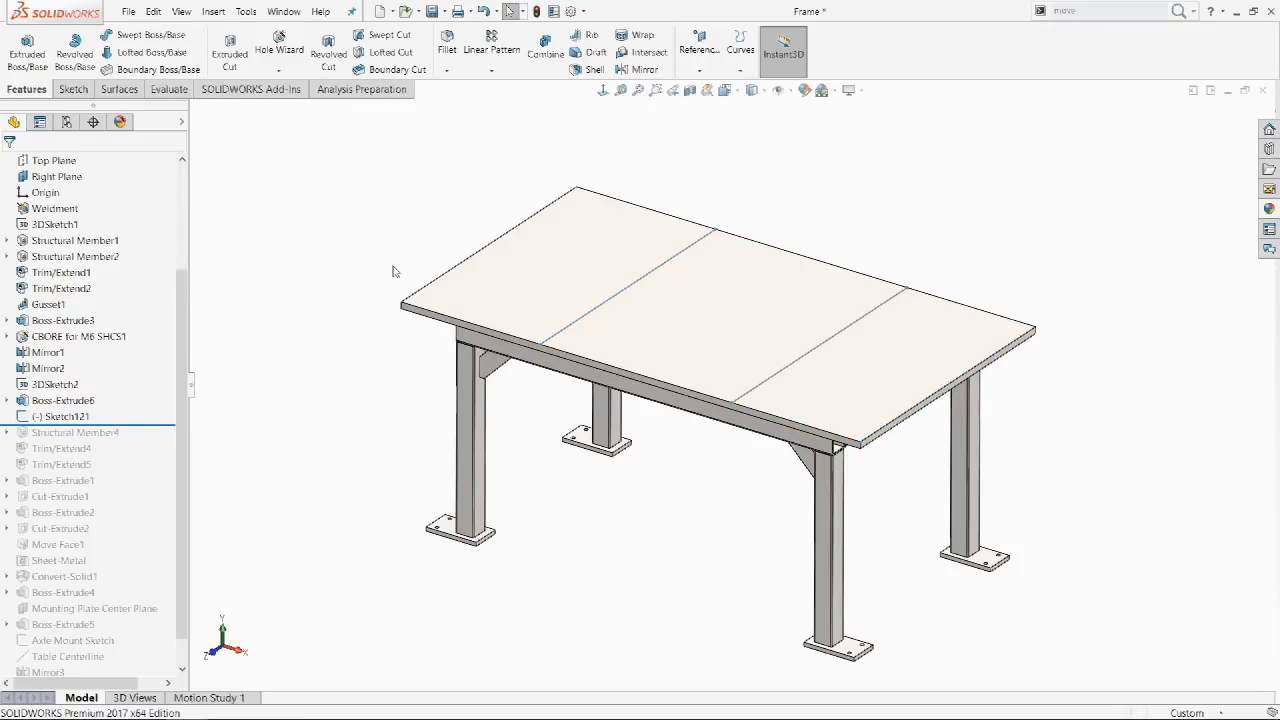
pyautogui.click(68, 417)
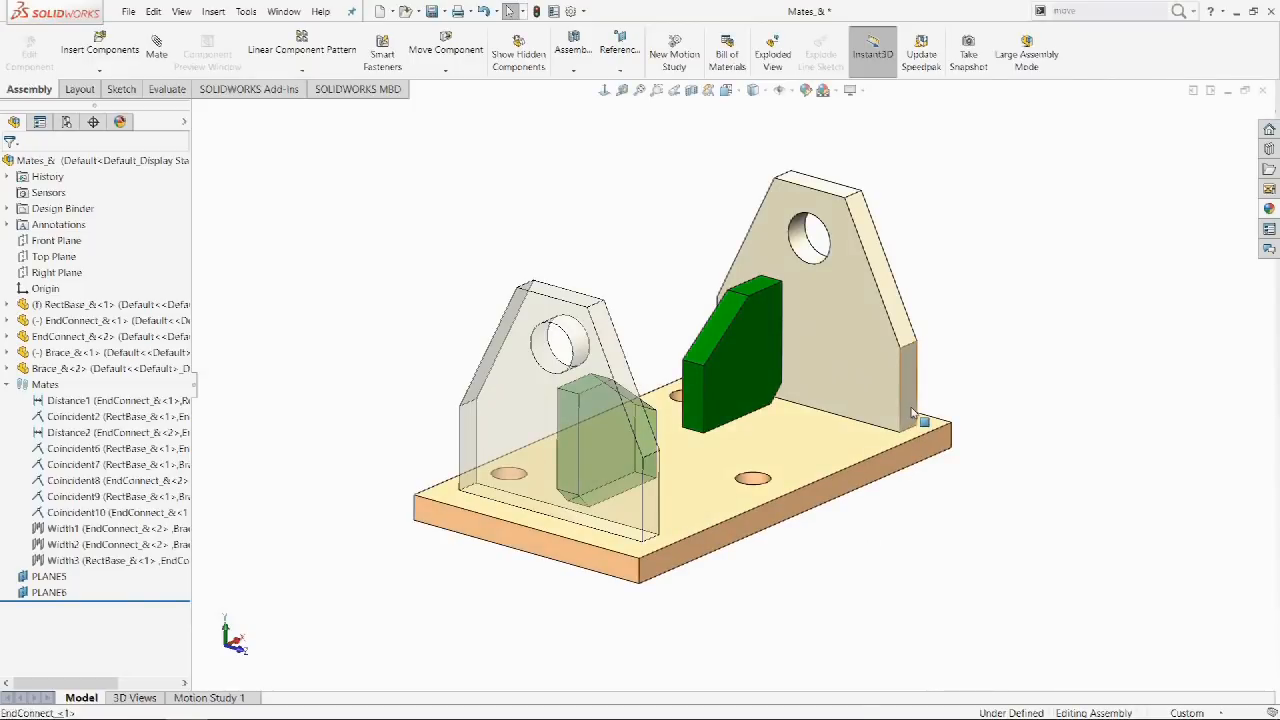
# Centre the brace between the end plate's side faces with a width mate.
pyautogui.click(908, 385)
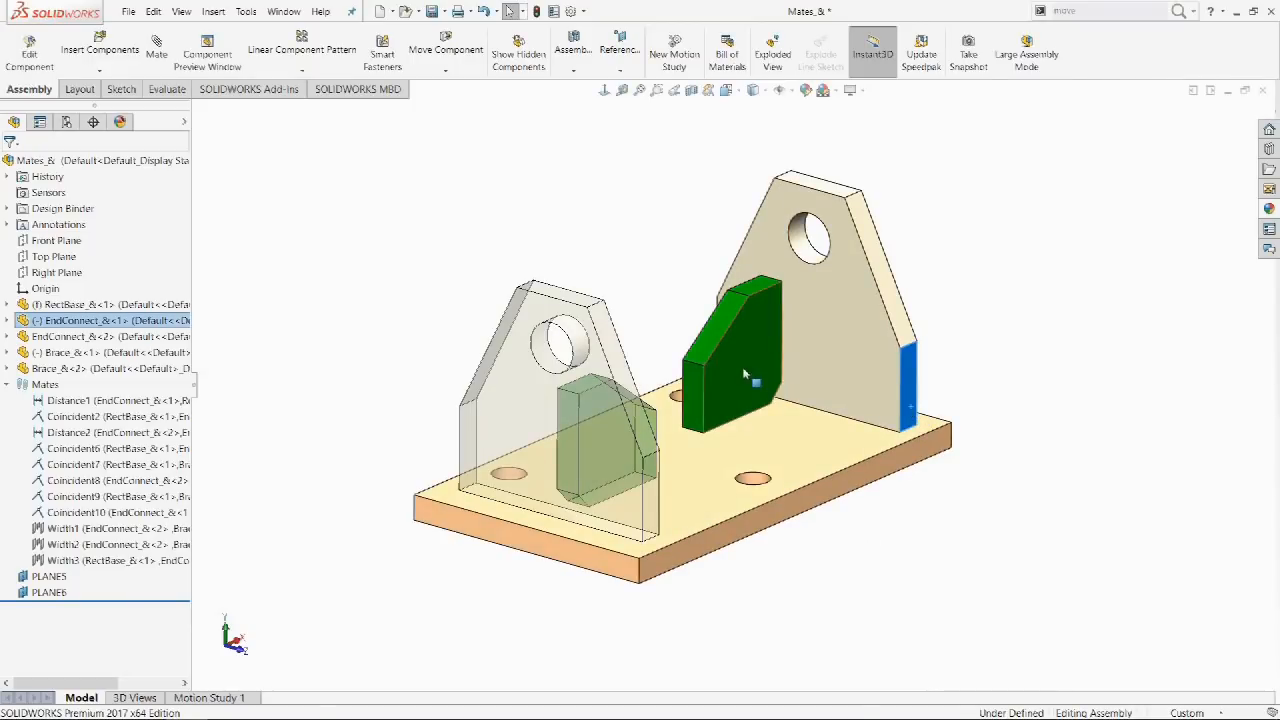
pyautogui.keyDown('ctrl'); pyautogui.click(740, 350); pyautogui.keyUp('ctrl')
pyautogui.moveTo(631, 294); pyautogui.dragTo(770, 248, button='middle')
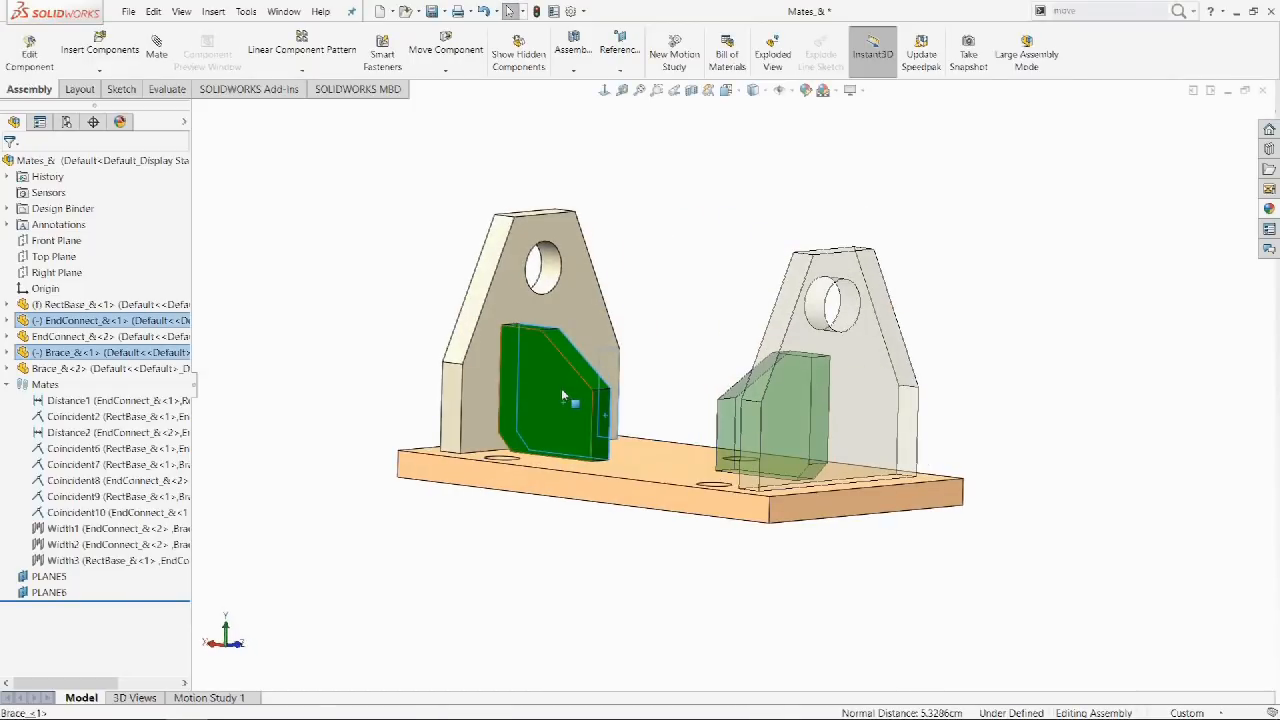
pyautogui.keyDown('ctrl'); pyautogui.click(457, 388); pyautogui.keyUp('ctrl')
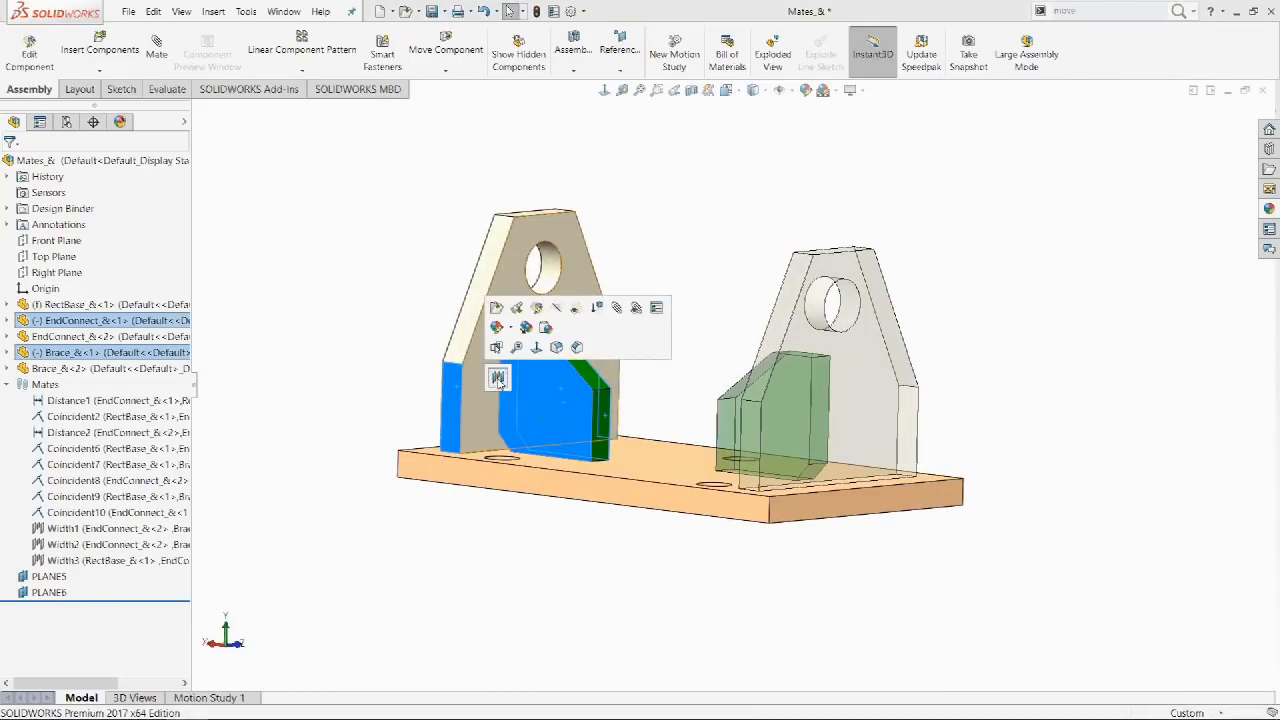
pyautogui.click(496, 378)
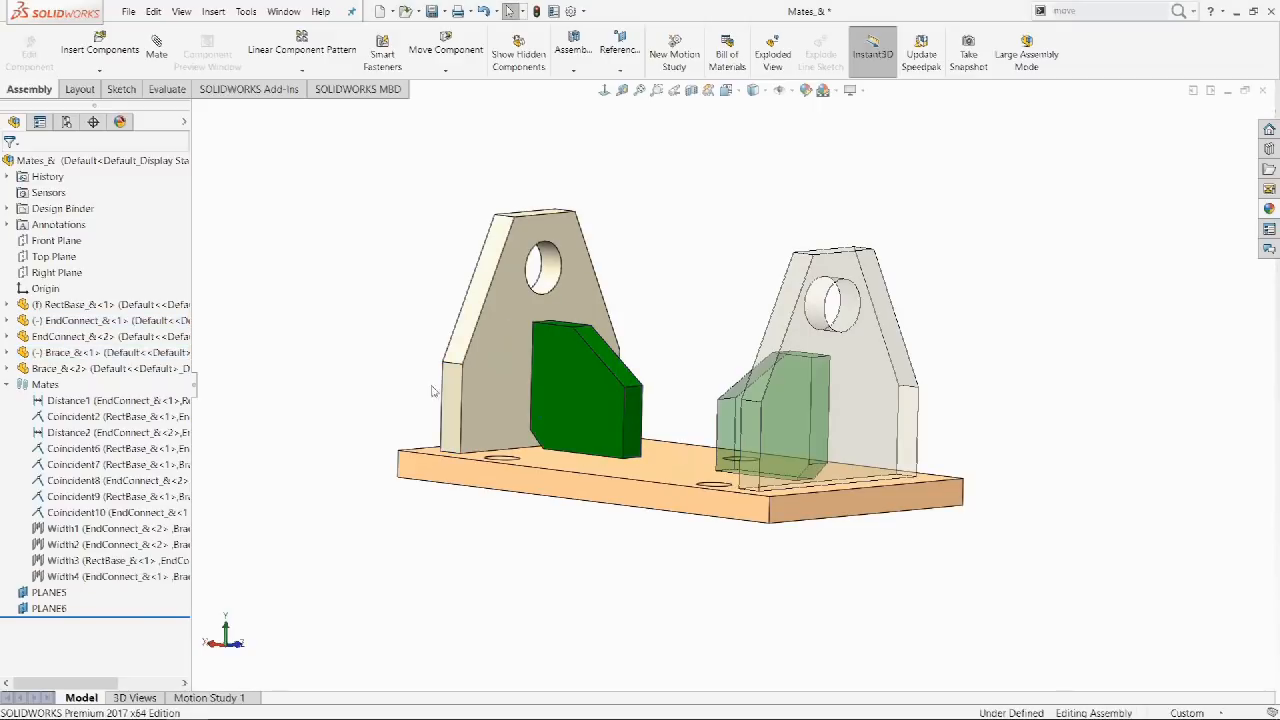
# Width-mate the end plate centred across the base, then preselect the far end plate and brace faces.
pyautogui.click(450, 424)
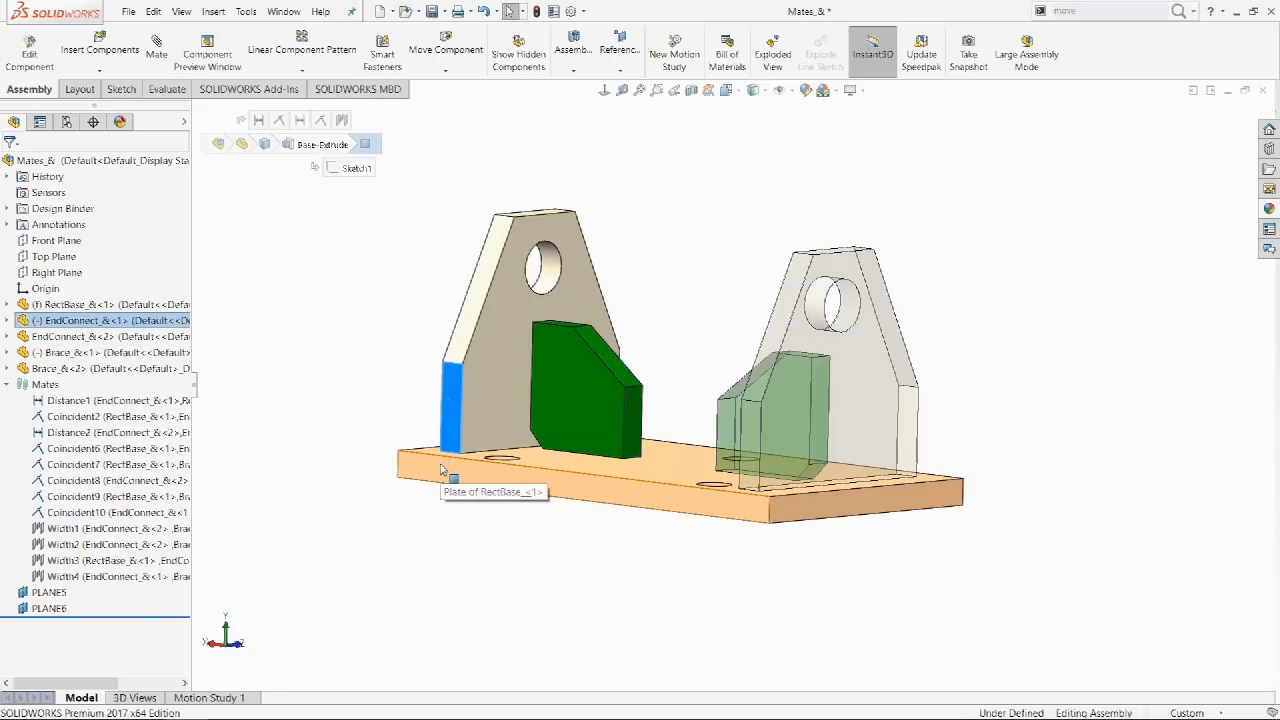
pyautogui.keyDown('ctrl'); pyautogui.click(443, 470); pyautogui.keyUp('ctrl')
pyautogui.moveTo(406, 375); pyautogui.dragTo(712, 337, button='middle')
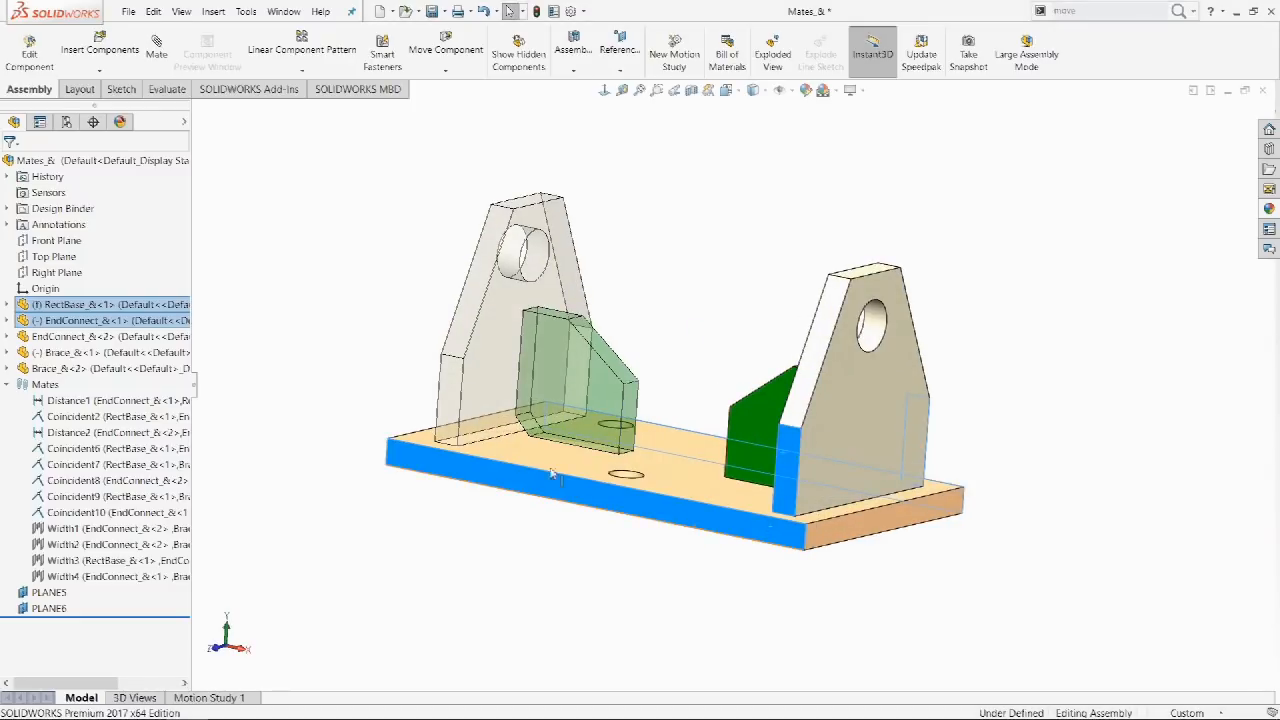
pyautogui.click(156, 50)
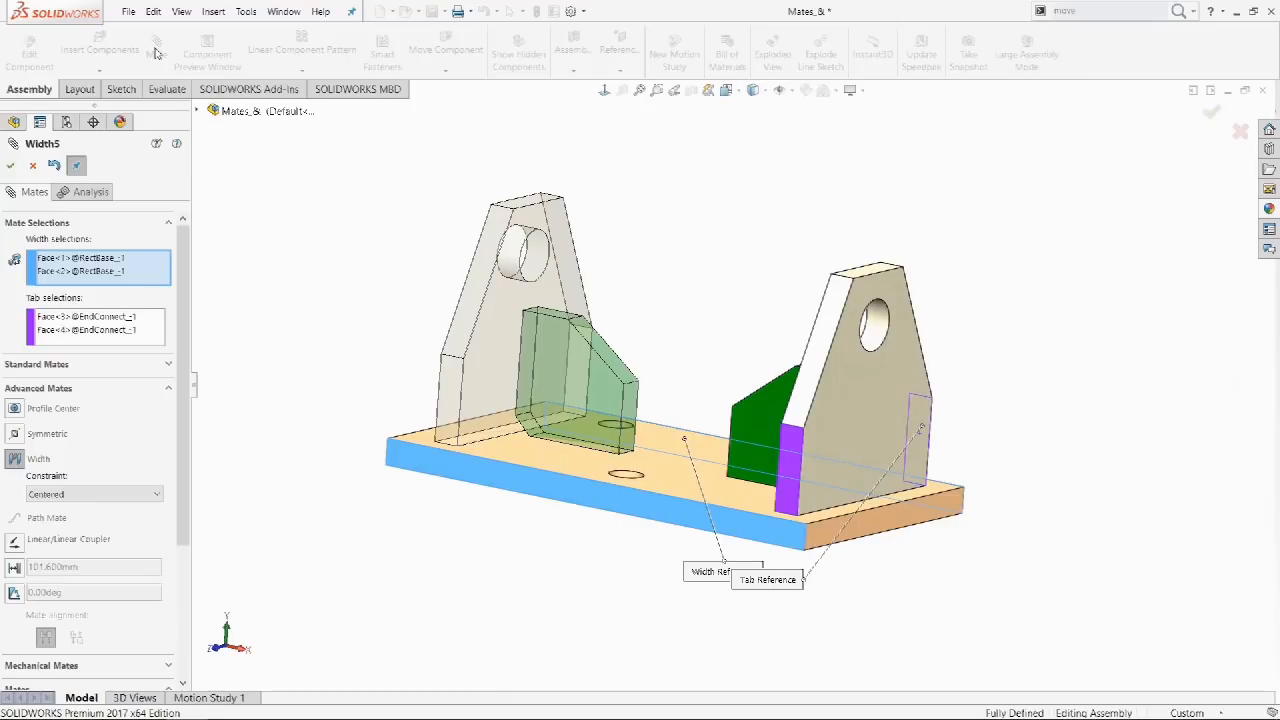
pyautogui.click(10, 165)
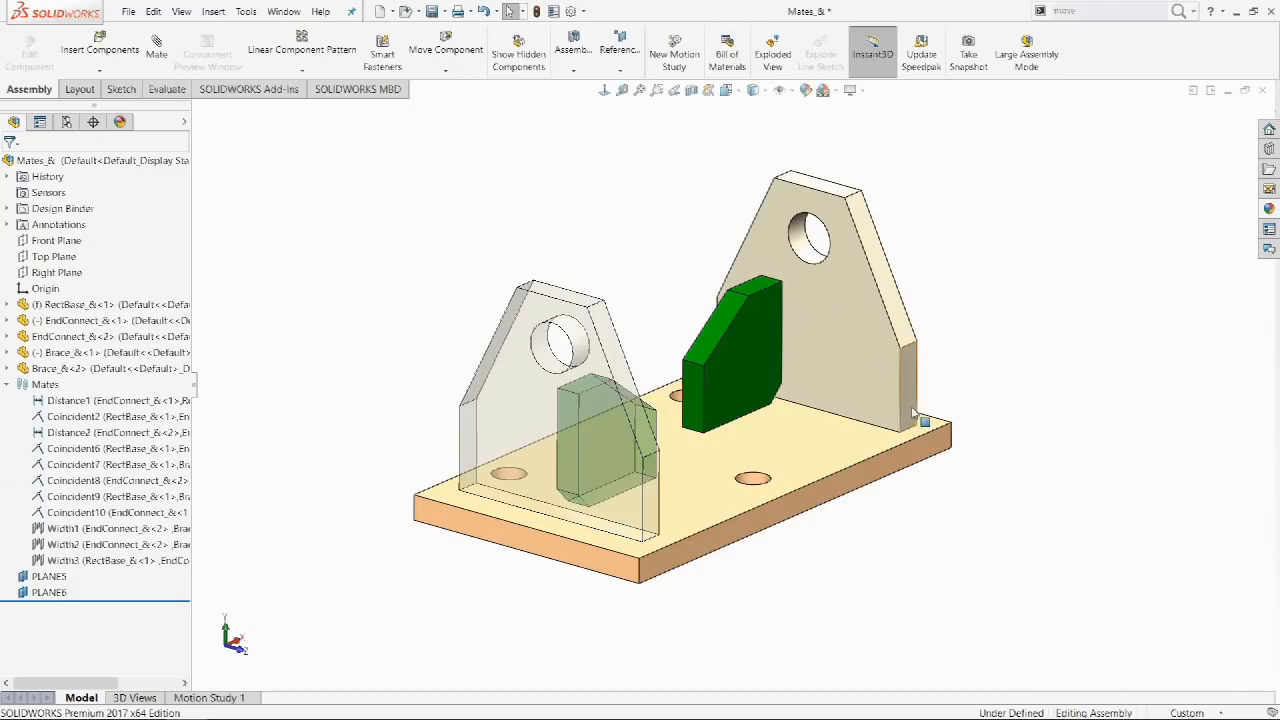
pyautogui.click(912, 413)
pyautogui.keyDown('ctrl'); pyautogui.click(766, 374); pyautogui.keyUp('ctrl')
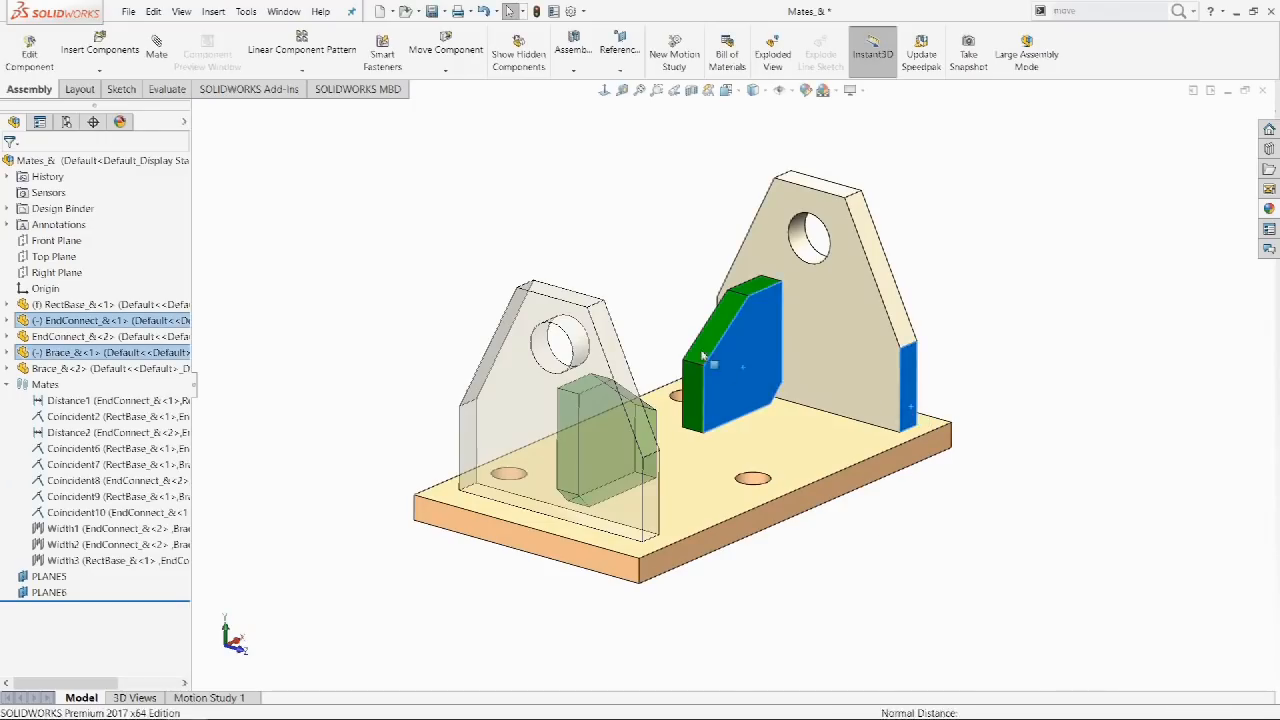